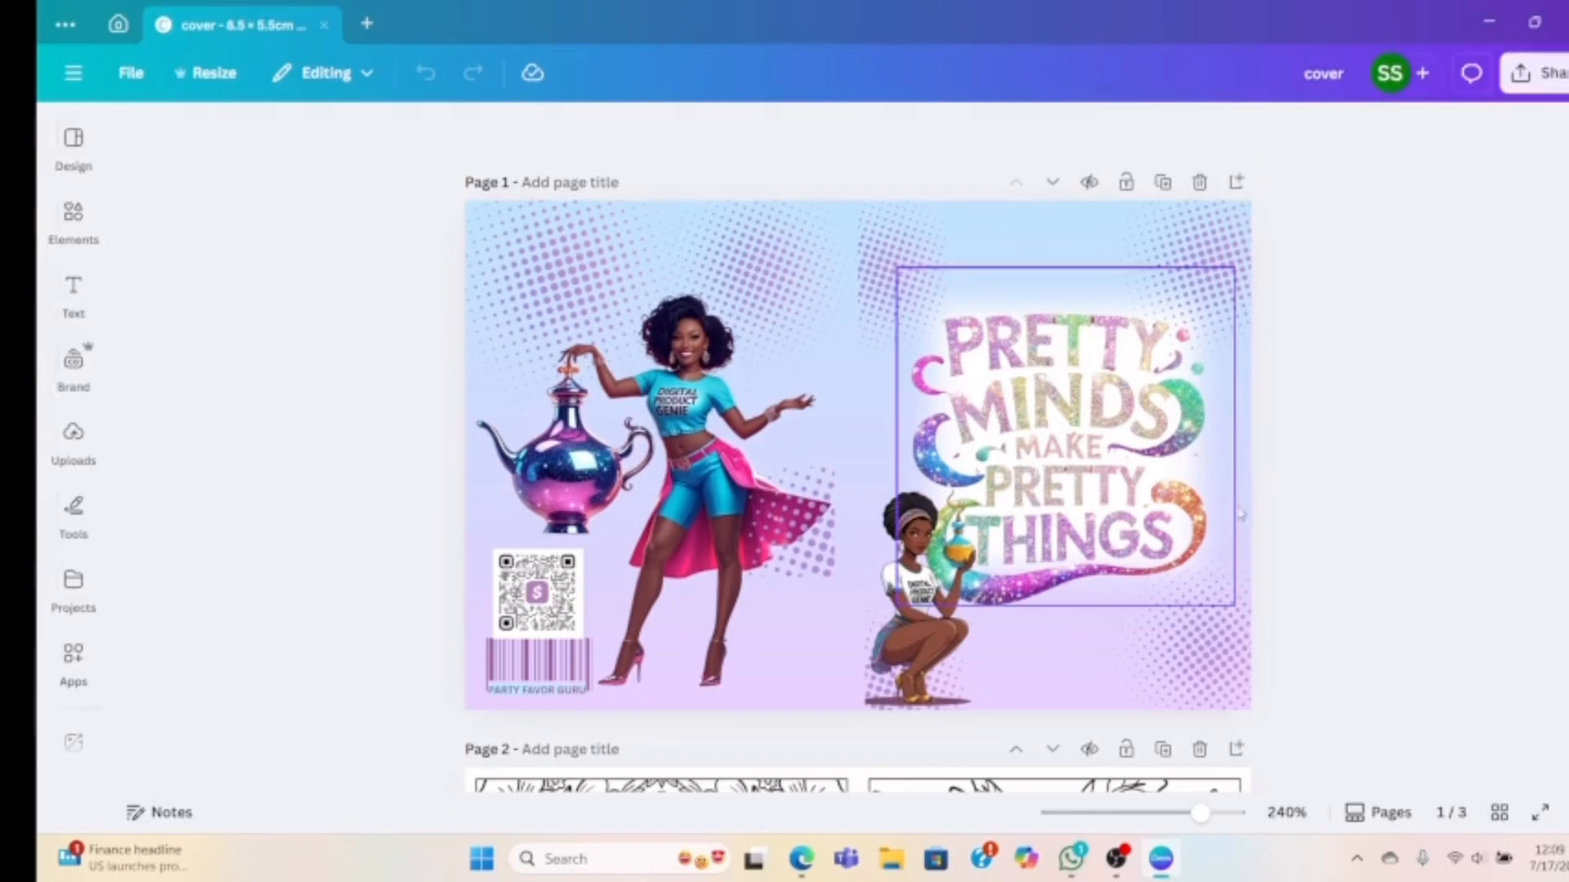
# Review pages 1–3 of the finished cover design, then return to Canva Home
pyautogui.scroll(-2, 1349, 602)
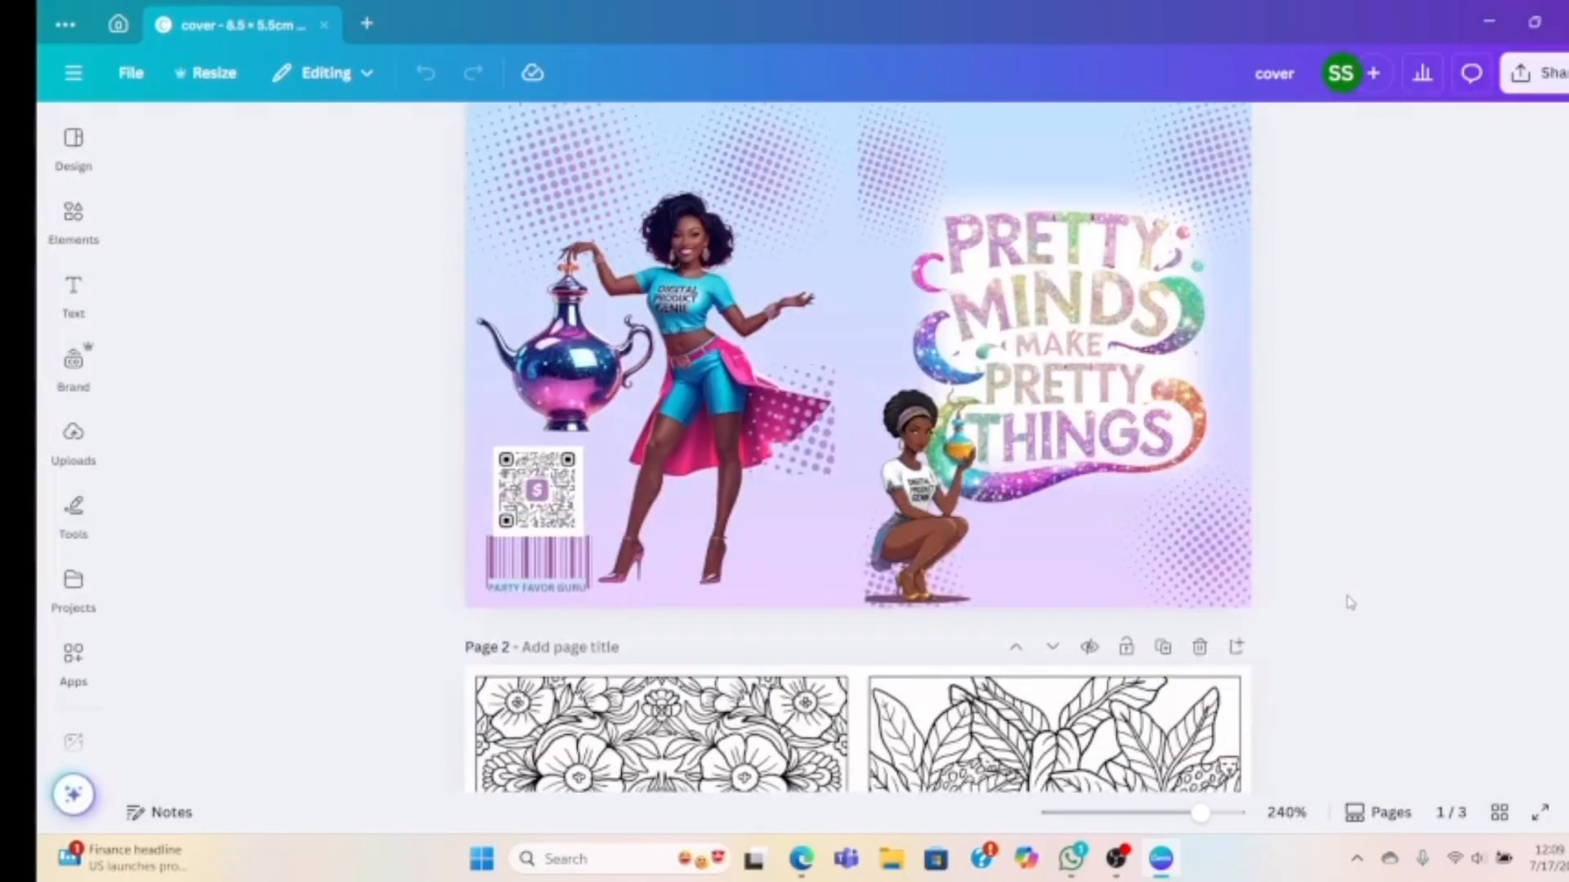
pyautogui.scroll(-10, 1350, 602)
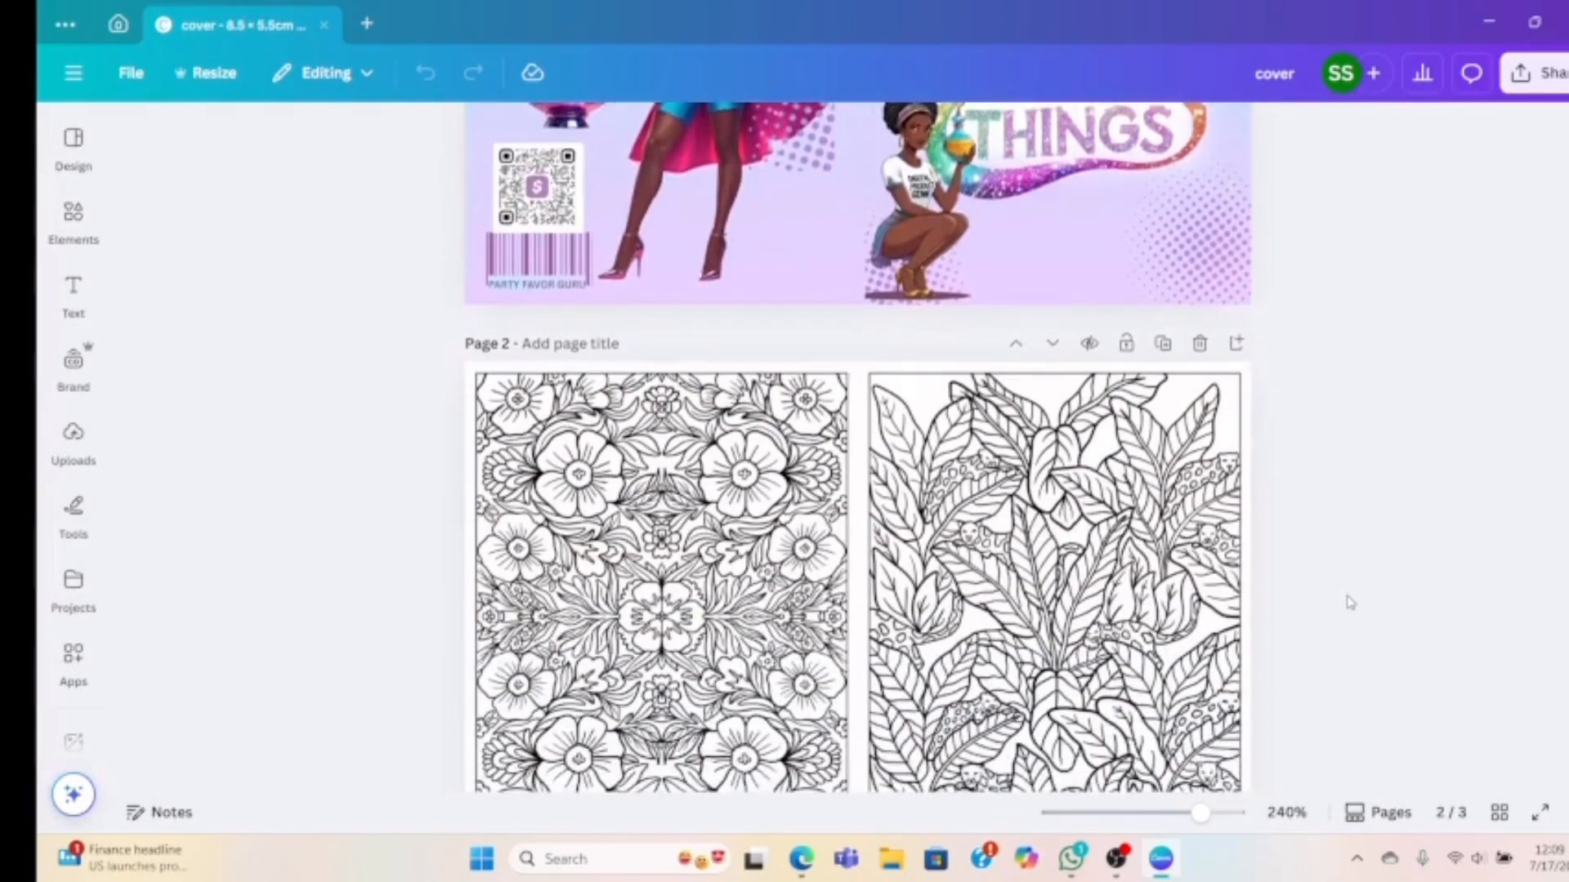
pyautogui.scroll(-2, 1350, 602)
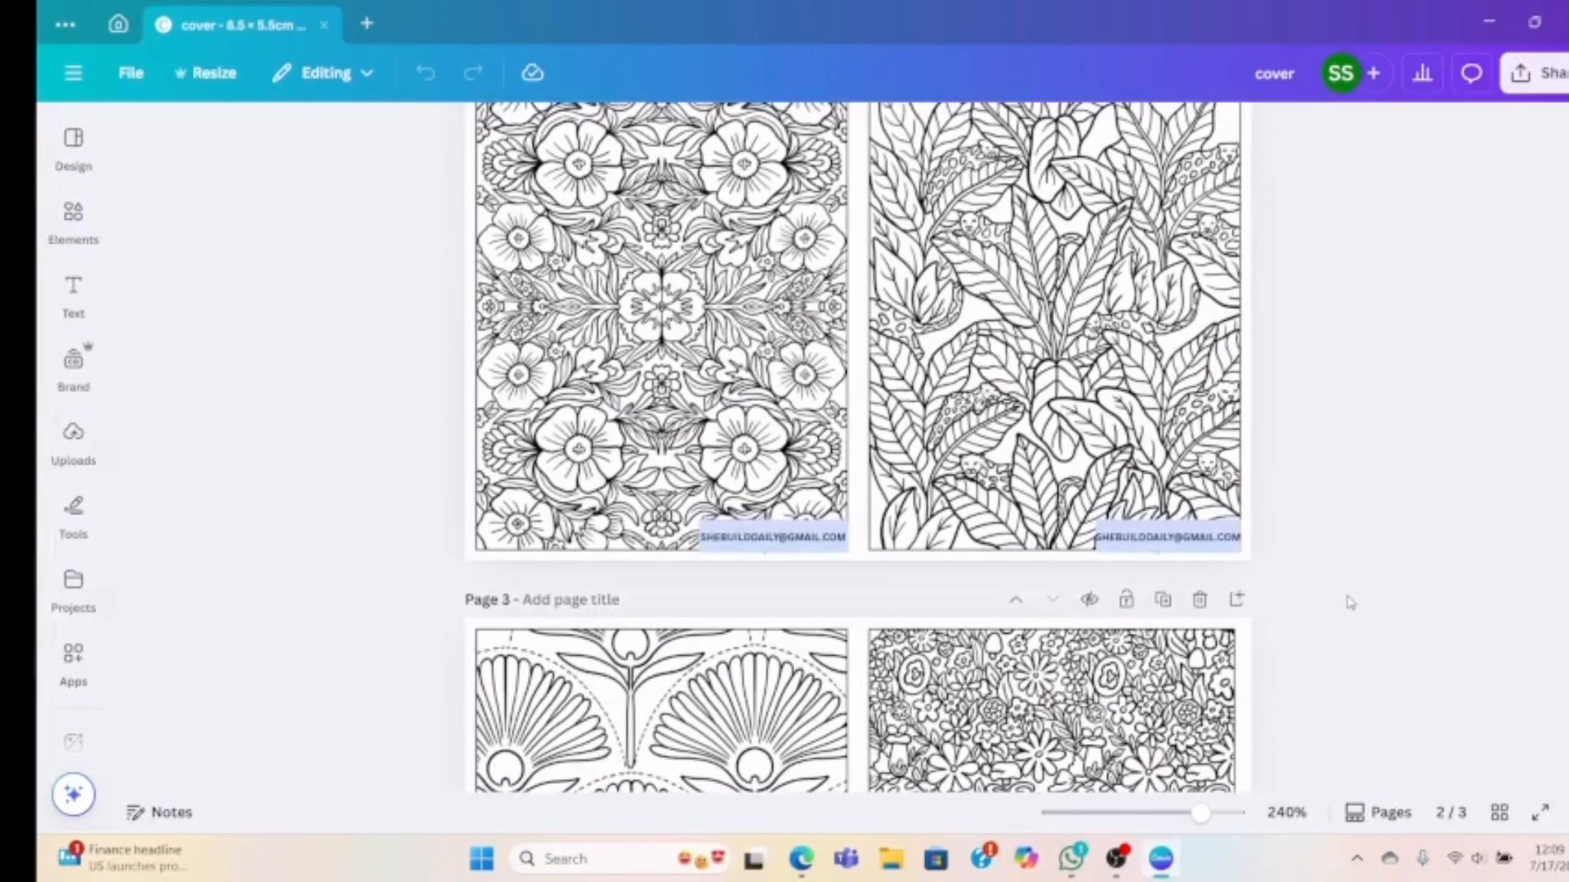
pyautogui.scroll(-8, 1350, 602)
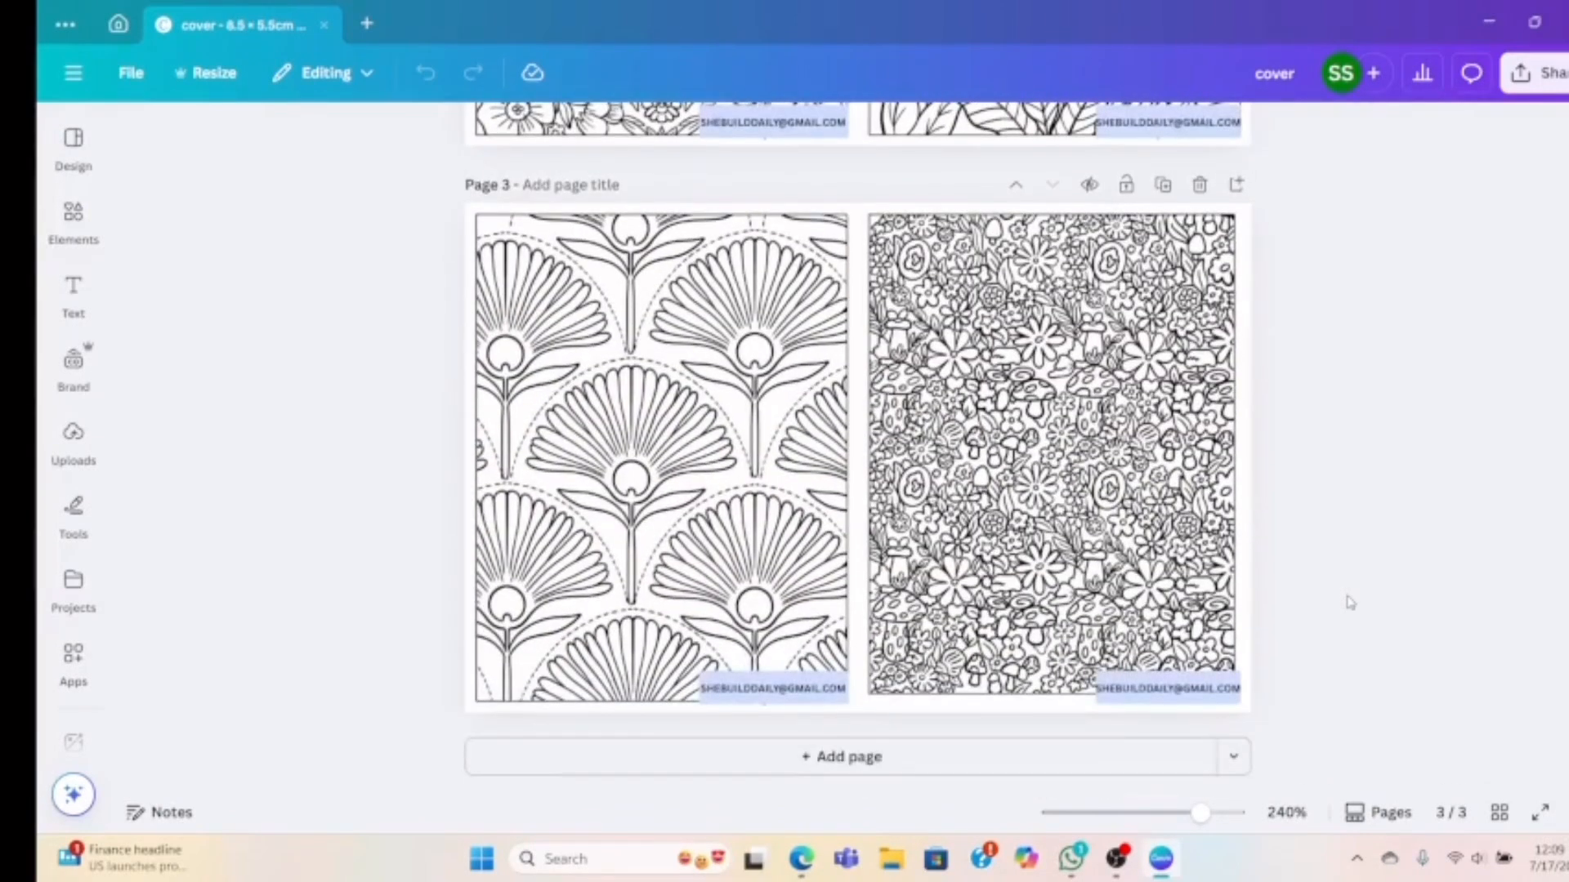
pyautogui.scroll(6, 1350, 602)
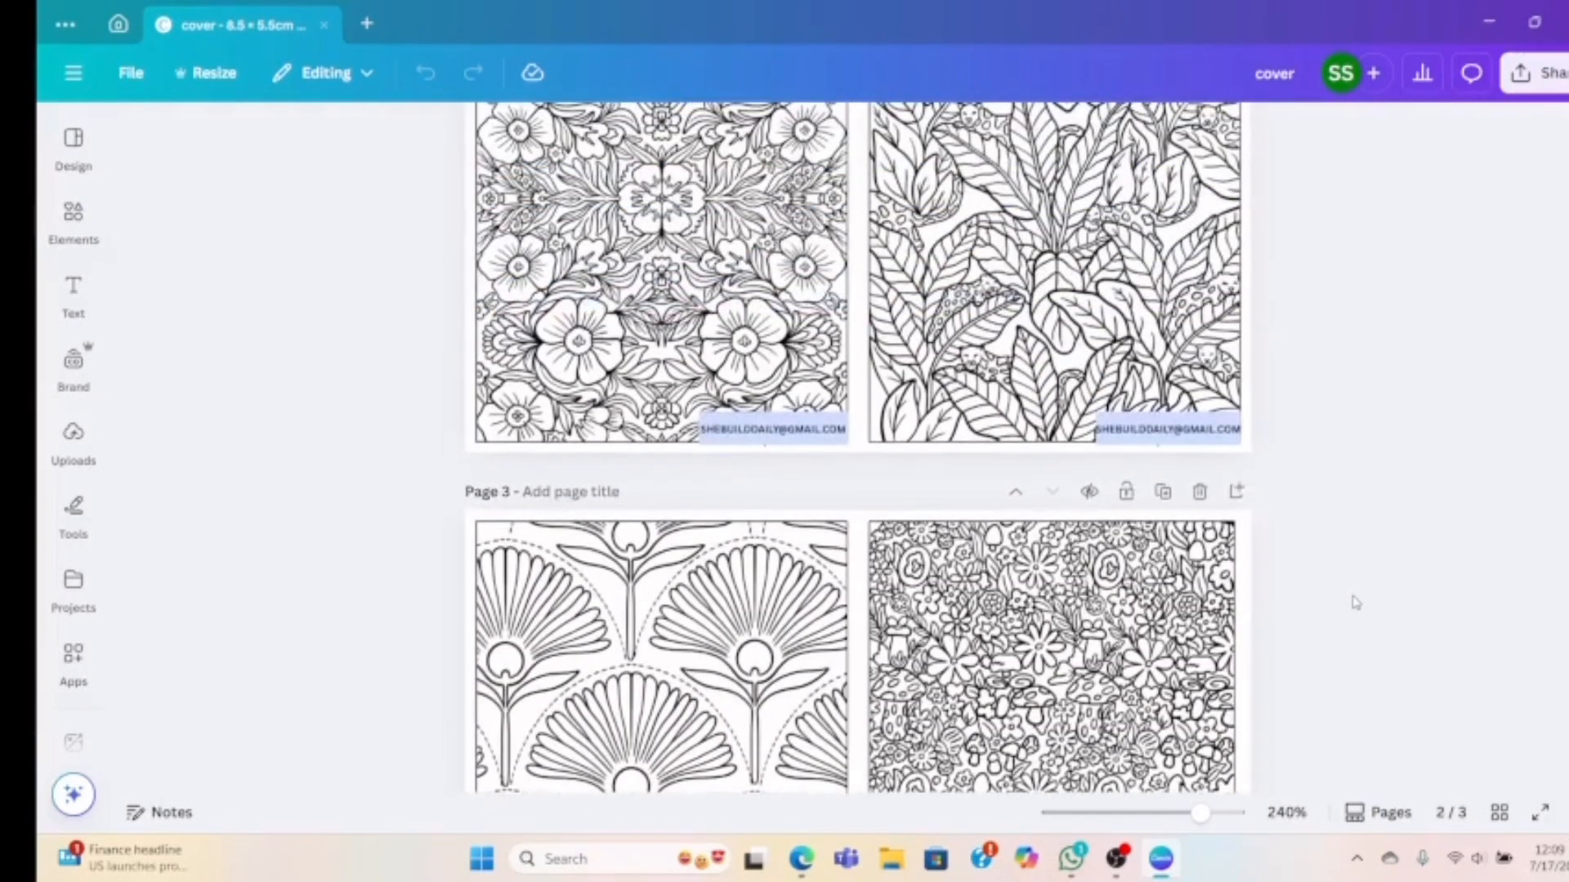
pyautogui.scroll(16, 1351, 600)
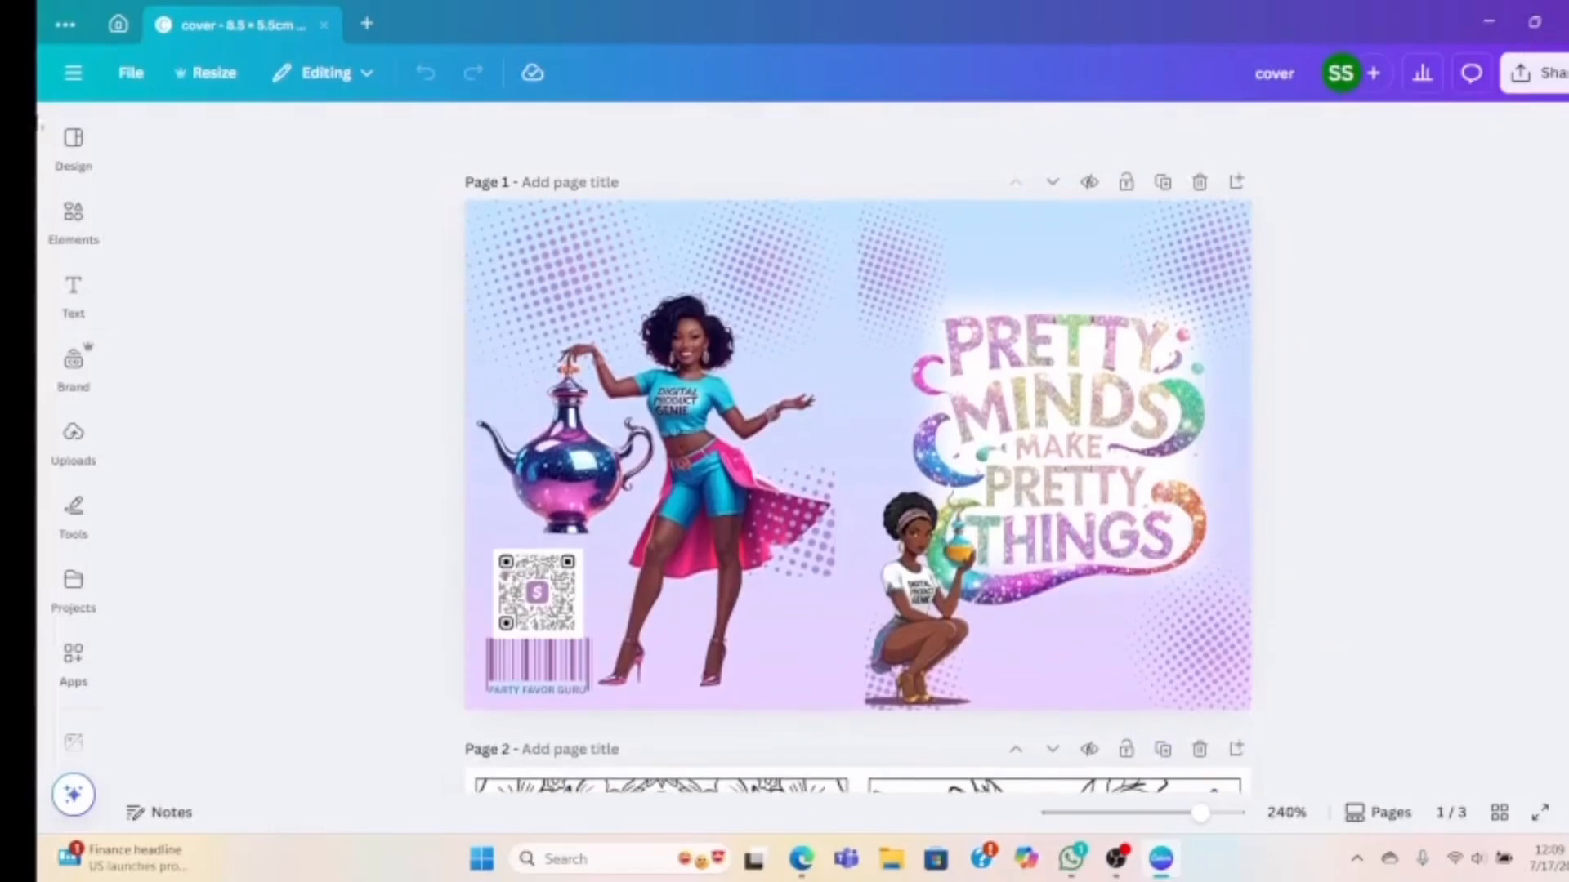
pyautogui.click(119, 24)
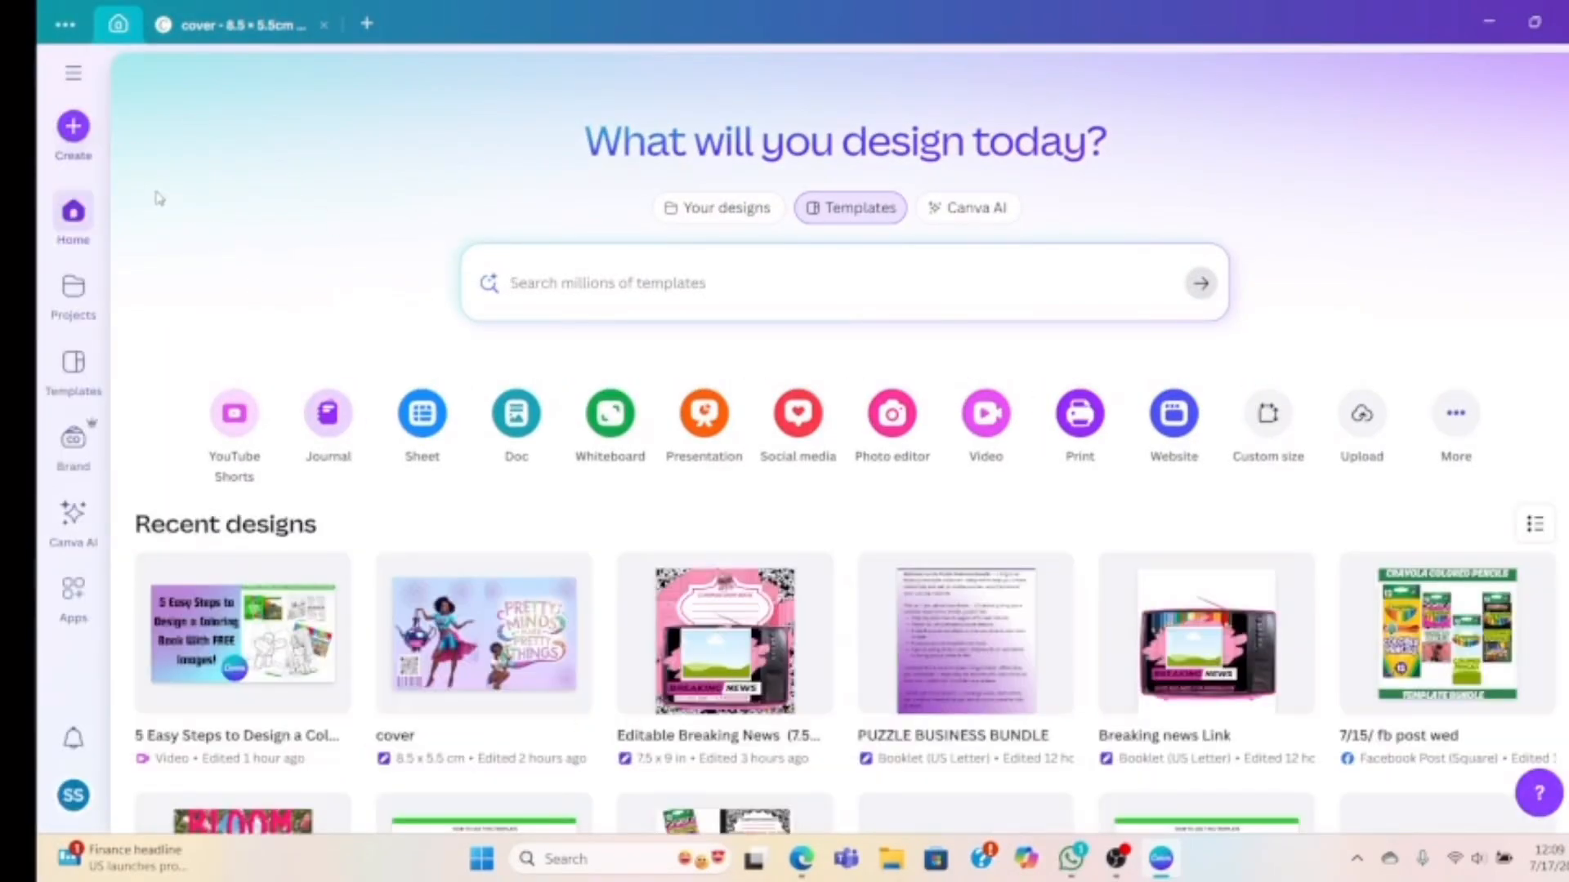
# Create a new custom-size design of 8.5 × 5.5 cm
pyautogui.click(69, 131)
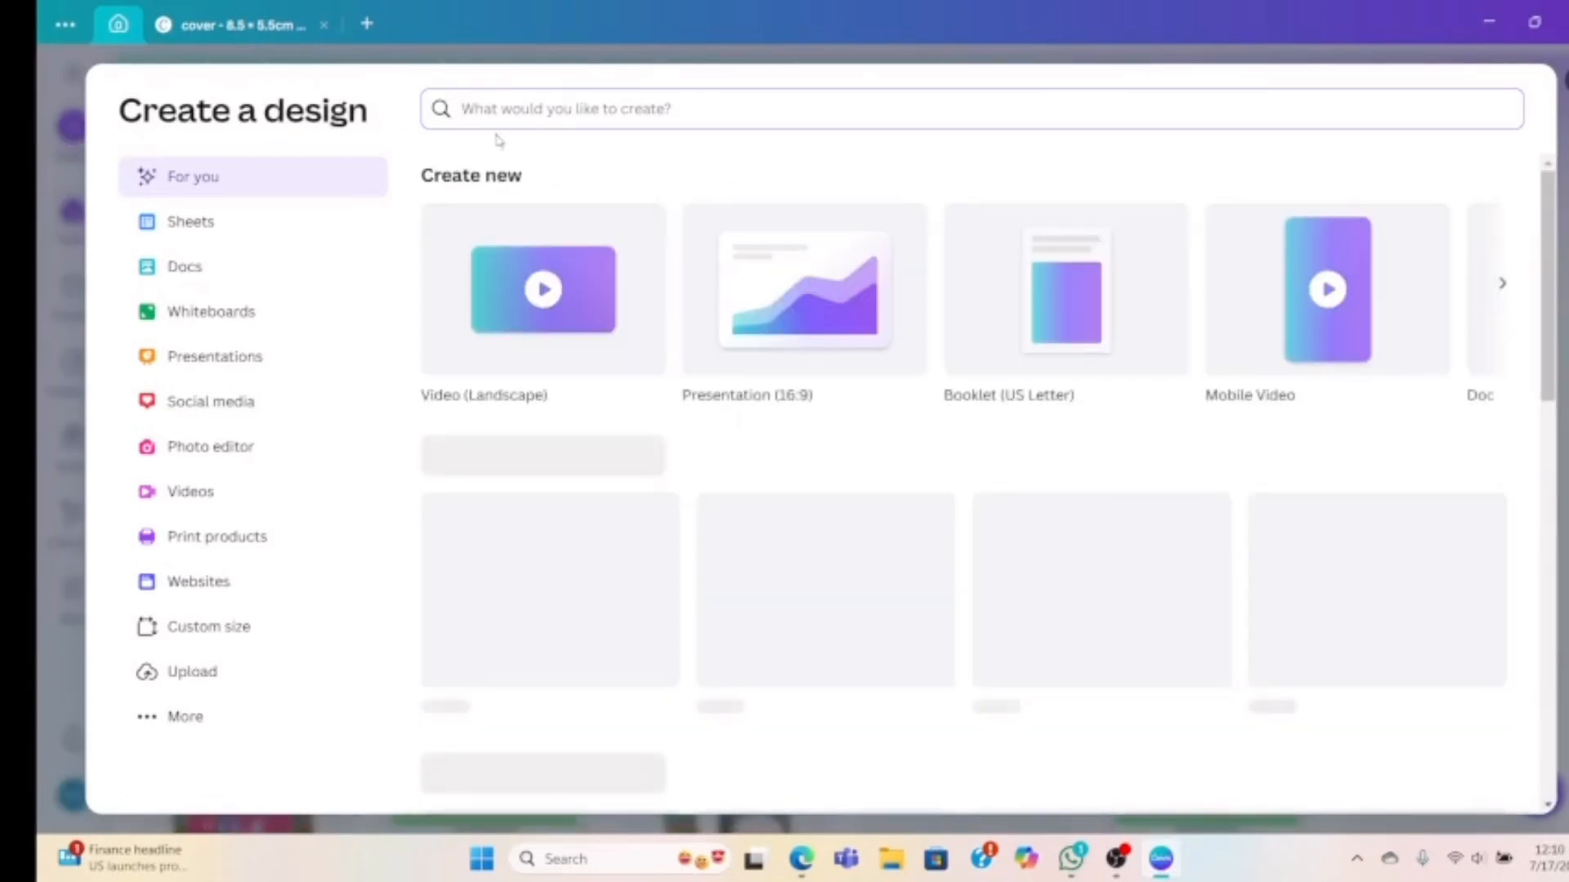
pyautogui.click(256, 635)
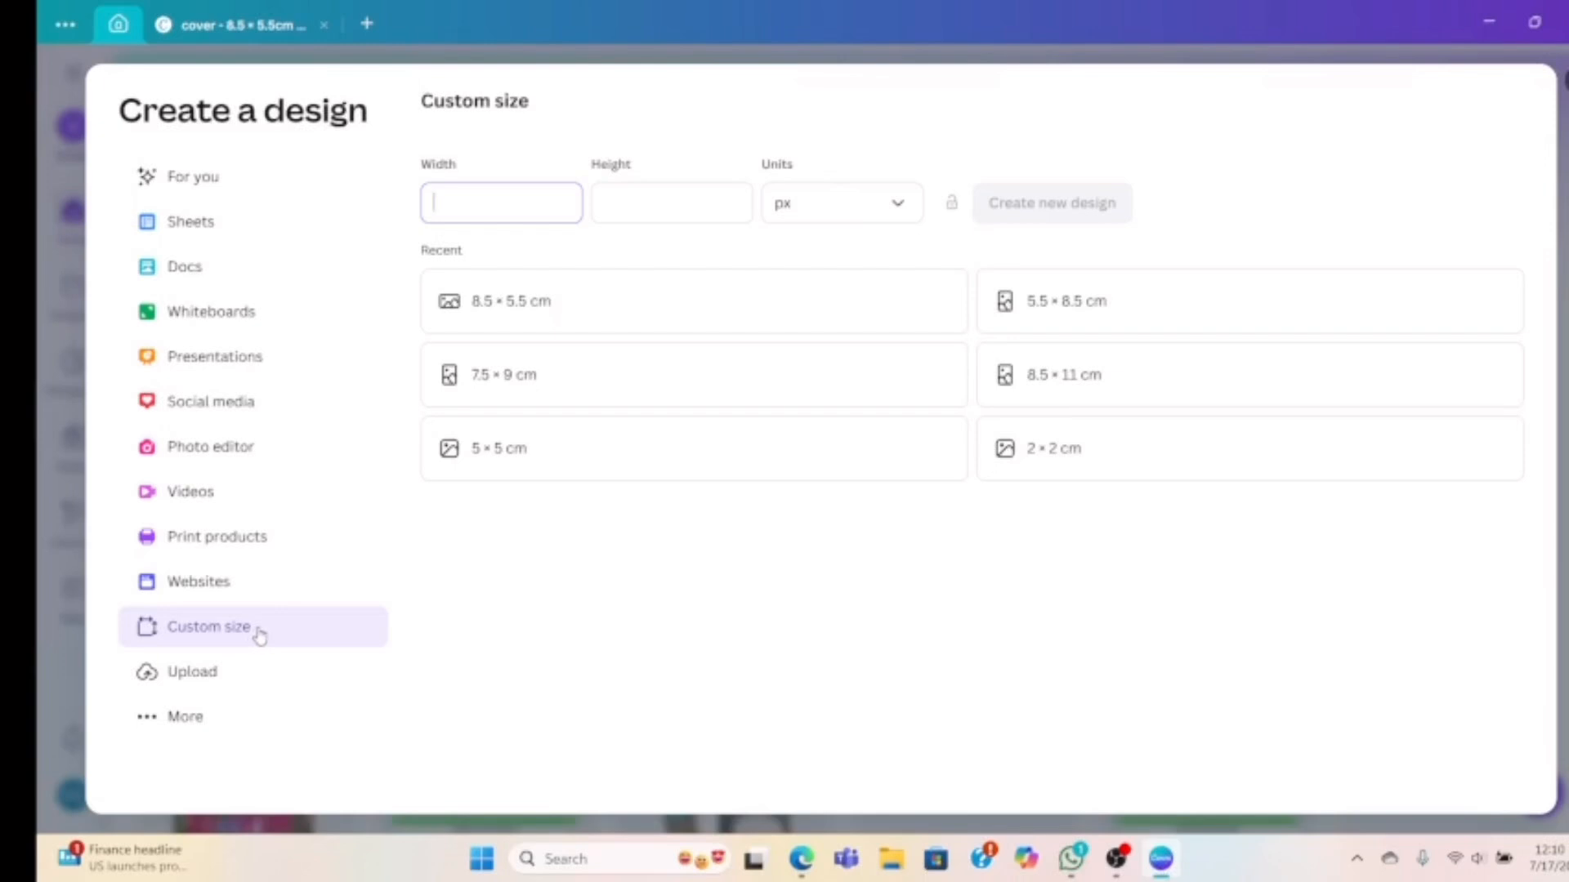
pyautogui.click(805, 207)
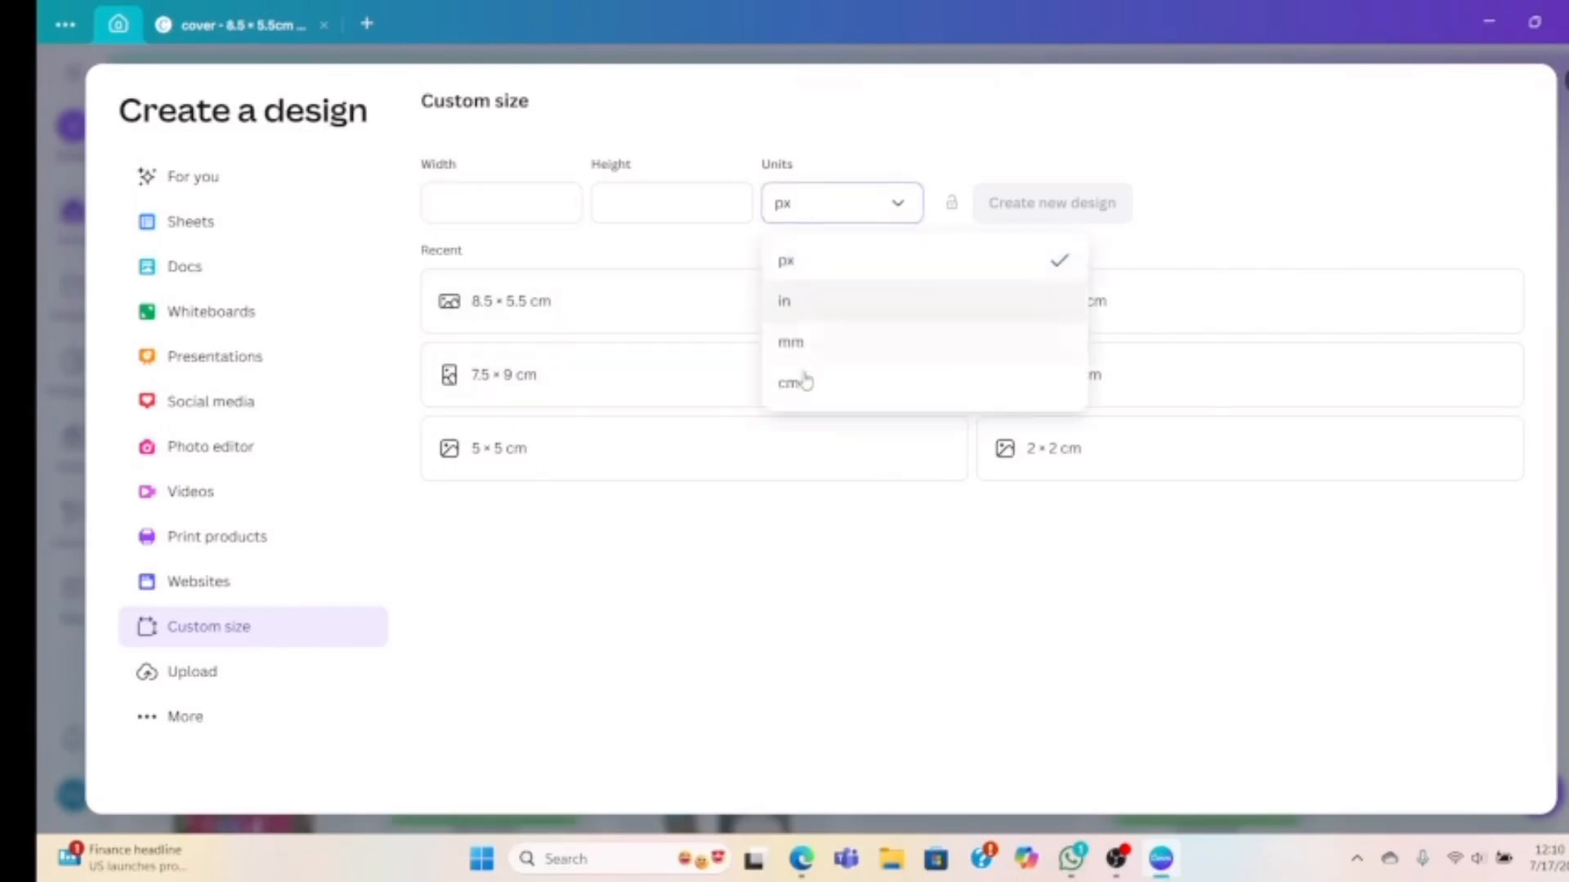
pyautogui.click(804, 381)
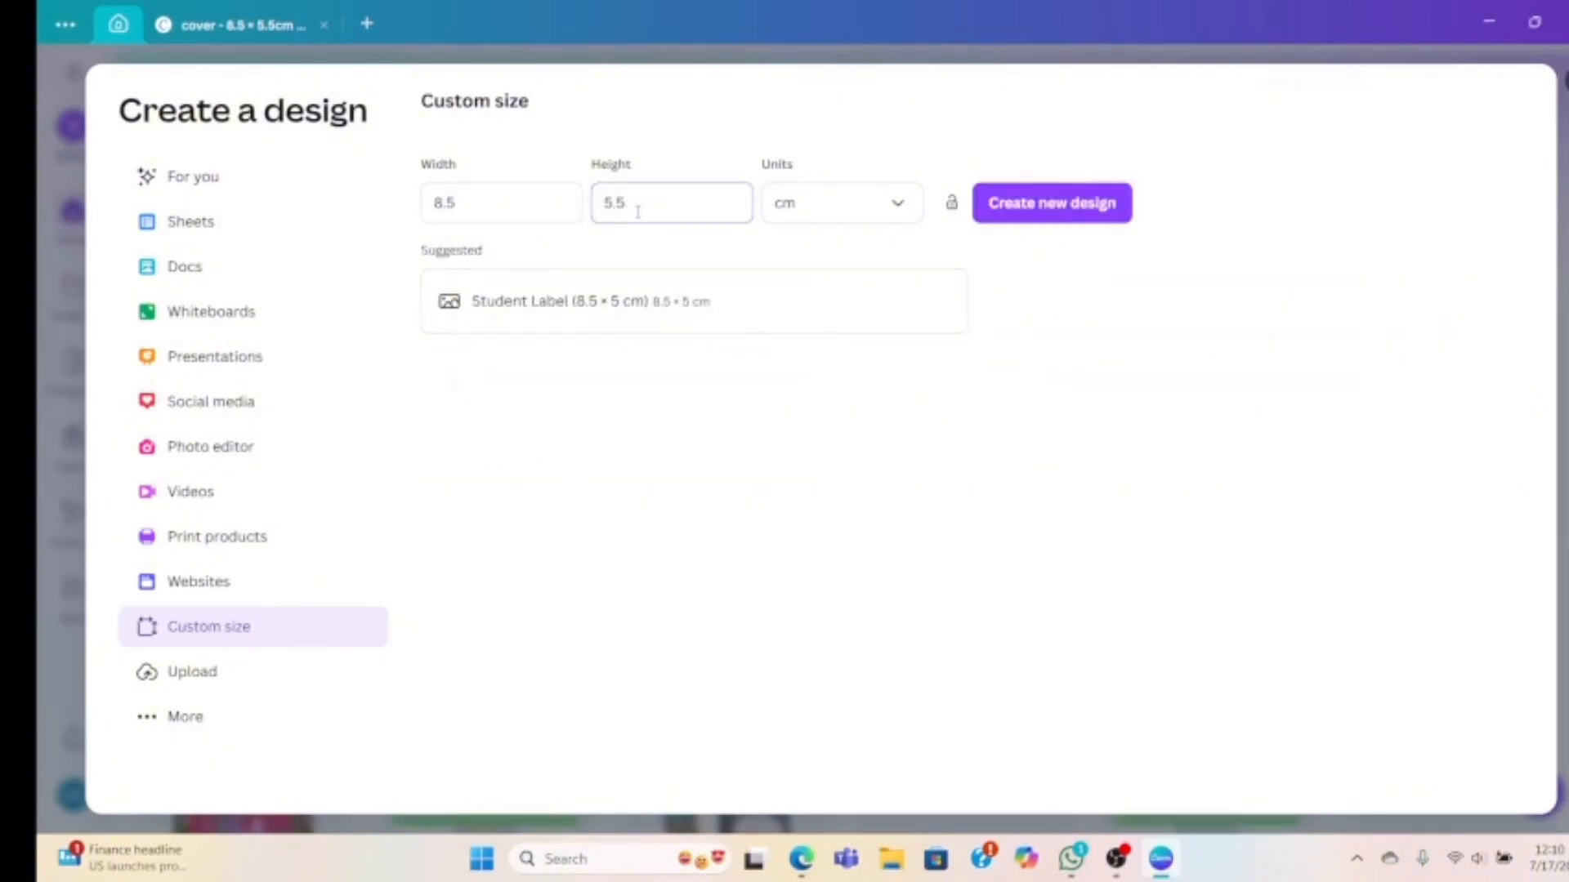
pyautogui.click(1015, 211)
pyautogui.click(1015, 211)
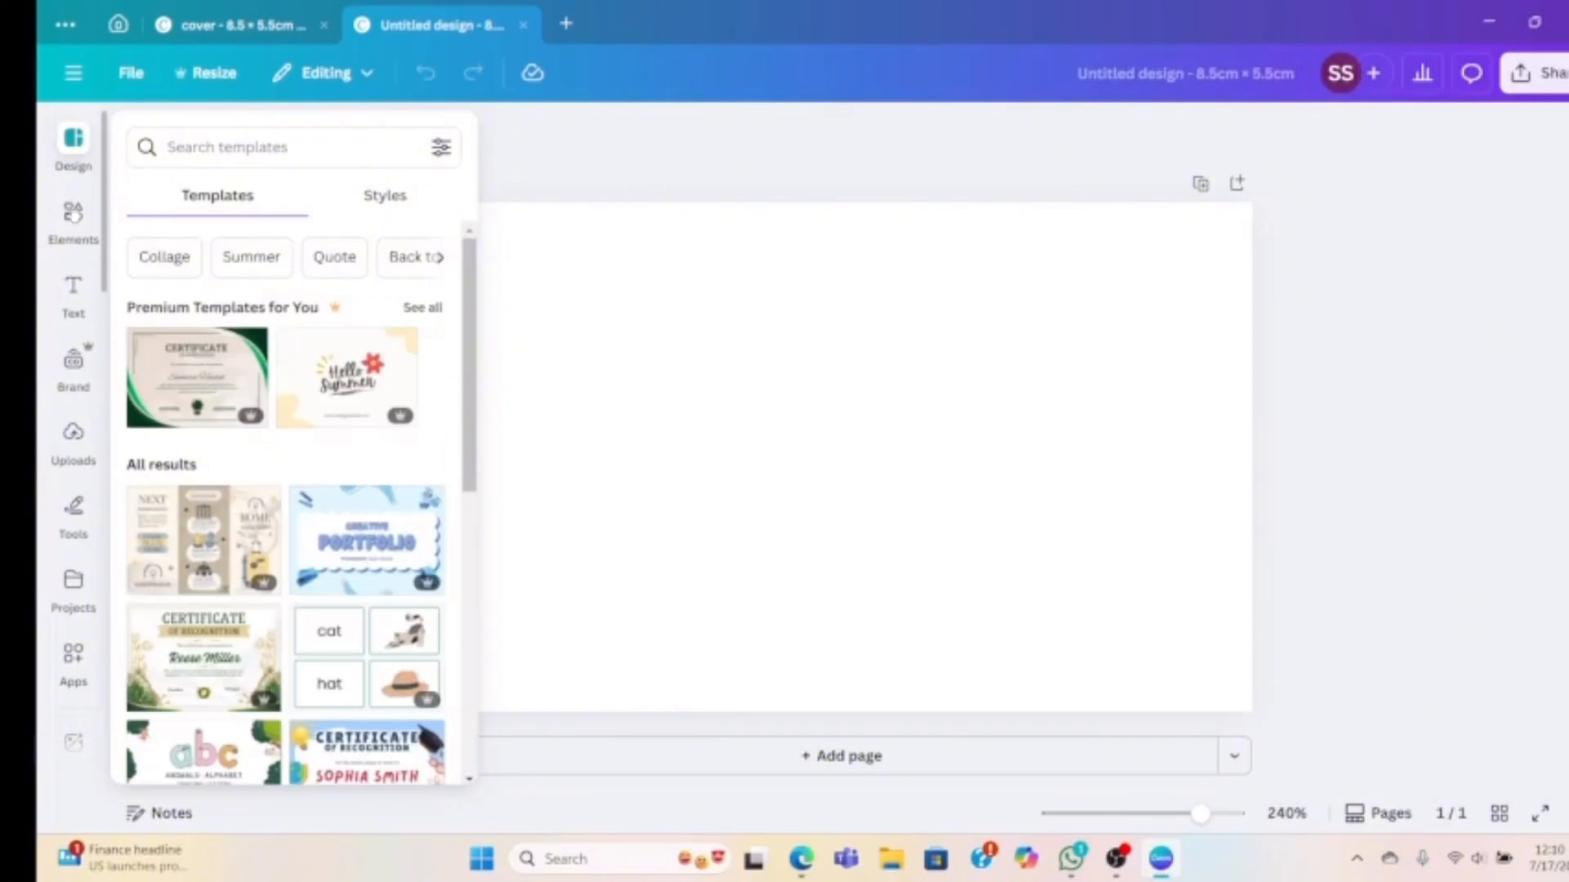
# Add a navy square and stretch it over the page's left half
pyautogui.click(74, 215)
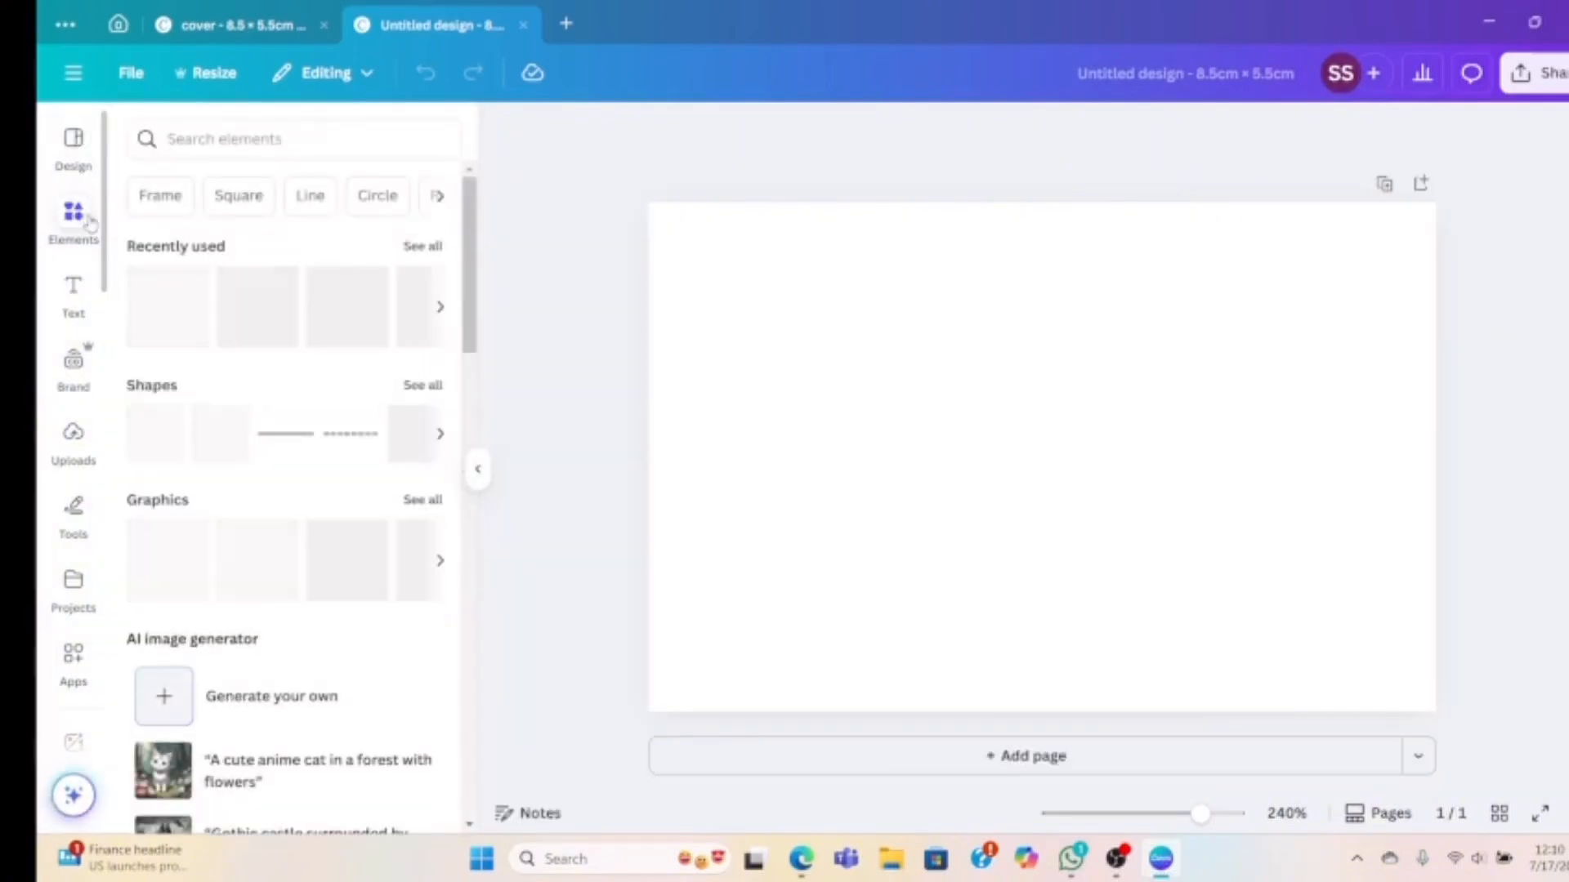
pyautogui.click(154, 456)
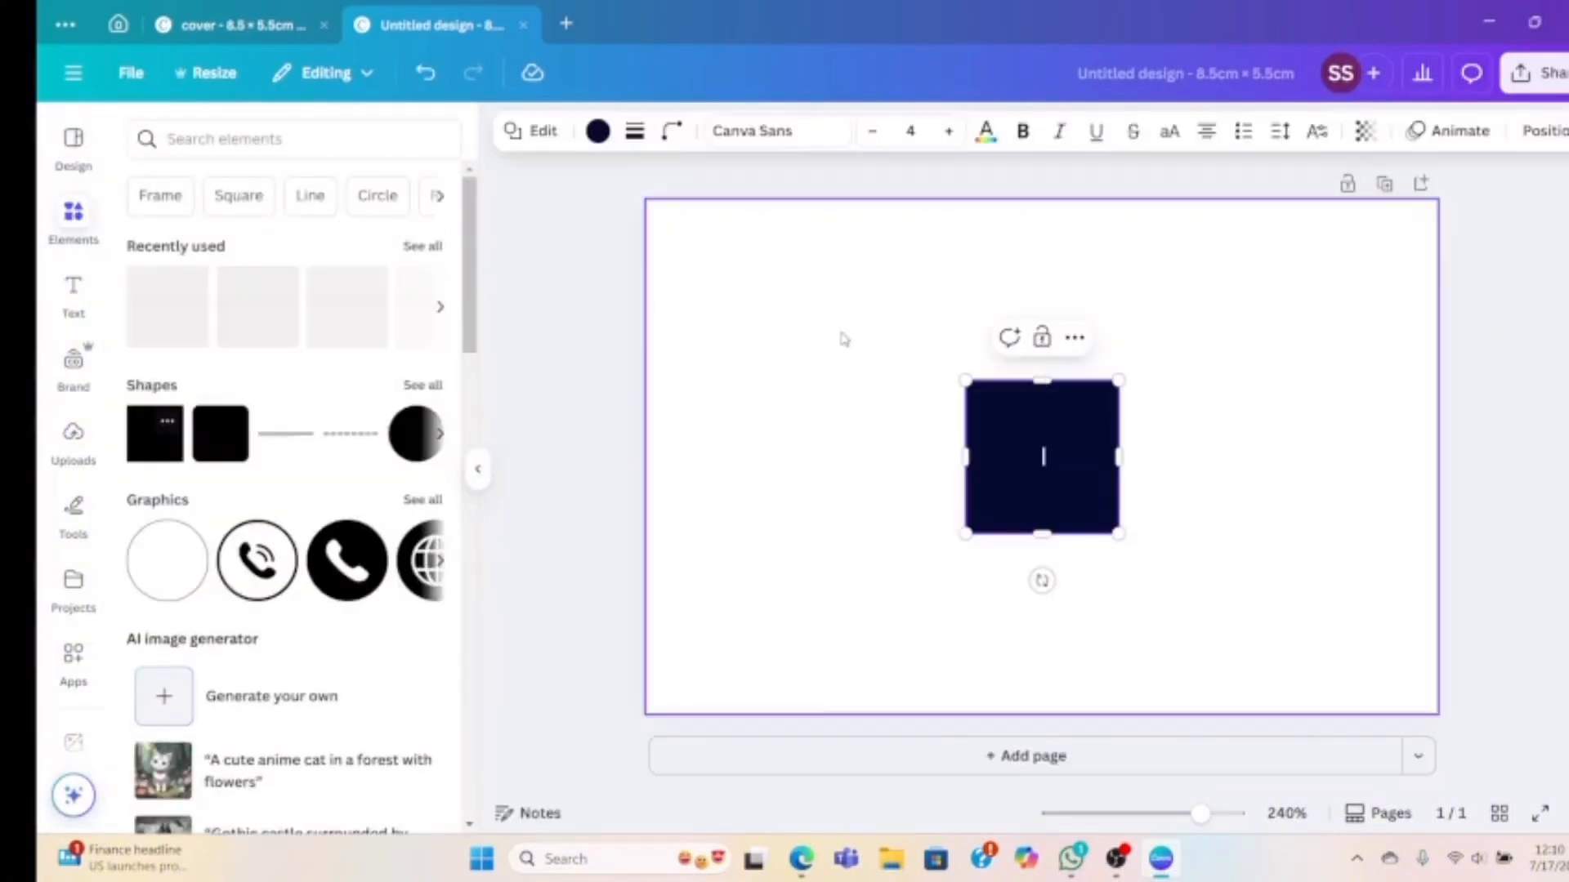
pyautogui.click(1243, 455)
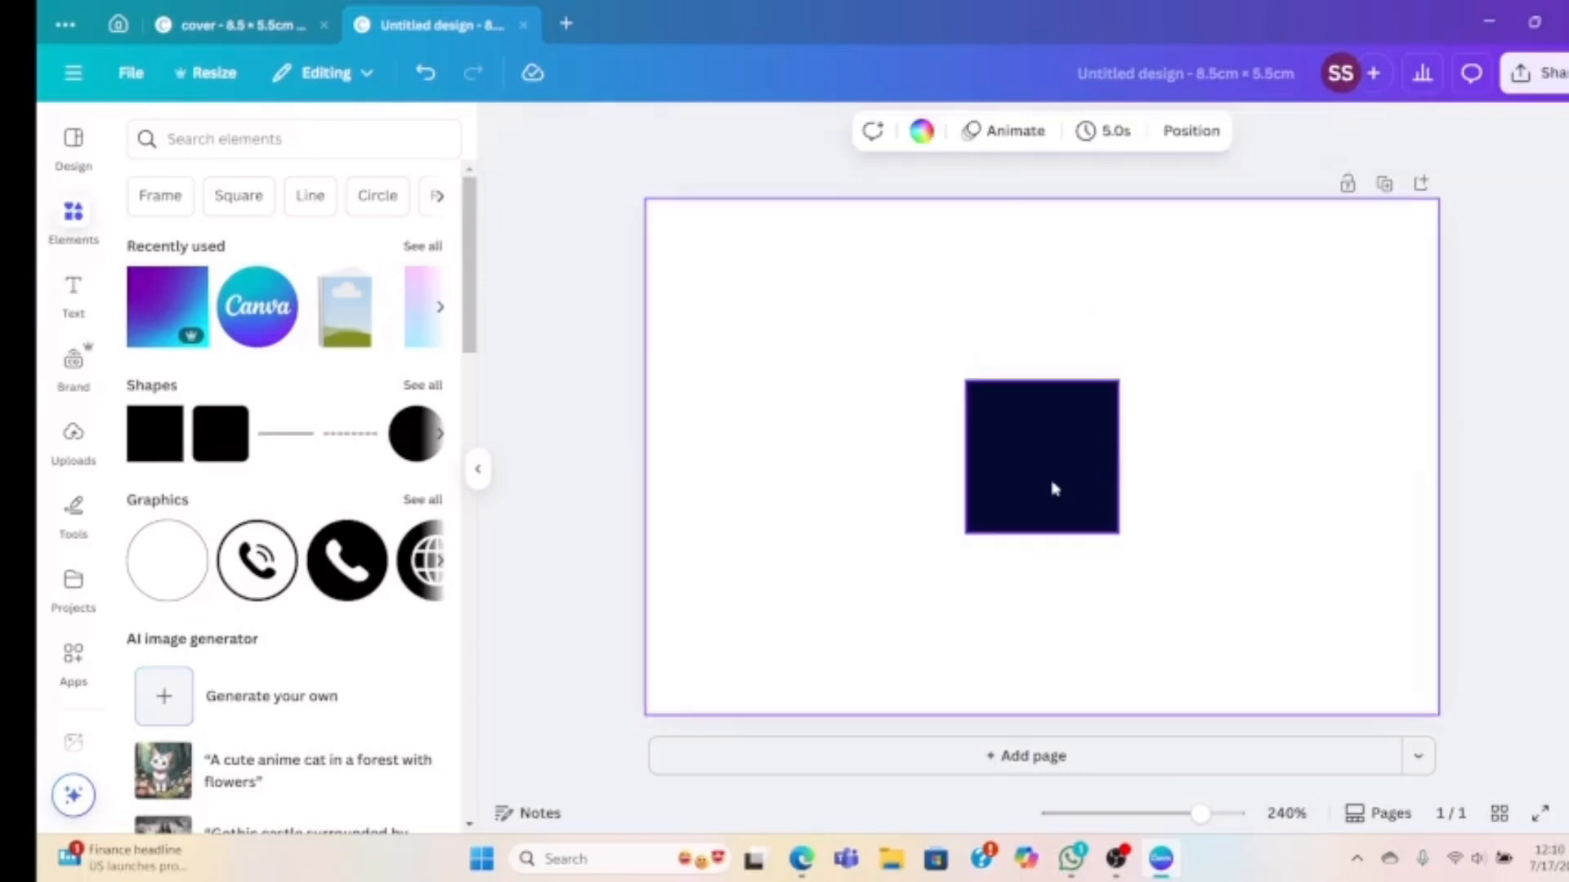
pyautogui.moveTo(1052, 488); pyautogui.dragTo(736, 307)
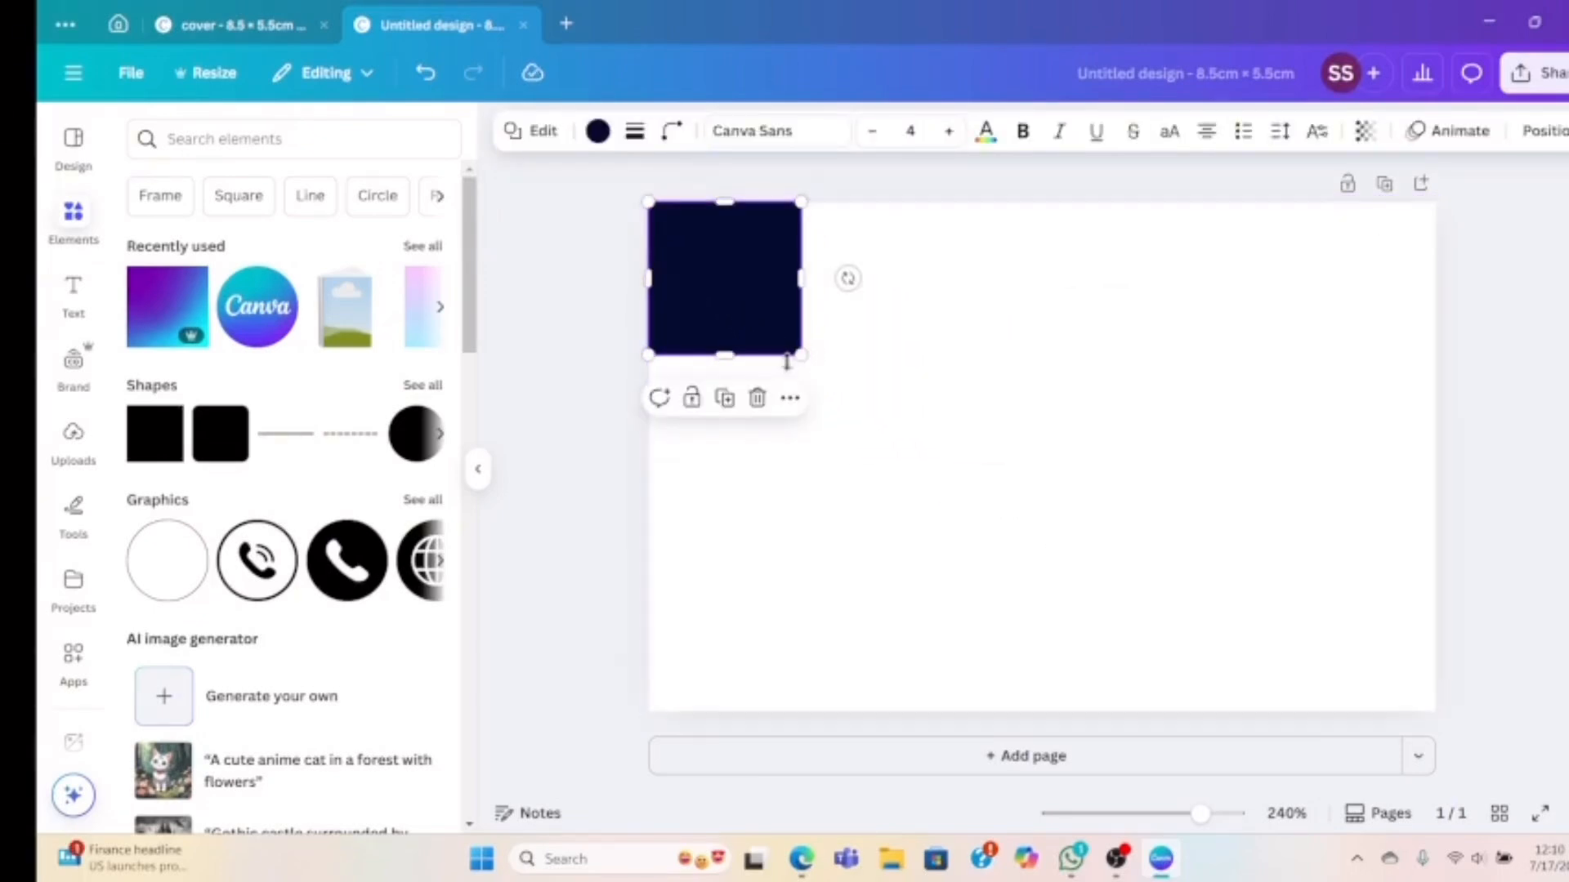
pyautogui.moveTo(805, 356); pyautogui.dragTo(1041, 711)
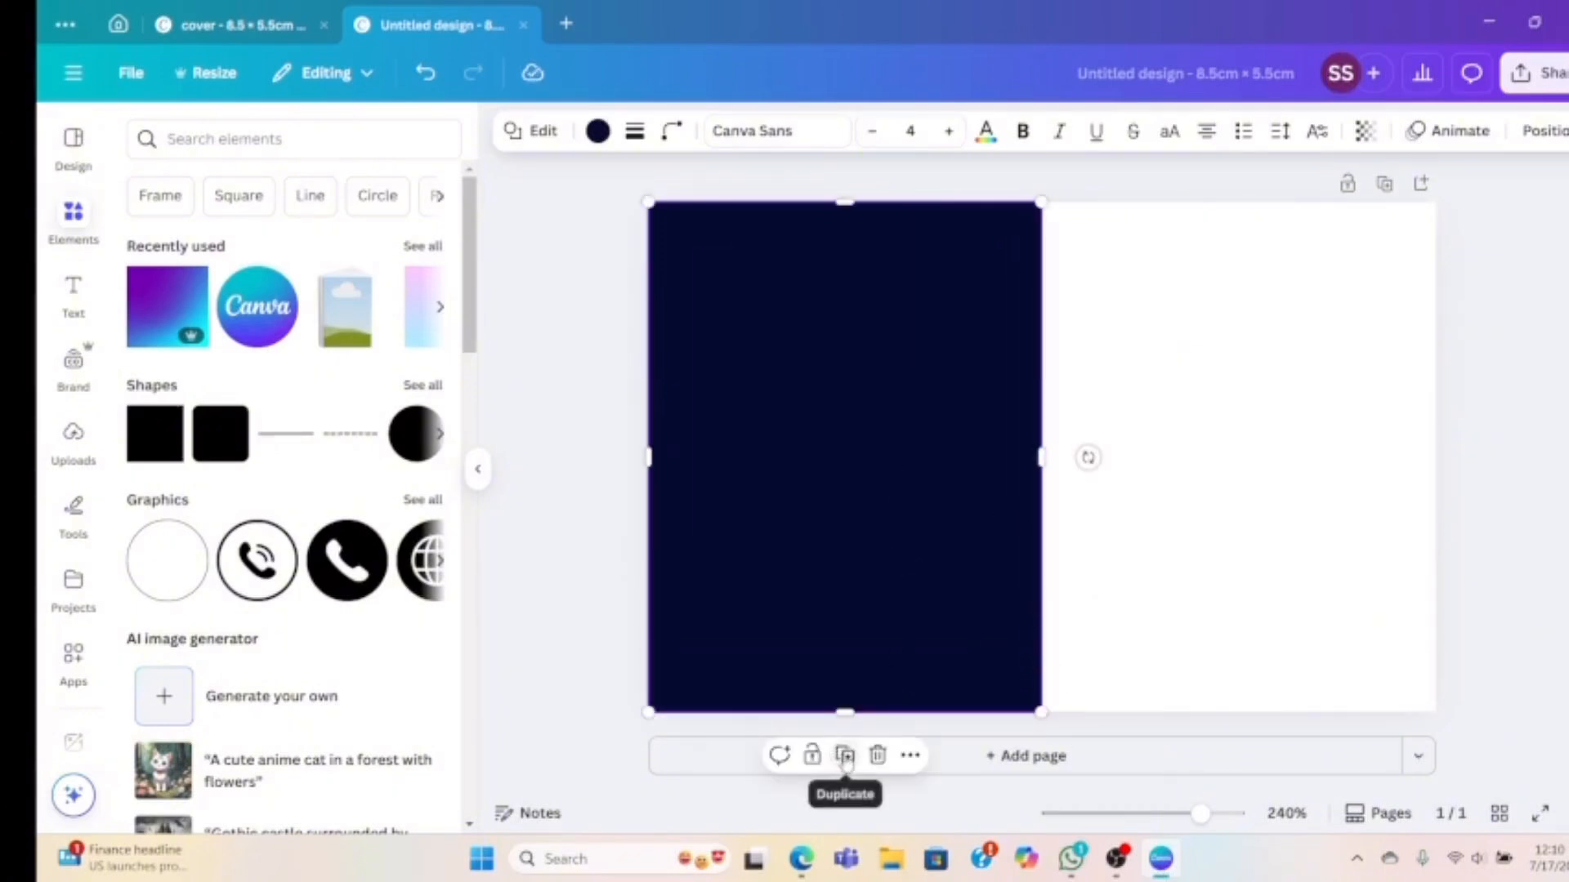
# Duplicate the navy rectangle onto the right half and delete the left original
pyautogui.click(845, 755)
pyautogui.moveTo(858, 571); pyautogui.dragTo(1209, 524)
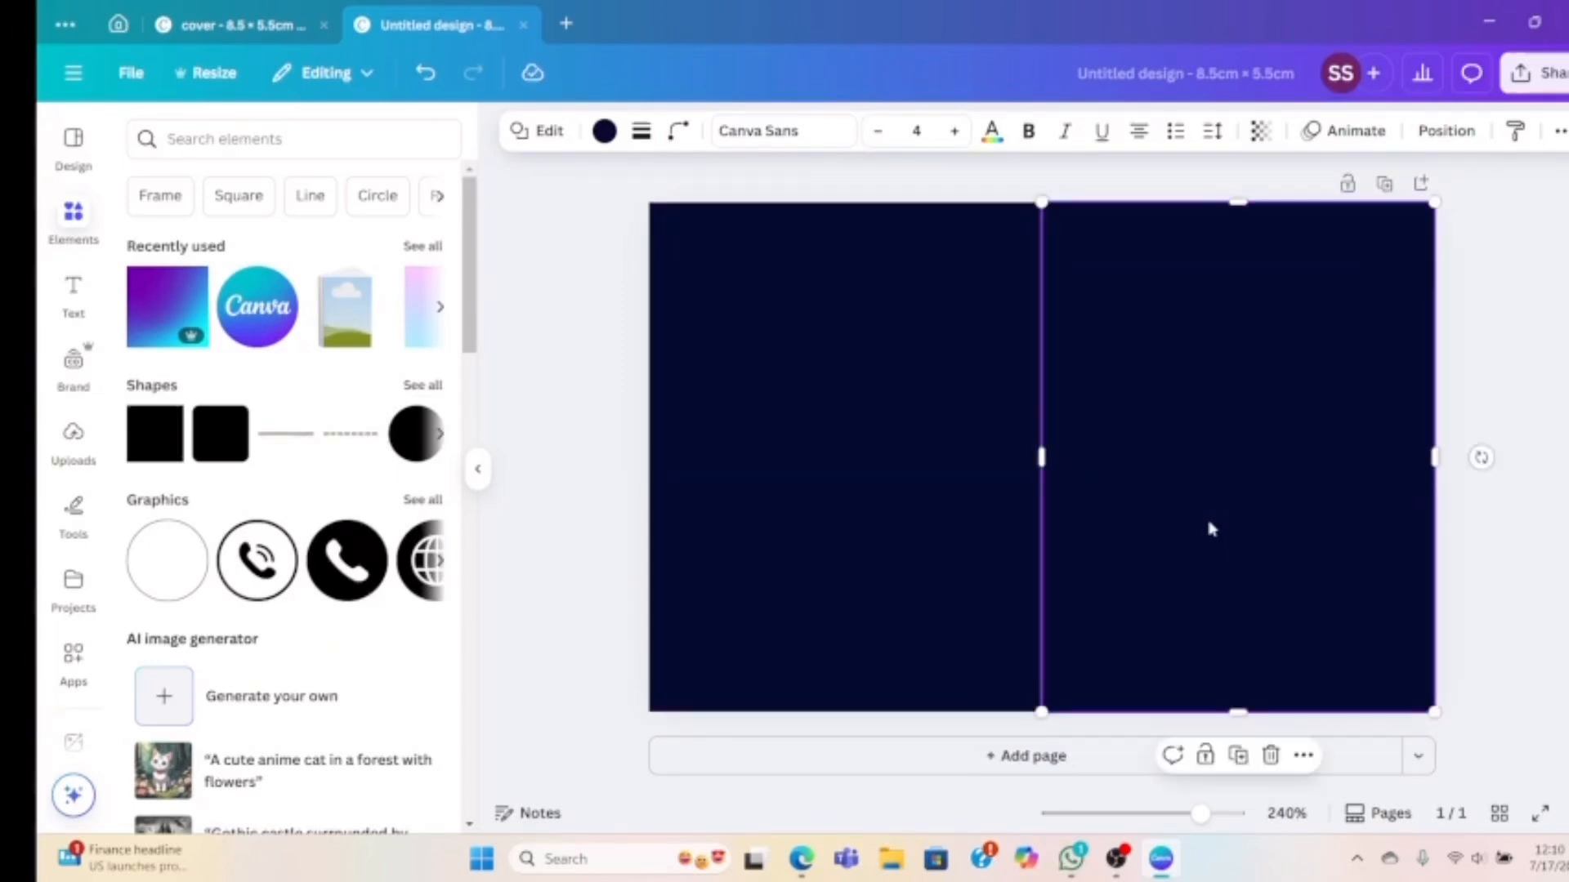
pyautogui.click(891, 465)
pyautogui.press('Delete')
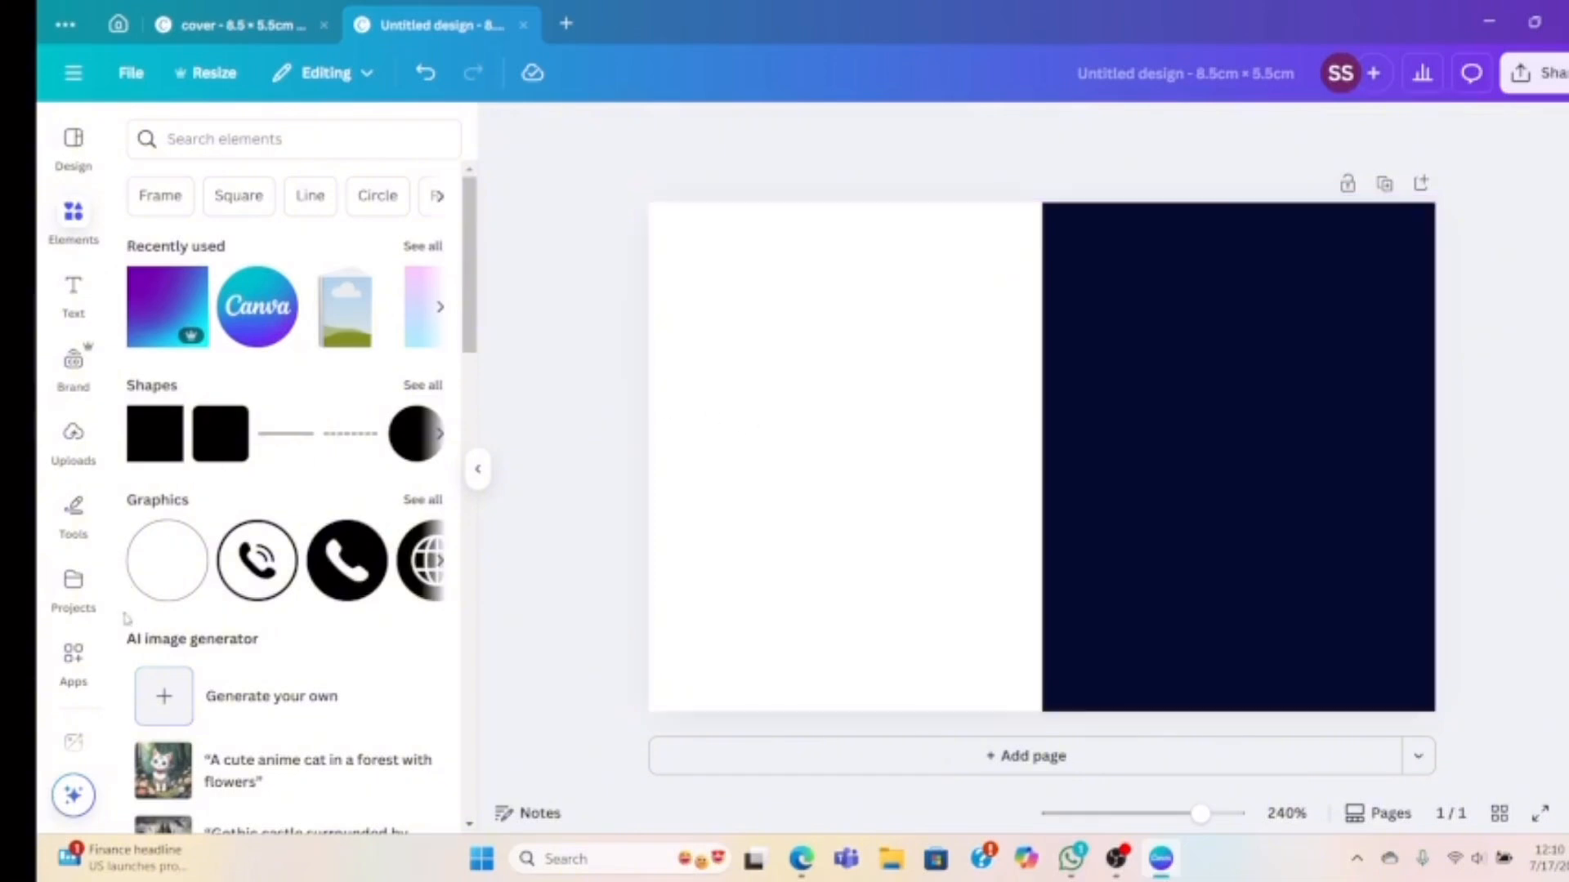
# Add a 'back' heading label at the top of the left half
pyautogui.click(67, 314)
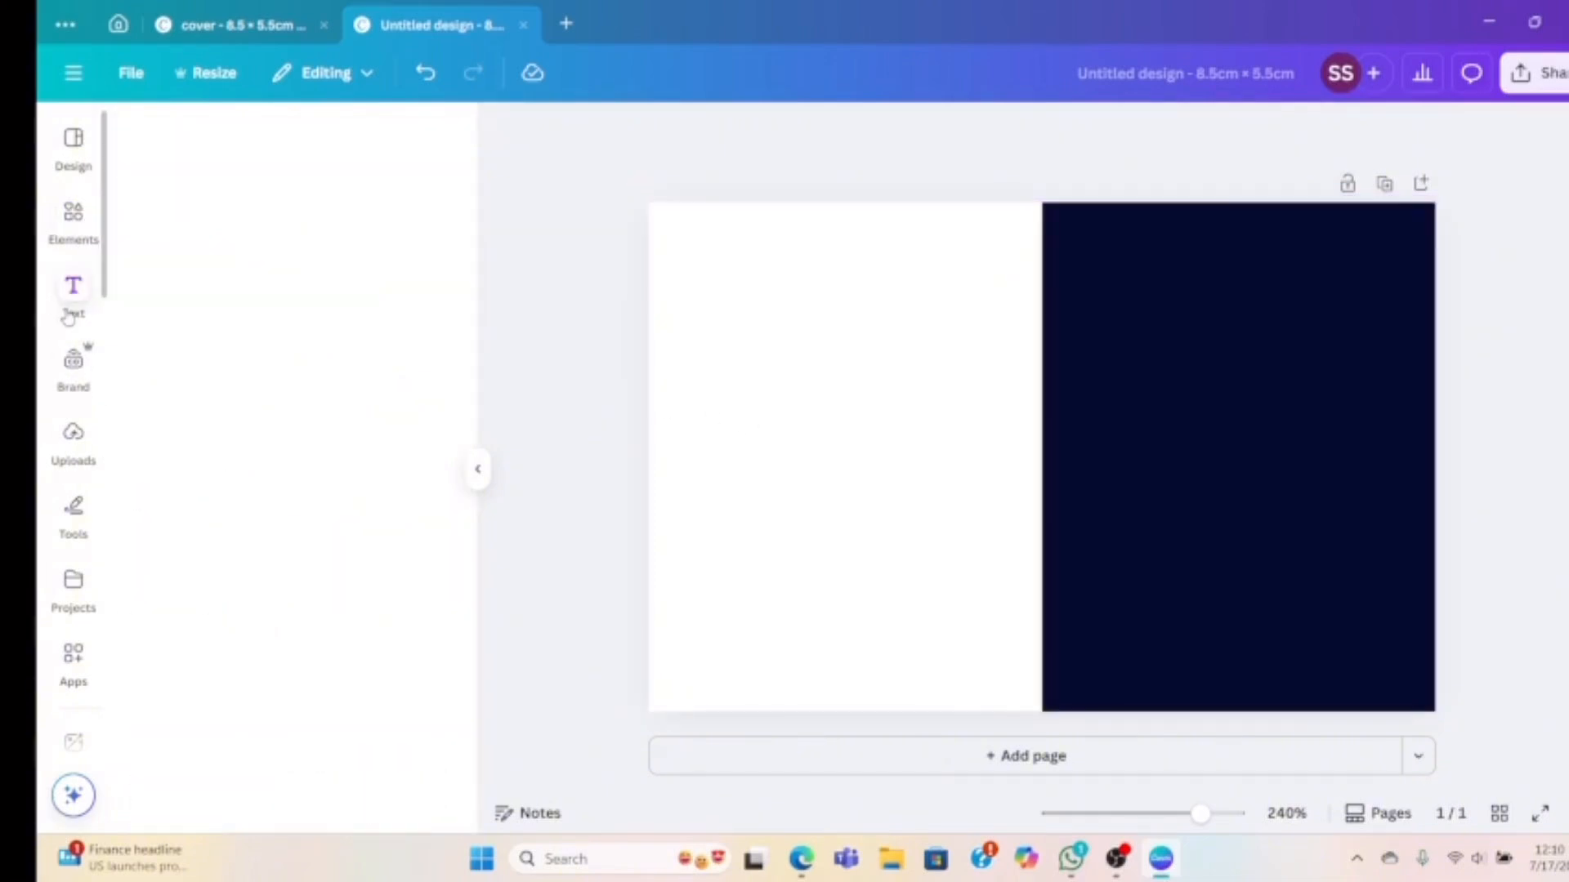
pyautogui.click(253, 447)
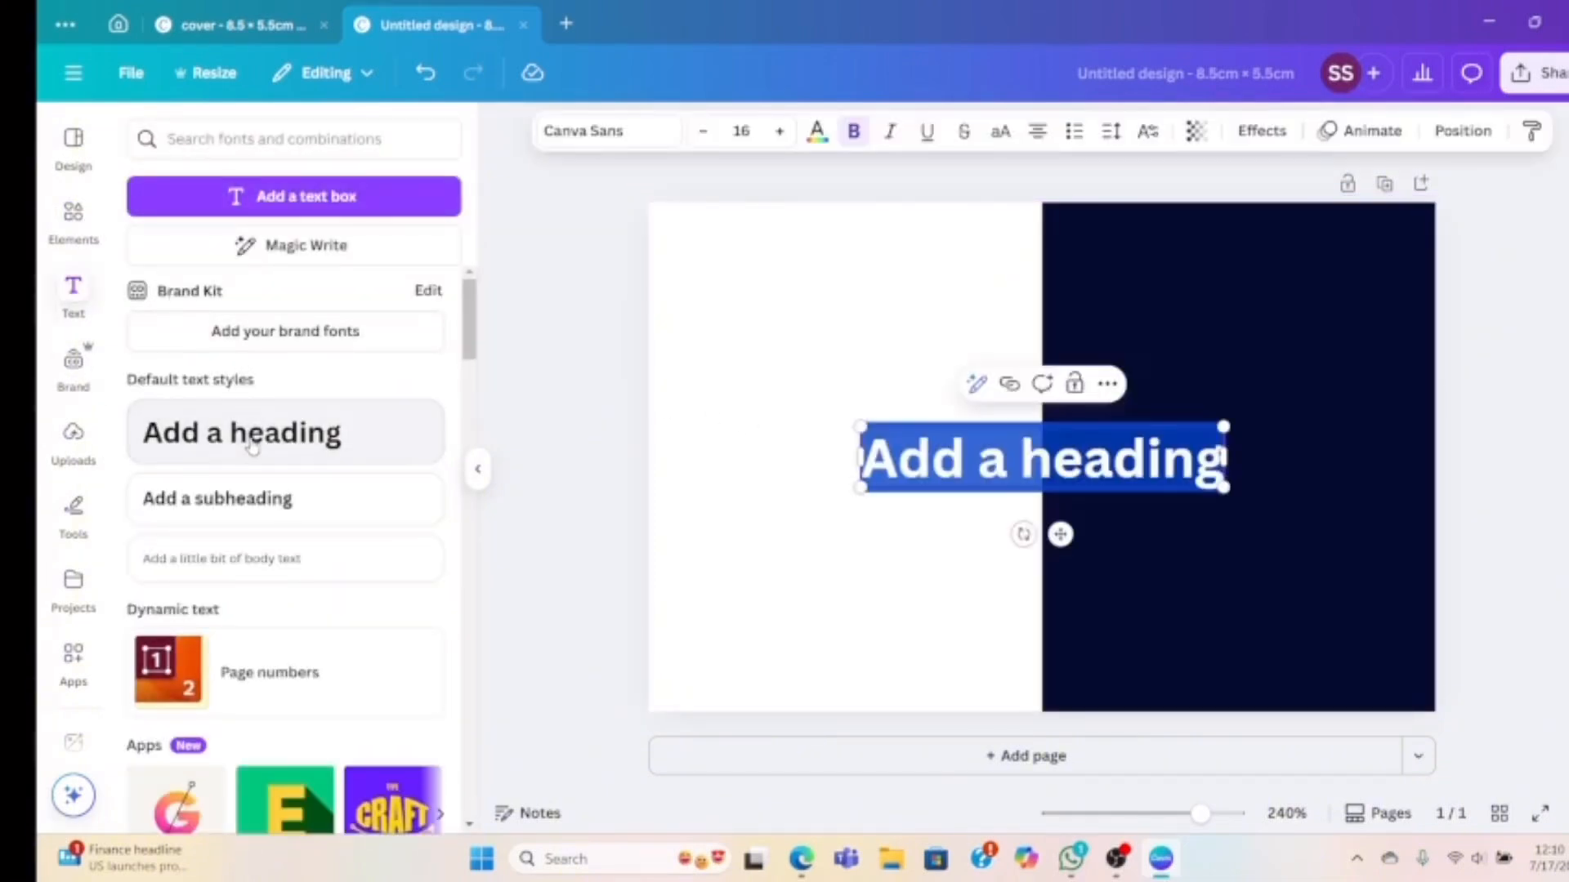
pyautogui.write('back')
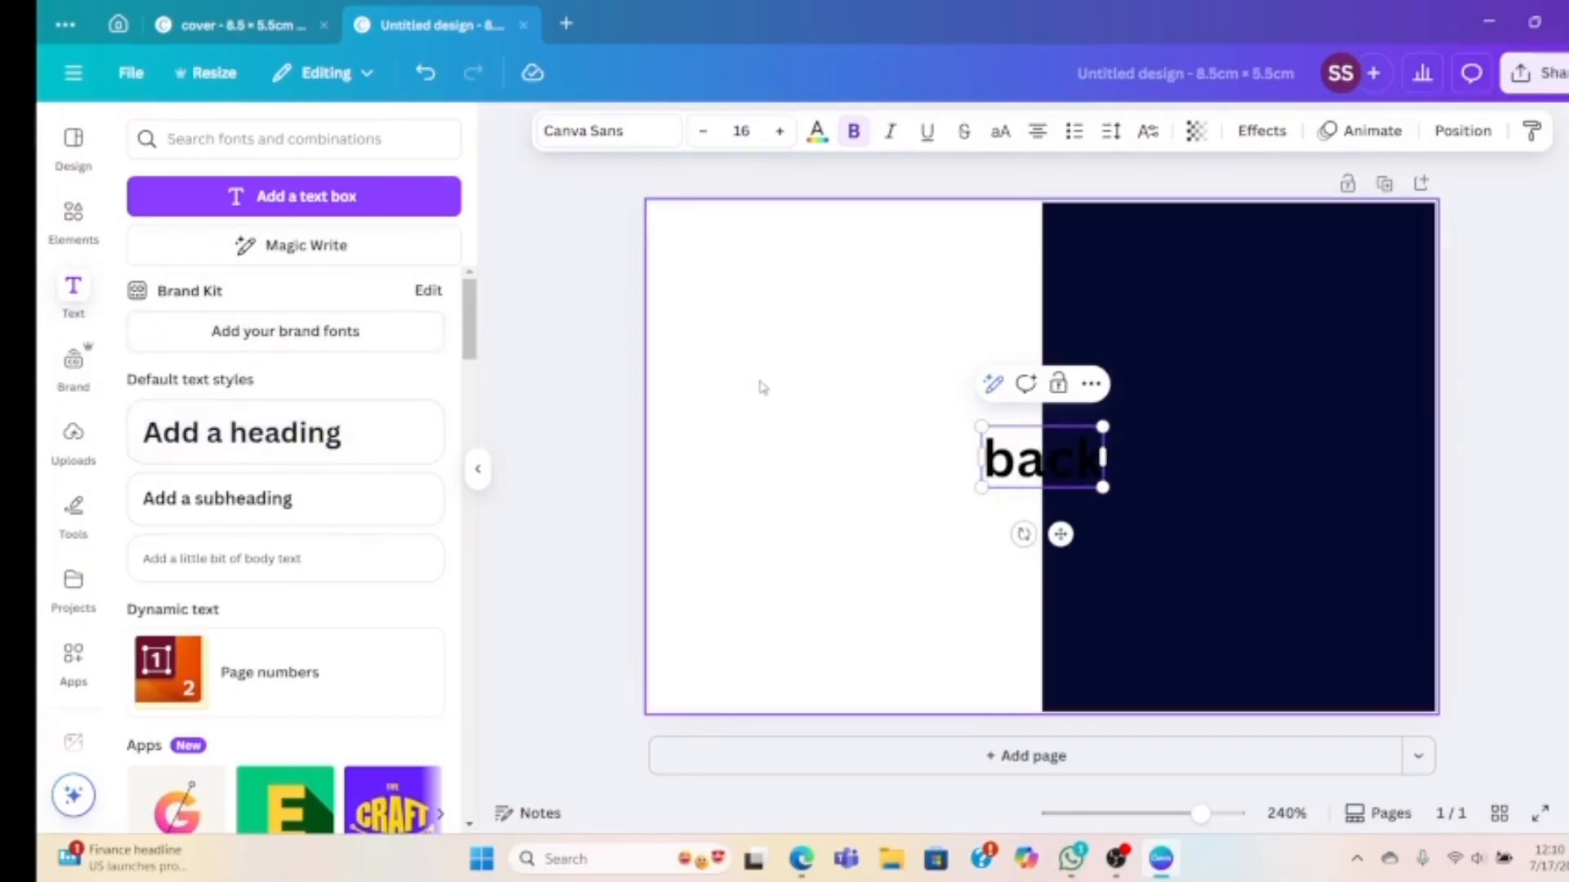
pyautogui.click(960, 427)
pyautogui.moveTo(995, 448); pyautogui.dragTo(798, 242)
# Duplicate the label, retype it as 'cover', and place it on the dark right half
pyautogui.click(862, 179)
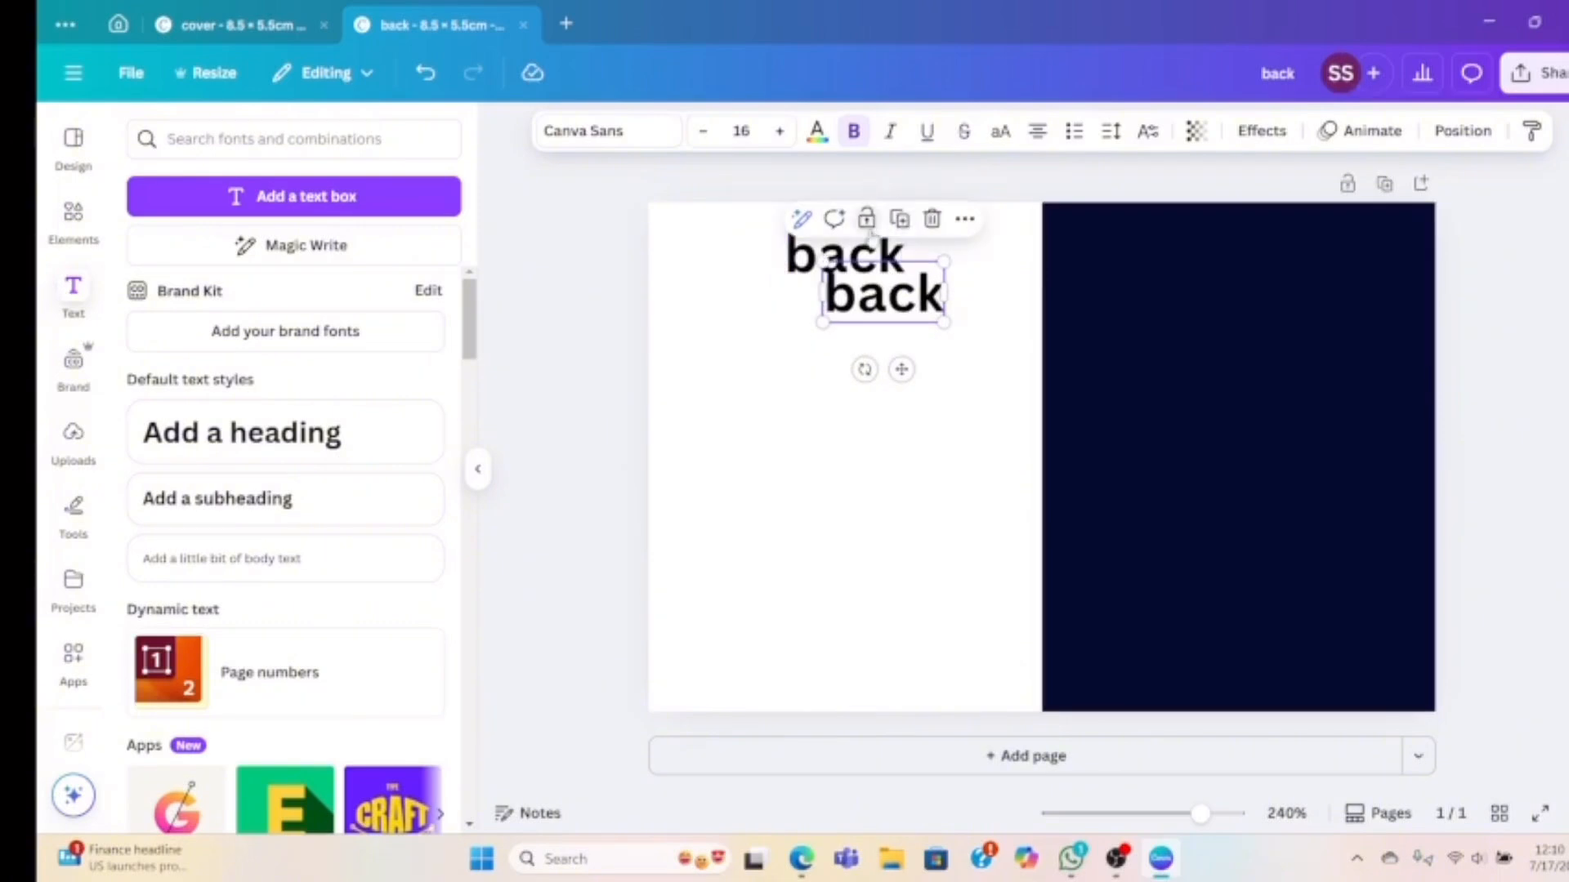
pyautogui.moveTo(880, 325); pyautogui.dragTo(911, 433)
pyautogui.doubleClick(910, 423)
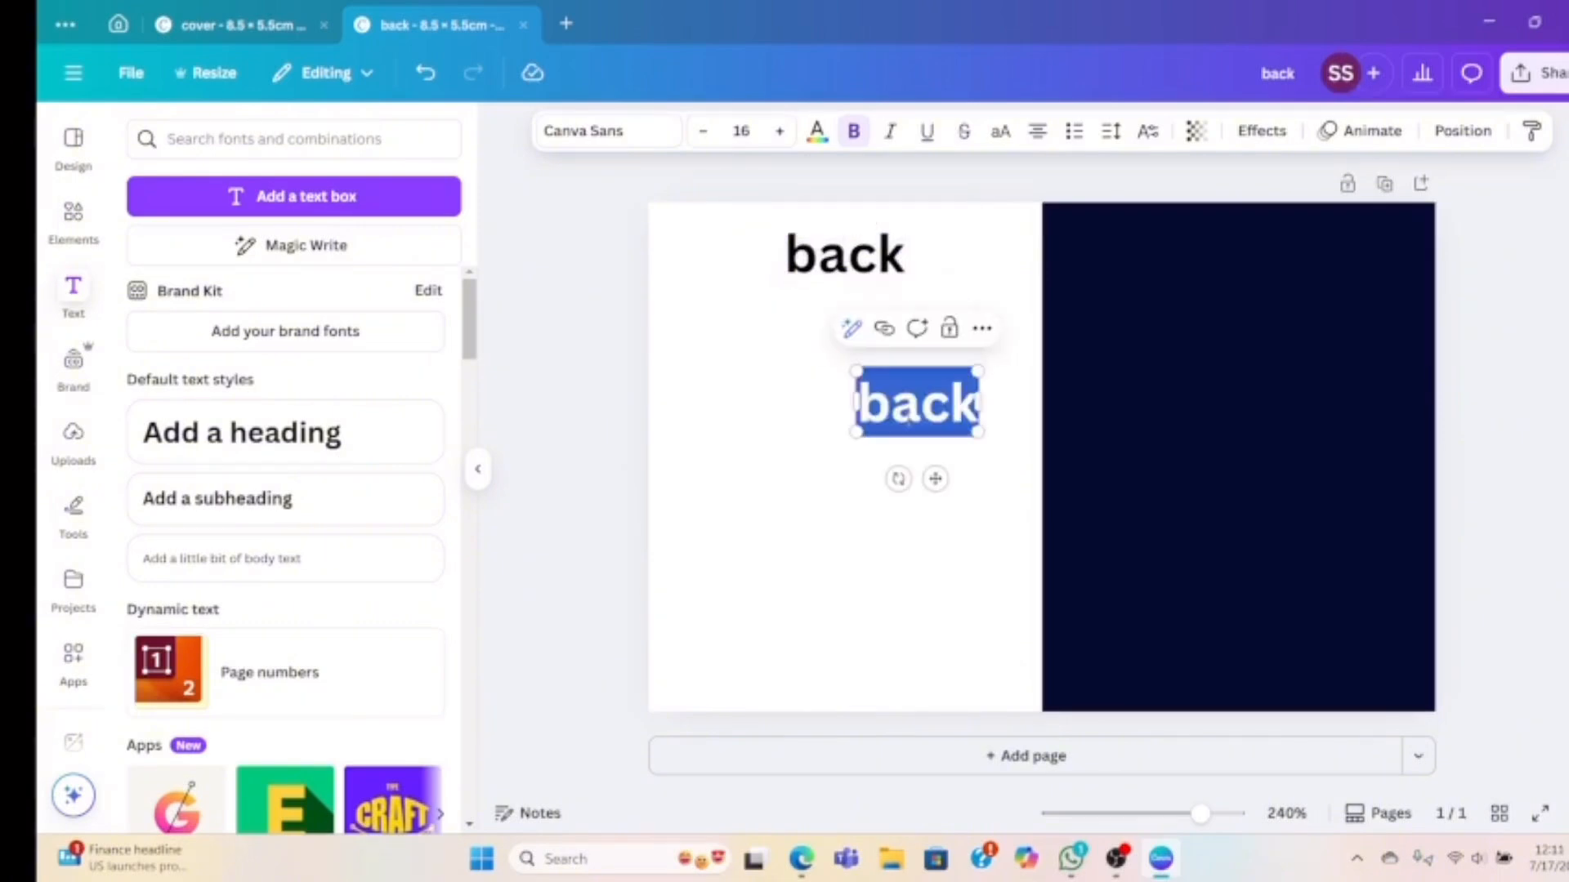
pyautogui.write('cover')
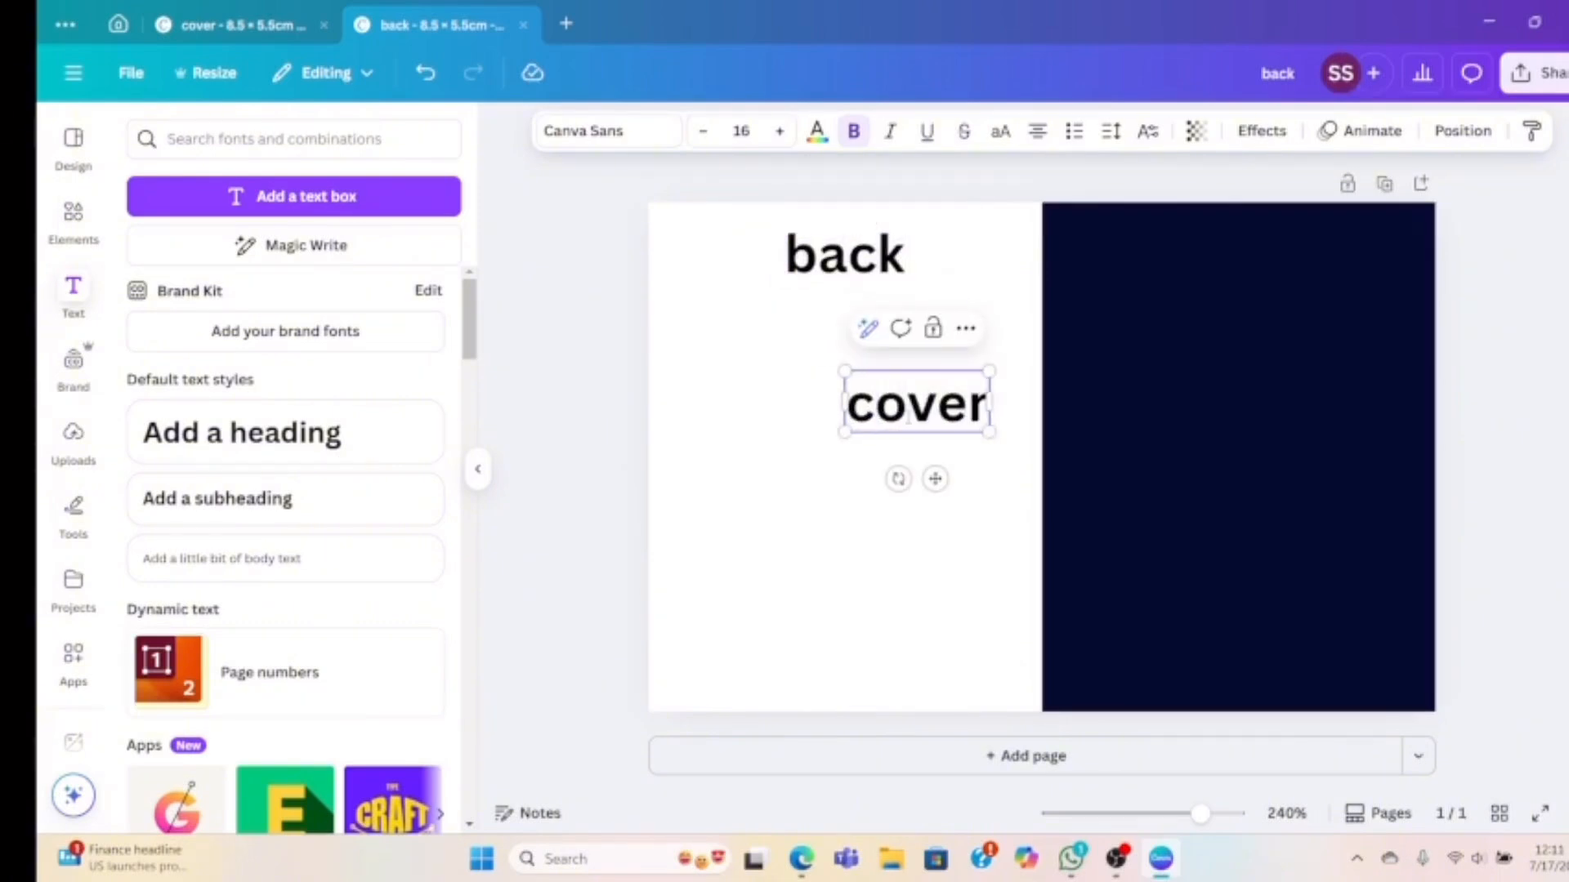
pyautogui.moveTo(936, 423); pyautogui.dragTo(1245, 414)
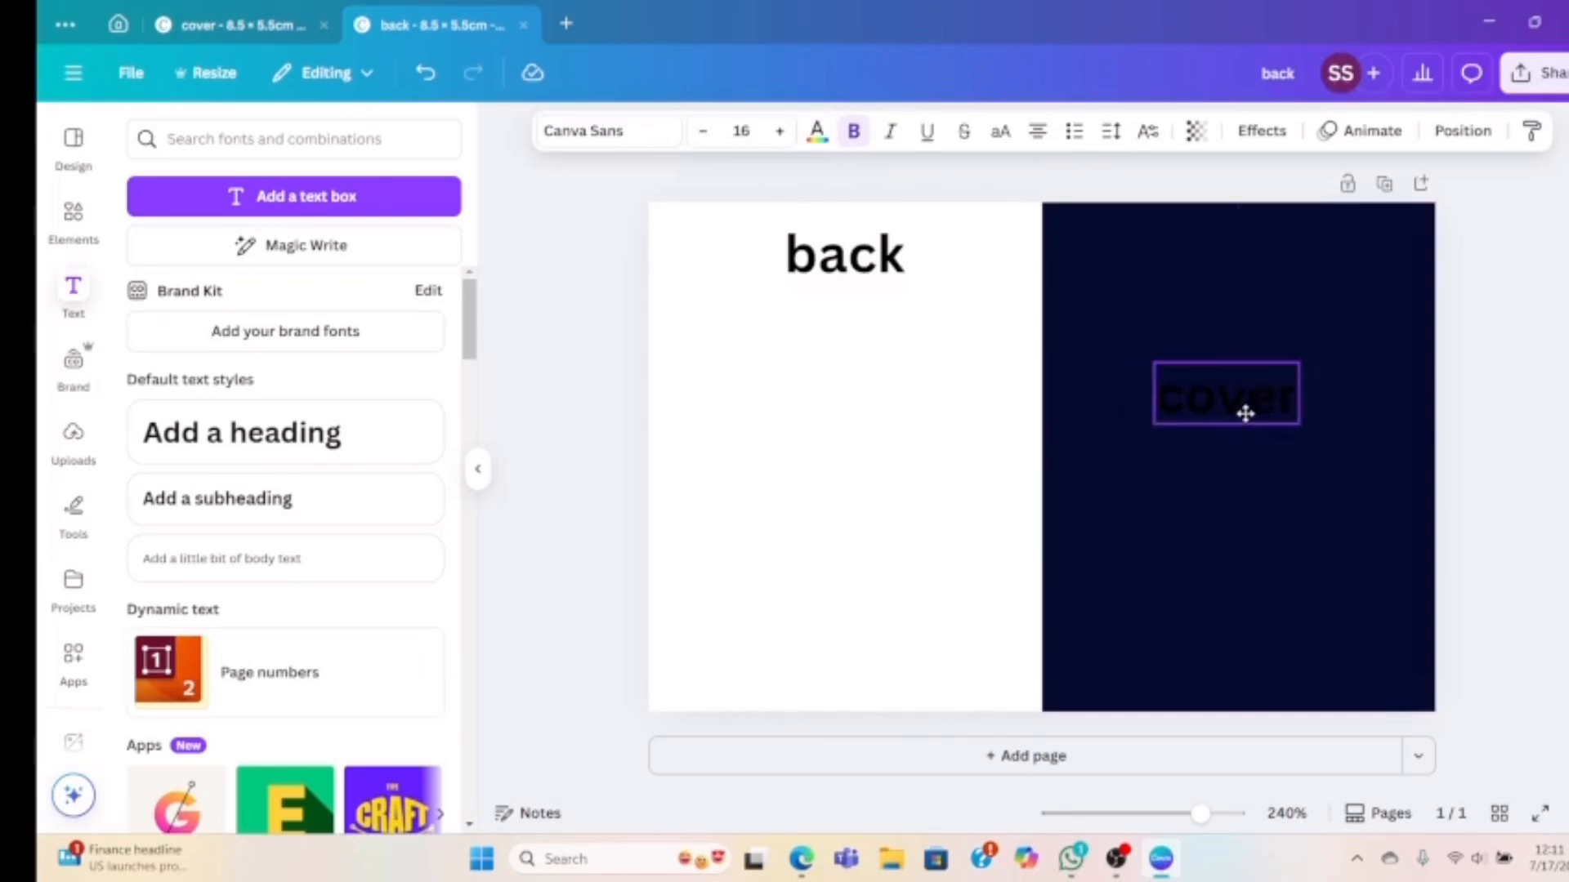
pyautogui.click(872, 458)
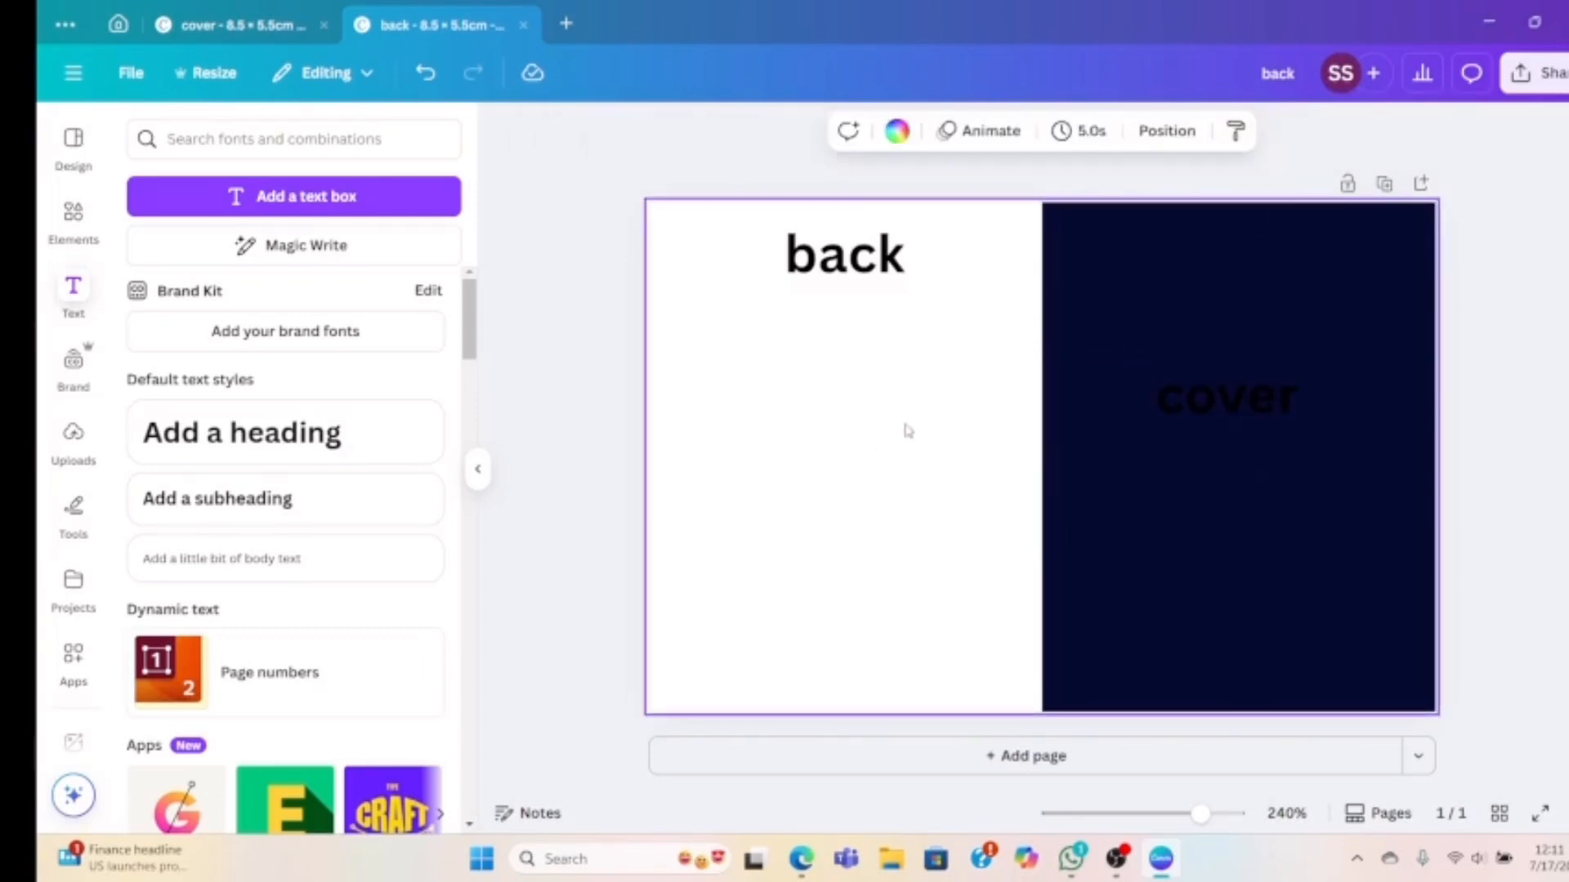
# Move the navy rectangle onto the left half, duplicate the page, and return to page 1
pyautogui.click(1071, 322)
pyautogui.moveTo(1131, 298); pyautogui.dragTo(744, 299)
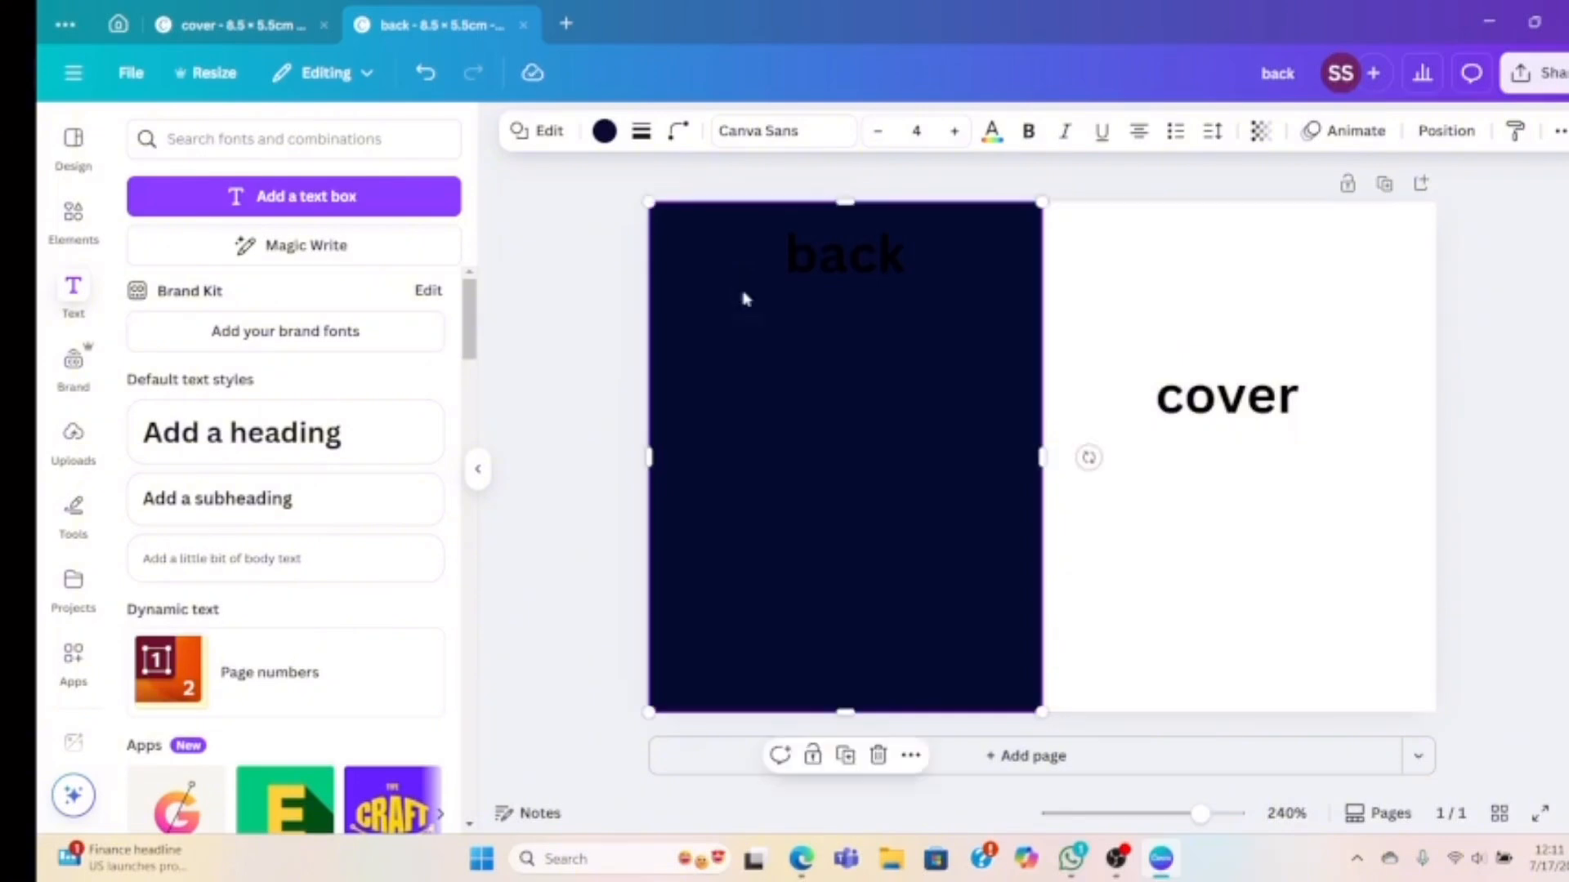
pyautogui.click(1384, 184)
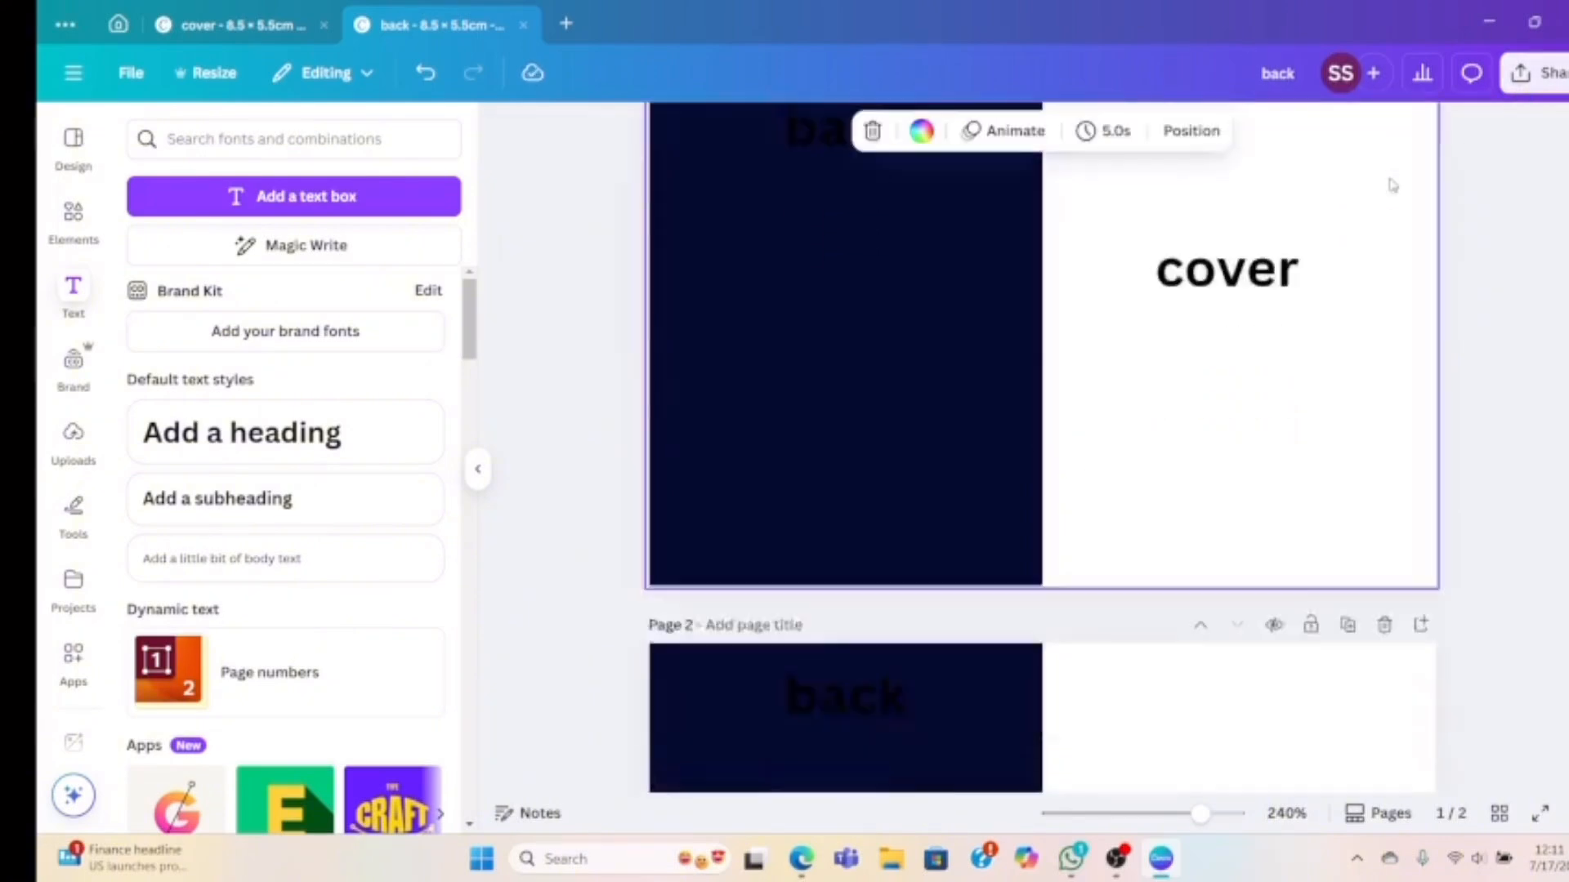
pyautogui.scroll(7, 1144, 368)
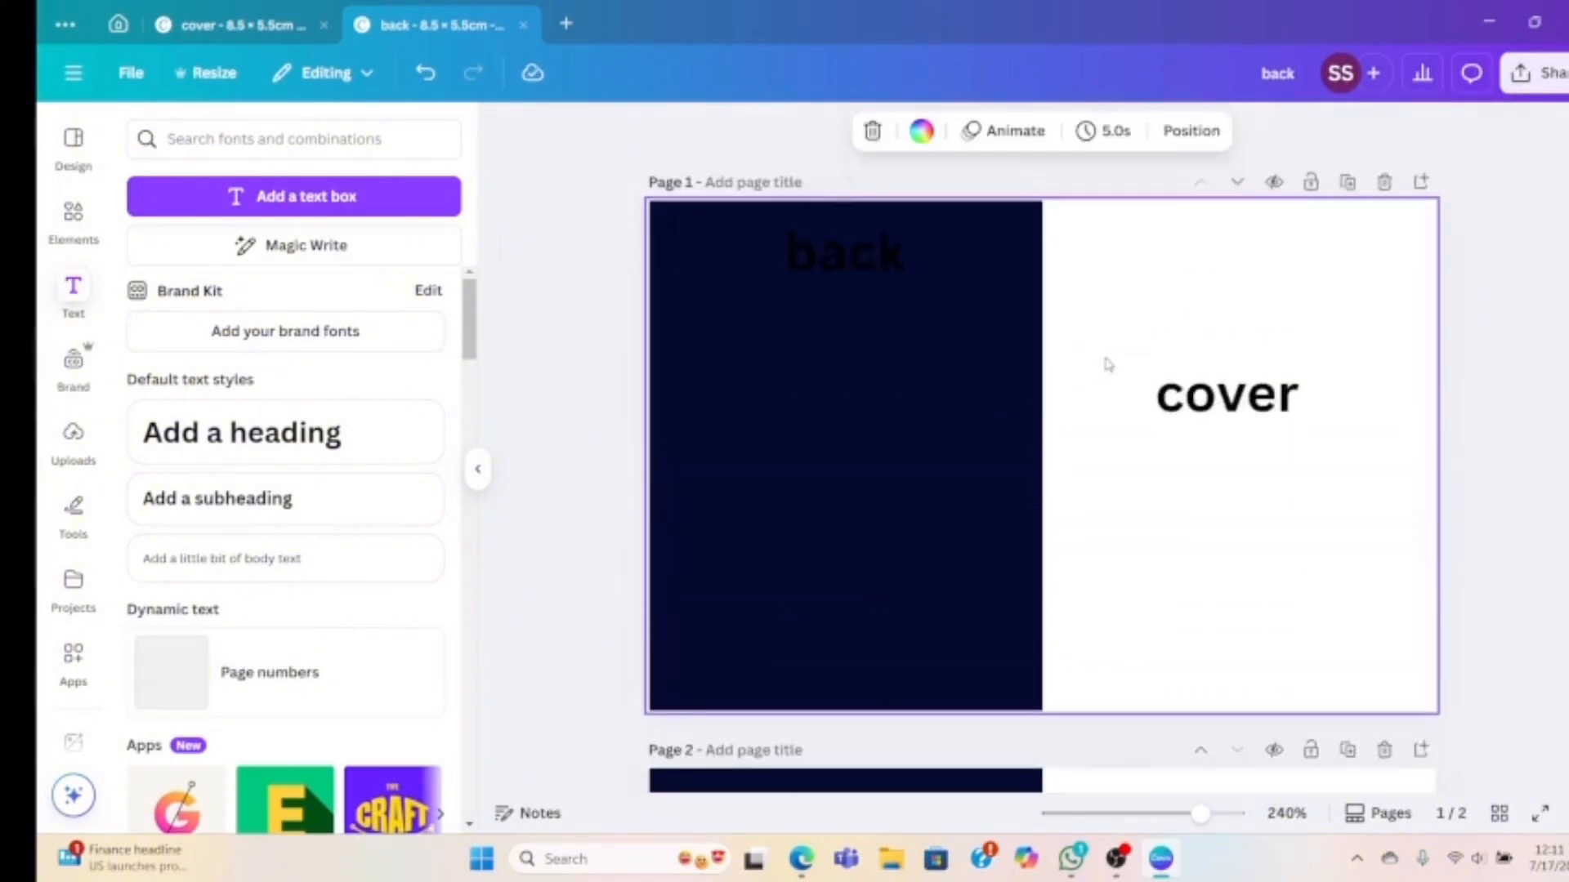
# Place the 'Pretty Minds Make Pretty Things' lettering on the right half with background removed, deleting the 'cover' label
pyautogui.click(70, 450)
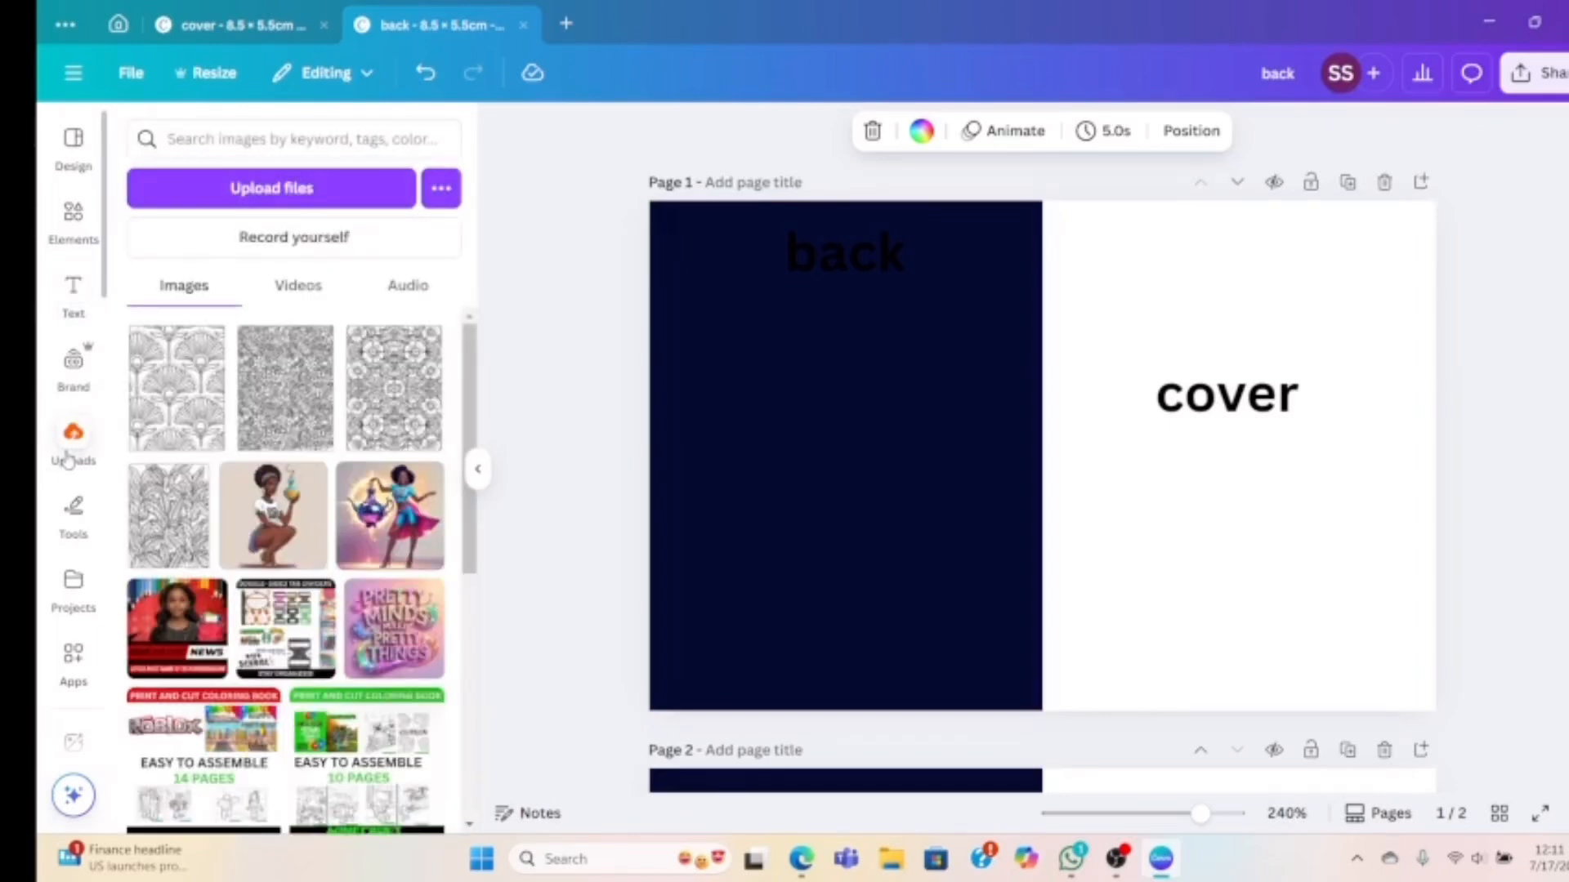
pyautogui.click(396, 621)
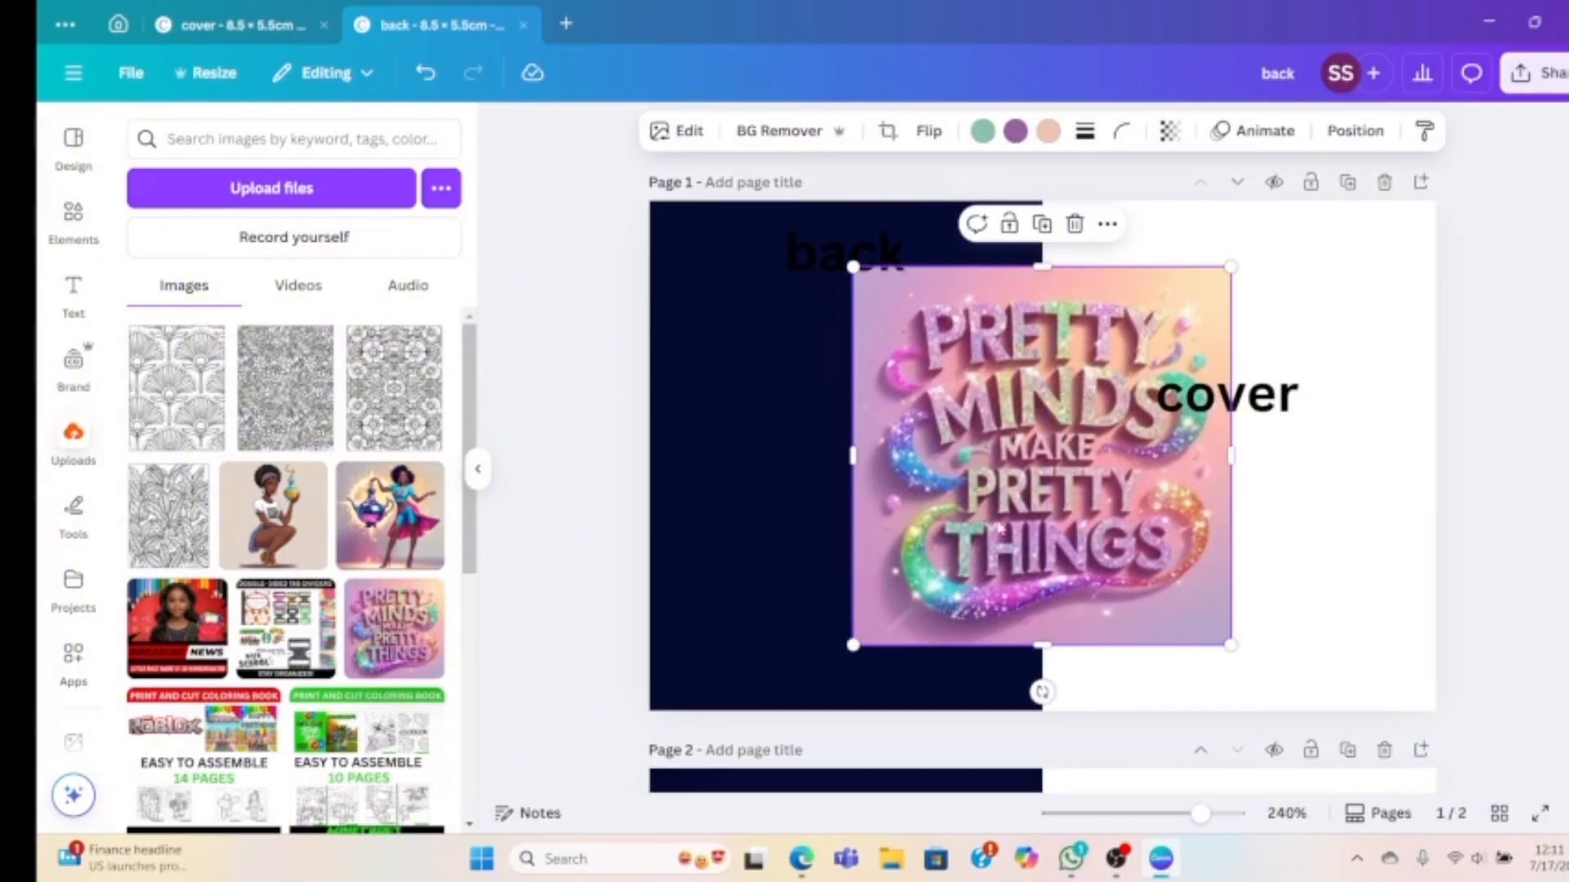
pyautogui.moveTo(1042, 455); pyautogui.dragTo(1246, 455)
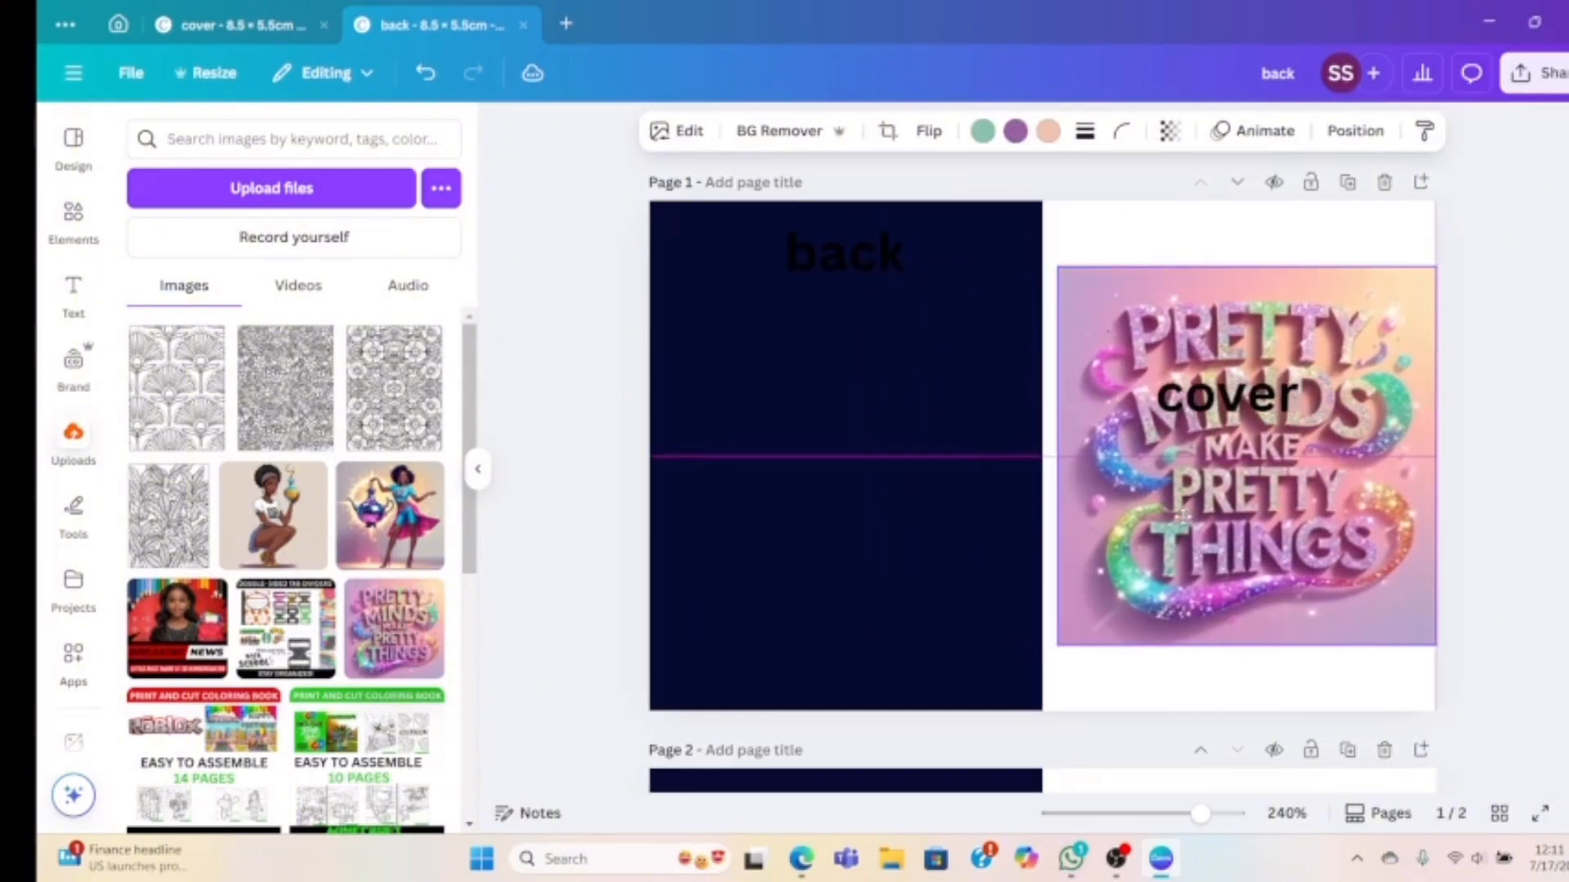
pyautogui.moveTo(1181, 516); pyautogui.dragTo(1180, 523)
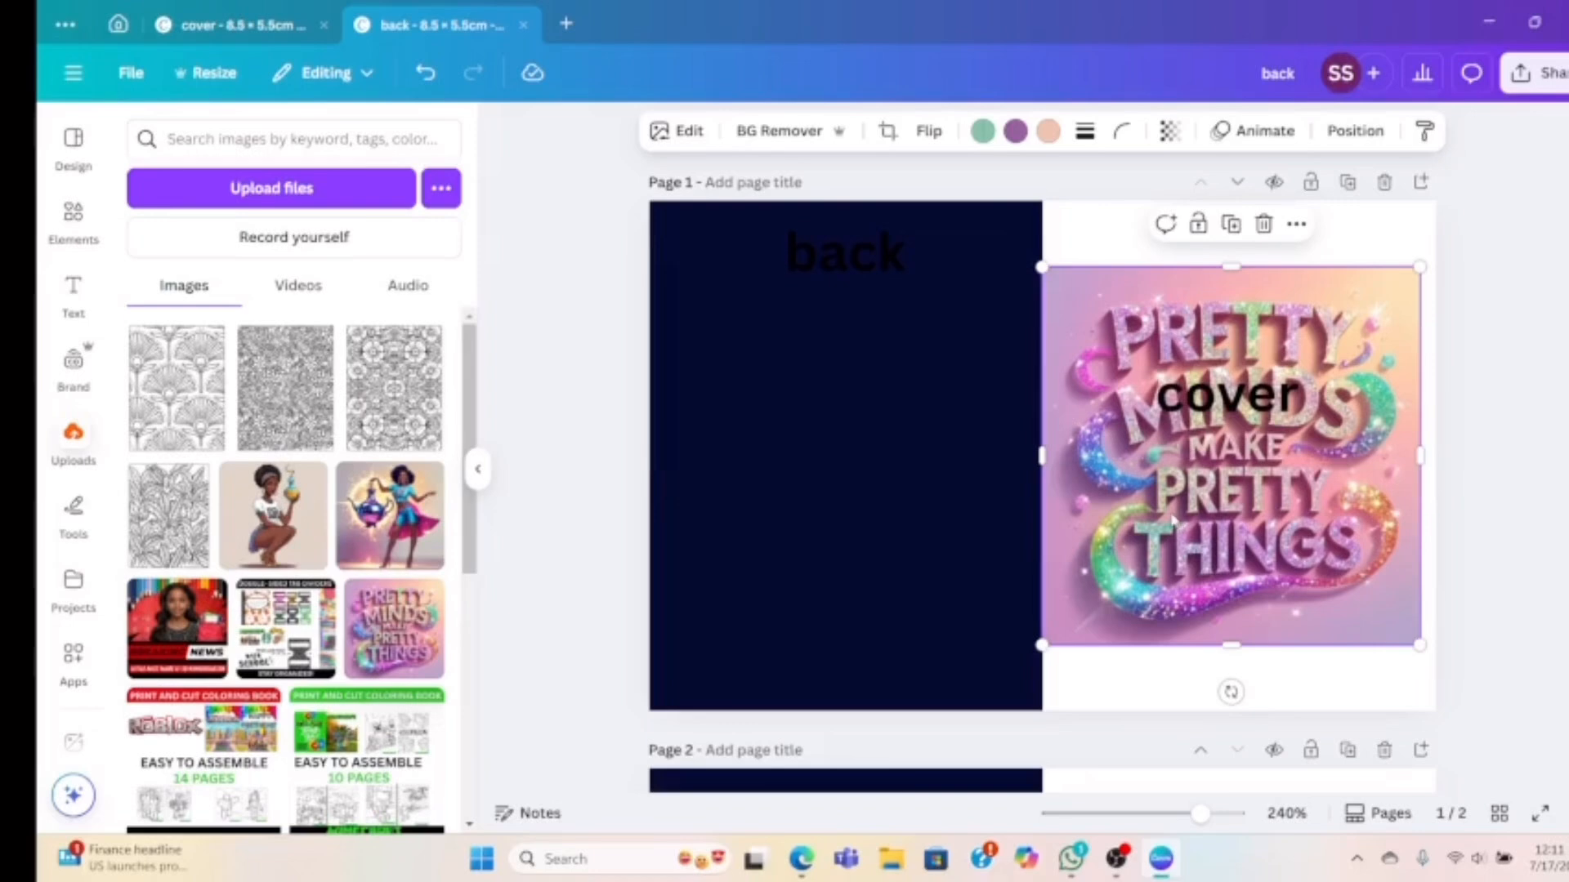
pyautogui.click(774, 134)
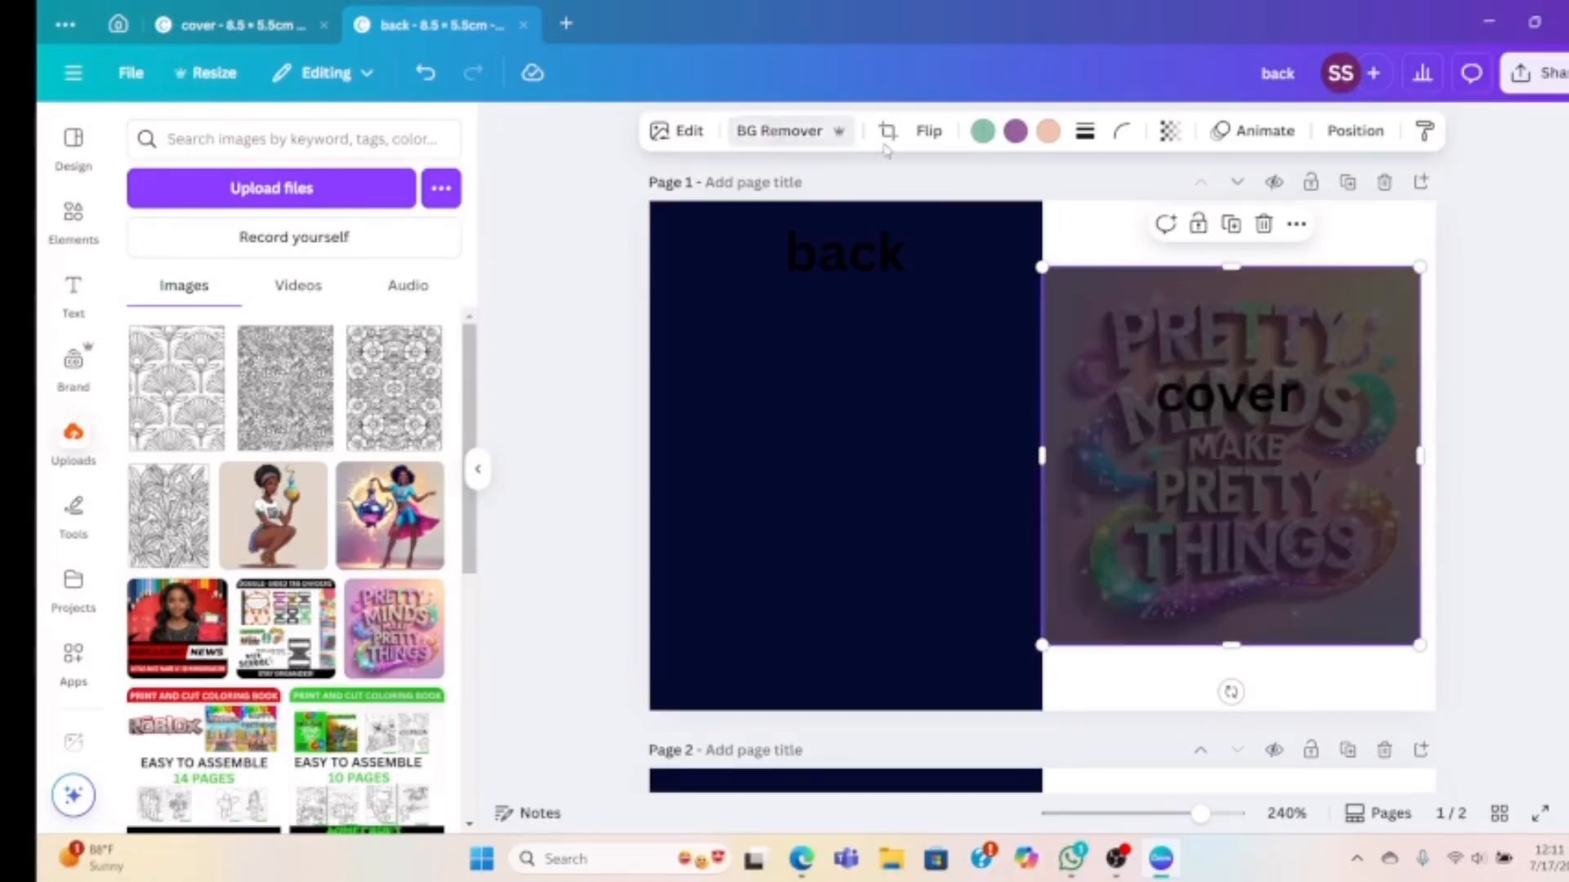
pyautogui.click(1215, 409)
pyautogui.press('Delete')
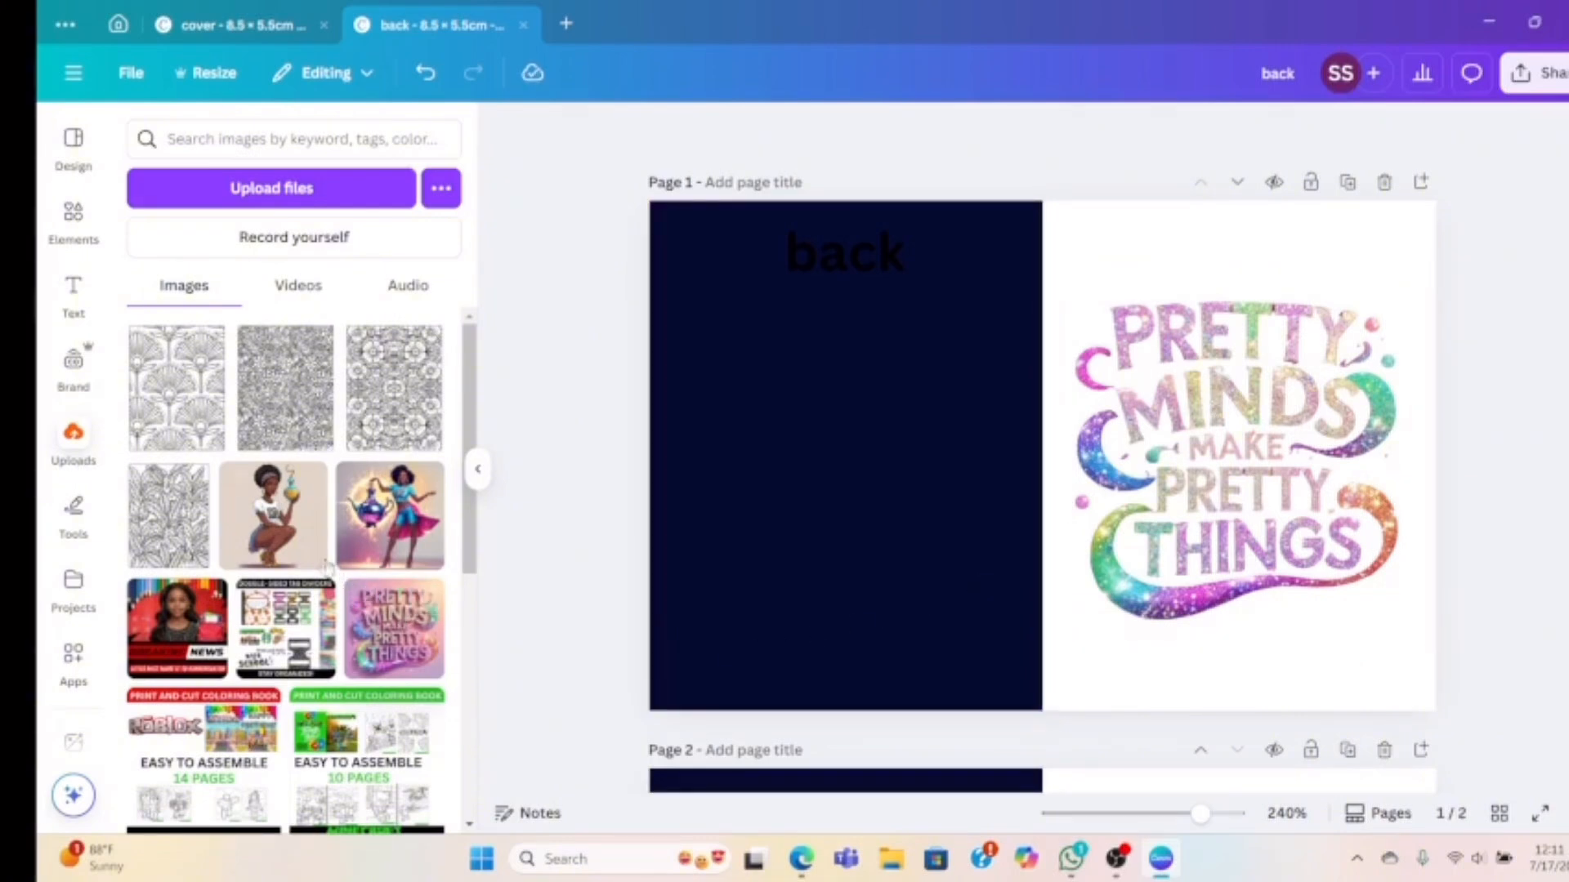
# Add the crouching woman image with its background removed, shrunk onto the cover half
pyautogui.click(302, 541)
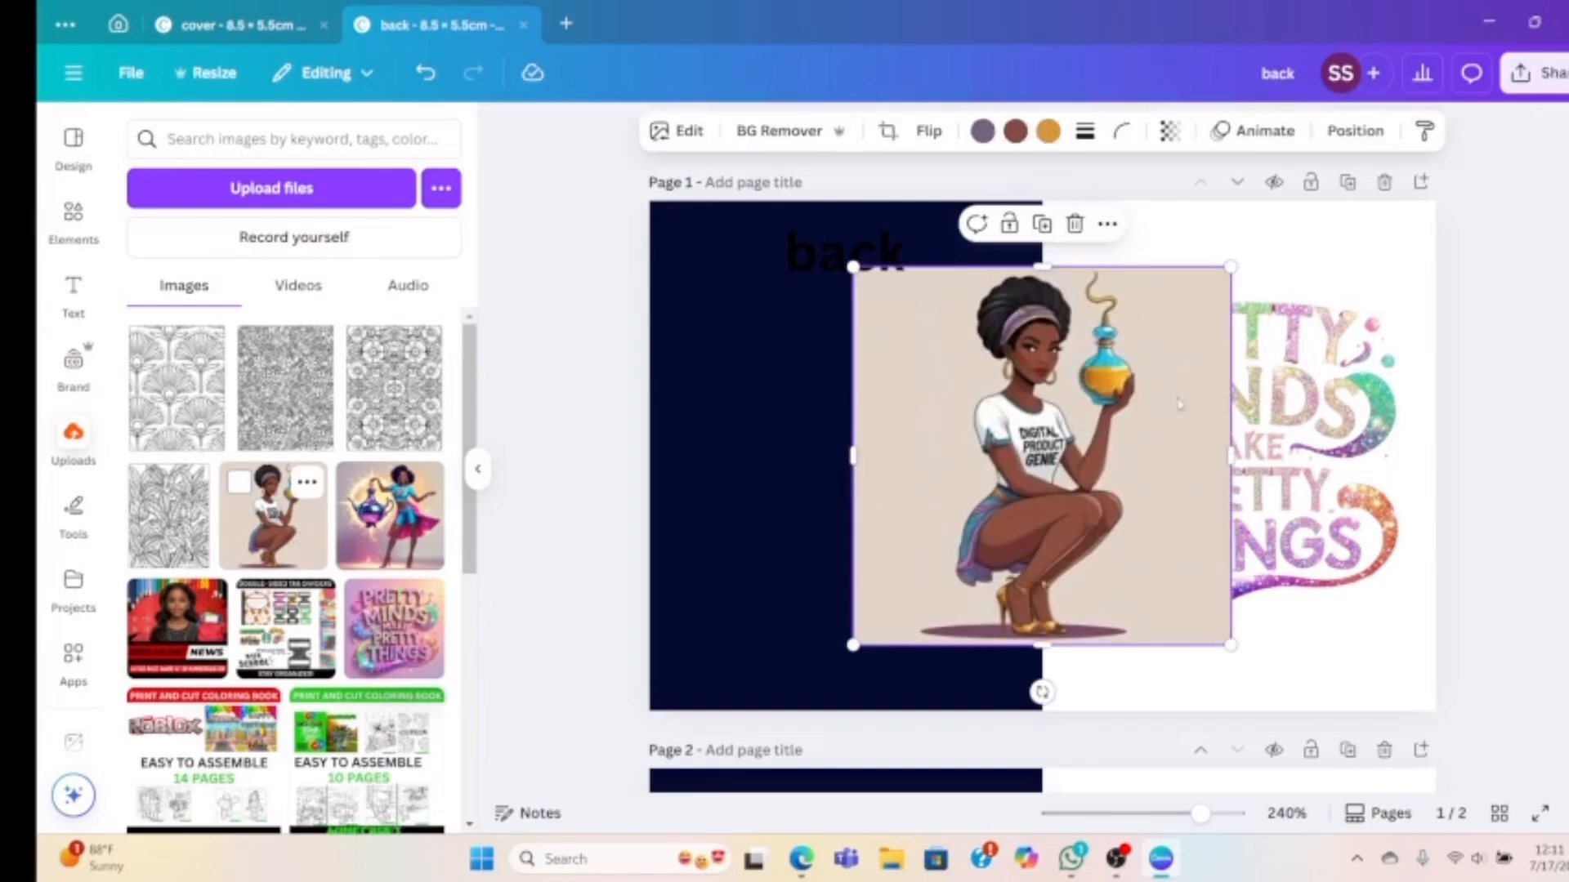
pyautogui.click(782, 132)
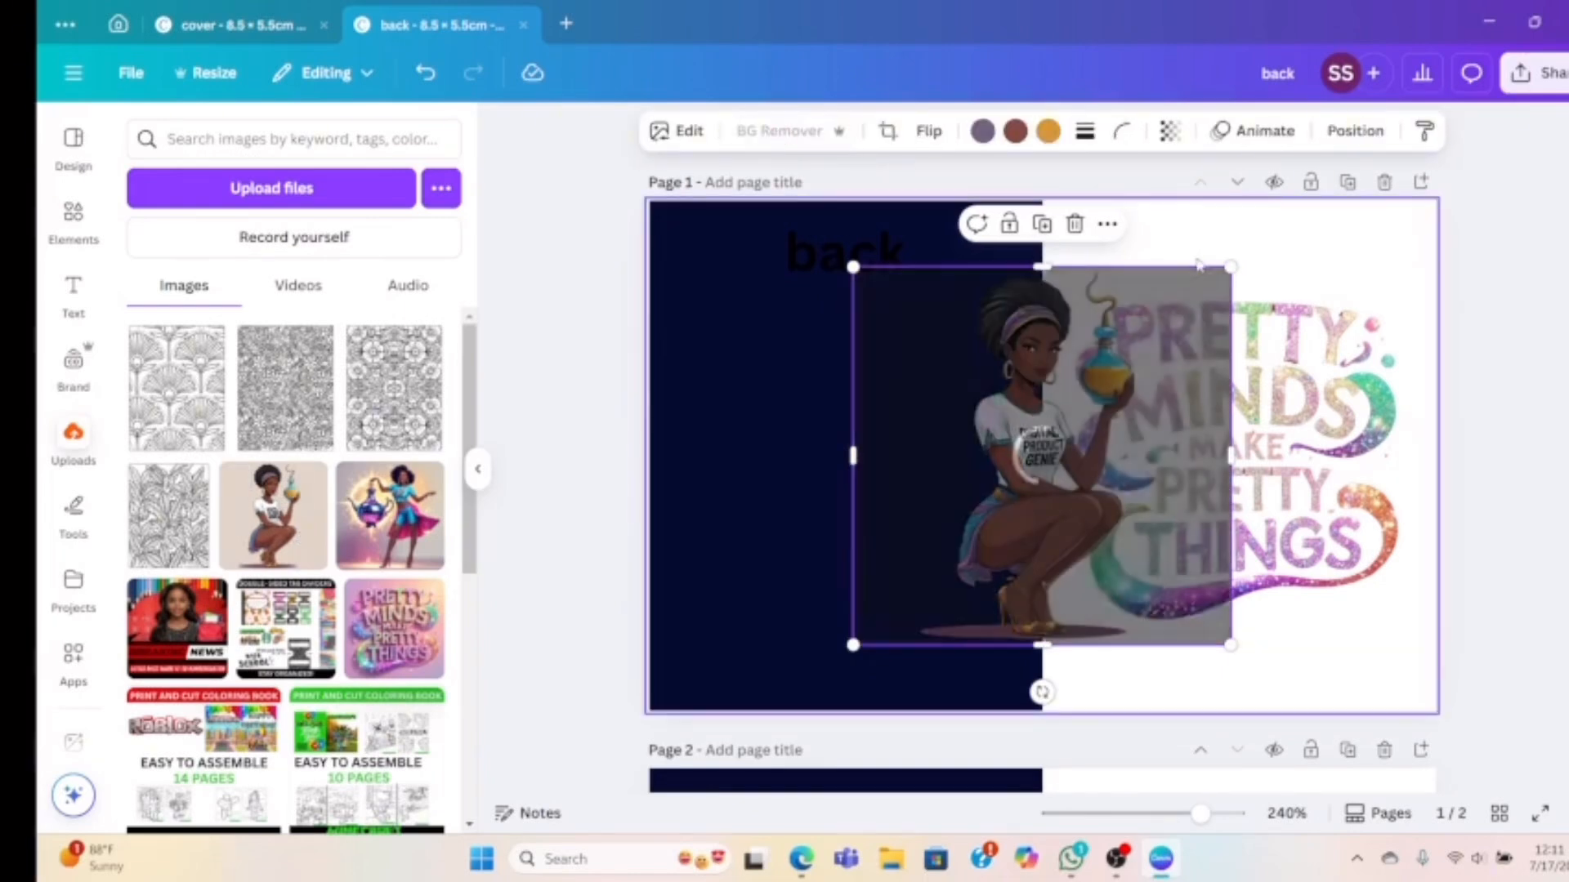
pyautogui.moveTo(1229, 266); pyautogui.dragTo(1100, 399)
pyautogui.moveTo(976, 523); pyautogui.dragTo(1123, 596)
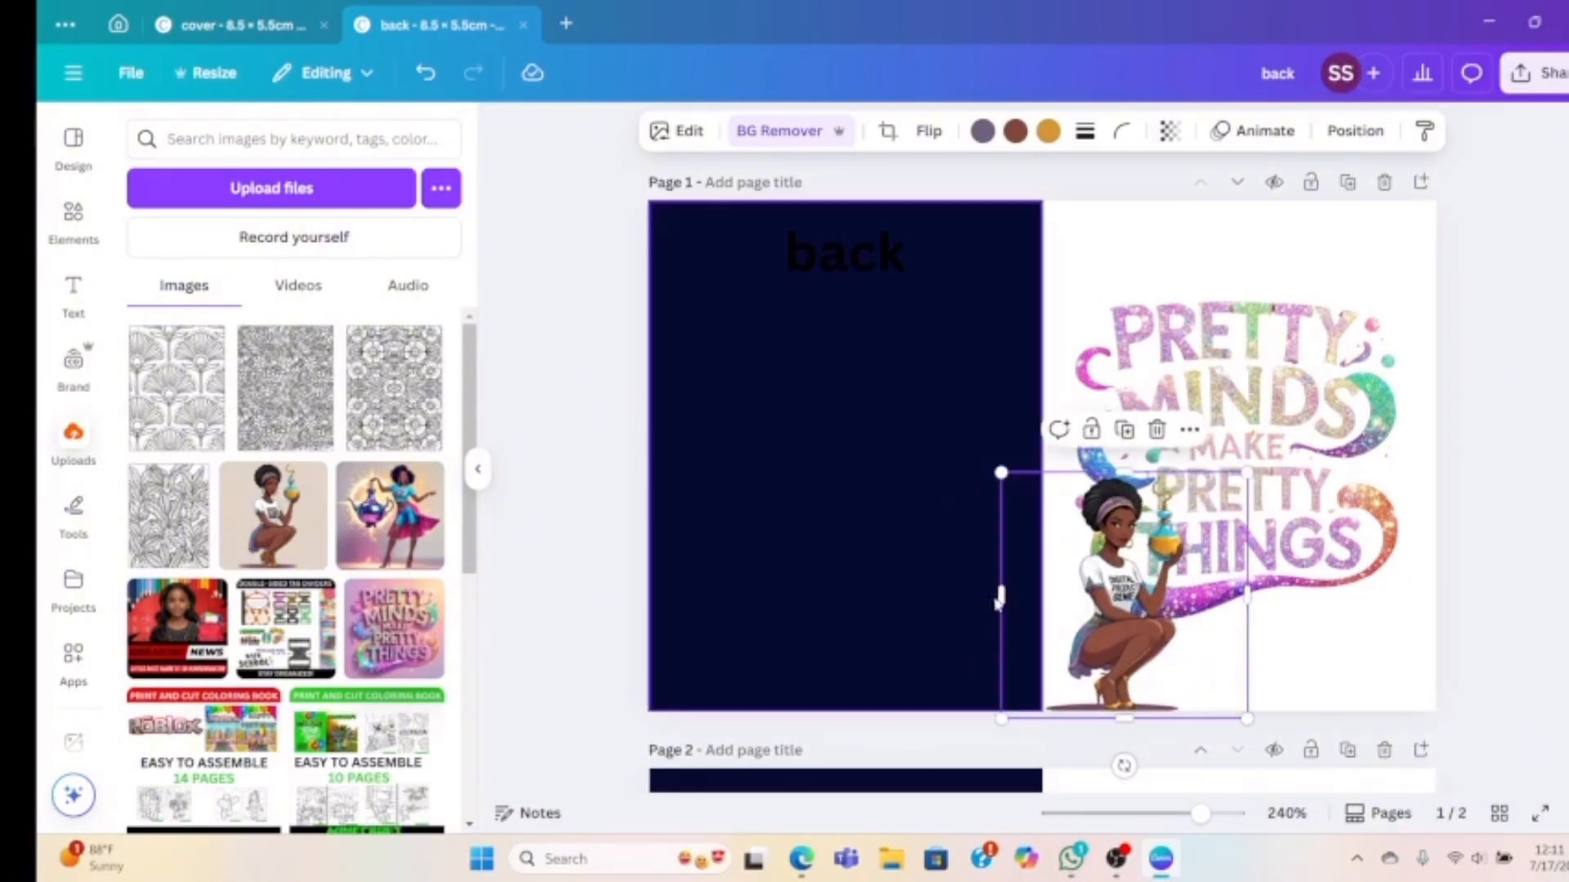
# Crop the woman's empty sides, scale her down further, and nudge her into the lower-left corner
pyautogui.moveTo(998, 600); pyautogui.dragTo(1042, 596)
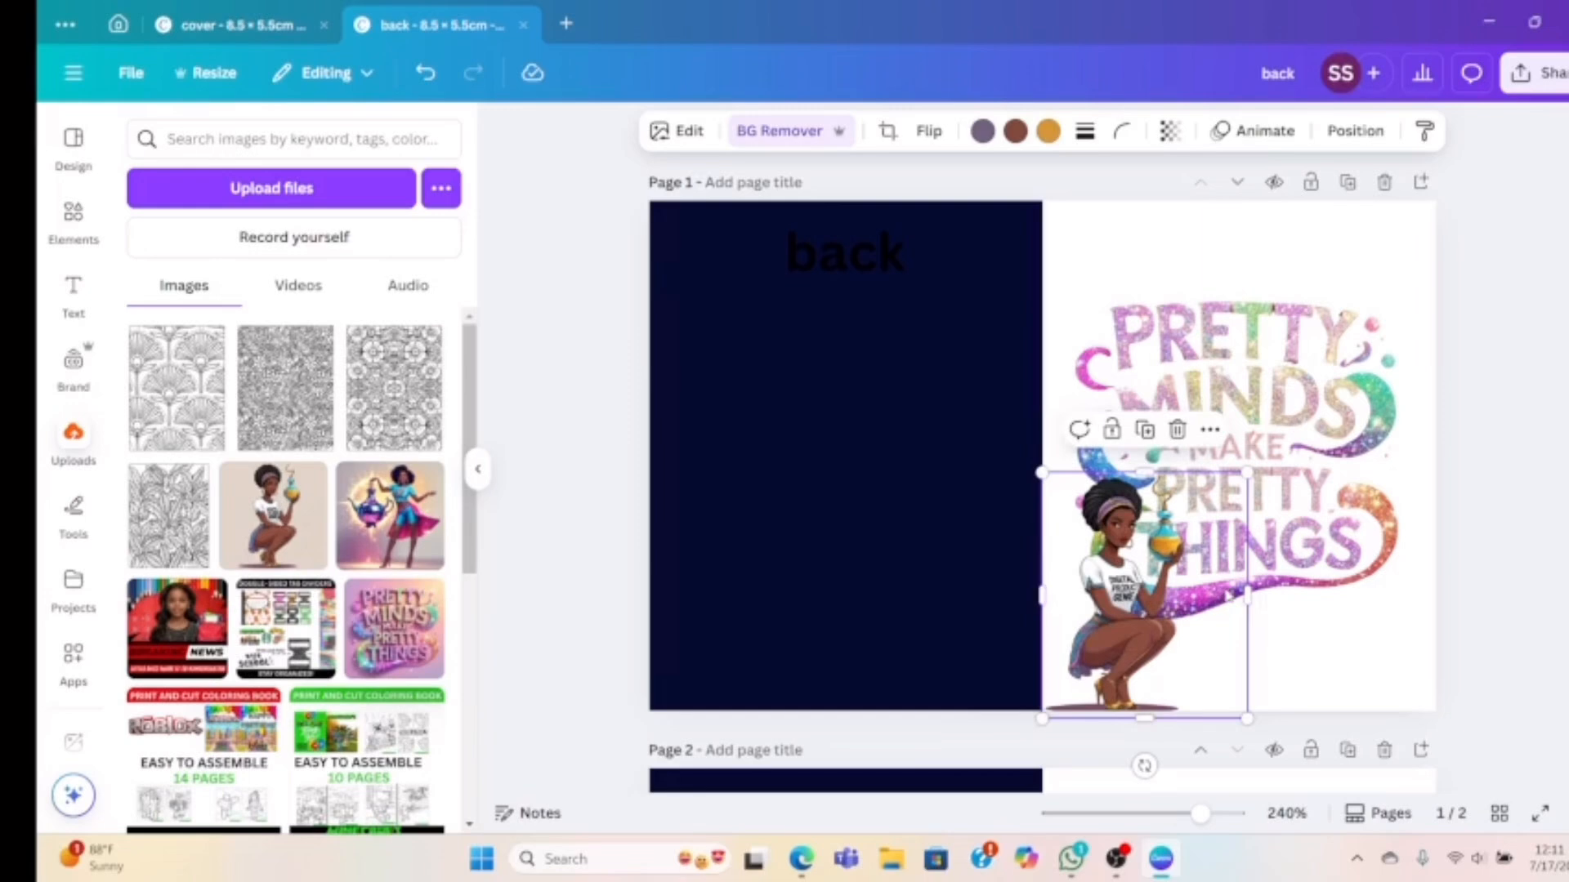
pyautogui.moveTo(1246, 595); pyautogui.dragTo(1191, 554)
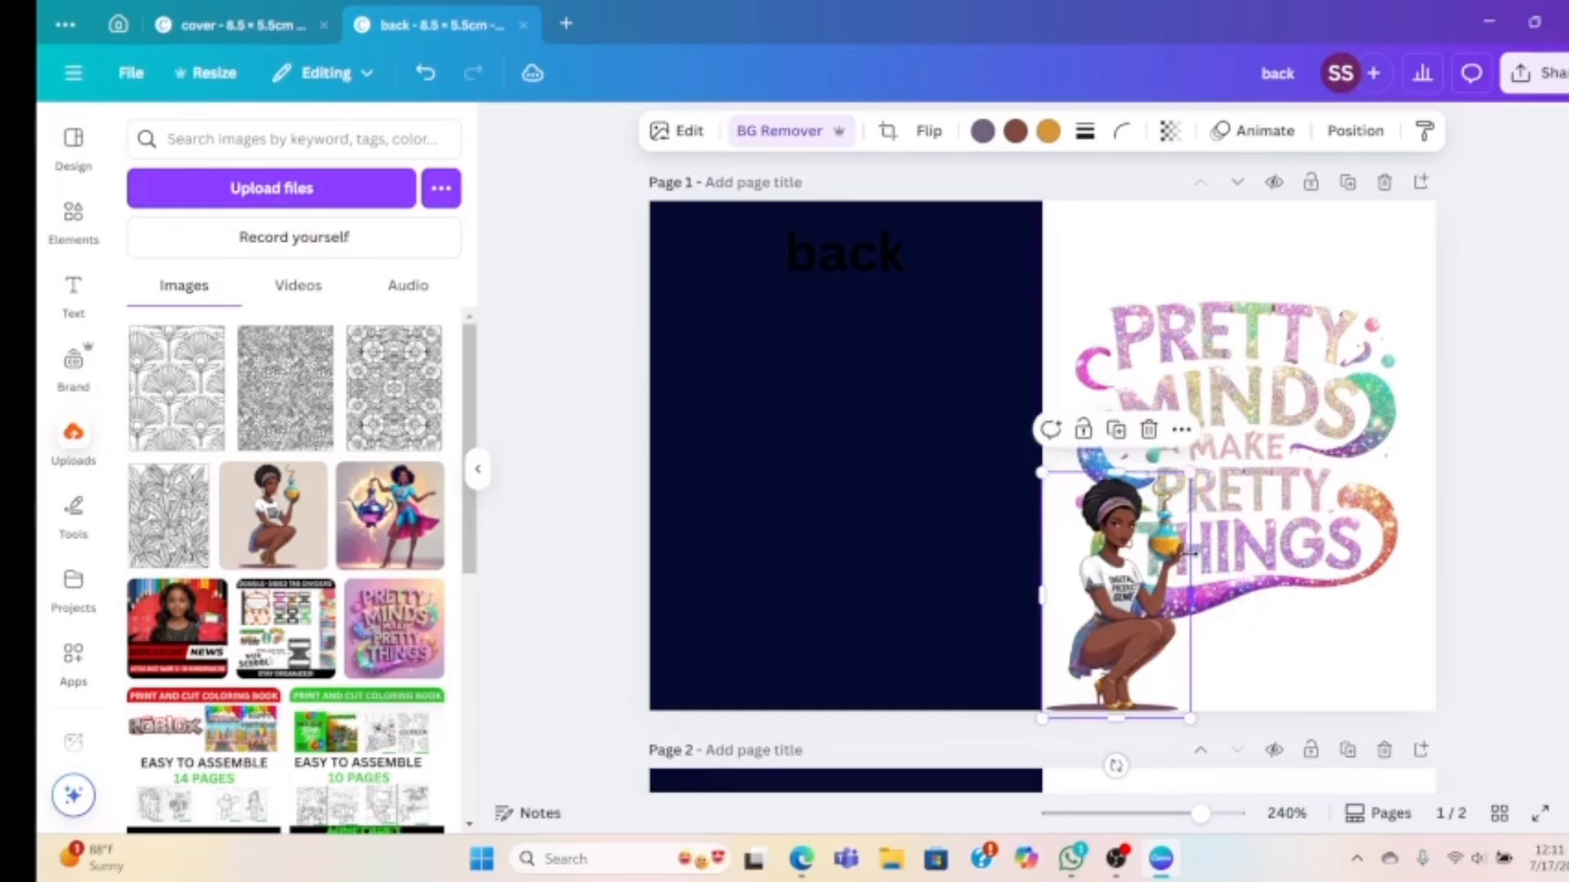
pyautogui.moveTo(1189, 472); pyautogui.dragTo(1136, 519)
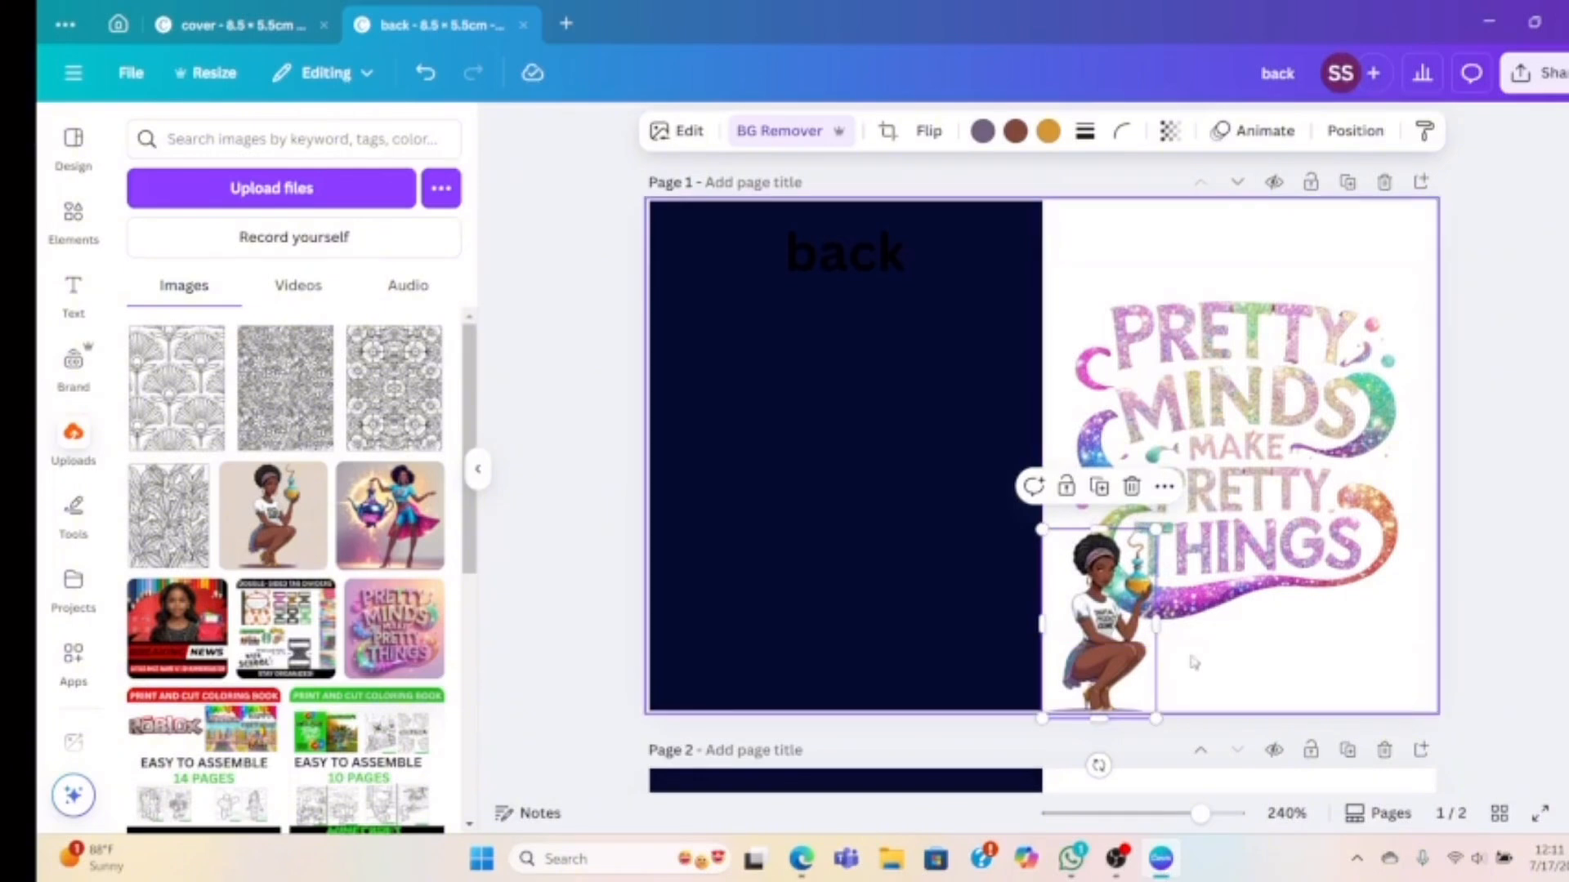
pyautogui.click(1211, 674)
pyautogui.click(1082, 666)
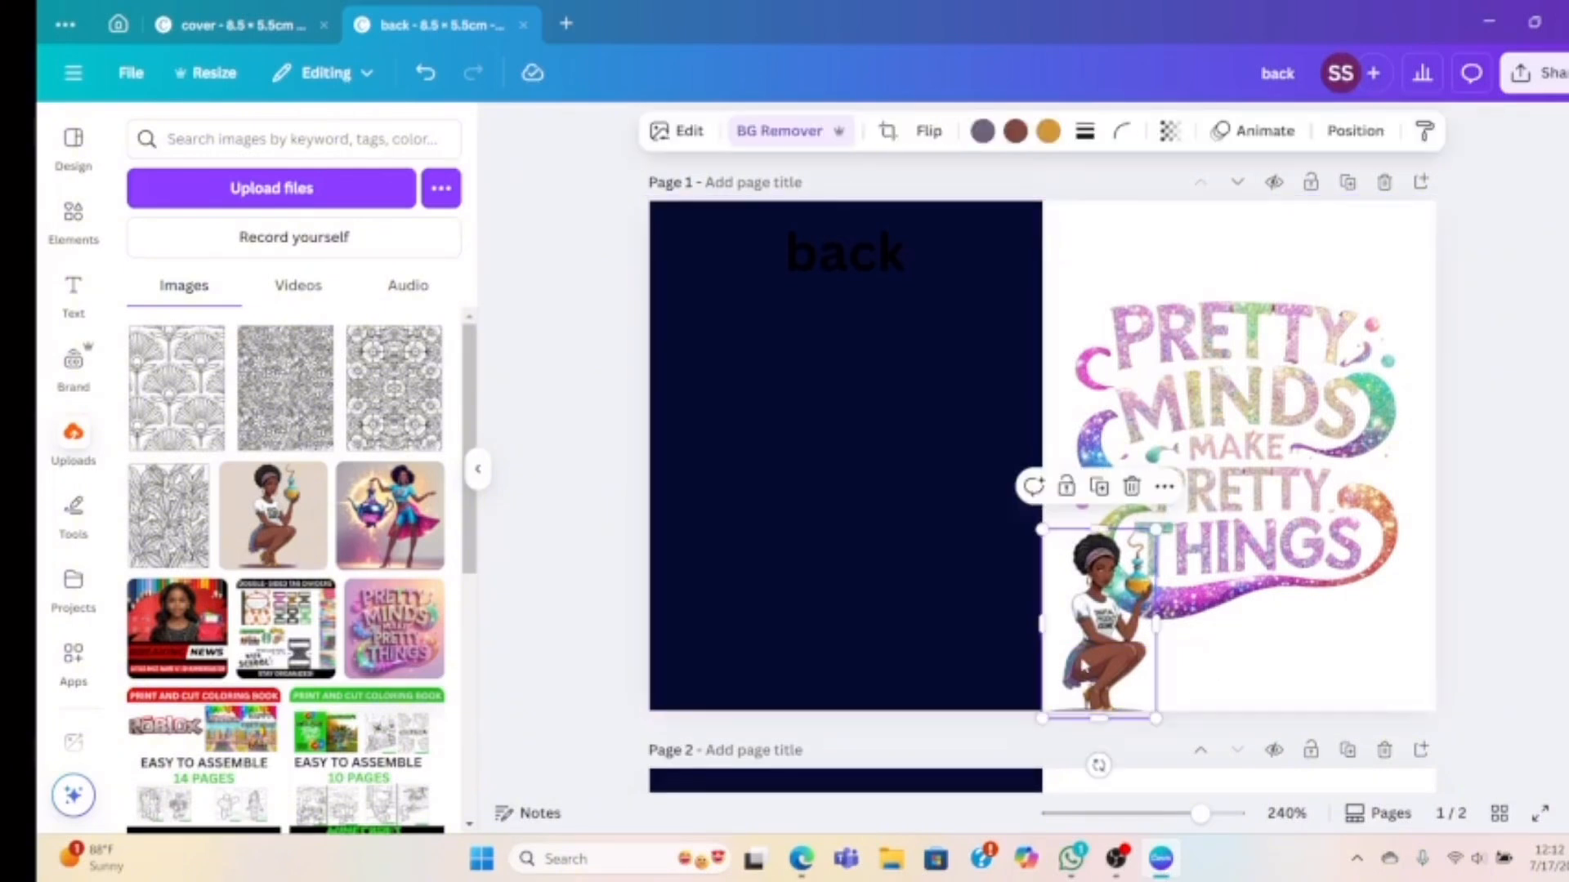
pyautogui.moveTo(1084, 665); pyautogui.dragTo(1081, 654)
pyautogui.click(1292, 666)
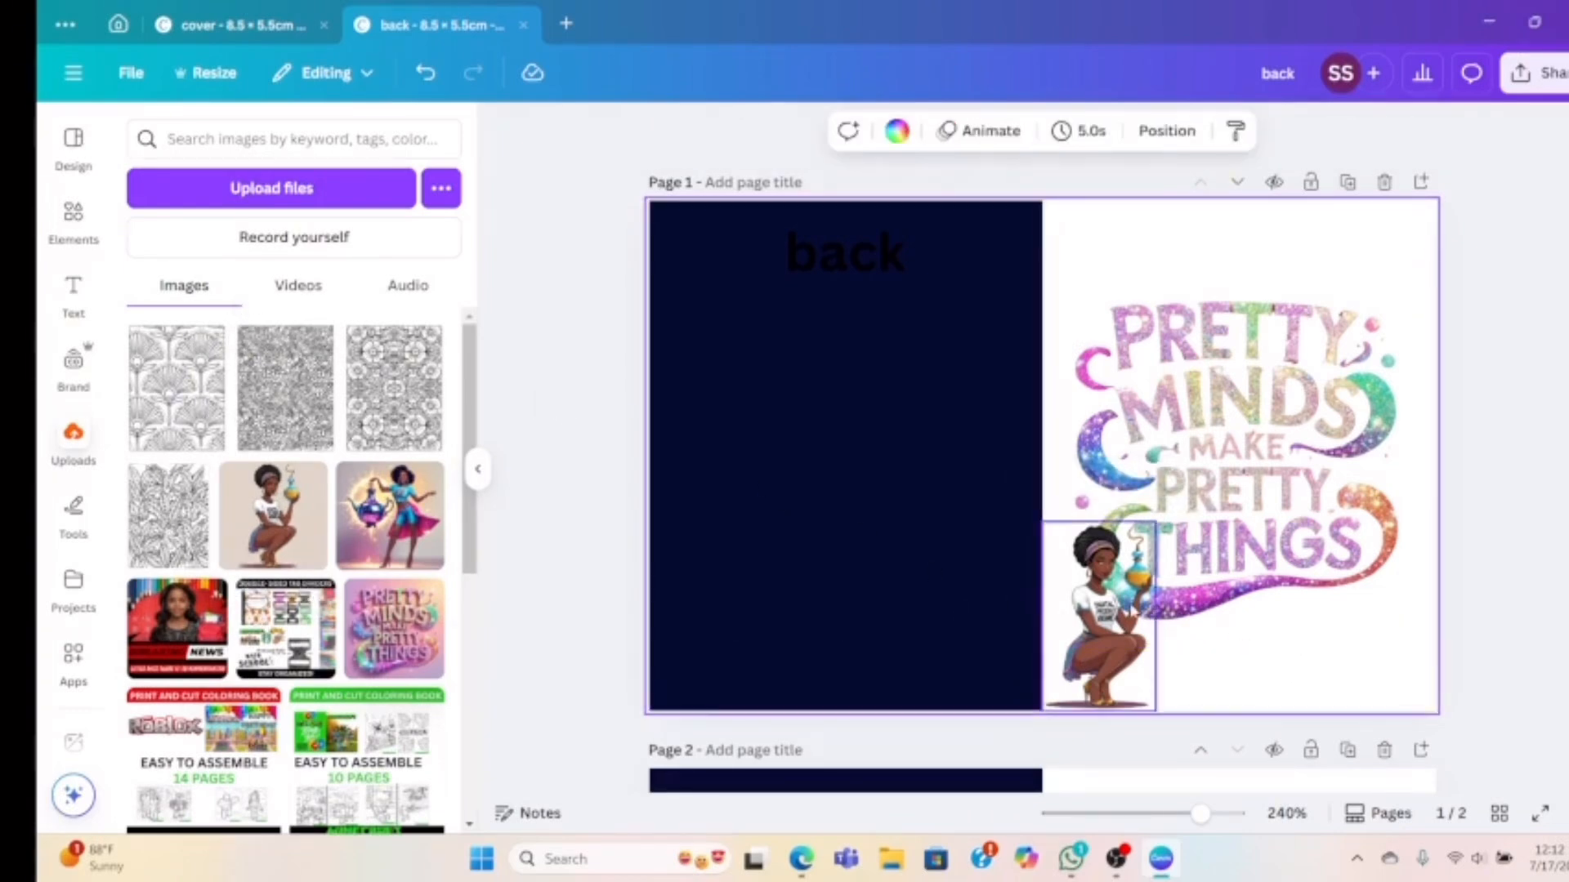
pyautogui.scroll(-2, 1042, 433)
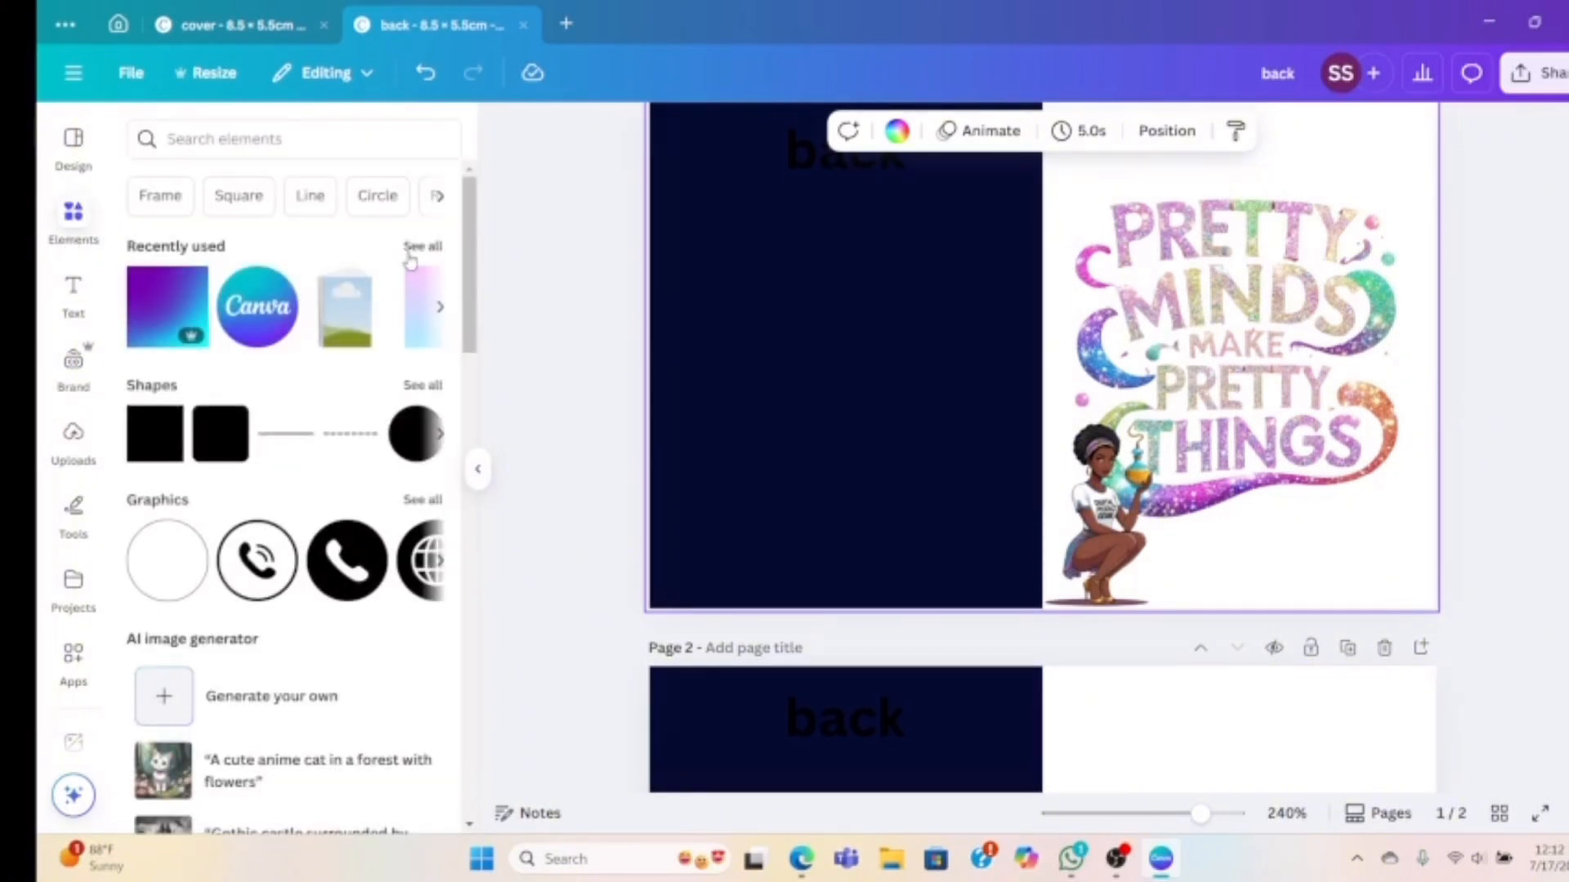
# Set the pink-to-blue gradient graphic as the cover half's background
pyautogui.click(415, 310)
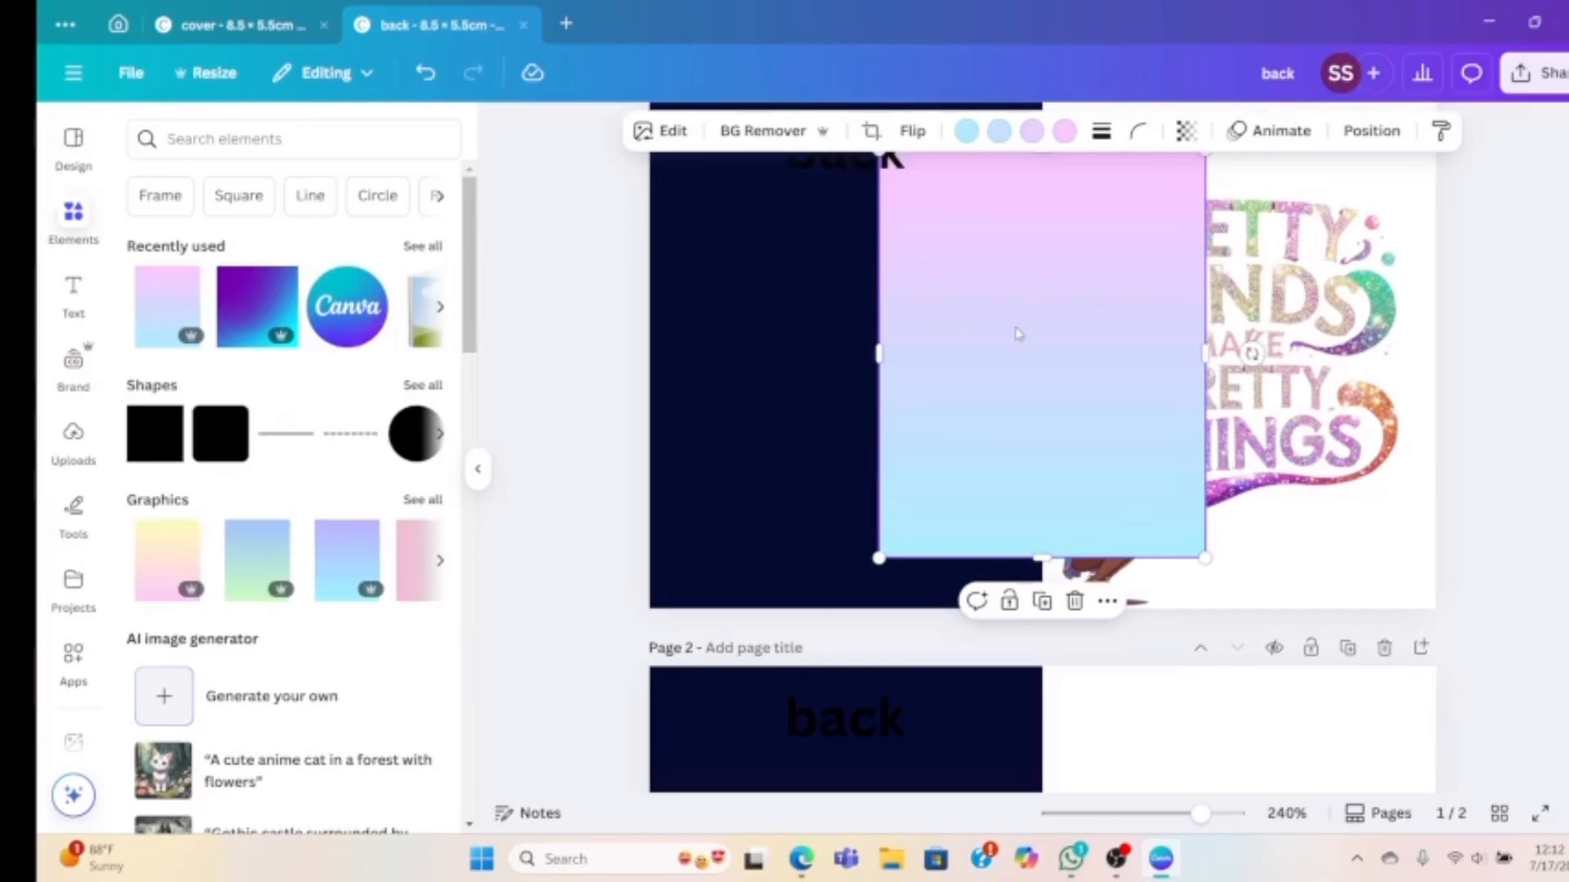
pyautogui.moveTo(1025, 338); pyautogui.dragTo(1168, 346)
pyautogui.scroll(1, 1169, 346)
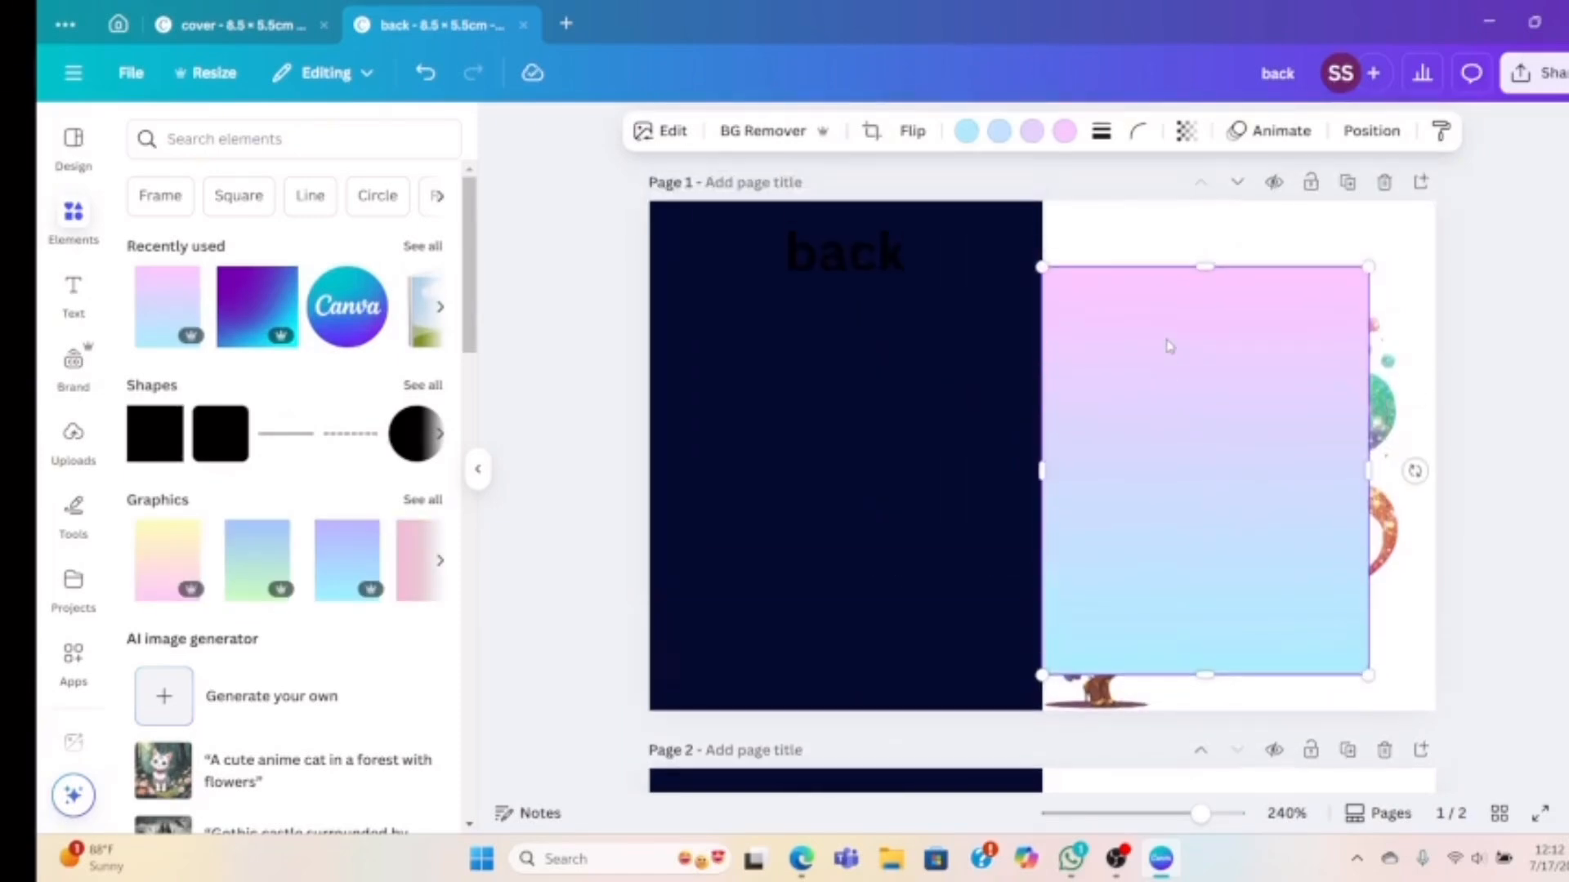
pyautogui.moveTo(1196, 515); pyautogui.dragTo(1200, 448)
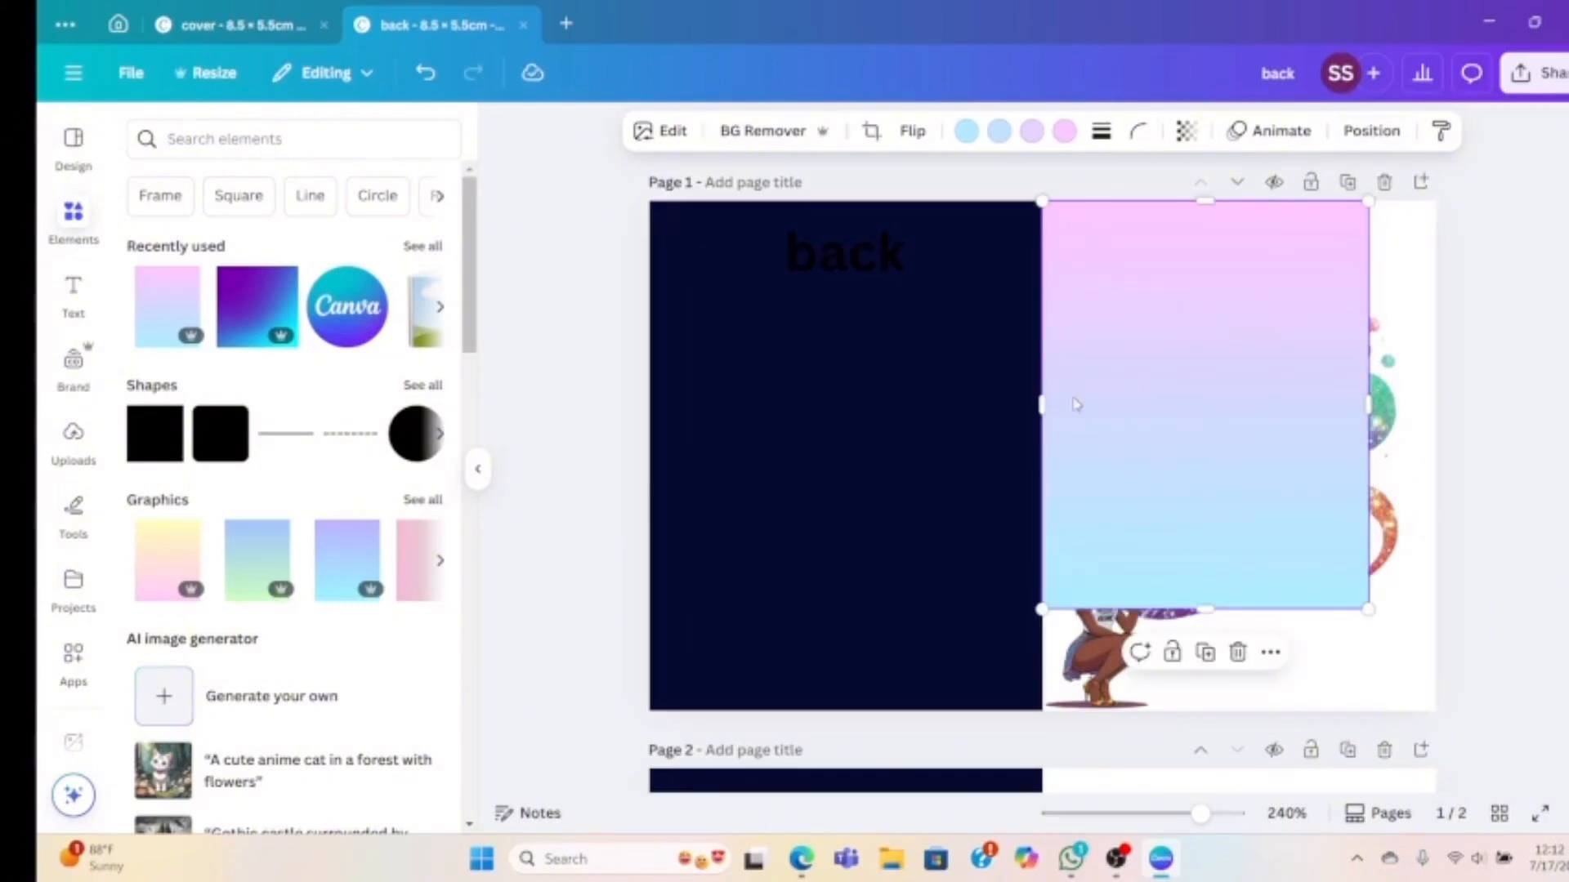
pyautogui.rightClick(1115, 372)
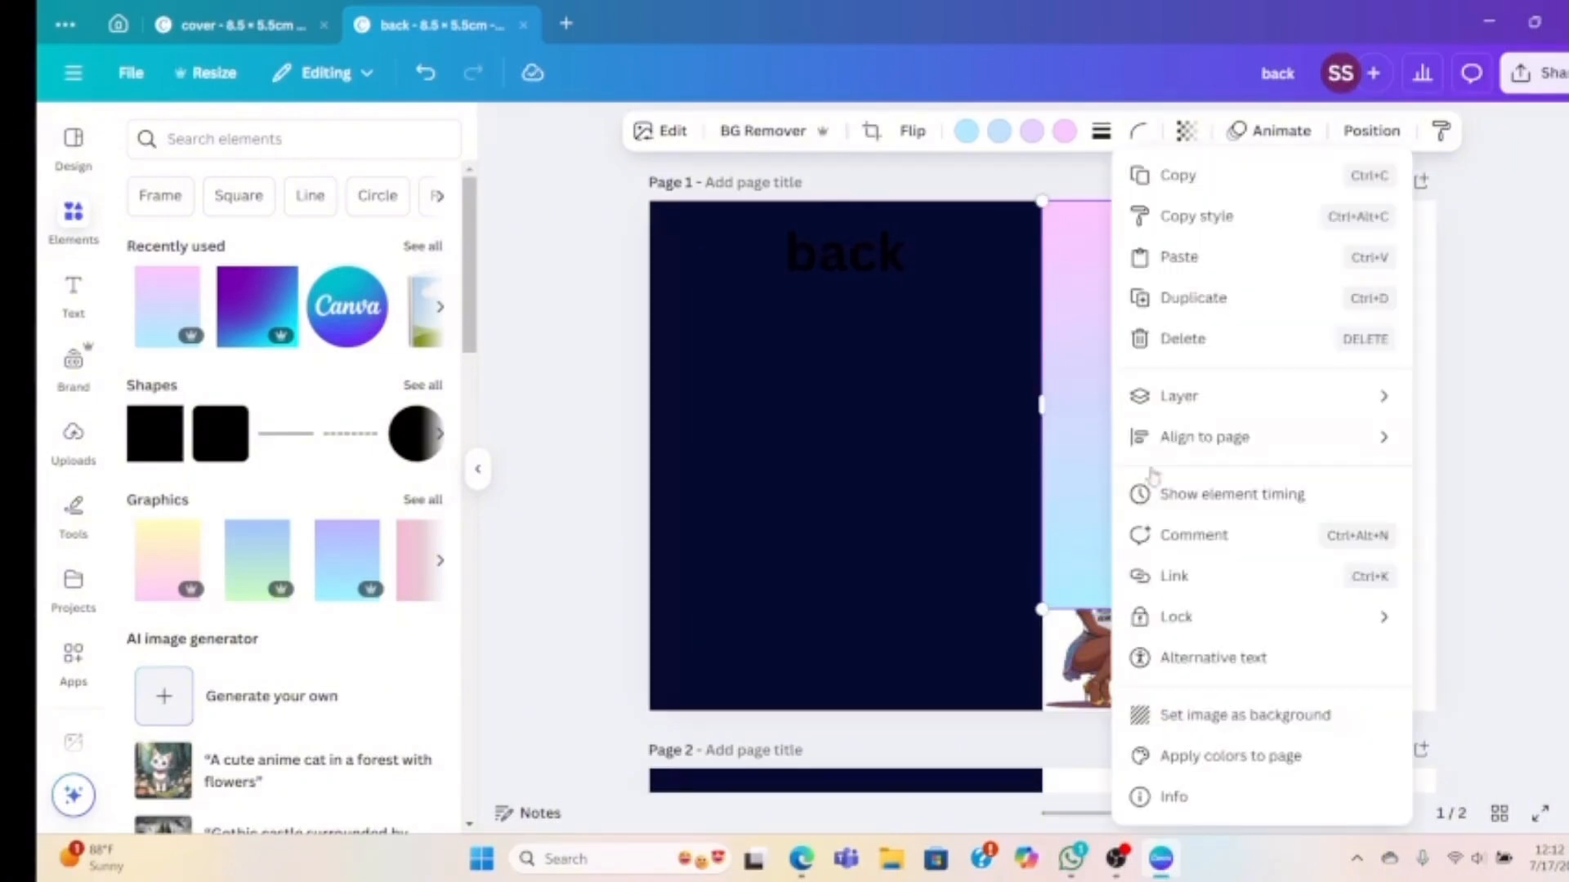
pyautogui.click(1187, 716)
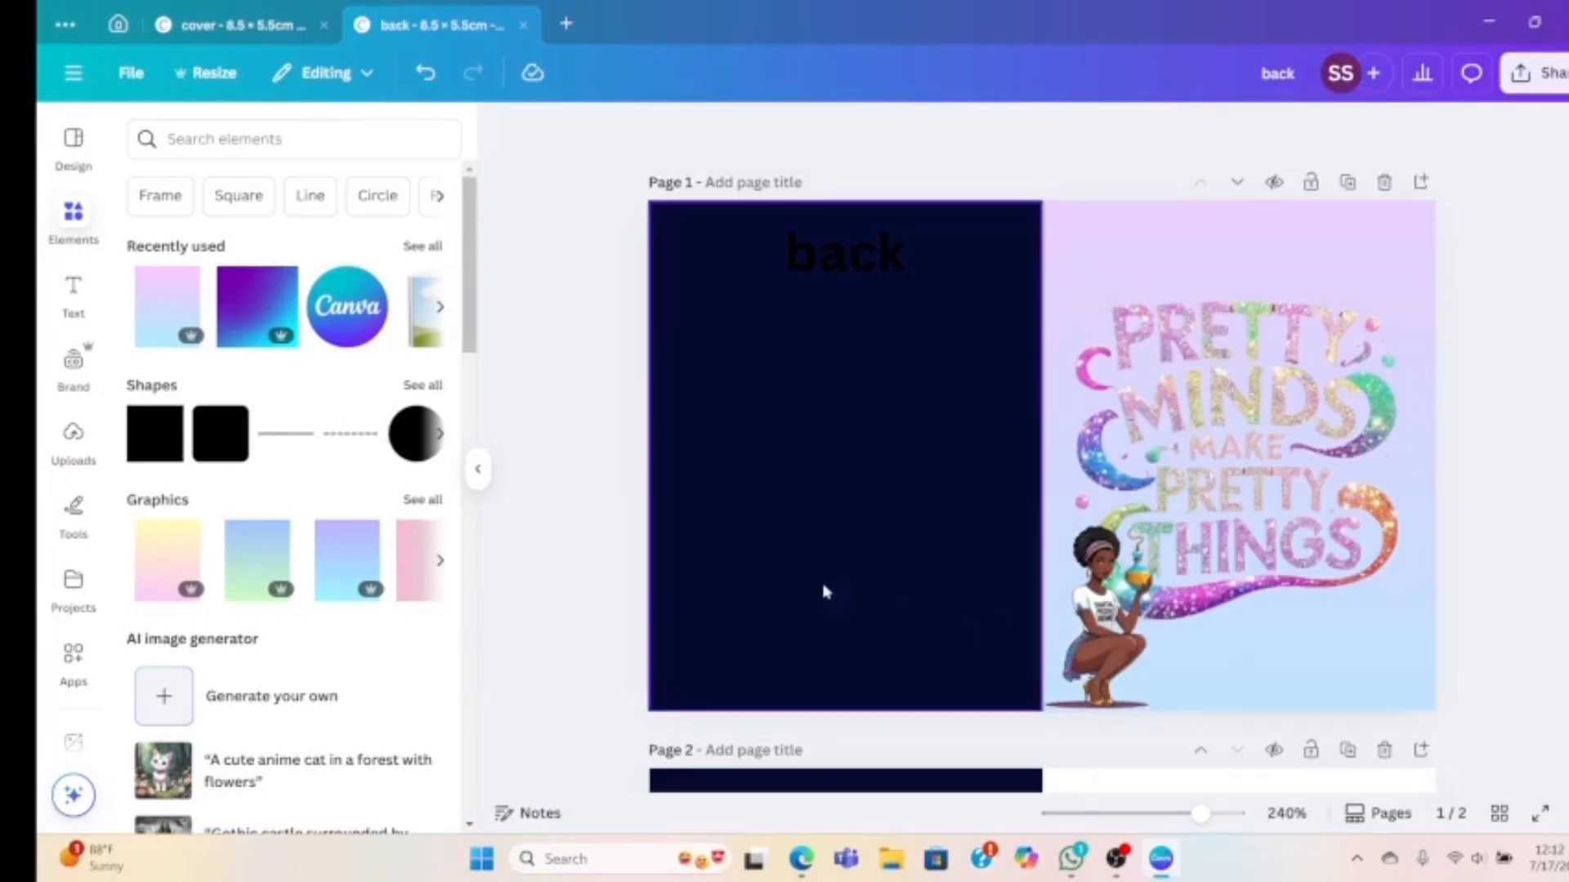
pyautogui.click(242, 137)
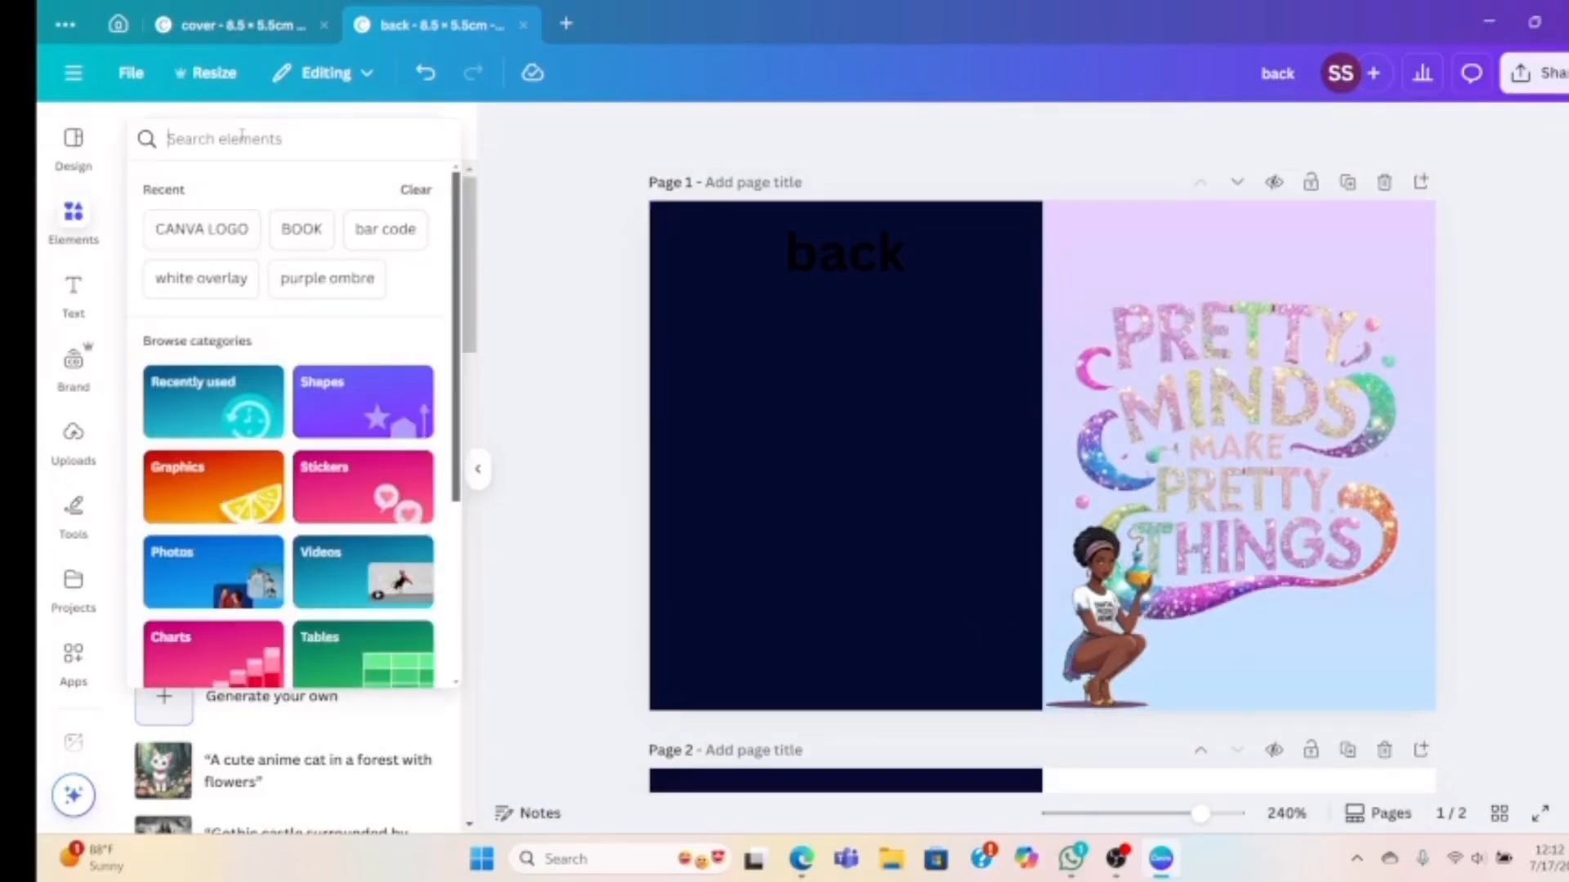
# Search 'purple elements' and place a small halftone-dot accent at the cover's top-right corner
pyautogui.write('purple eleme')
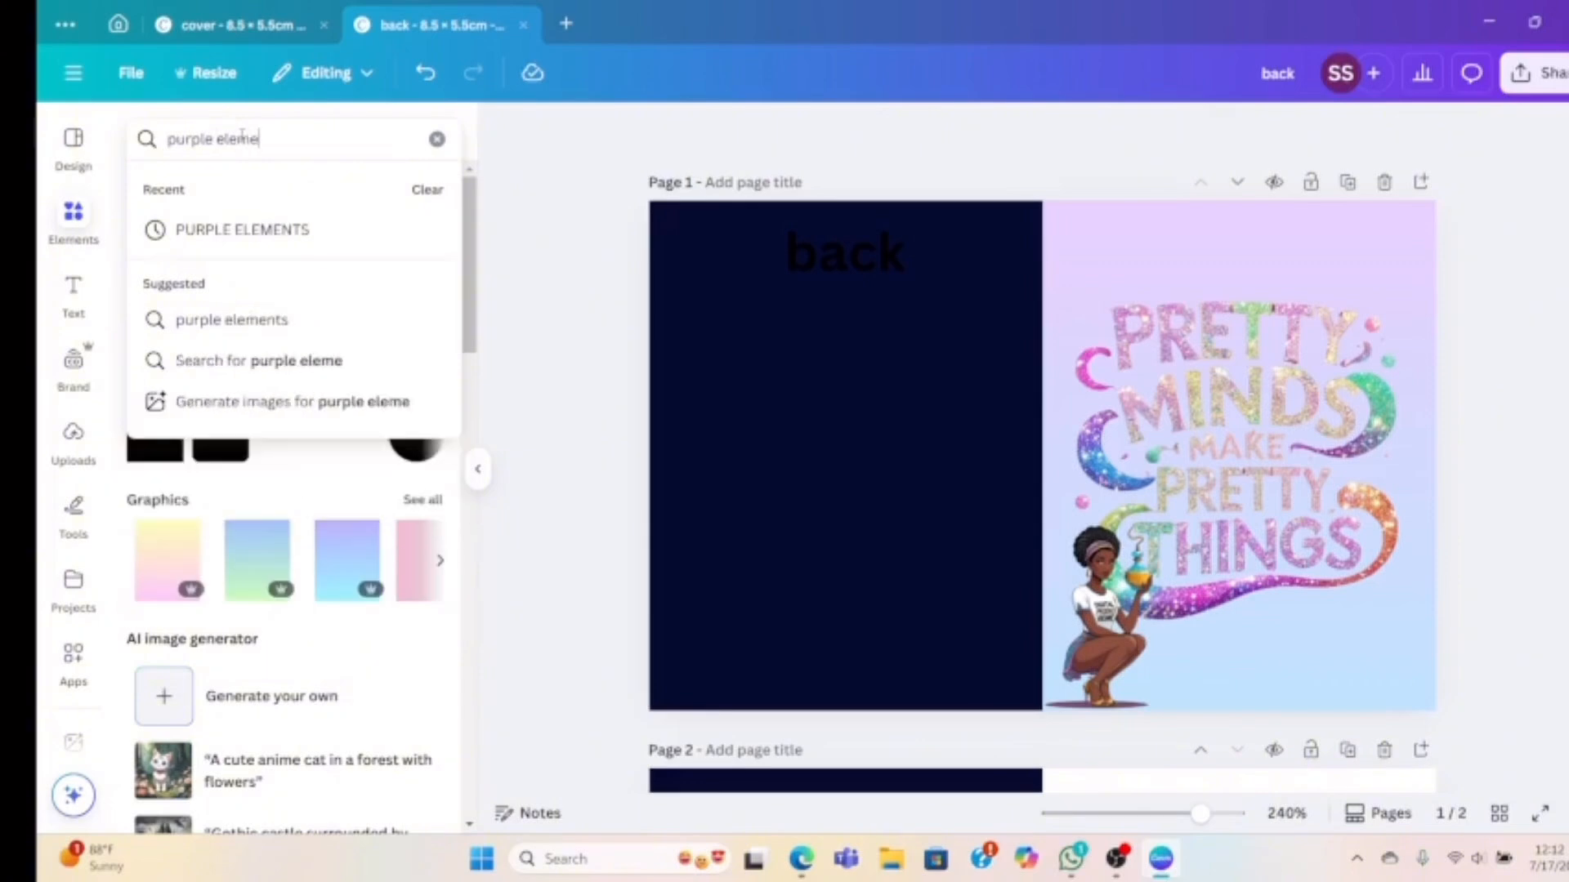
pyautogui.write('nts')
pyautogui.press('Return')
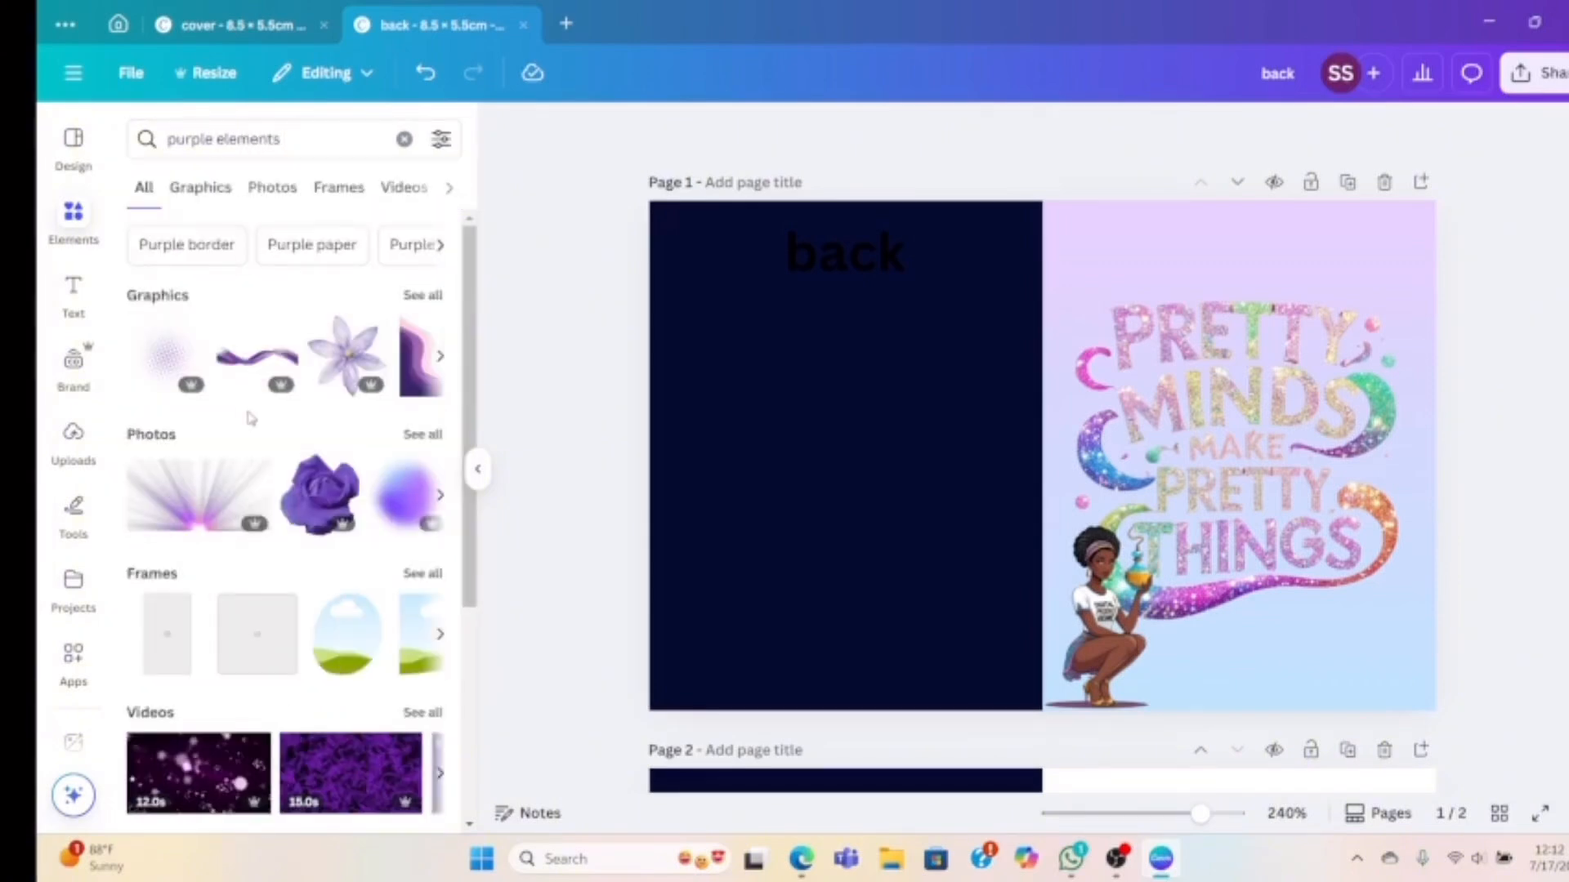
pyautogui.click(153, 357)
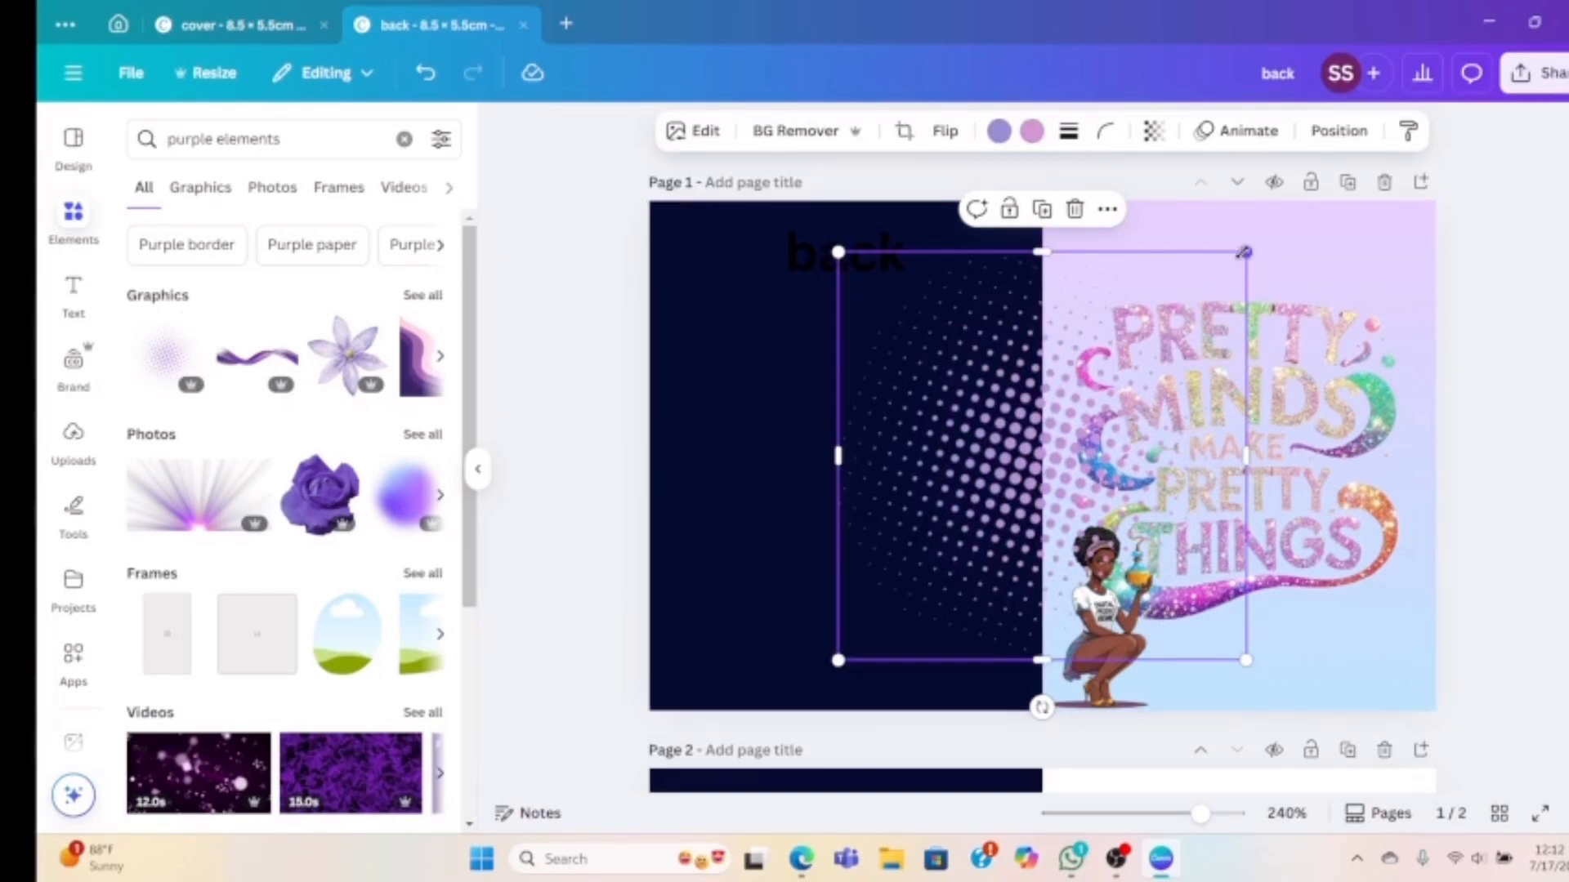
pyautogui.moveTo(1243, 252); pyautogui.dragTo(983, 515)
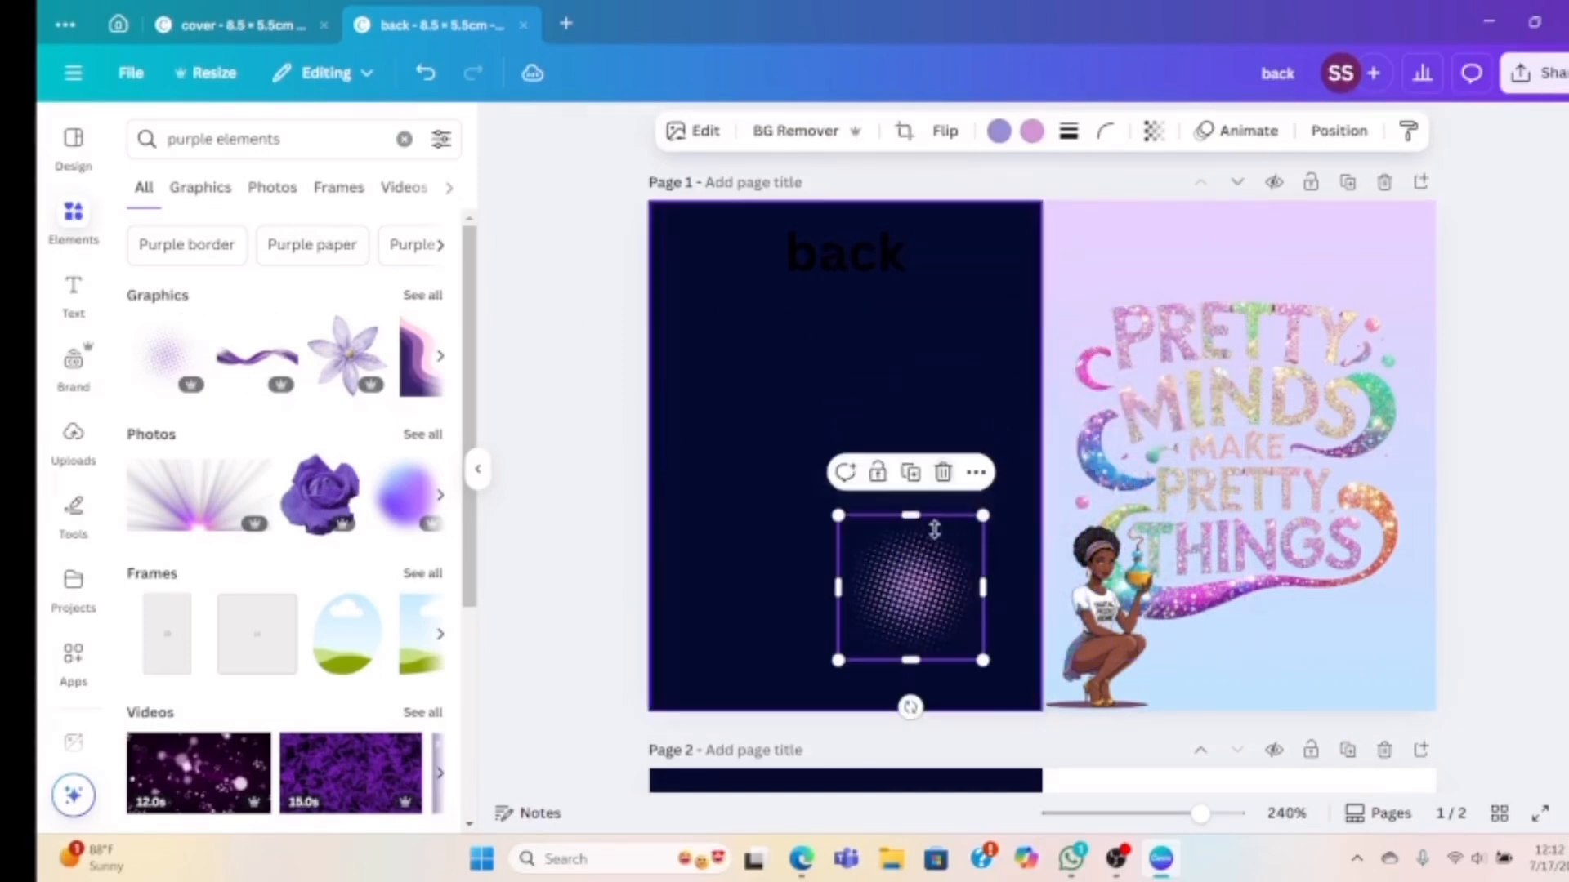
pyautogui.moveTo(921, 586); pyautogui.dragTo(1407, 253)
# Duplicate the accent into the bottom-right corner and add another copy along the right edge
pyautogui.click(1396, 366)
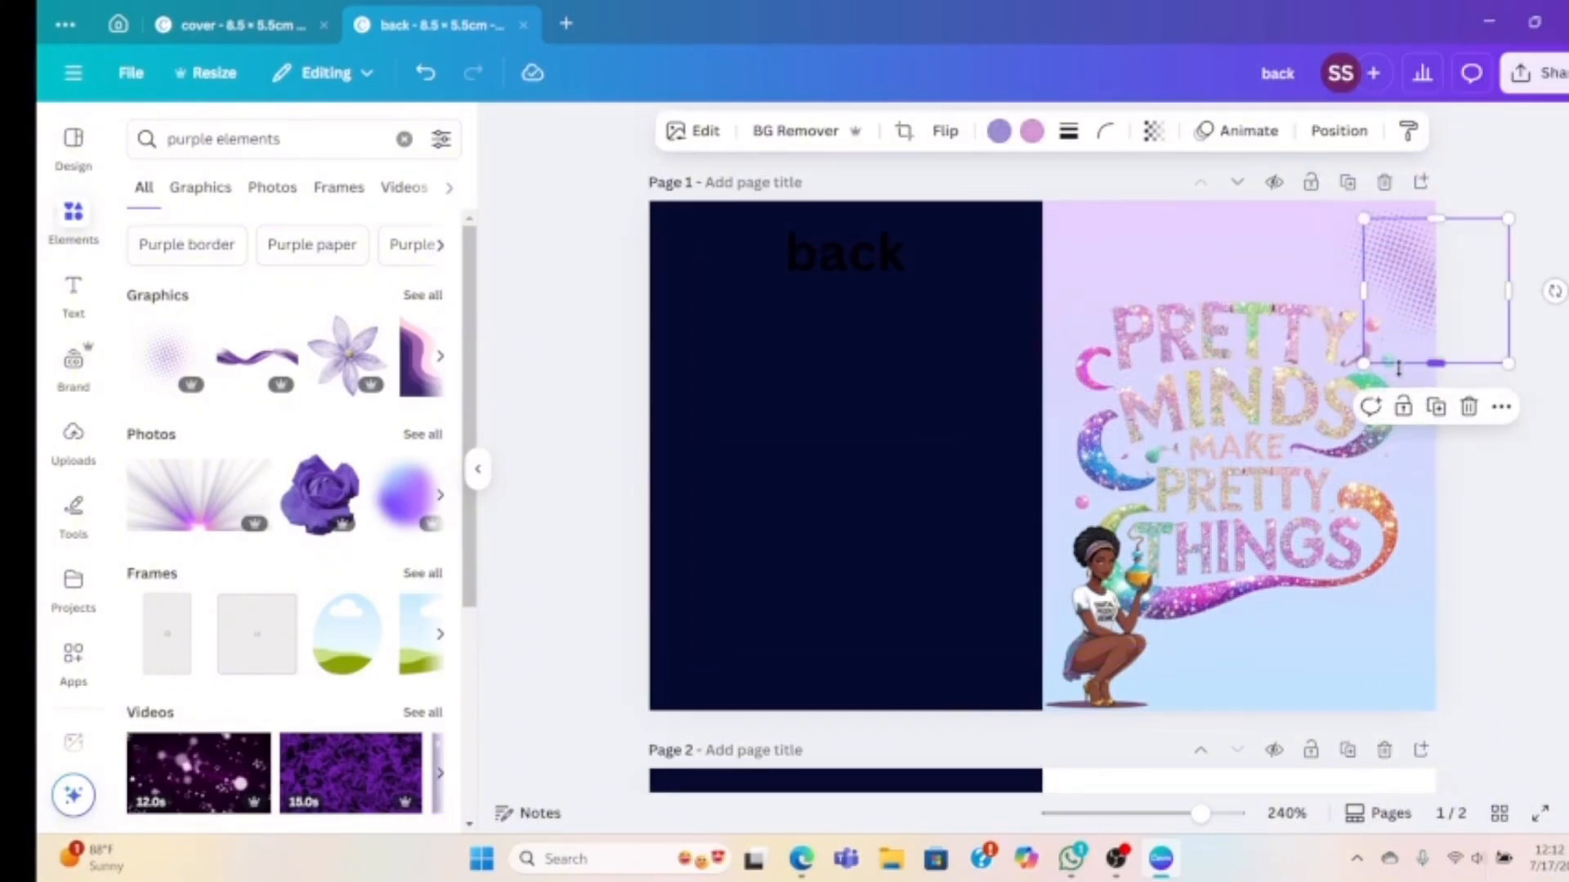
pyautogui.moveTo(1407, 304); pyautogui.dragTo(1358, 700)
pyautogui.moveTo(1364, 695); pyautogui.dragTo(1397, 581)
pyautogui.click(1397, 573)
pyautogui.click(1418, 503)
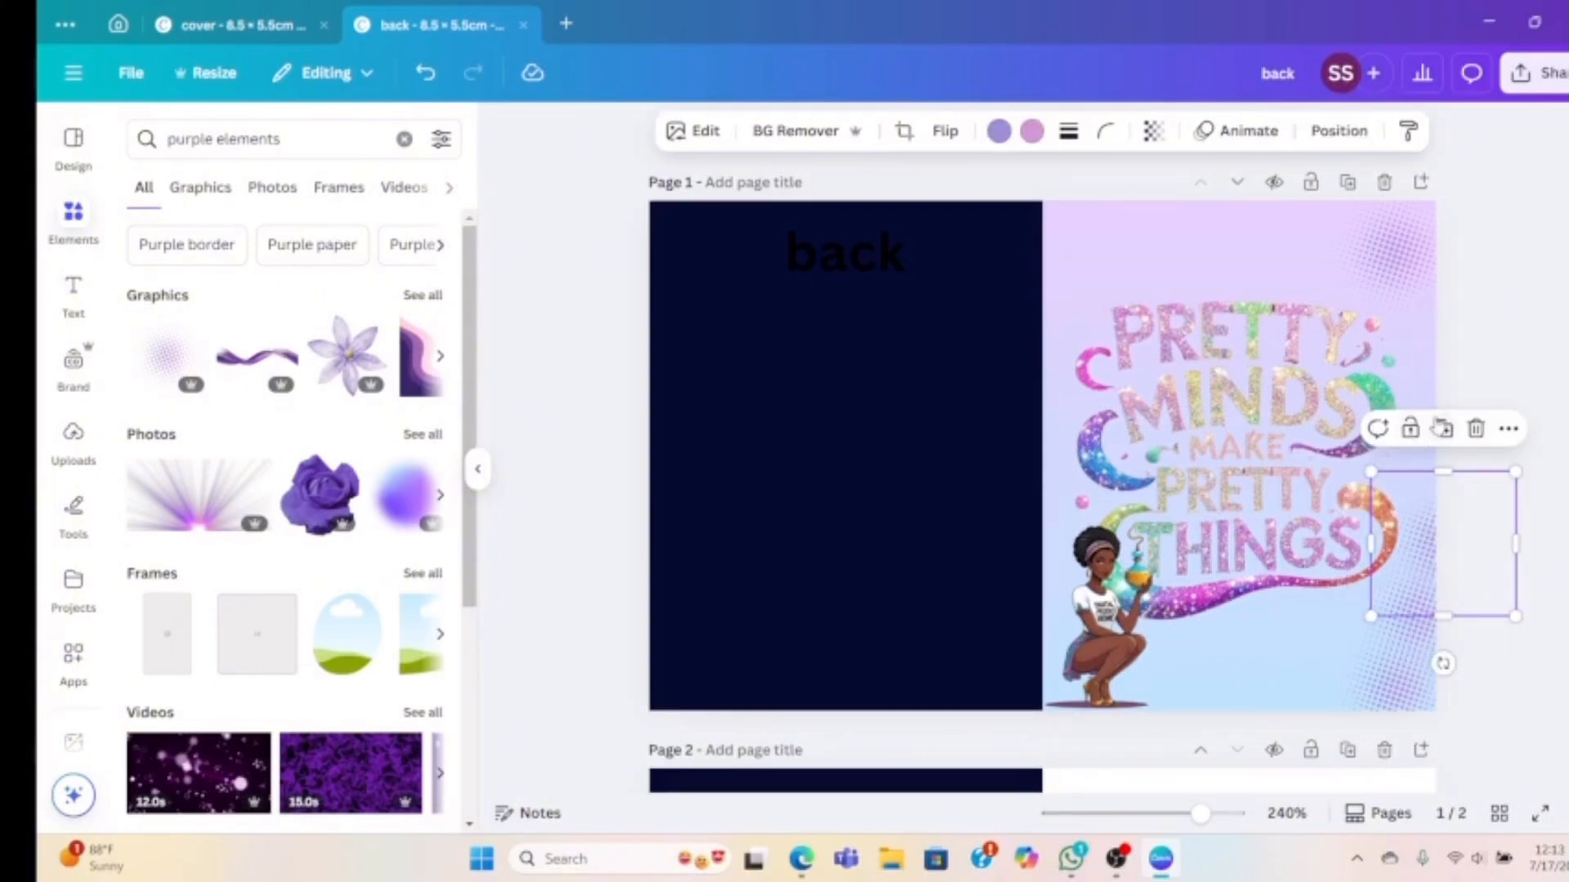
pyautogui.moveTo(1426, 536); pyautogui.dragTo(1447, 476)
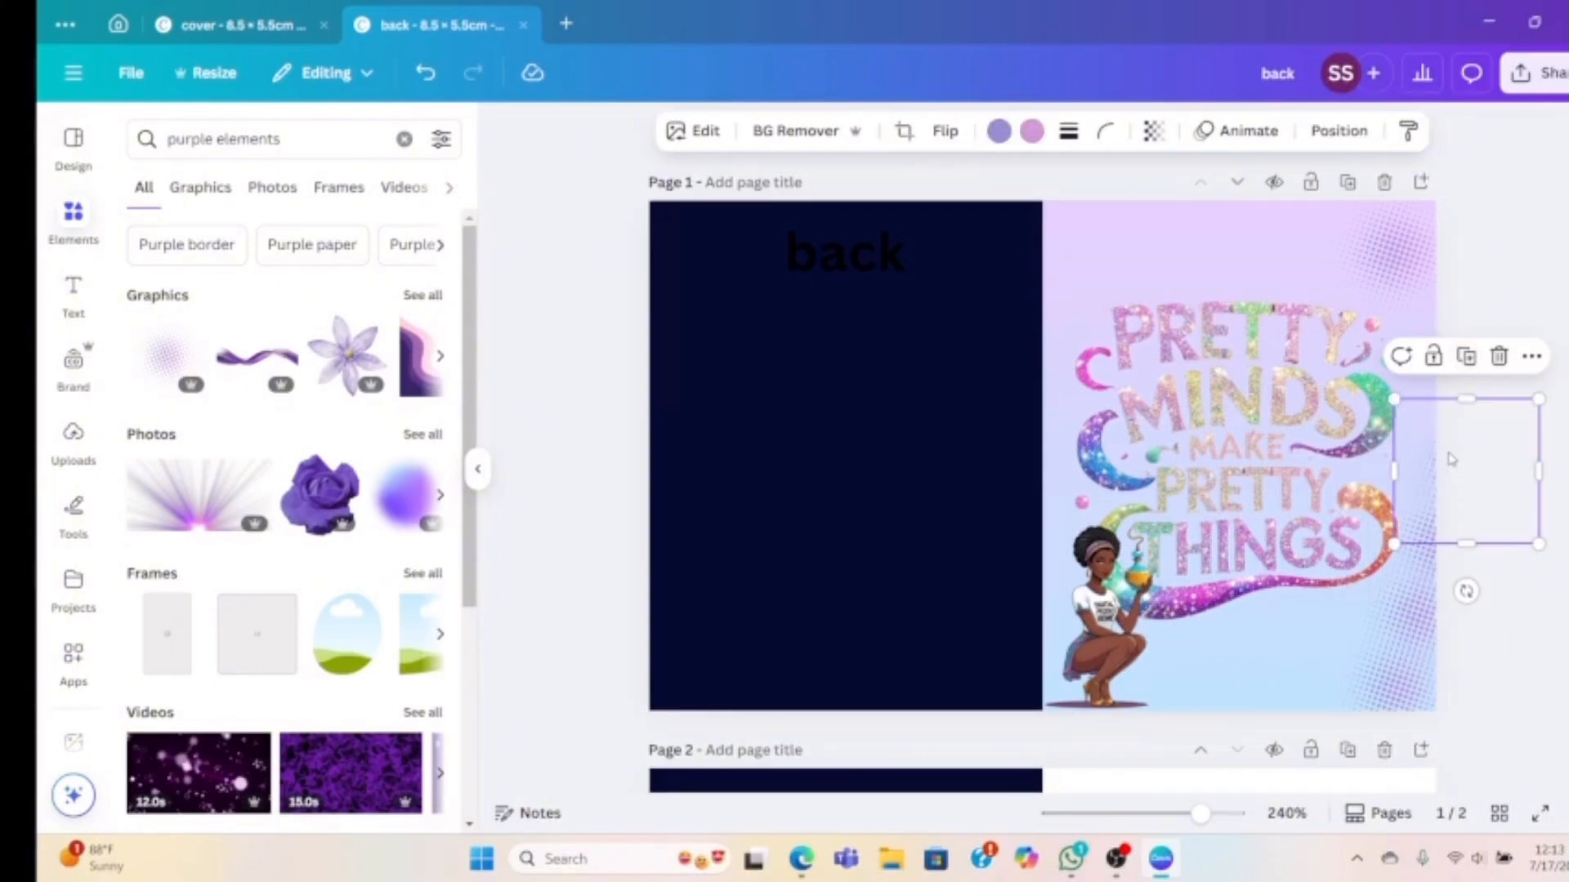
# Recolour the halftone accents light blue
pyautogui.click(999, 131)
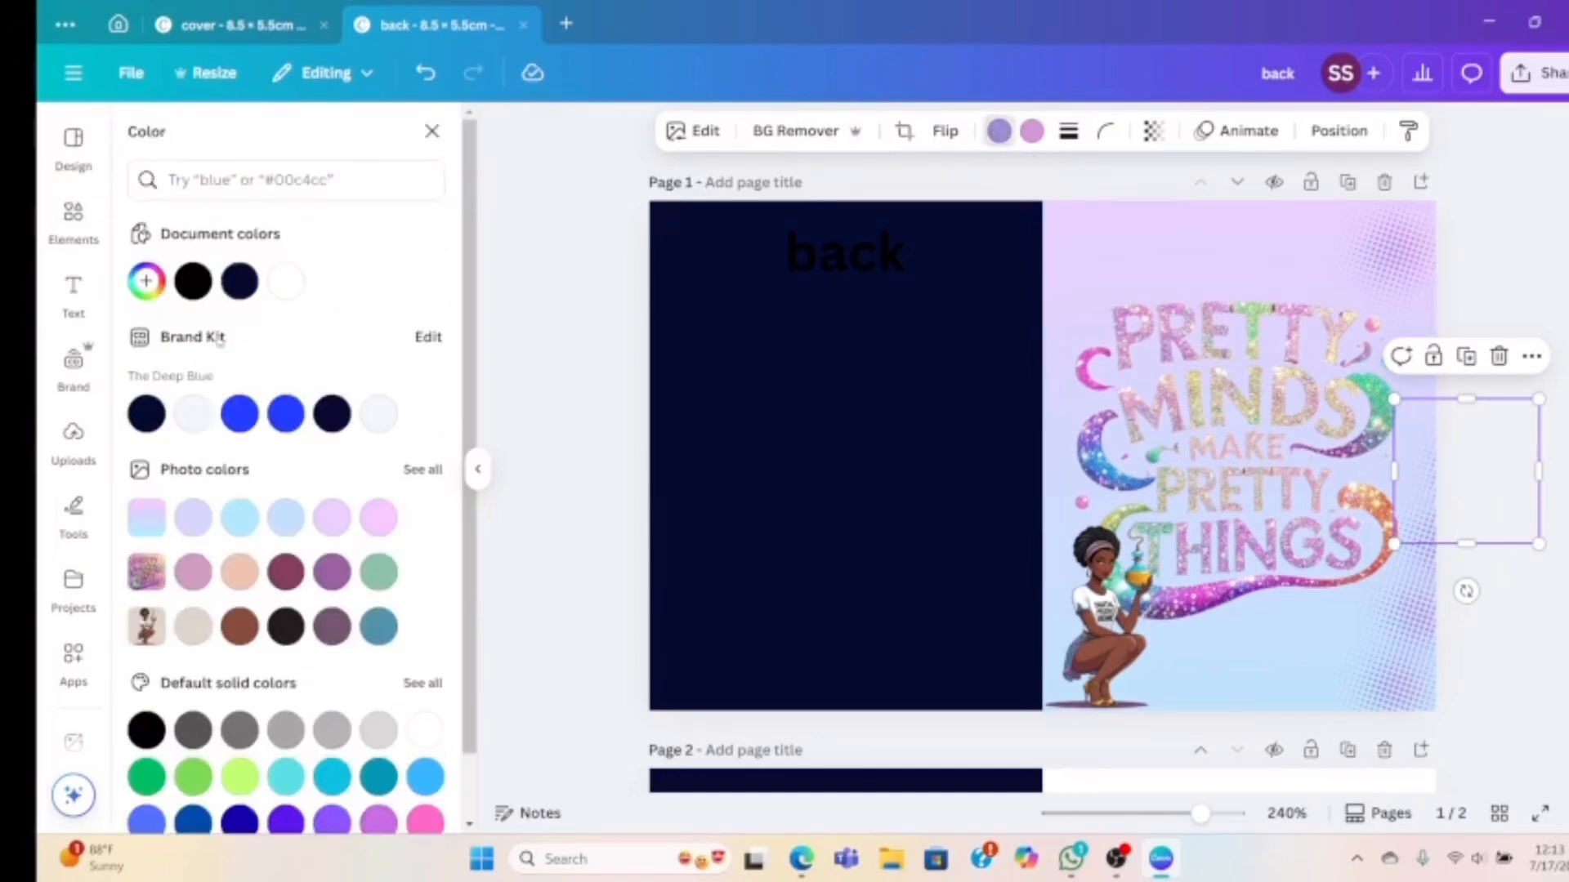
pyautogui.click(237, 518)
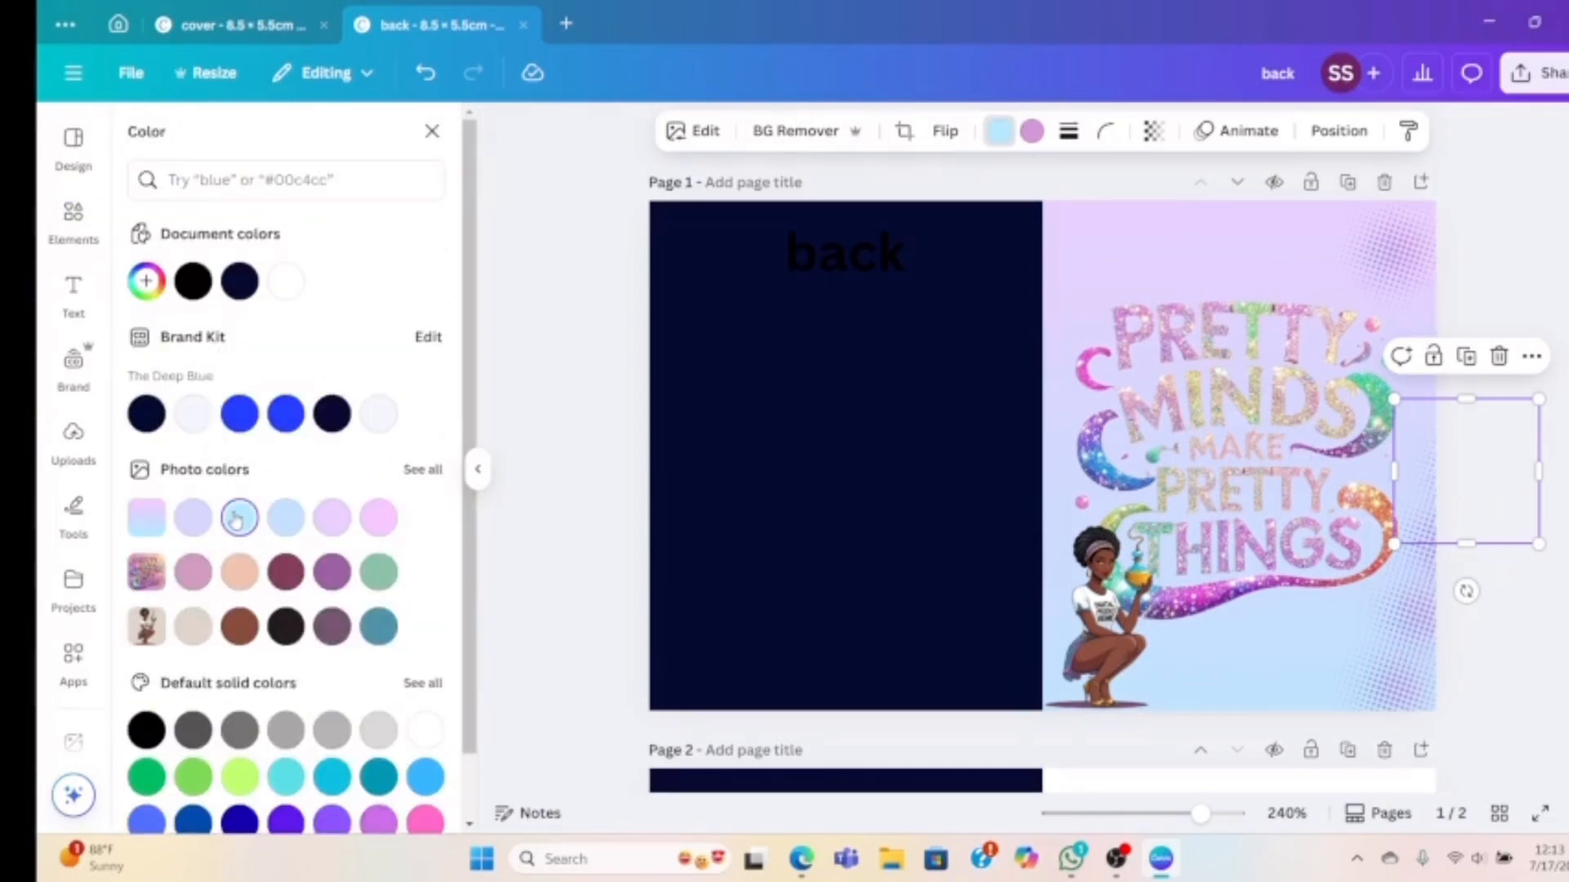
pyautogui.click(1385, 645)
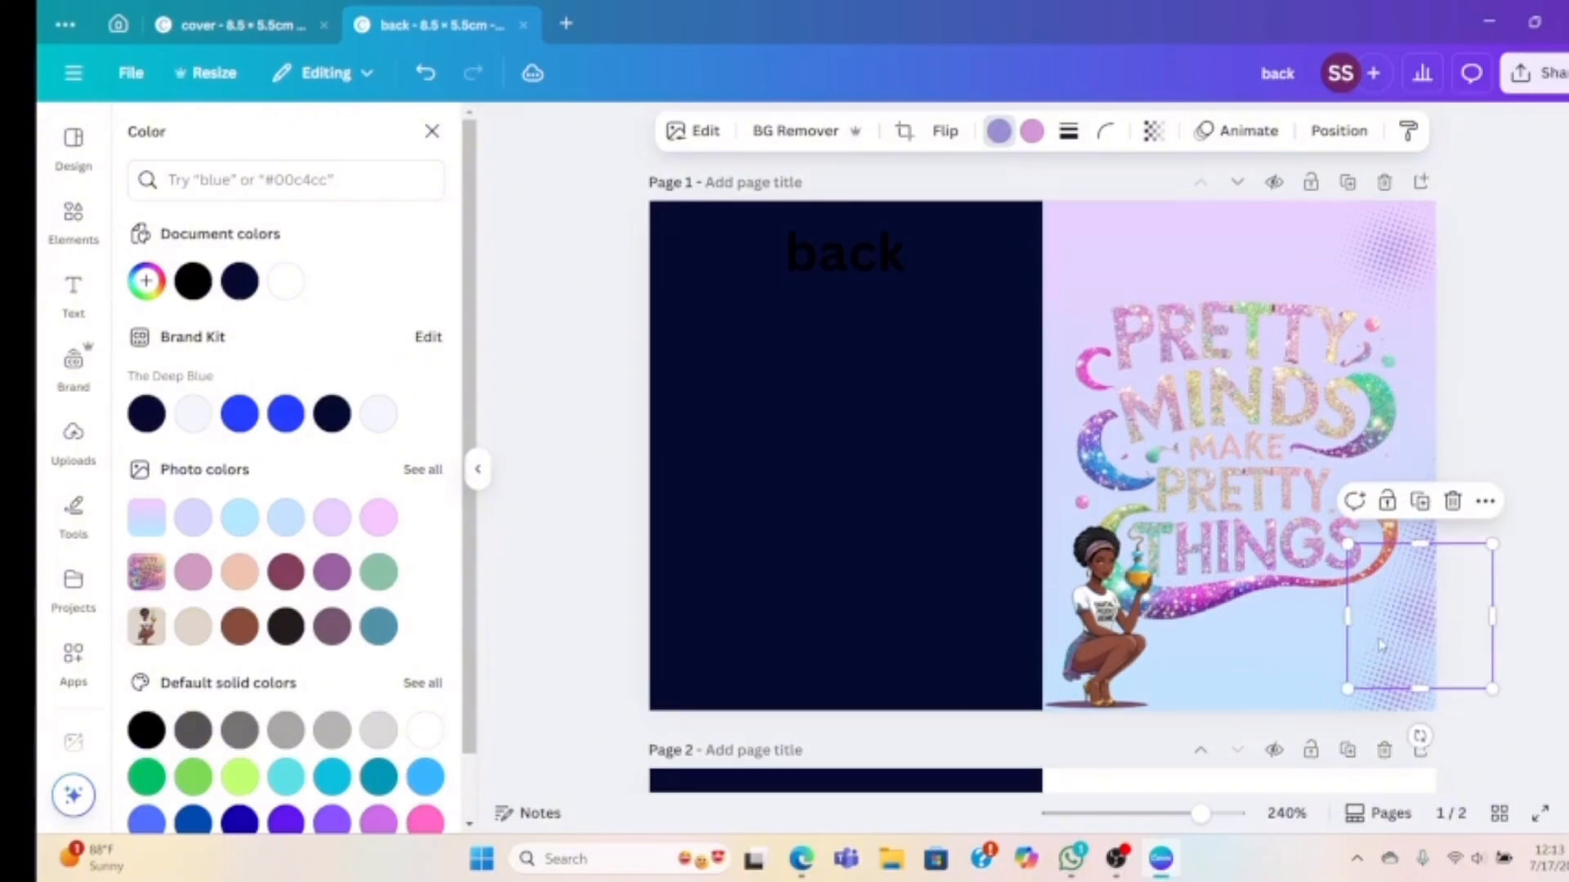
pyautogui.click(245, 521)
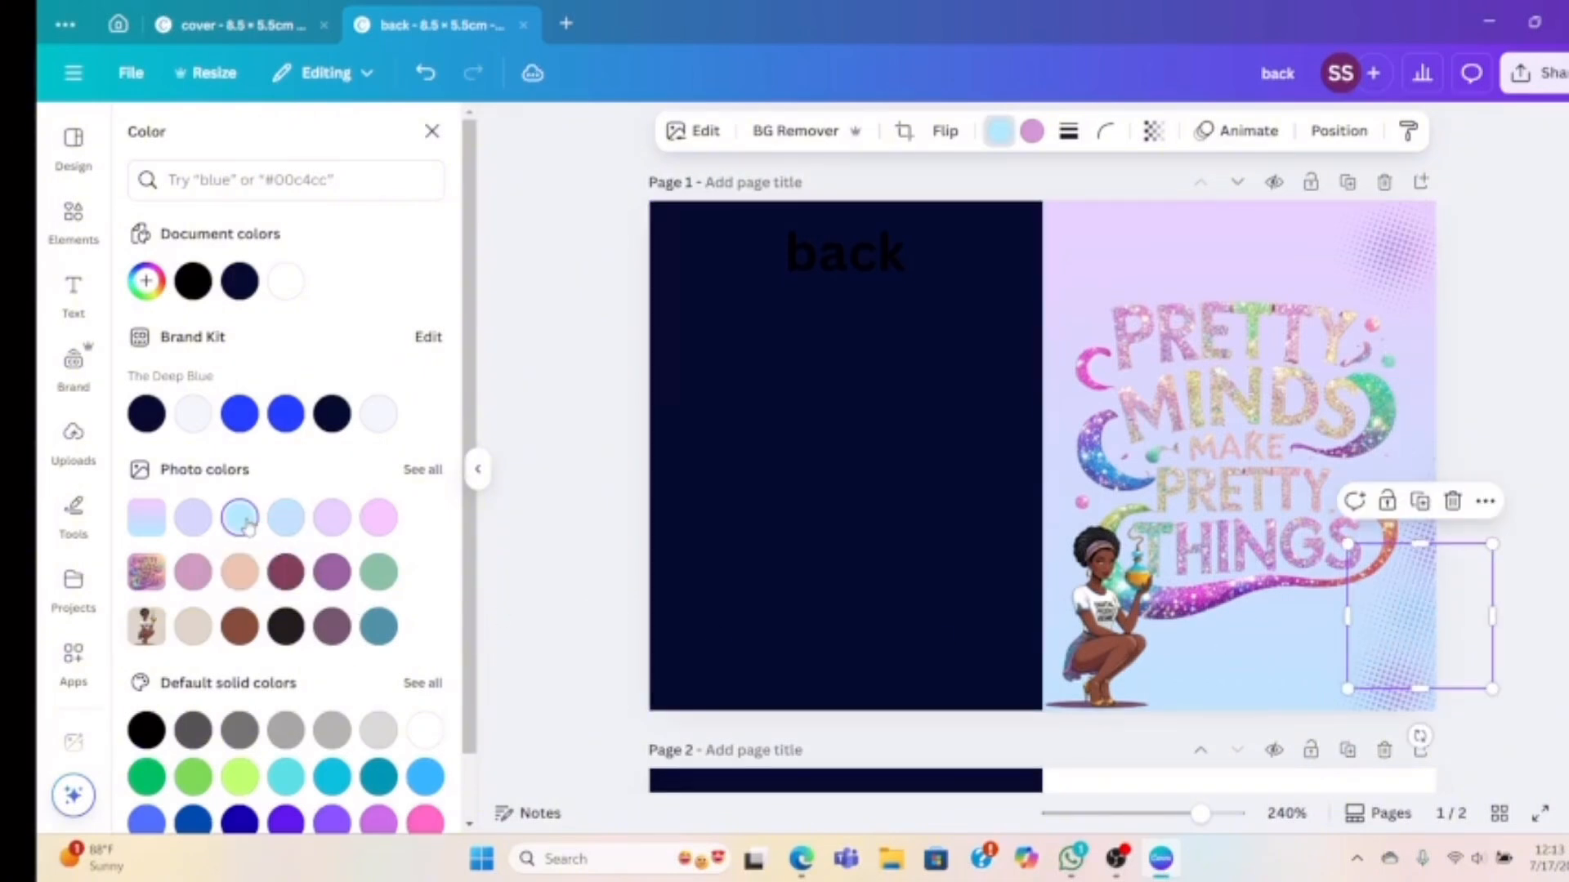
# Duplicate a halftone accent and push the copy into the page's top-right corner
pyautogui.click(1422, 502)
pyautogui.moveTo(1428, 614); pyautogui.dragTo(1318, 206)
pyautogui.moveTo(1420, 246); pyautogui.dragTo(1432, 256)
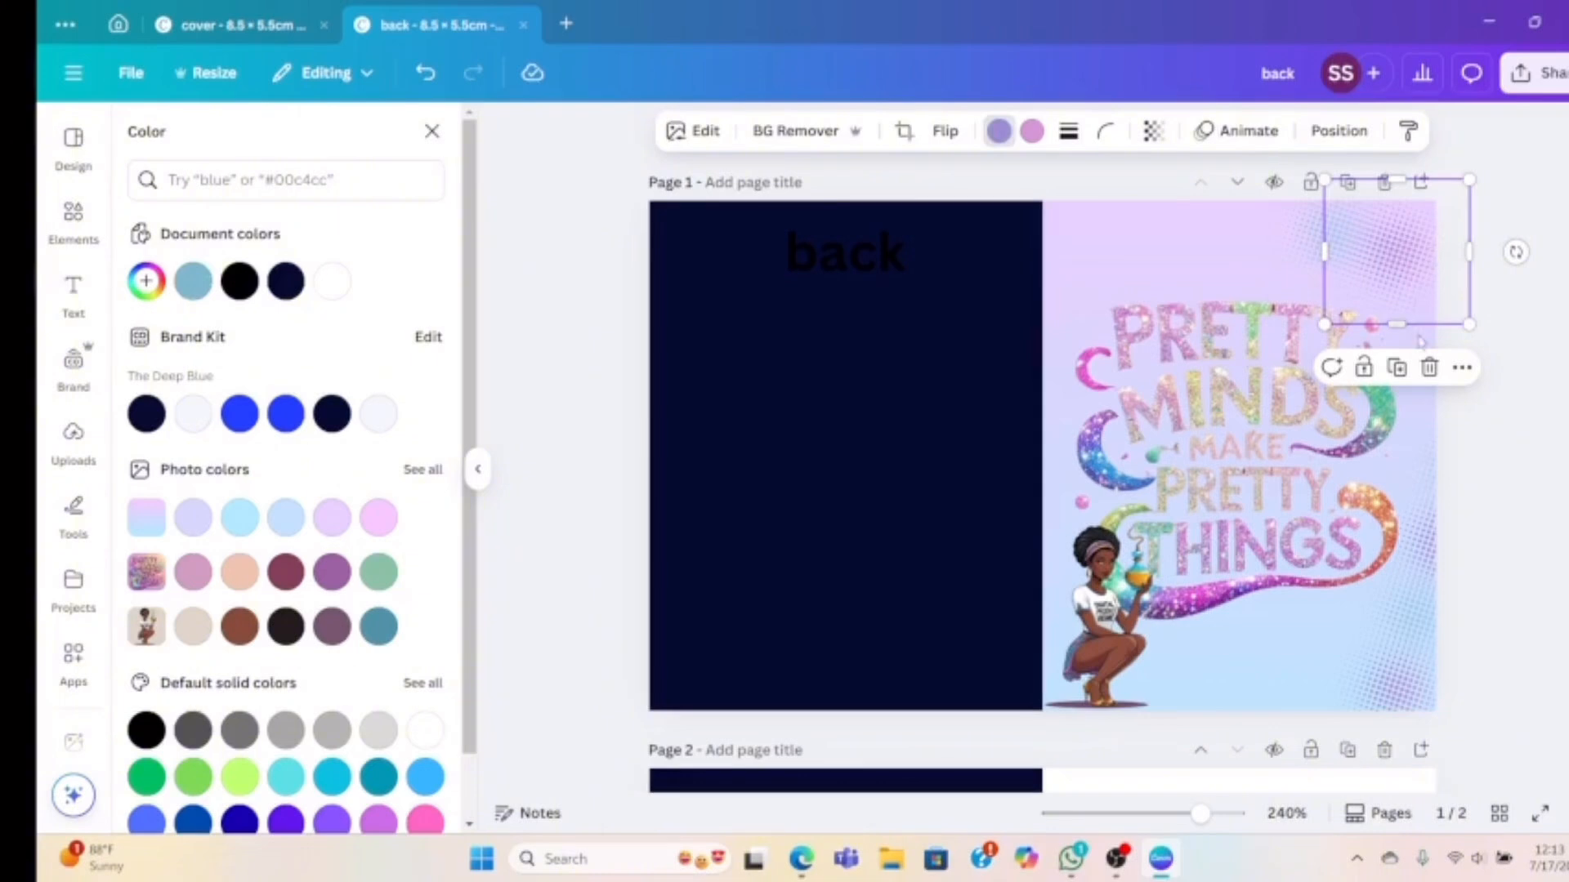
pyautogui.click(1396, 366)
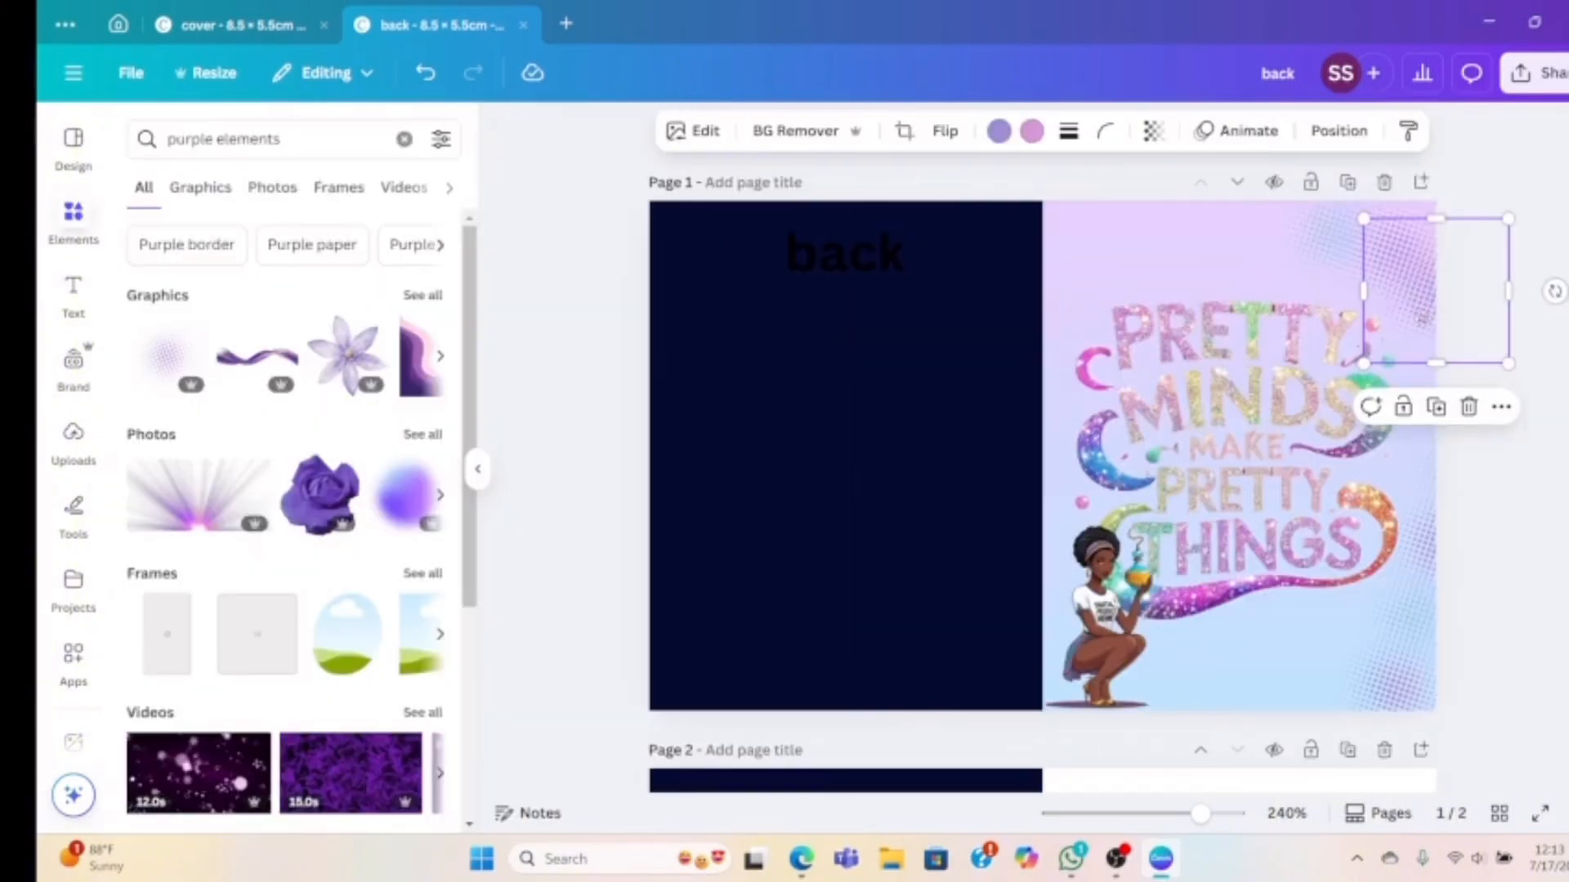
# Fine-tune the halftone copies near the top-right corner and nudge the navy panel slightly
pyautogui.moveTo(1421, 310); pyautogui.dragTo(1426, 328)
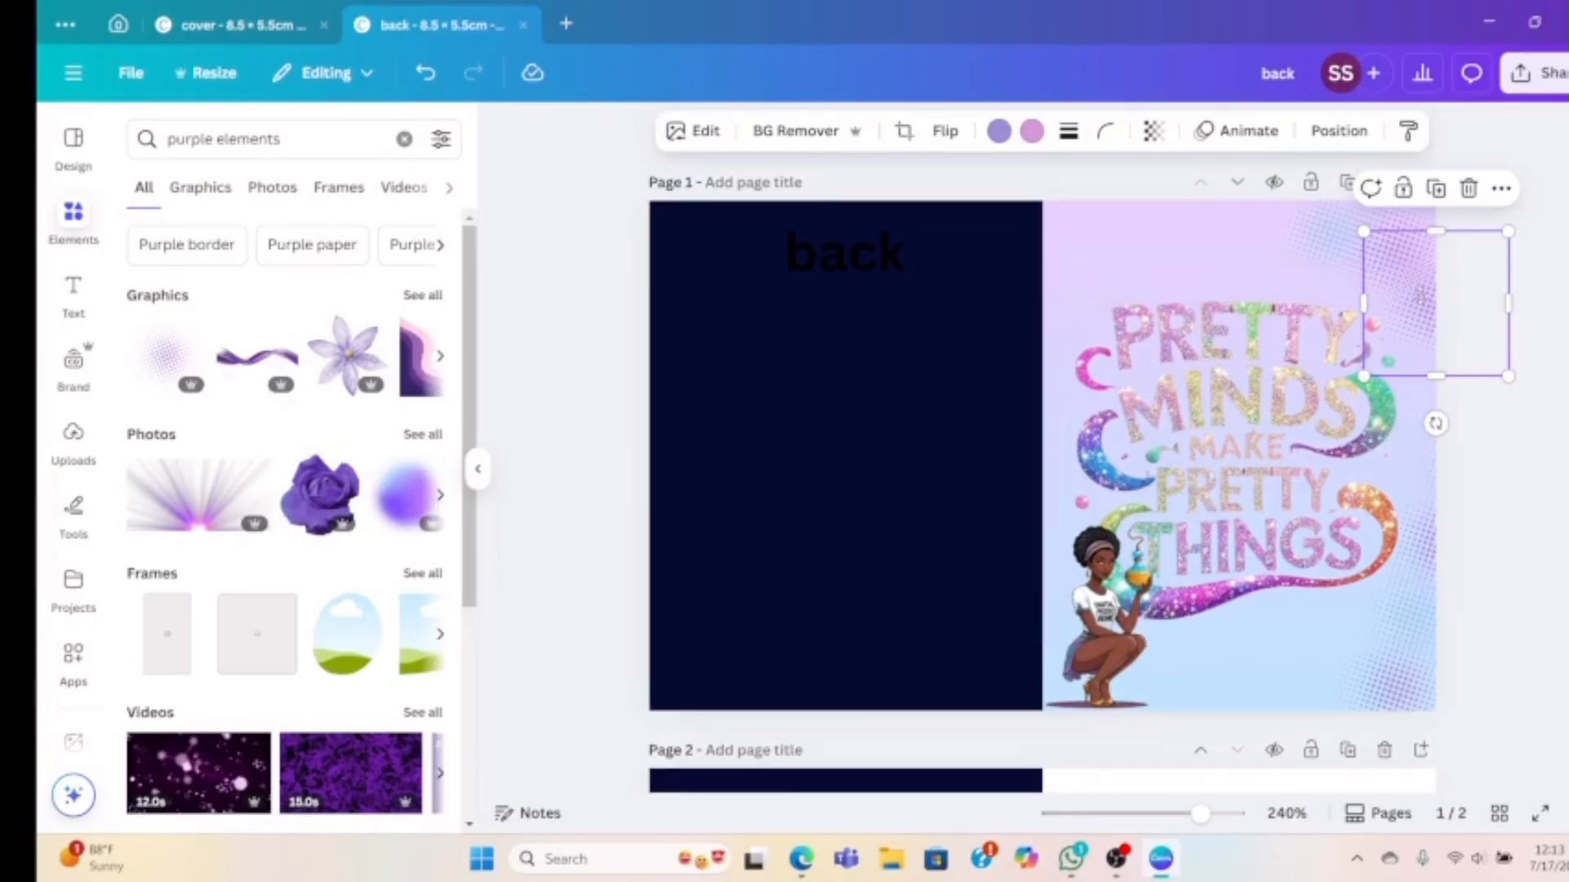
pyautogui.moveTo(1420, 294); pyautogui.dragTo(1424, 304)
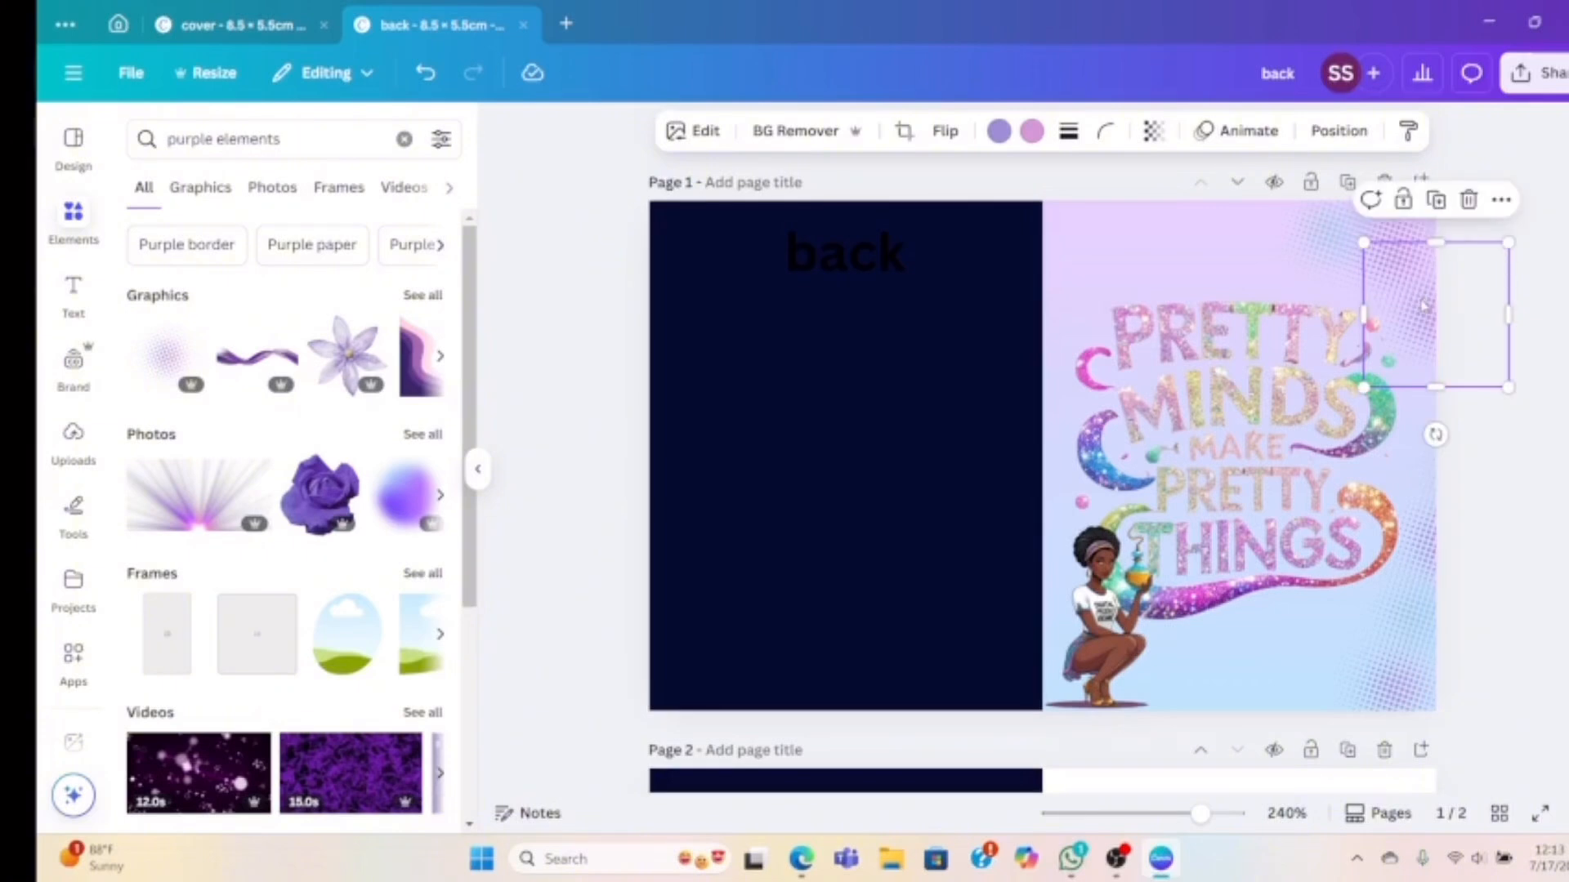
pyautogui.click(883, 485)
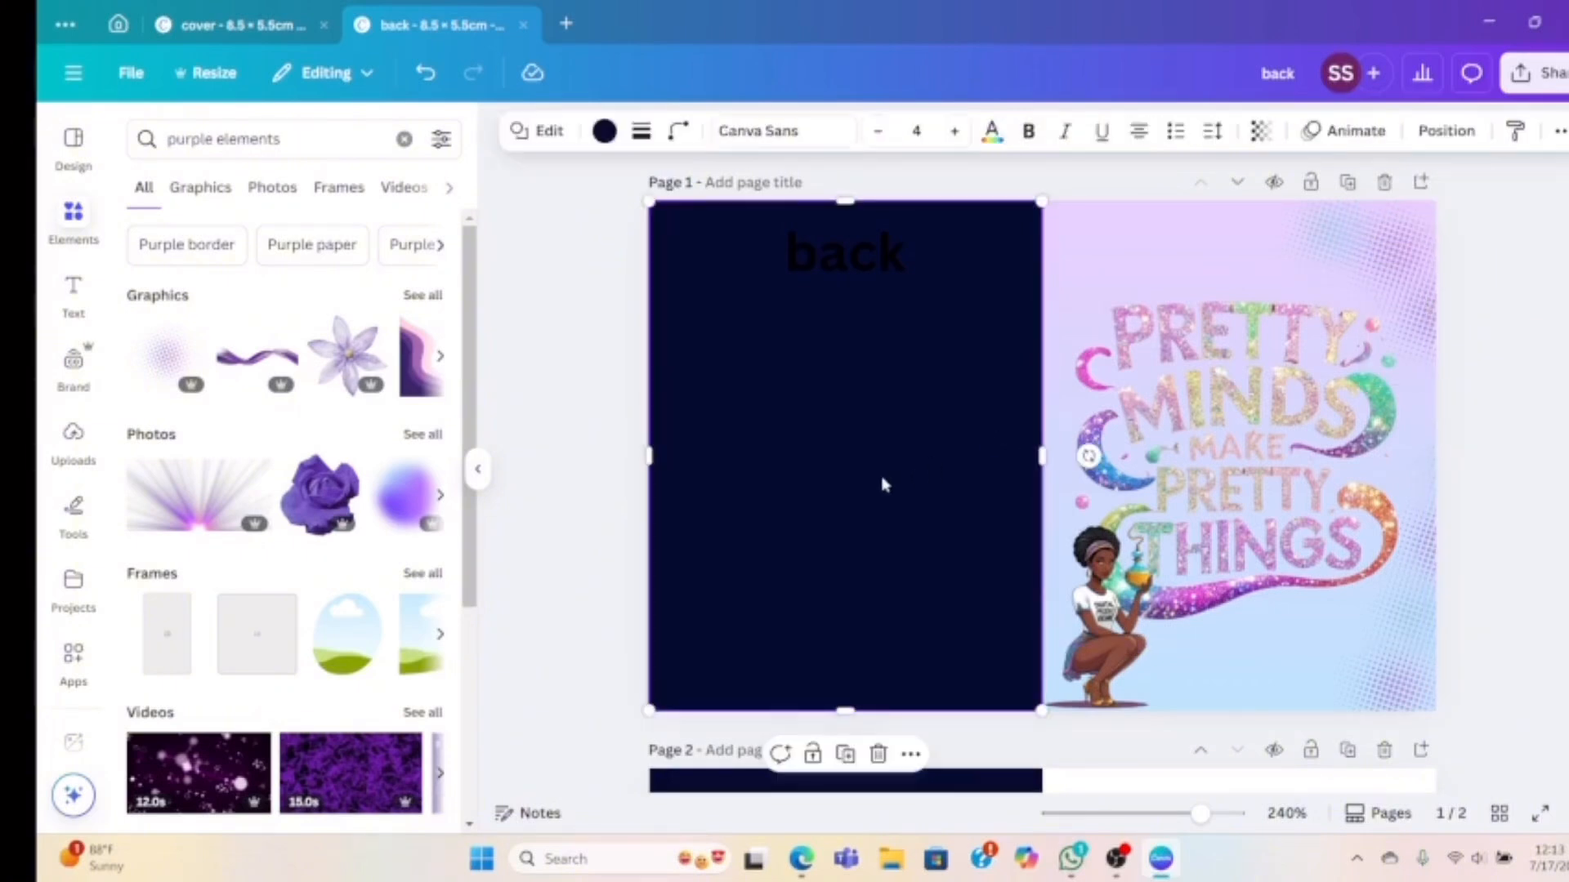
pyautogui.moveTo(883, 485)
pyautogui.mouseDown()
pyautogui.moveTo(1108, 476)
pyautogui.moveTo(881, 470)
pyautogui.mouseUp()
pyautogui.click(1334, 260)
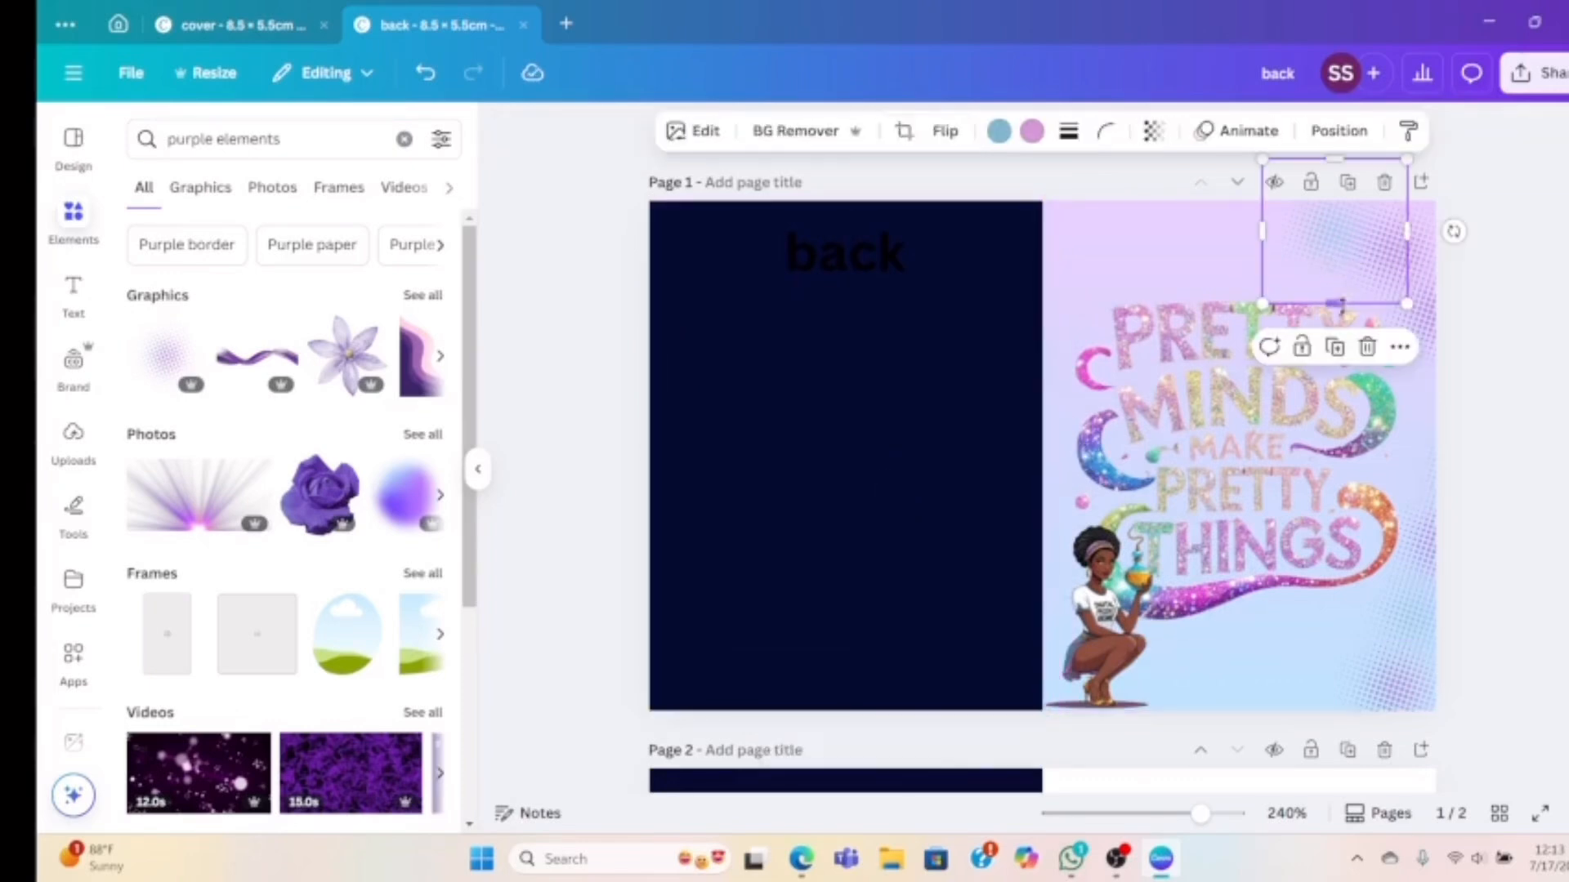
pyautogui.moveTo(1311, 239); pyautogui.dragTo(1120, 190)
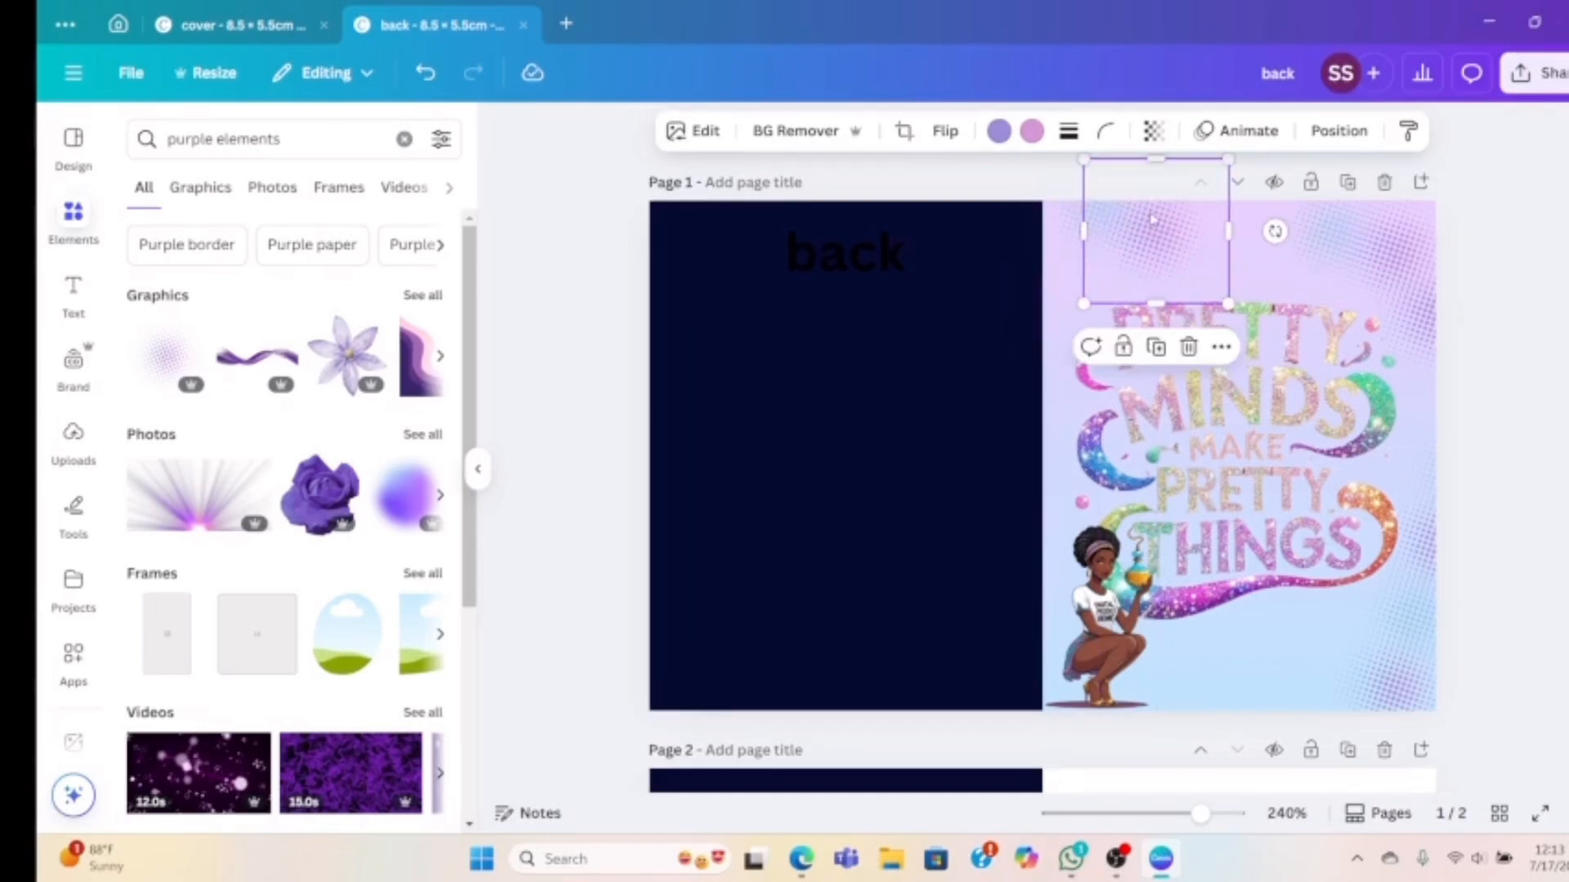
# Add a halftone copy along the artwork's top, then move the navy panel over the right half
pyautogui.click(1156, 347)
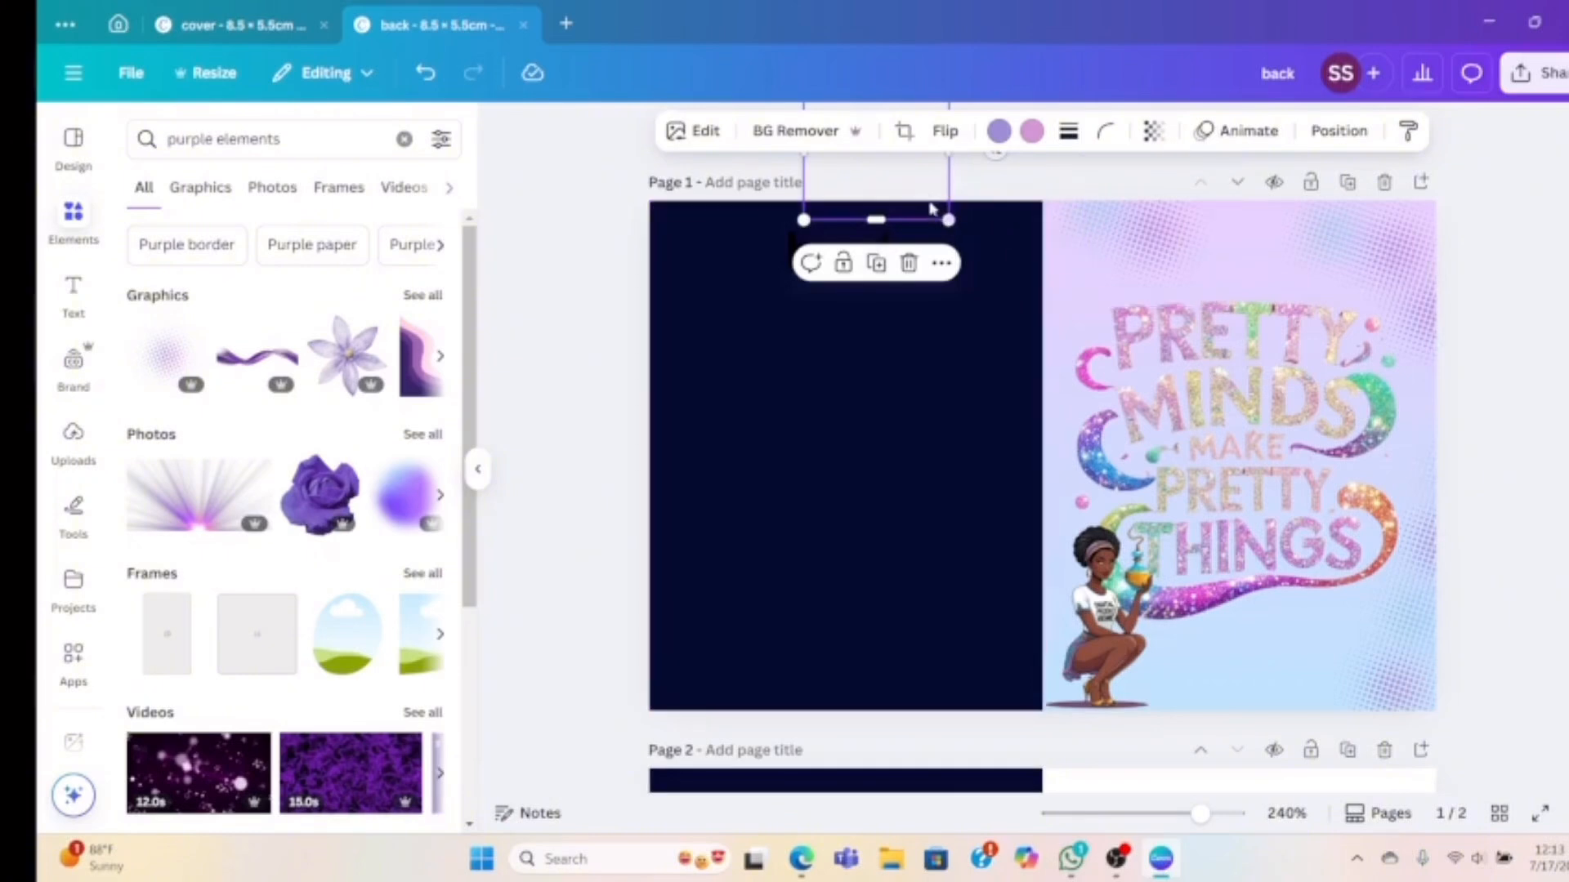
pyautogui.moveTo(930, 209); pyautogui.dragTo(1286, 259)
pyautogui.click(1508, 436)
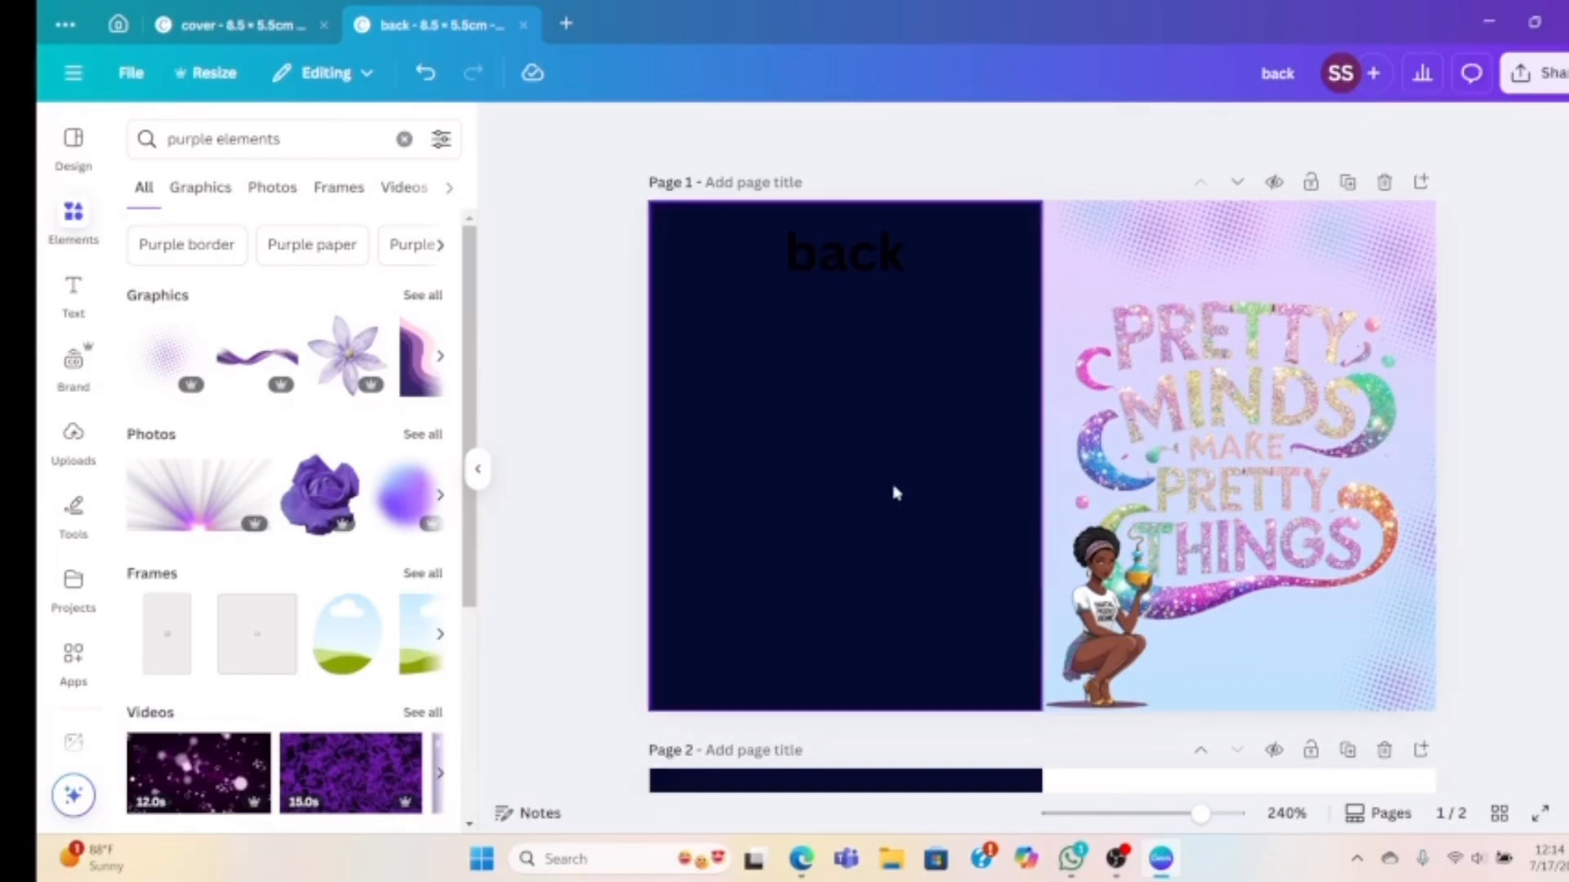
pyautogui.moveTo(896, 494); pyautogui.dragTo(1168, 320)
pyautogui.moveTo(1161, 478); pyautogui.dragTo(1286, 484)
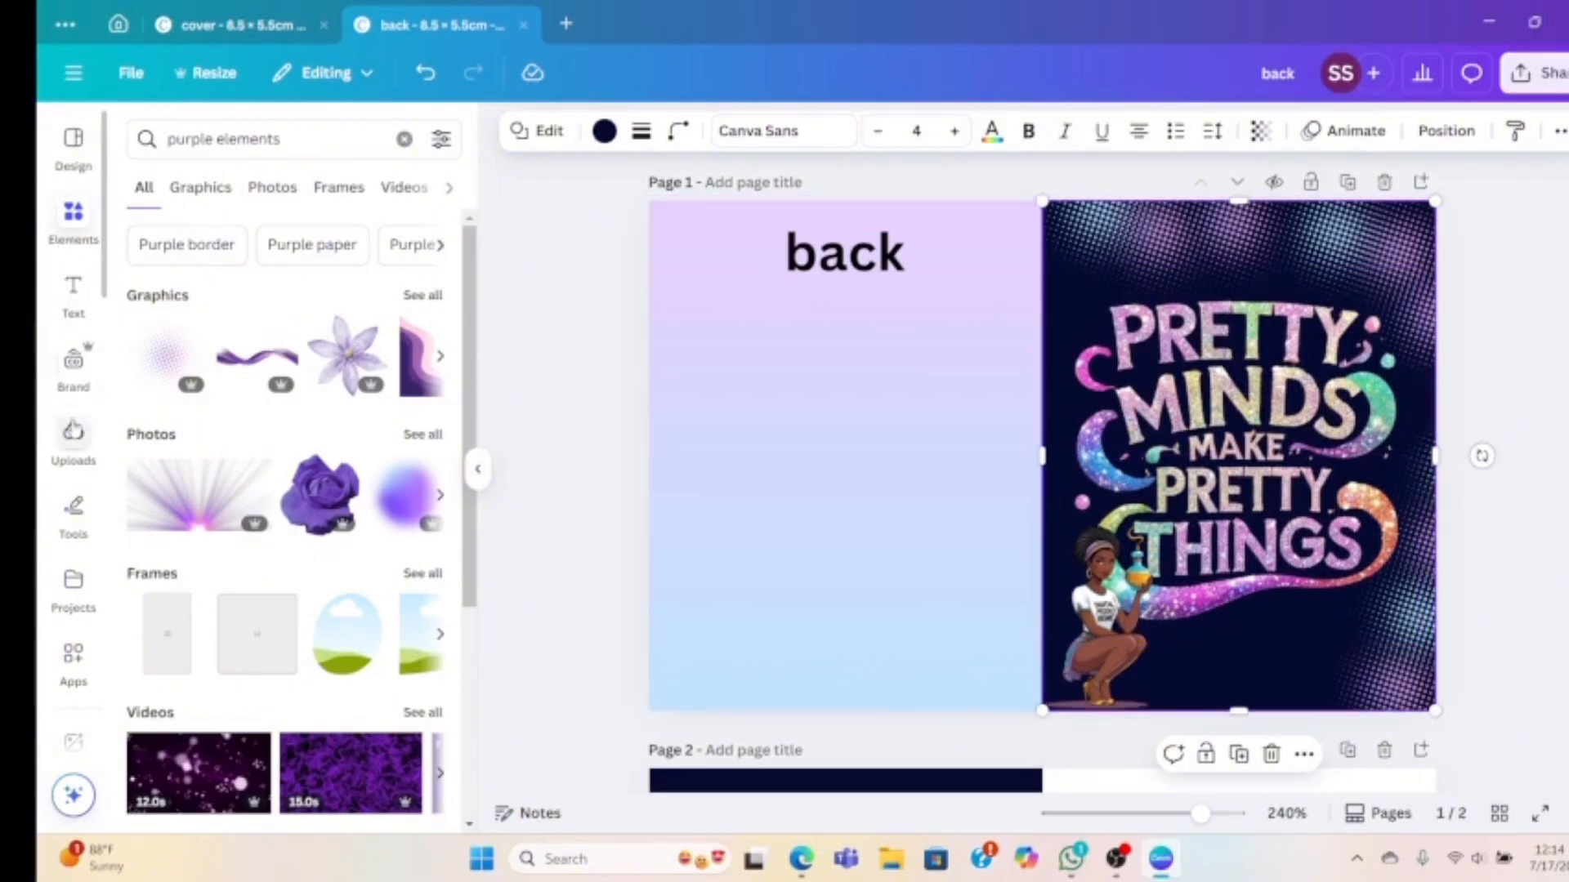
# Find the QR code among the uploads and place the image on the back page
pyautogui.click(73, 441)
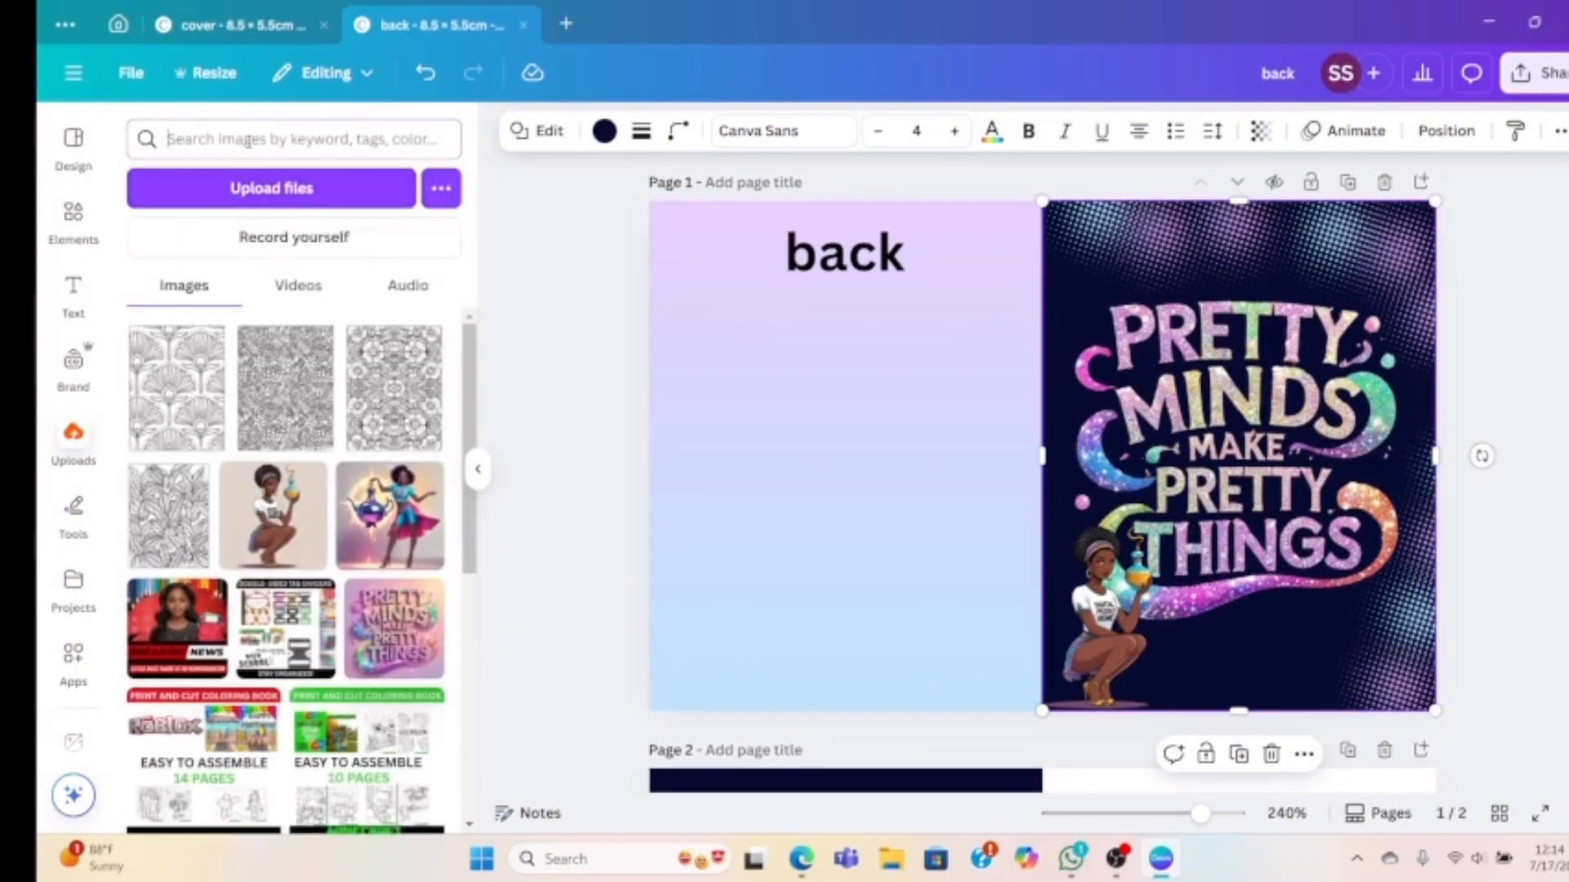
pyautogui.write('qr code')
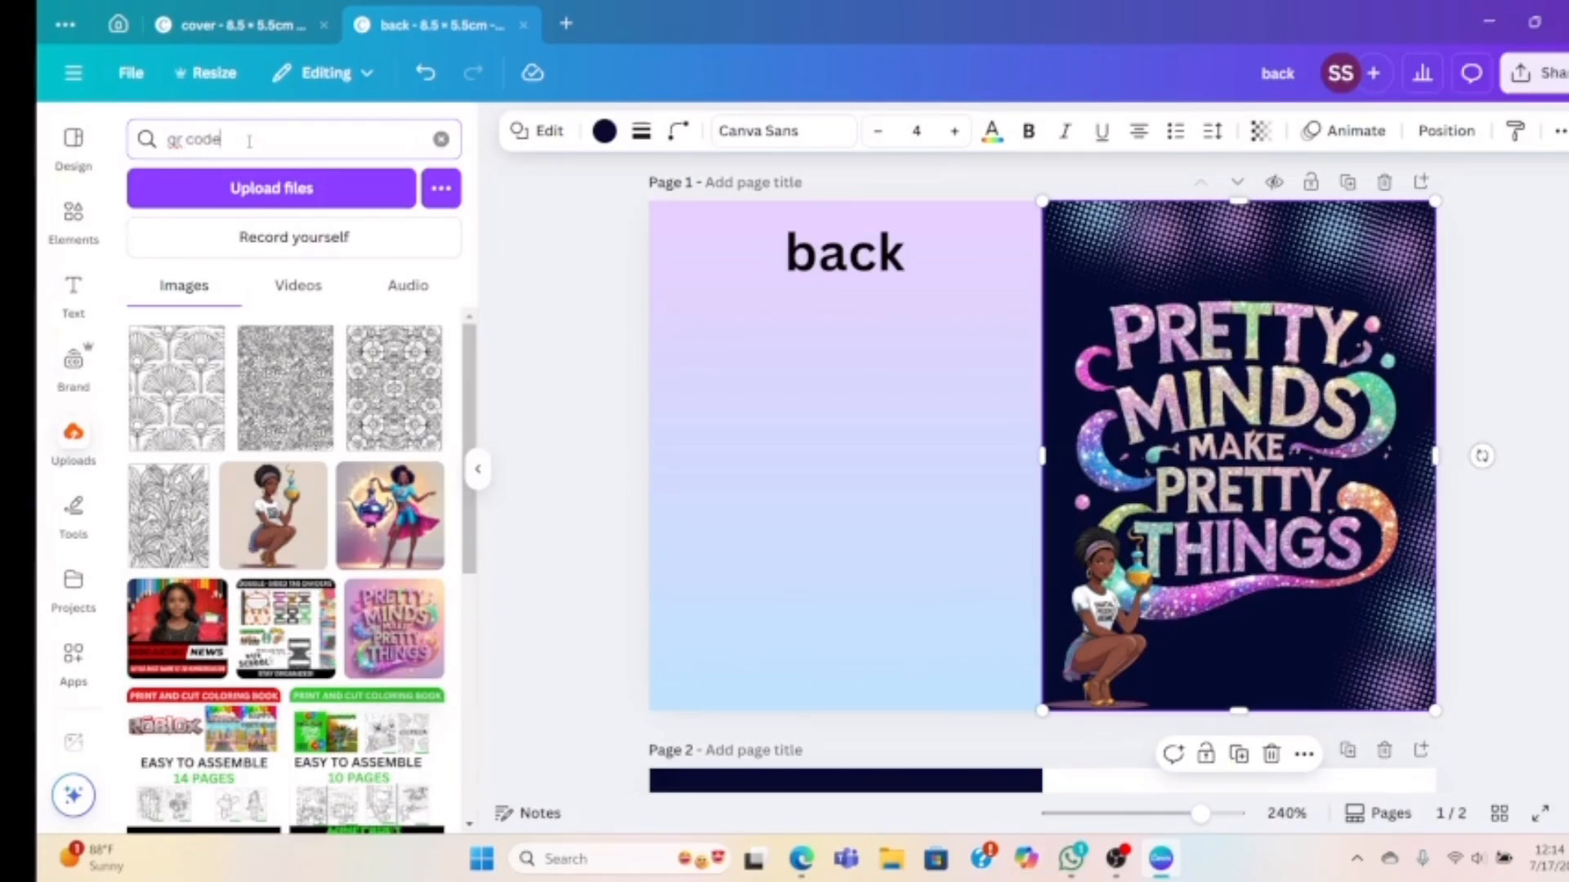
pyautogui.press('Return')
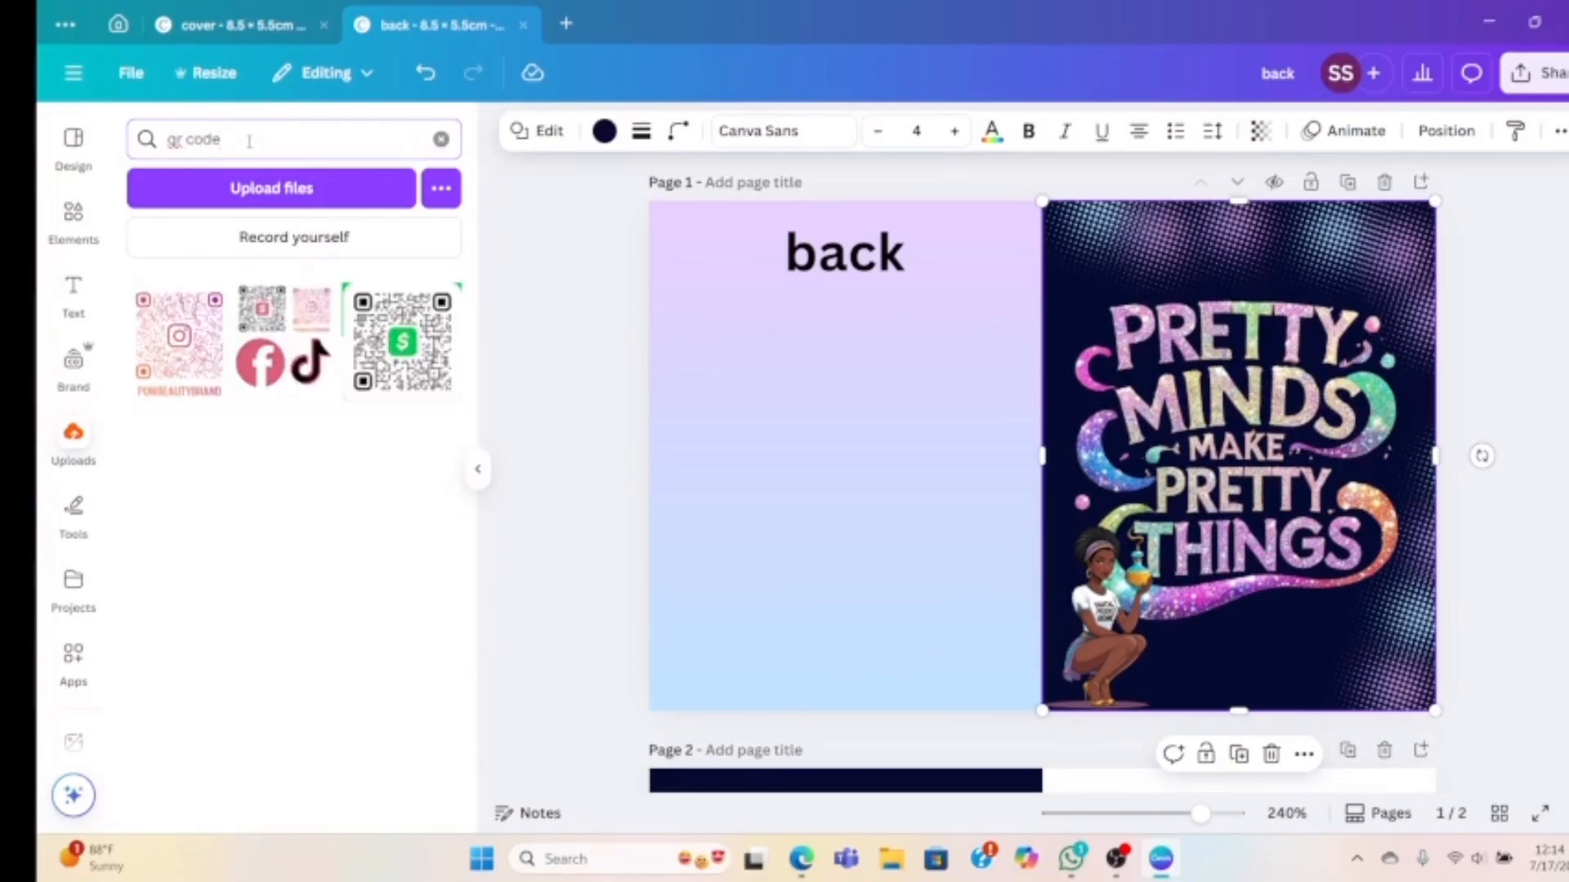
pyautogui.click(272, 383)
pyautogui.moveTo(1055, 439); pyautogui.dragTo(870, 463)
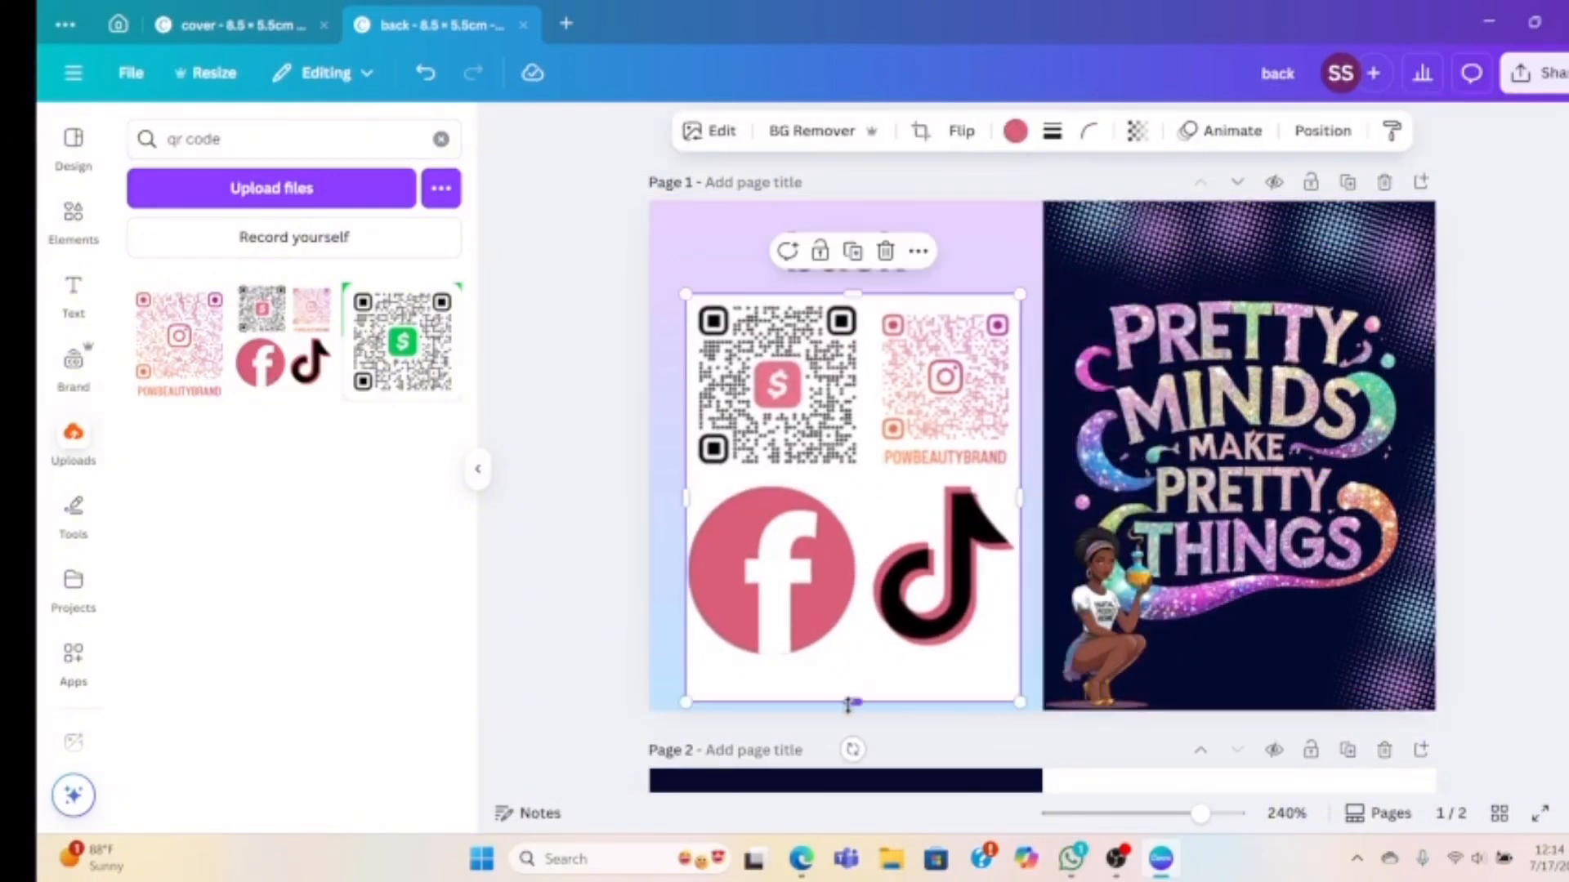
# Crop away the social icons and Instagram code, leaving the dollar-sign QR low on the back
pyautogui.moveTo(846, 685); pyautogui.dragTo(828, 472)
pyautogui.moveTo(1018, 382); pyautogui.dragTo(859, 382)
pyautogui.moveTo(758, 411); pyautogui.dragTo(894, 665)
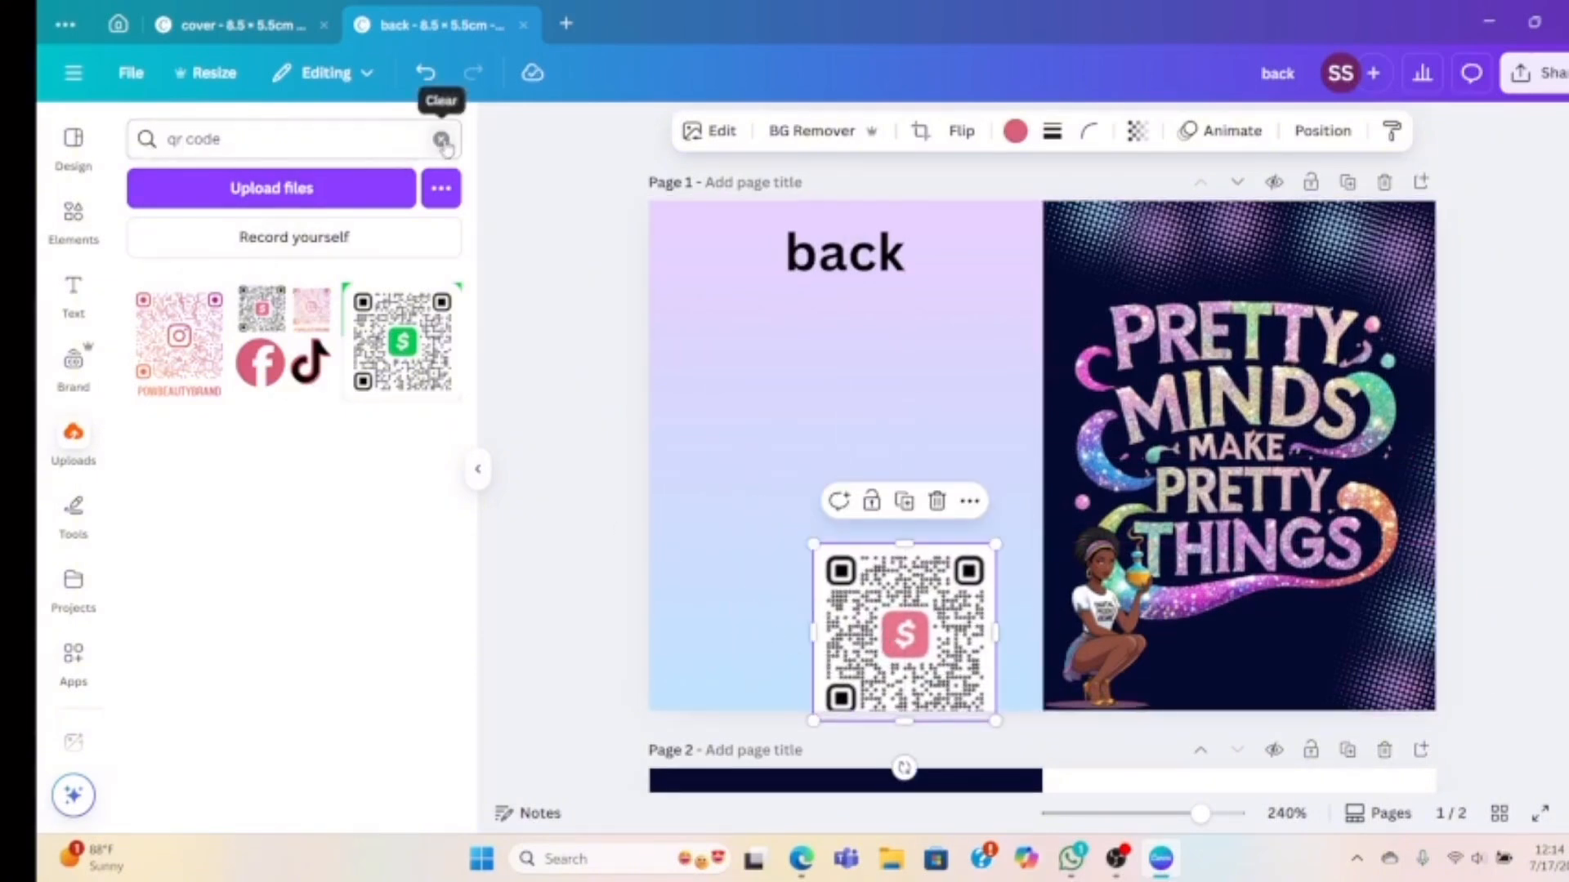
pyautogui.click(442, 141)
# Search Elements for 'bar code' and place a barcode graphic below the word 'back'
pyautogui.click(73, 219)
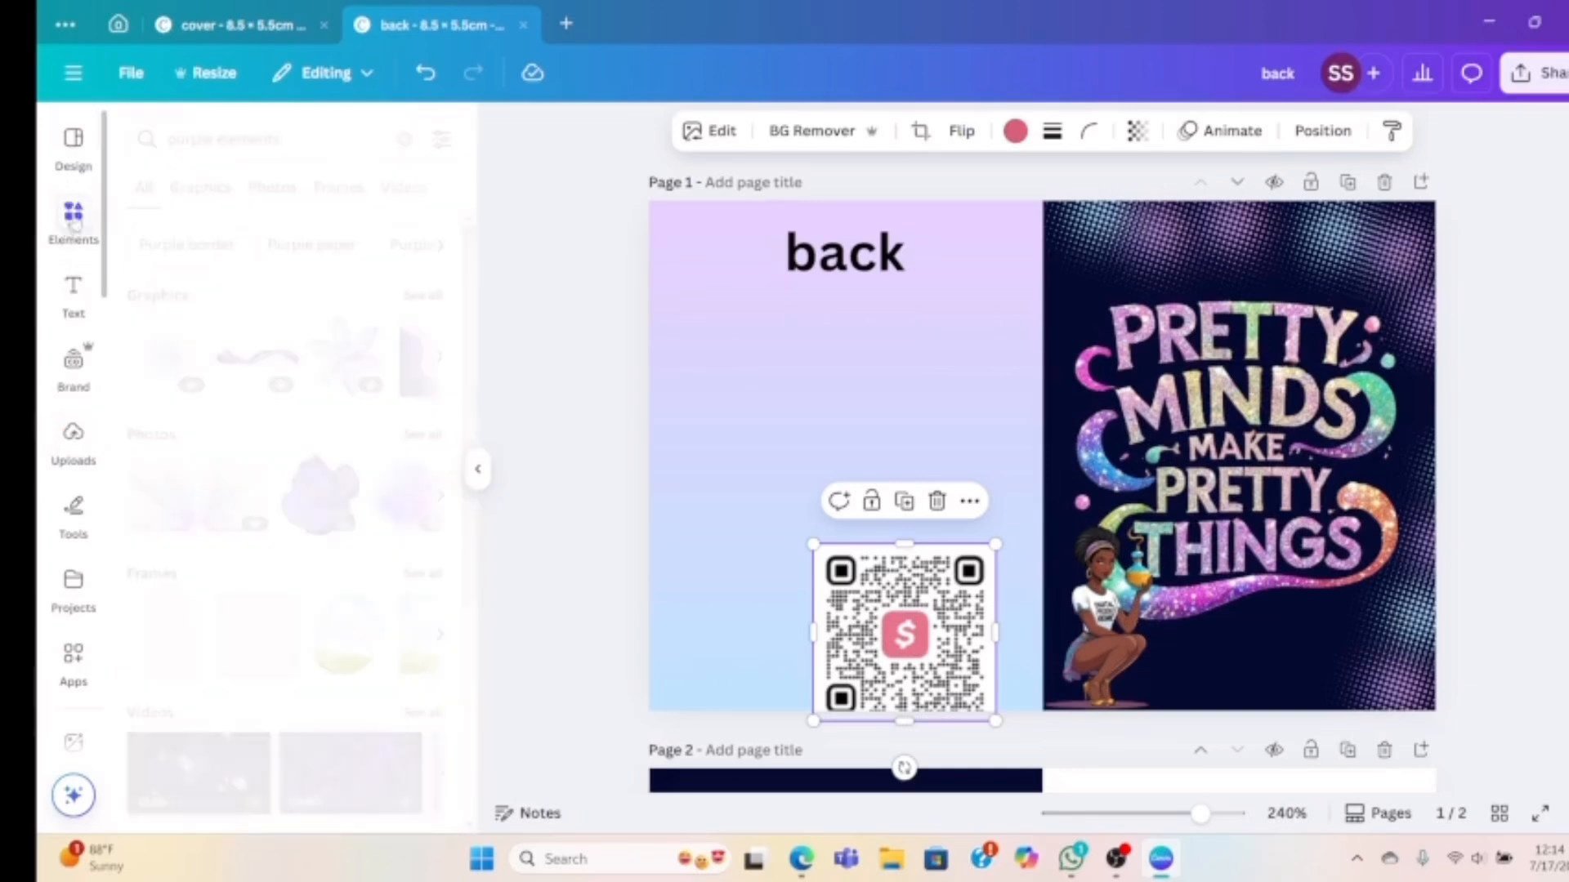
pyautogui.tripleClick(222, 143)
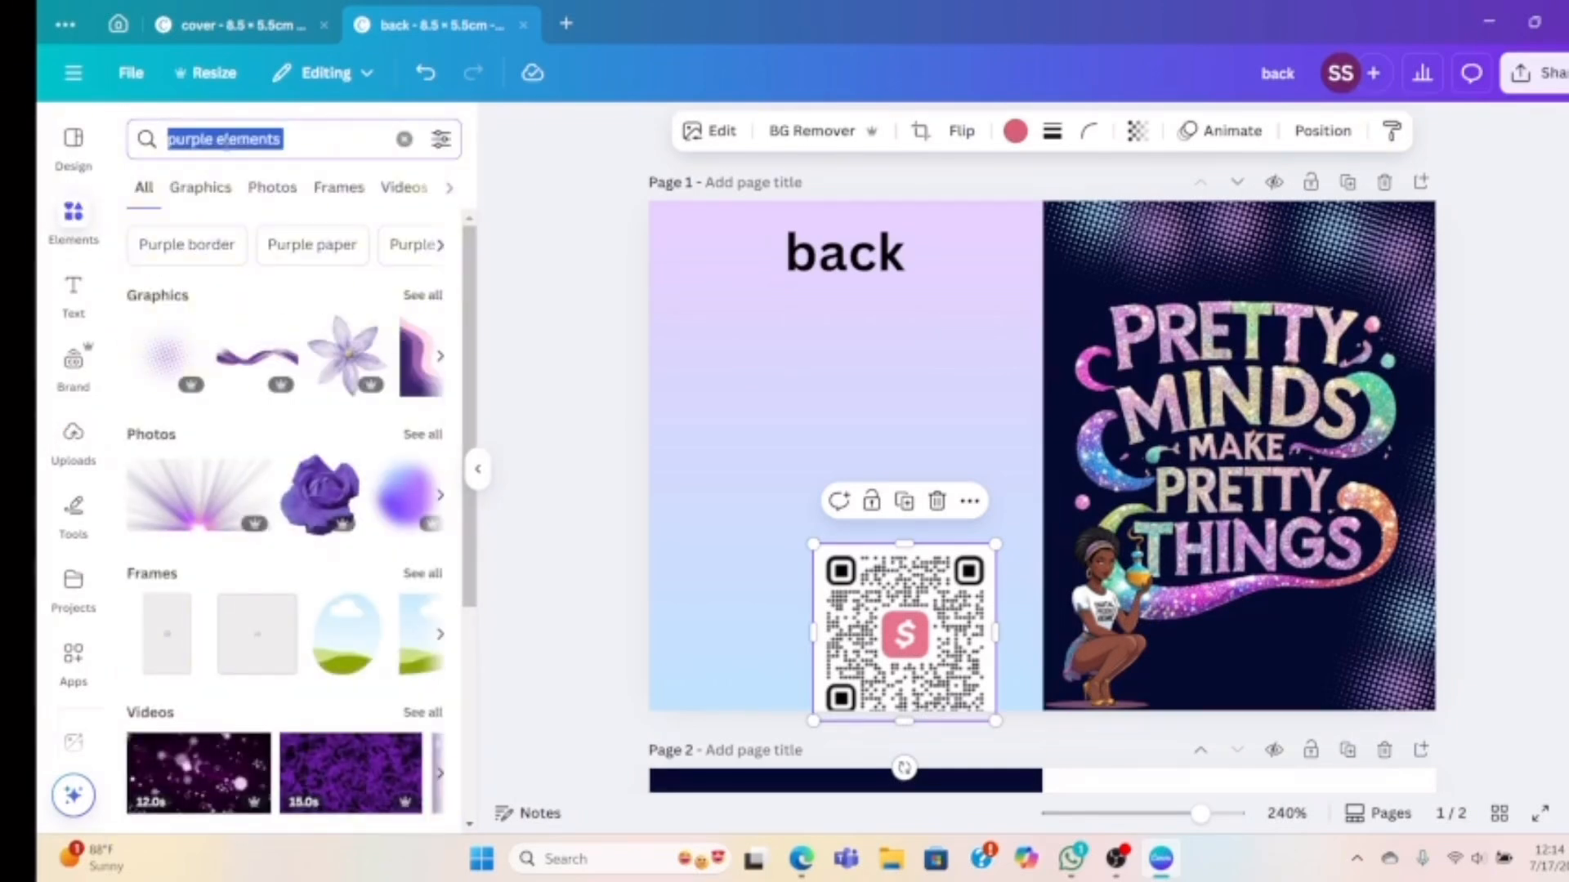
pyautogui.write('bar')
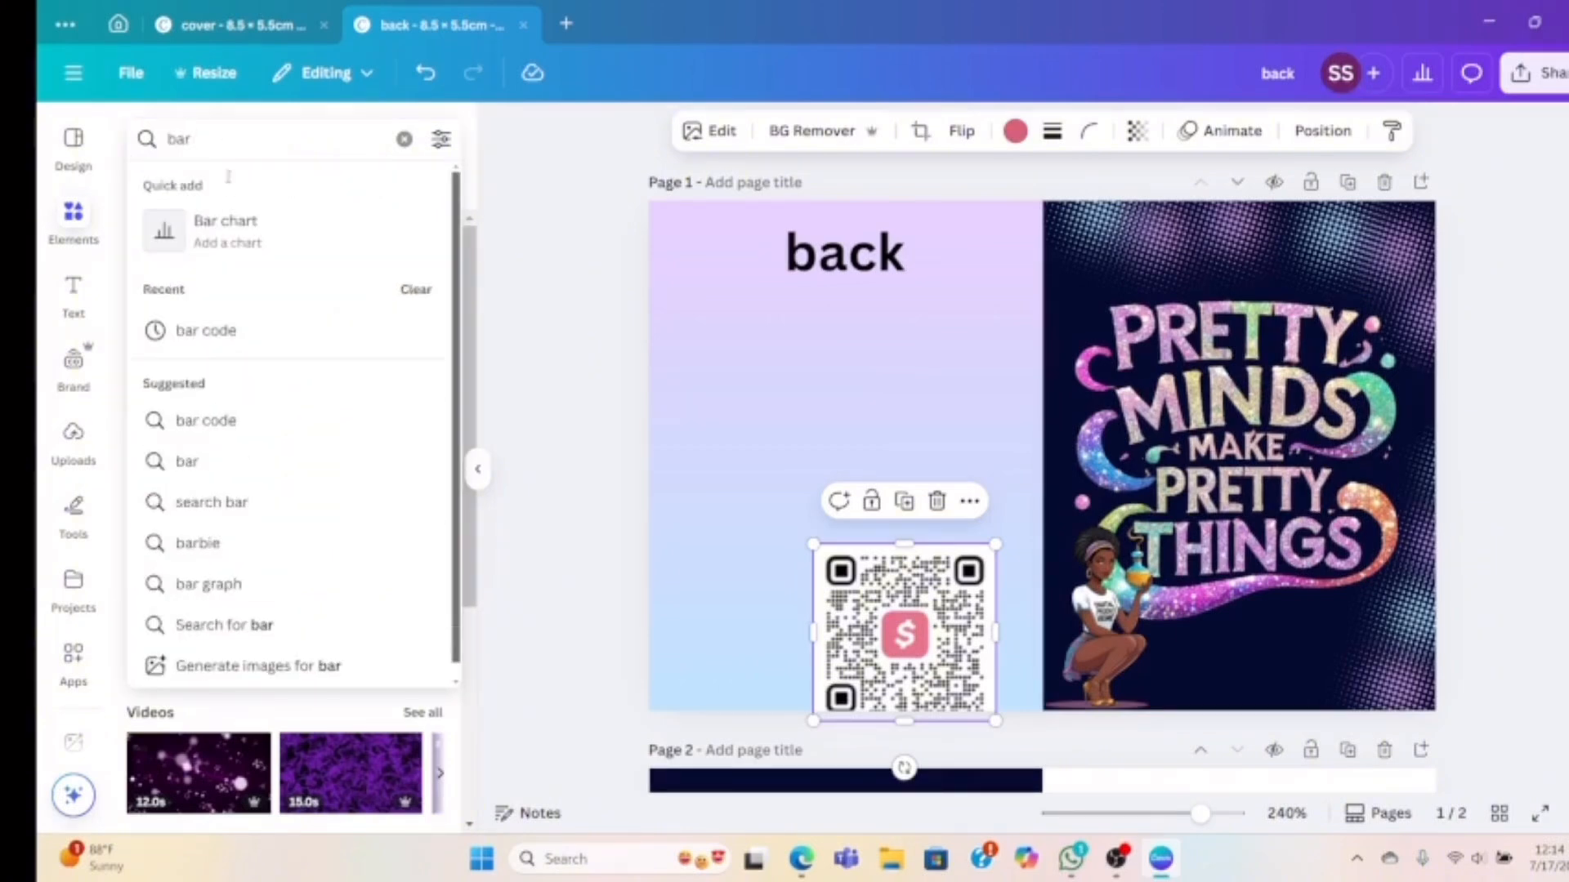
pyautogui.click(215, 331)
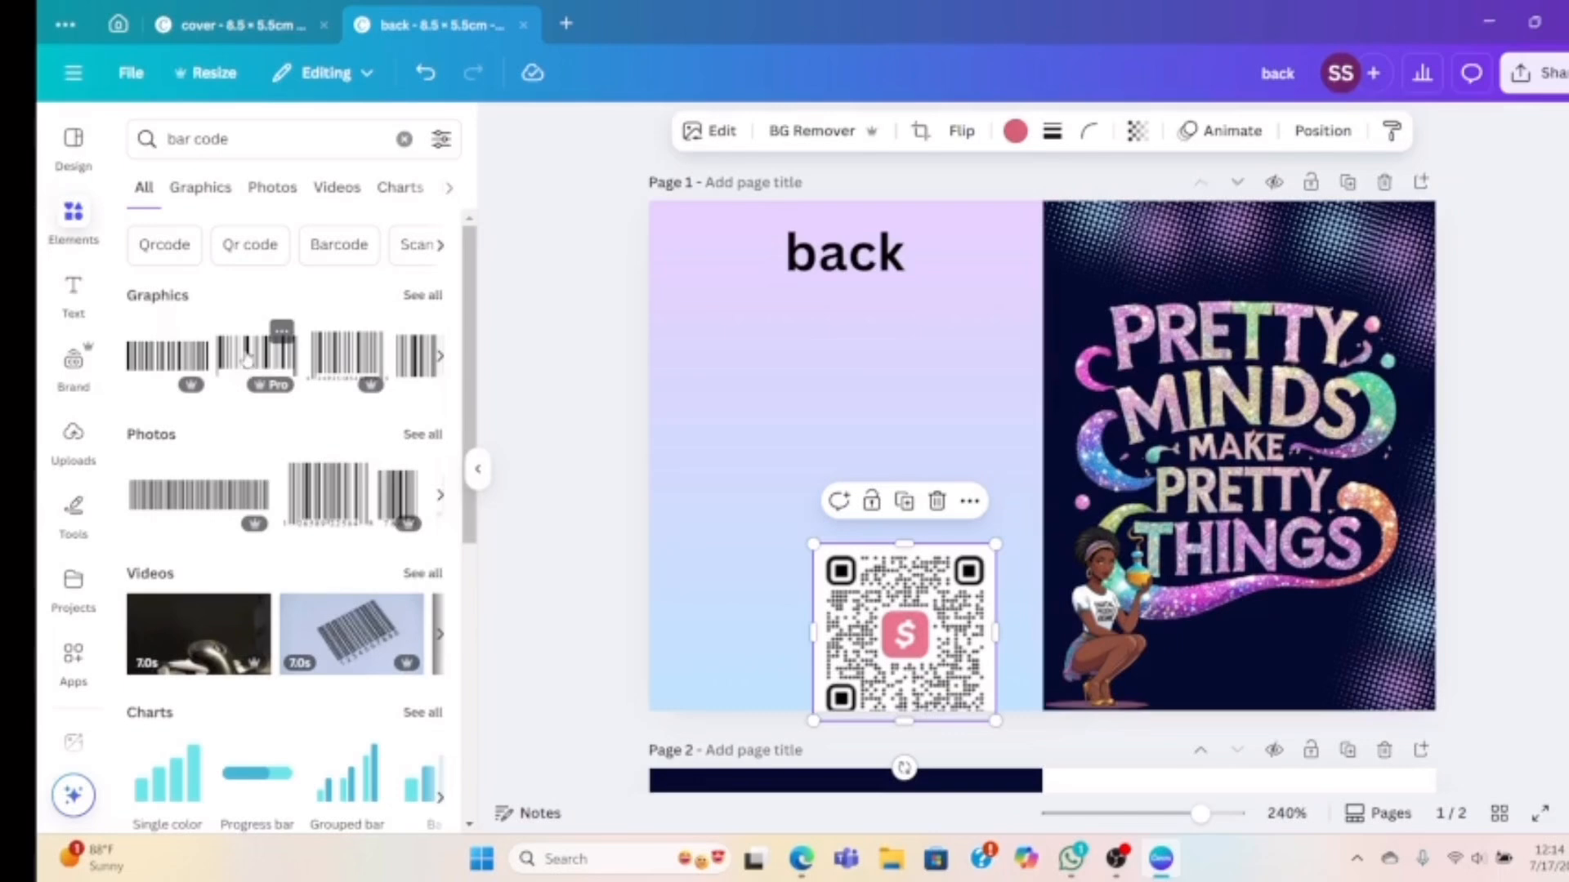
pyautogui.click(247, 357)
pyautogui.moveTo(1009, 414); pyautogui.dragTo(805, 352)
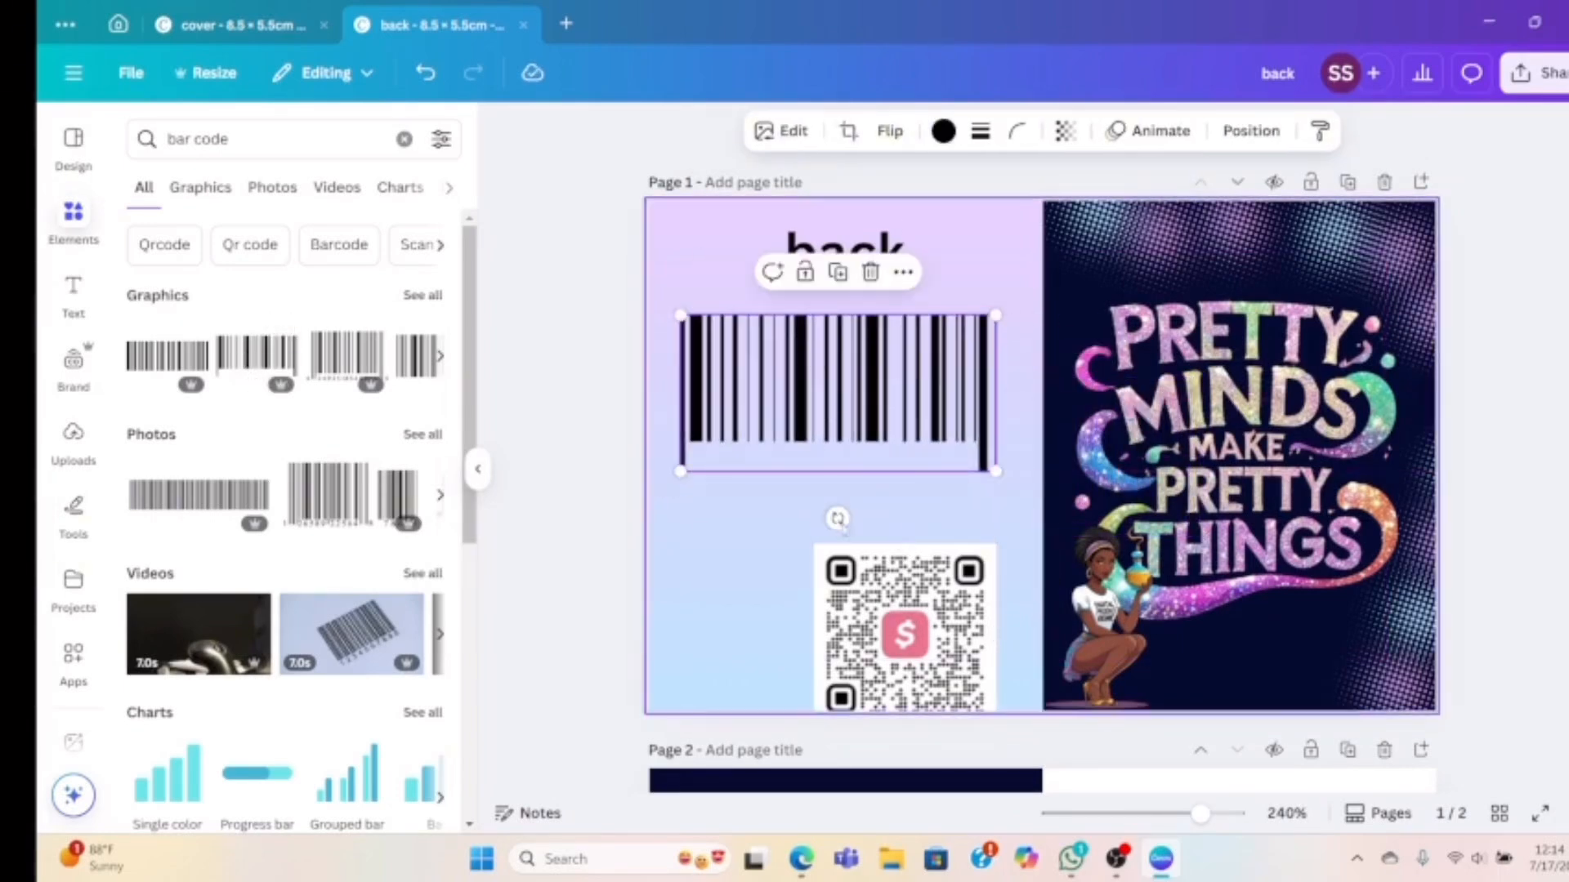
# Shrink the QR code and move it up beside the spine
pyautogui.moveTo(893, 635); pyautogui.dragTo(893, 618)
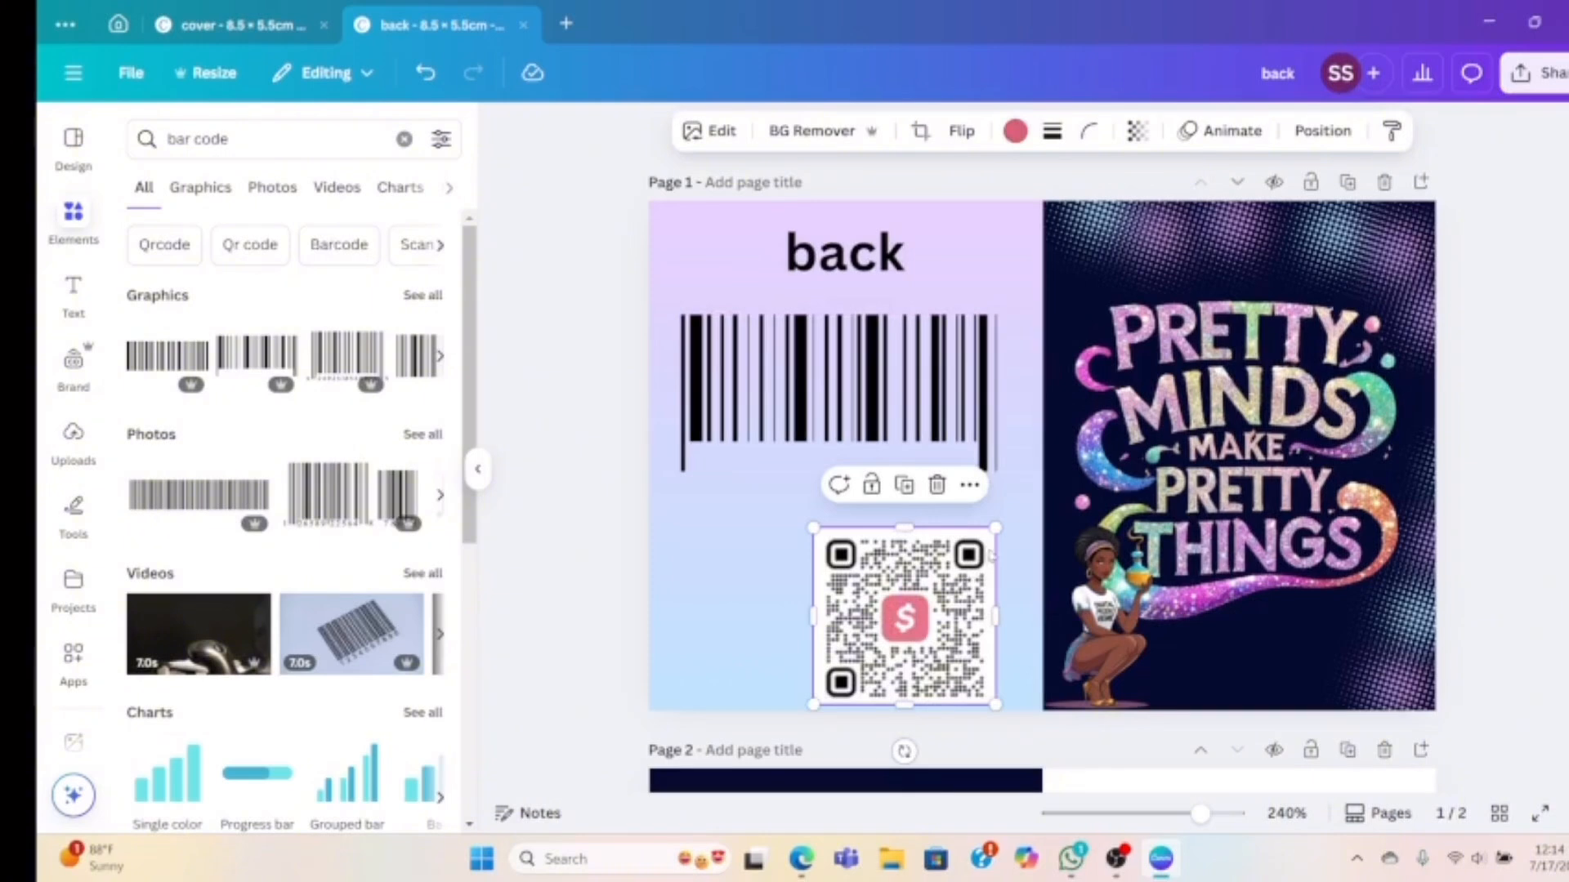
pyautogui.moveTo(995, 528); pyautogui.dragTo(934, 588)
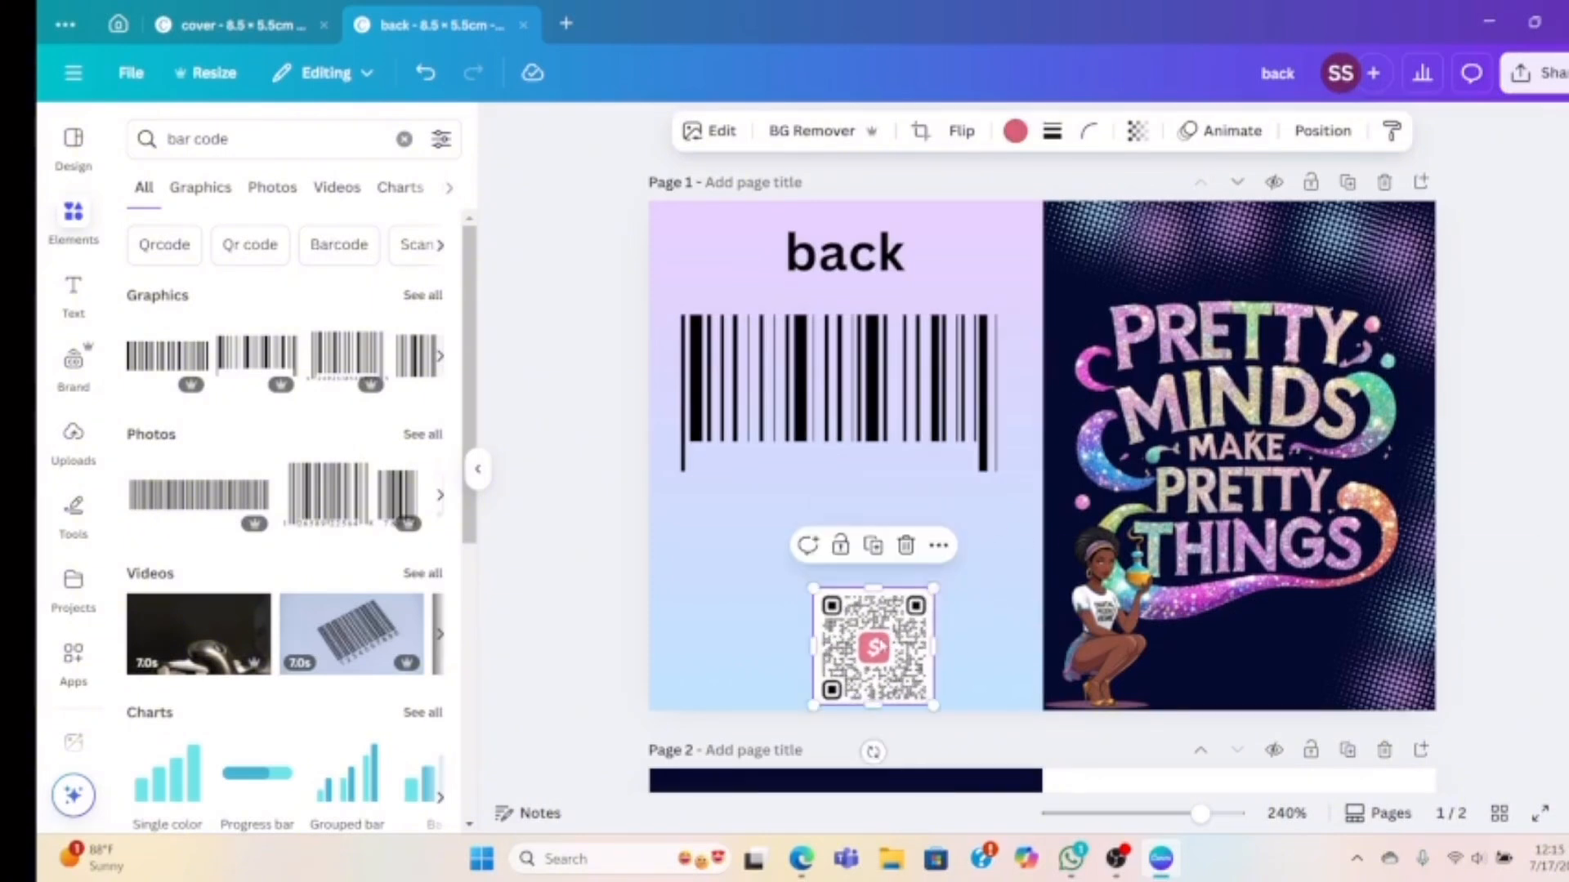
pyautogui.moveTo(874, 645); pyautogui.dragTo(967, 562)
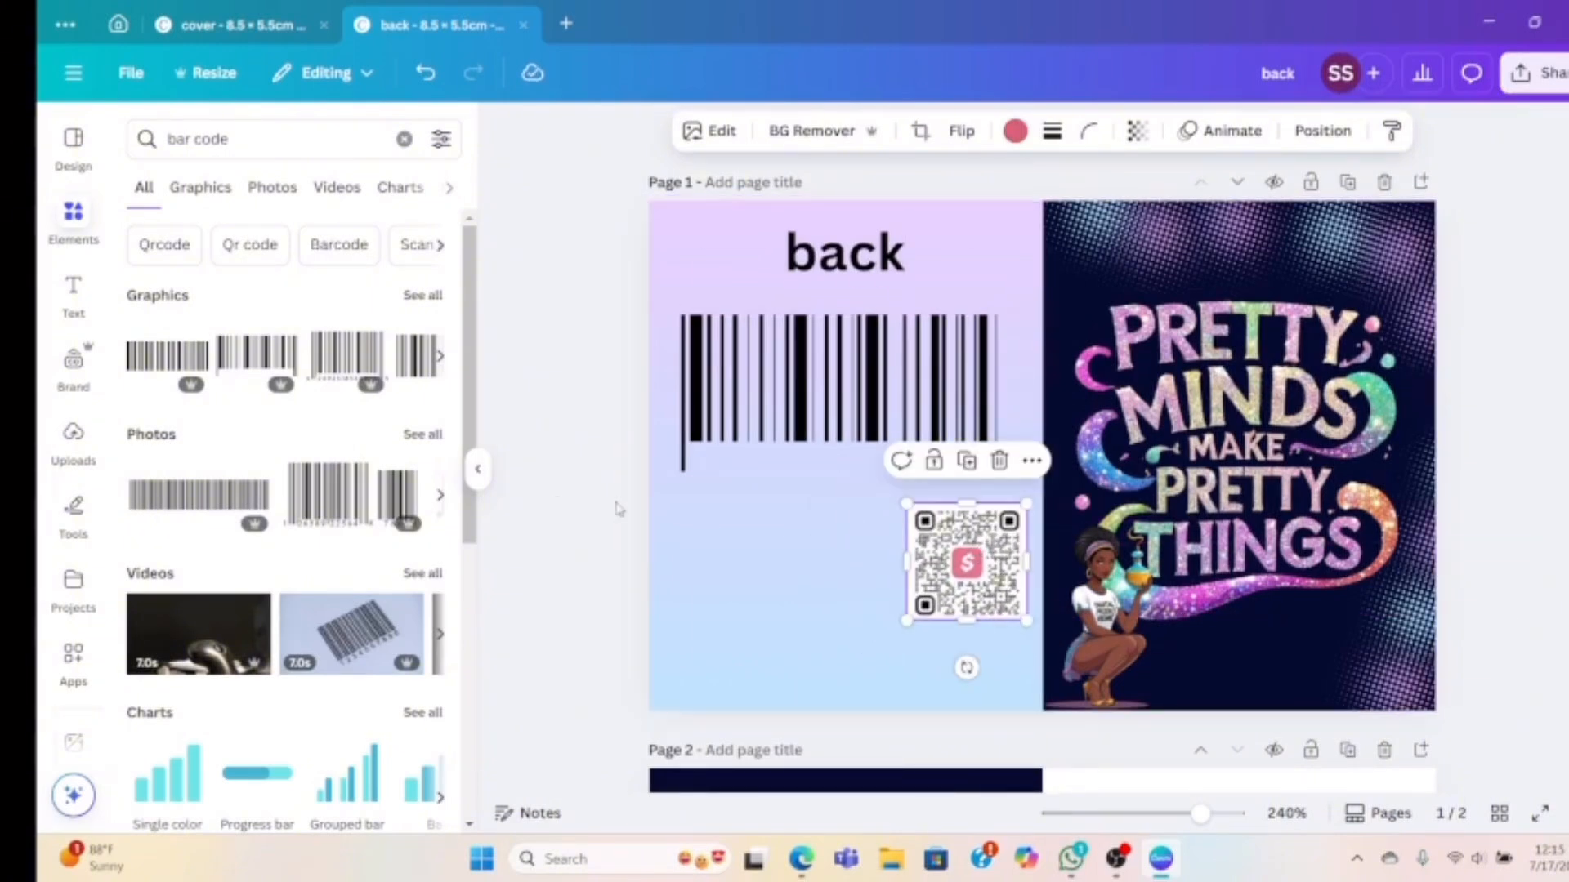
pyautogui.click(732, 478)
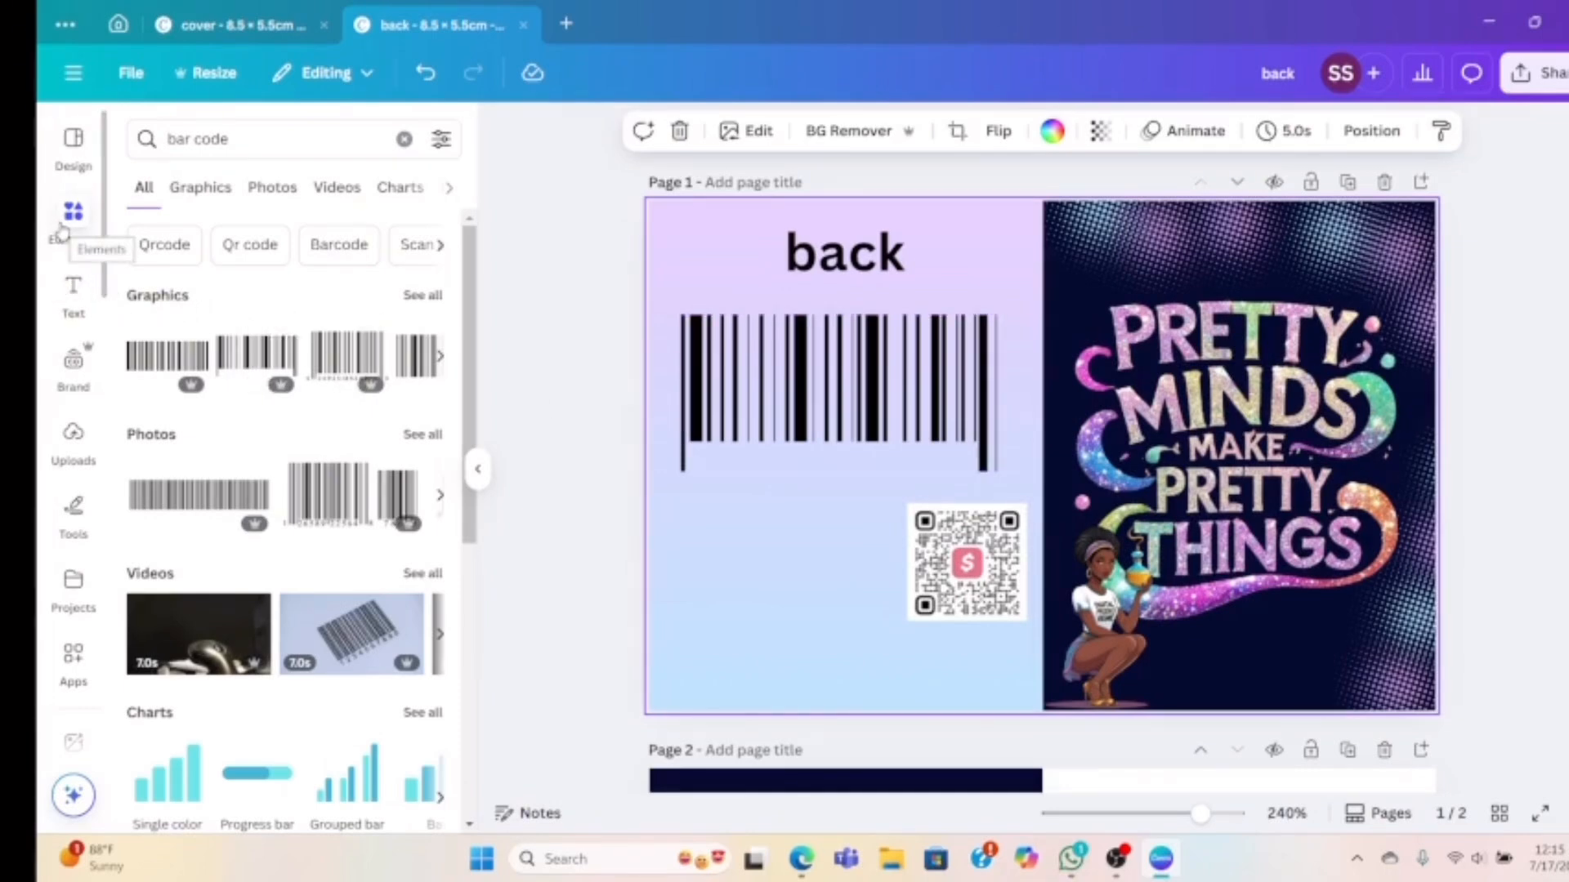
# Add a heading text box reading 'PARTY FAVOR GURU' and reduce its font size
pyautogui.click(73, 296)
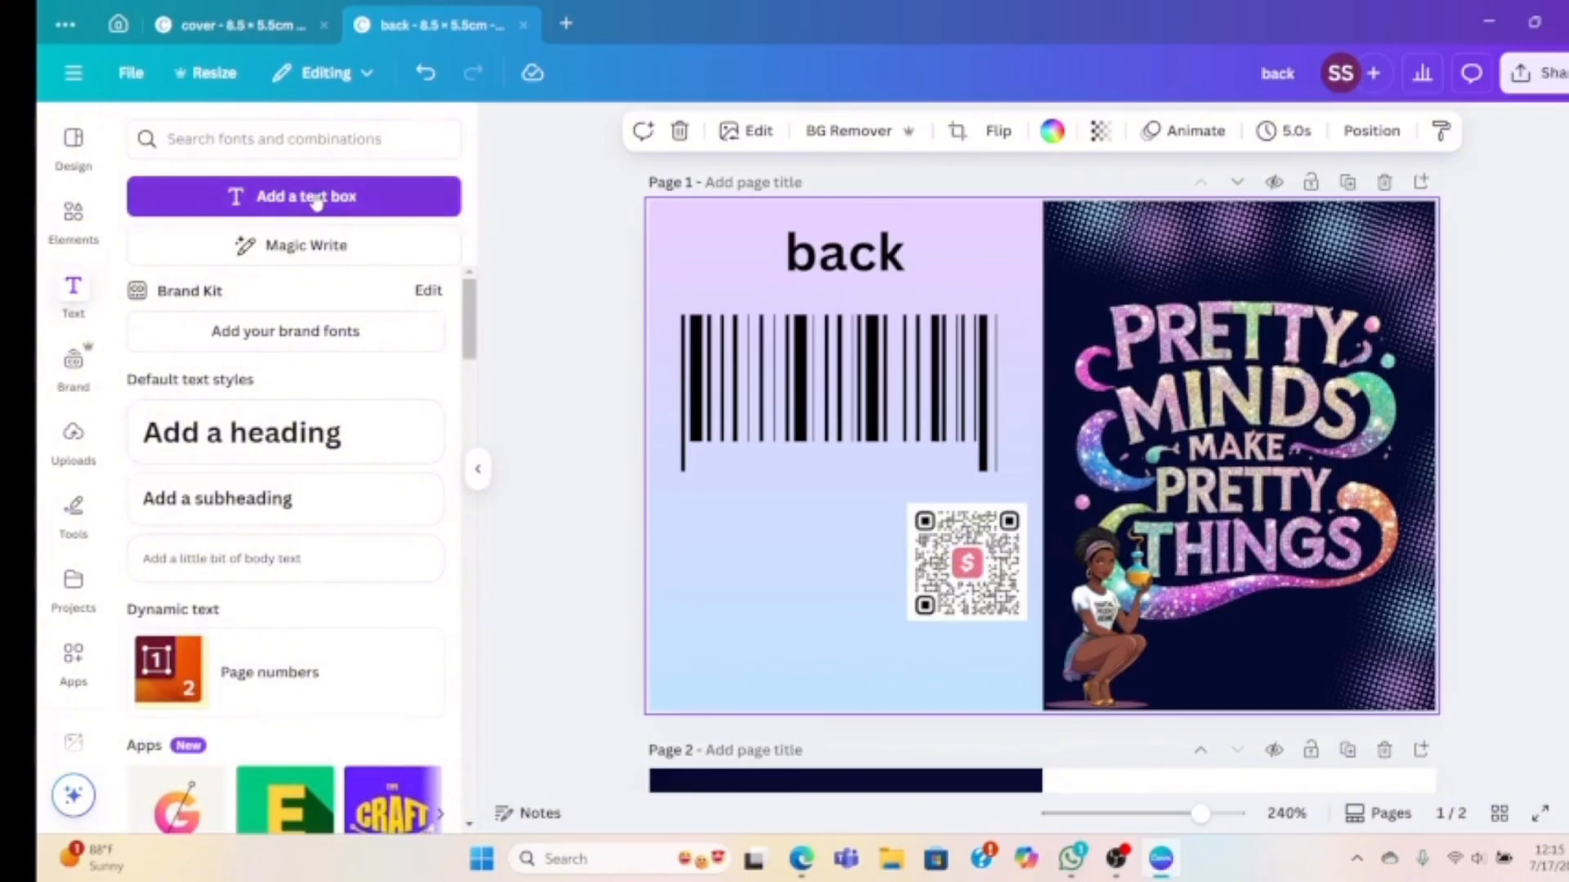
pyautogui.click(325, 431)
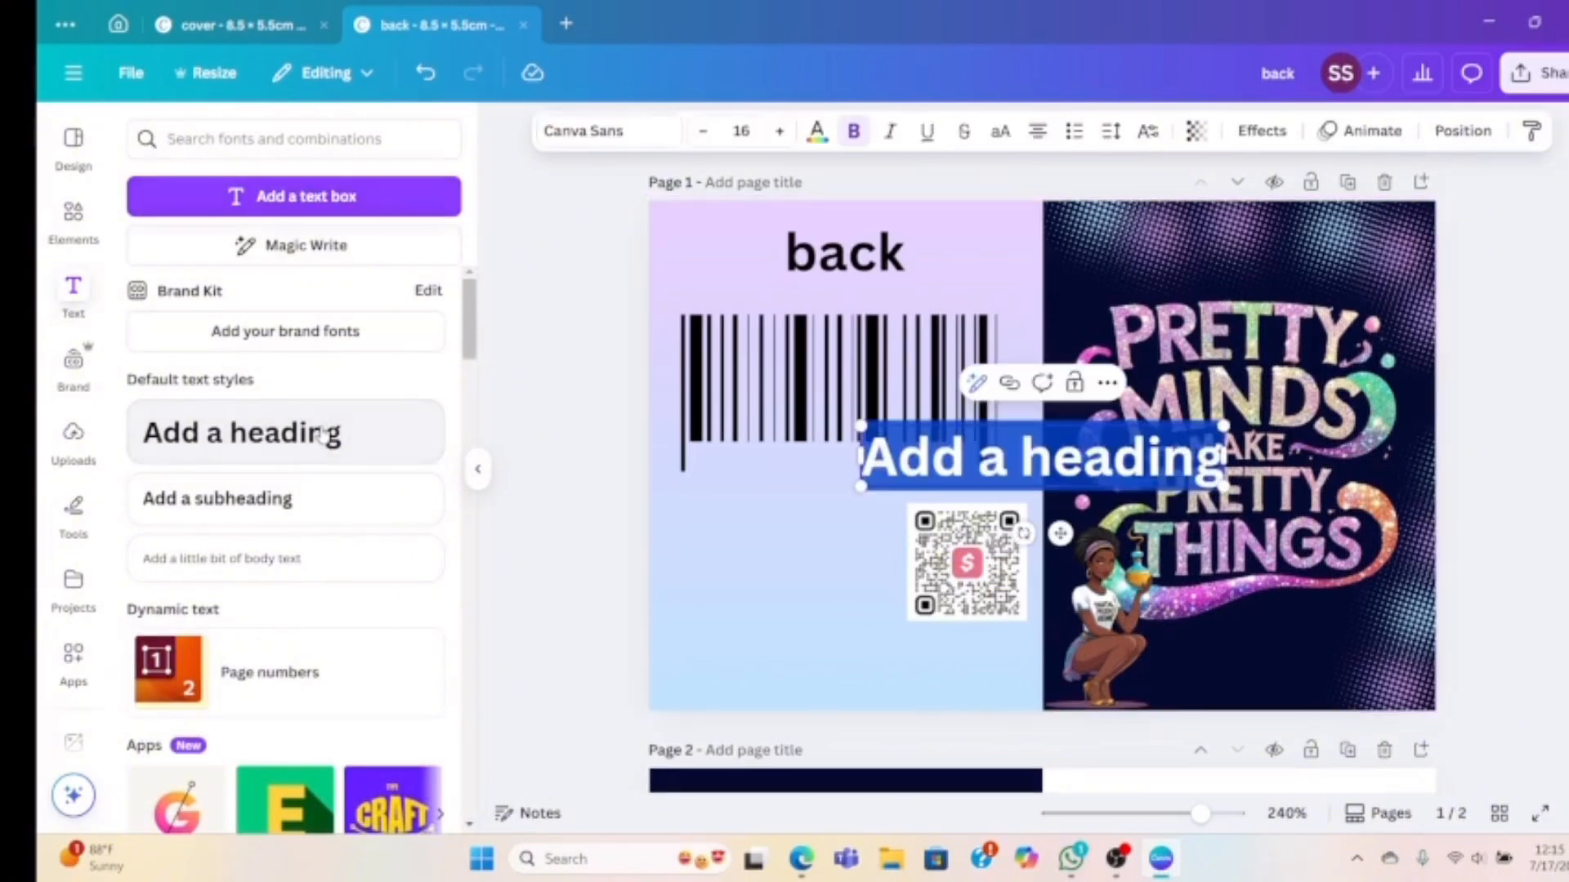
pyautogui.write('PARTY')
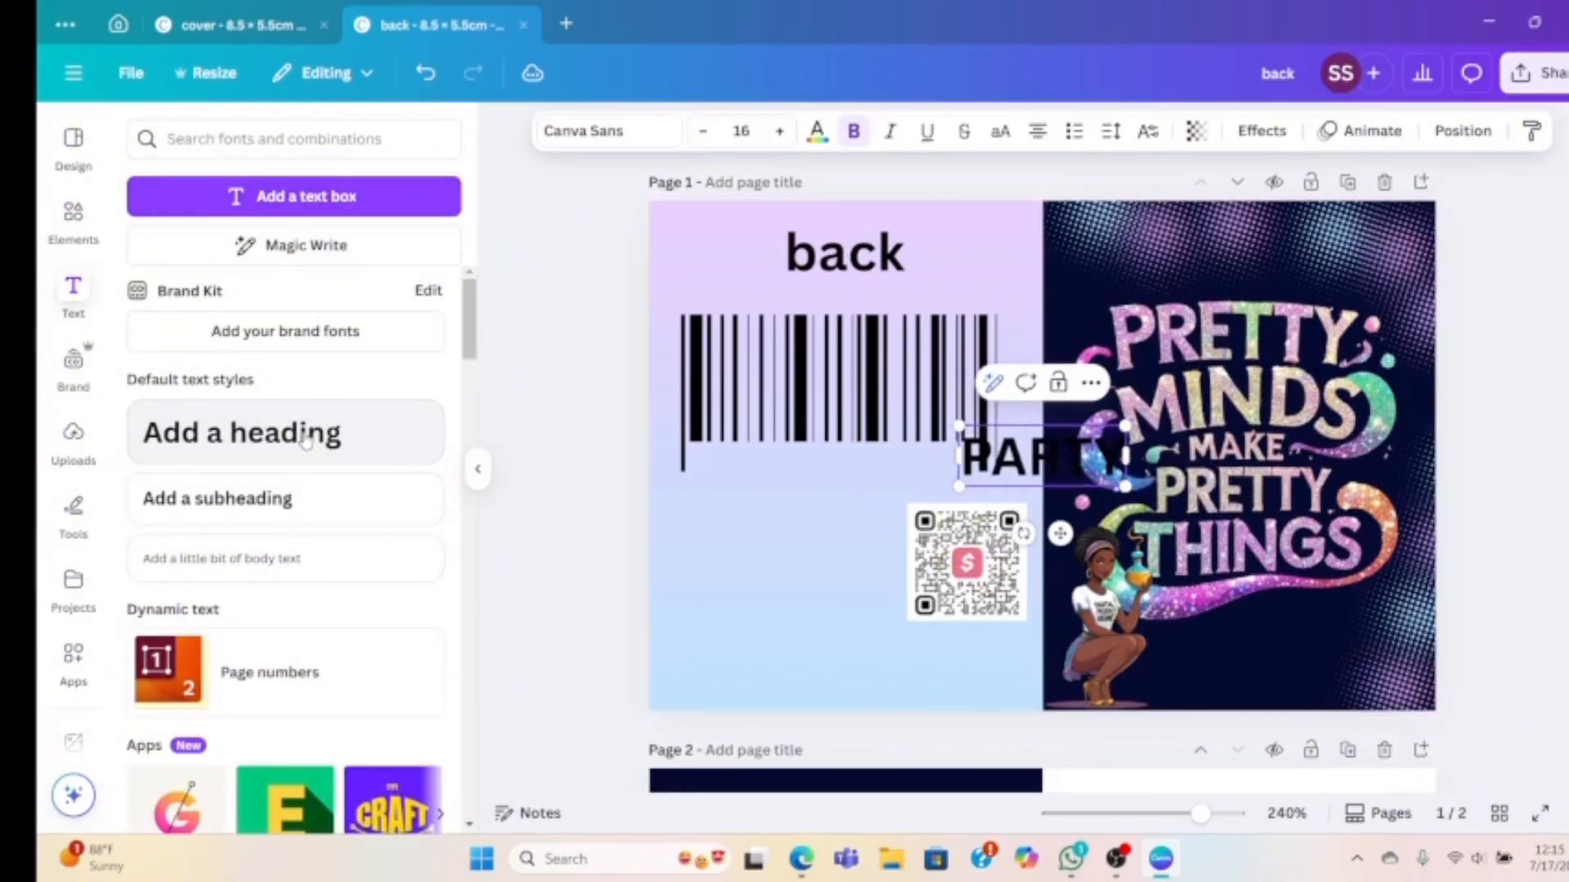
pyautogui.write(' FAVORS')
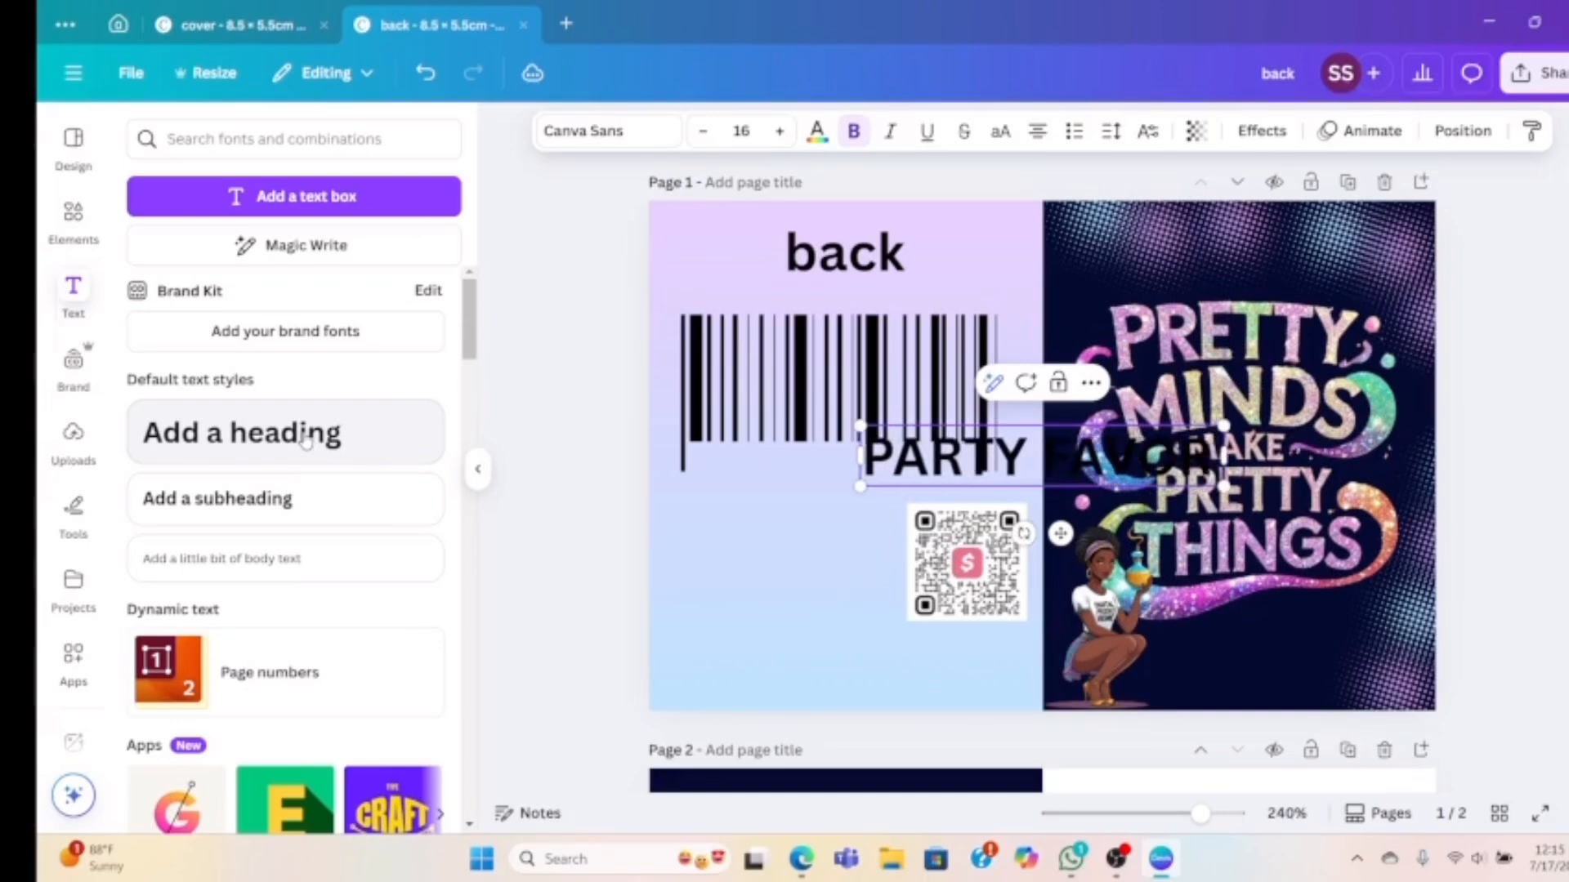
pyautogui.write('URU')
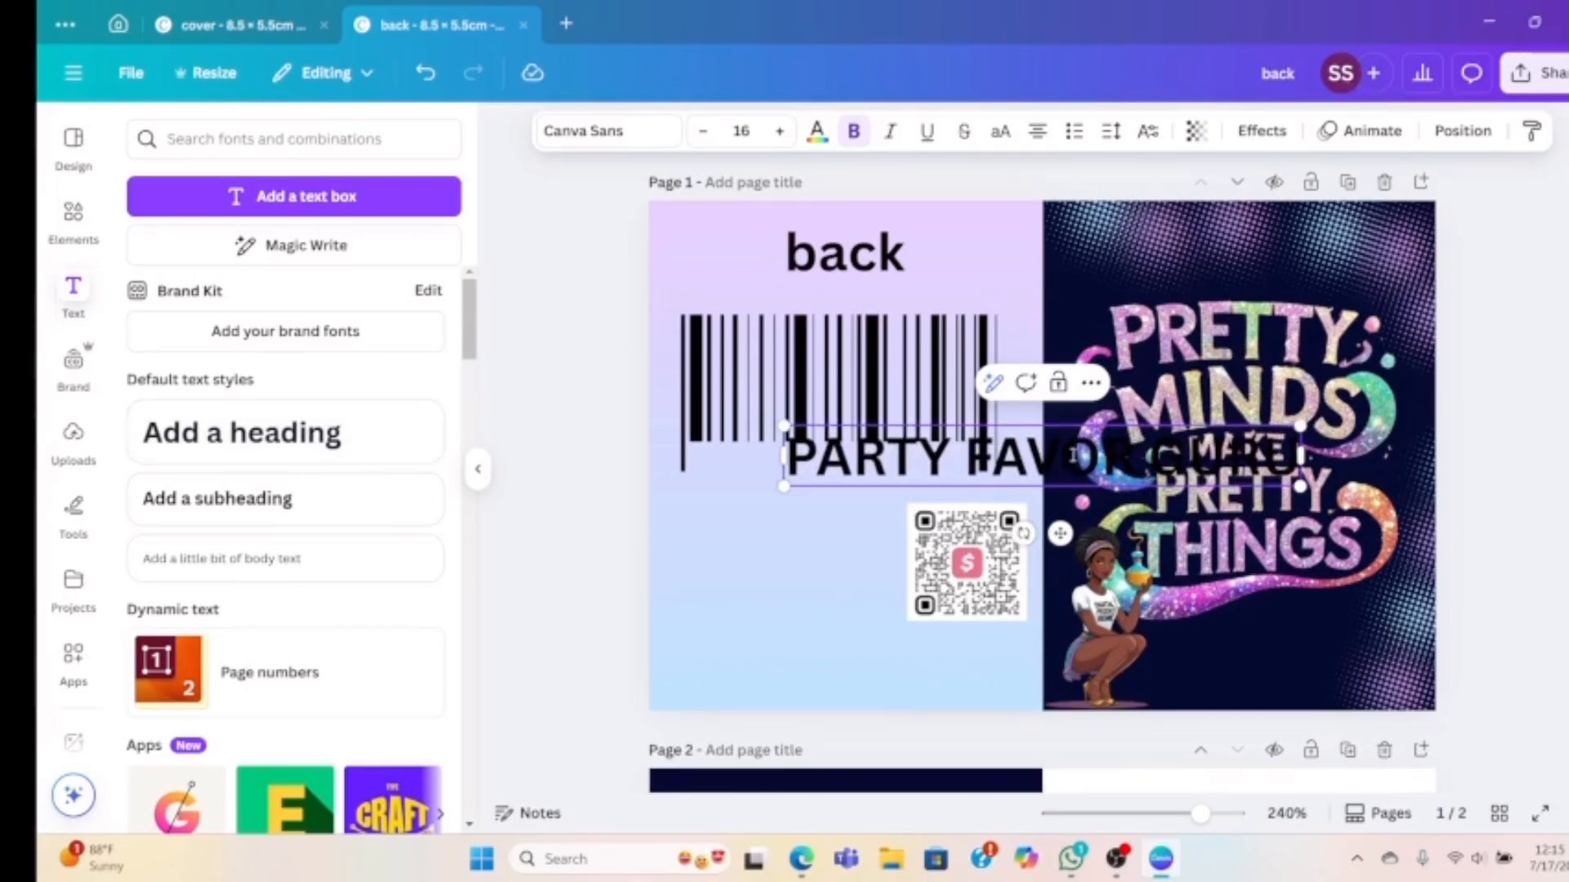
pyautogui.click(703, 131)
pyautogui.click(703, 131)
pyautogui.click(702, 132)
pyautogui.click(703, 132)
pyautogui.click(703, 132)
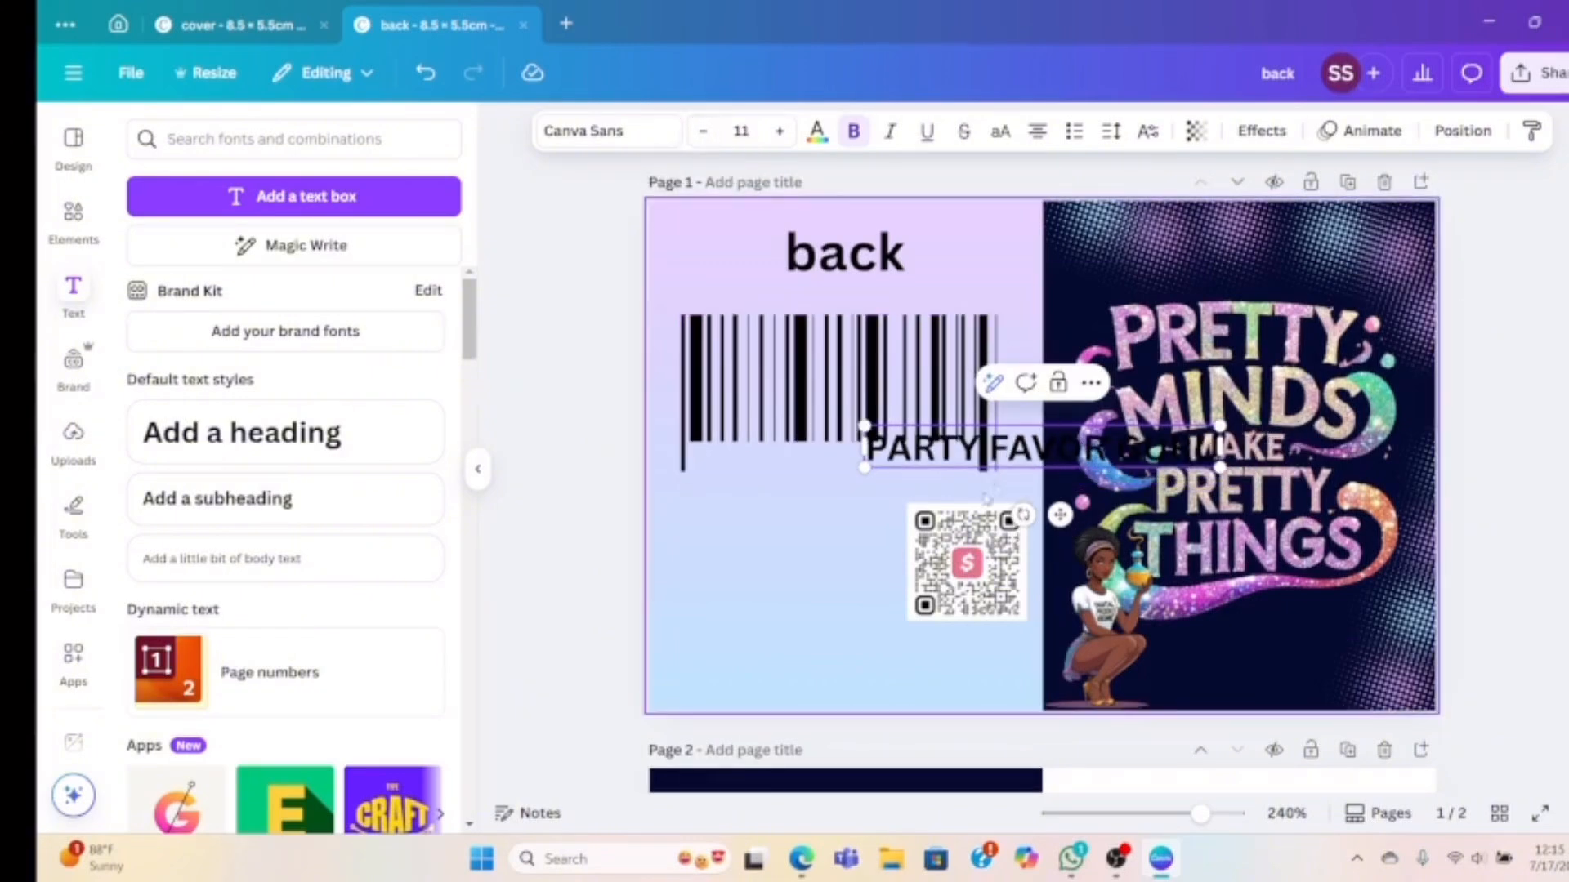
# Set the label to size 9, align it beneath the barcode, and widen its box slightly
pyautogui.click(988, 466)
pyautogui.moveTo(1021, 454); pyautogui.dragTo(842, 460)
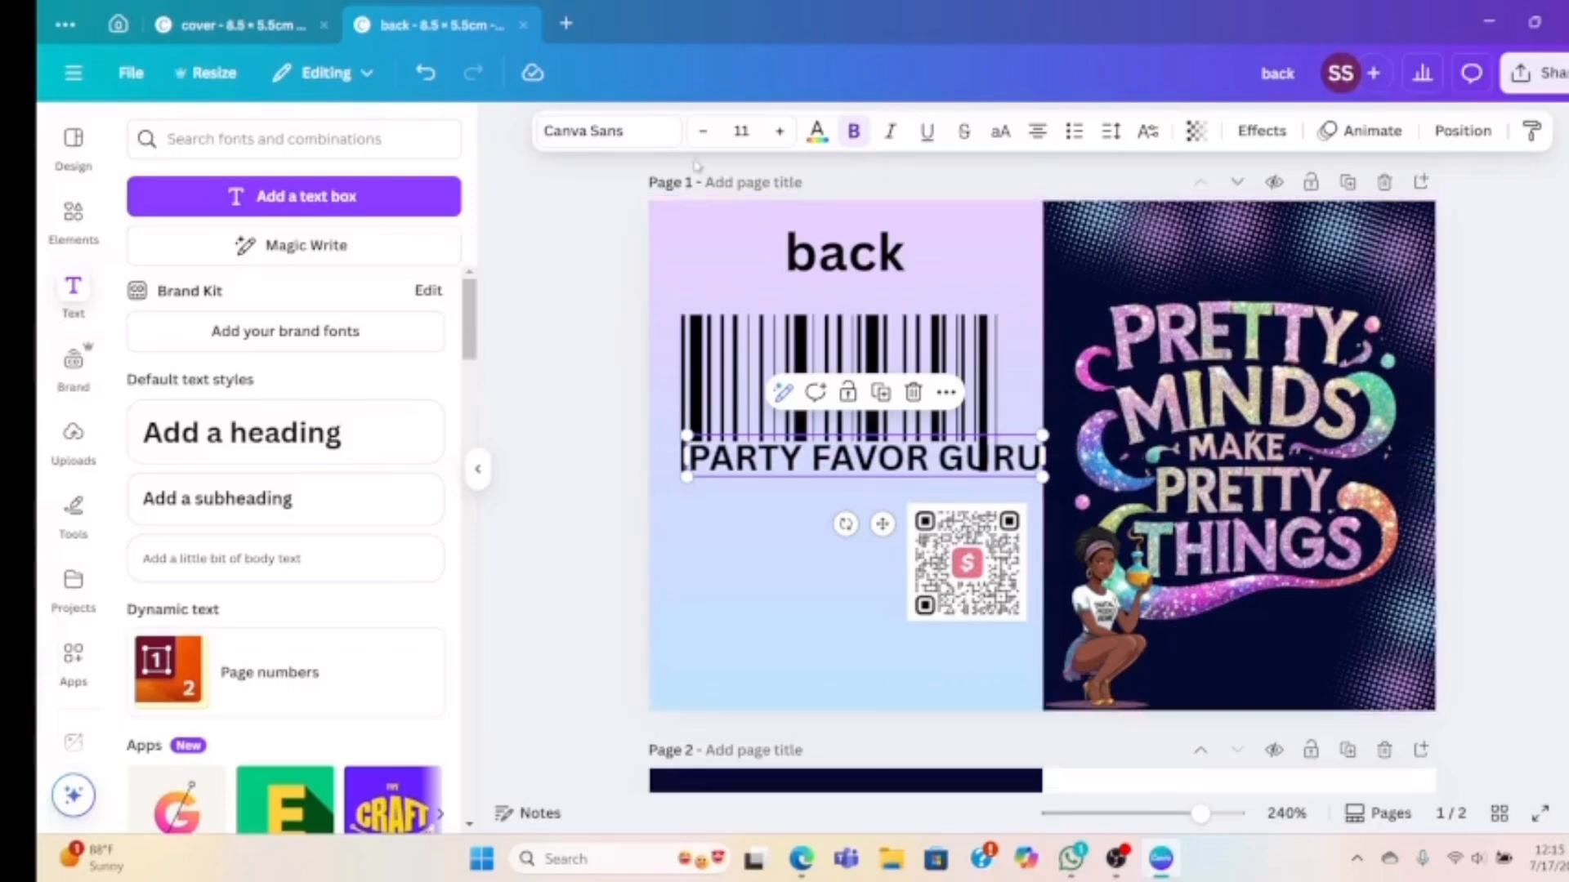
pyautogui.click(703, 133)
pyautogui.click(702, 133)
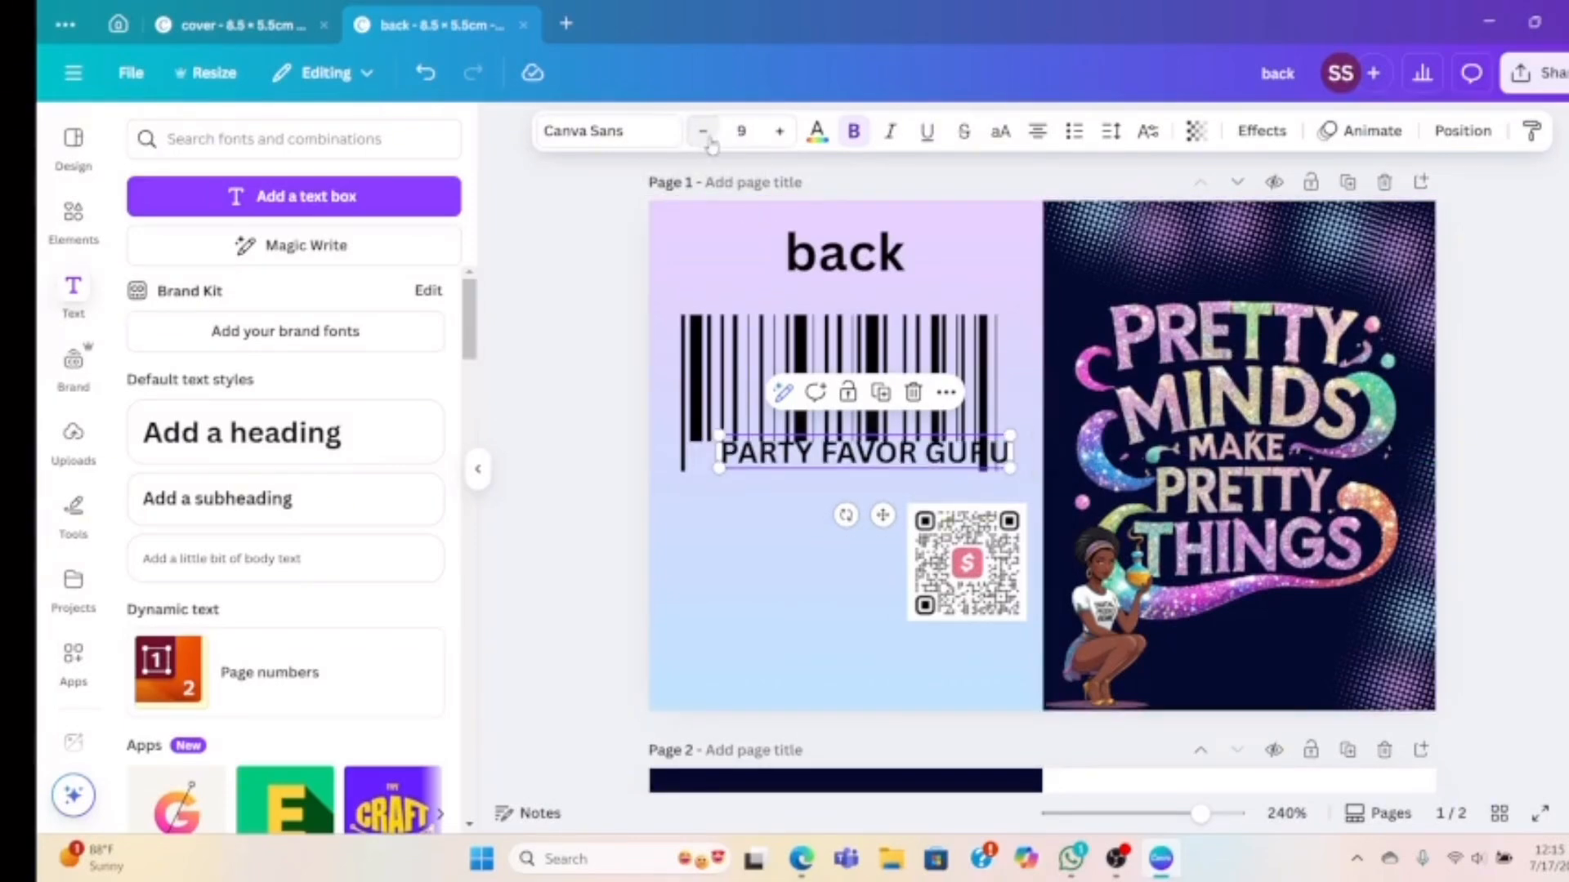
pyautogui.moveTo(899, 452); pyautogui.dragTo(868, 456)
pyautogui.moveTo(973, 455); pyautogui.dragTo(980, 455)
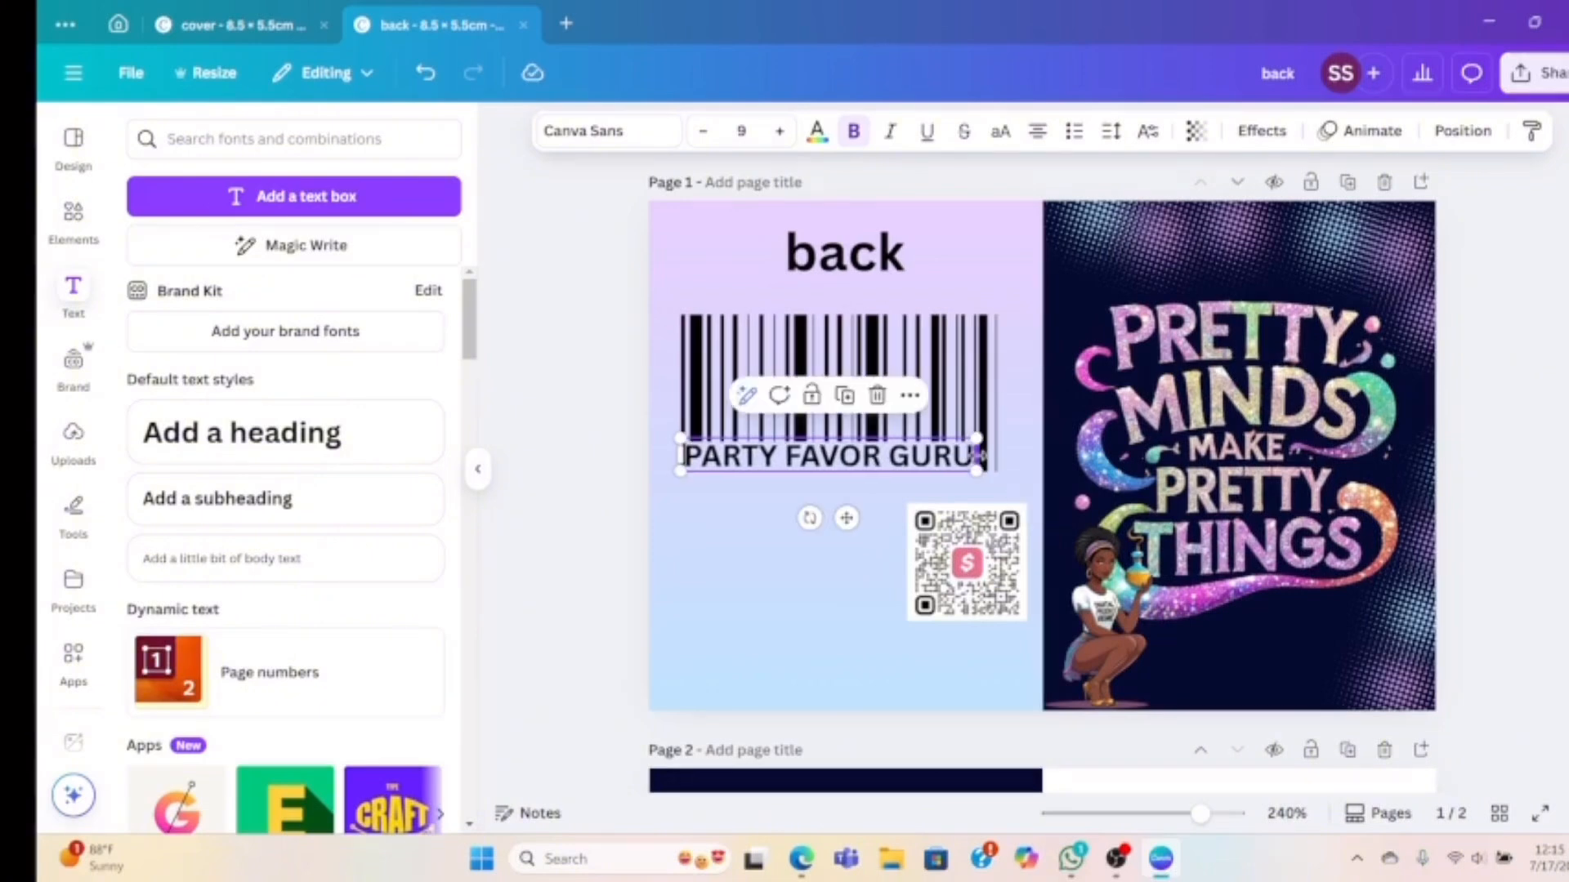
pyautogui.click(805, 606)
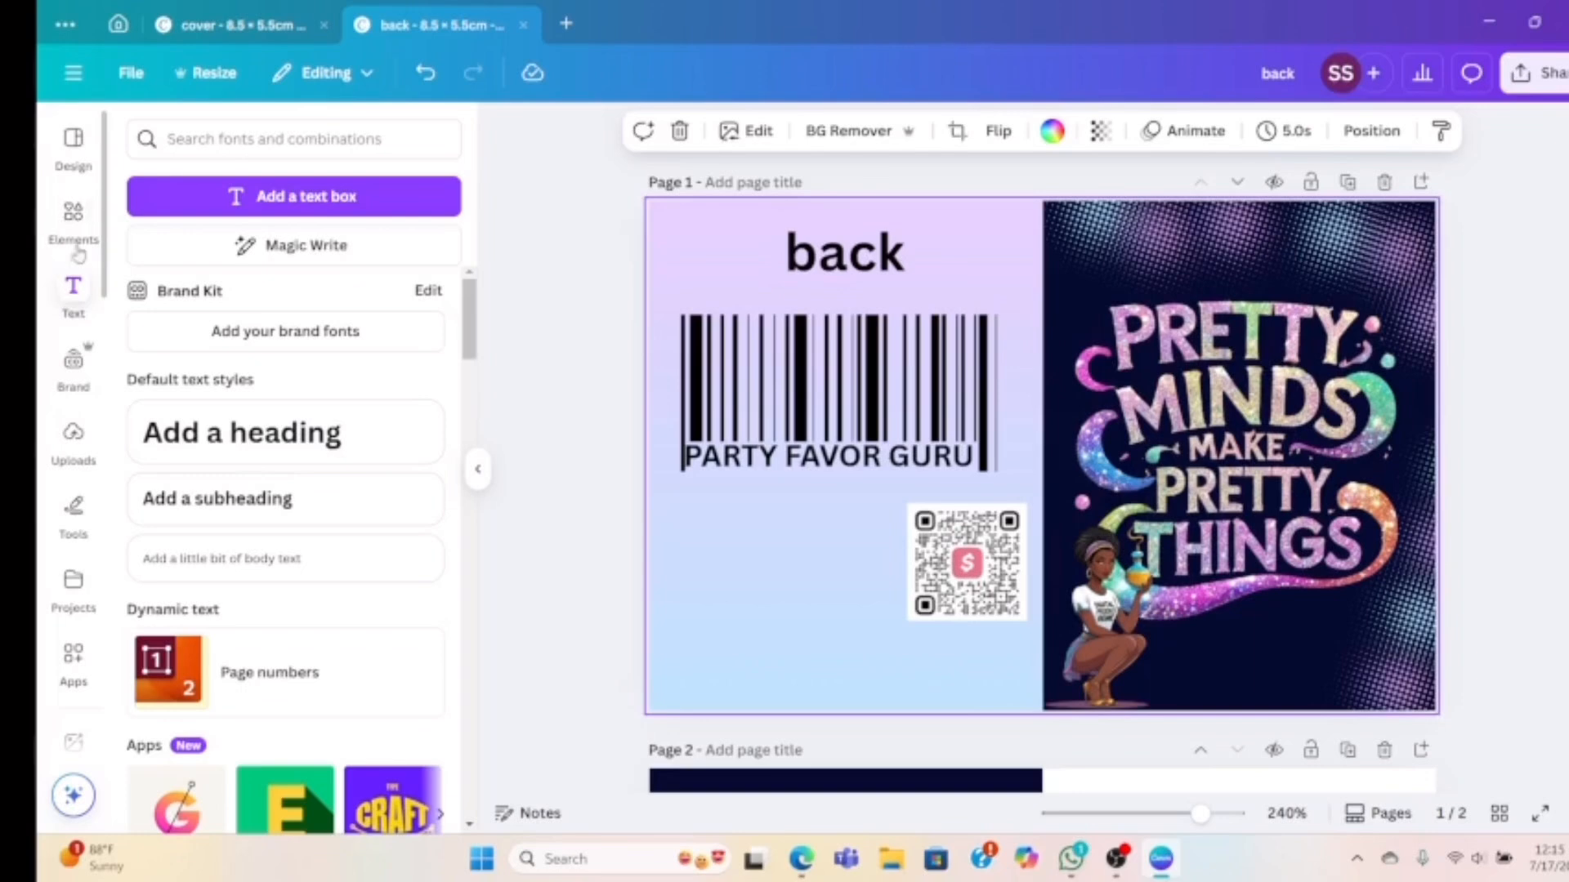
# Add the purple-cyan gradient square and flatten it into a short thin bar
pyautogui.click(73, 209)
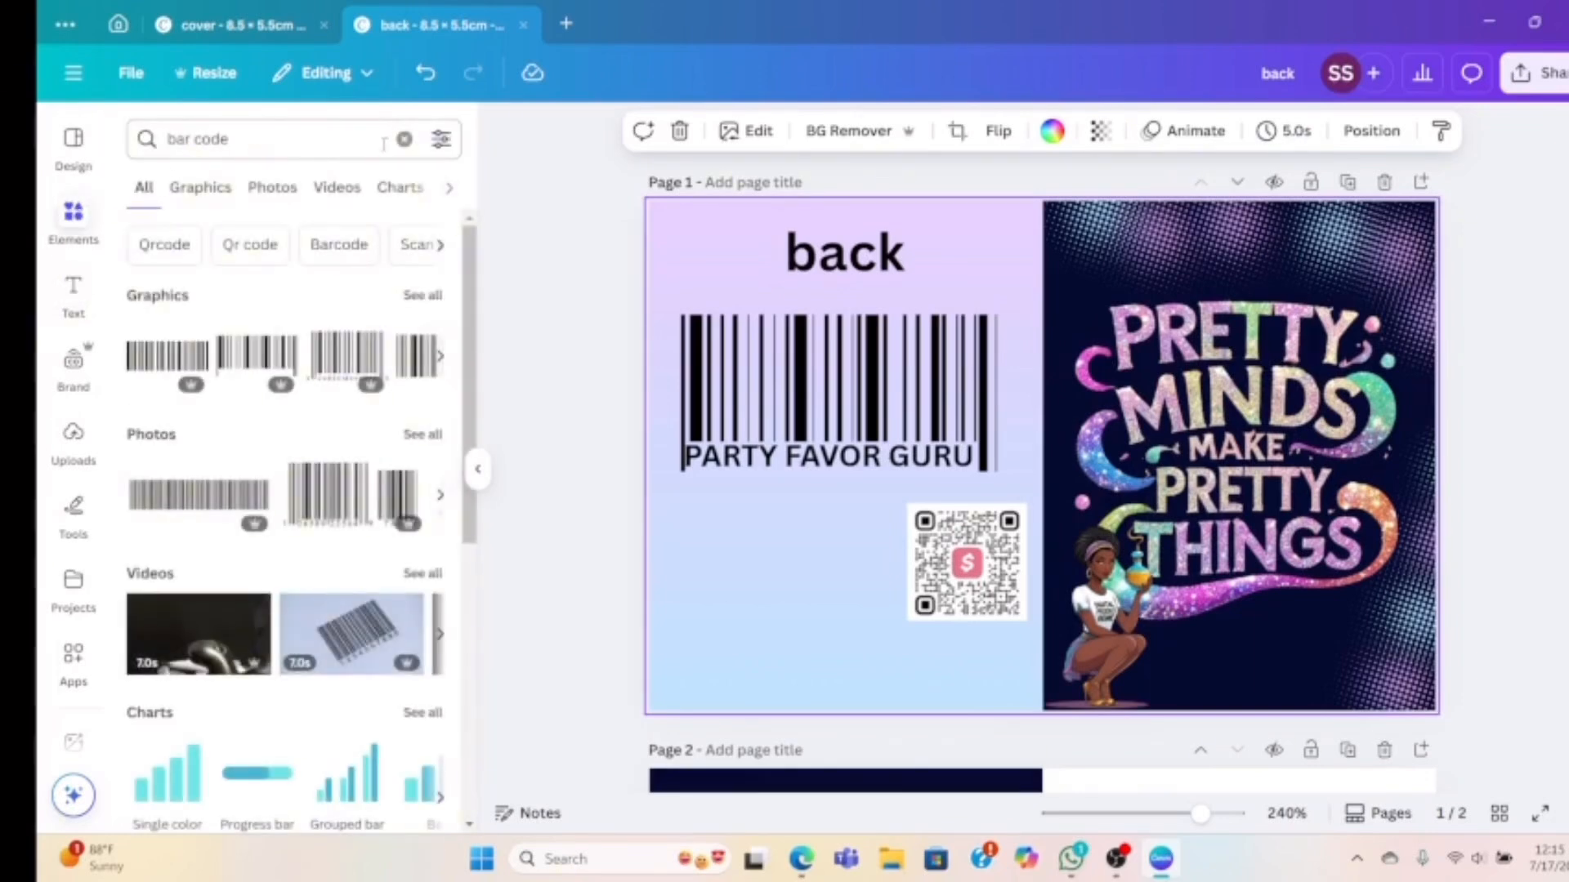
pyautogui.click(405, 139)
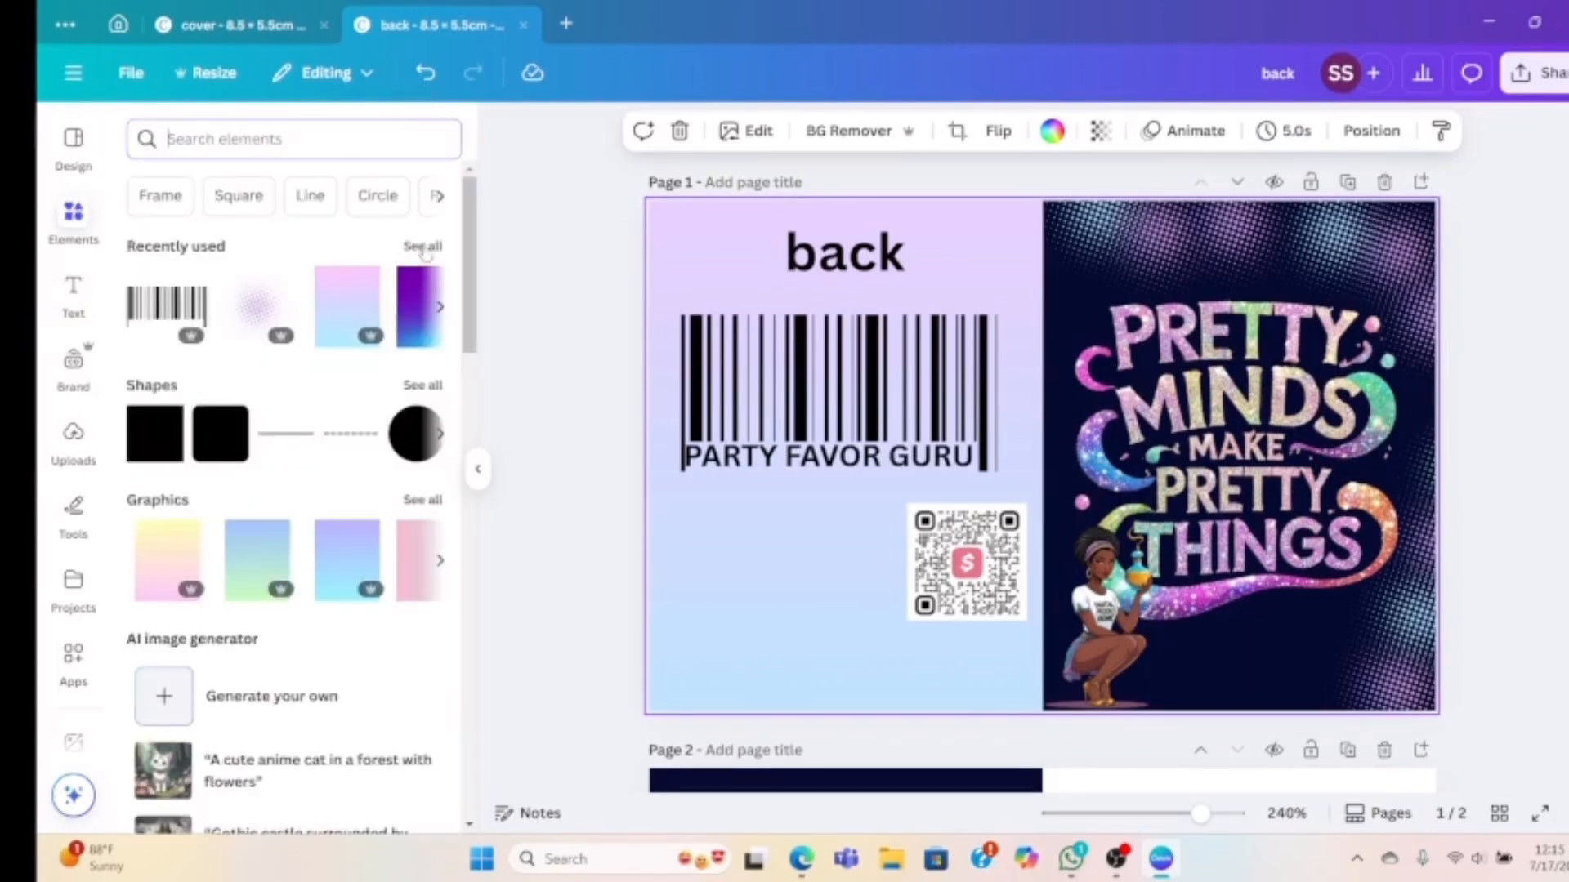
pyautogui.click(411, 320)
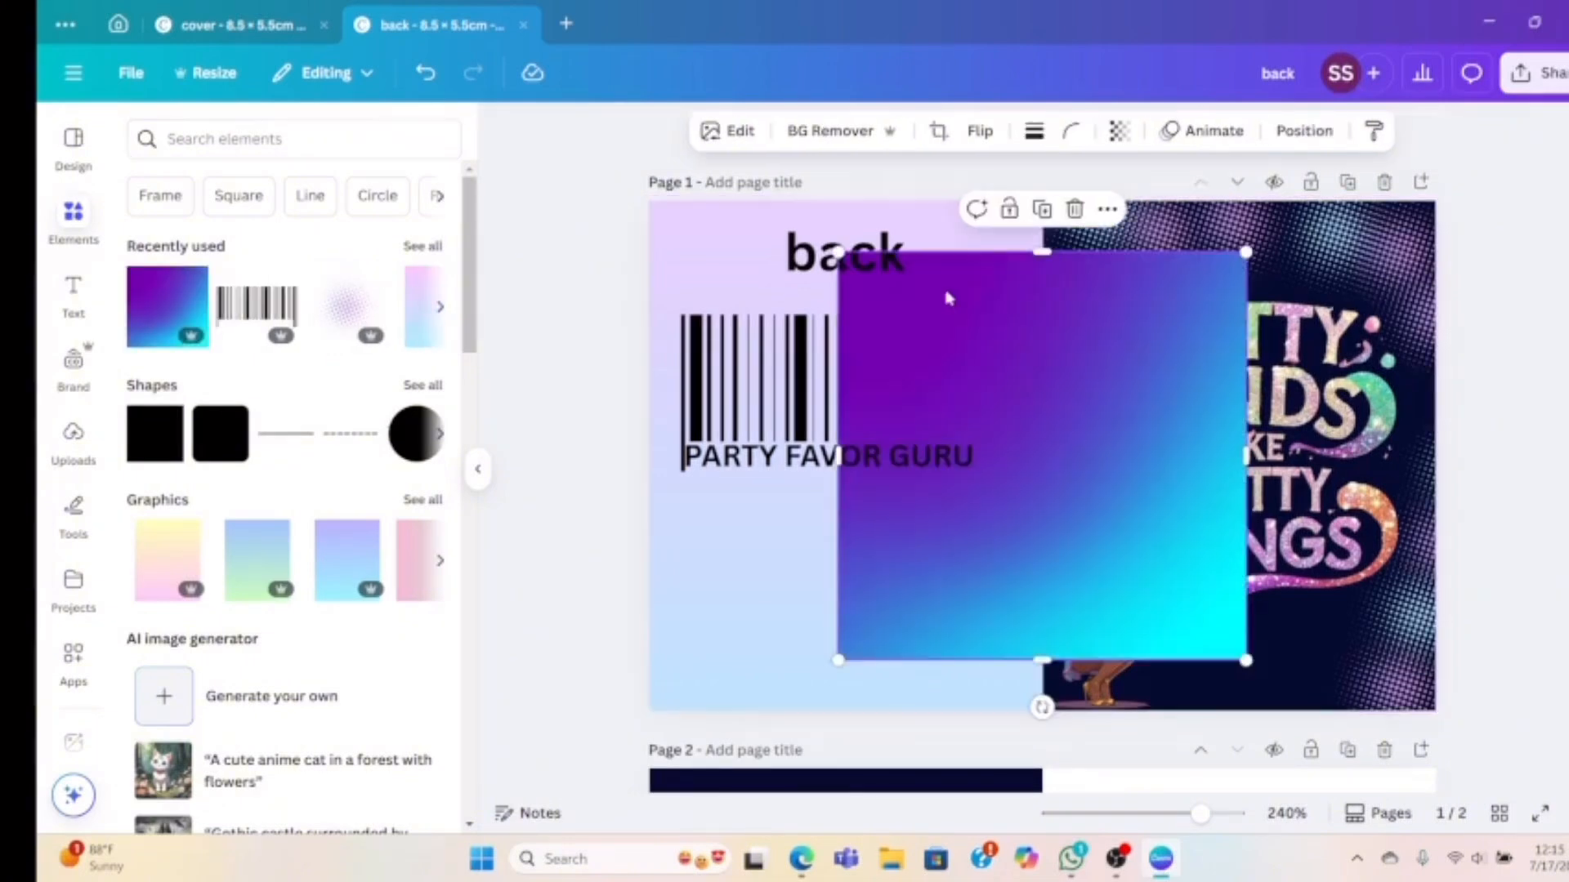
pyautogui.moveTo(1036, 255); pyautogui.dragTo(1048, 623)
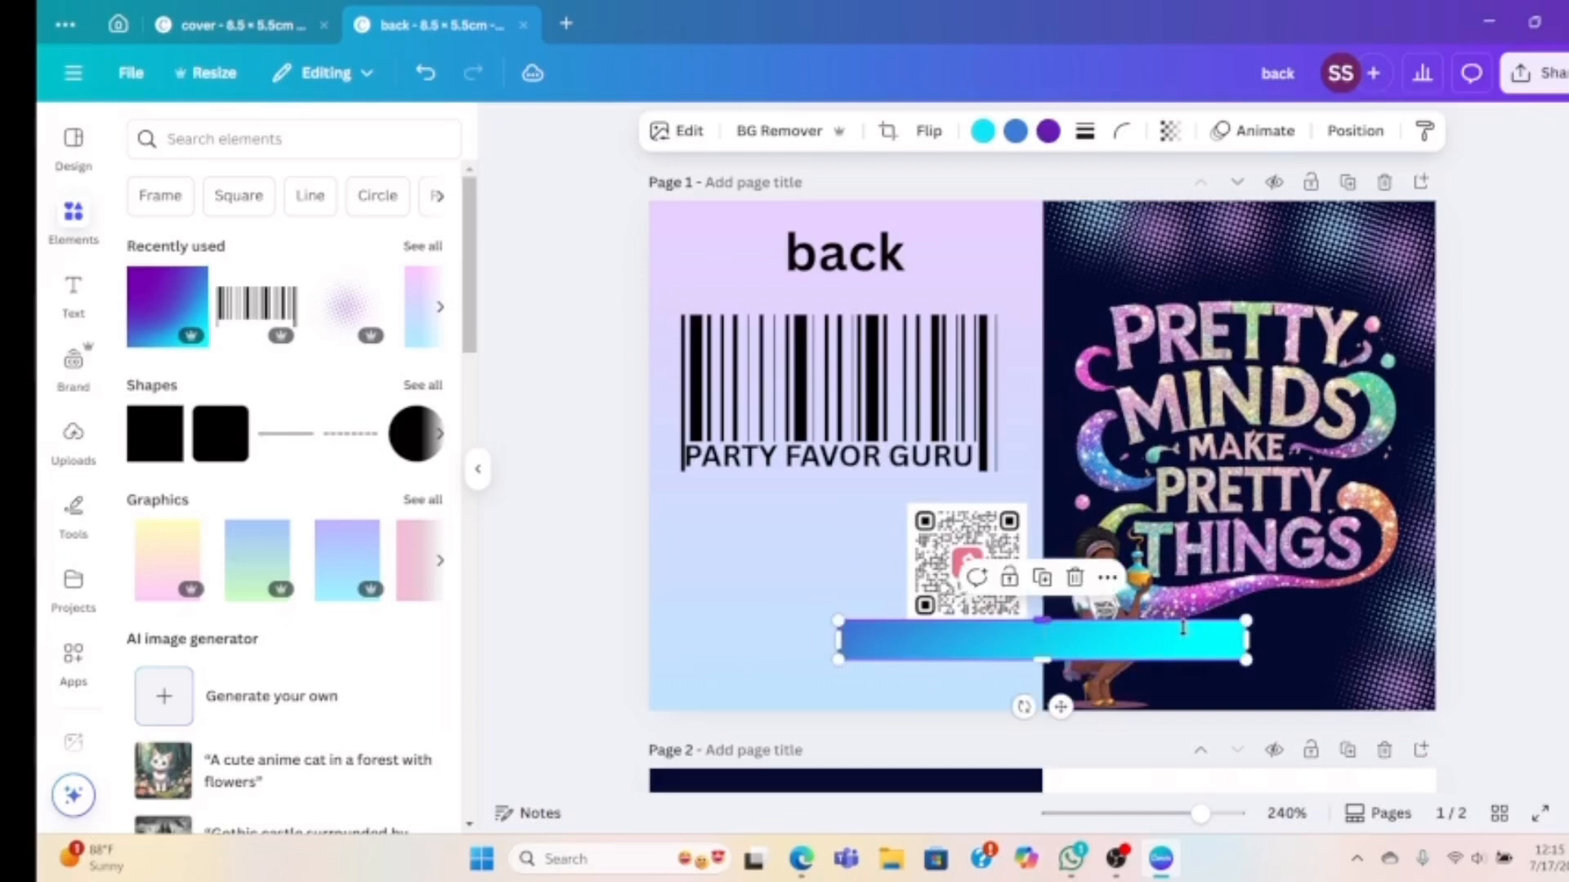
pyautogui.moveTo(1247, 640); pyautogui.dragTo(1107, 639)
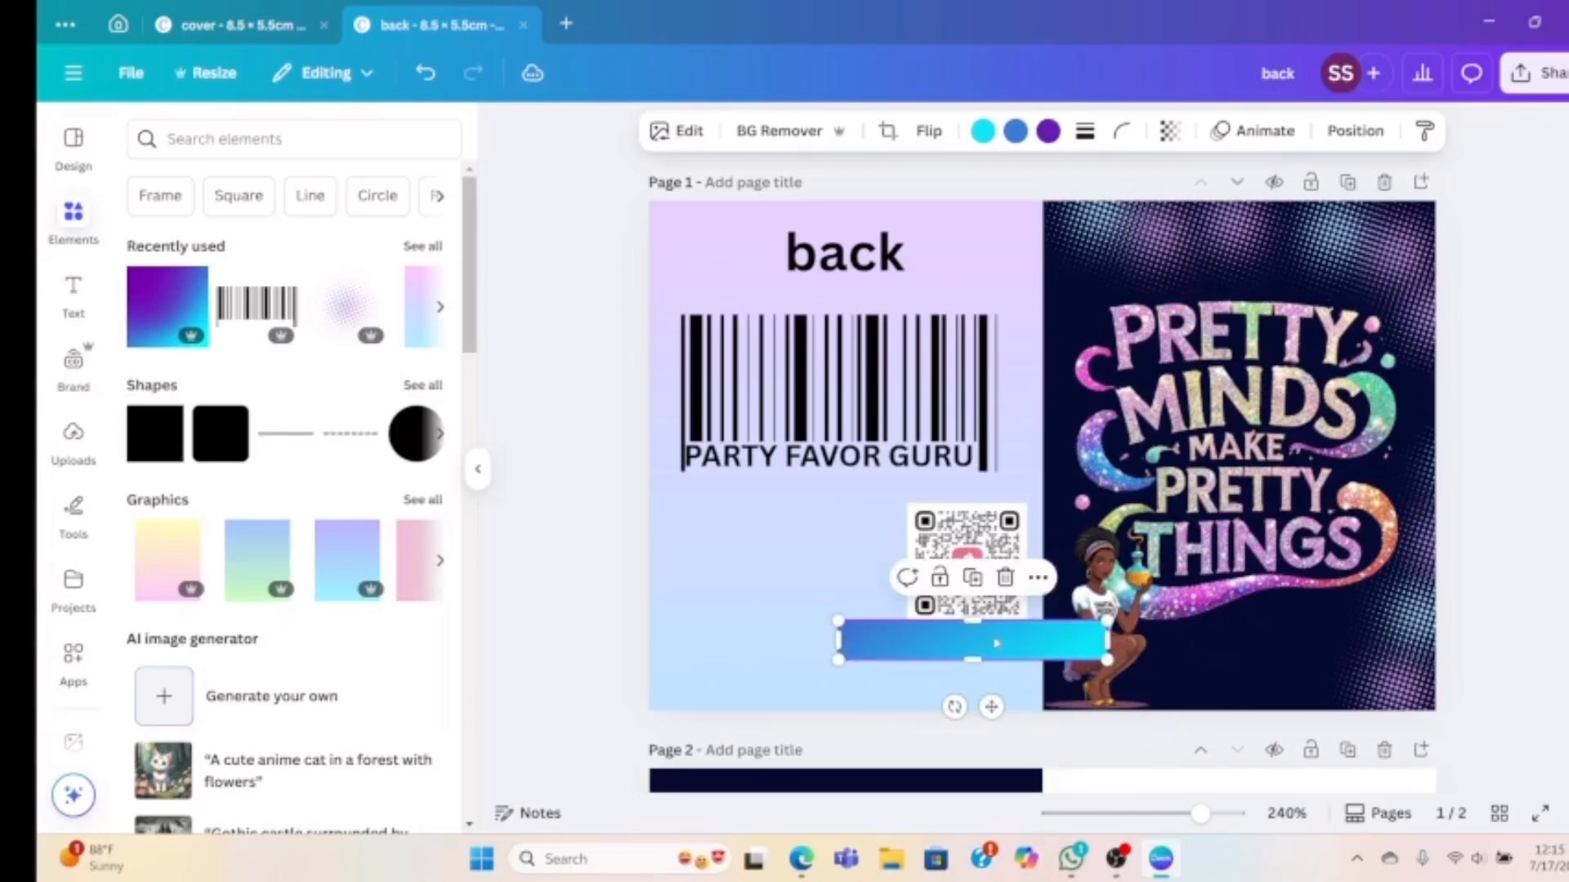
# Fit the gradient bar to about 3.12 × 0.29 cm under the label and send it backward
pyautogui.moveTo(997, 645); pyautogui.dragTo(855, 472)
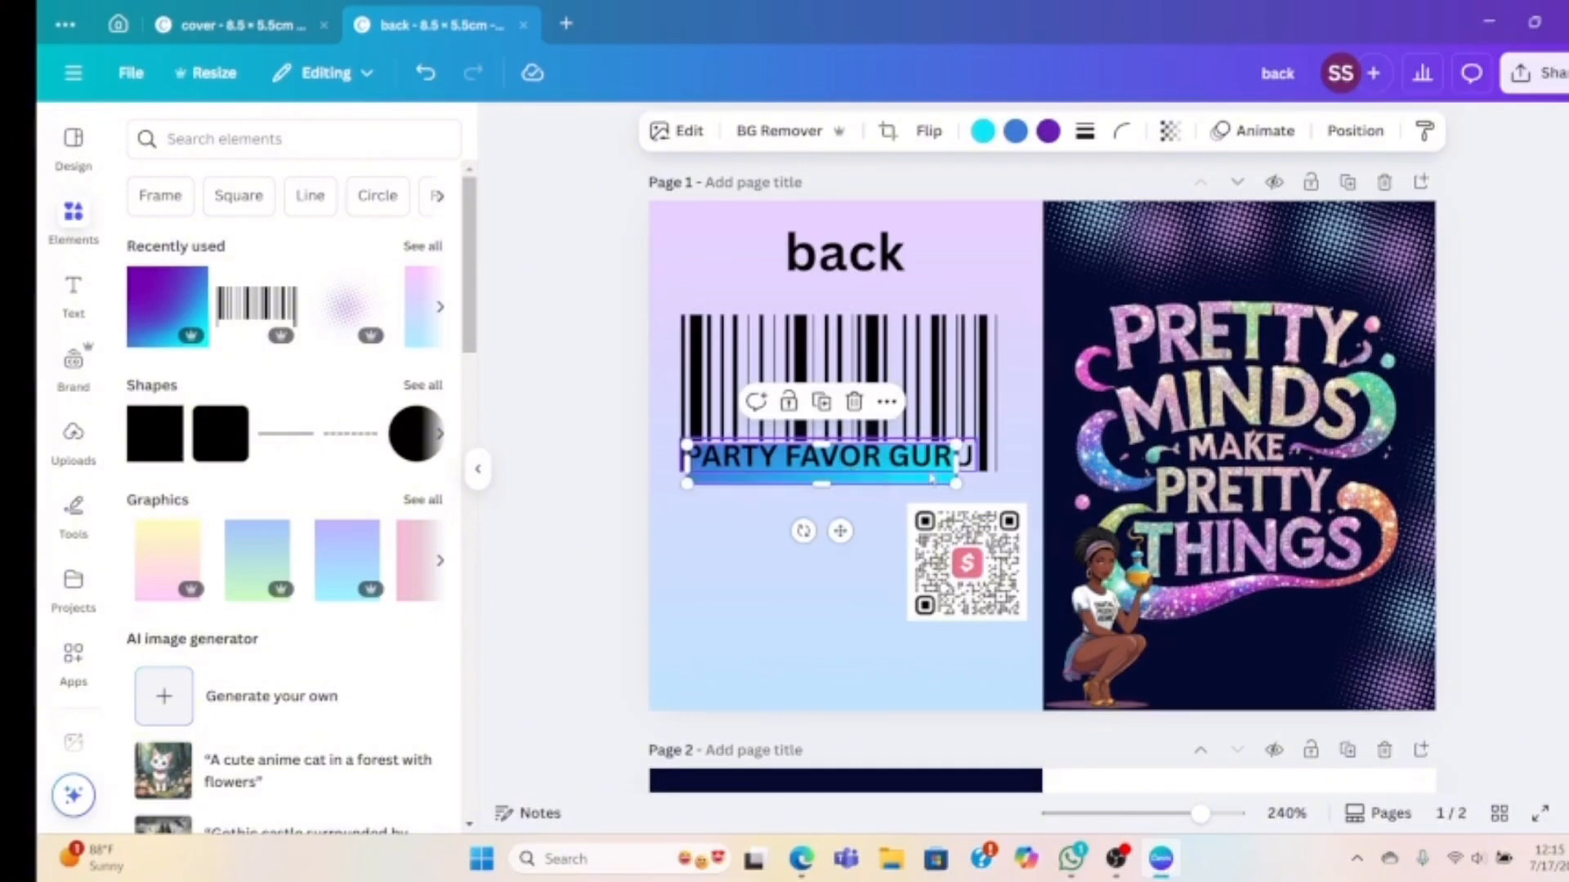
pyautogui.moveTo(956, 463); pyautogui.dragTo(978, 464)
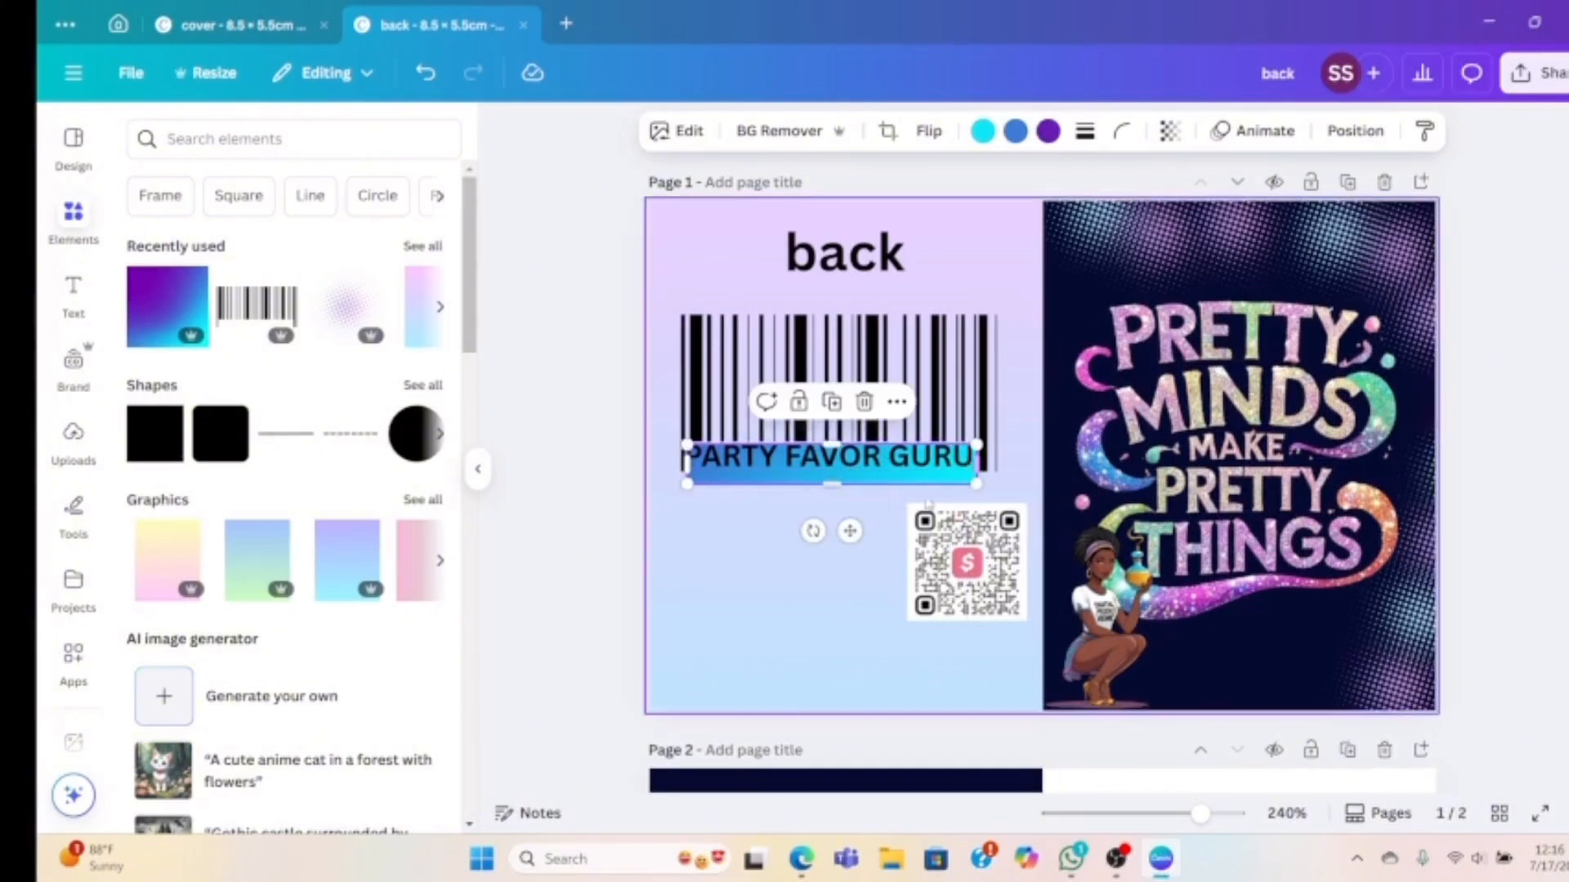
pyautogui.moveTo(832, 485); pyautogui.dragTo(833, 474)
pyautogui.click(1354, 131)
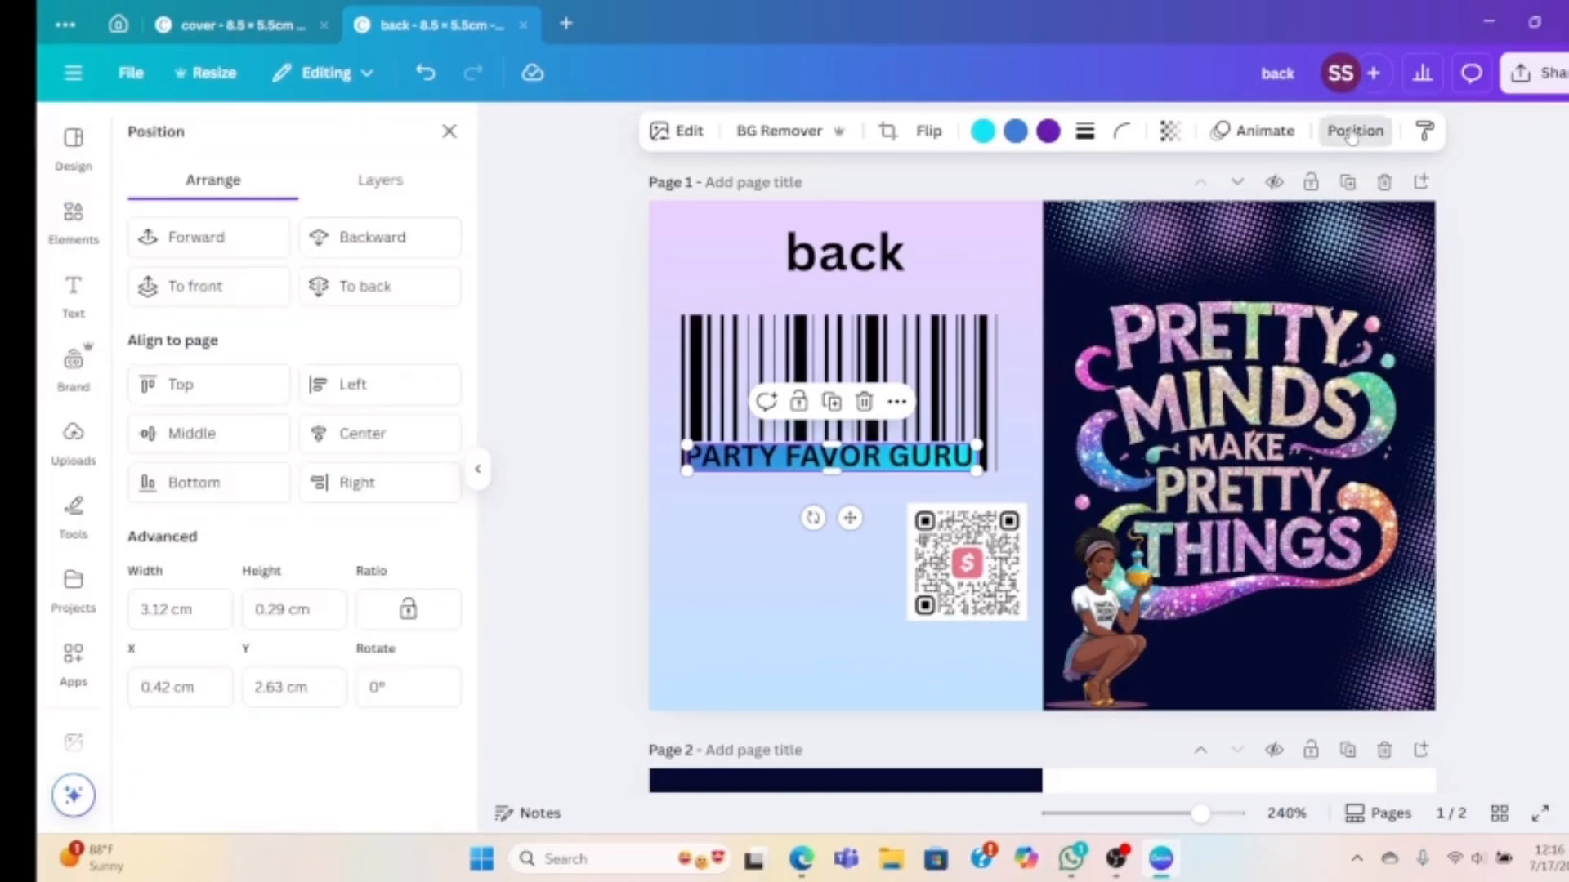
pyautogui.click(392, 249)
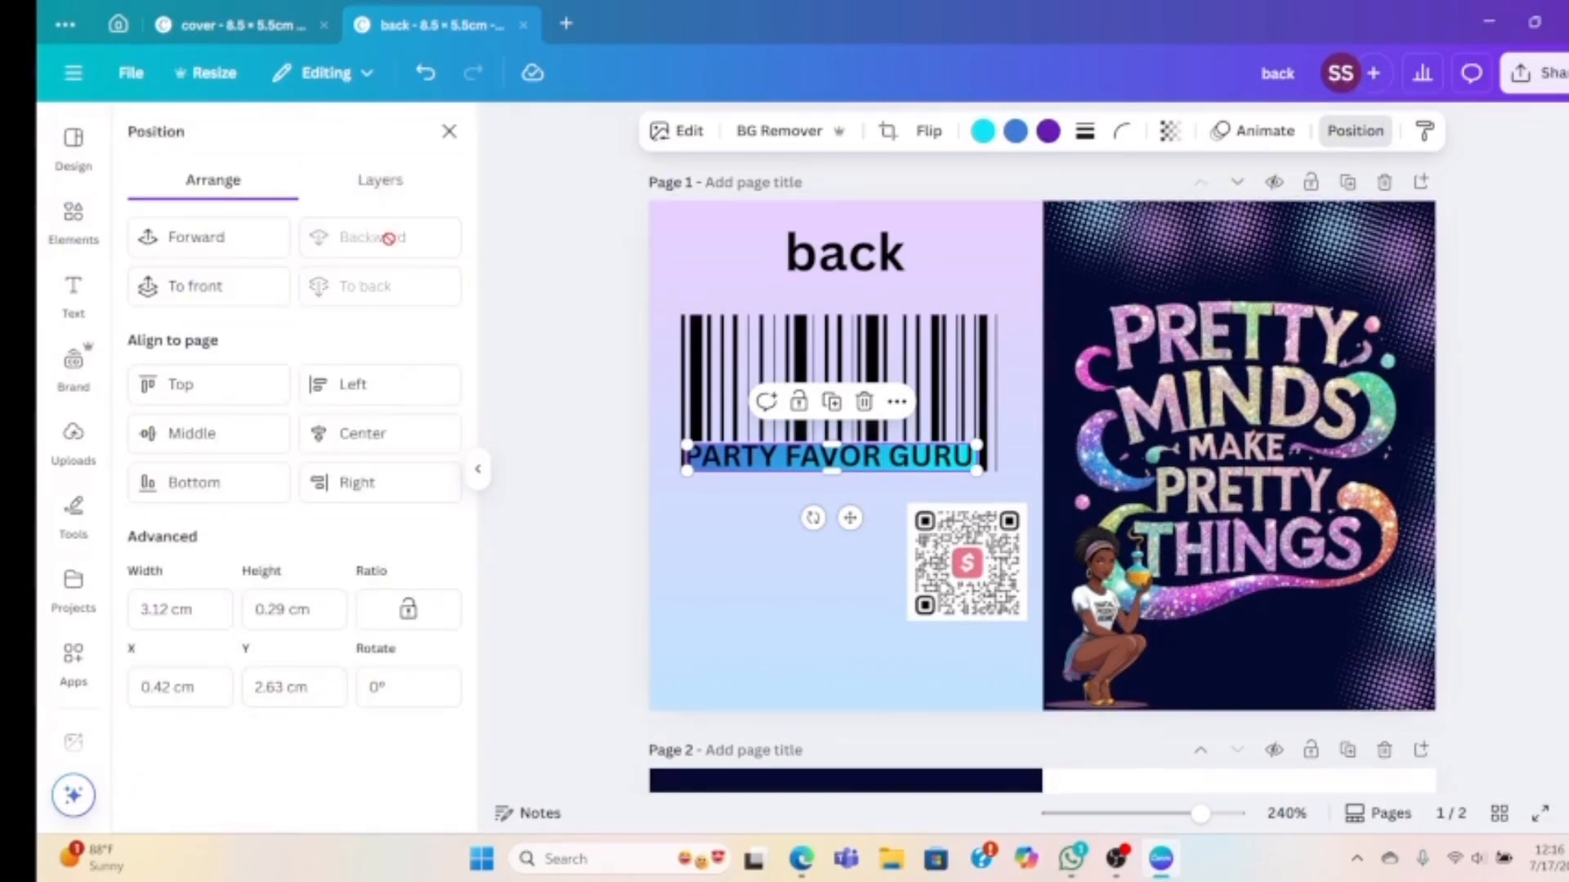
# Color the PARTY FAVOR GURU text purple
pyautogui.click(780, 558)
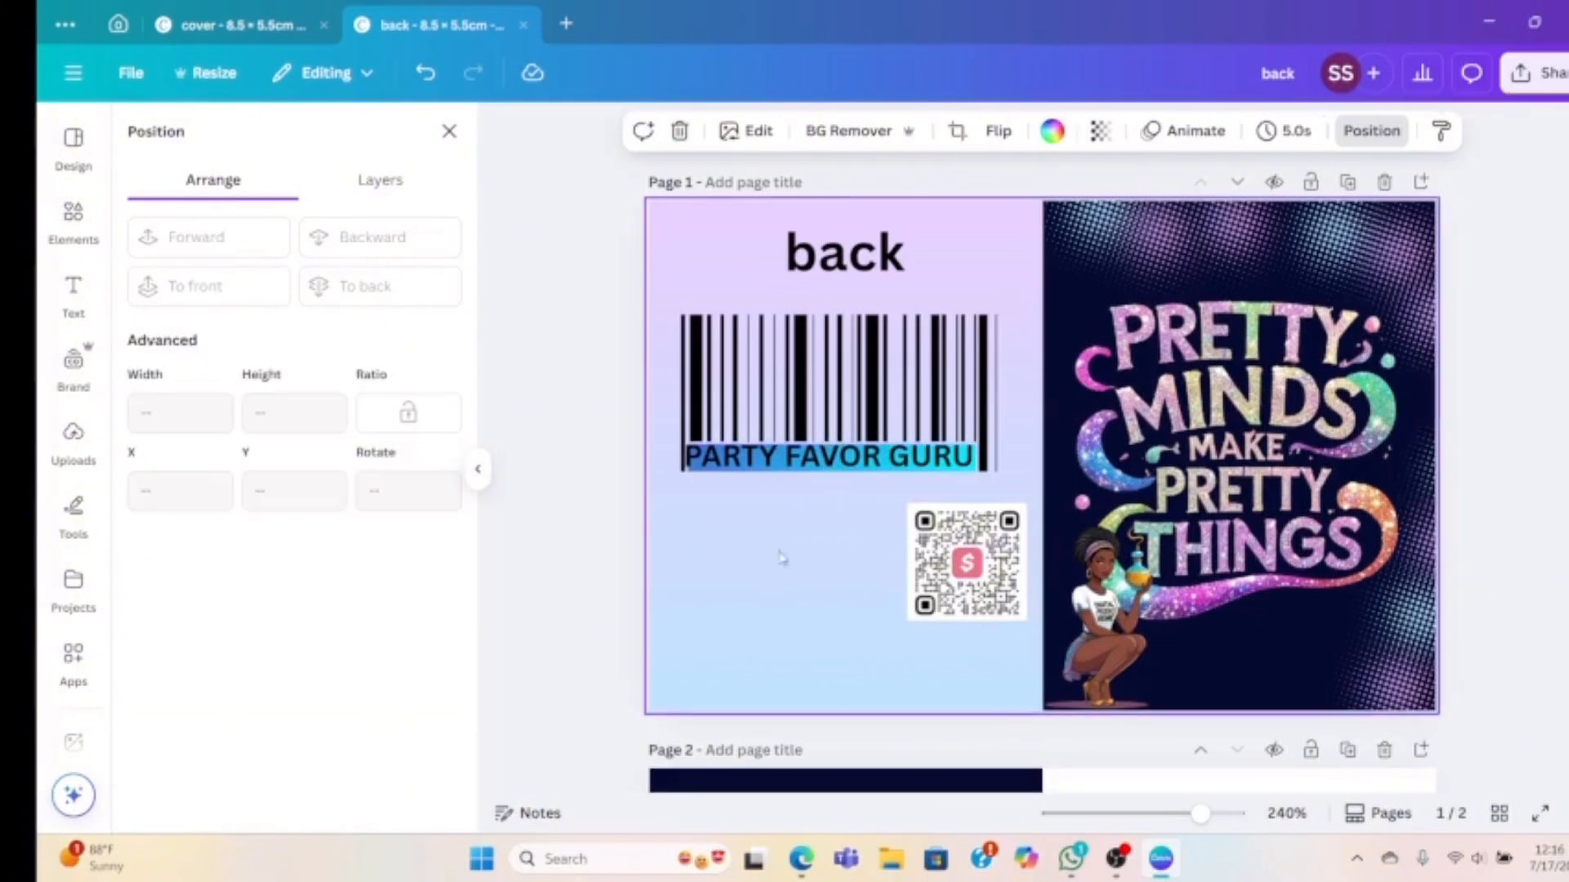
pyautogui.click(782, 461)
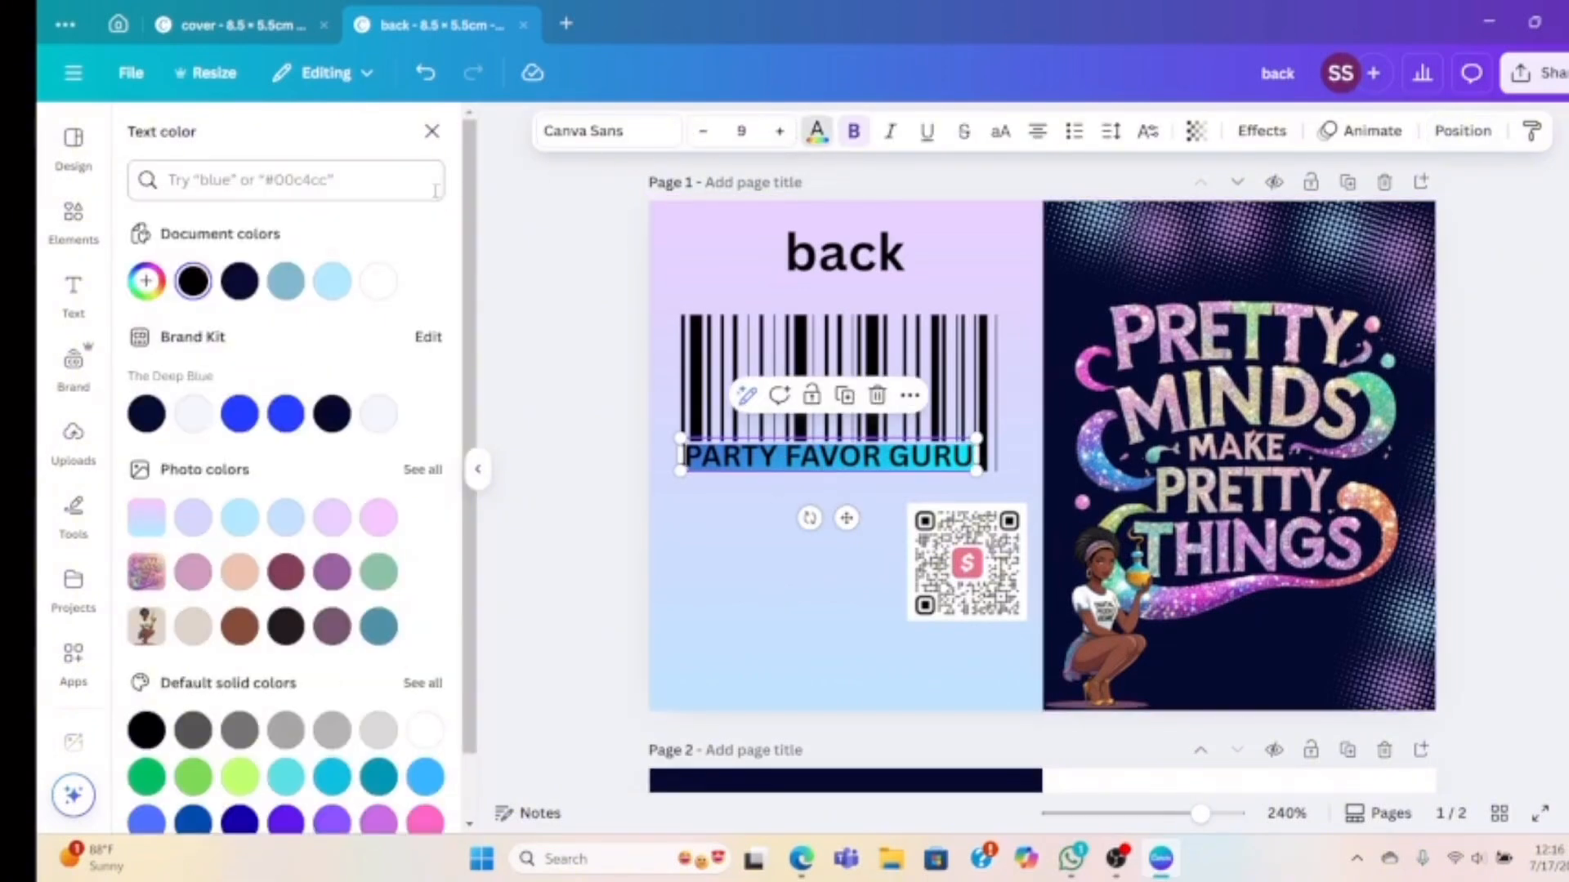
pyautogui.click(332, 573)
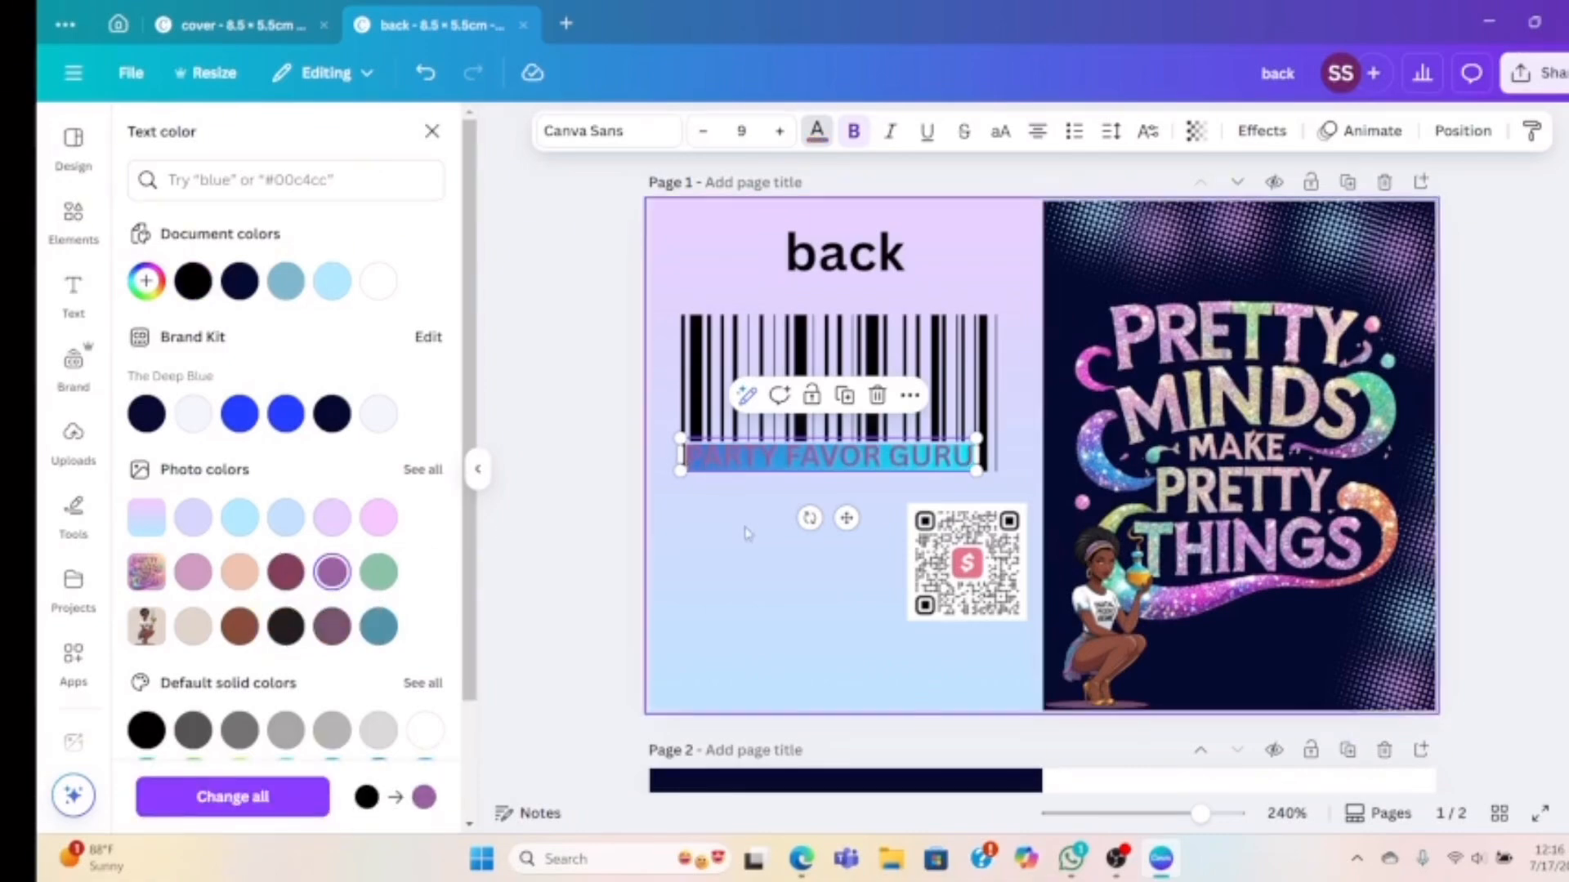
pyautogui.click(750, 574)
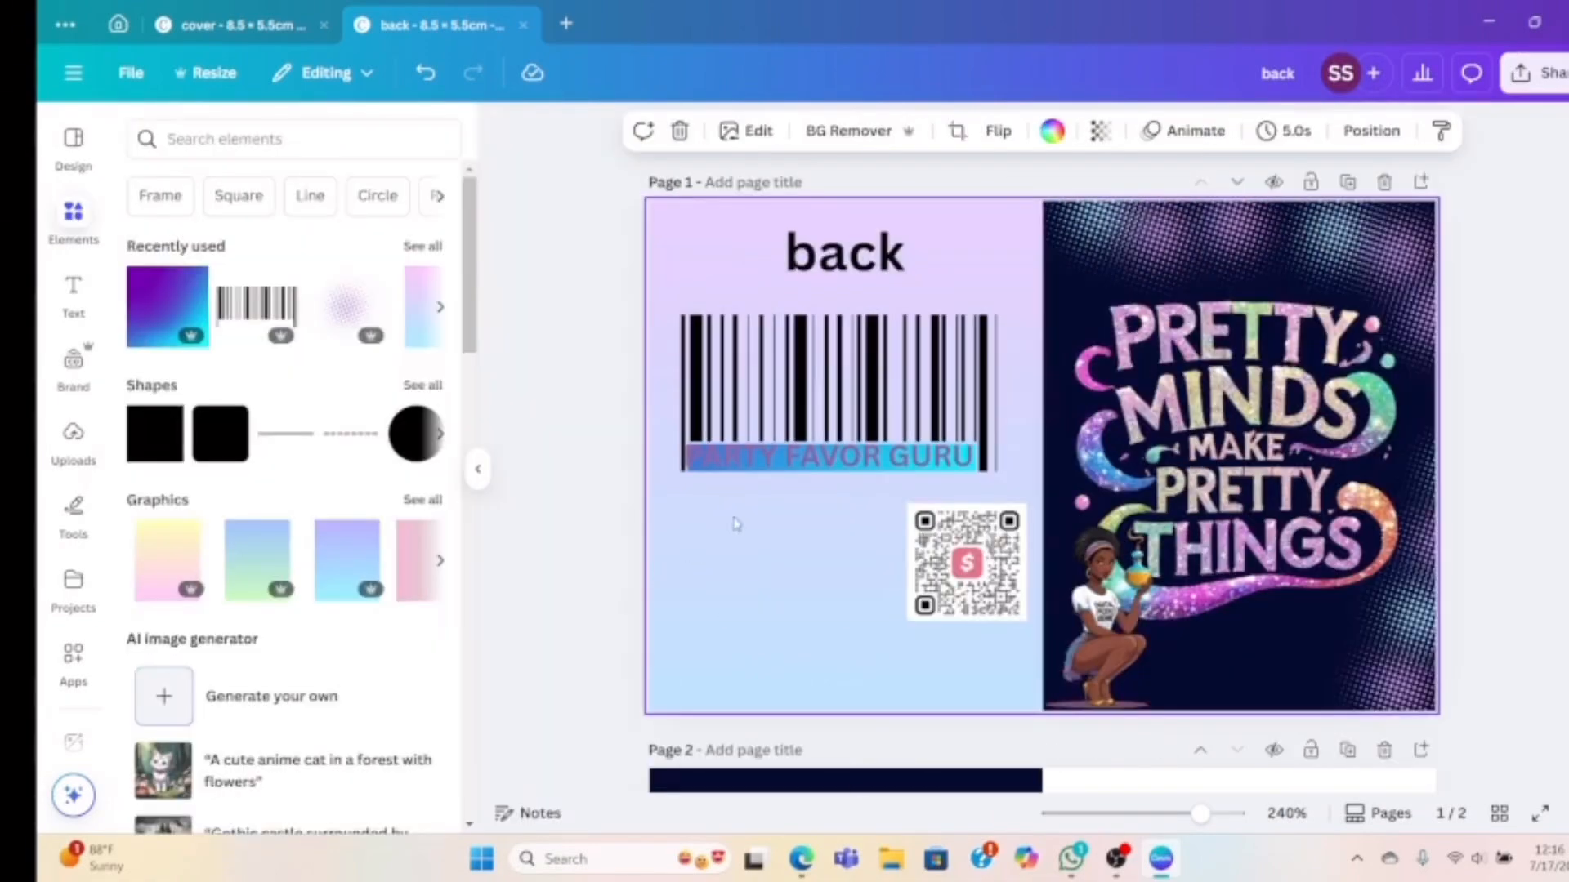
# Reduce the PARTY FAVOR GURU text from size 9 to 8
pyautogui.click(764, 466)
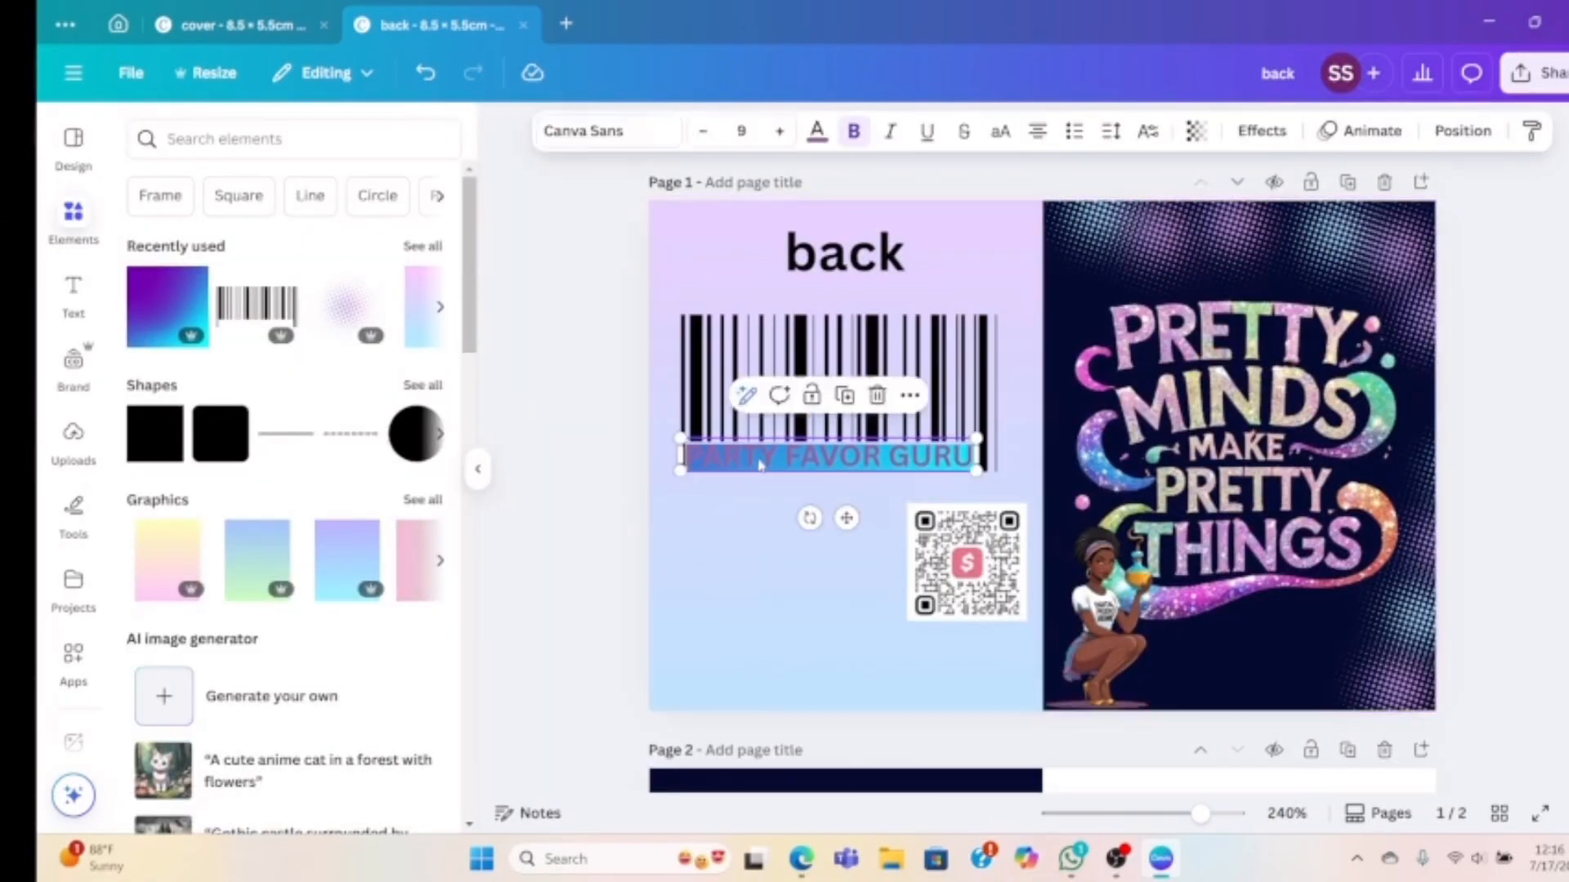
pyautogui.click(696, 133)
pyautogui.click(821, 459)
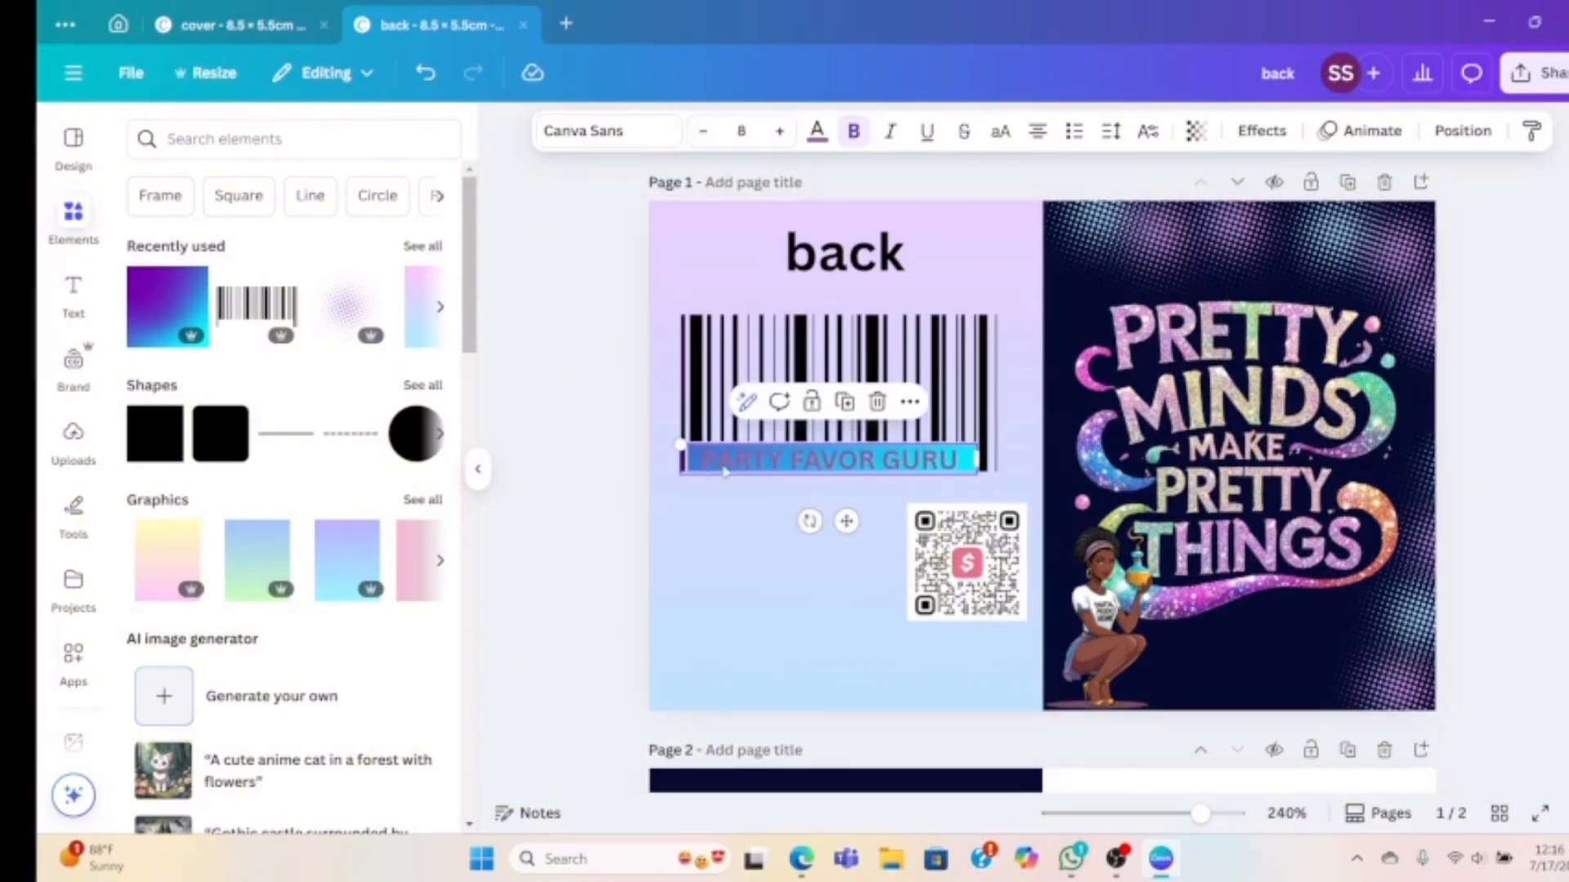
pyautogui.click(694, 543)
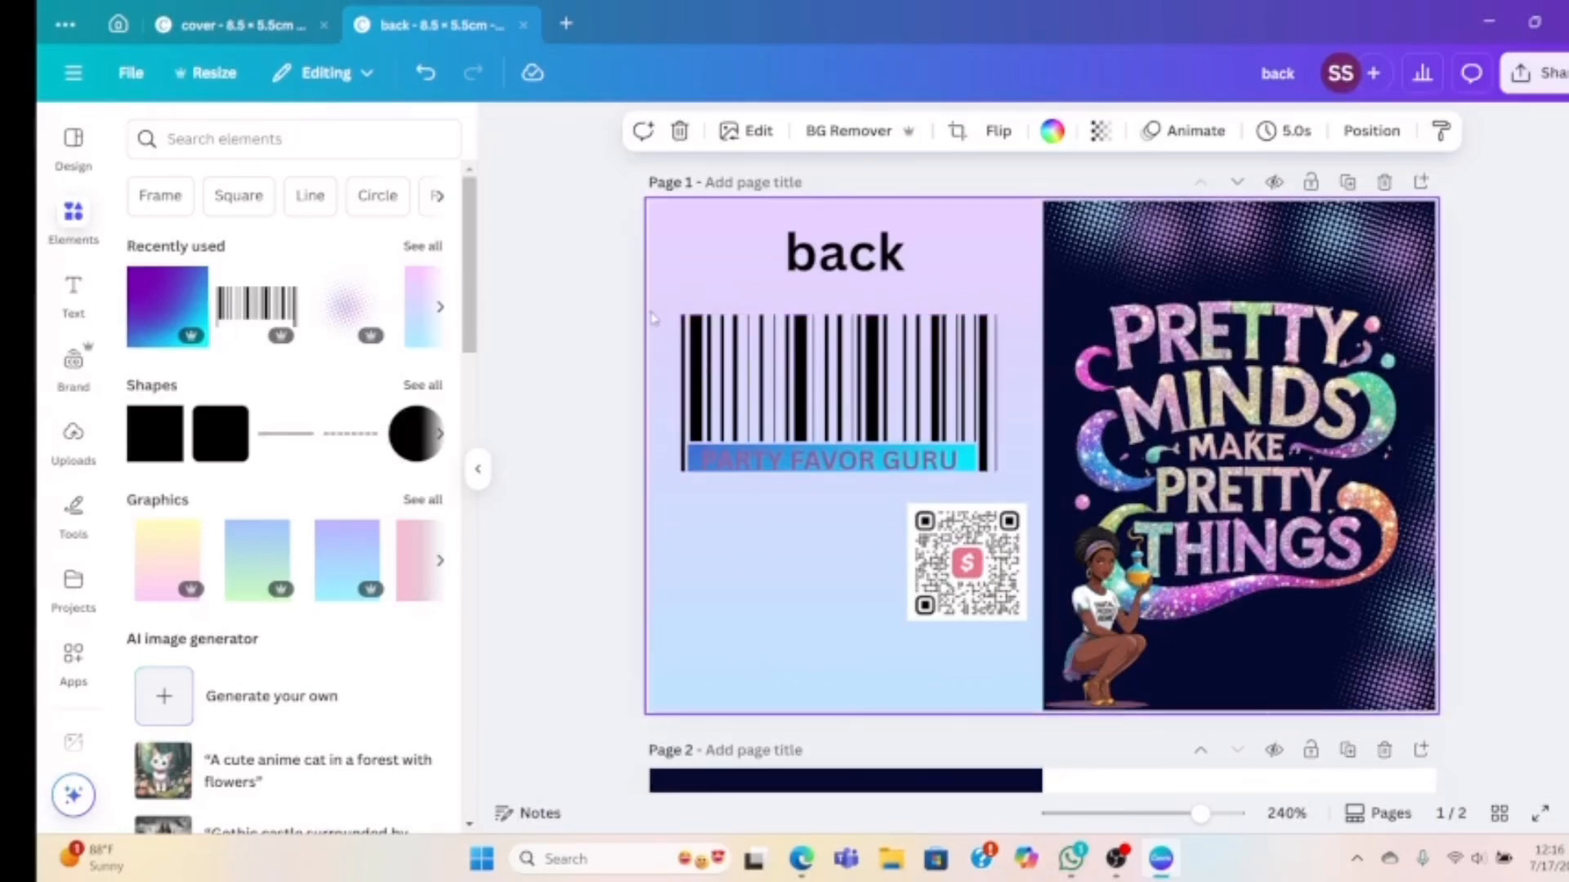
# Change the barcode's color to Gray lavender purple
pyautogui.click(724, 317)
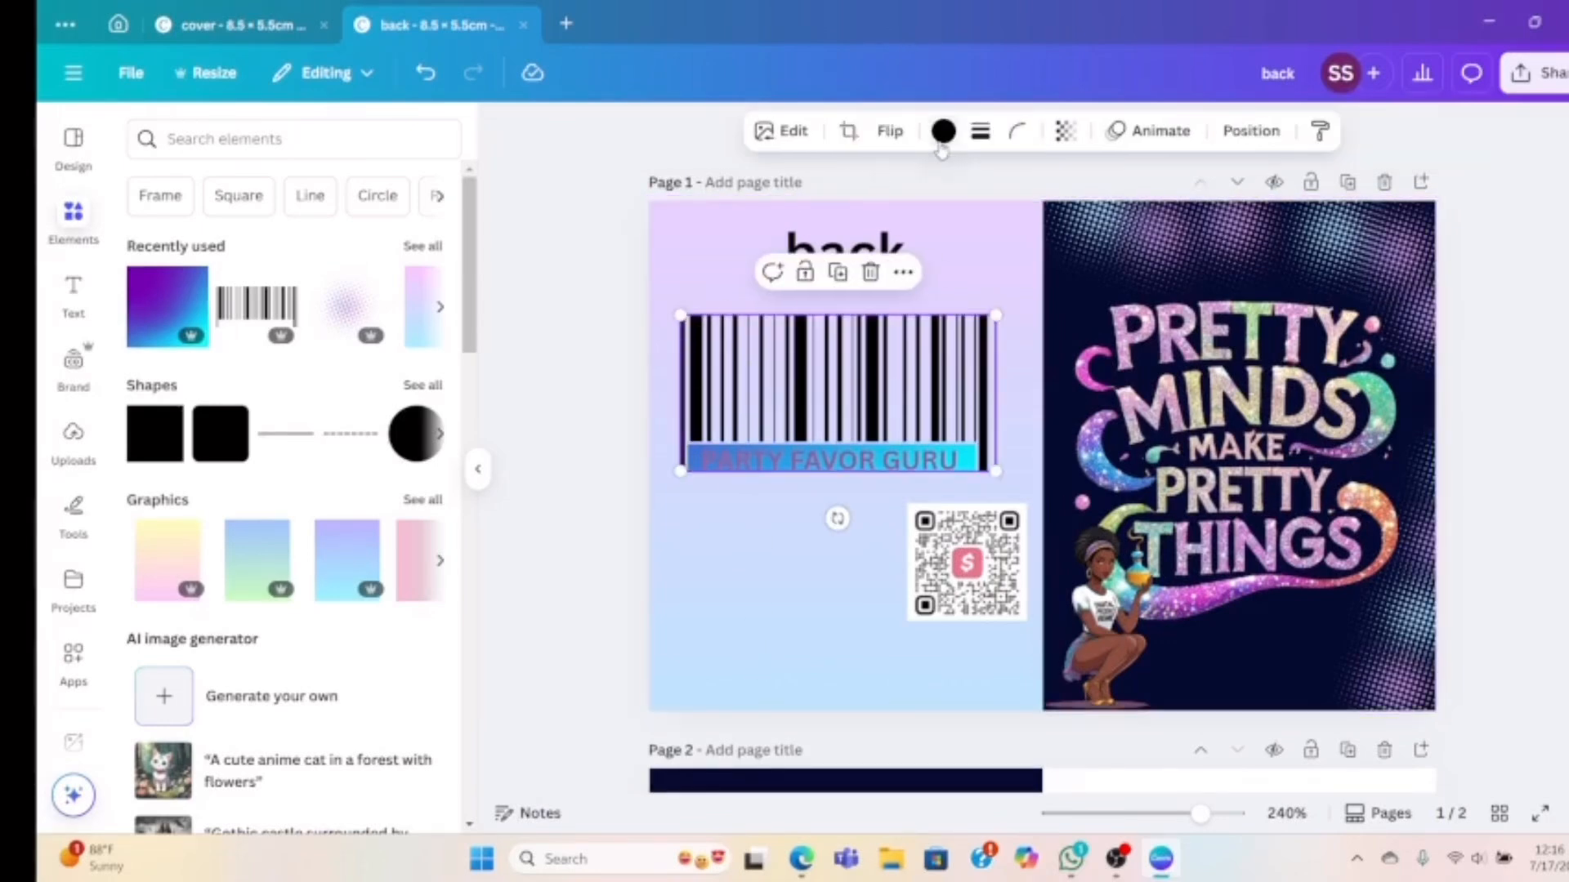
pyautogui.click(943, 132)
pyautogui.click(344, 287)
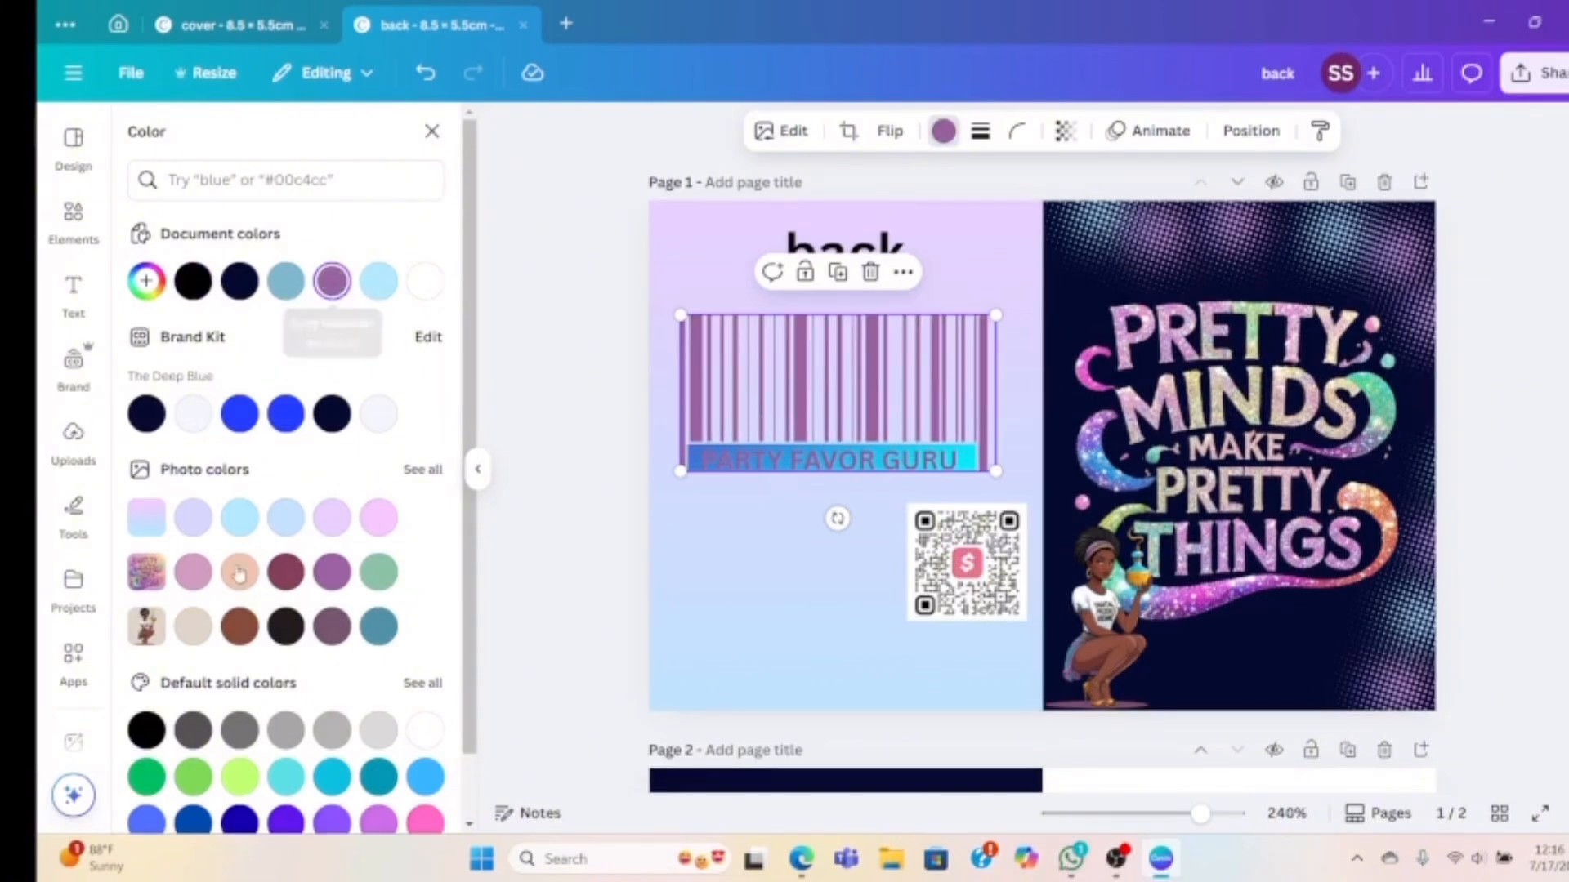
pyautogui.scroll(-2, 309, 668)
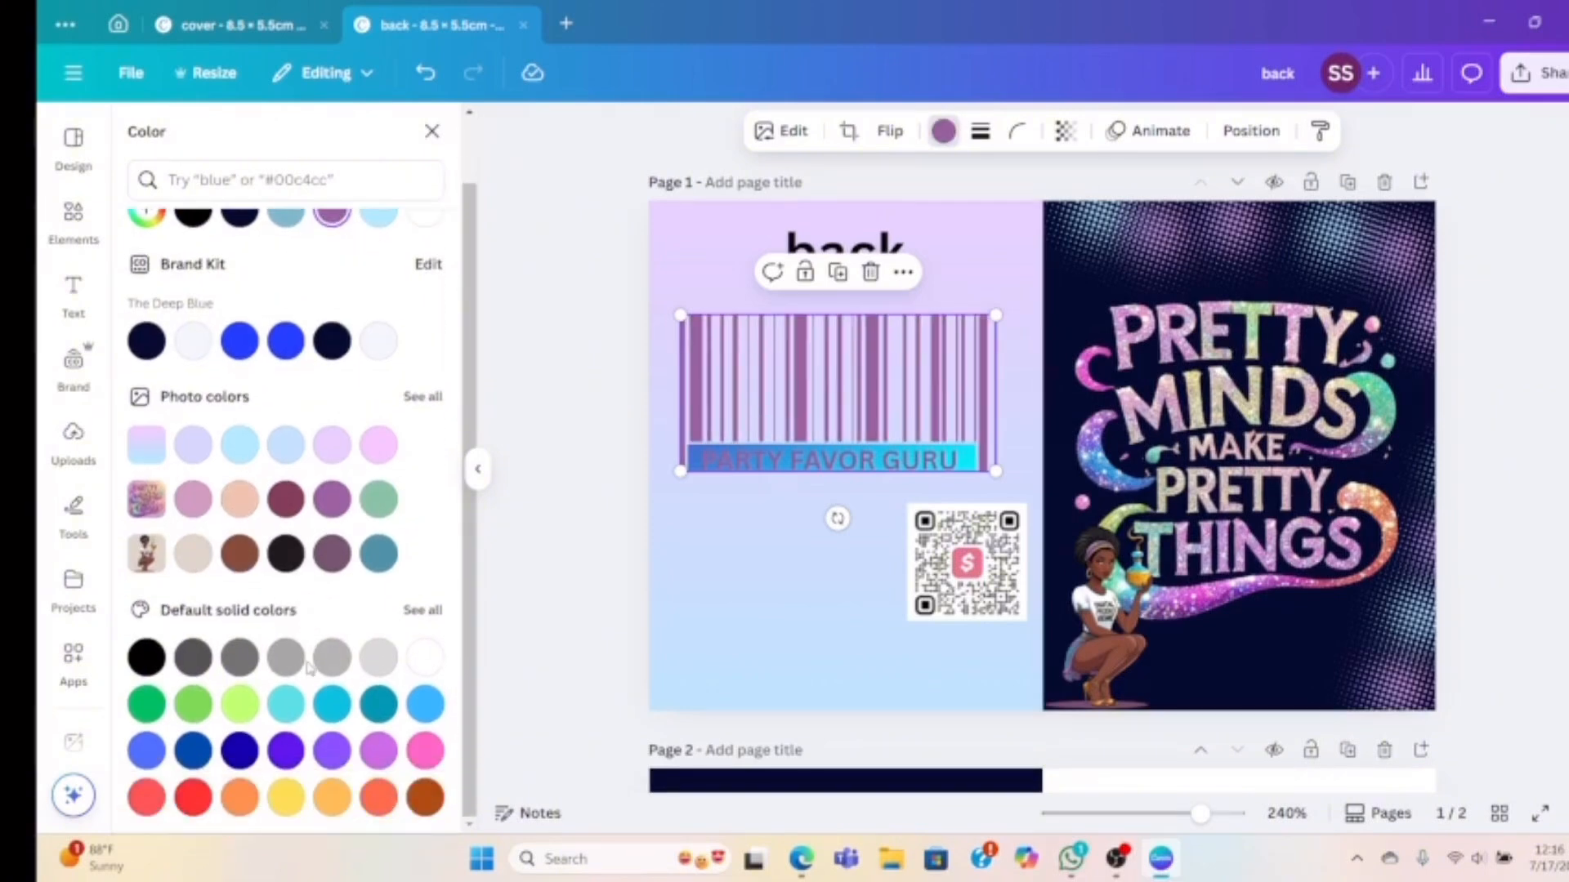
pyautogui.click(666, 282)
# Group the barcode with its label and shrink it to 1.4 × 0.7 cm at bottom-left
pyautogui.moveTo(664, 342); pyautogui.dragTo(1001, 486)
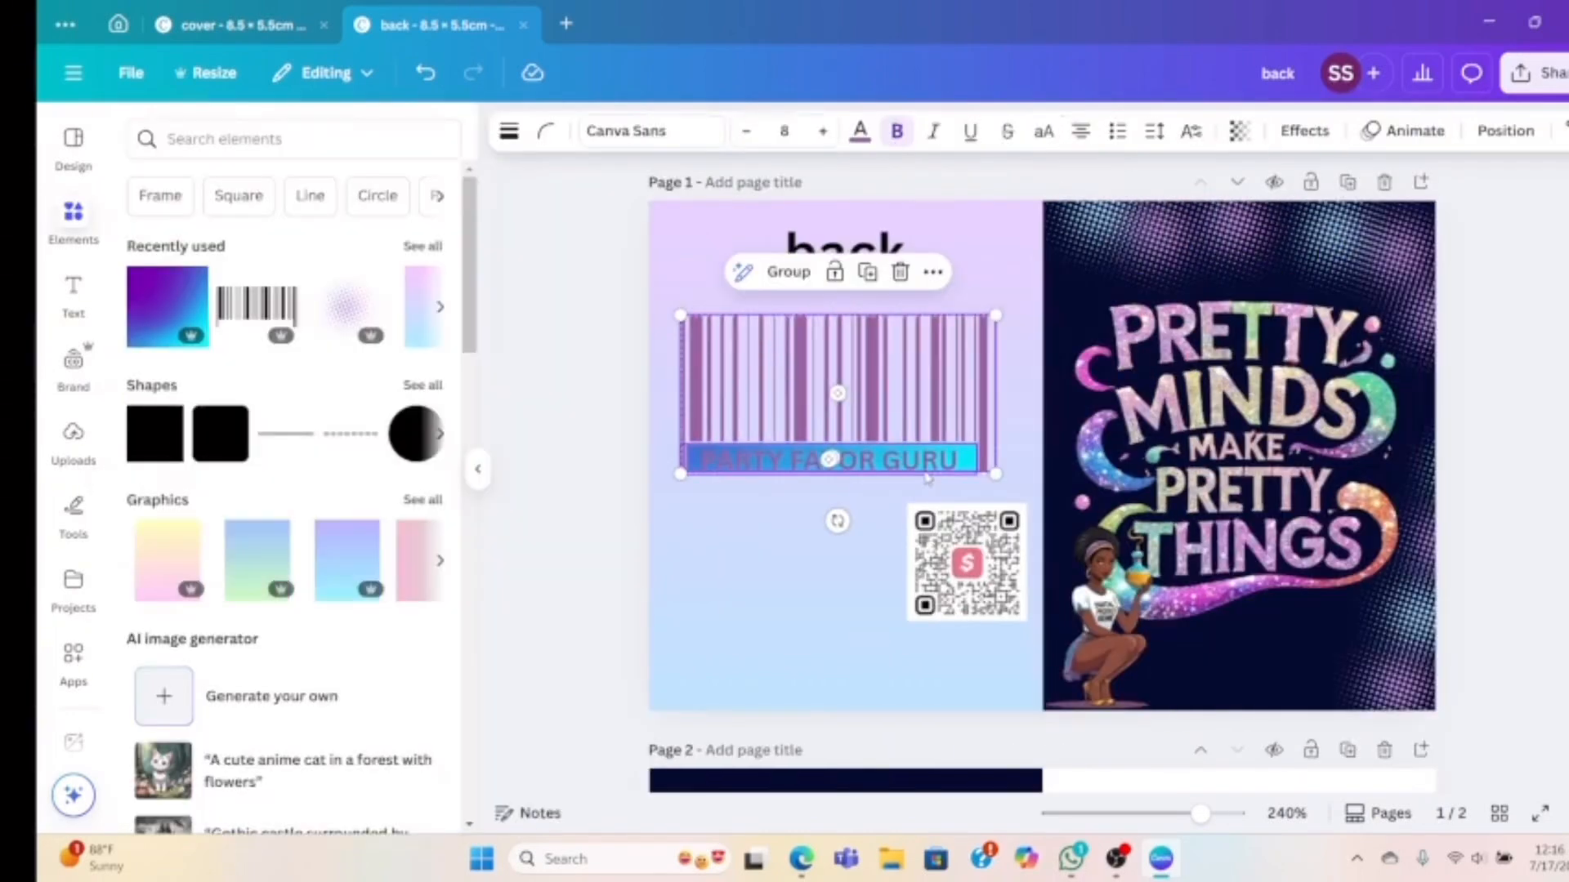
pyautogui.click(789, 276)
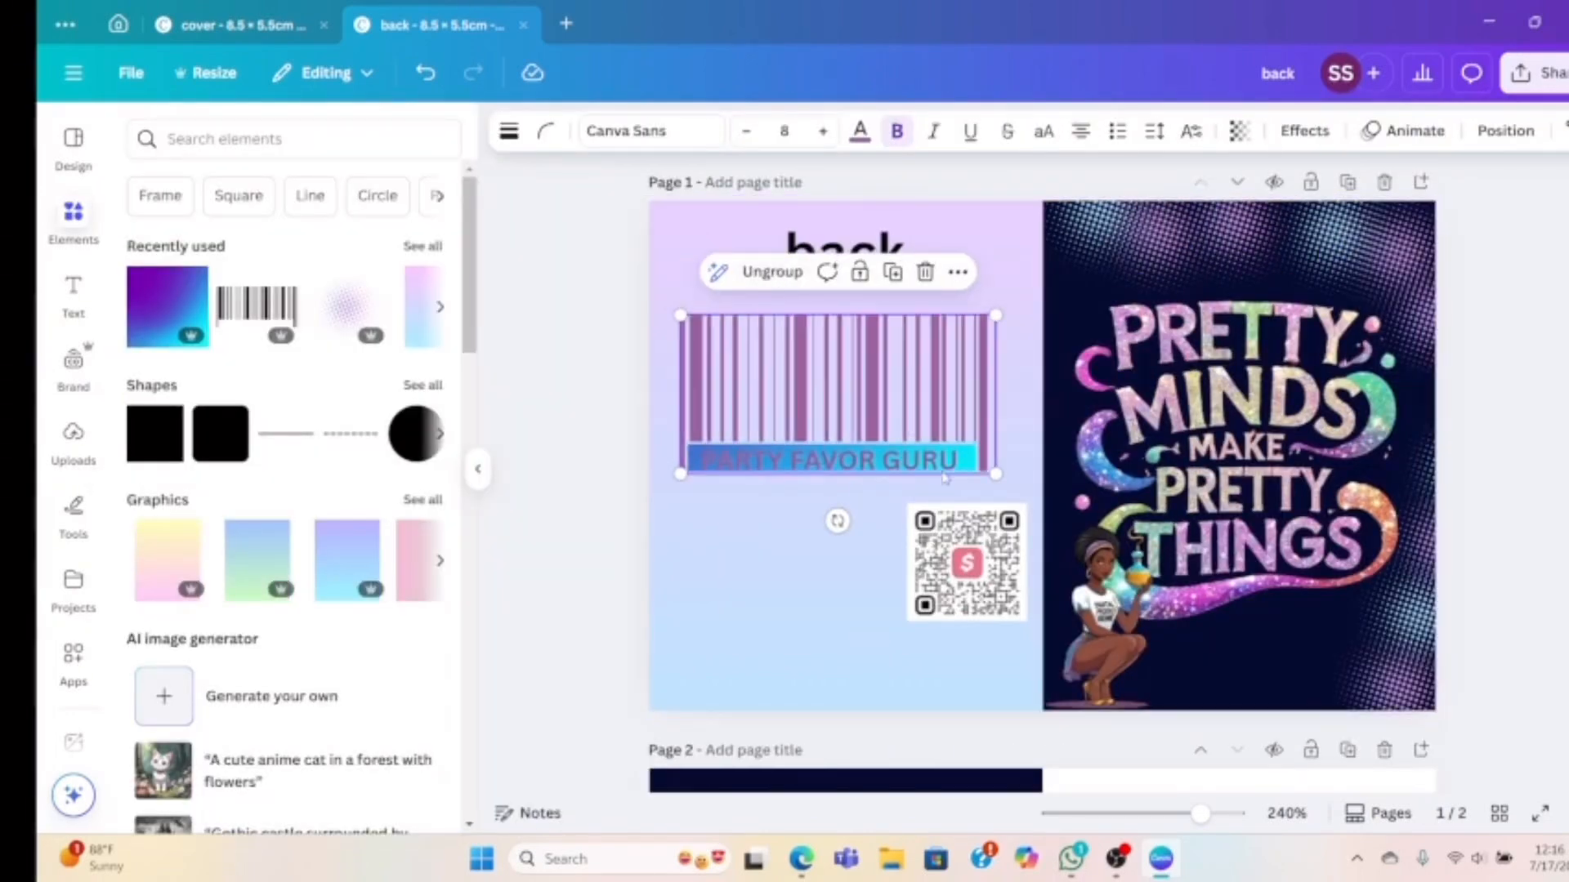
pyautogui.moveTo(997, 474); pyautogui.dragTo(790, 632)
pyautogui.click(967, 572)
pyautogui.moveTo(967, 572); pyautogui.dragTo(728, 582)
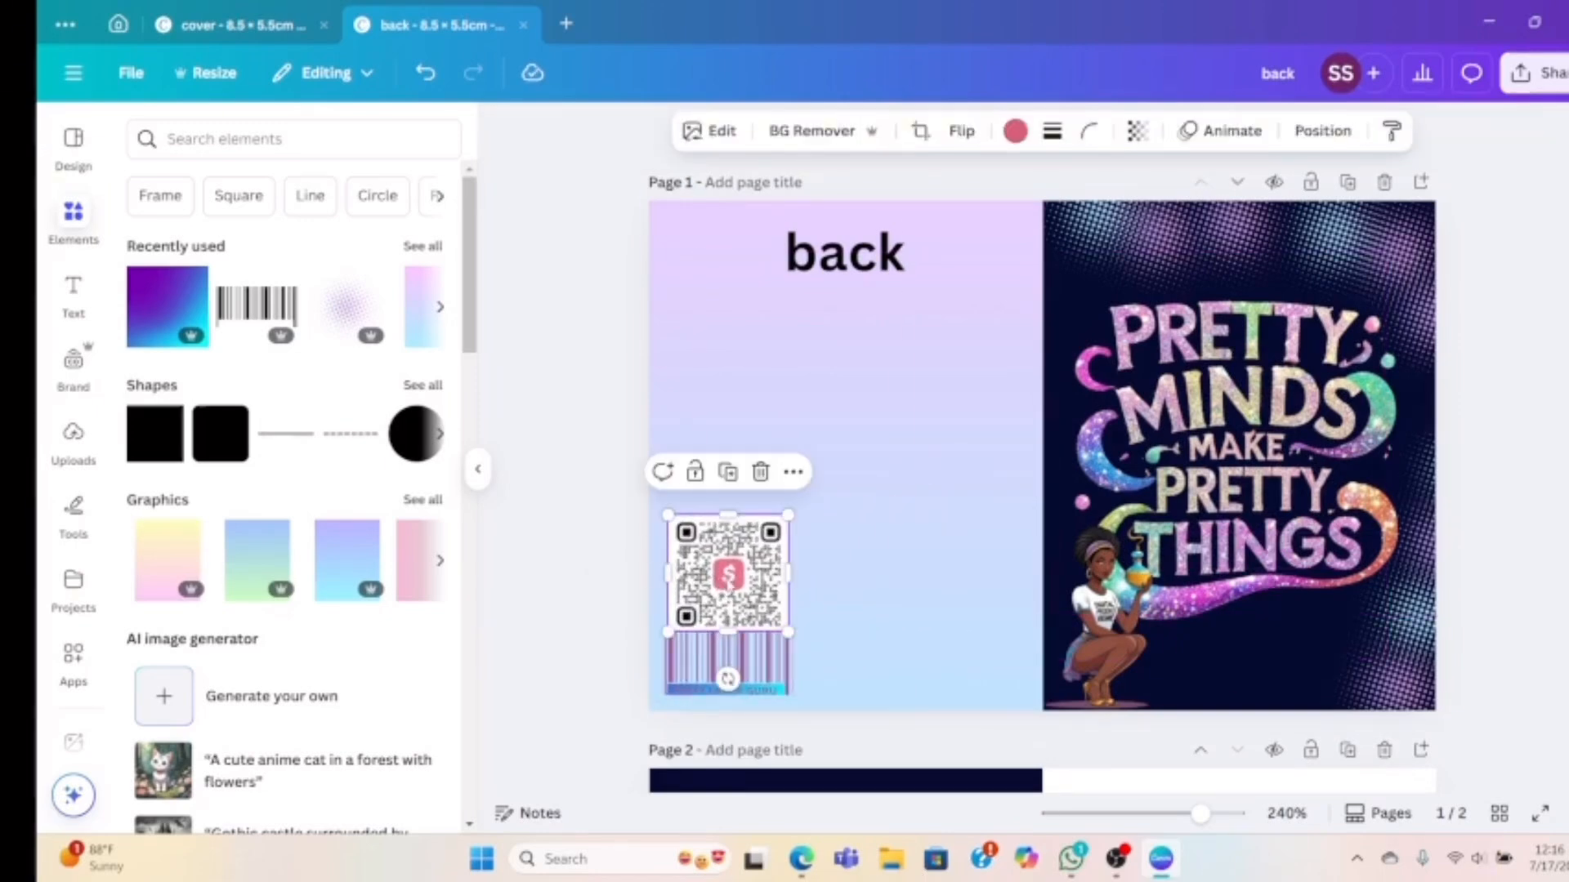
pyautogui.click(1016, 133)
pyautogui.click(333, 281)
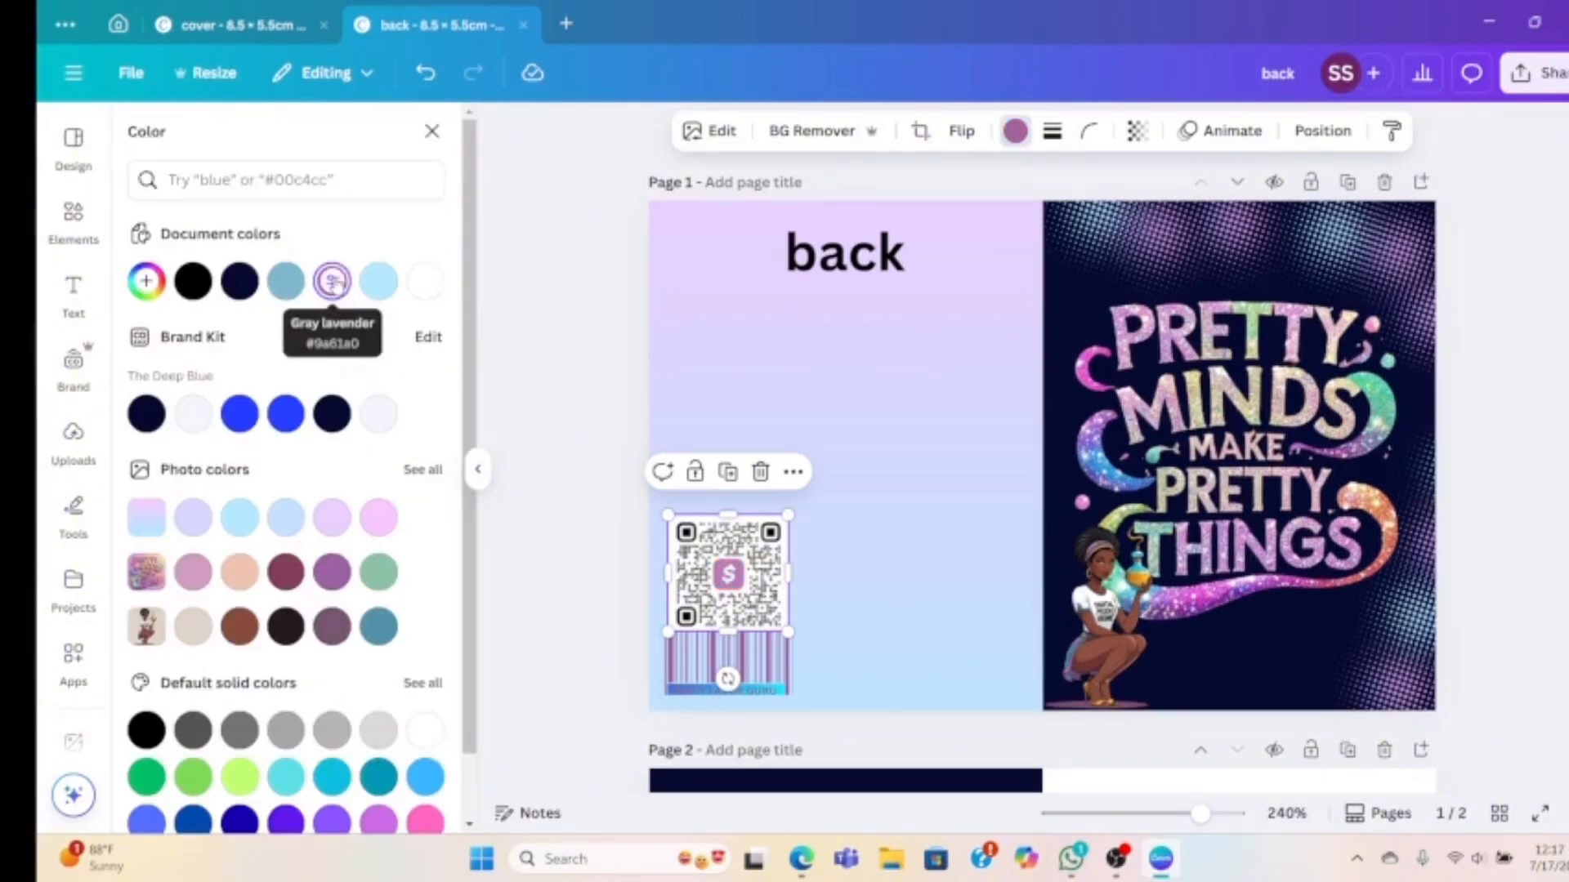
pyautogui.click(865, 548)
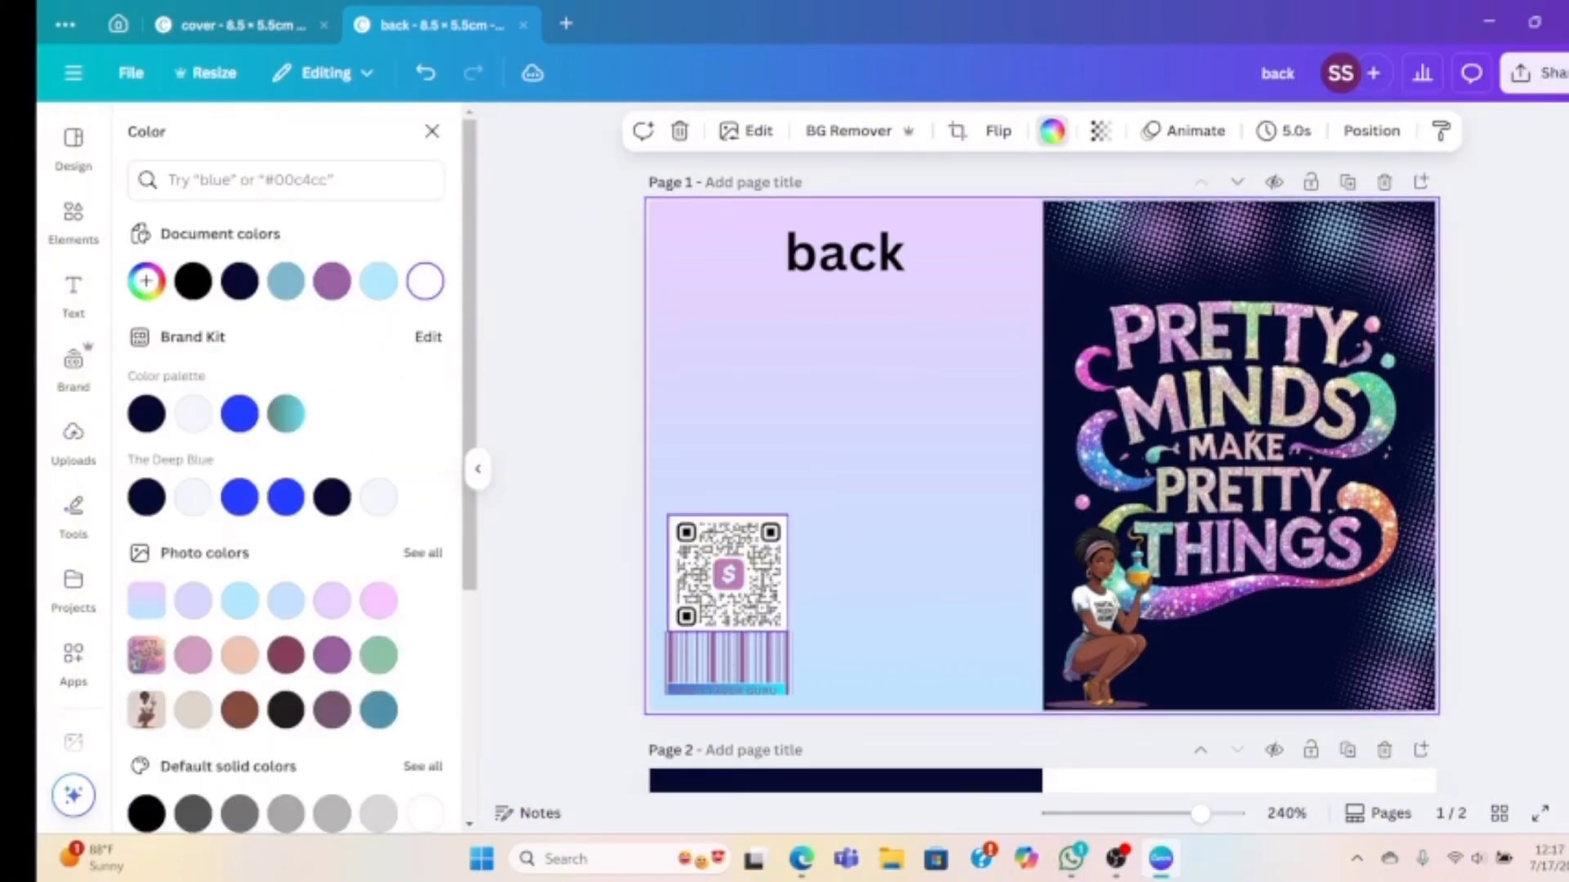
pyautogui.click(727, 572)
pyautogui.click(789, 128)
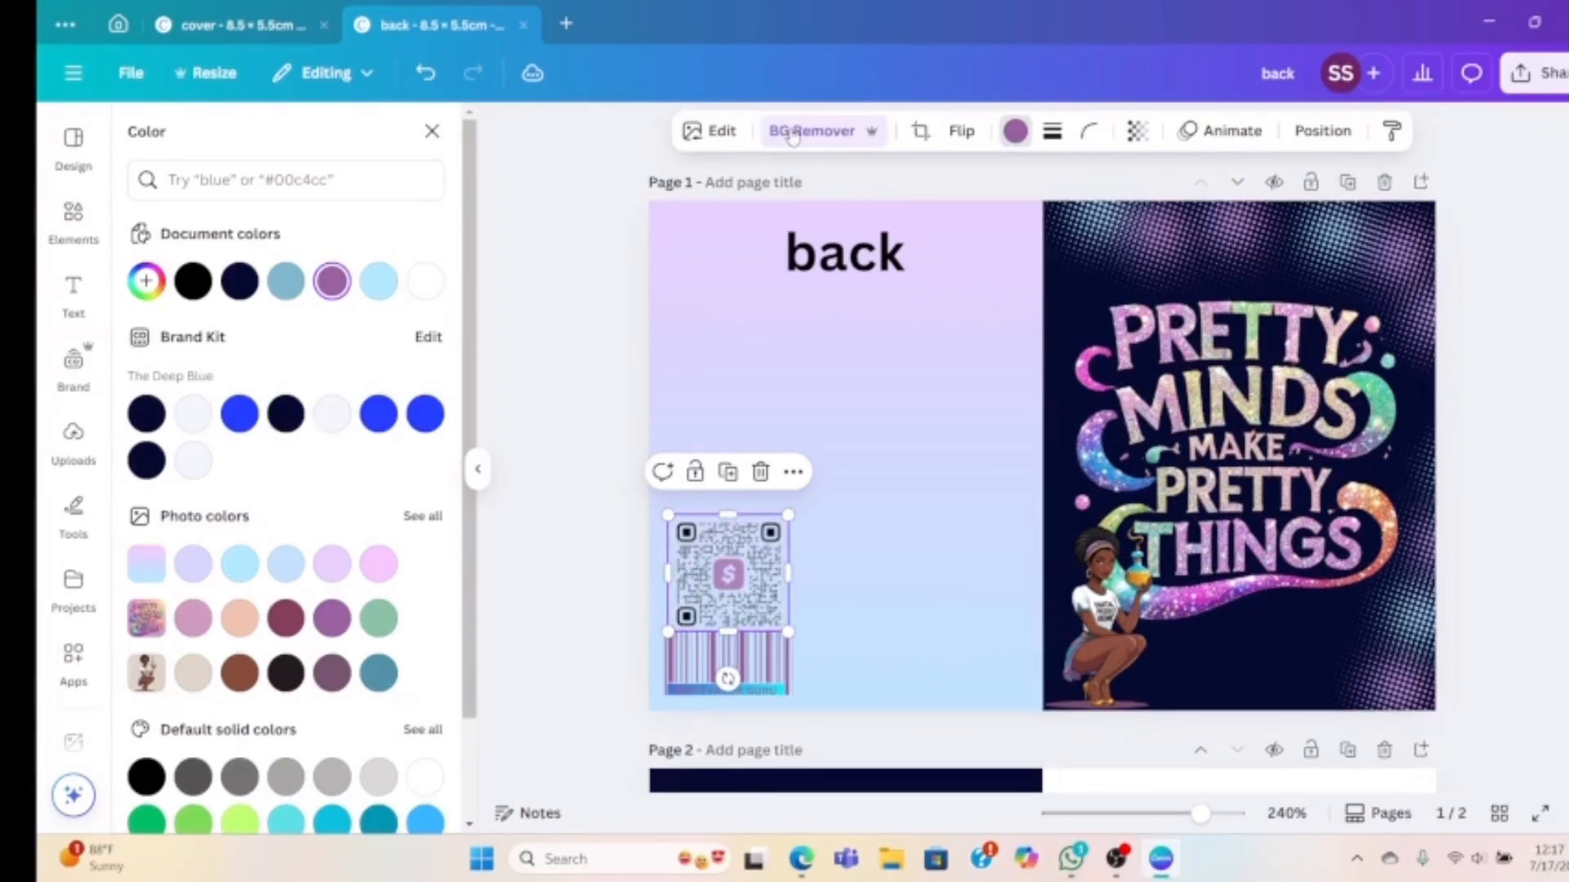
pyautogui.click(866, 537)
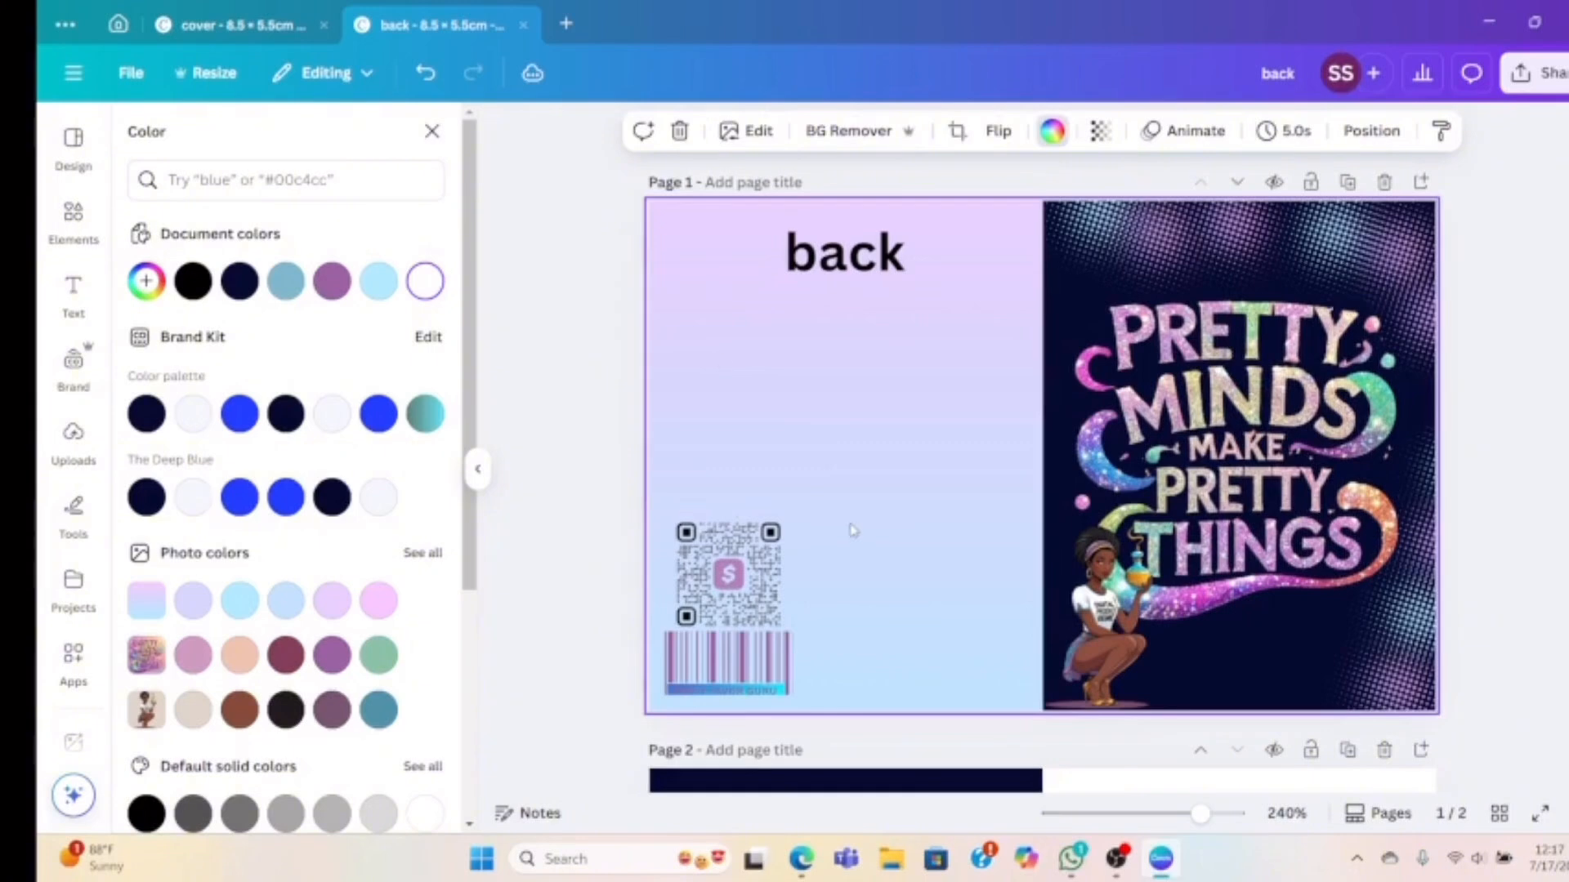
pyautogui.click(426, 73)
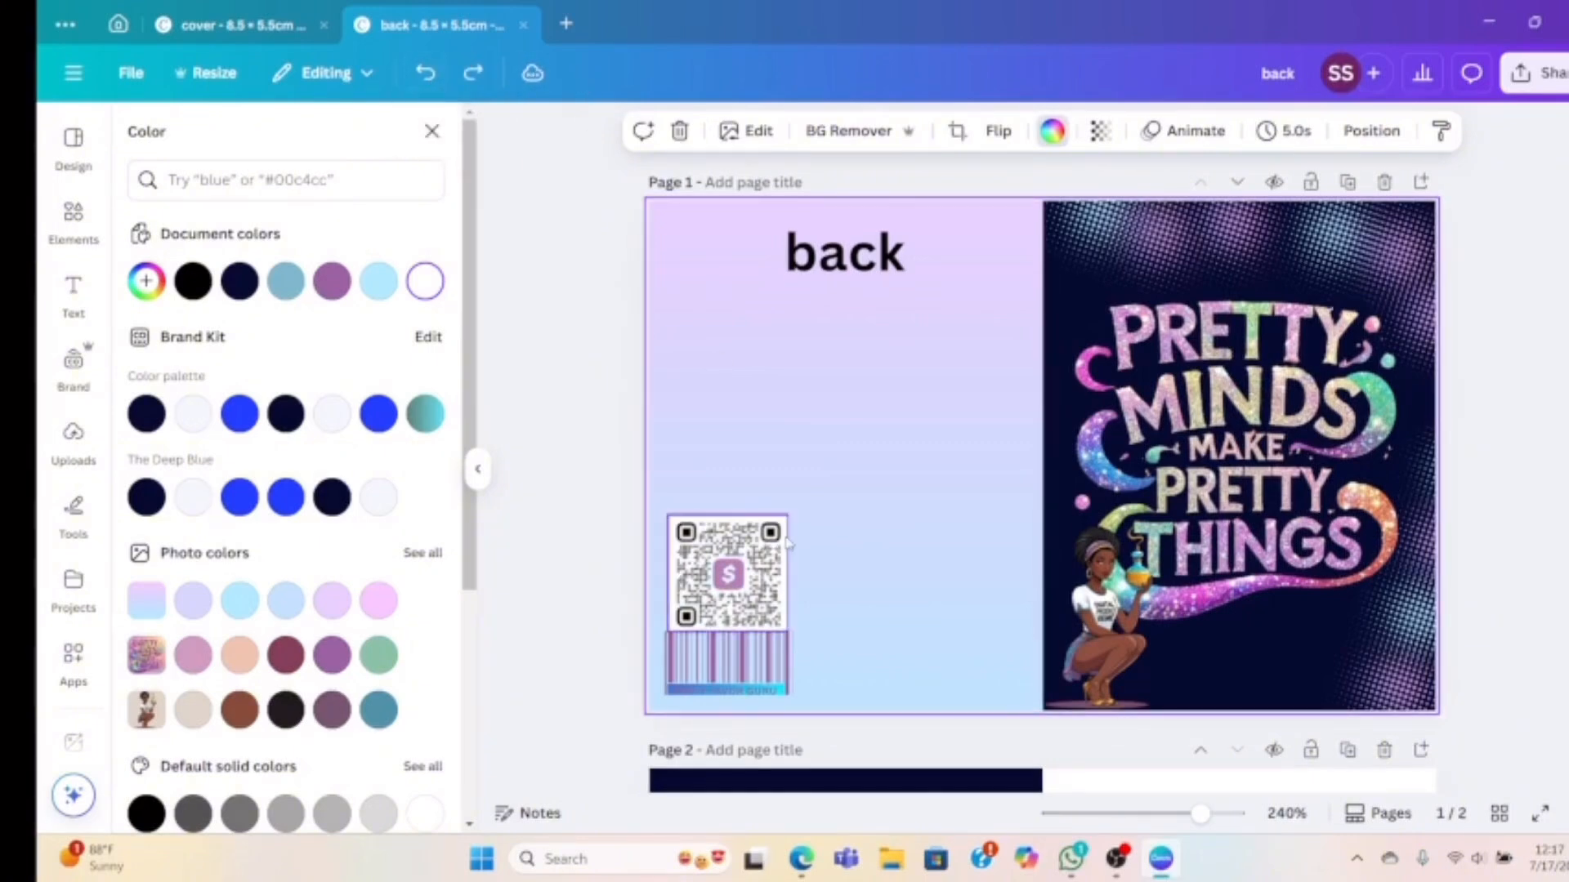
# Delete the 'back' label, add the uploaded teapot-woman image, and remove its background
pyautogui.click(840, 266)
pyautogui.press('Delete')
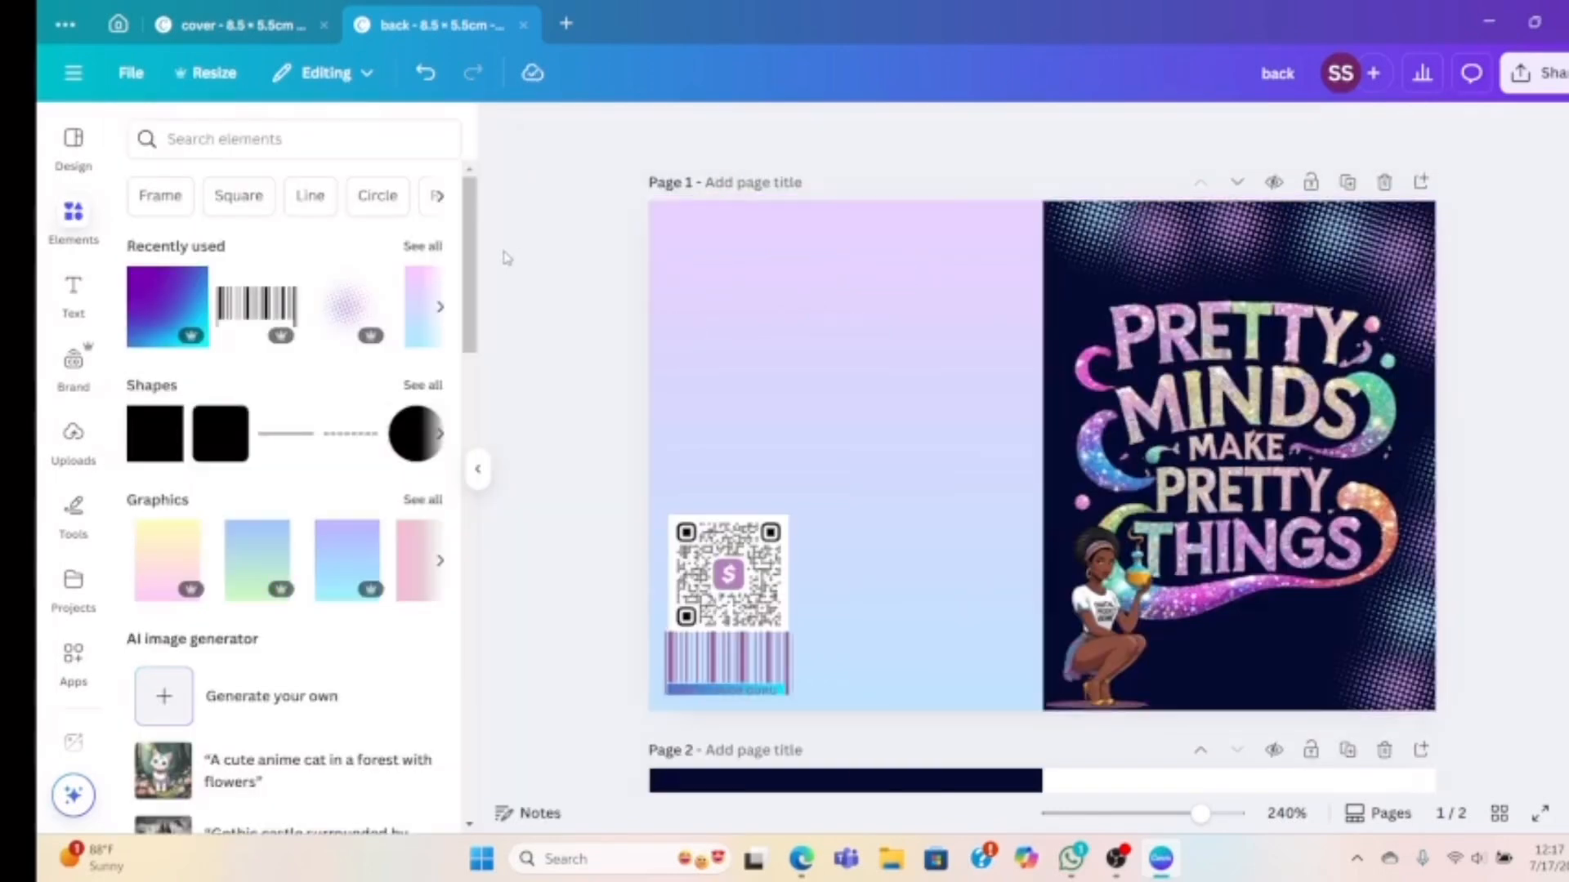
pyautogui.click(80, 451)
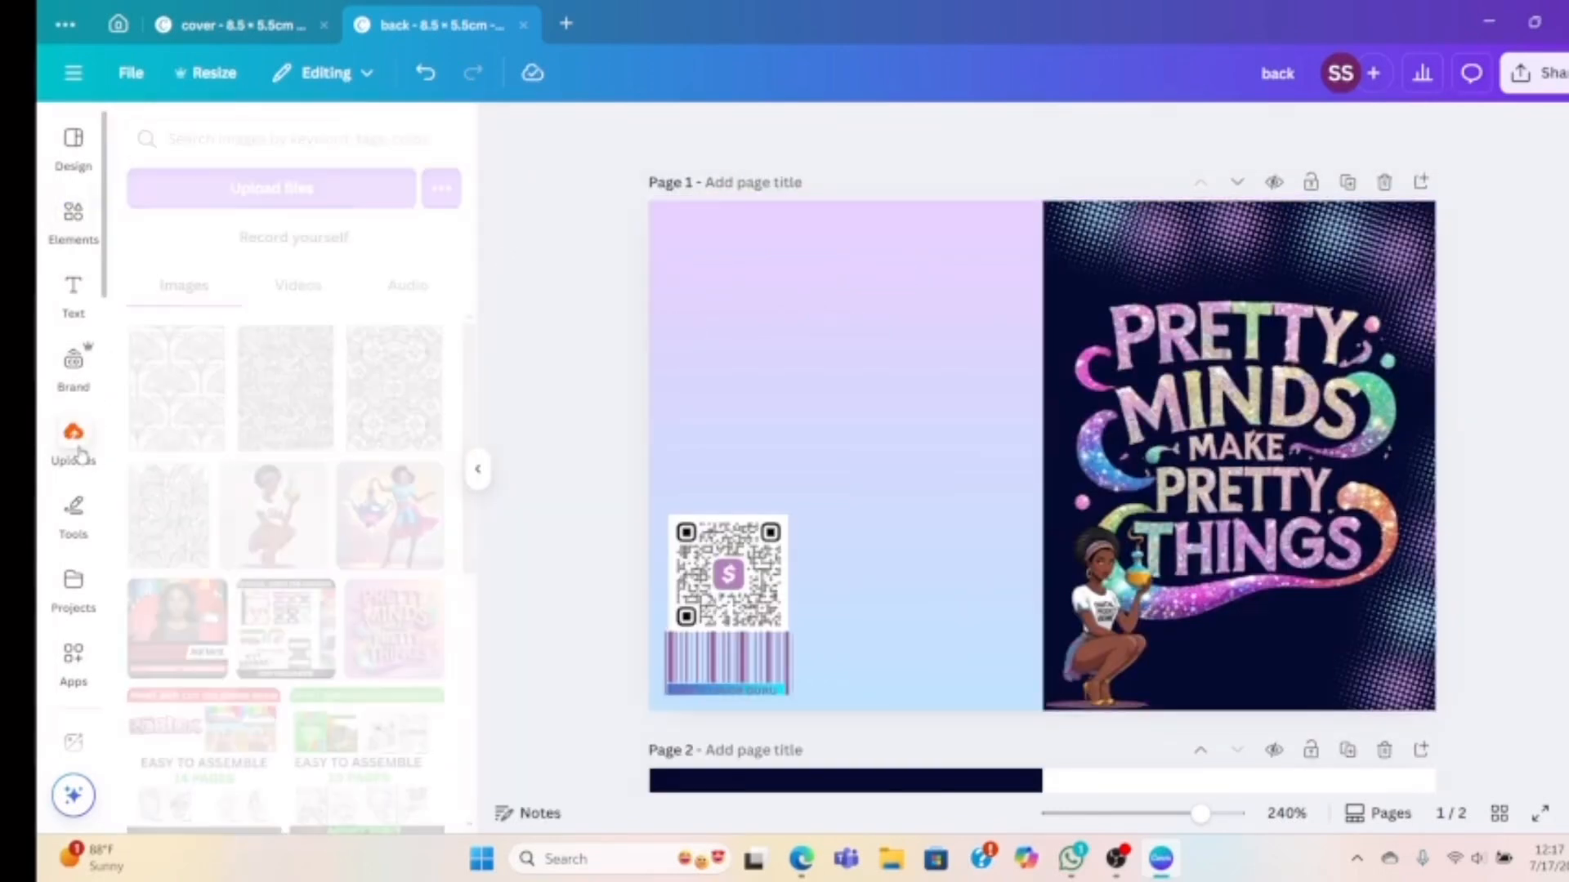
pyautogui.click(384, 520)
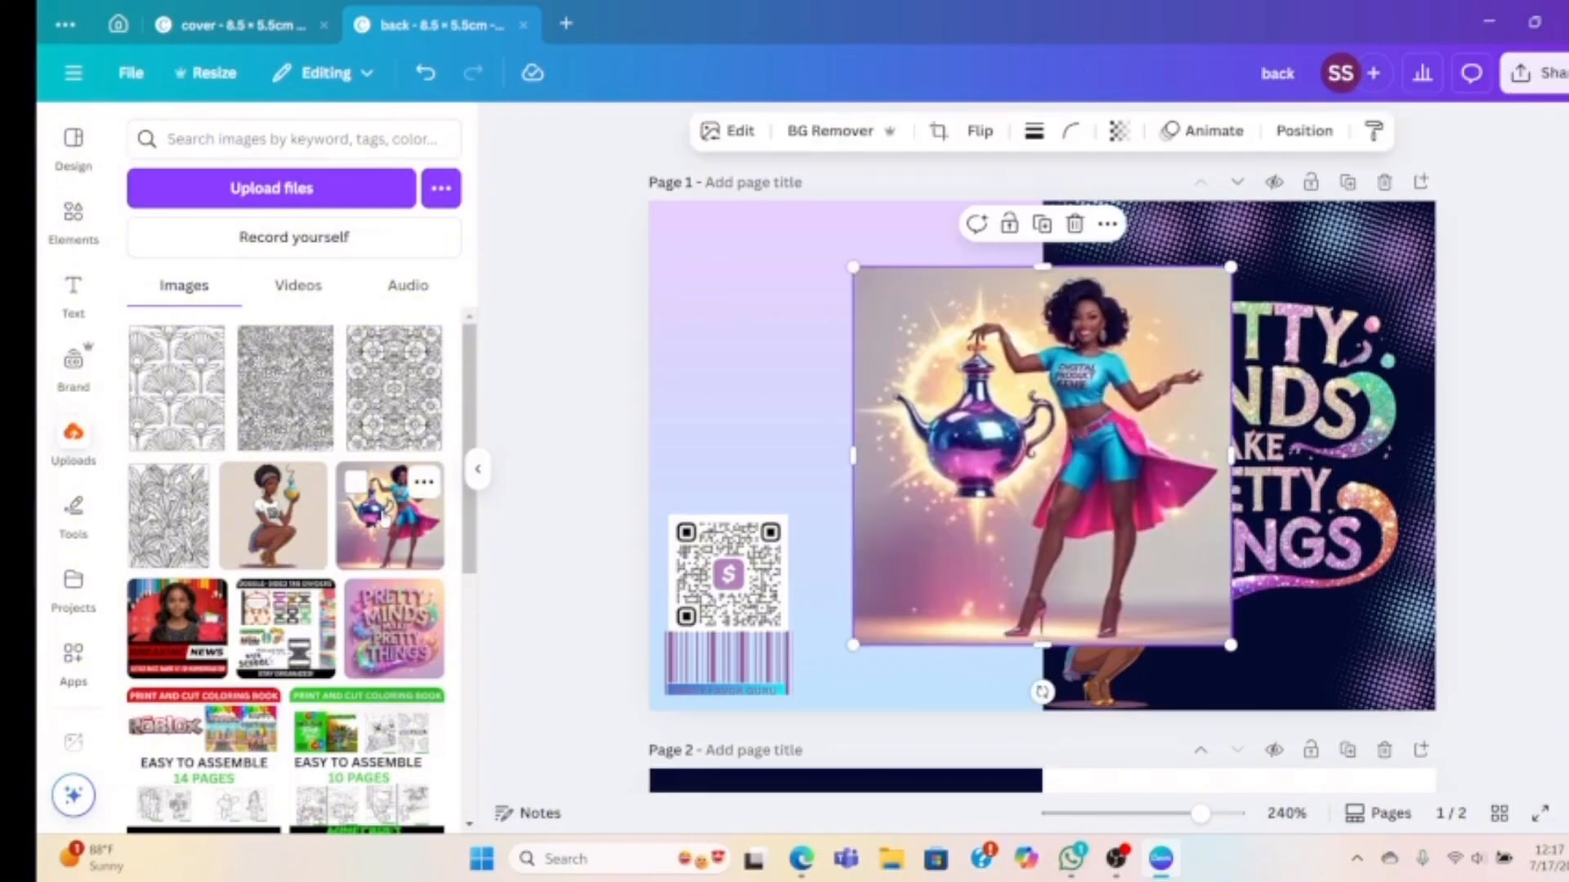
pyautogui.click(81, 231)
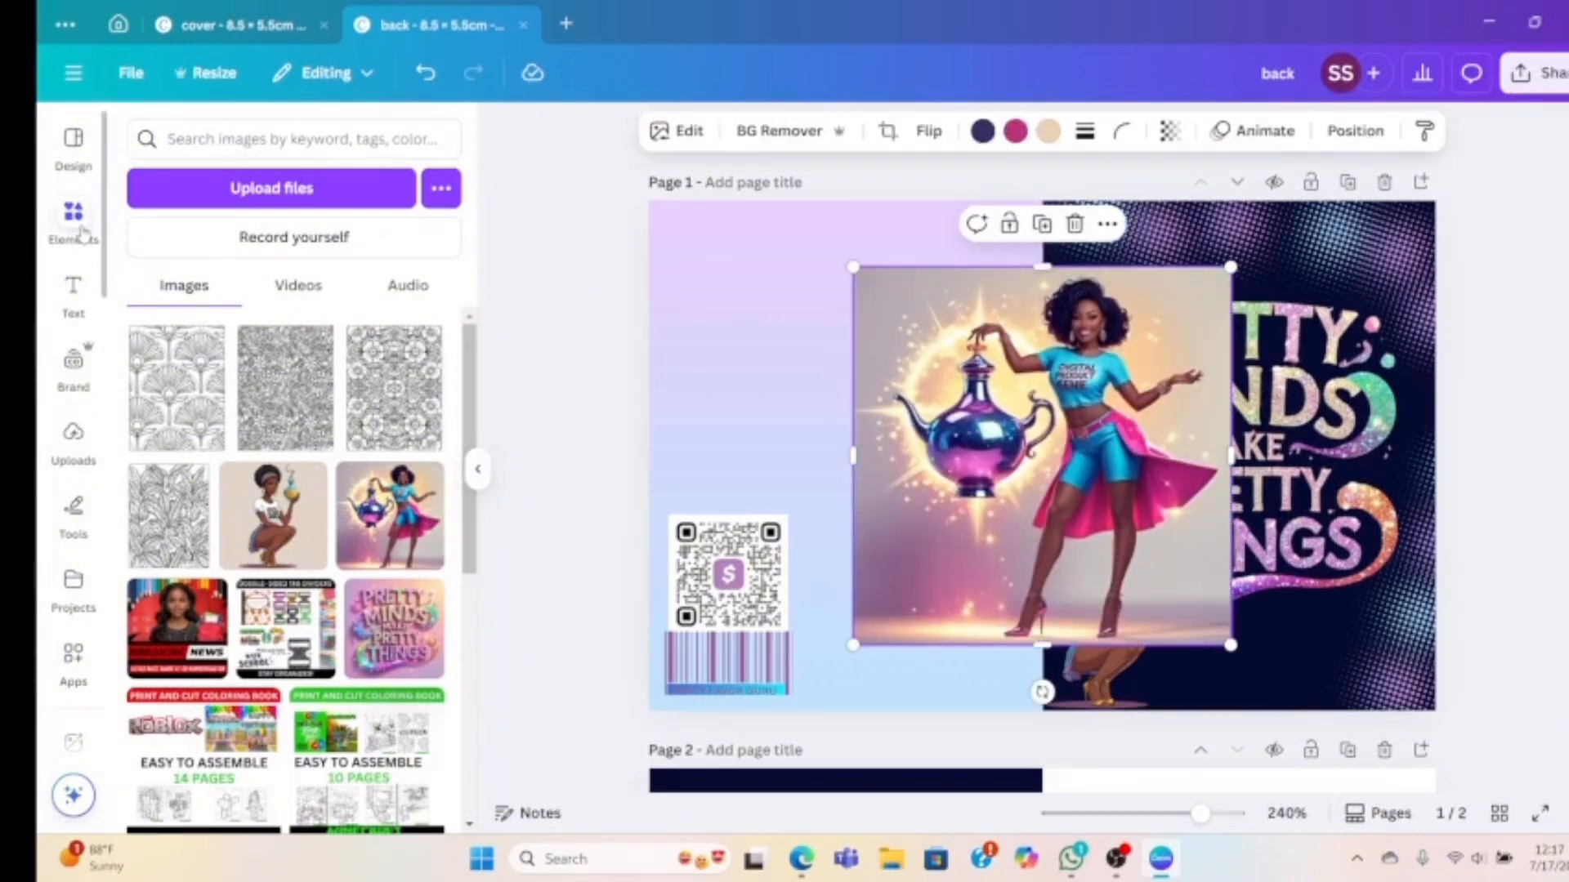
pyautogui.moveTo(1030, 388); pyautogui.dragTo(875, 331)
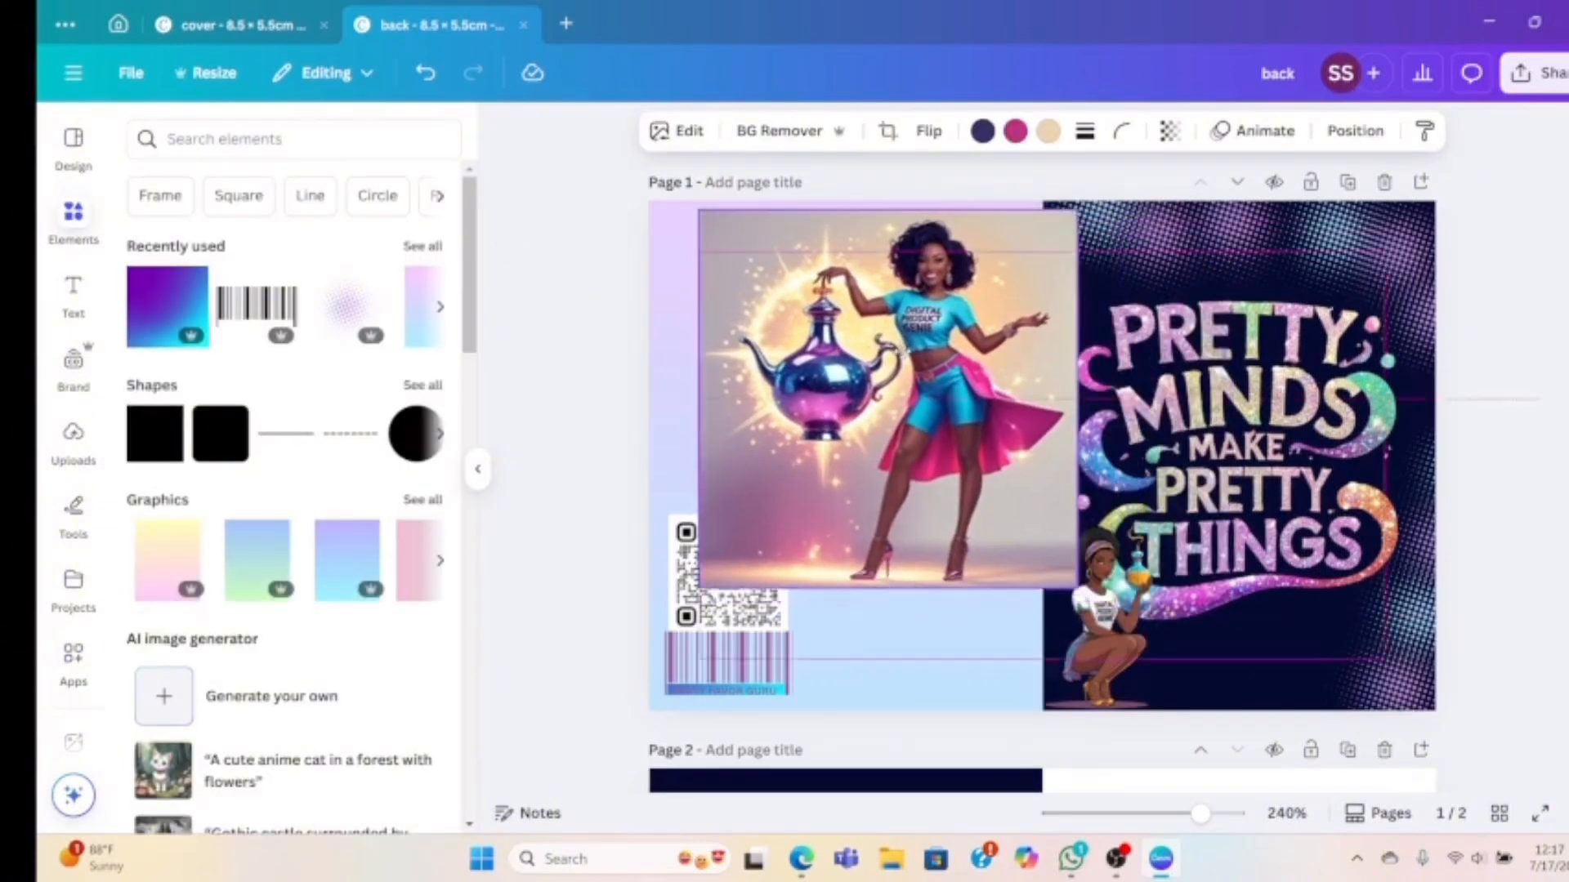
pyautogui.click(776, 132)
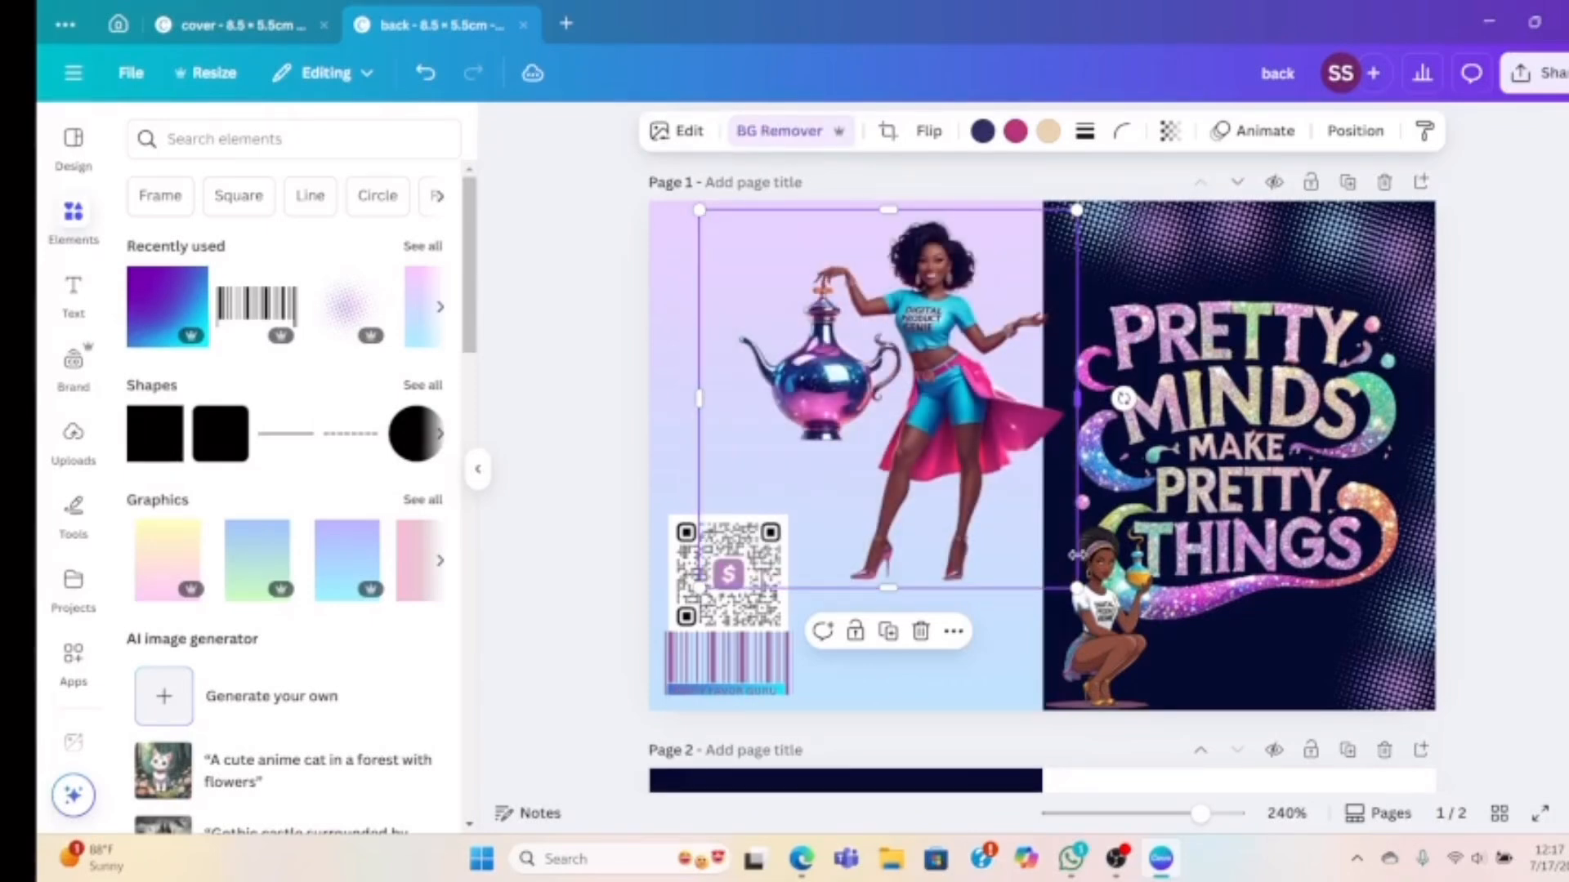
# Resize the teapot woman to about 4 × 4.4 cm and position her on the back's left half
pyautogui.moveTo(1076, 588); pyautogui.dragTo(998, 509)
pyautogui.moveTo(697, 358)
pyautogui.mouseDown()
pyautogui.moveTo(740, 358)
pyautogui.moveTo(727, 357)
pyautogui.mouseUp()
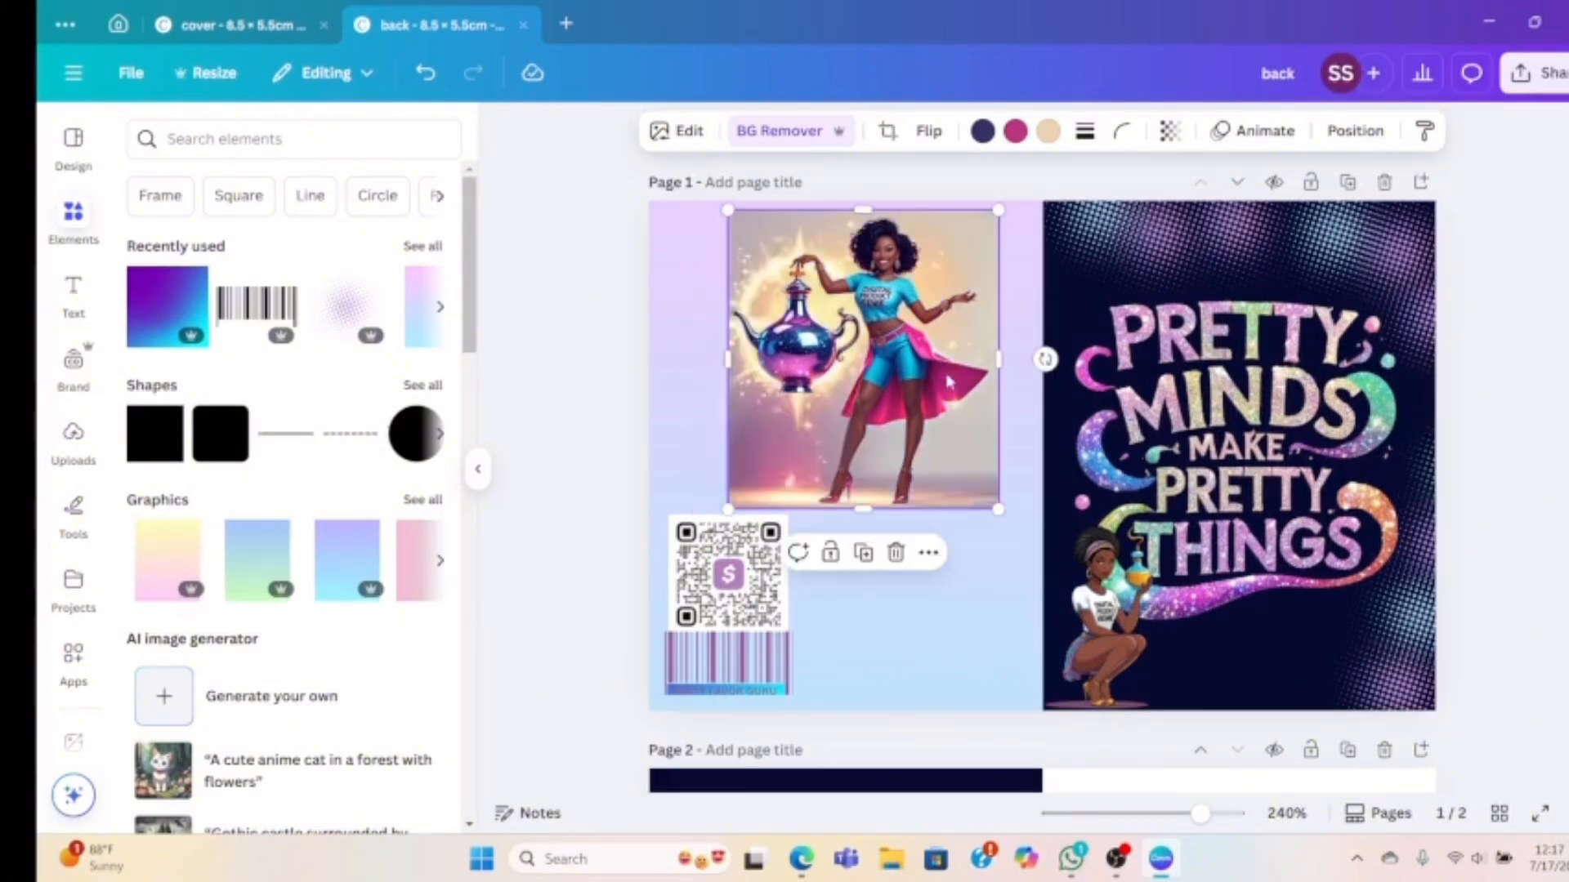
pyautogui.moveTo(942, 374); pyautogui.dragTo(942, 479)
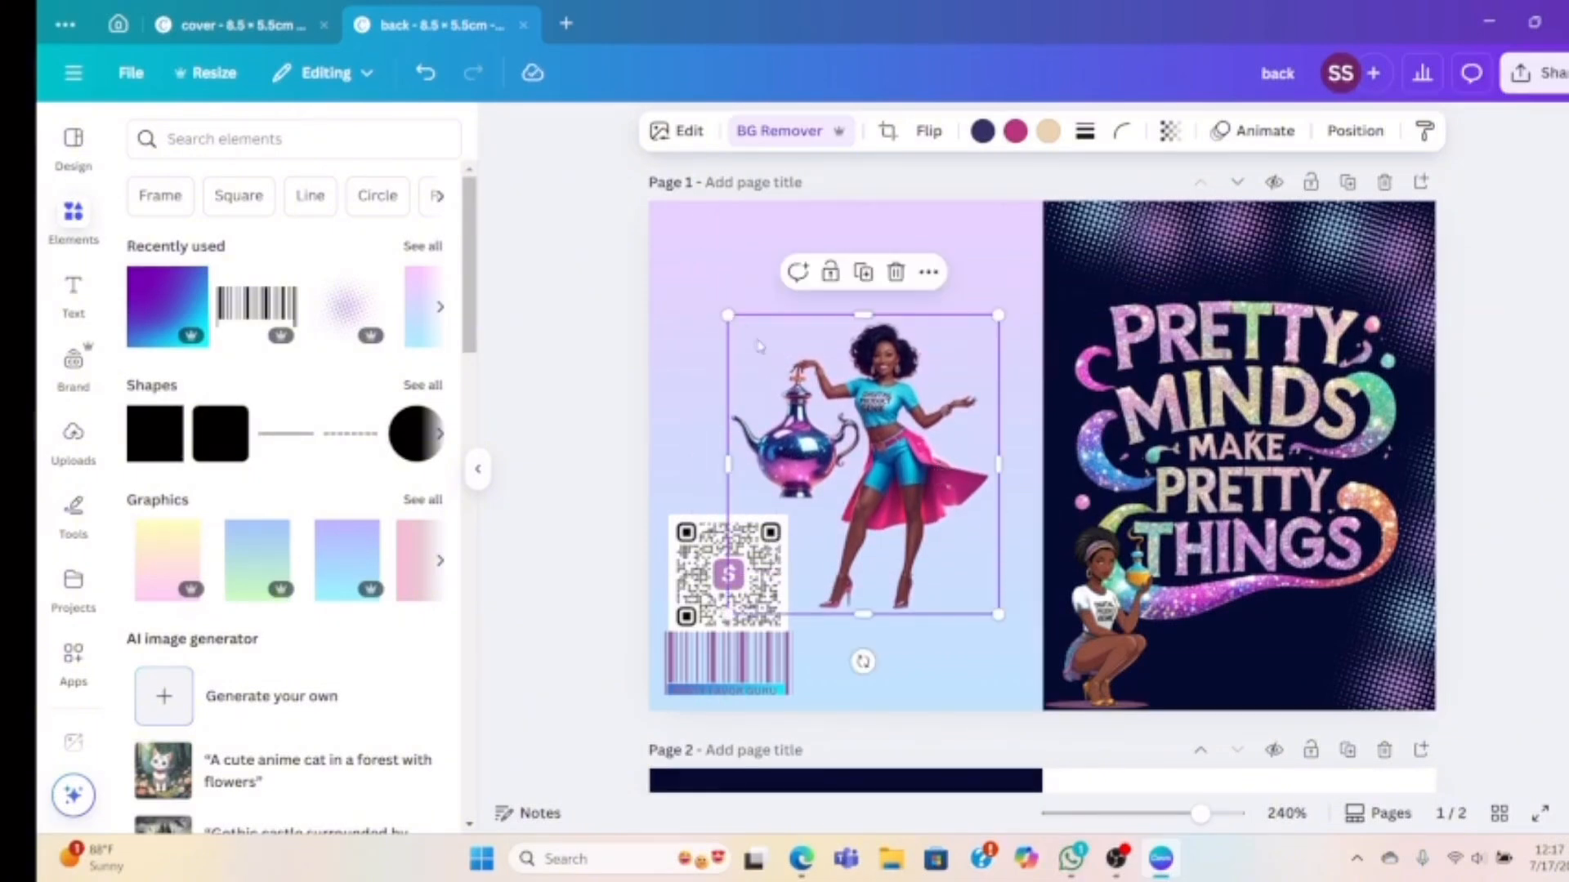
pyautogui.moveTo(727, 315); pyautogui.dragTo(649, 227)
pyautogui.moveTo(859, 430); pyautogui.dragTo(877, 411)
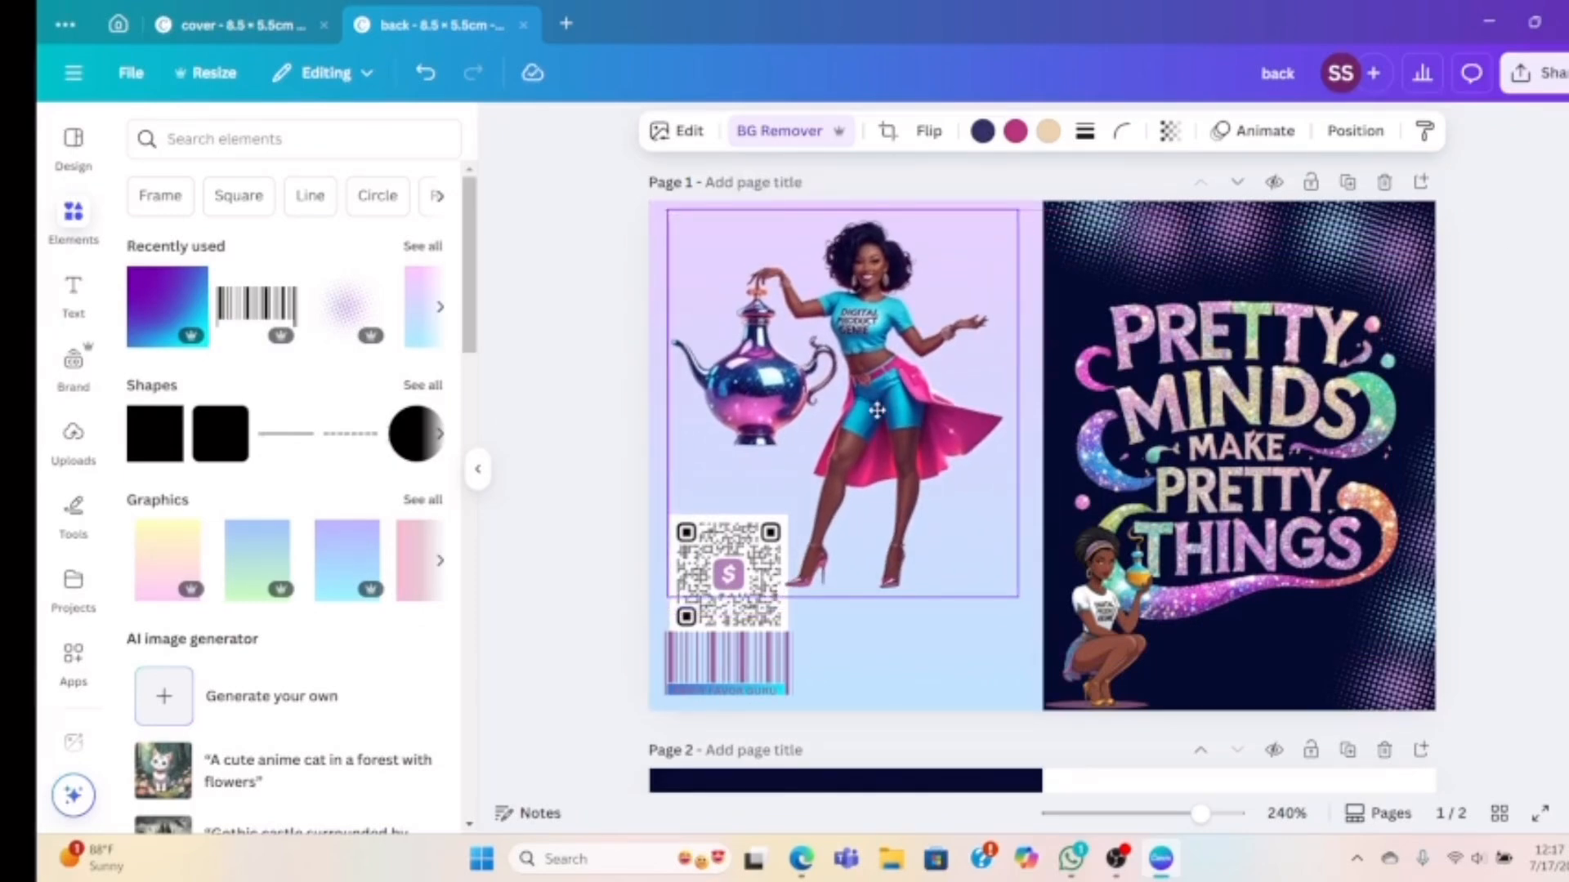
pyautogui.moveTo(881, 410); pyautogui.dragTo(884, 411)
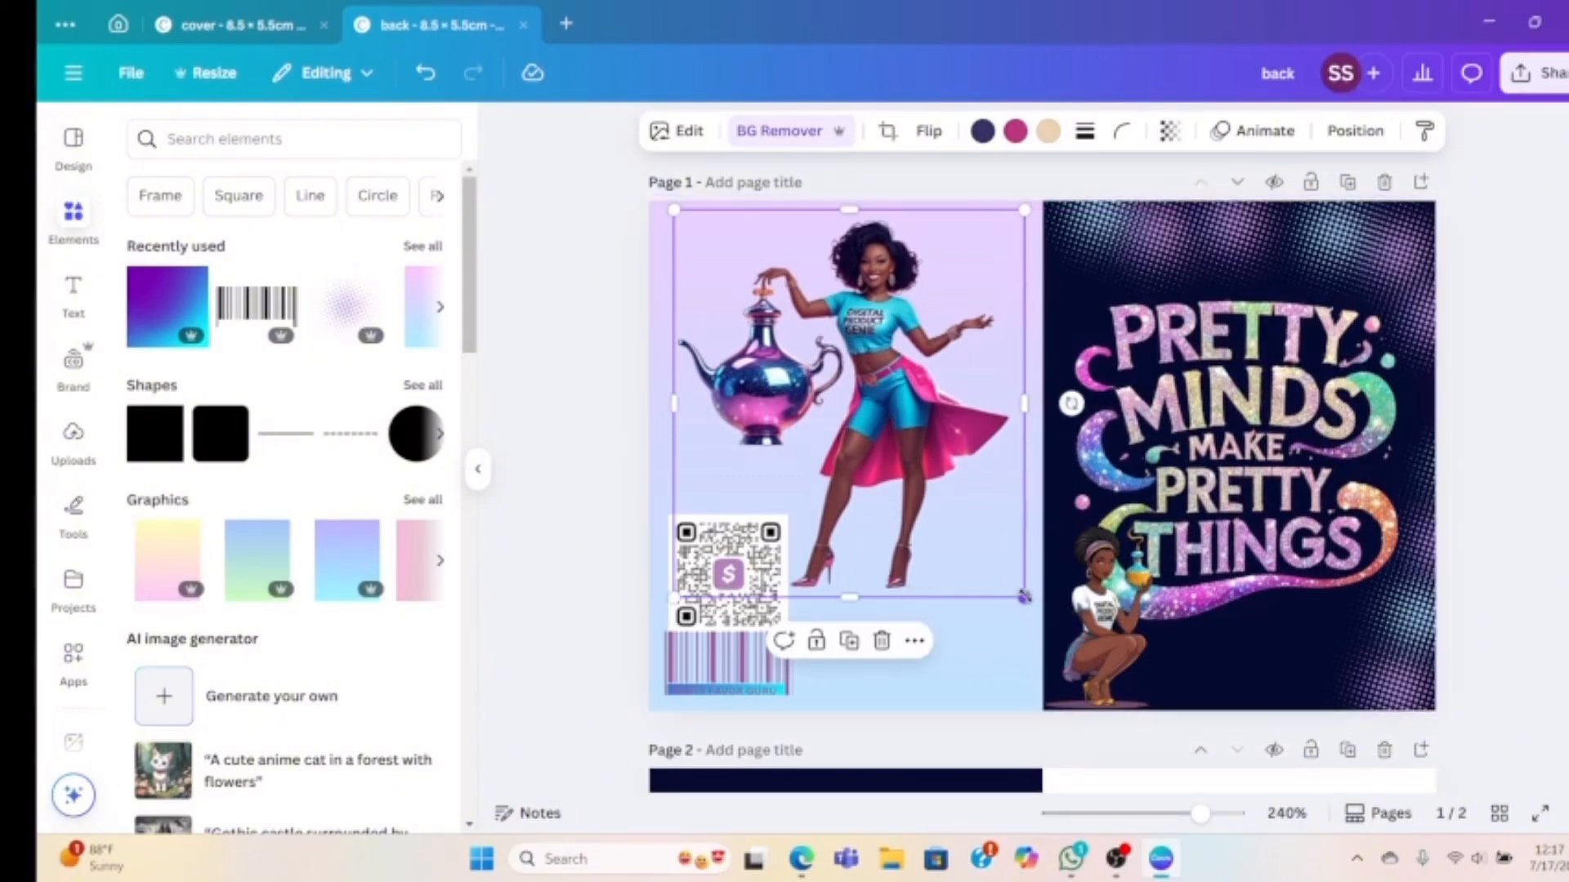
pyautogui.moveTo(1024, 597); pyautogui.dragTo(1034, 624)
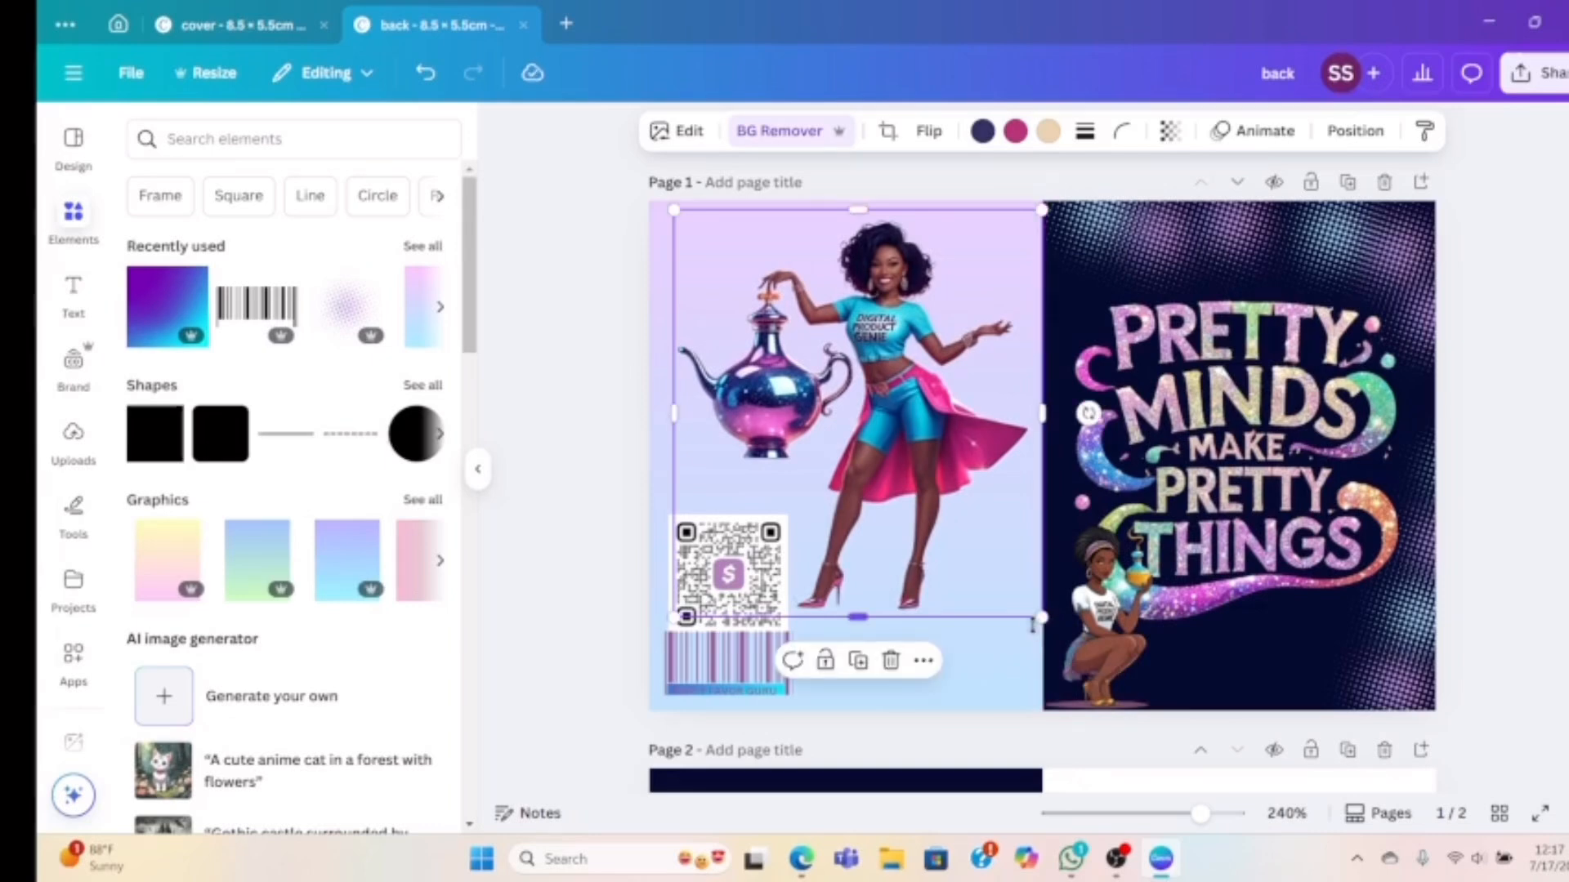
pyautogui.click(571, 457)
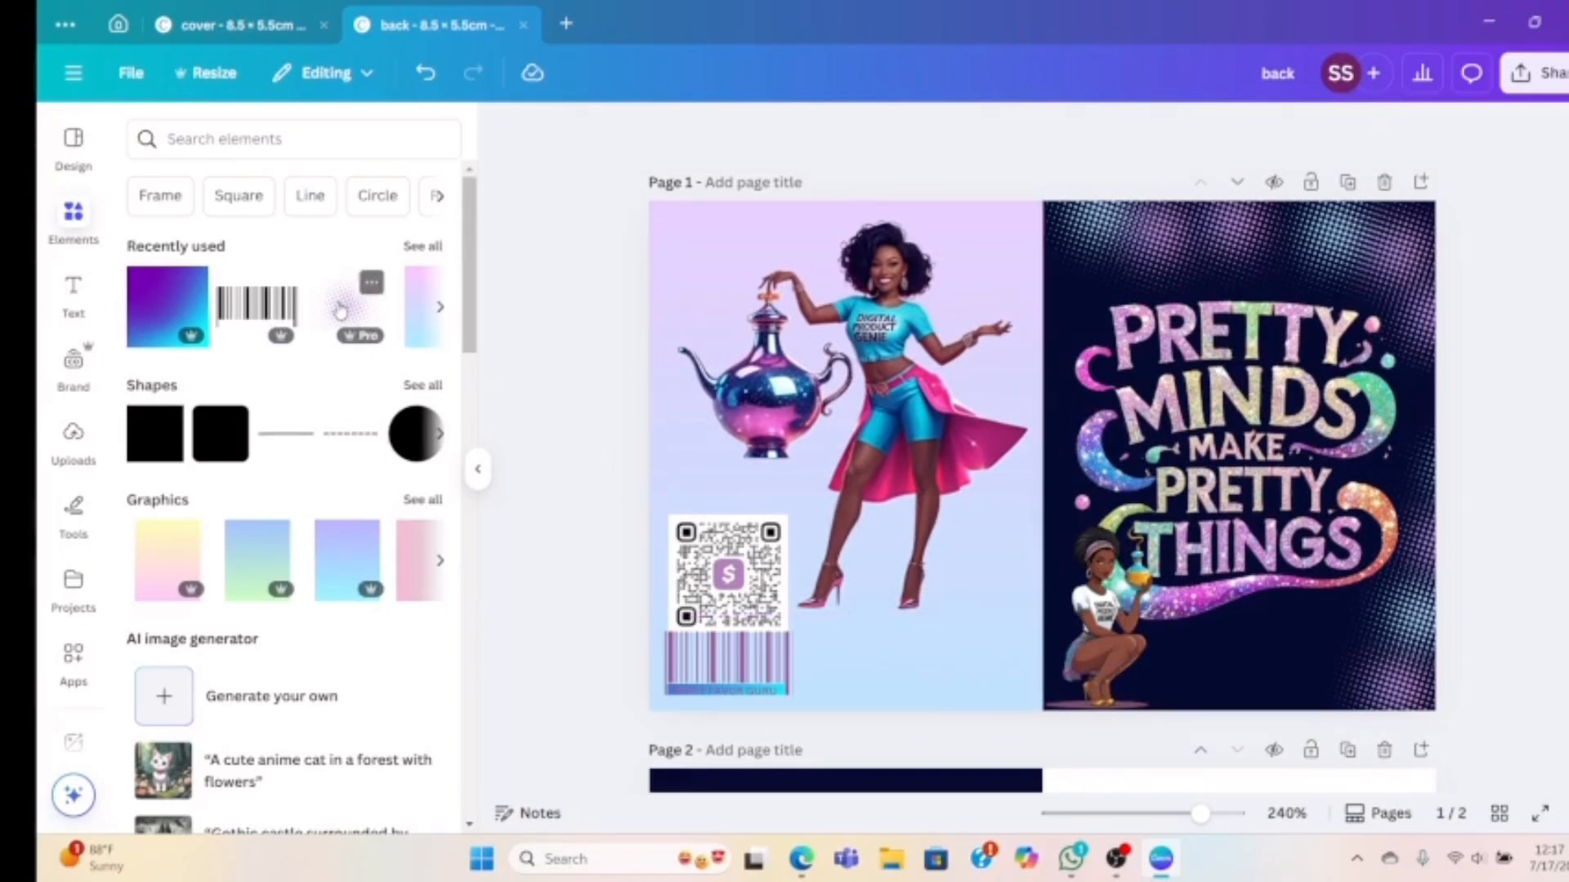
# Add a dotted halftone graphic at the page's lower edge, duplicate it, and narrow the copy to the seam
pyautogui.click(340, 310)
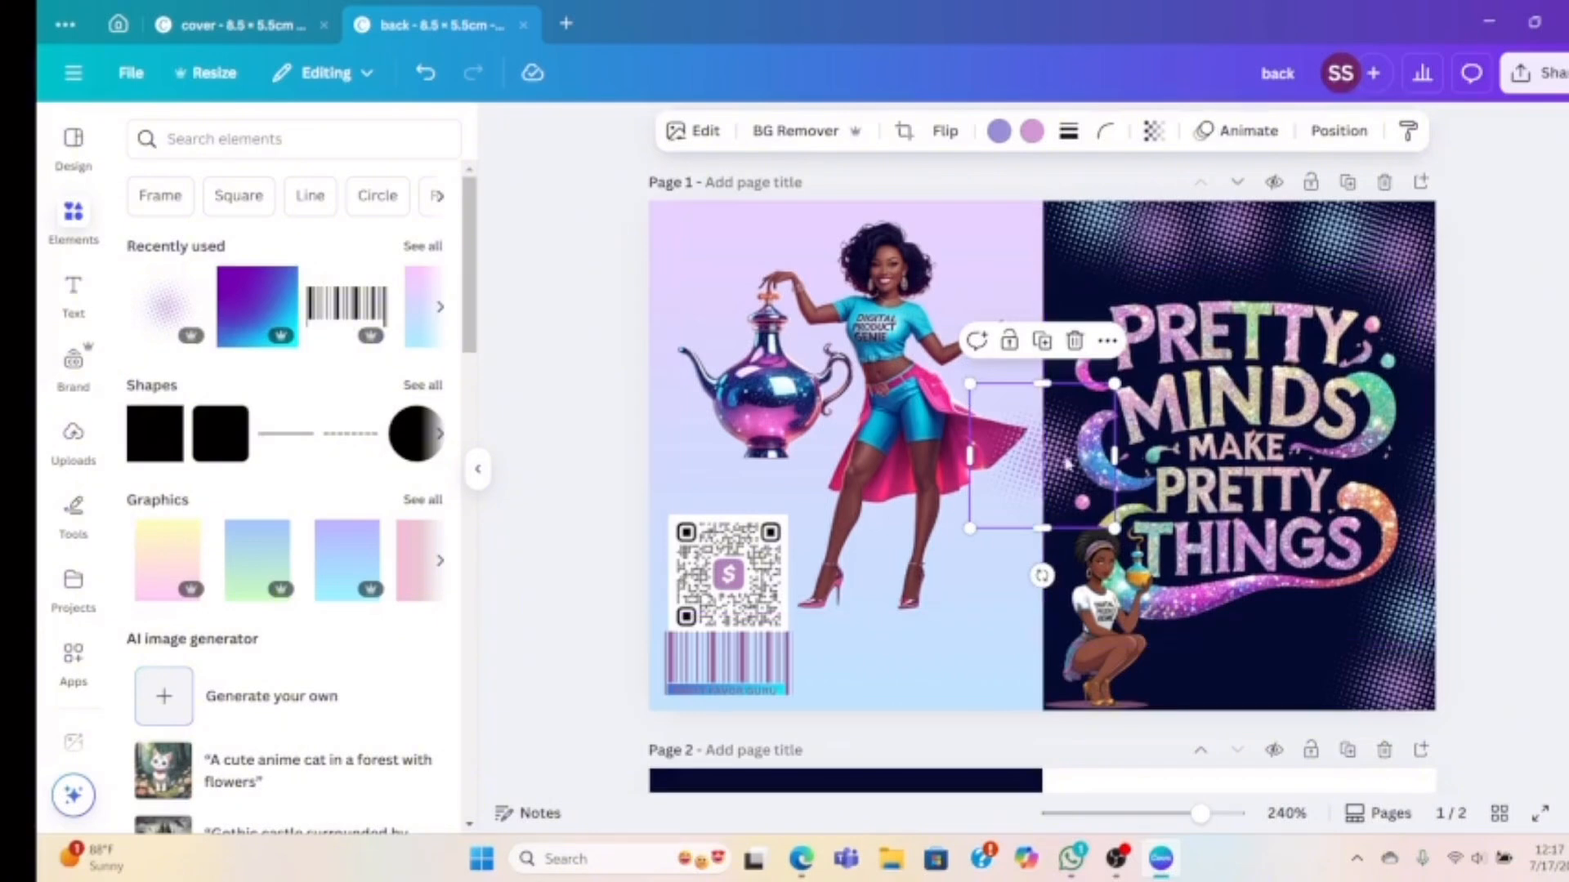
pyautogui.moveTo(1022, 465); pyautogui.dragTo(951, 646)
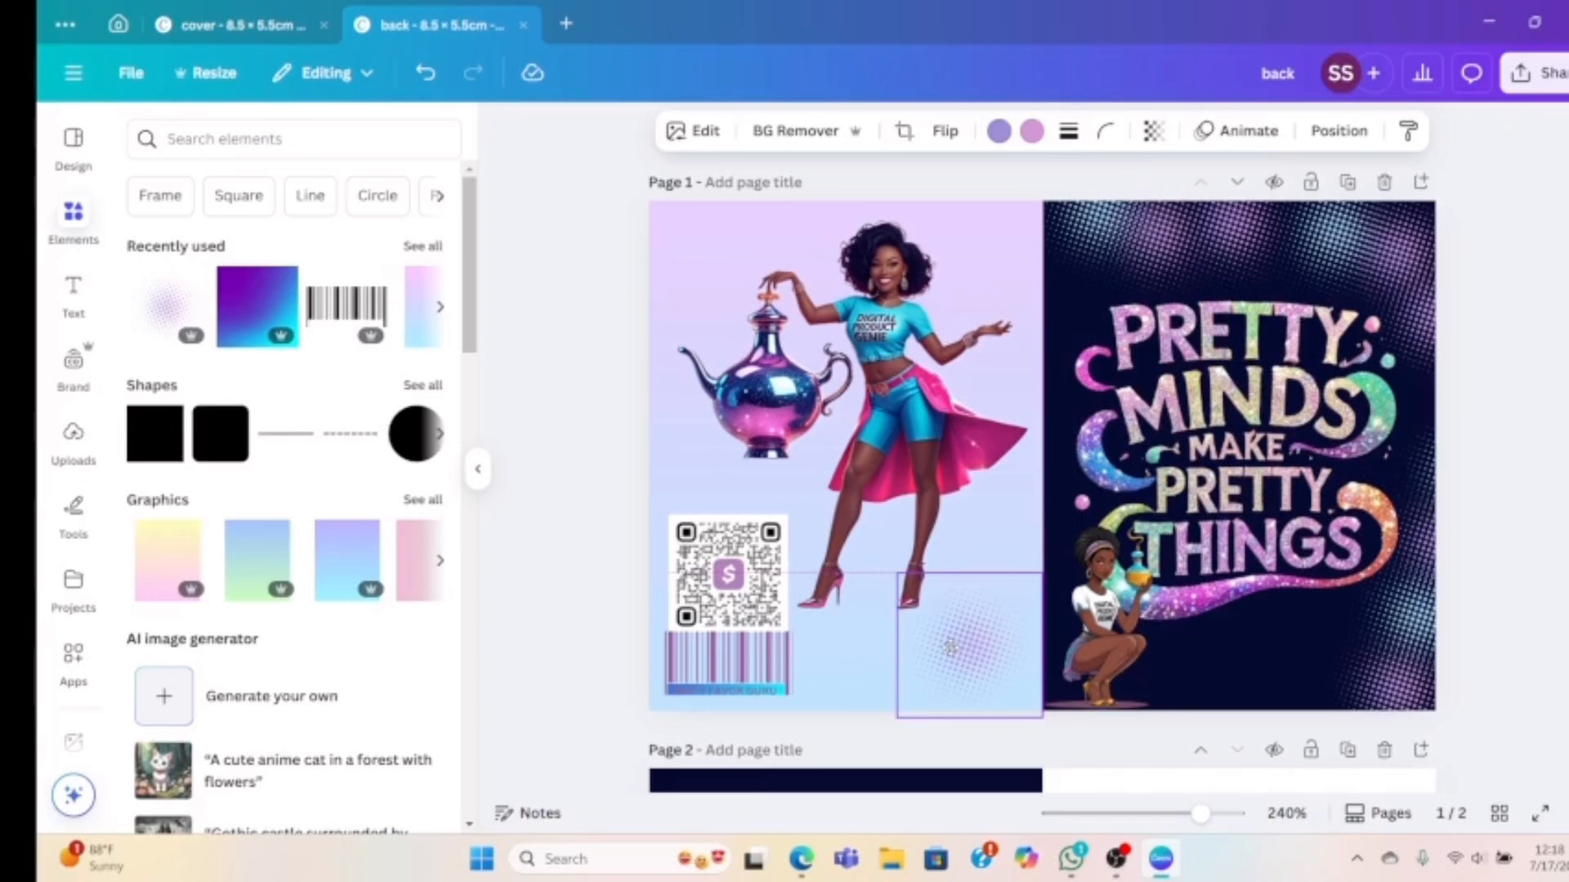
pyautogui.moveTo(951, 647); pyautogui.dragTo(964, 423)
pyautogui.click(970, 545)
pyautogui.moveTo(1072, 444); pyautogui.dragTo(1047, 440)
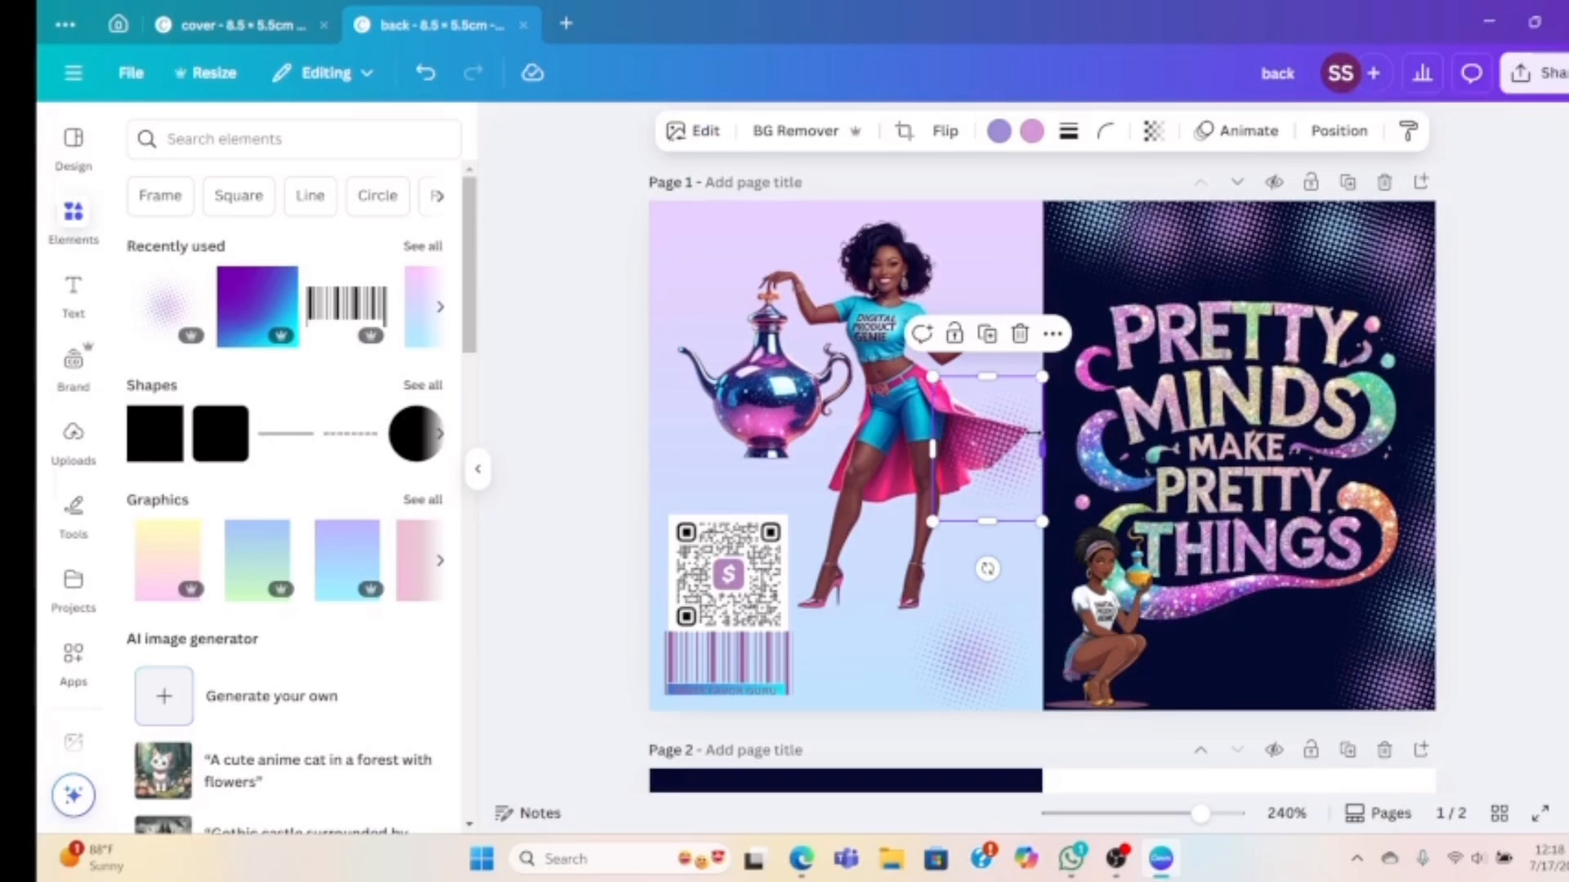
# Recolor the lower halftone graphic light blue and adjust its size and position
pyautogui.click(974, 660)
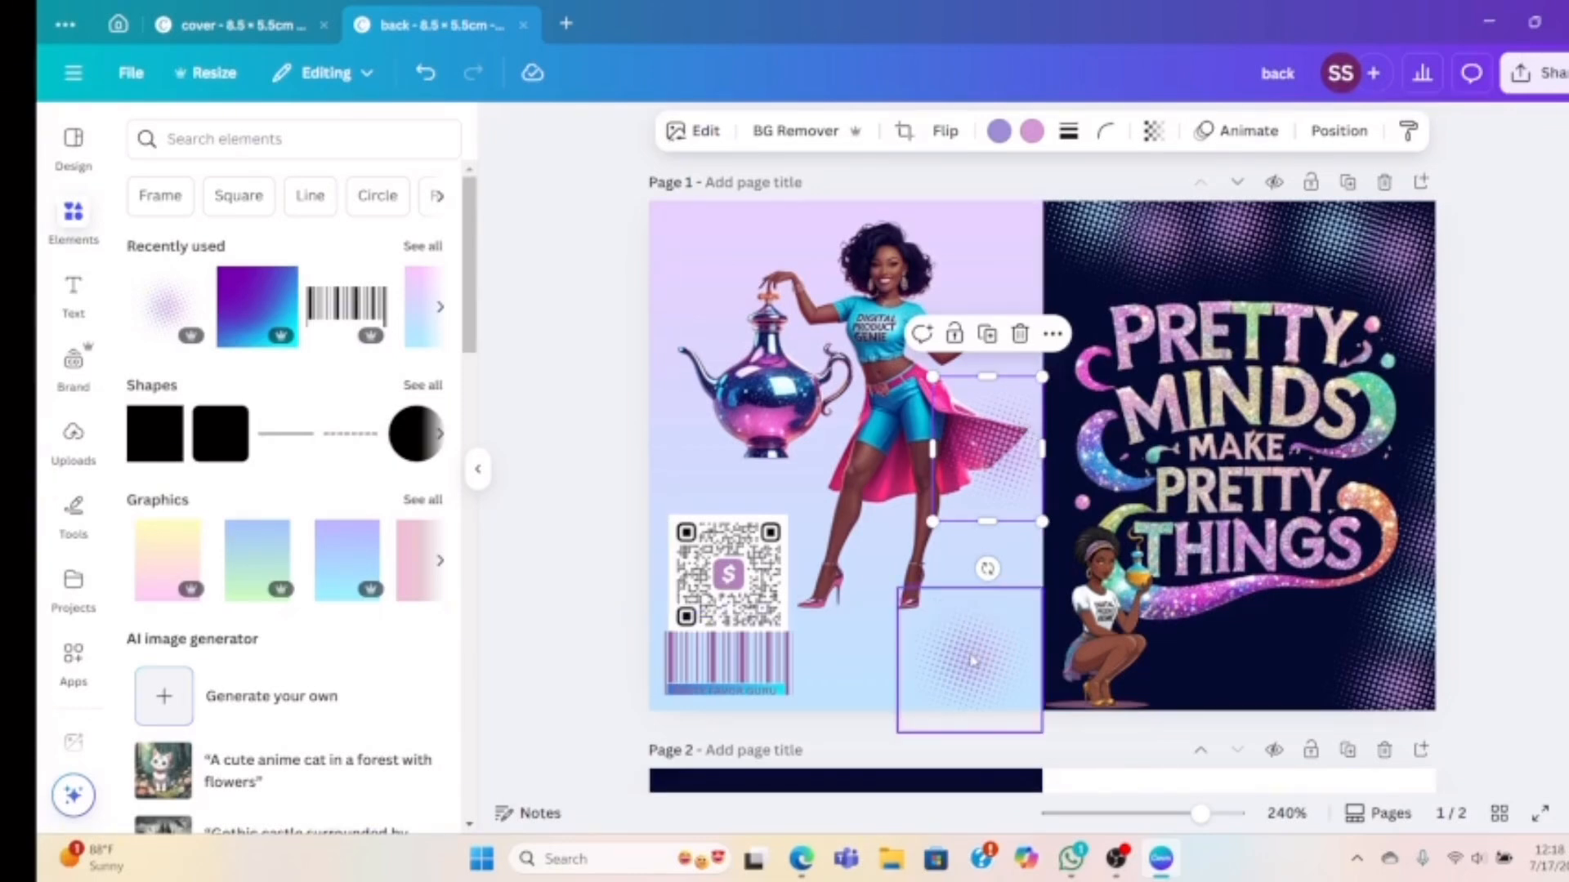
pyautogui.click(1005, 133)
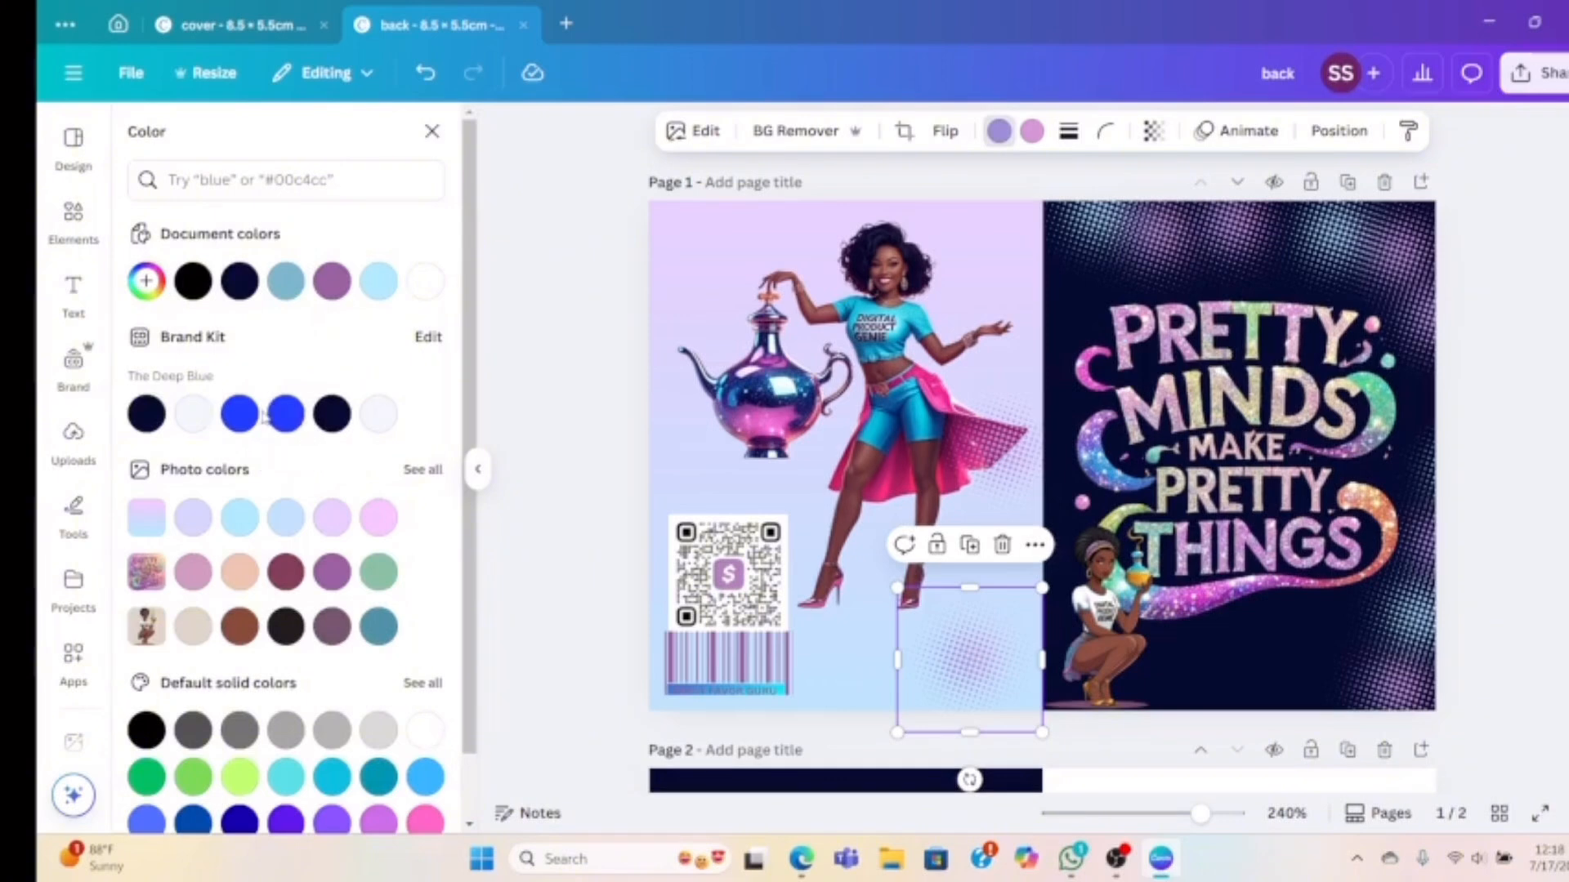
pyautogui.click(286, 281)
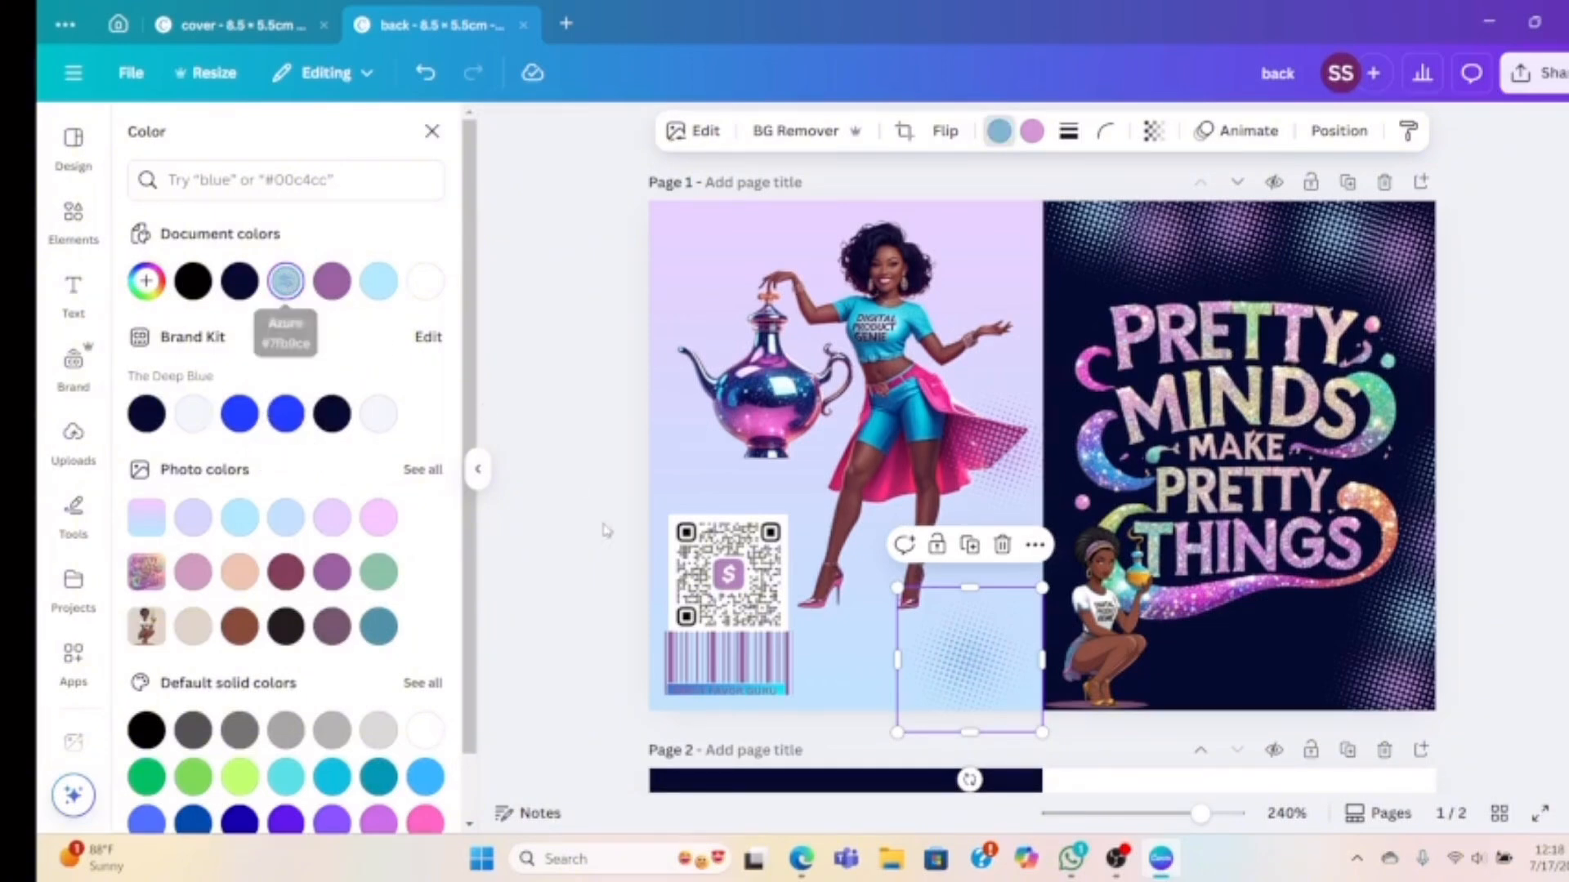
pyautogui.moveTo(1043, 585); pyautogui.dragTo(1073, 536)
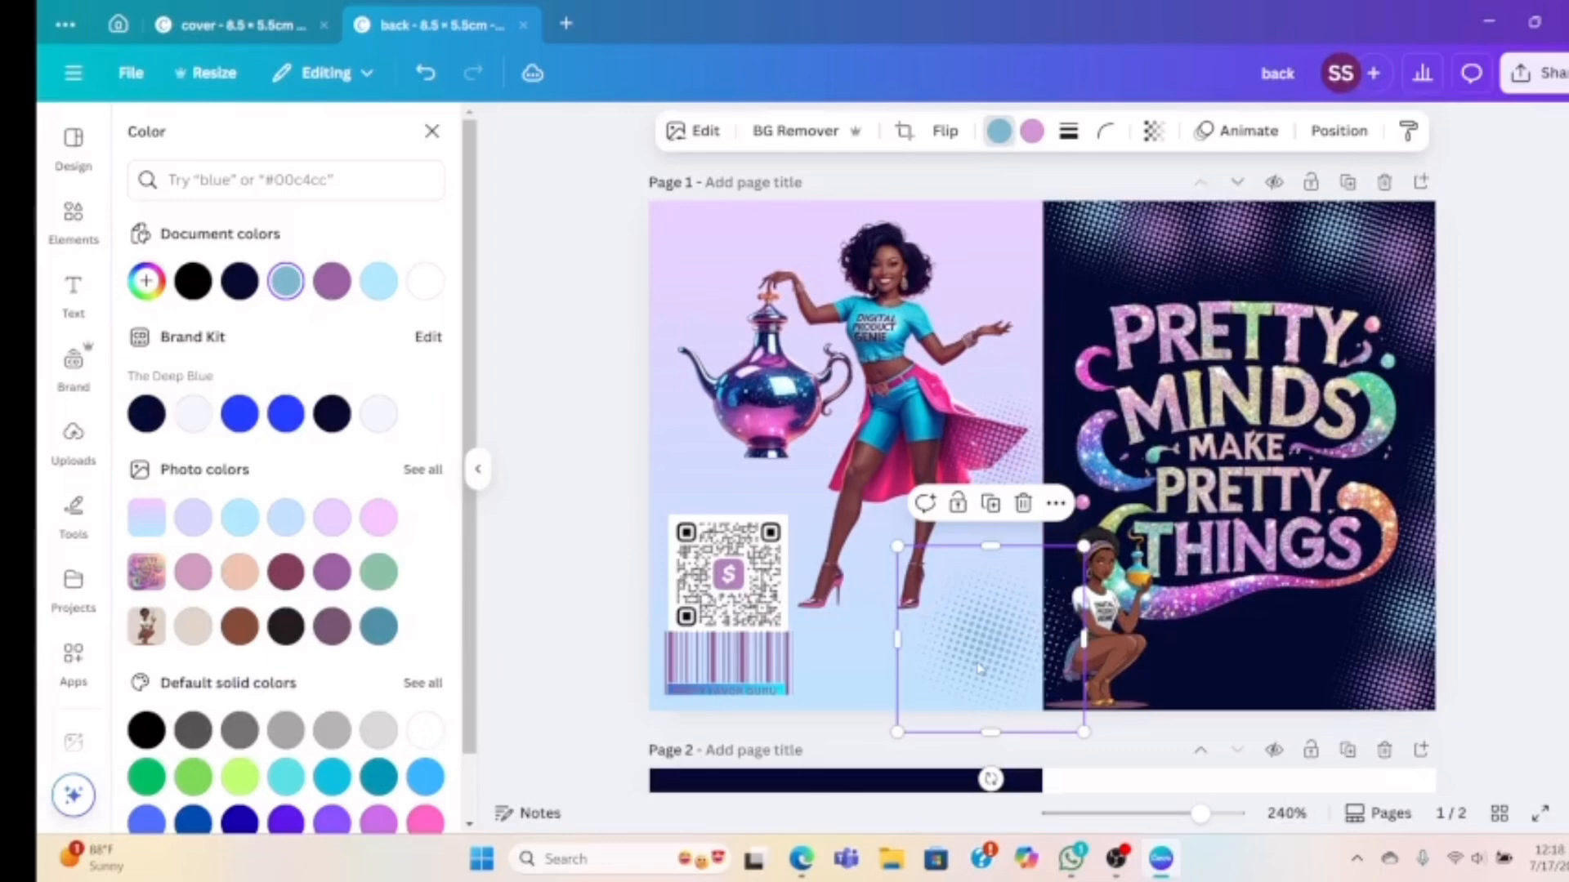
pyautogui.moveTo(977, 669); pyautogui.dragTo(967, 666)
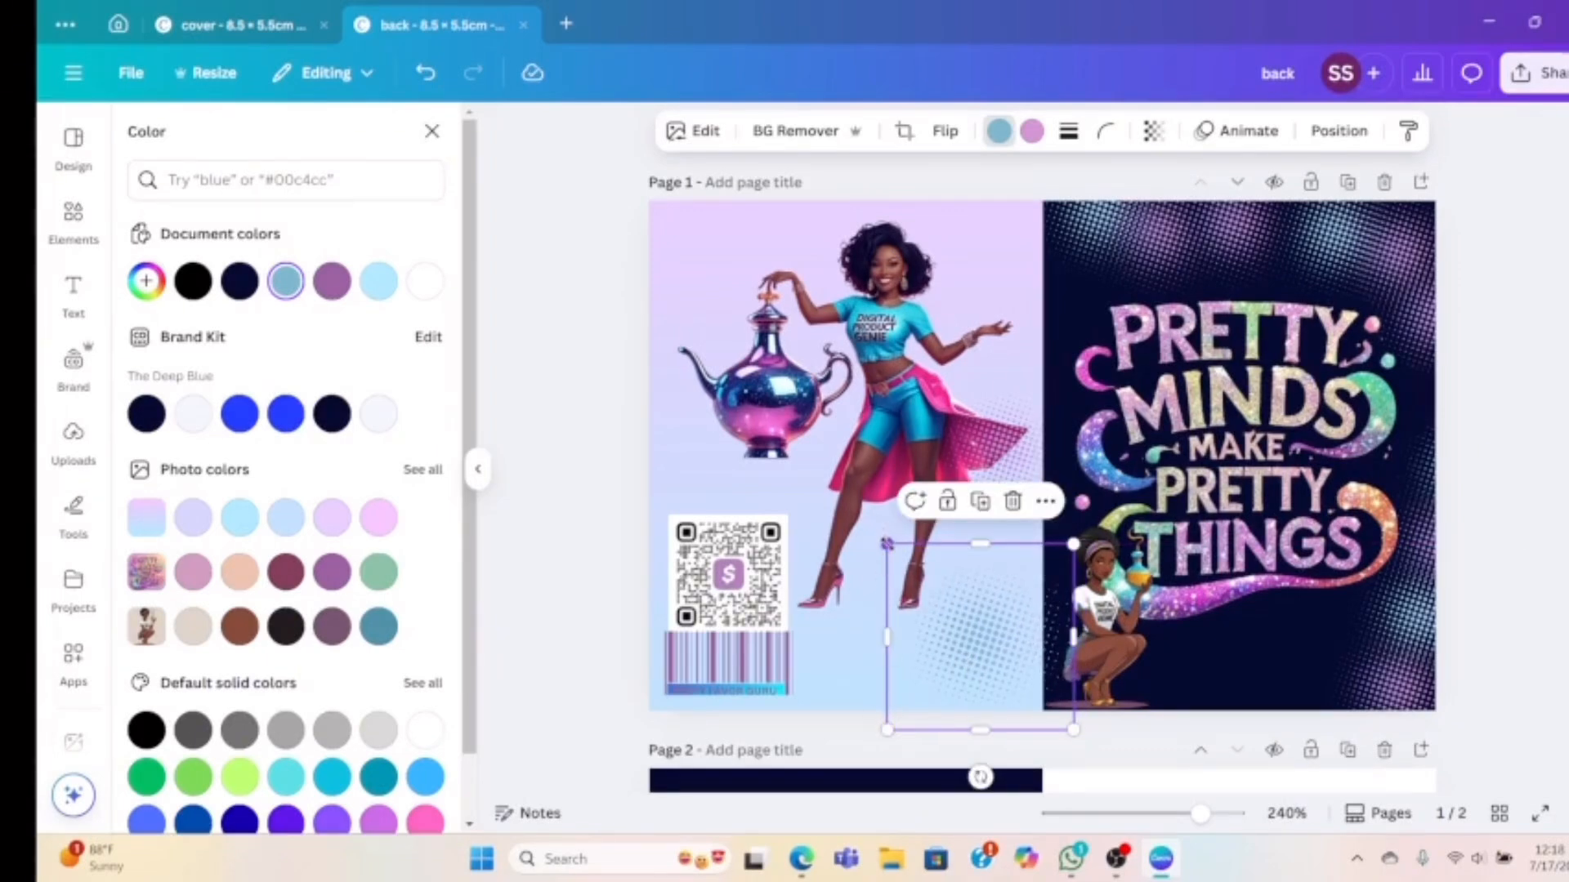
pyautogui.moveTo(887, 543); pyautogui.dragTo(900, 558)
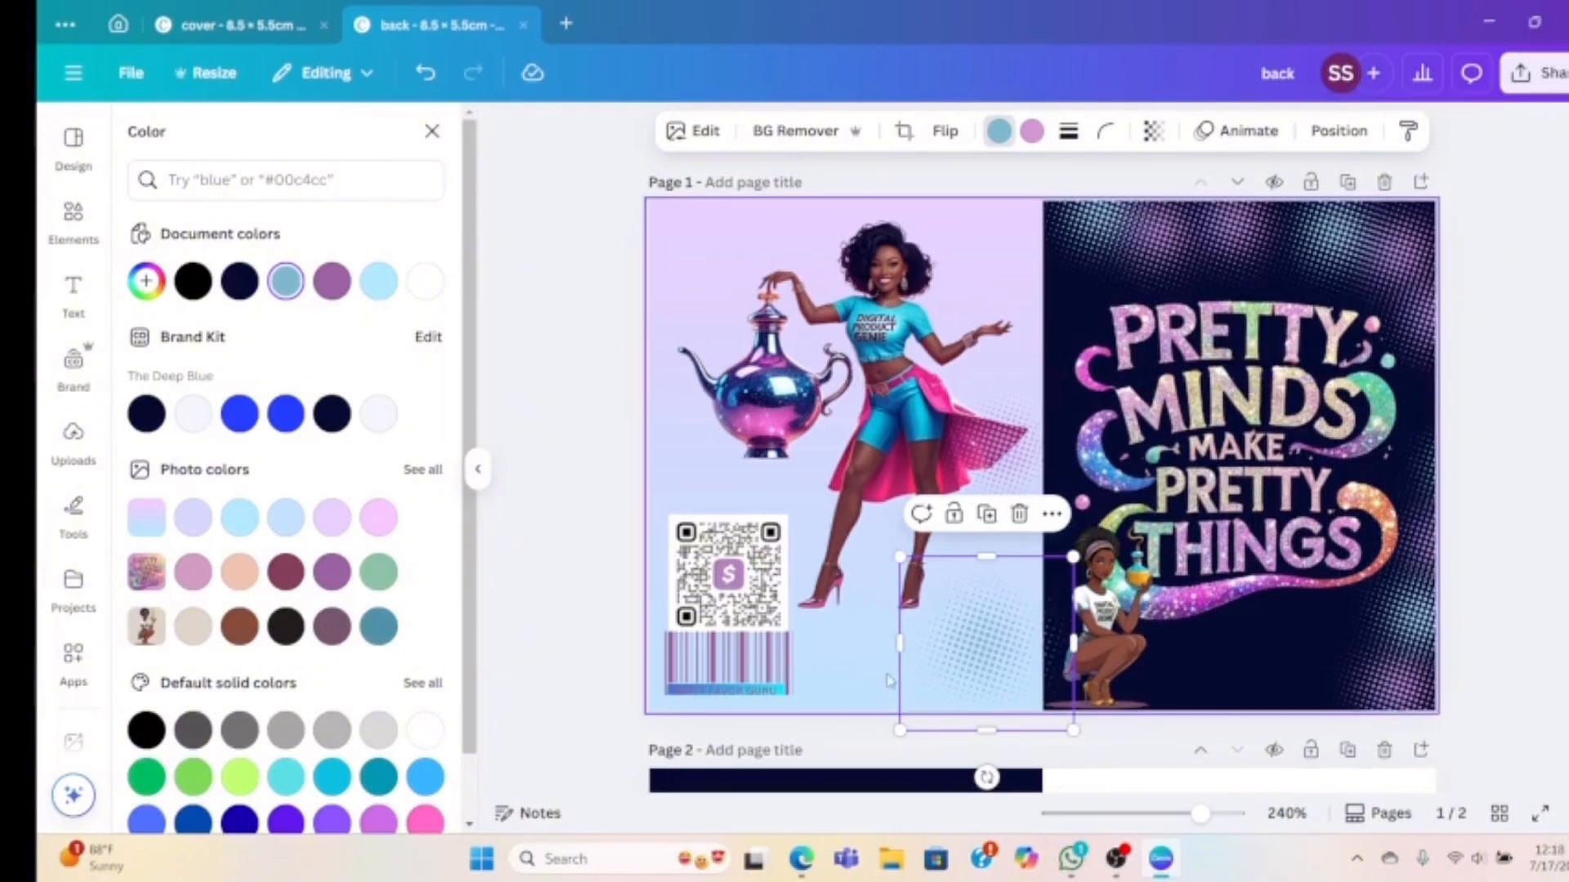
pyautogui.click(890, 677)
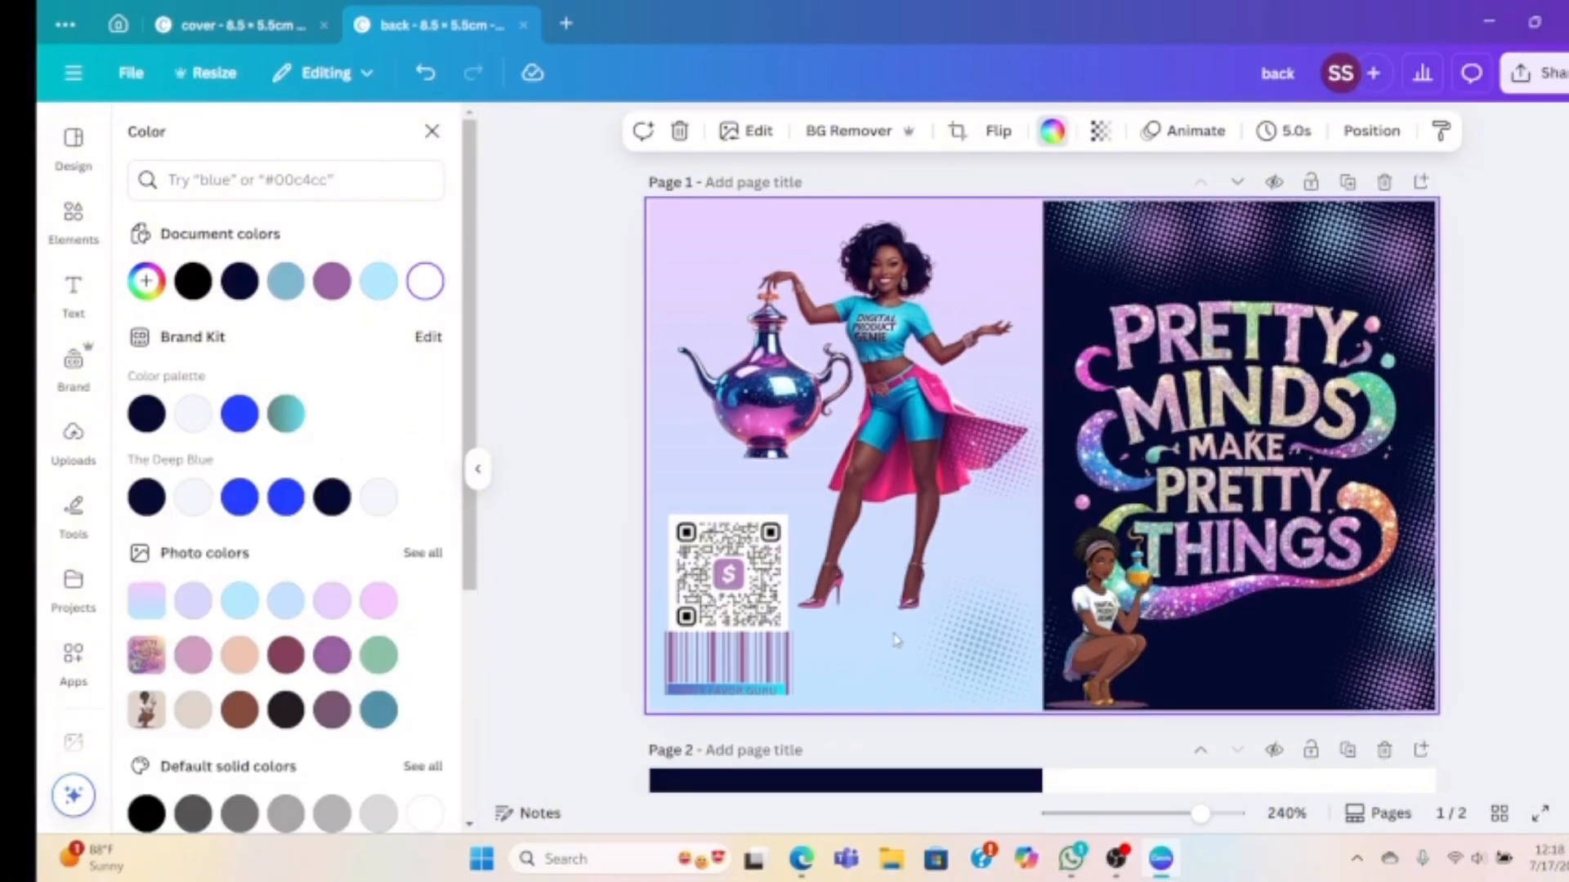
# Duplicate the light blue halftone into the top-left corner at 2.5 × 2.5 cm
pyautogui.click(980, 666)
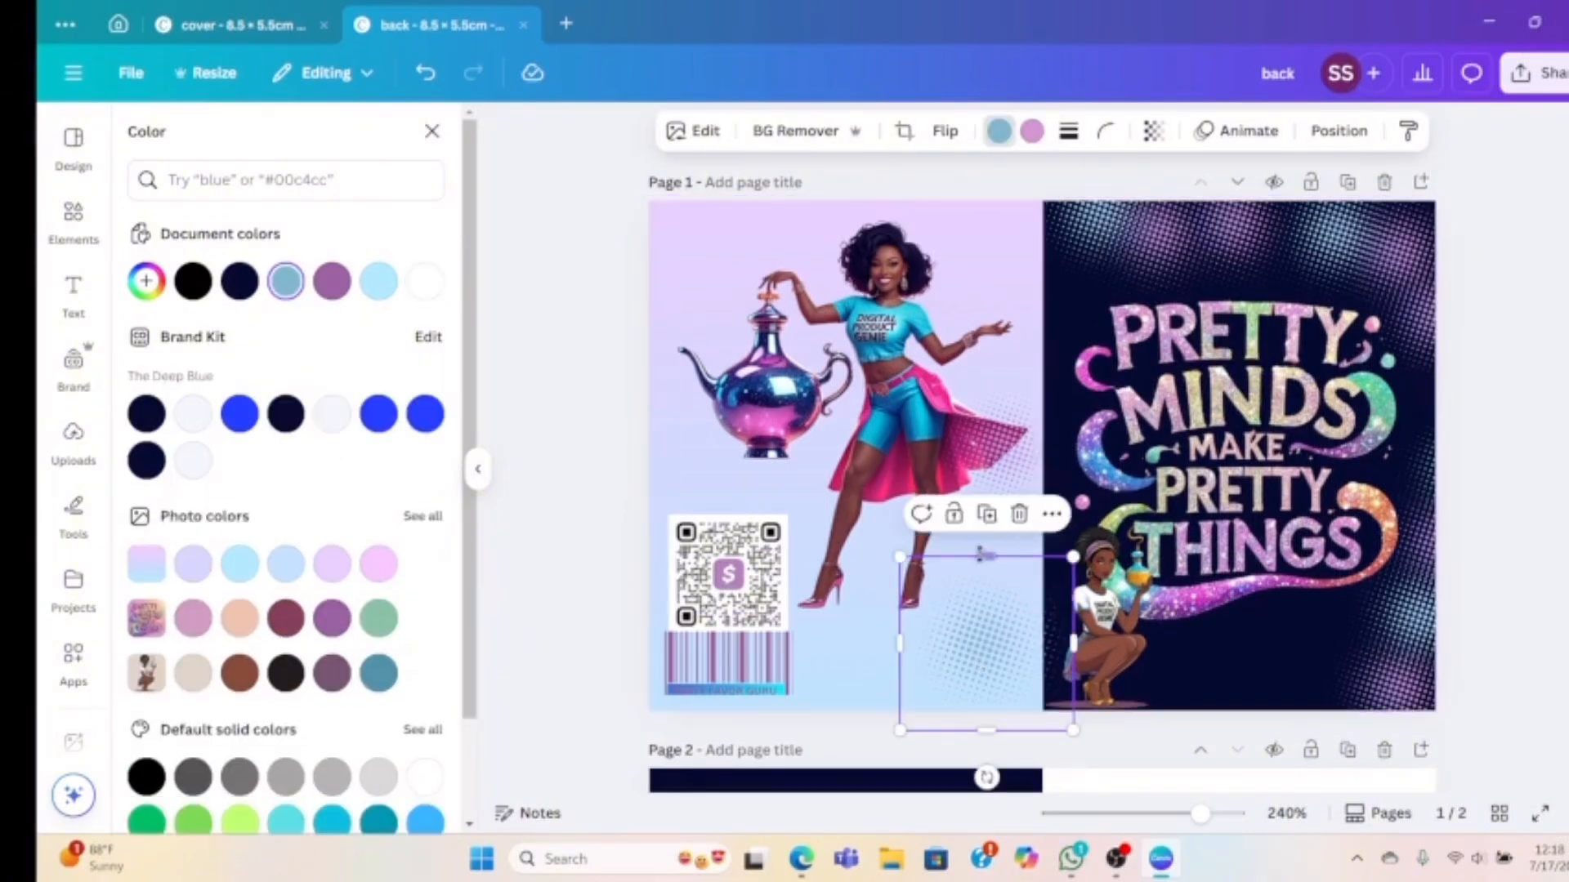
pyautogui.click(987, 514)
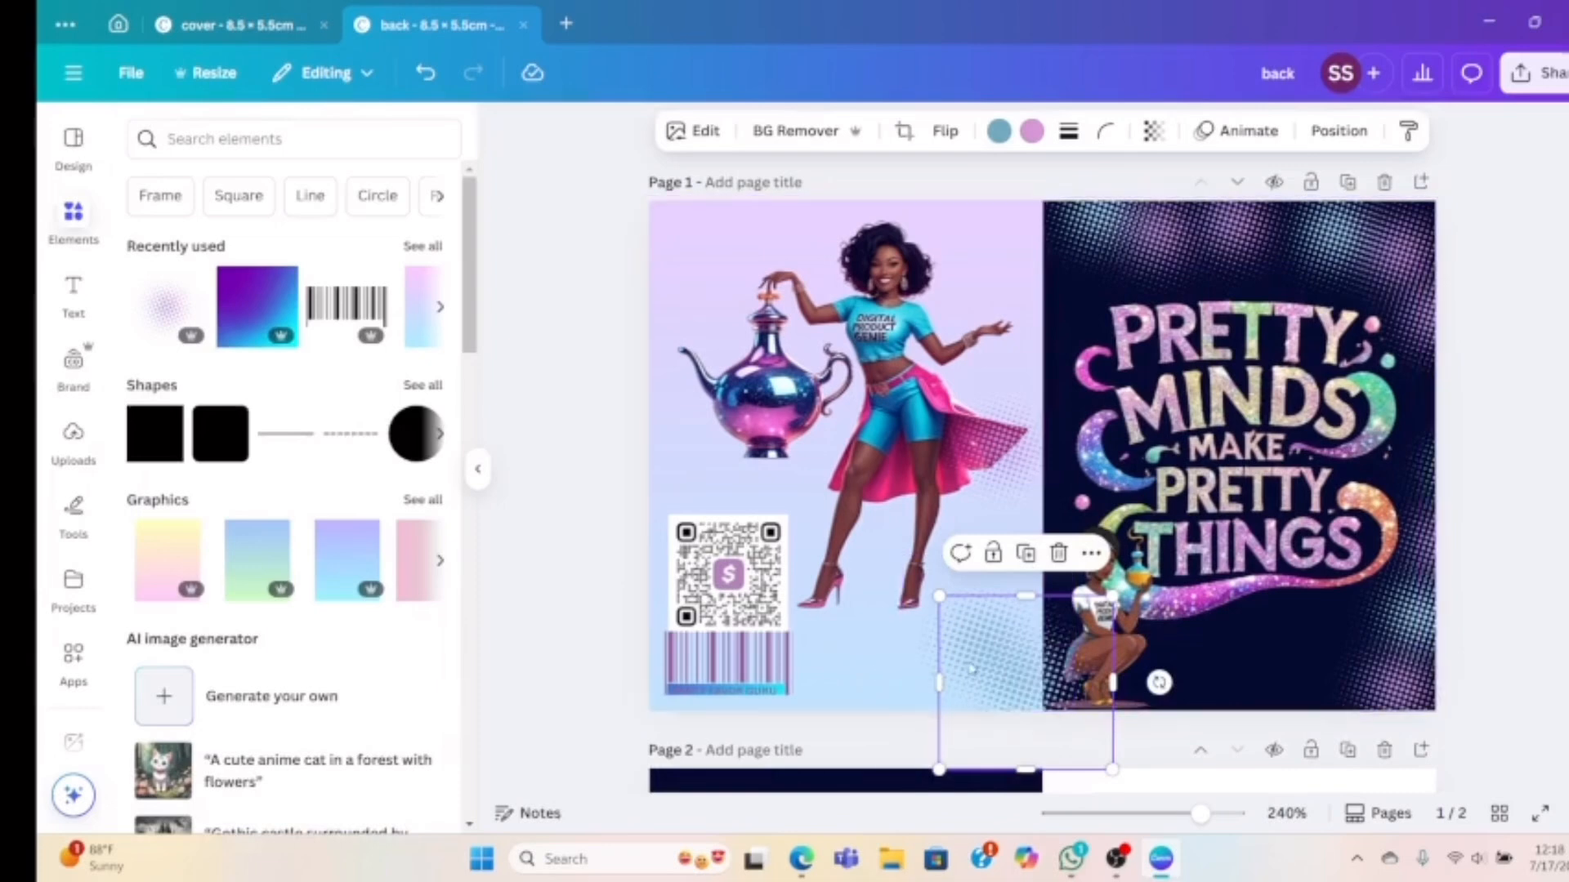
pyautogui.moveTo(985, 670); pyautogui.dragTo(650, 233)
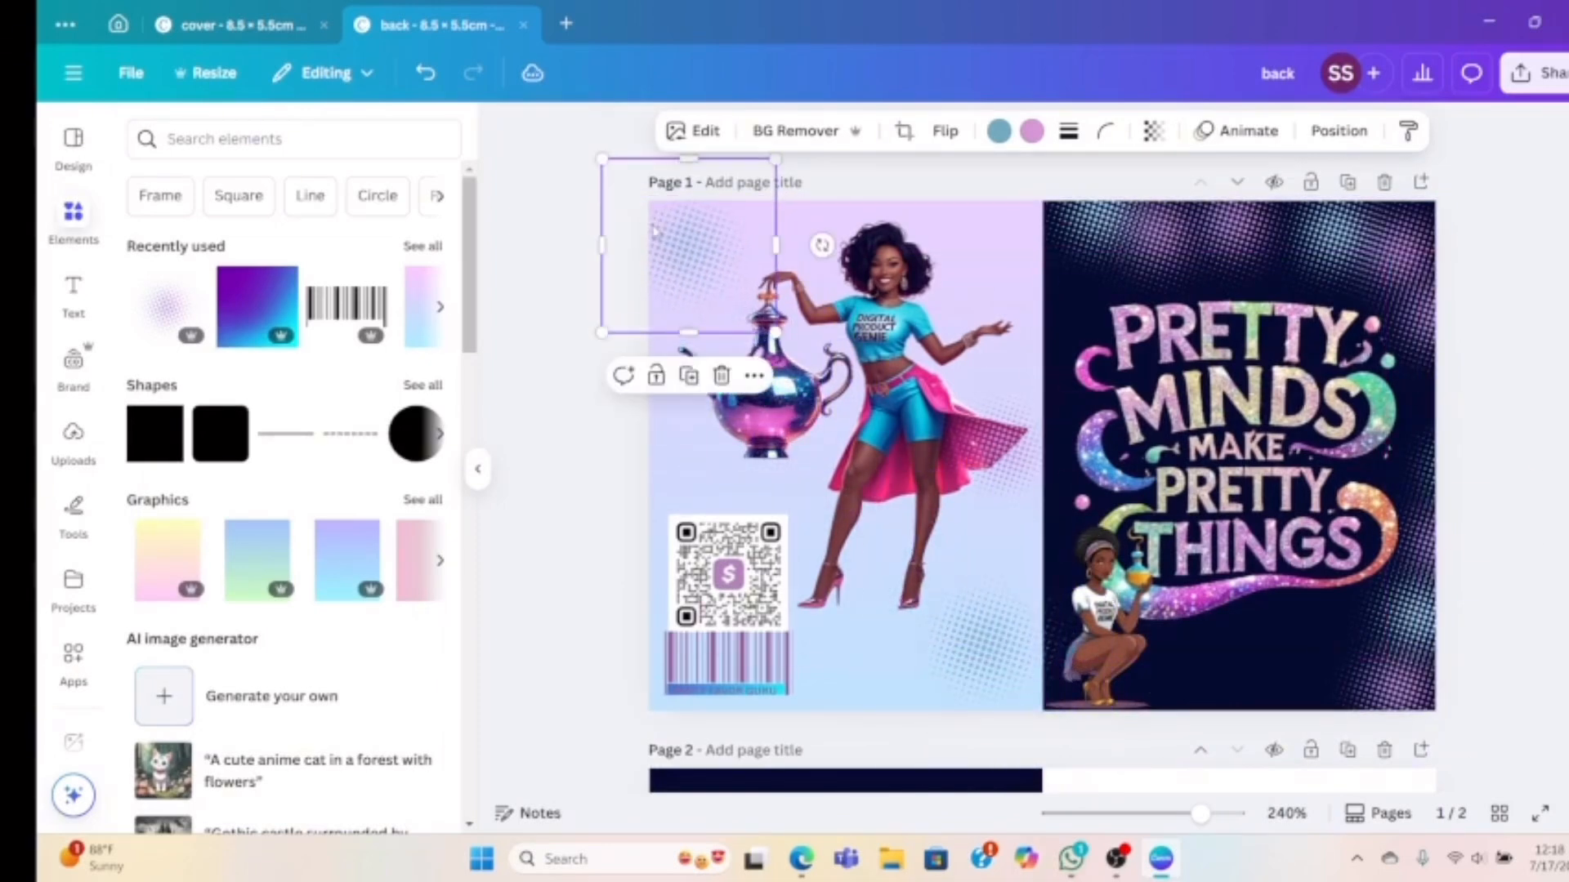
pyautogui.moveTo(775, 332); pyautogui.dragTo(860, 409)
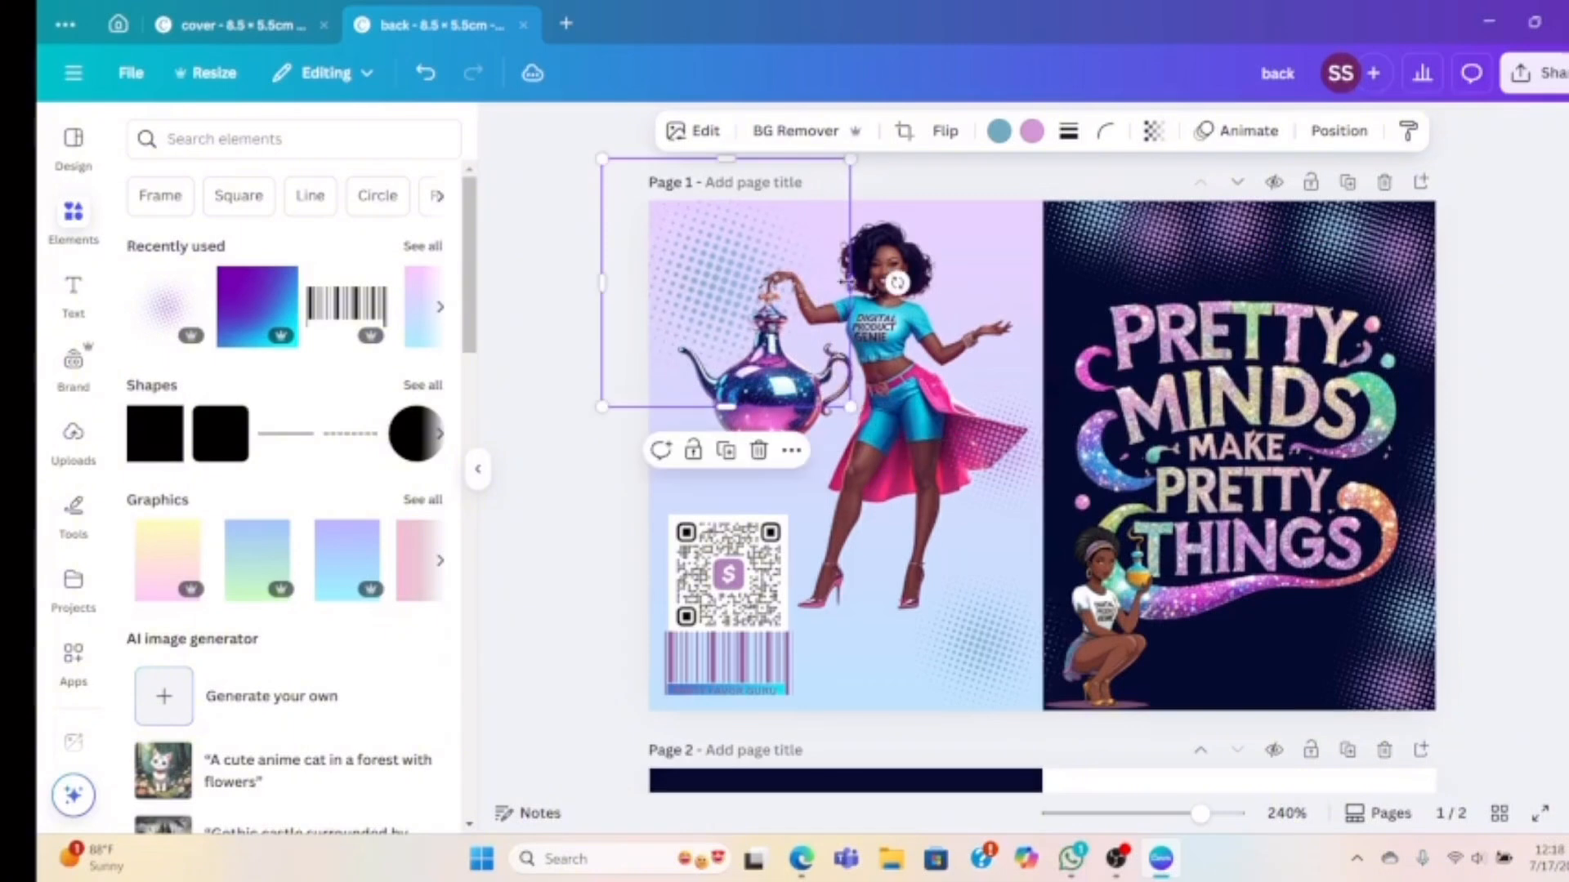
# Send the top-left halftone accent backward behind the teapot woman
pyautogui.click(1338, 131)
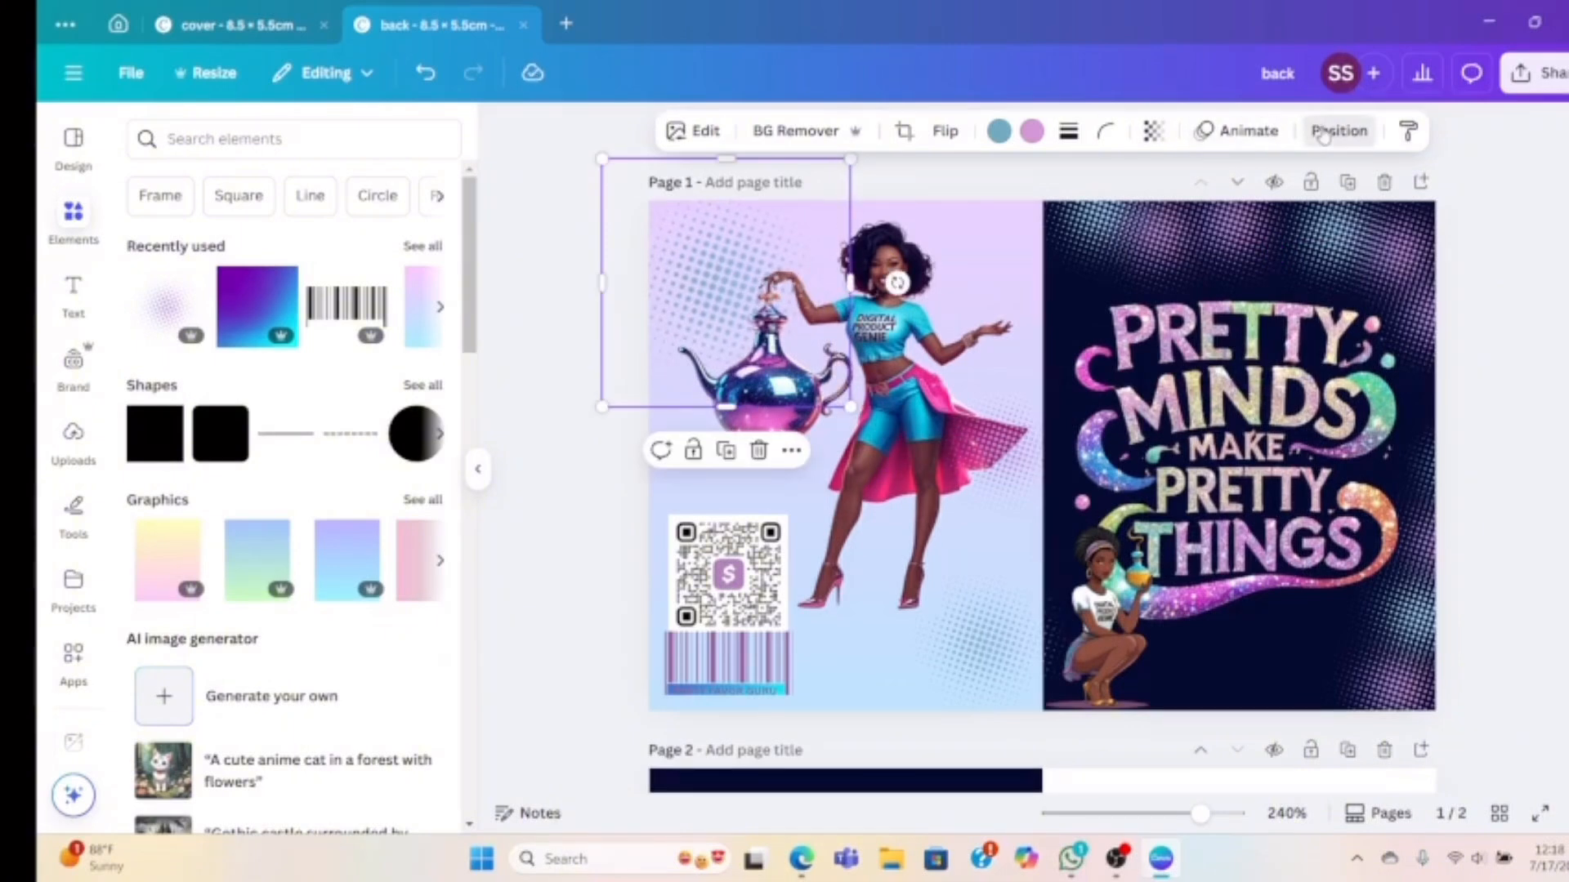
pyautogui.click(394, 234)
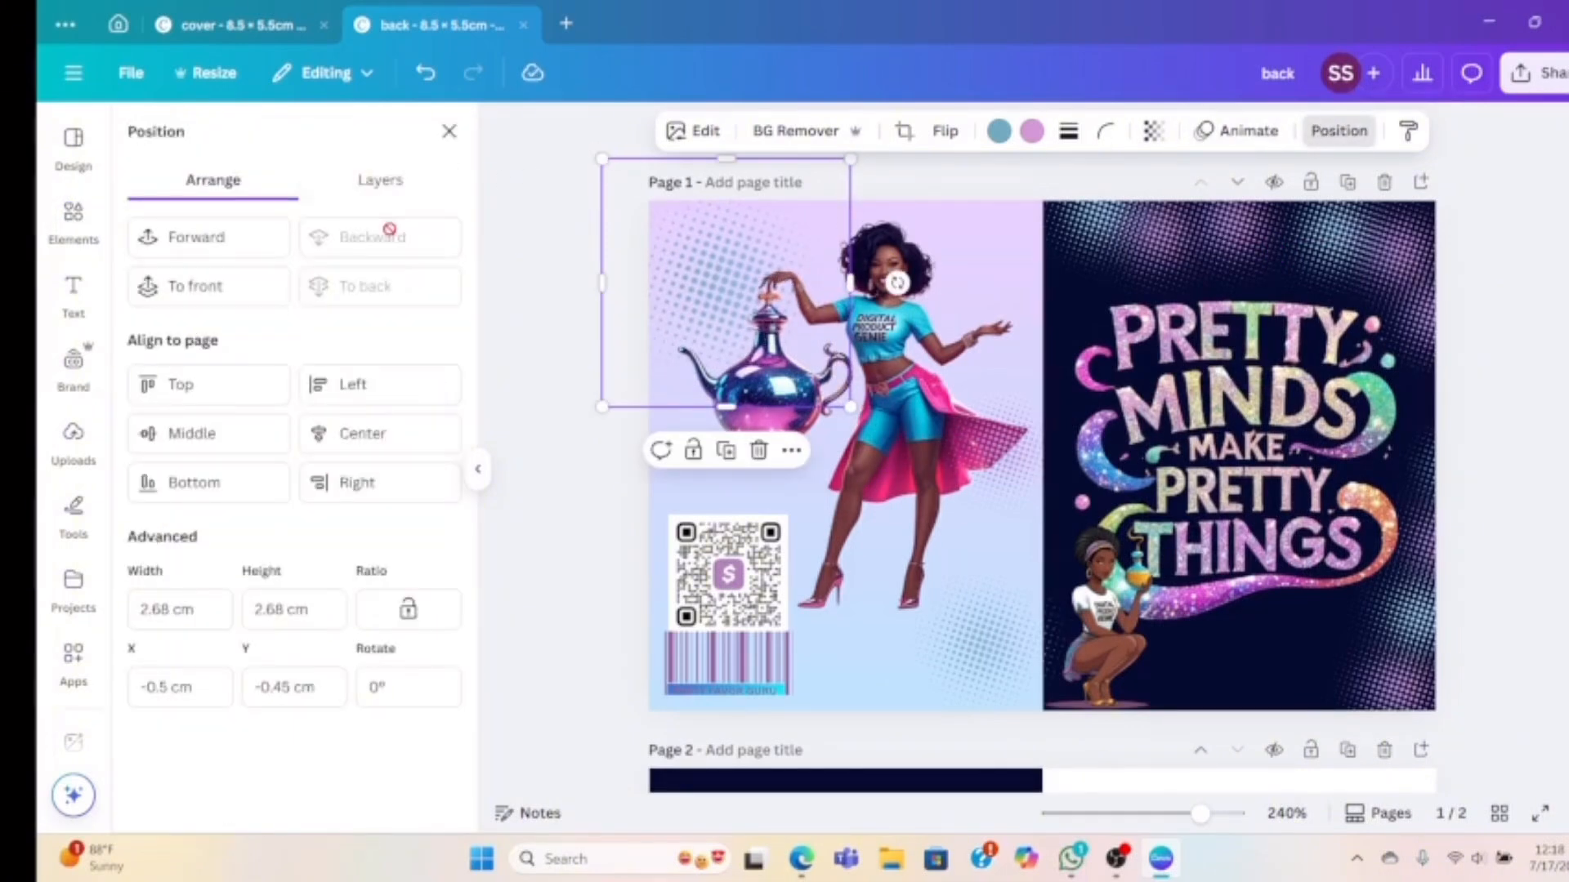
pyautogui.click(564, 297)
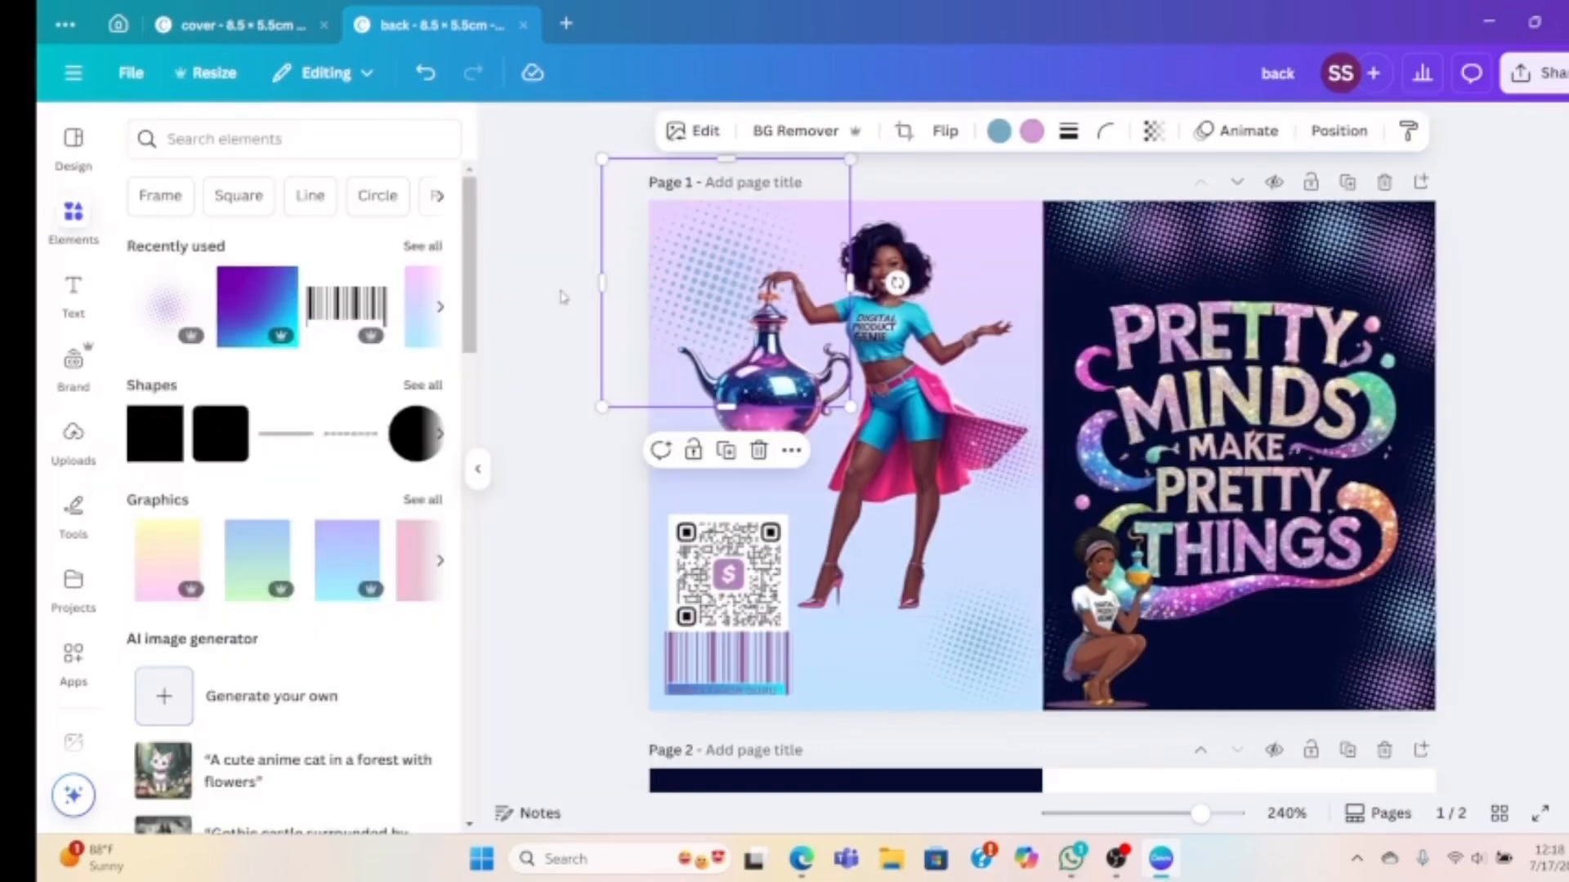
pyautogui.click(561, 297)
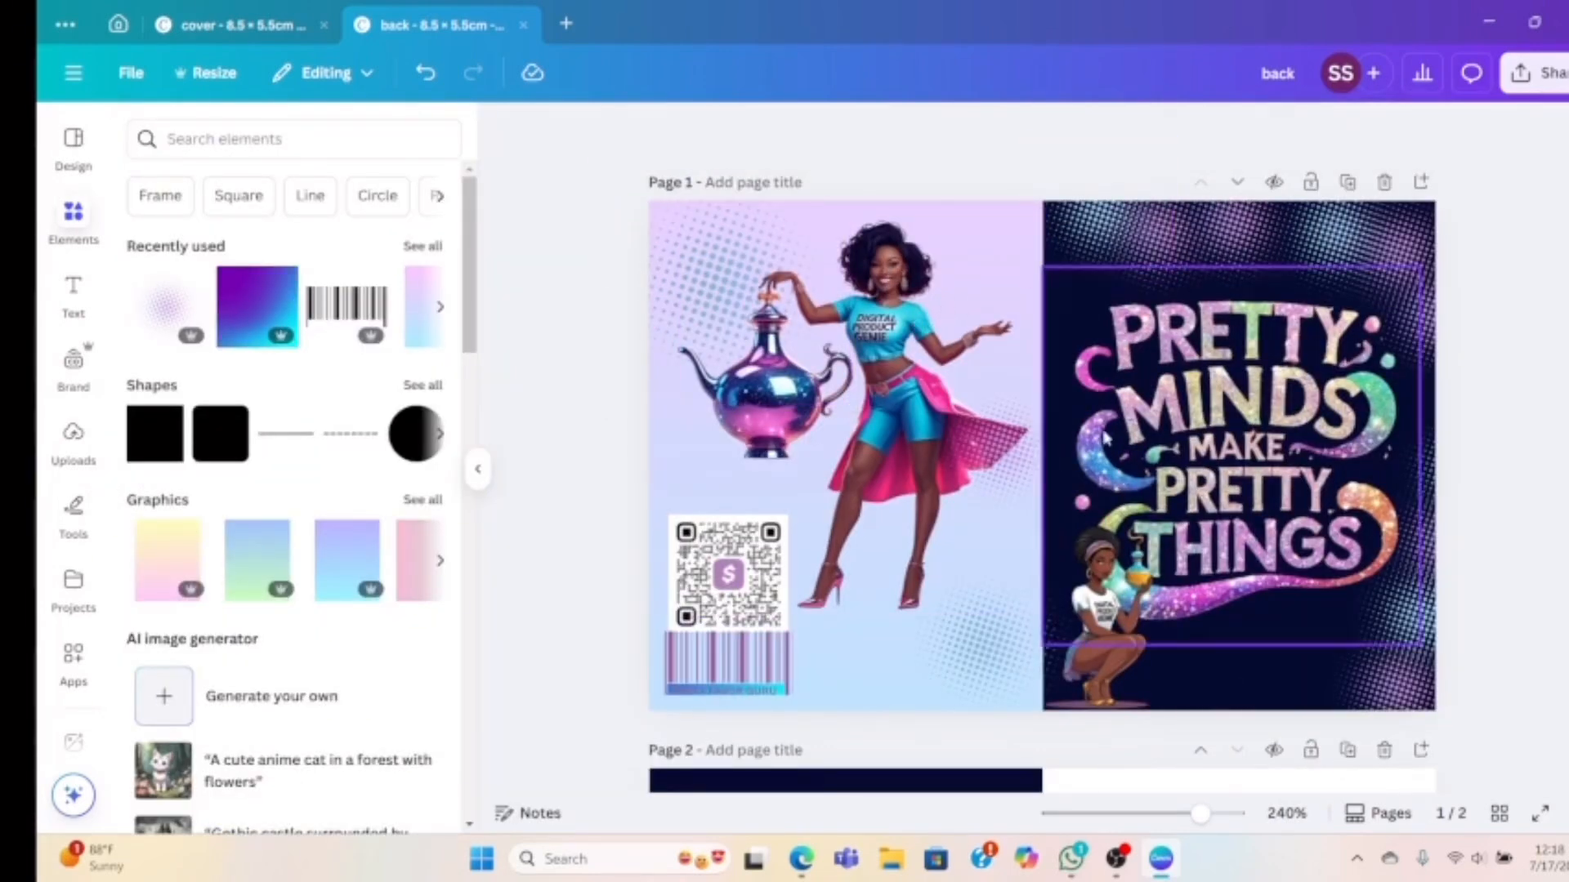
pyautogui.click(1203, 683)
# Delete the front panel's dark backdrop and search graphics for 'WHITE OVERLAY'
pyautogui.press('Delete')
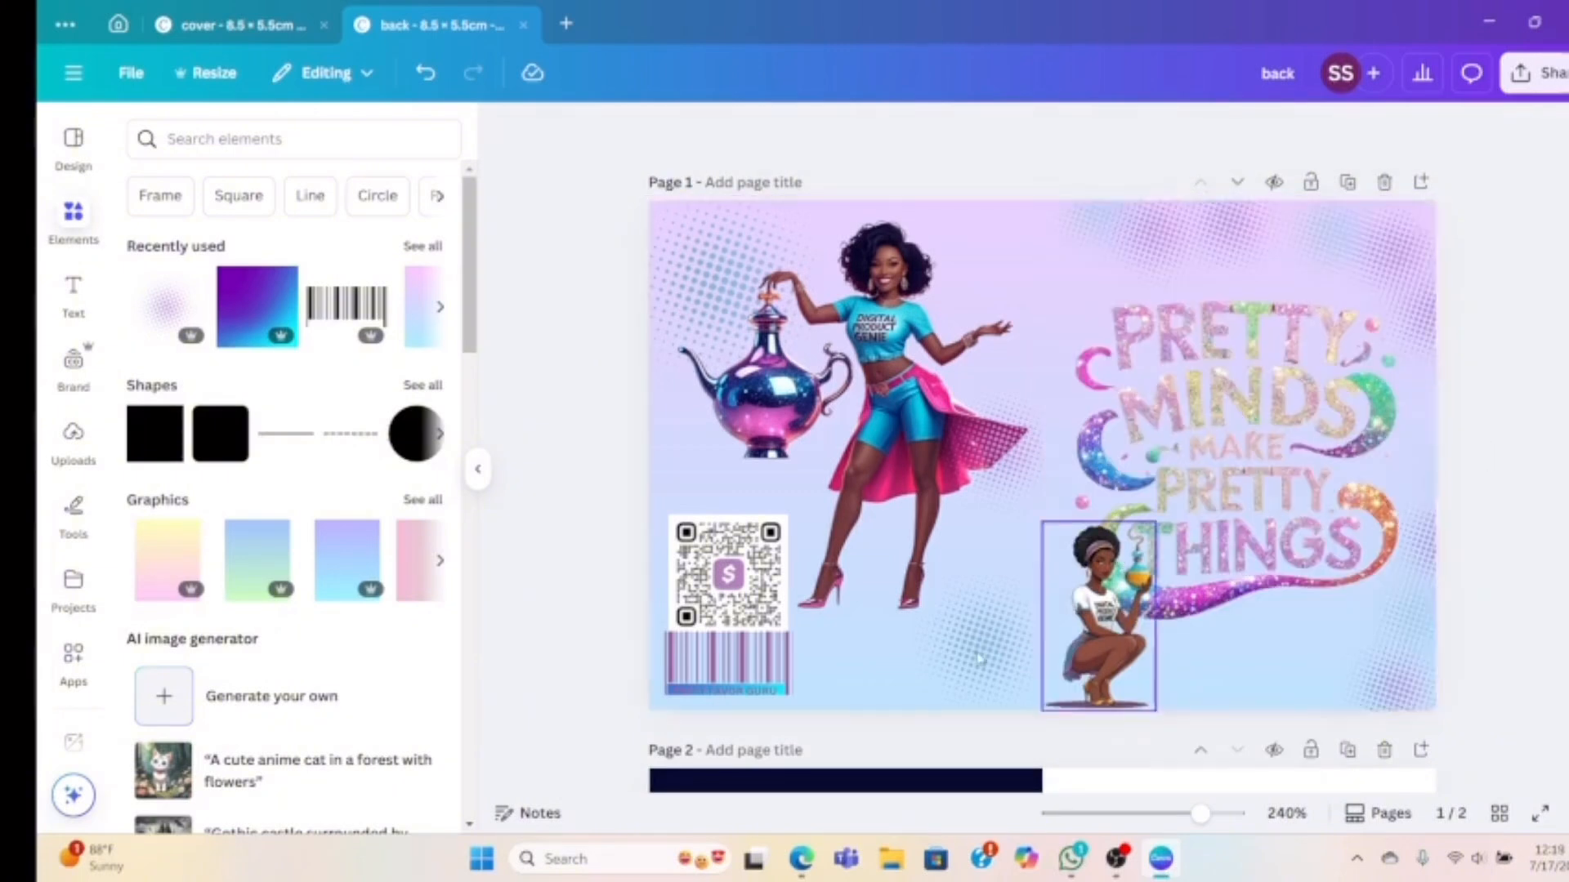
pyautogui.click(358, 138)
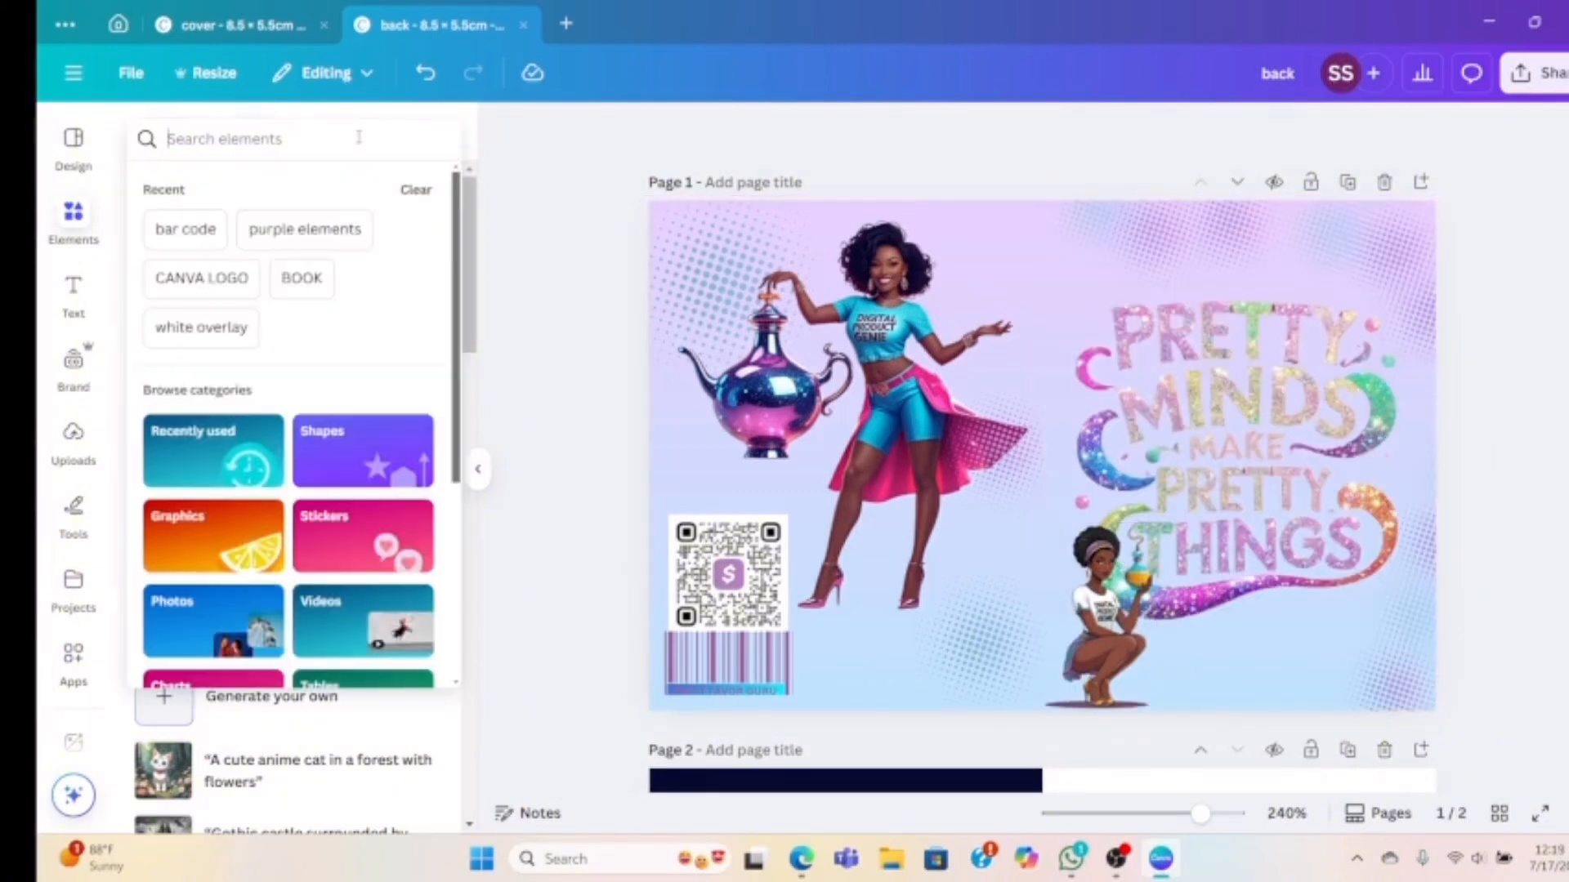
pyautogui.write('WHIT')
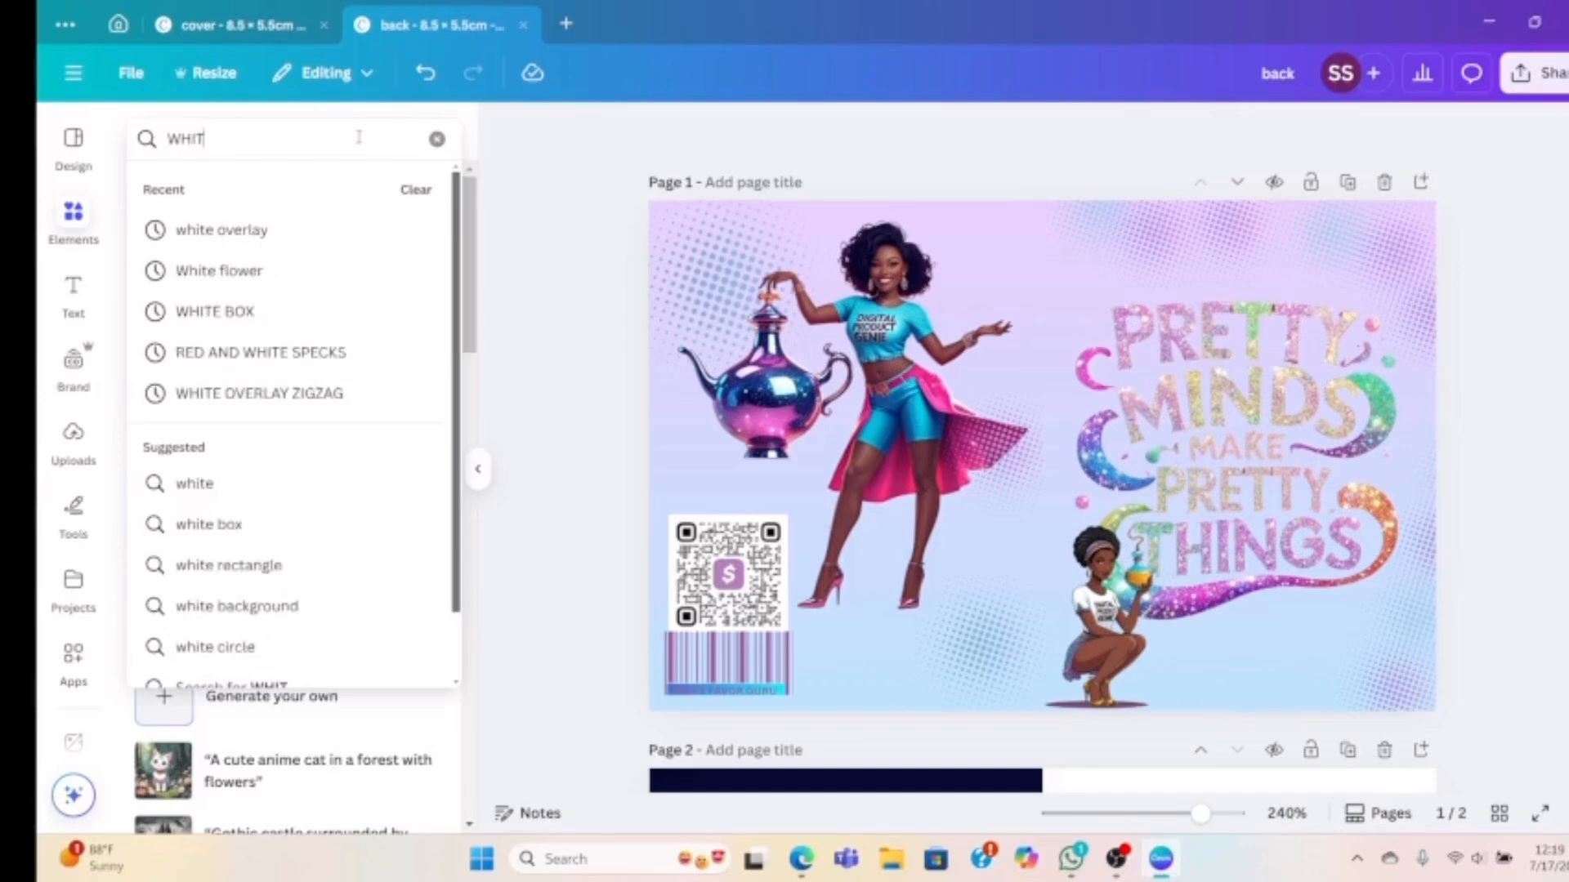
pyautogui.write('E OVERLAY')
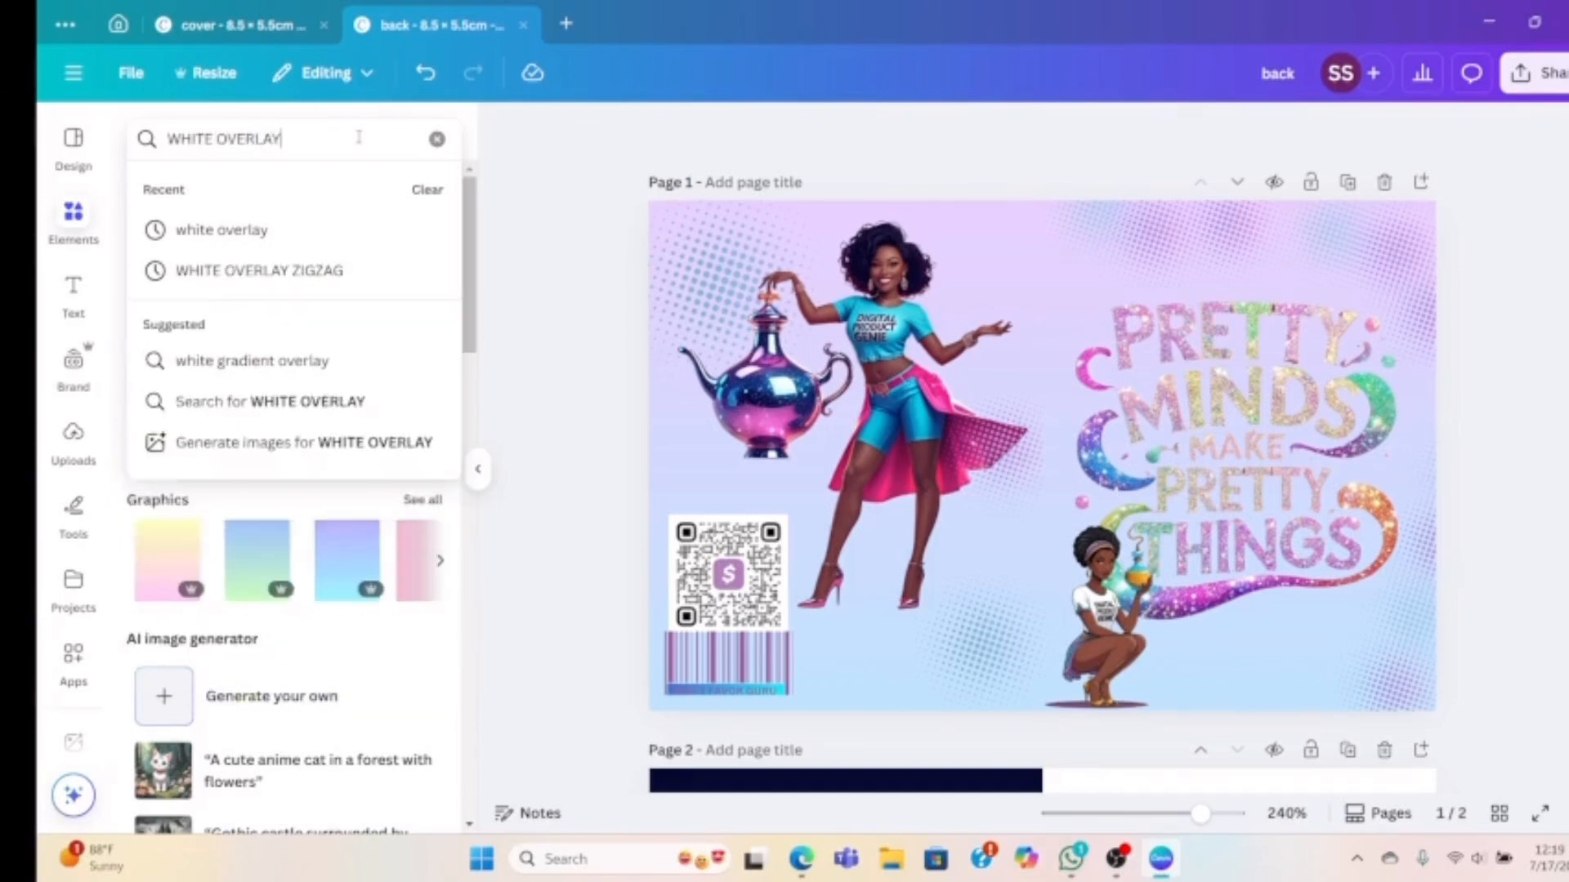
pyautogui.press('Return')
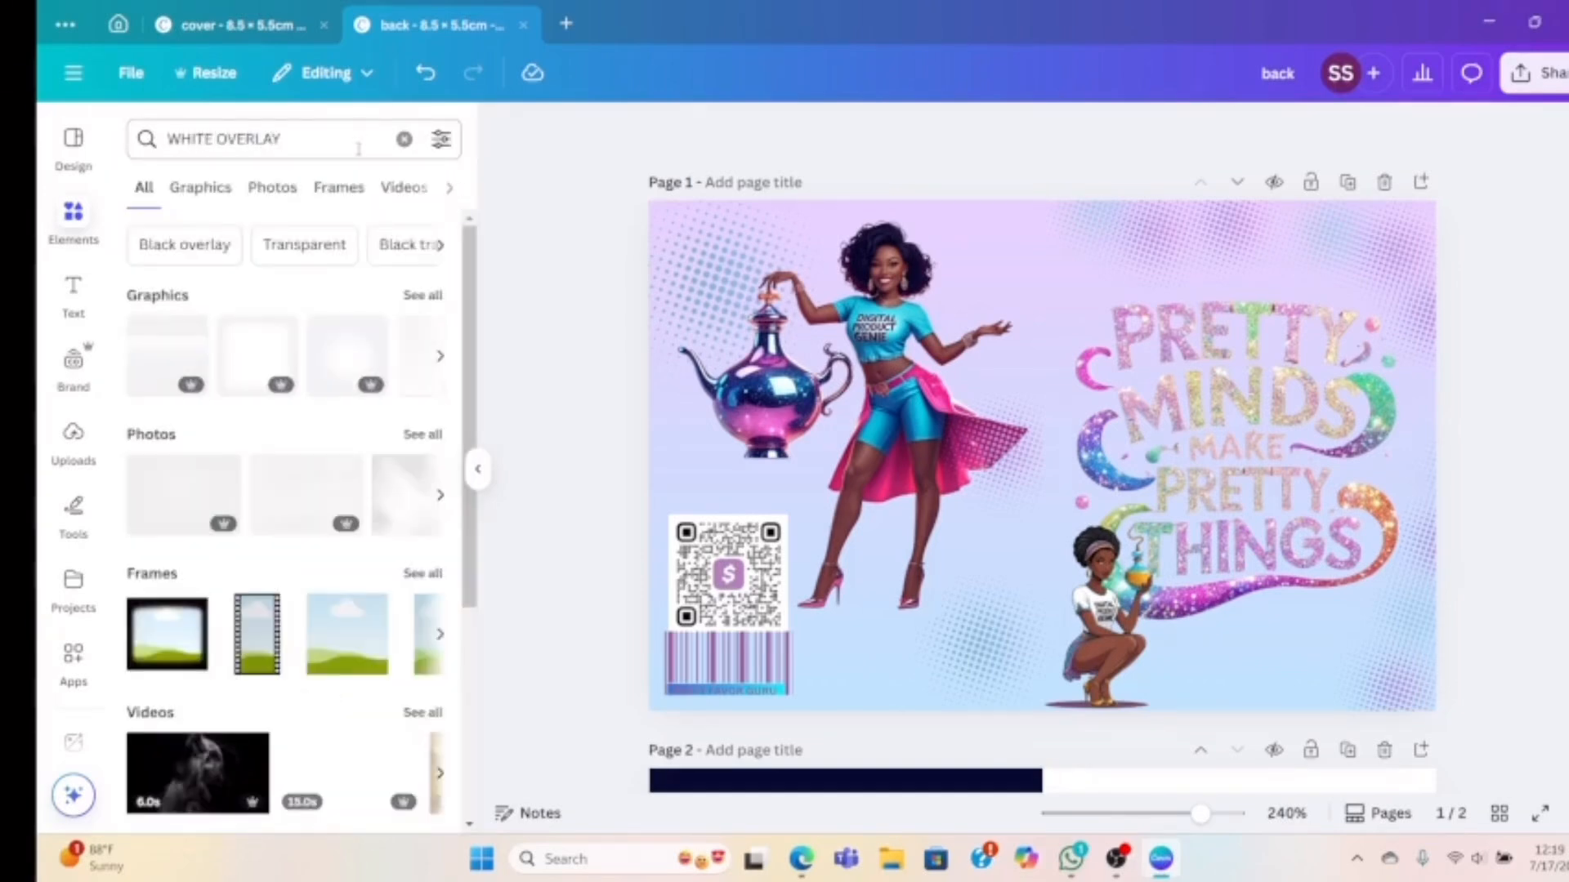
pyautogui.click(424, 297)
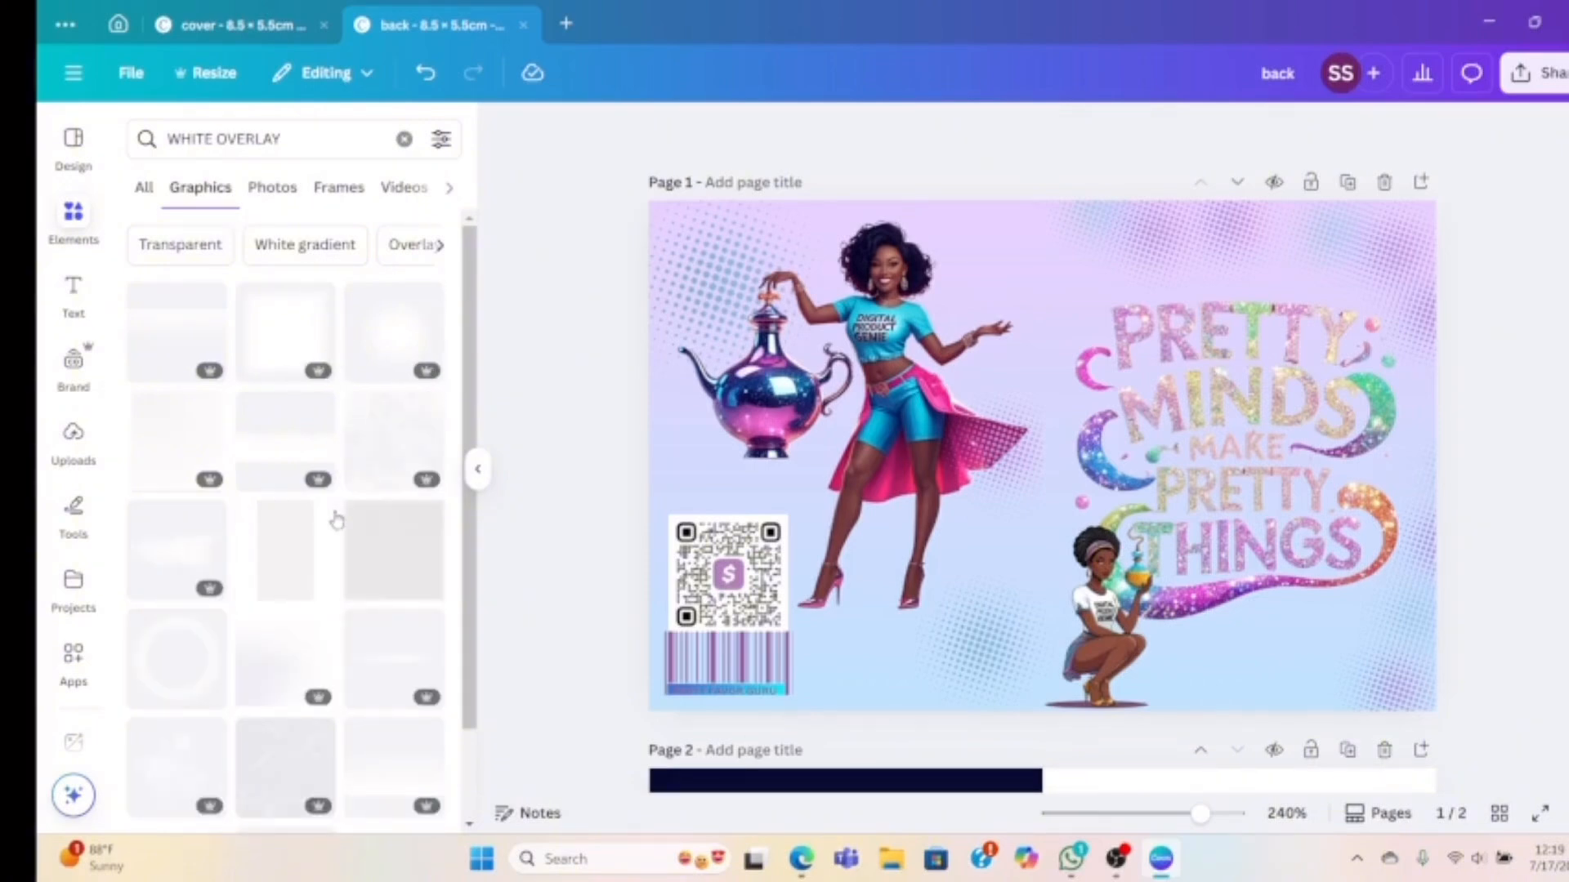
# Add a white overlay graphic and fit it over the PRETTY MINDS MAKE PRETTY THINGS title
pyautogui.scroll(-3, 326, 523)
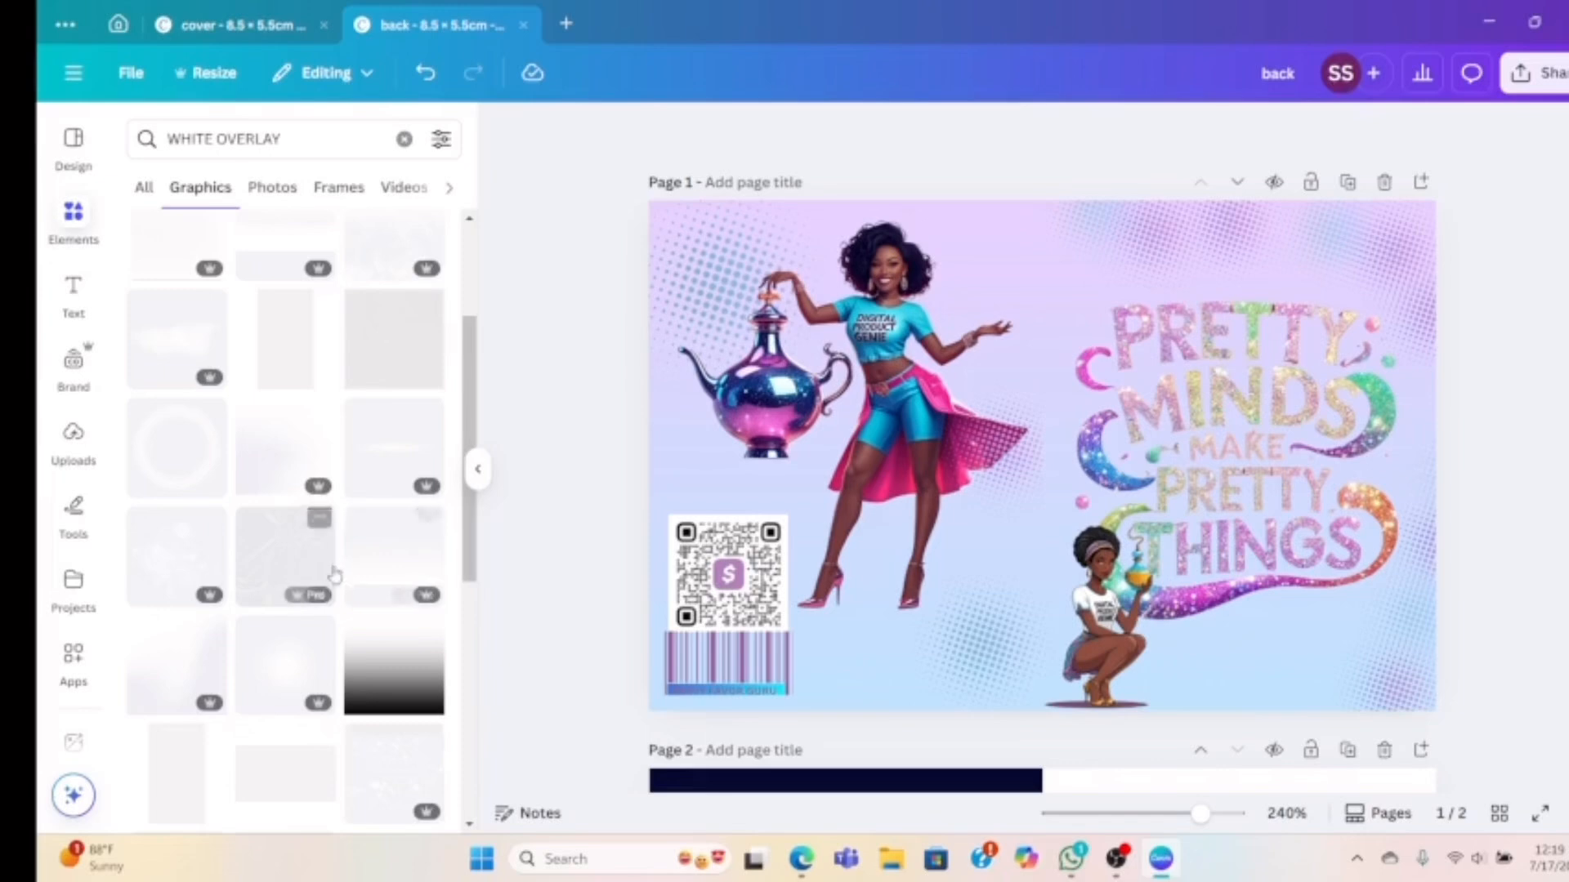
pyautogui.scroll(1, 348, 609)
pyautogui.scroll(-4, 348, 608)
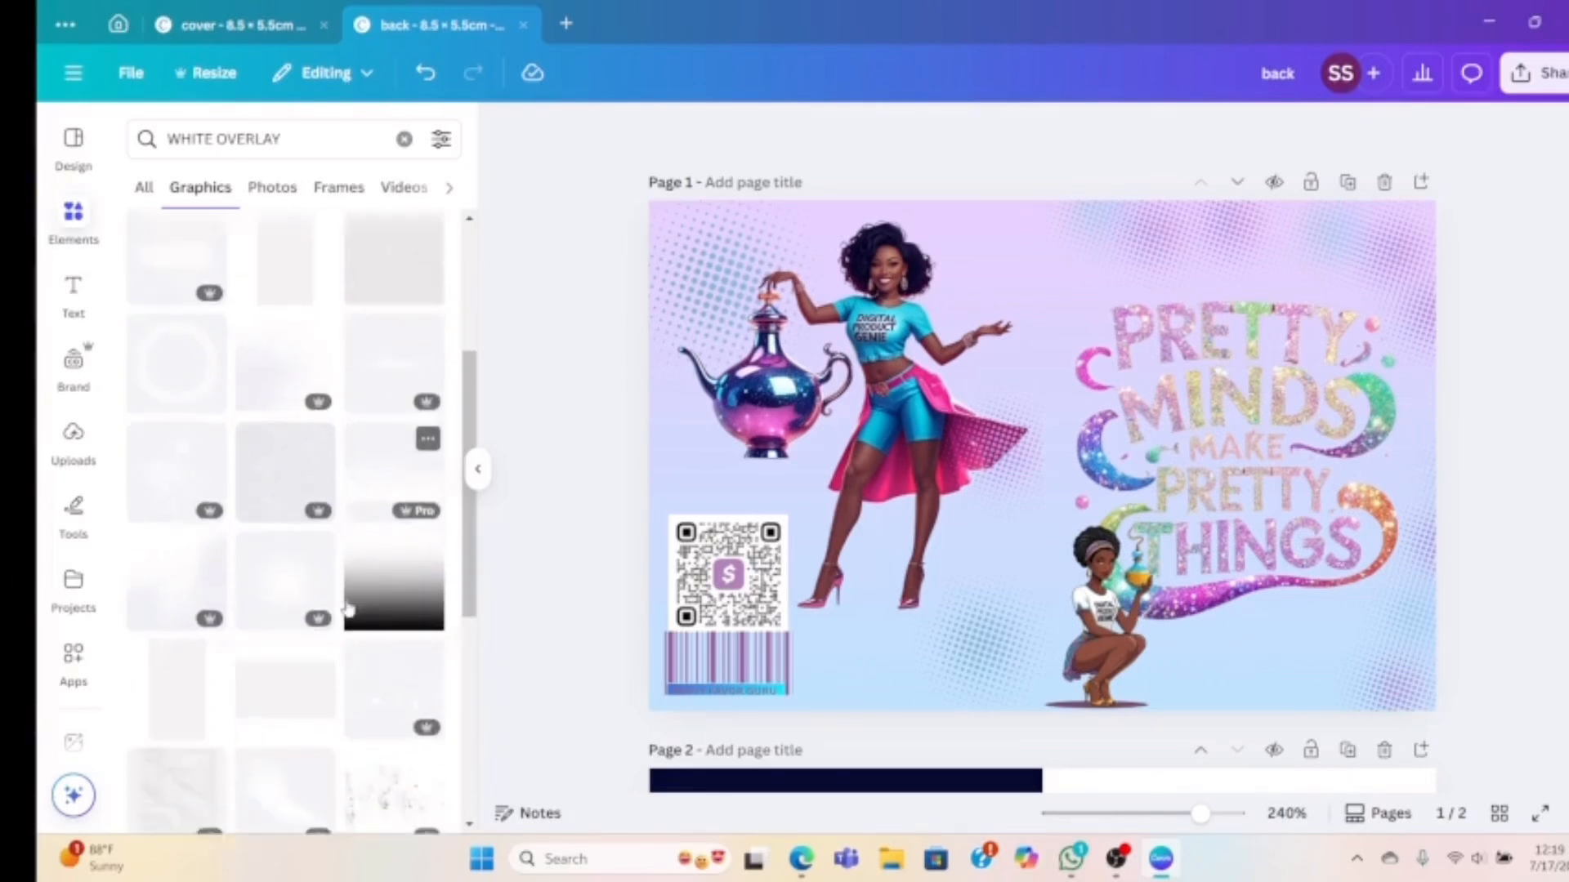
pyautogui.scroll(5, 356, 596)
pyautogui.scroll(2, 355, 593)
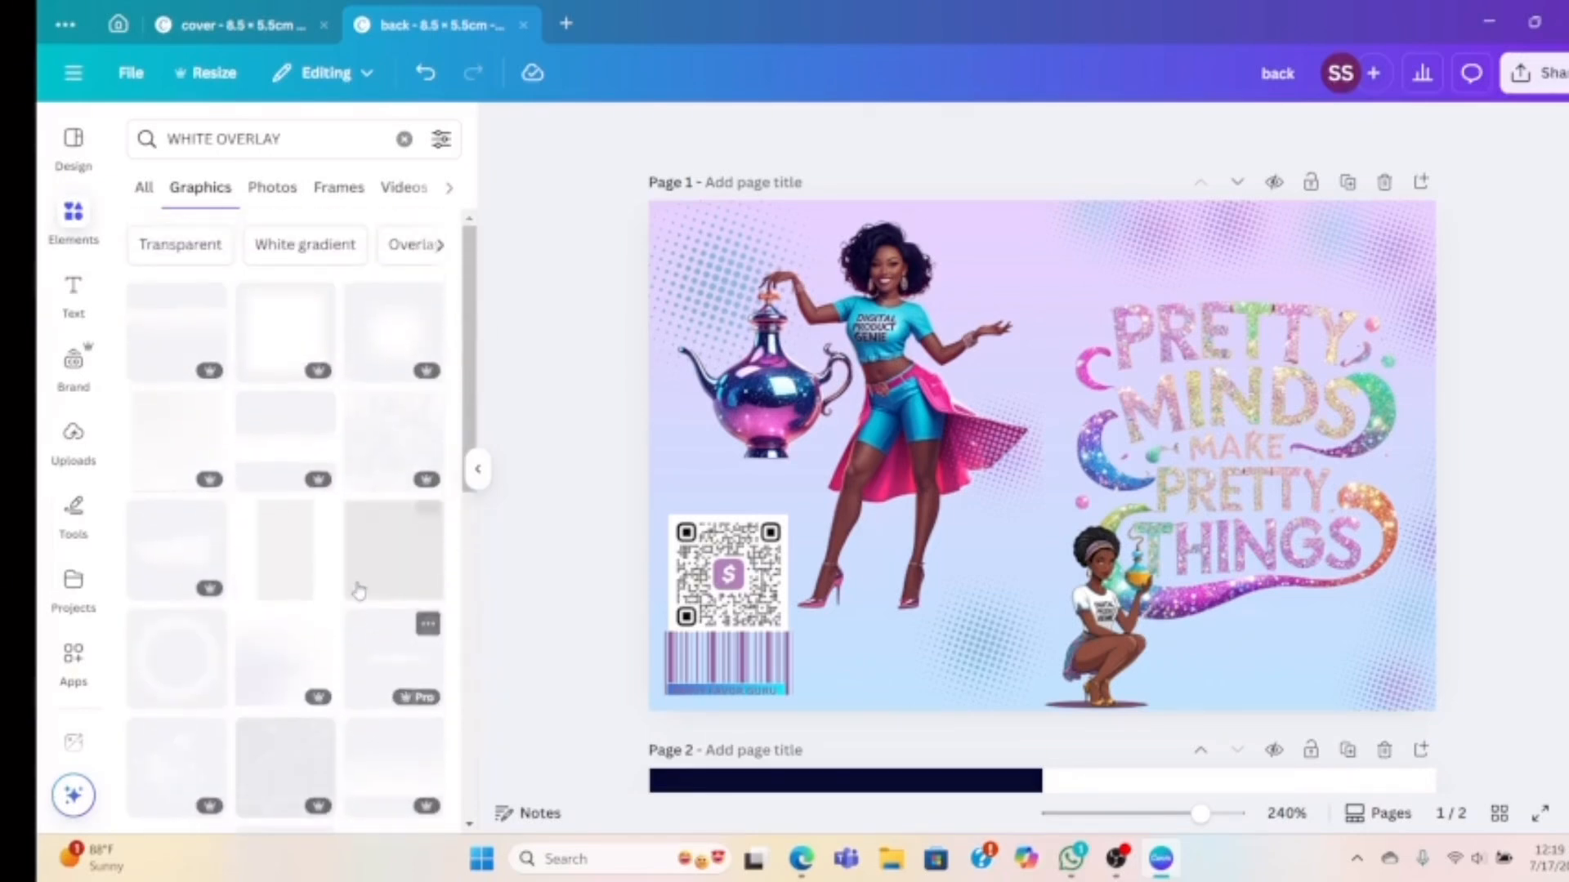
pyautogui.click(281, 317)
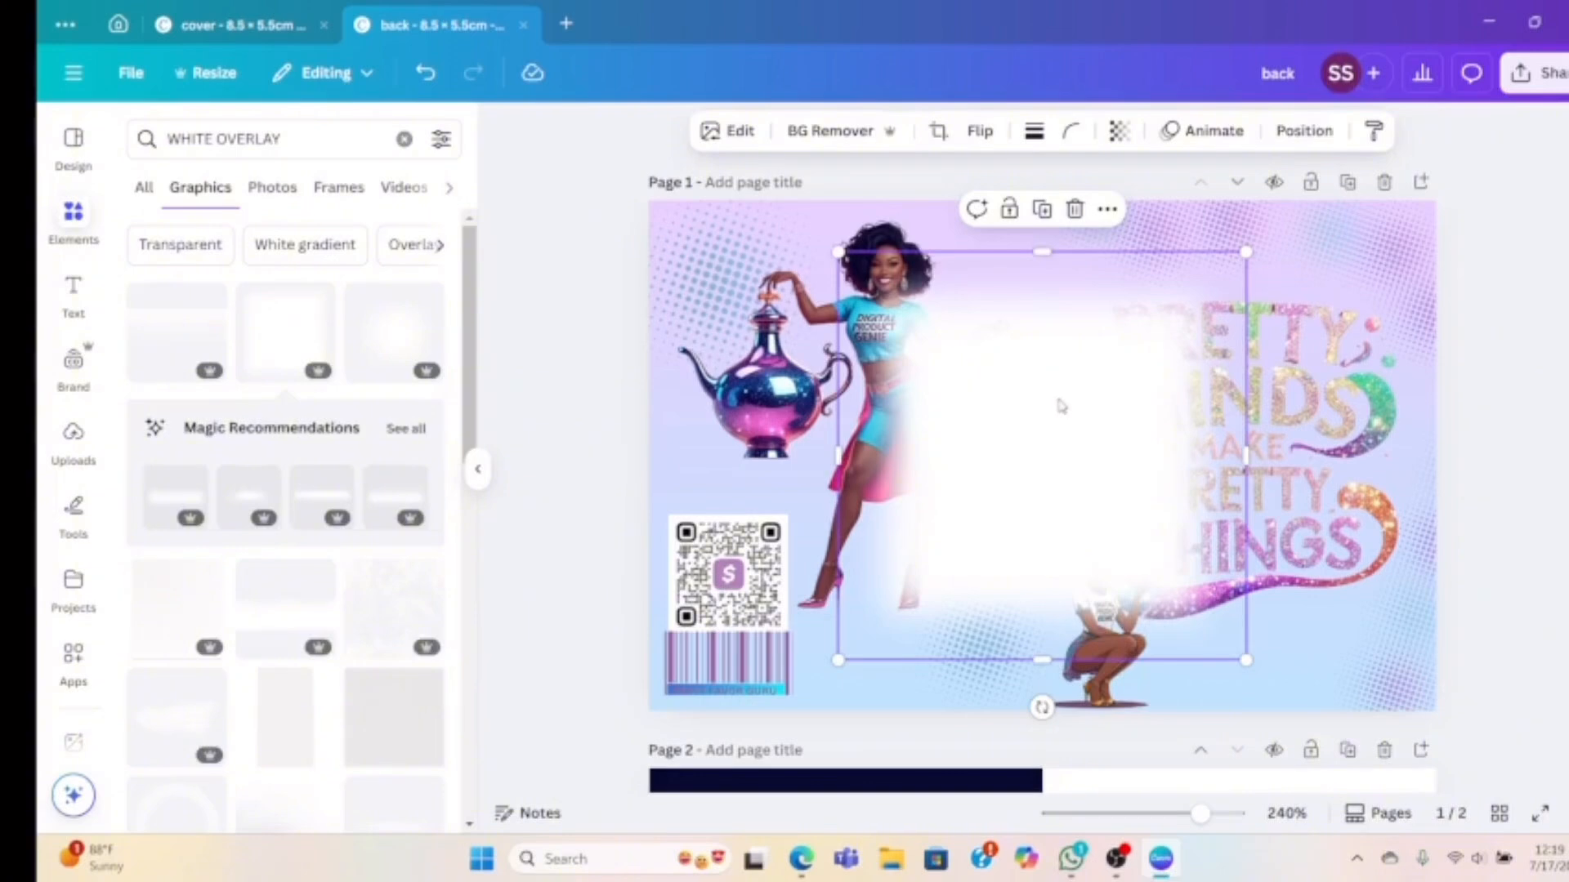
pyautogui.moveTo(1061, 407); pyautogui.dragTo(1243, 389)
pyautogui.moveTo(1023, 242); pyautogui.dragTo(1073, 277)
pyautogui.moveTo(1250, 459); pyautogui.dragTo(1252, 474)
# Send the white overlay backward behind the kneeling girl and the title text
pyautogui.click(1304, 132)
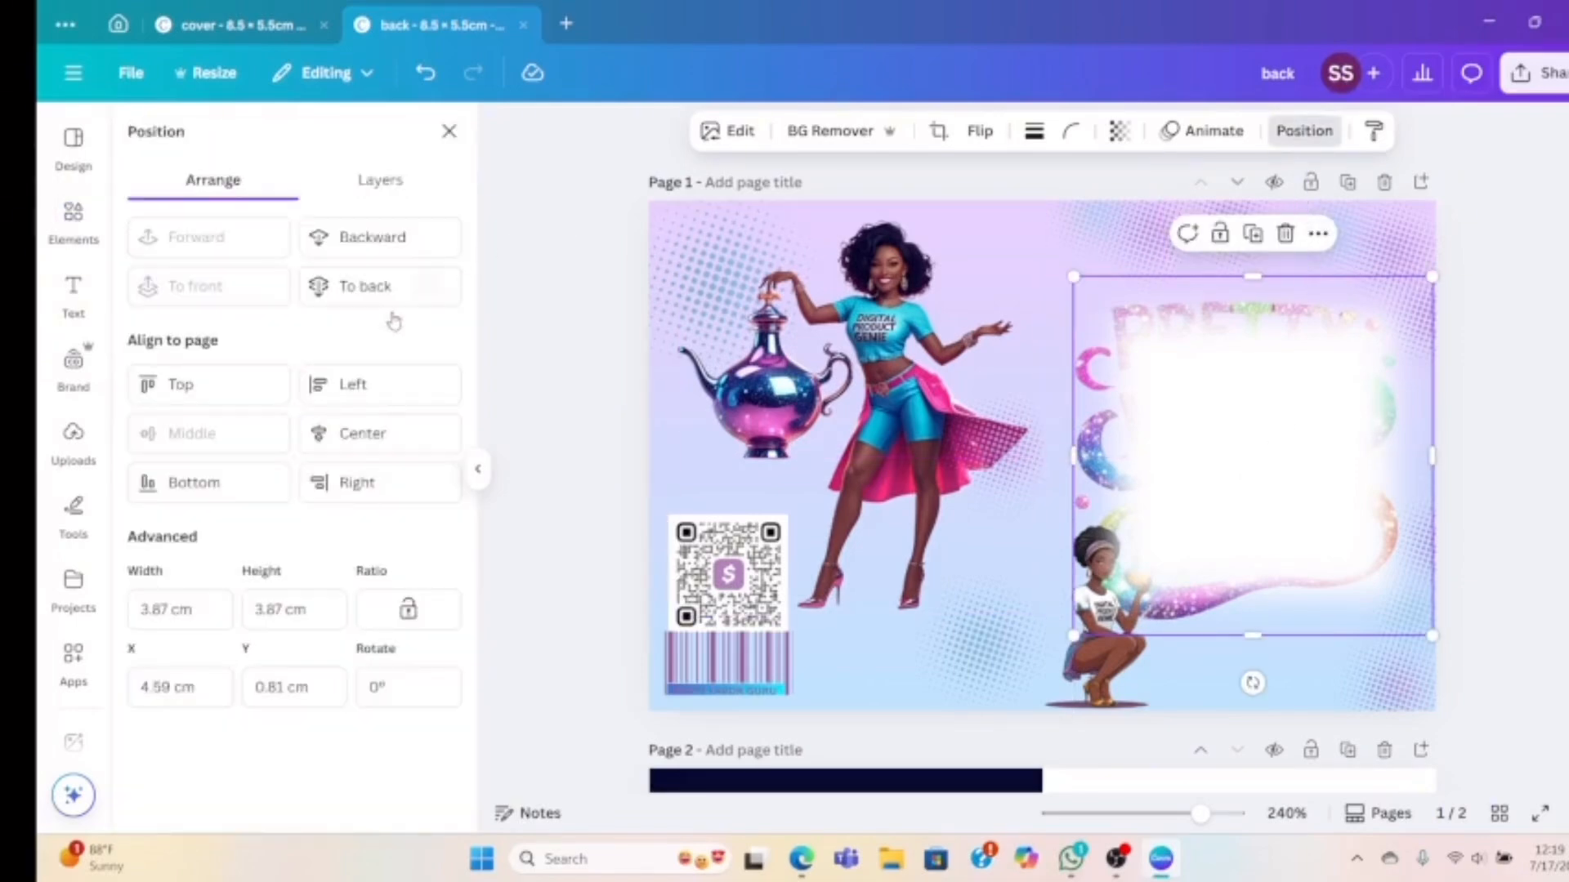
pyautogui.click(369, 249)
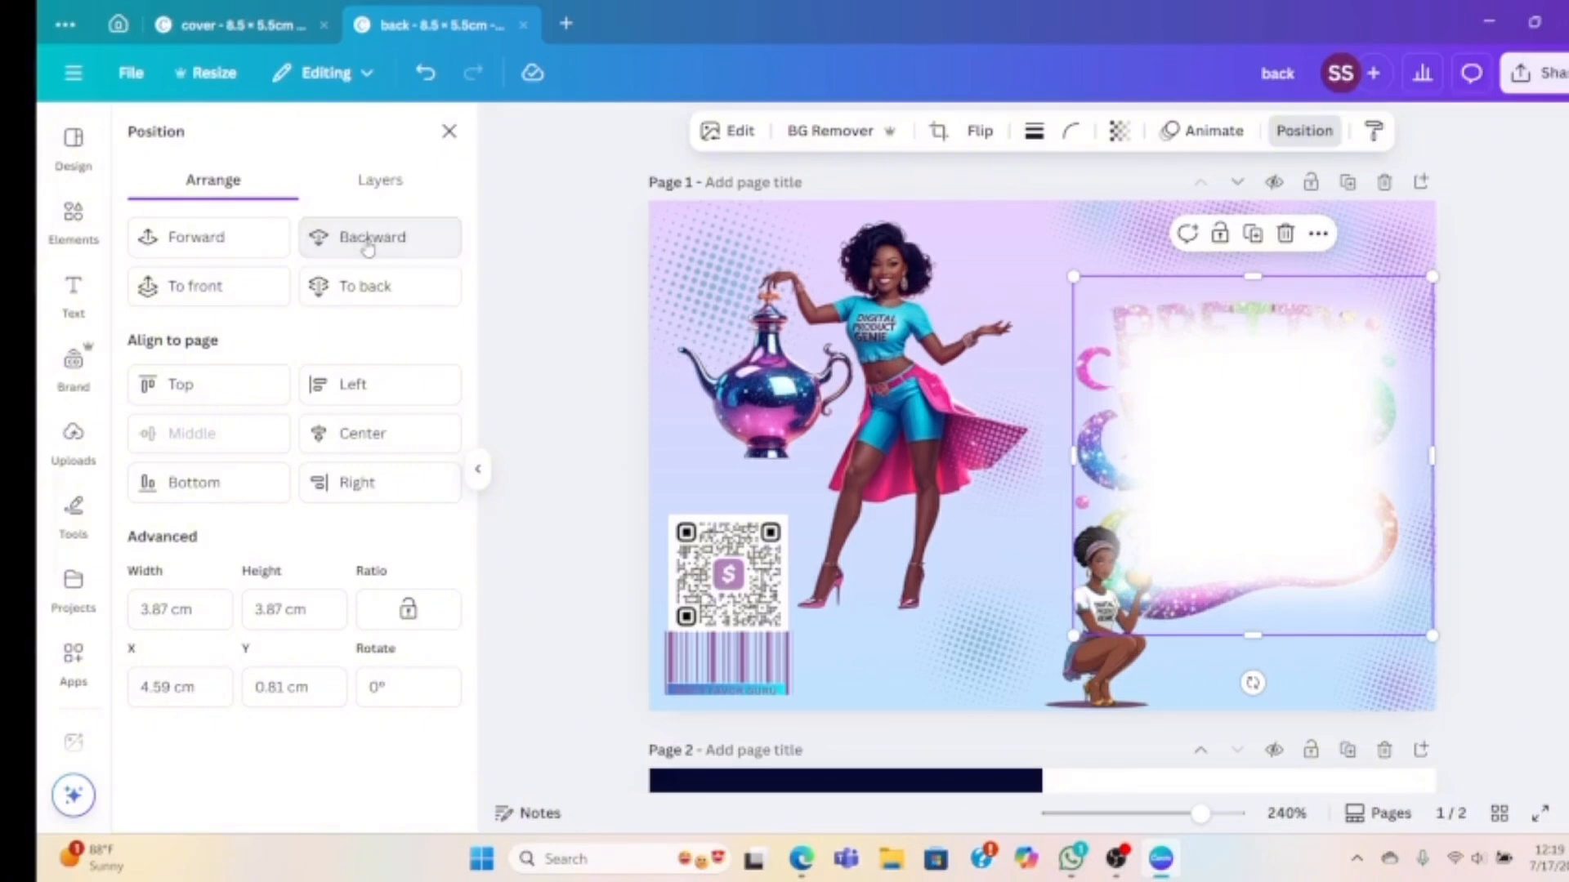
pyautogui.click(391, 248)
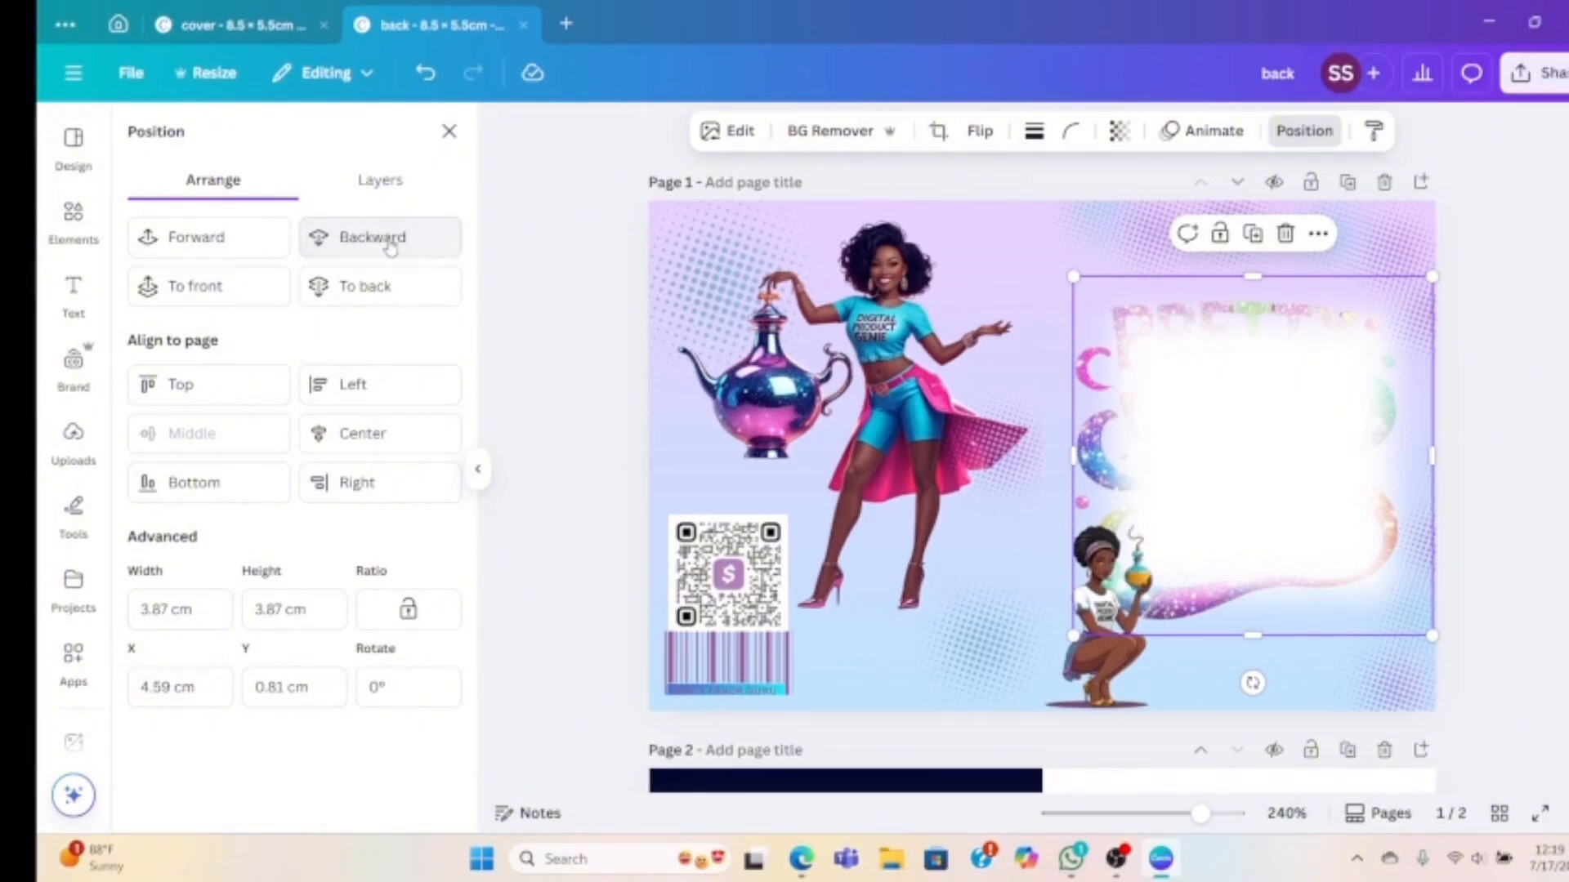
pyautogui.click(389, 242)
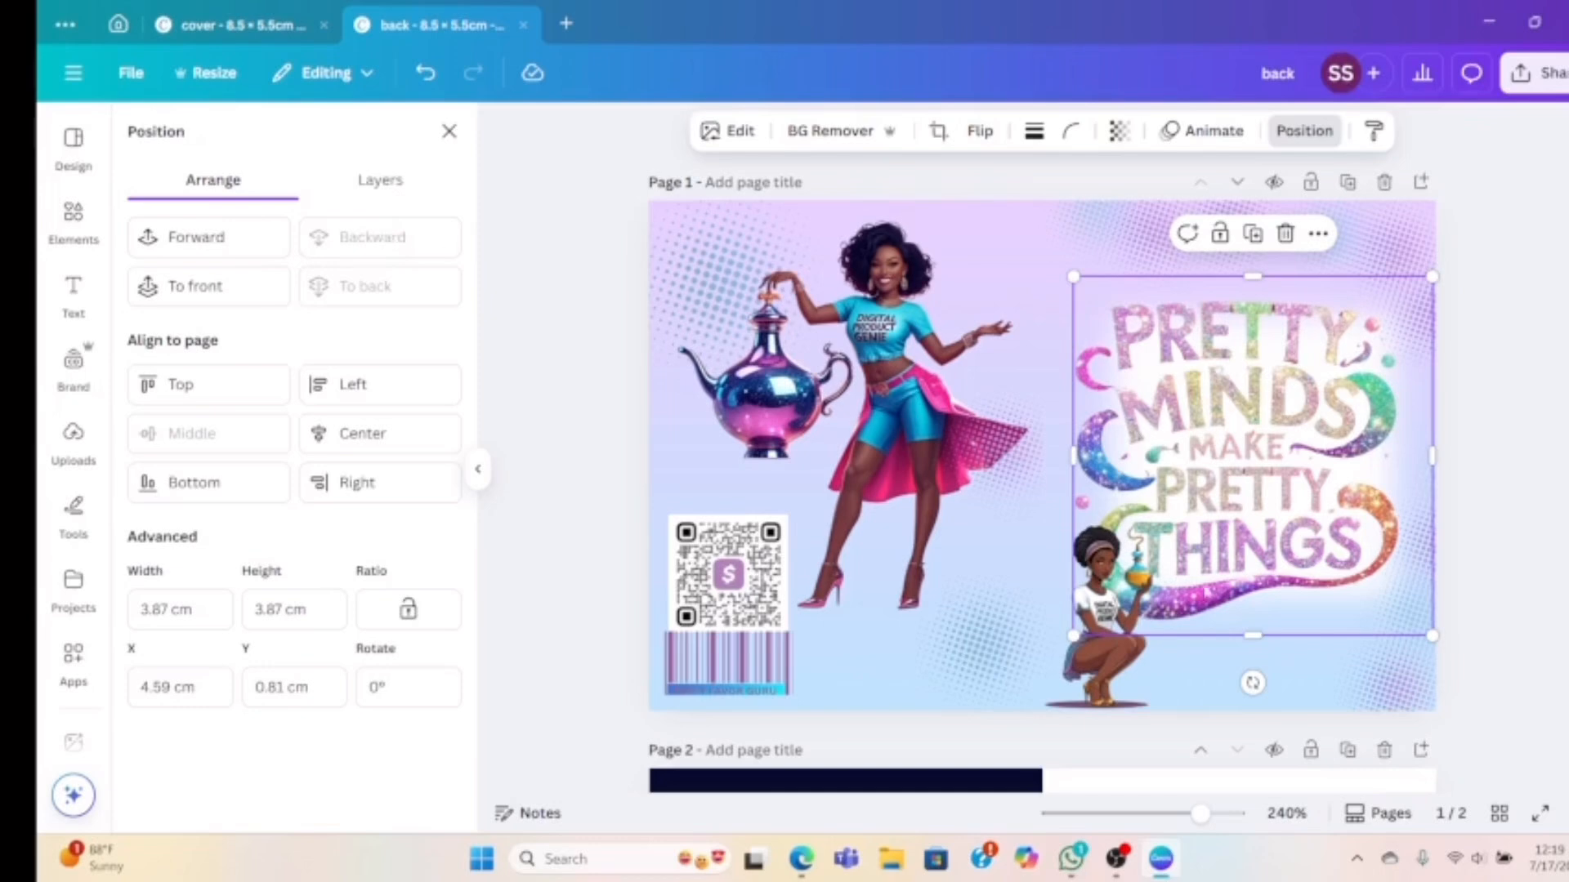
pyautogui.click(1556, 684)
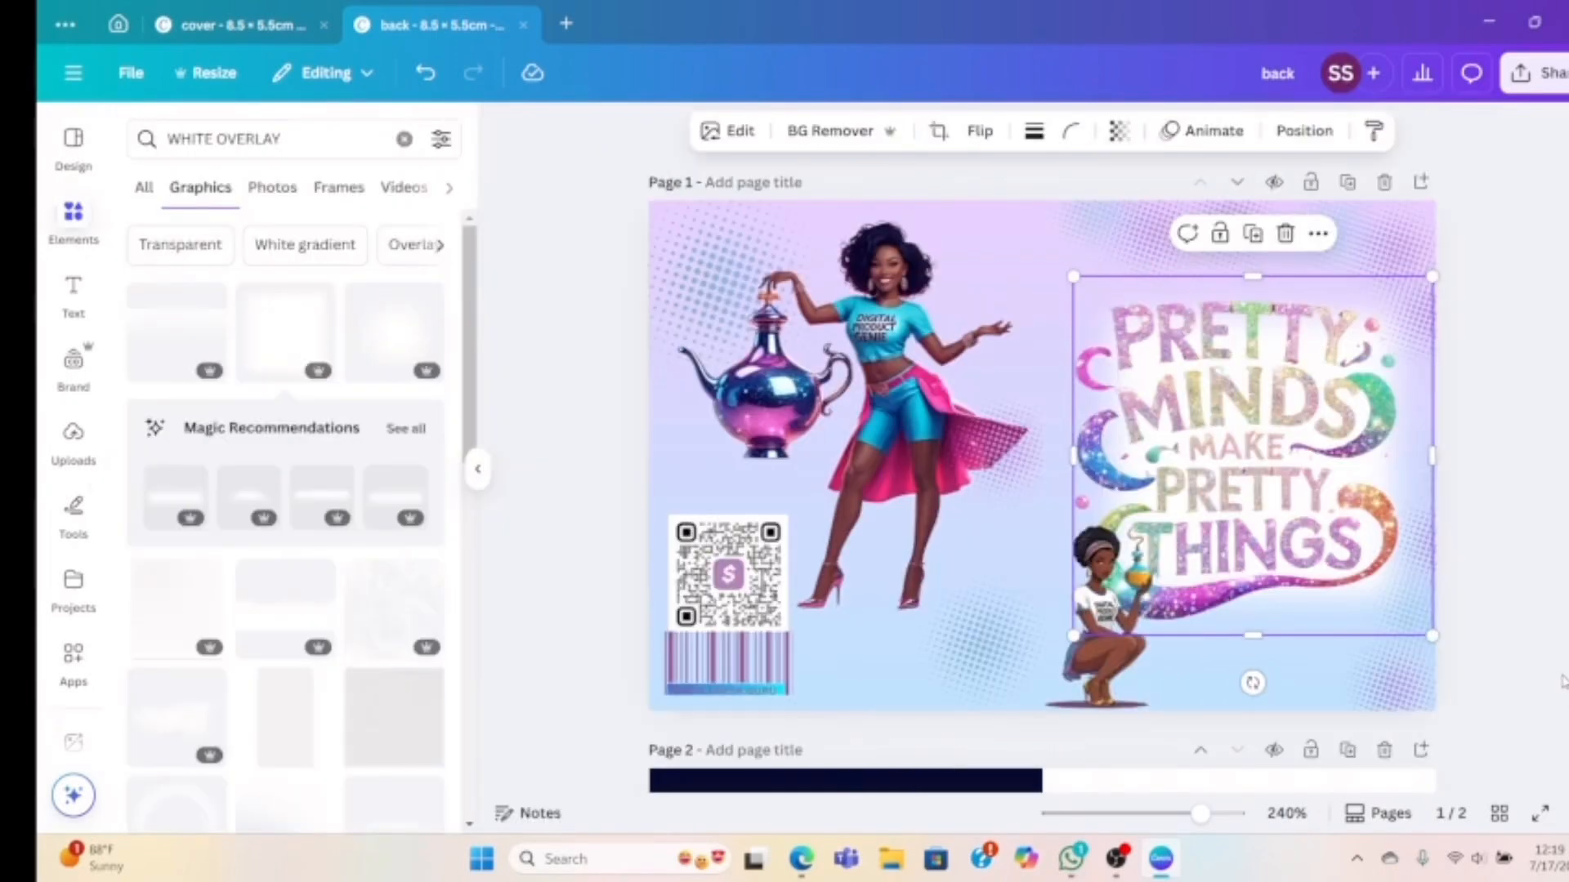
pyautogui.click(1561, 683)
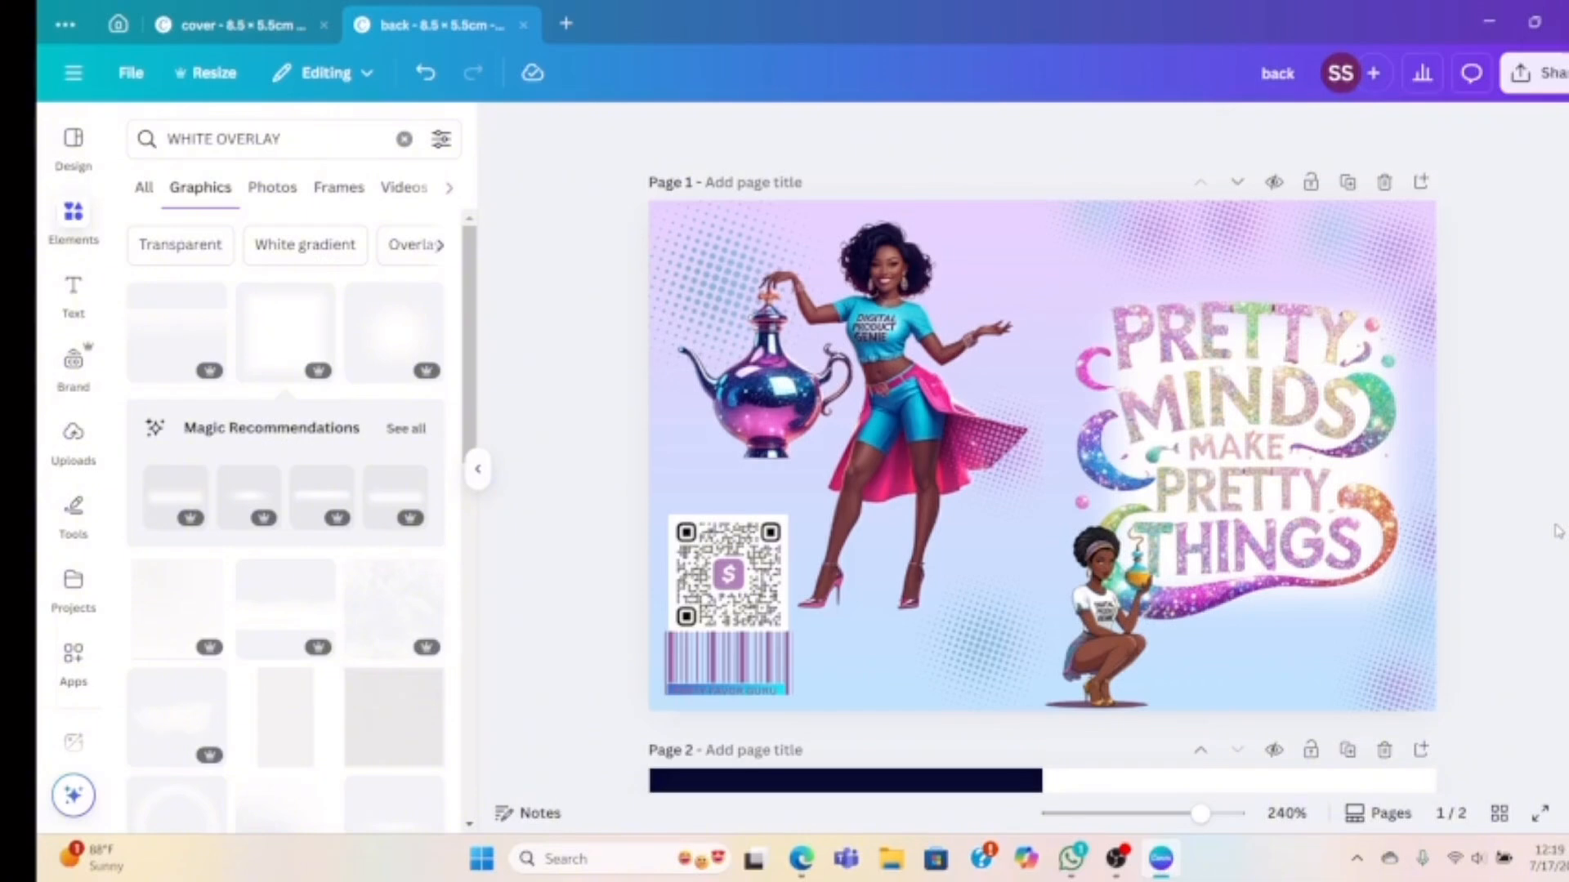
# Delete the 'back' label from page 2, then switch to the Edge browser window
pyautogui.scroll(-6, 1540, 538)
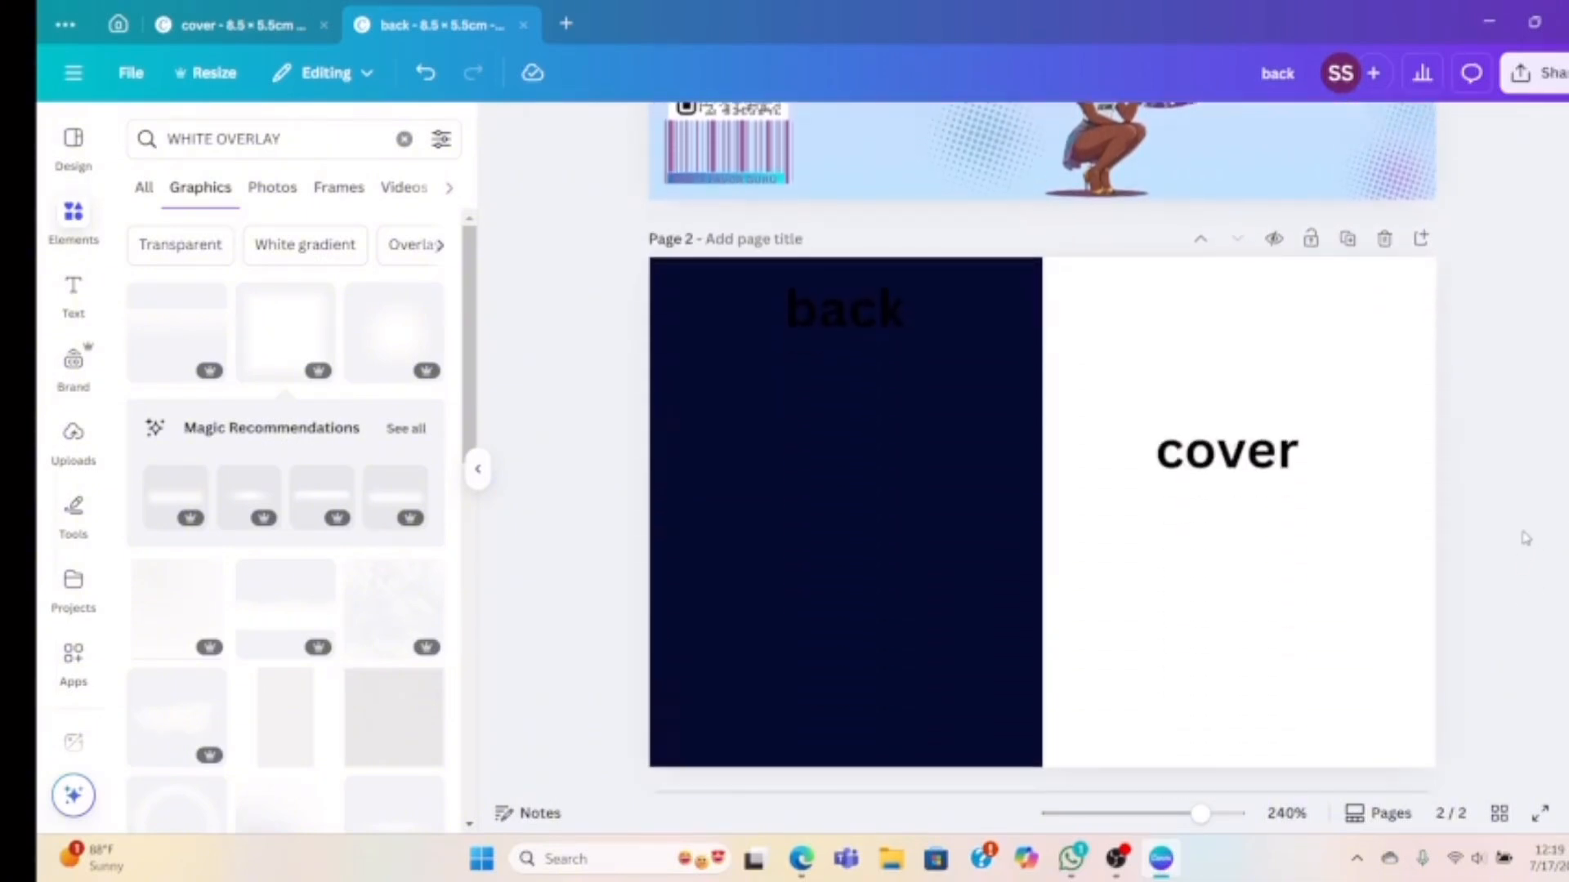
pyautogui.click(1230, 455)
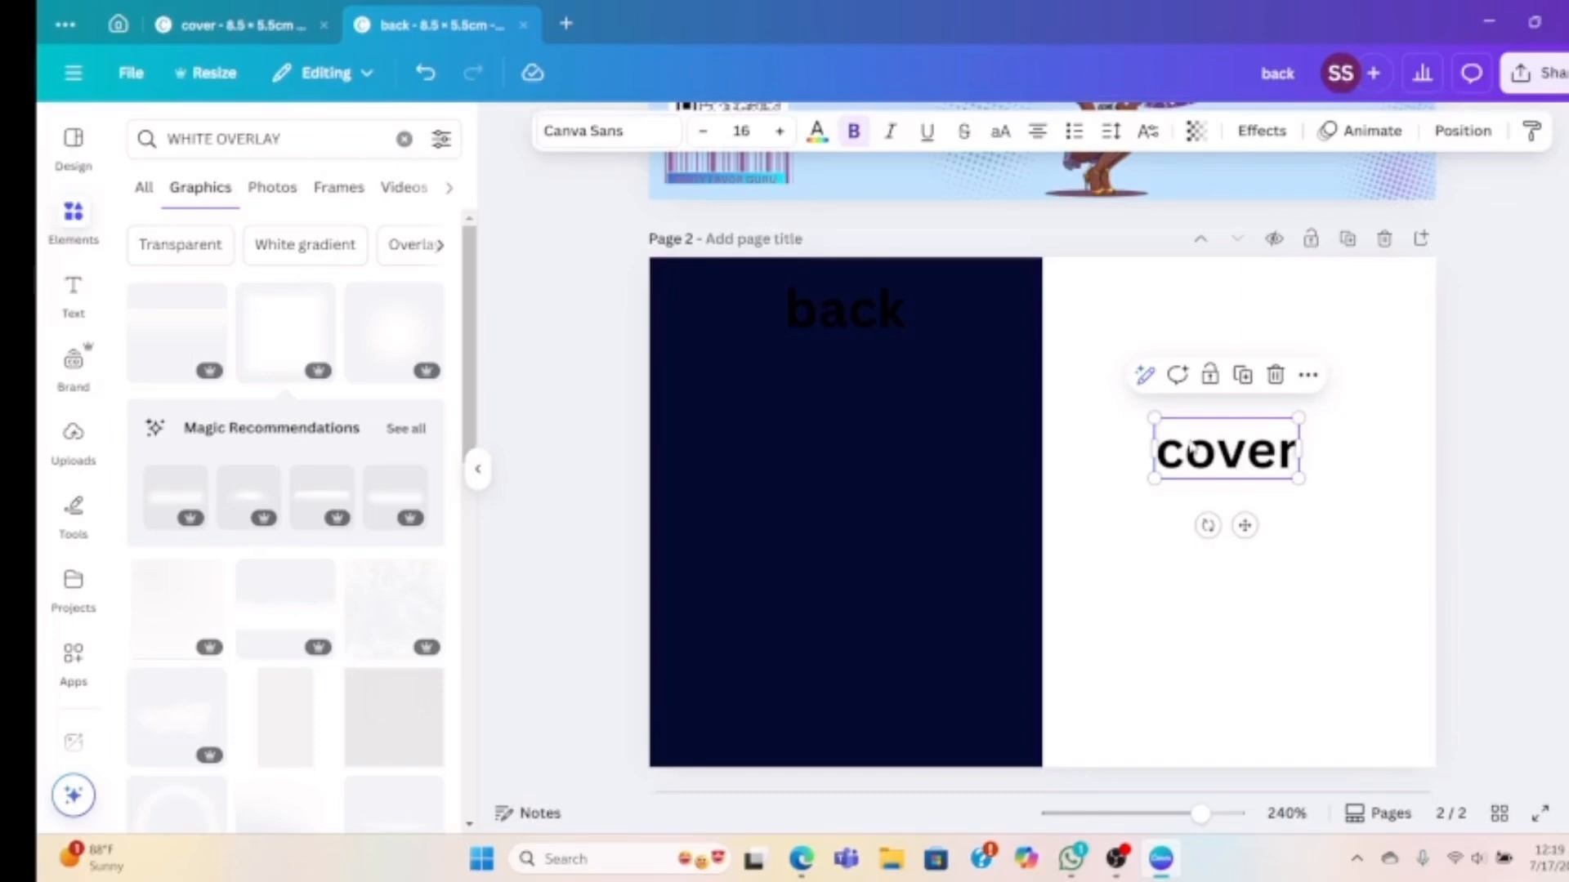
pyautogui.click(998, 368)
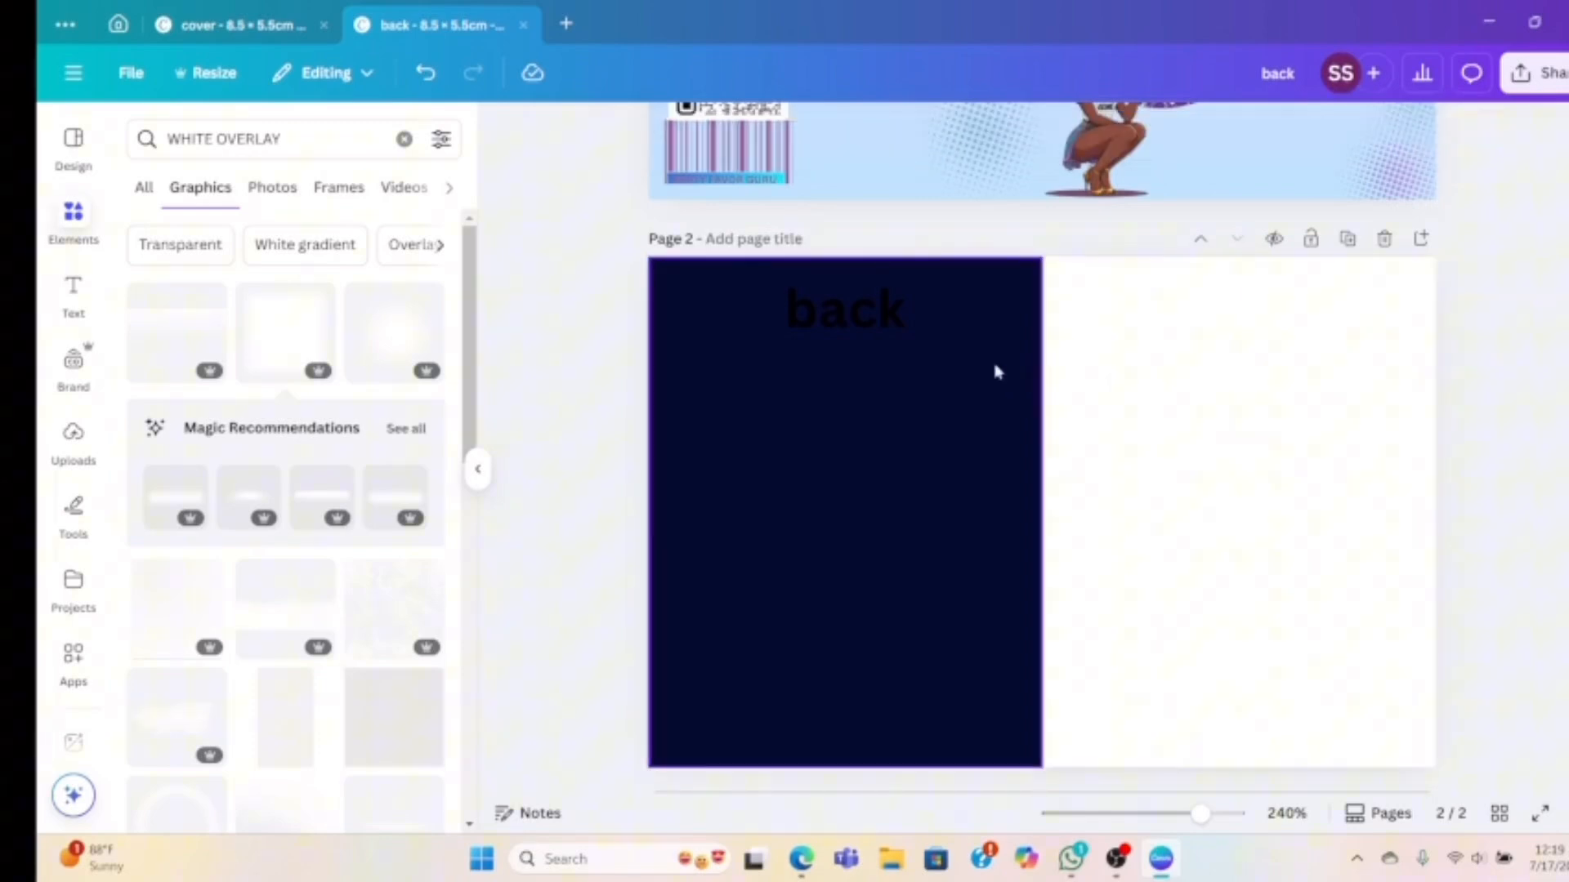
pyautogui.click(846, 331)
pyautogui.press('Delete')
pyautogui.click(813, 859)
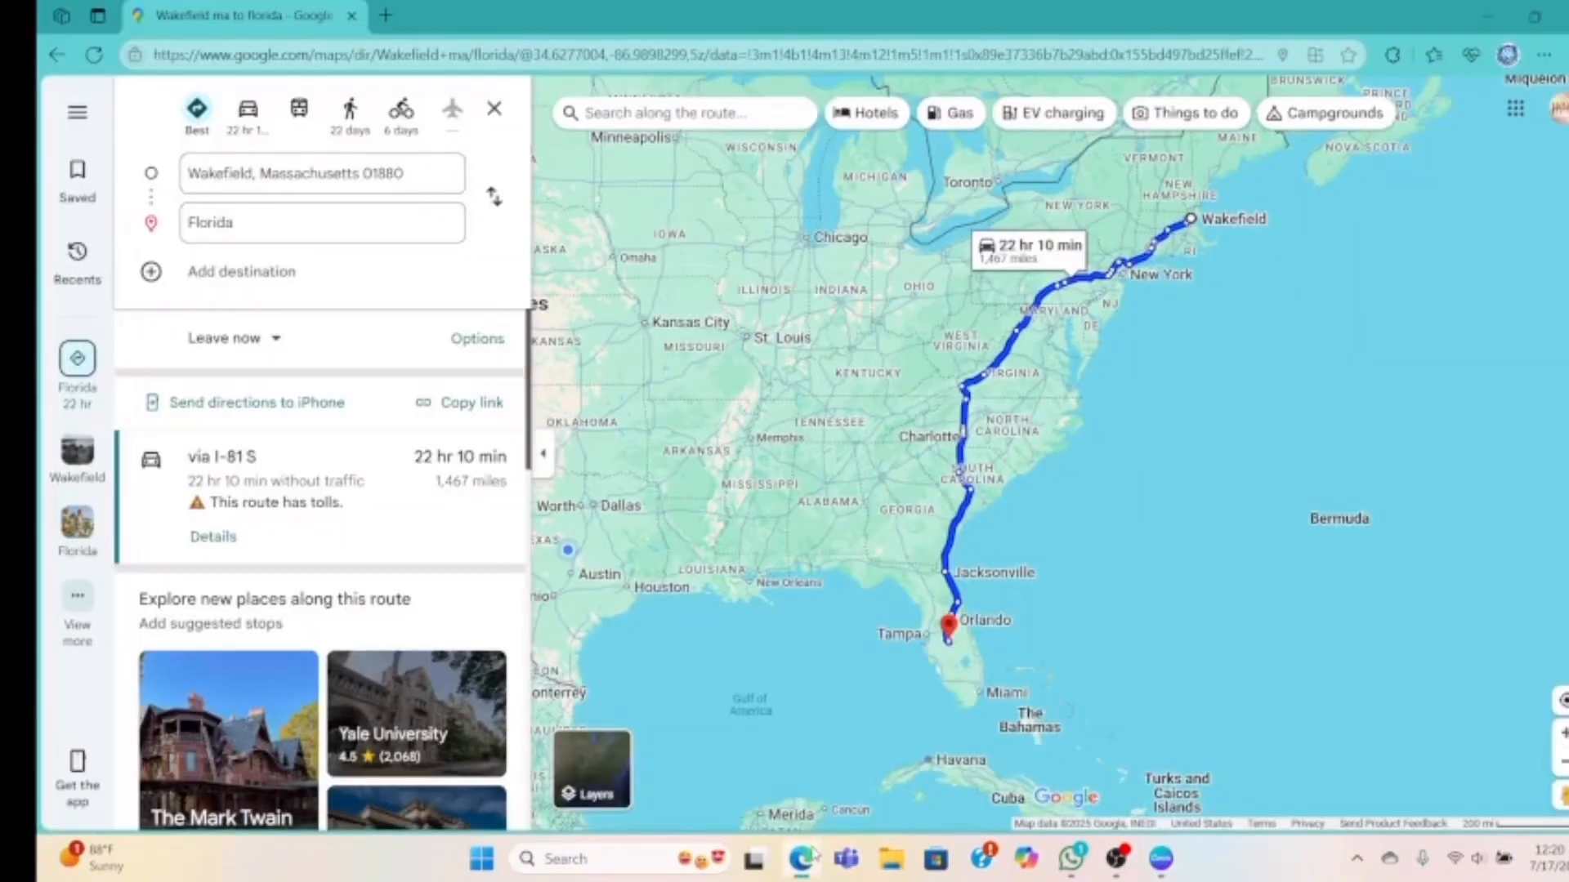
# Go to the Monday Mandala website from Edge's address bar and look over its homepage
pyautogui.click(580, 51)
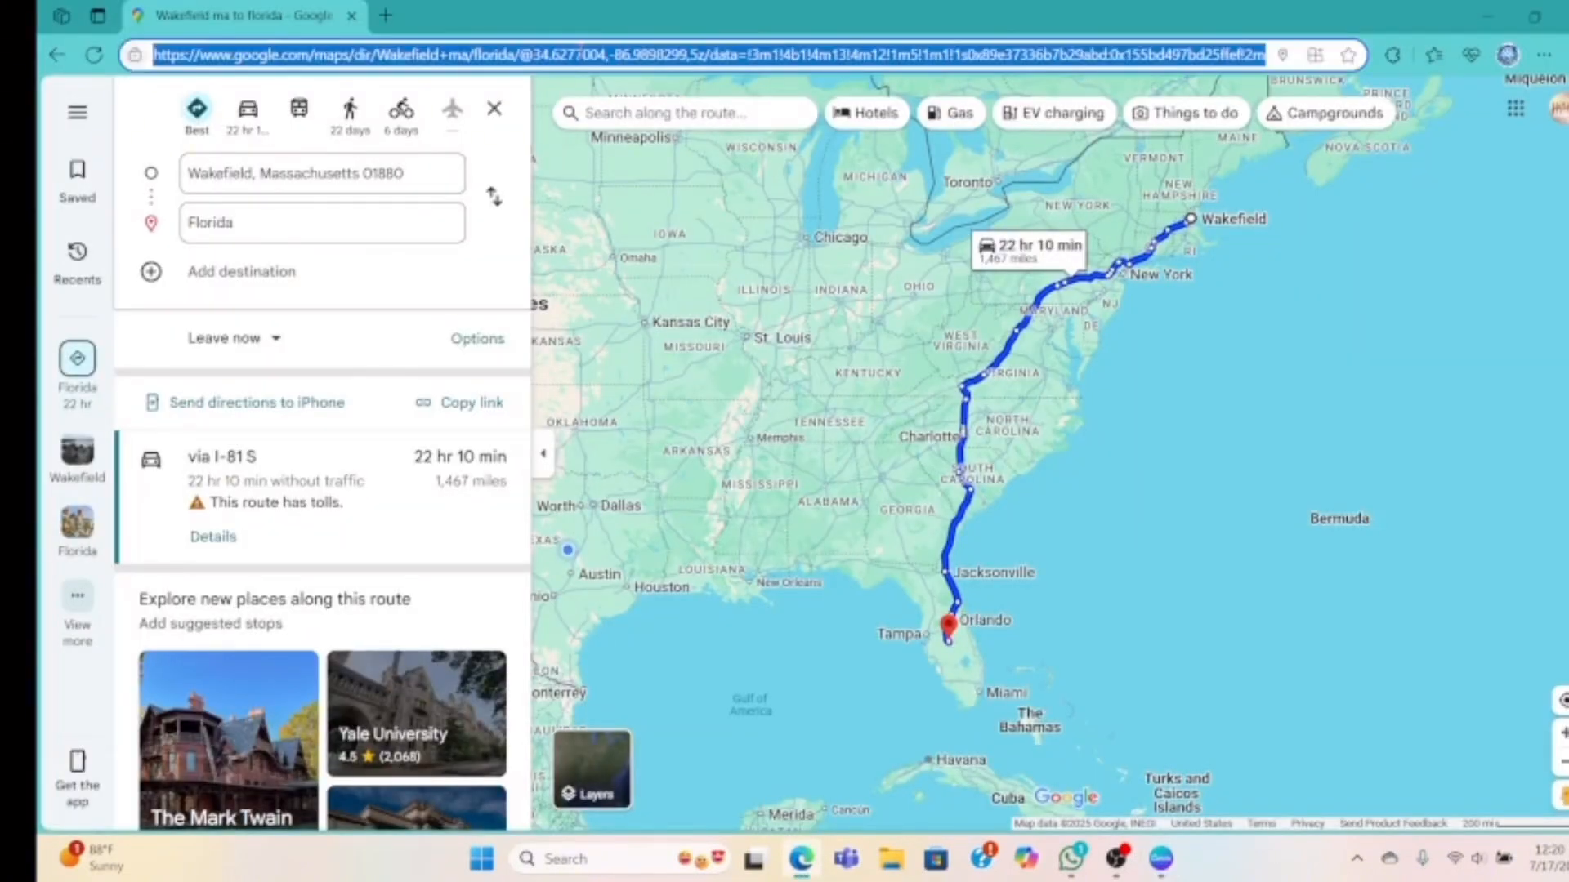
pyautogui.write('MONDAYMA')
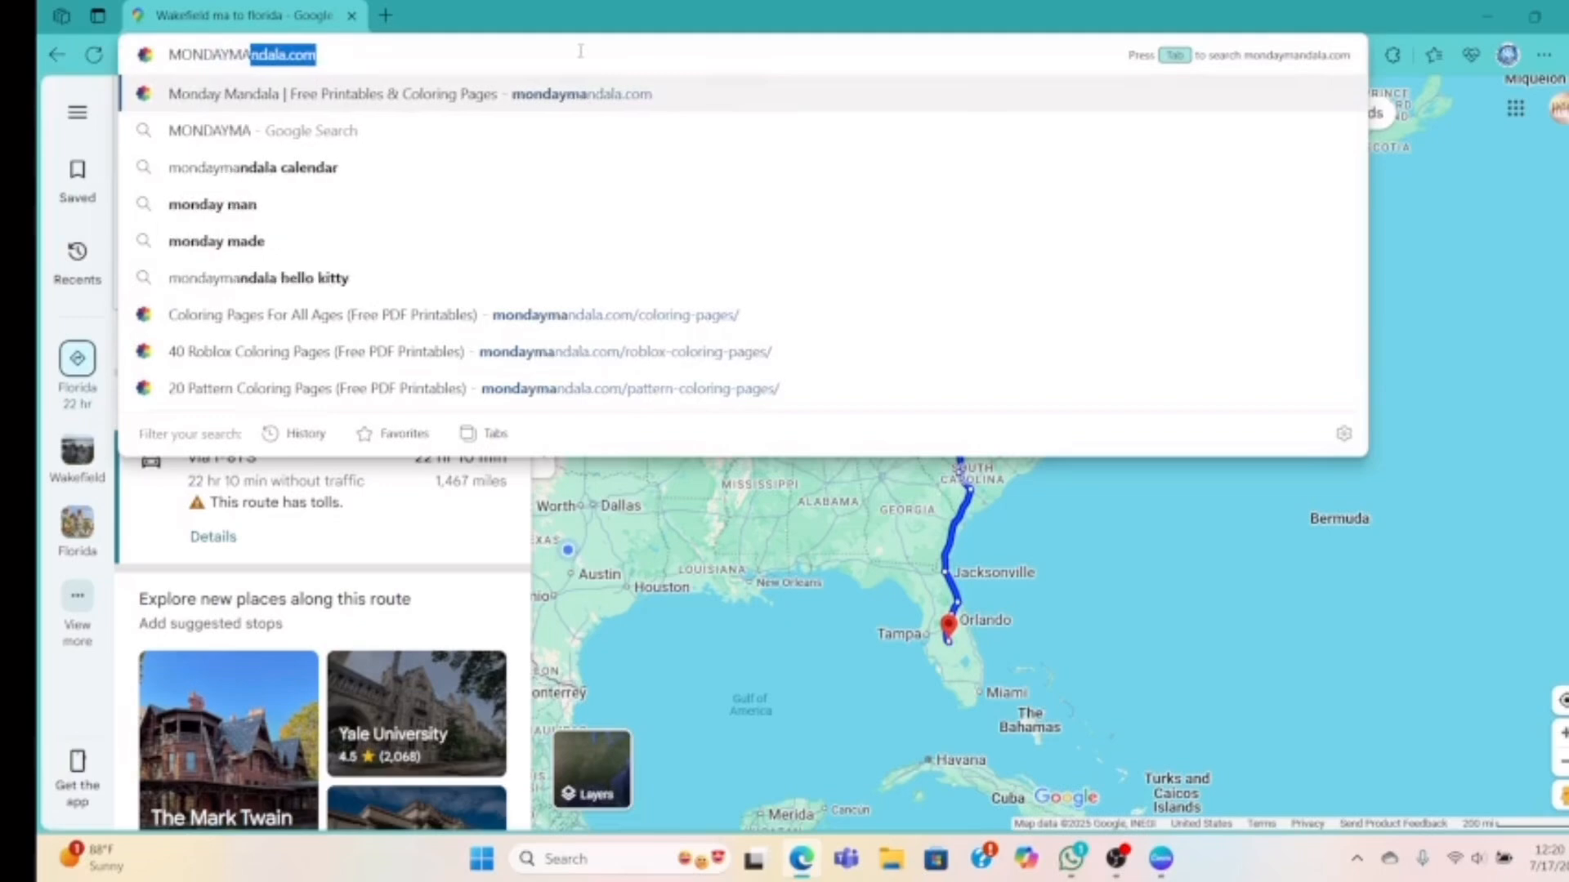
pyautogui.write('NDALA')
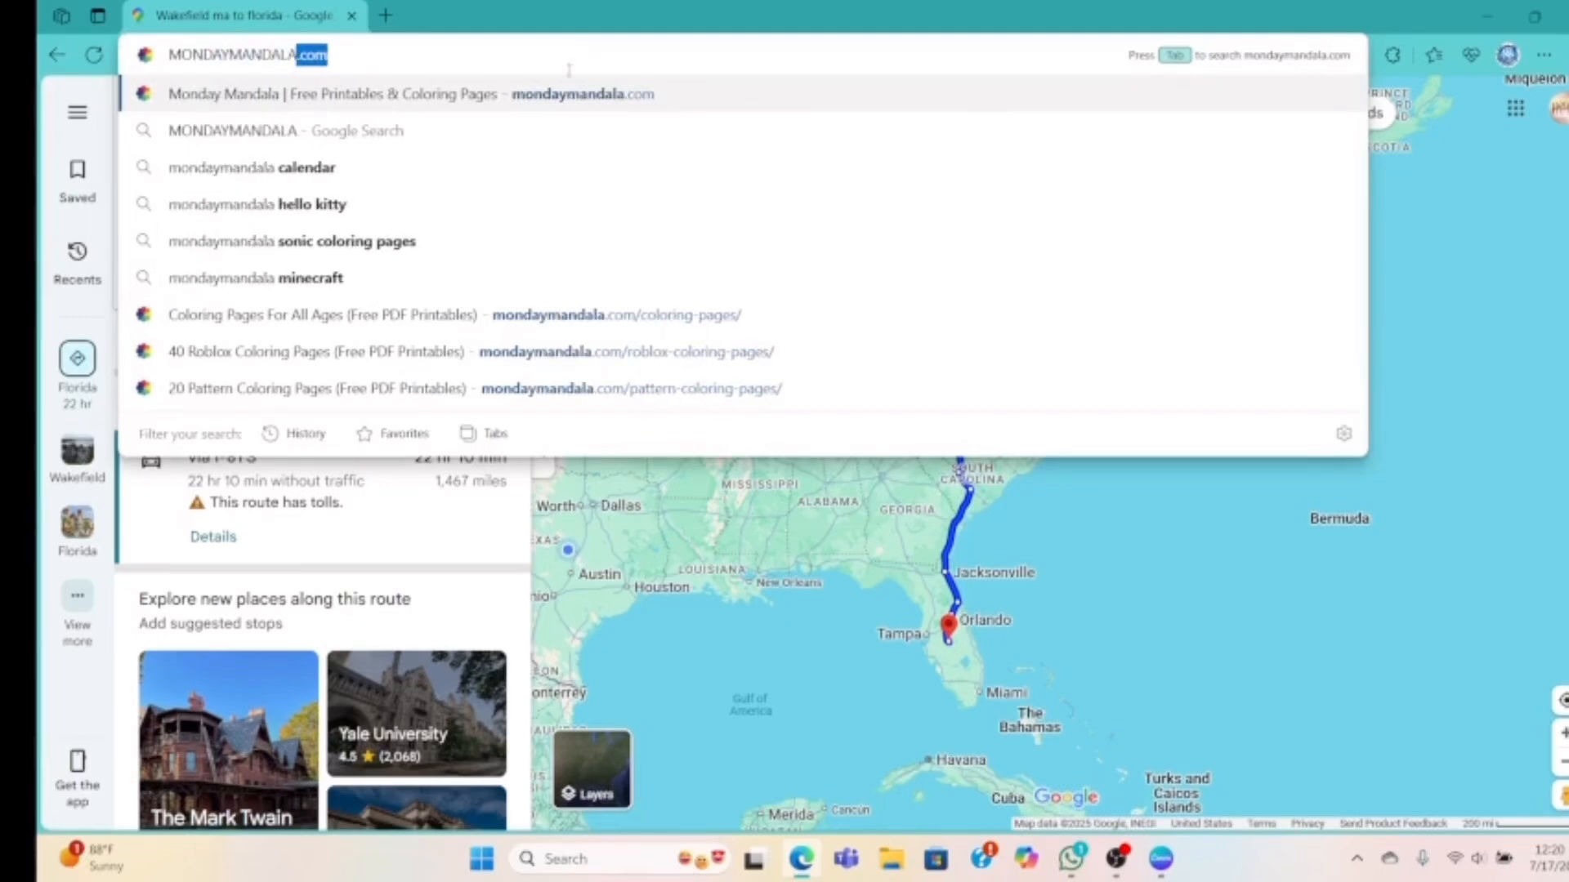
pyautogui.click(560, 102)
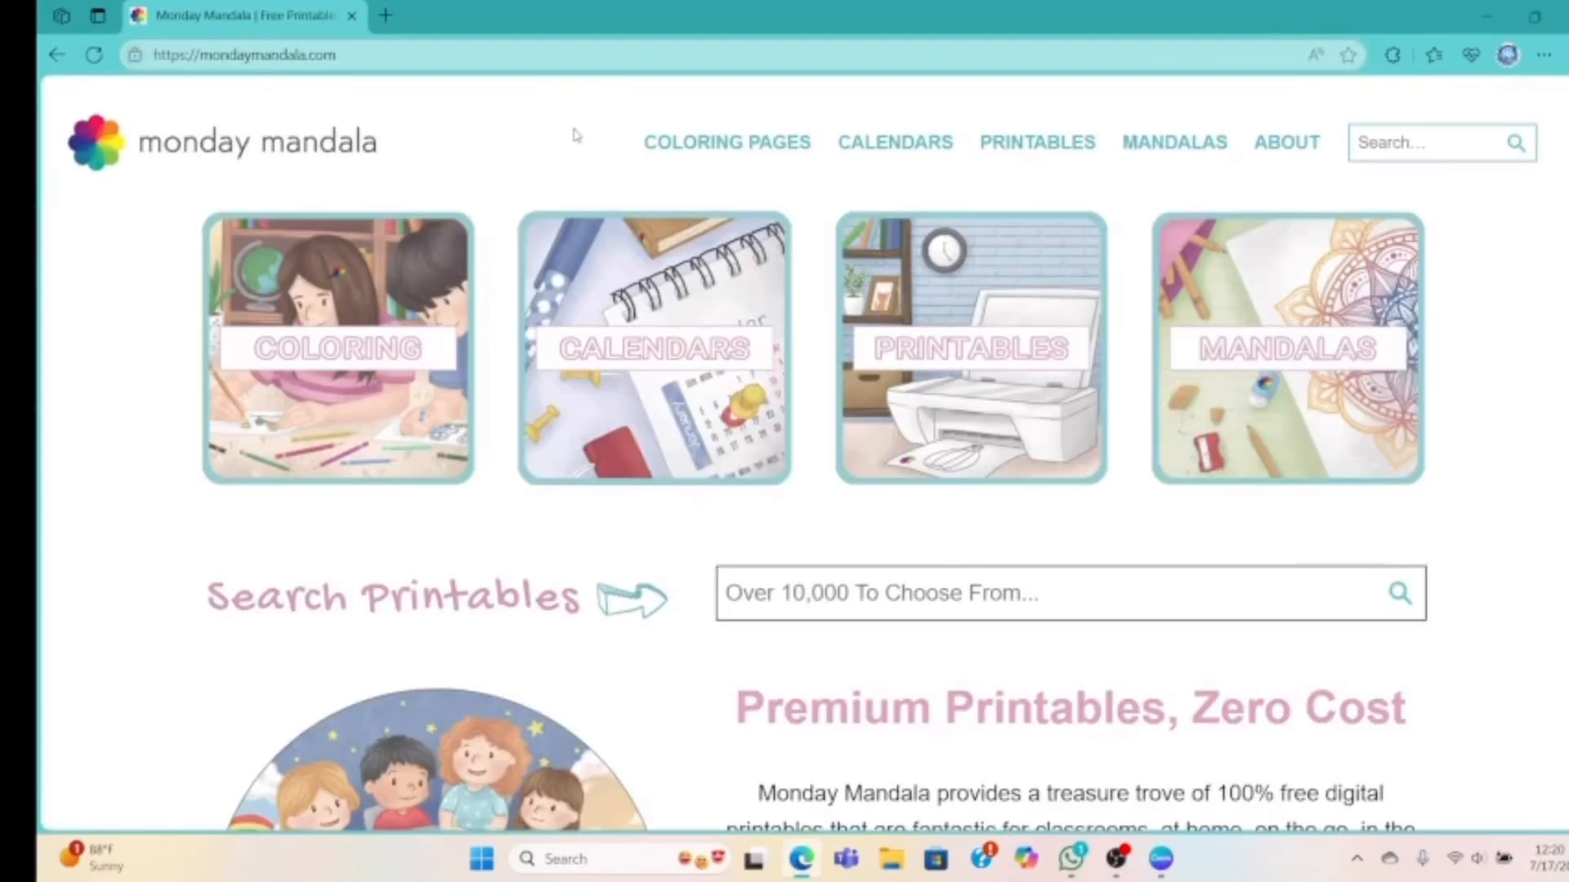
pyautogui.scroll(-5, 872, 547)
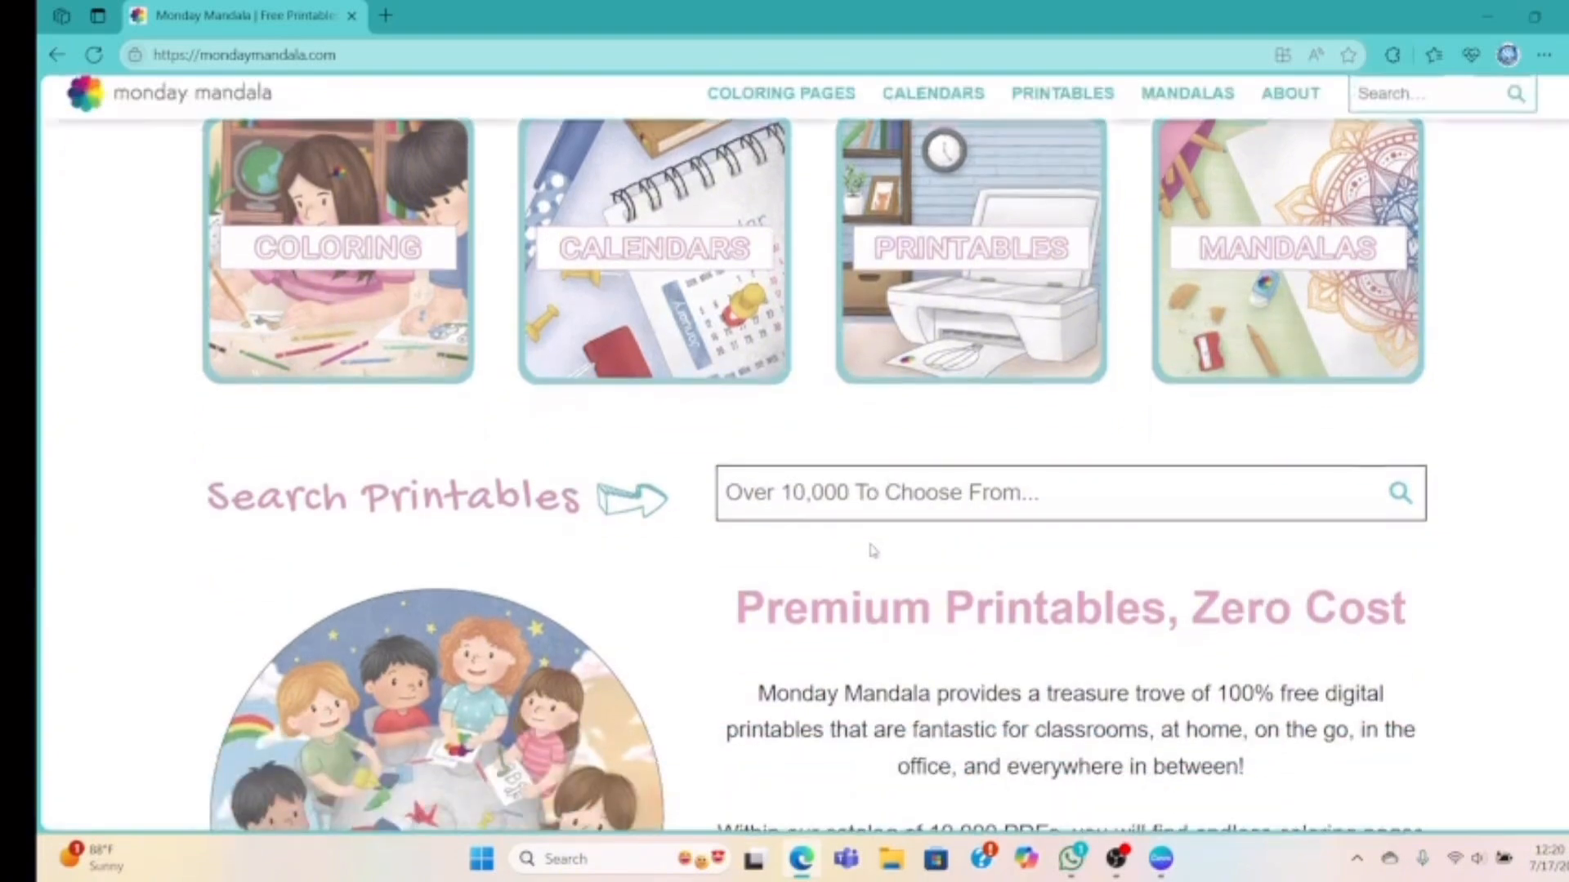
pyautogui.scroll(-3, 872, 550)
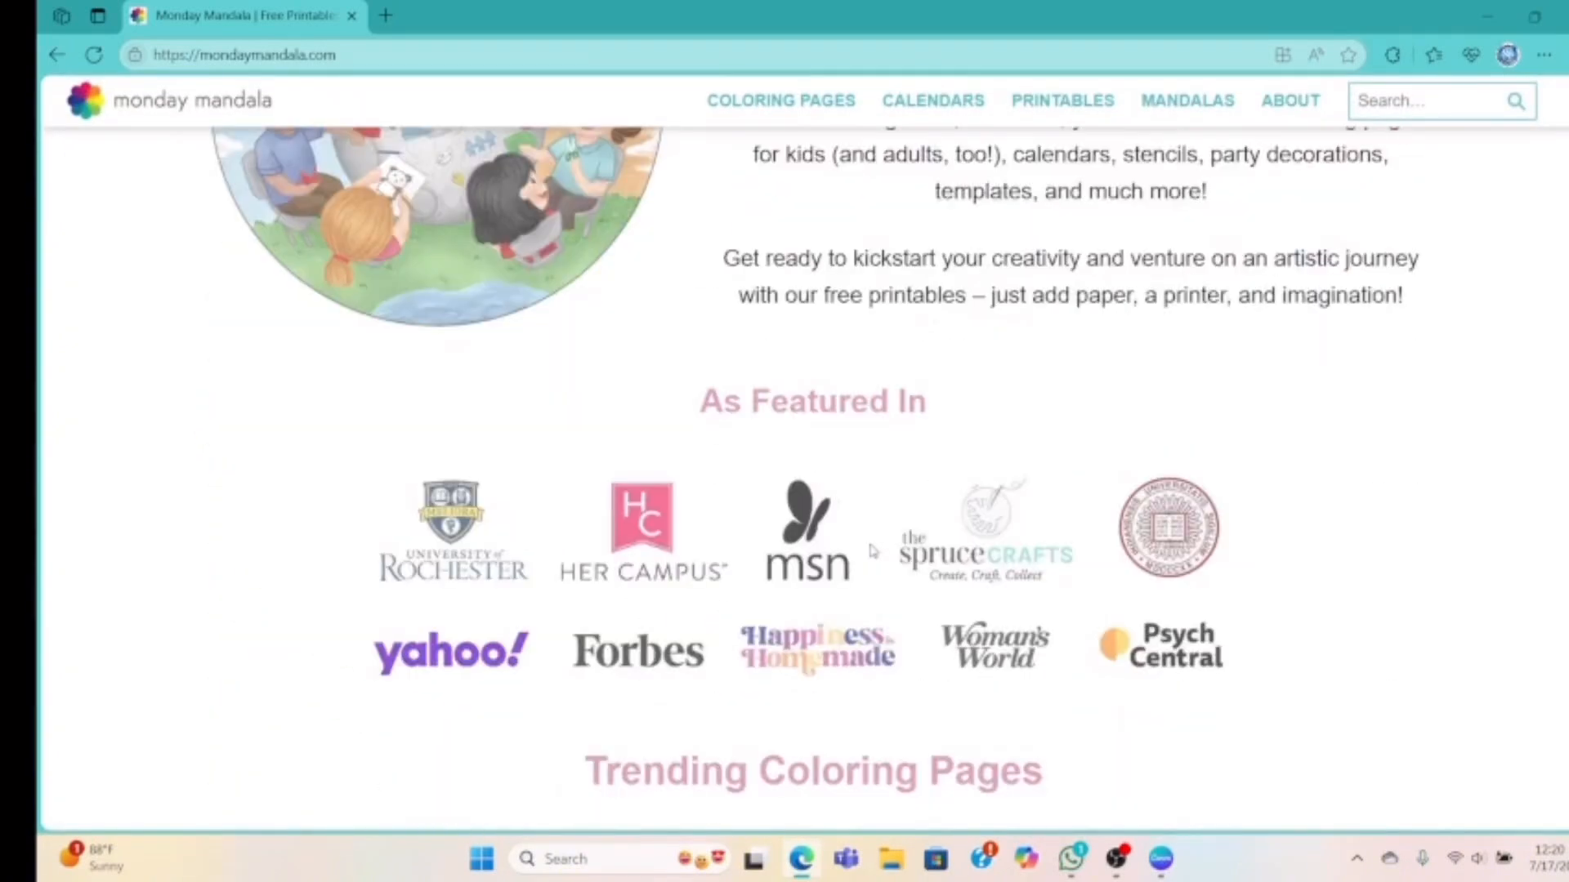
pyautogui.scroll(1, 887, 536)
pyautogui.scroll(-3, 890, 550)
pyautogui.scroll(3, 890, 541)
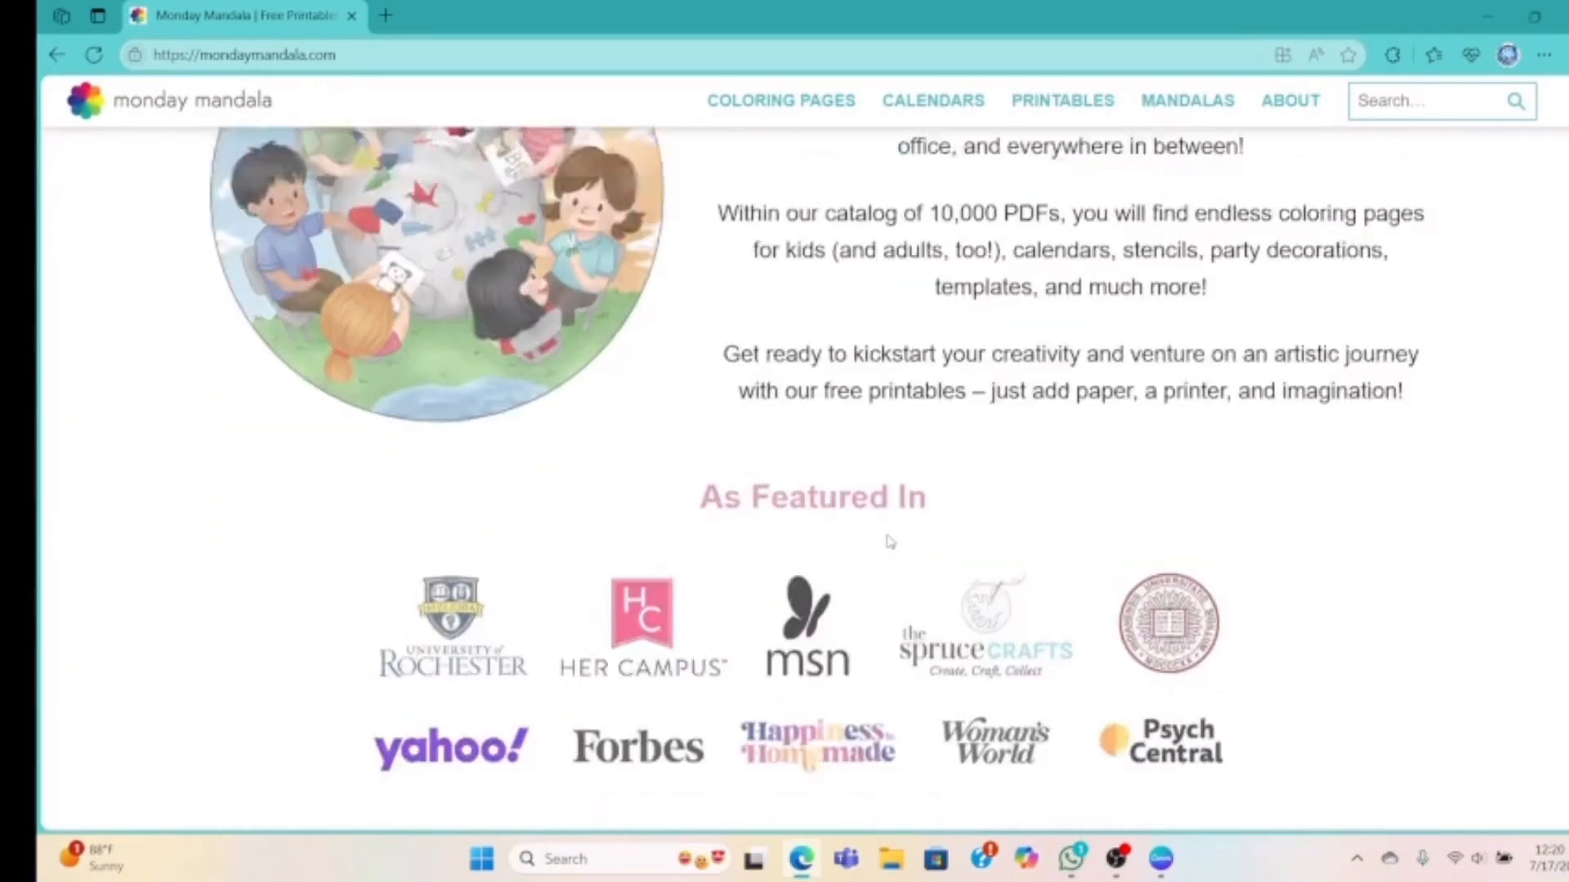
pyautogui.scroll(7, 890, 542)
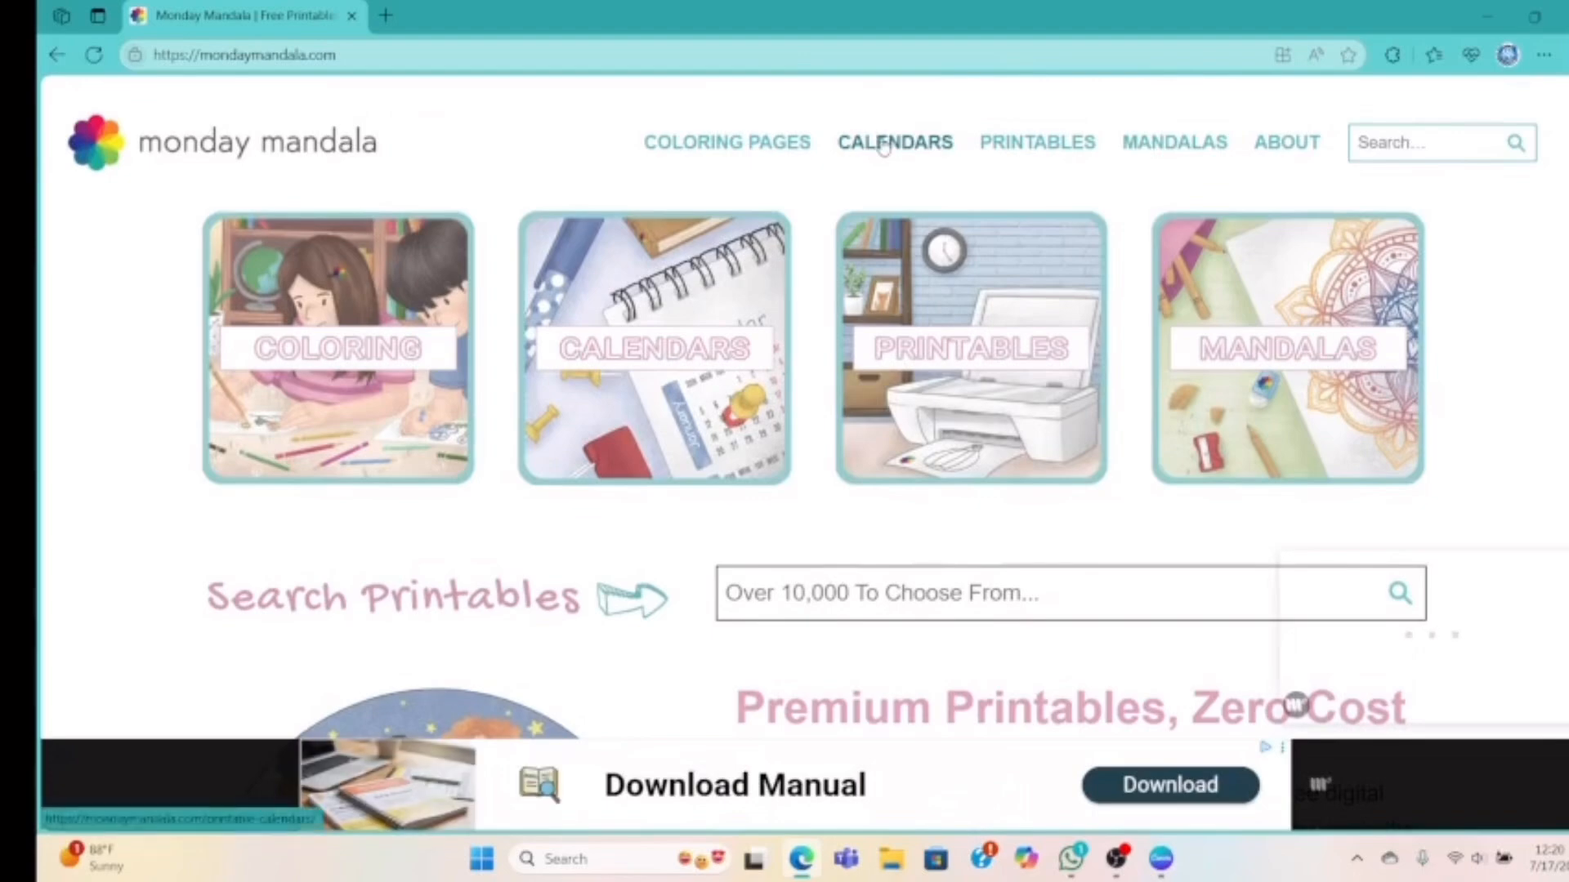
# Open the Printable Calendars For 2025 & 2026 page and browse its monthly calendars
pyautogui.click(884, 146)
pyautogui.scroll(-7, 831, 408)
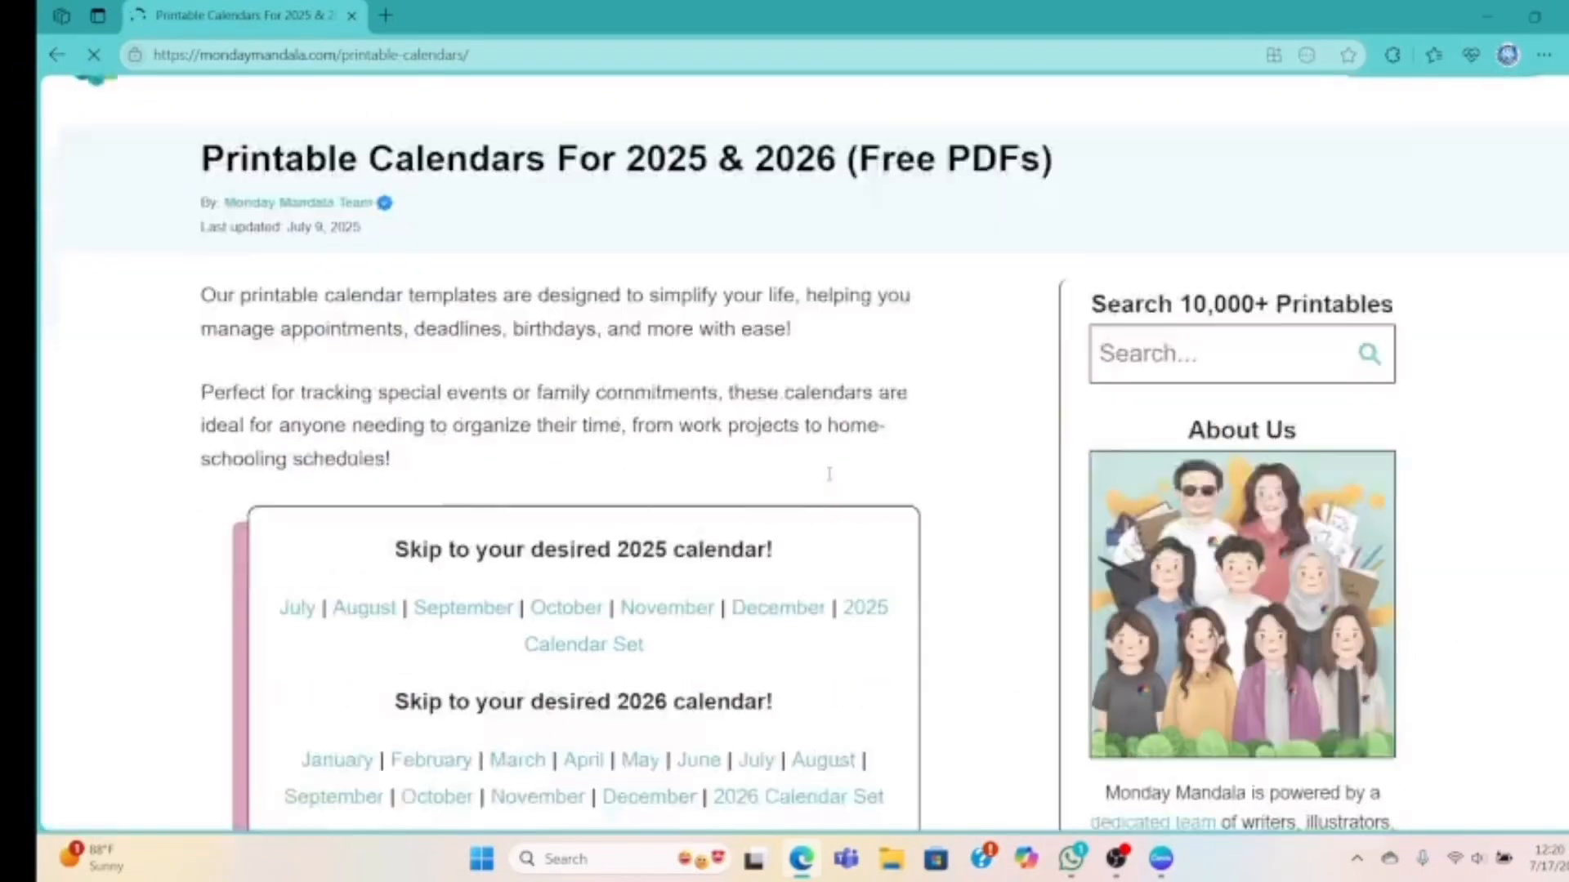
pyautogui.scroll(-10, 831, 479)
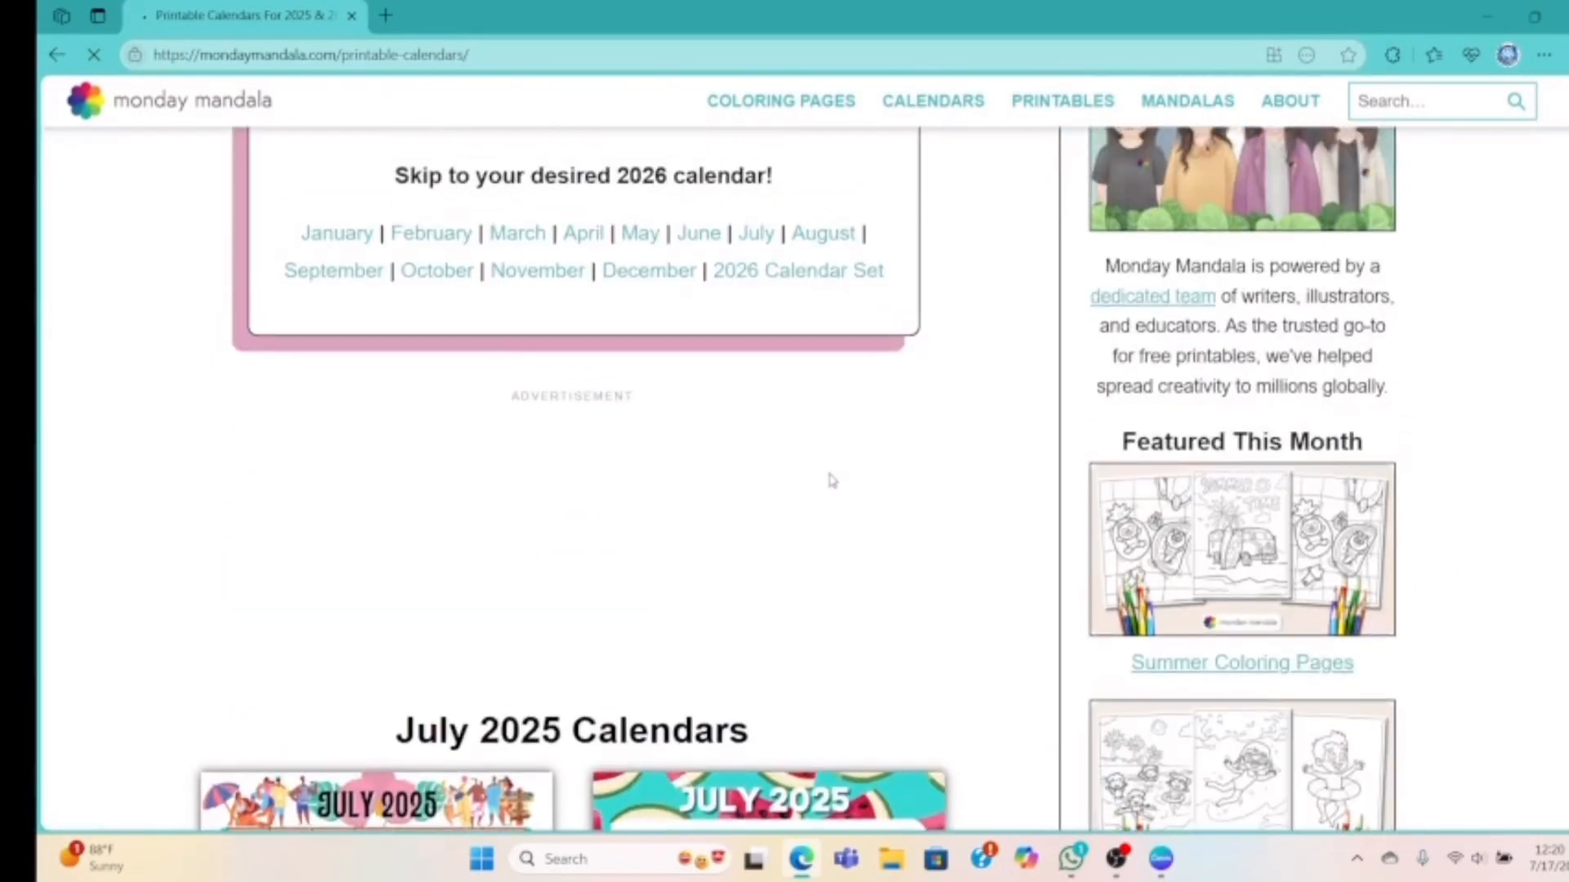
pyautogui.scroll(-5, 831, 480)
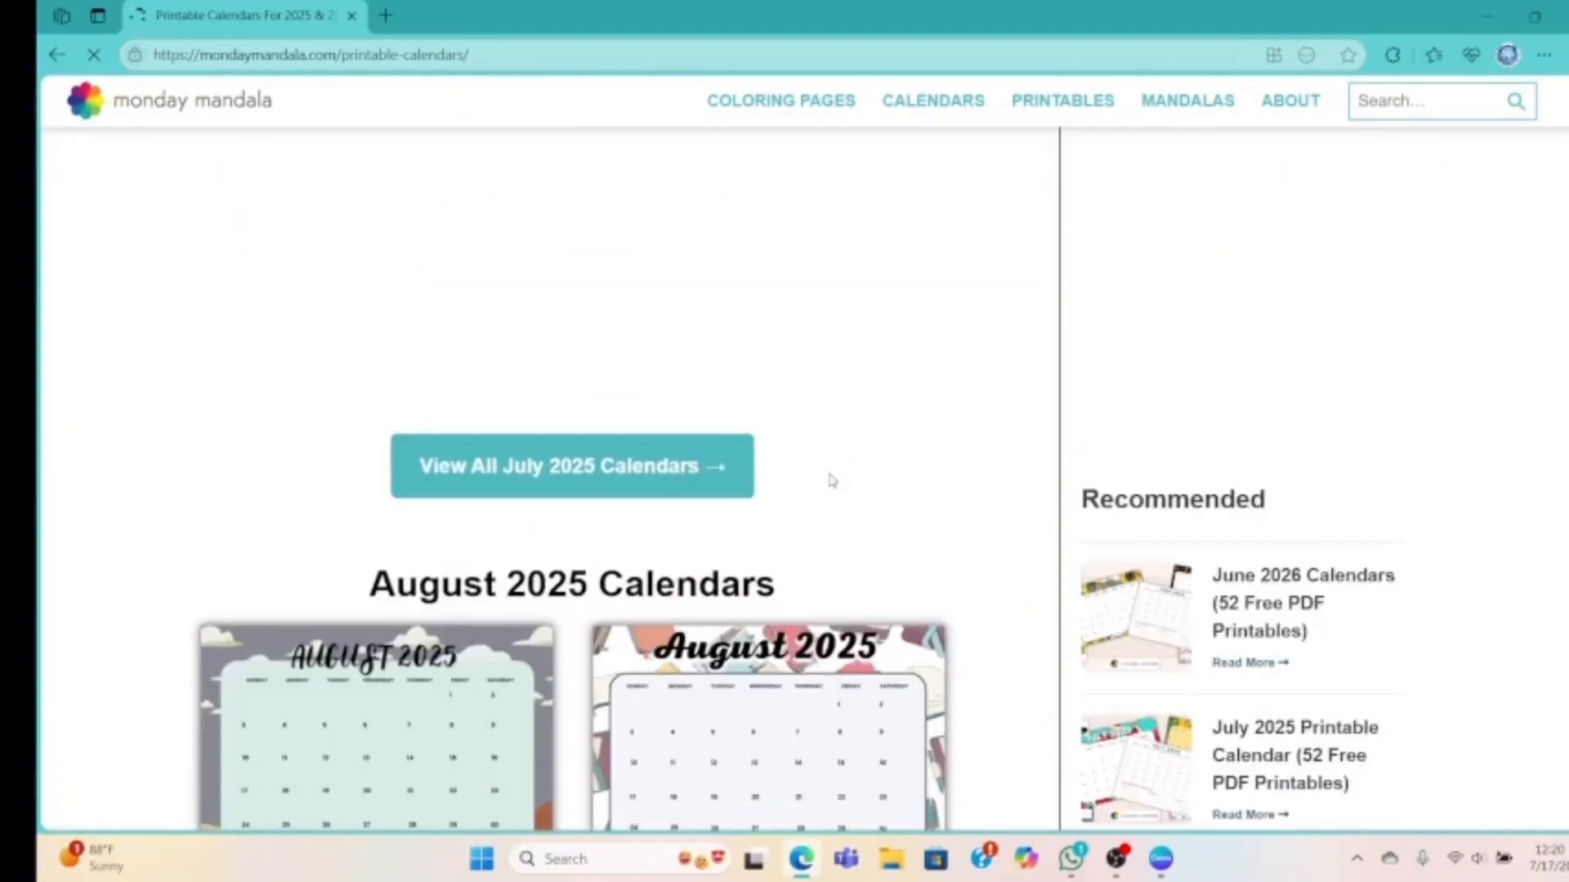
pyautogui.scroll(-10, 831, 480)
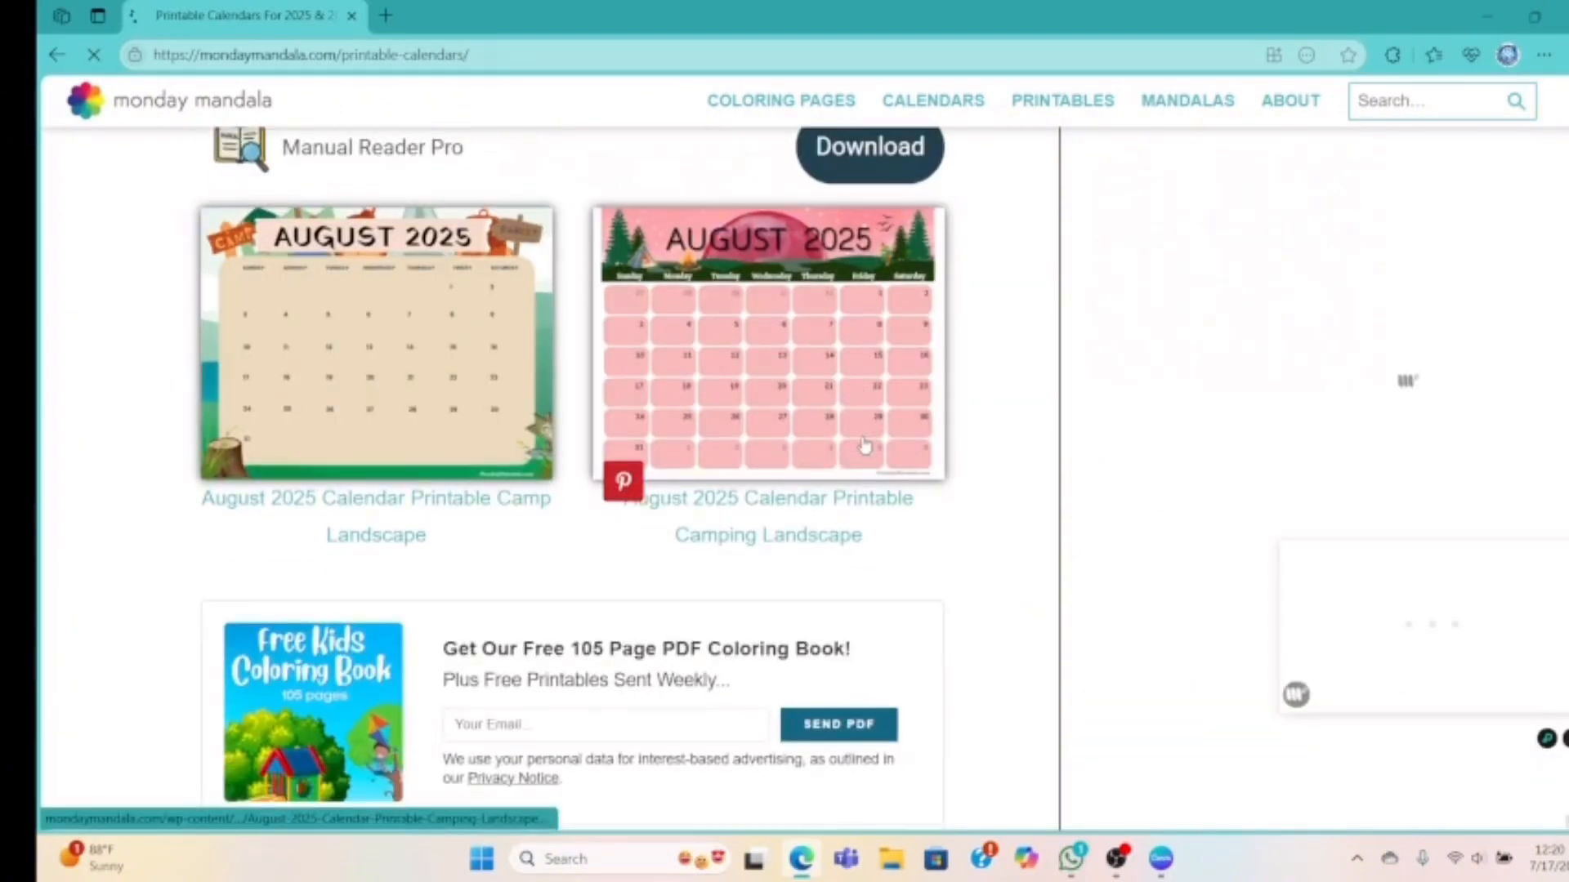
pyautogui.scroll(6, 866, 444)
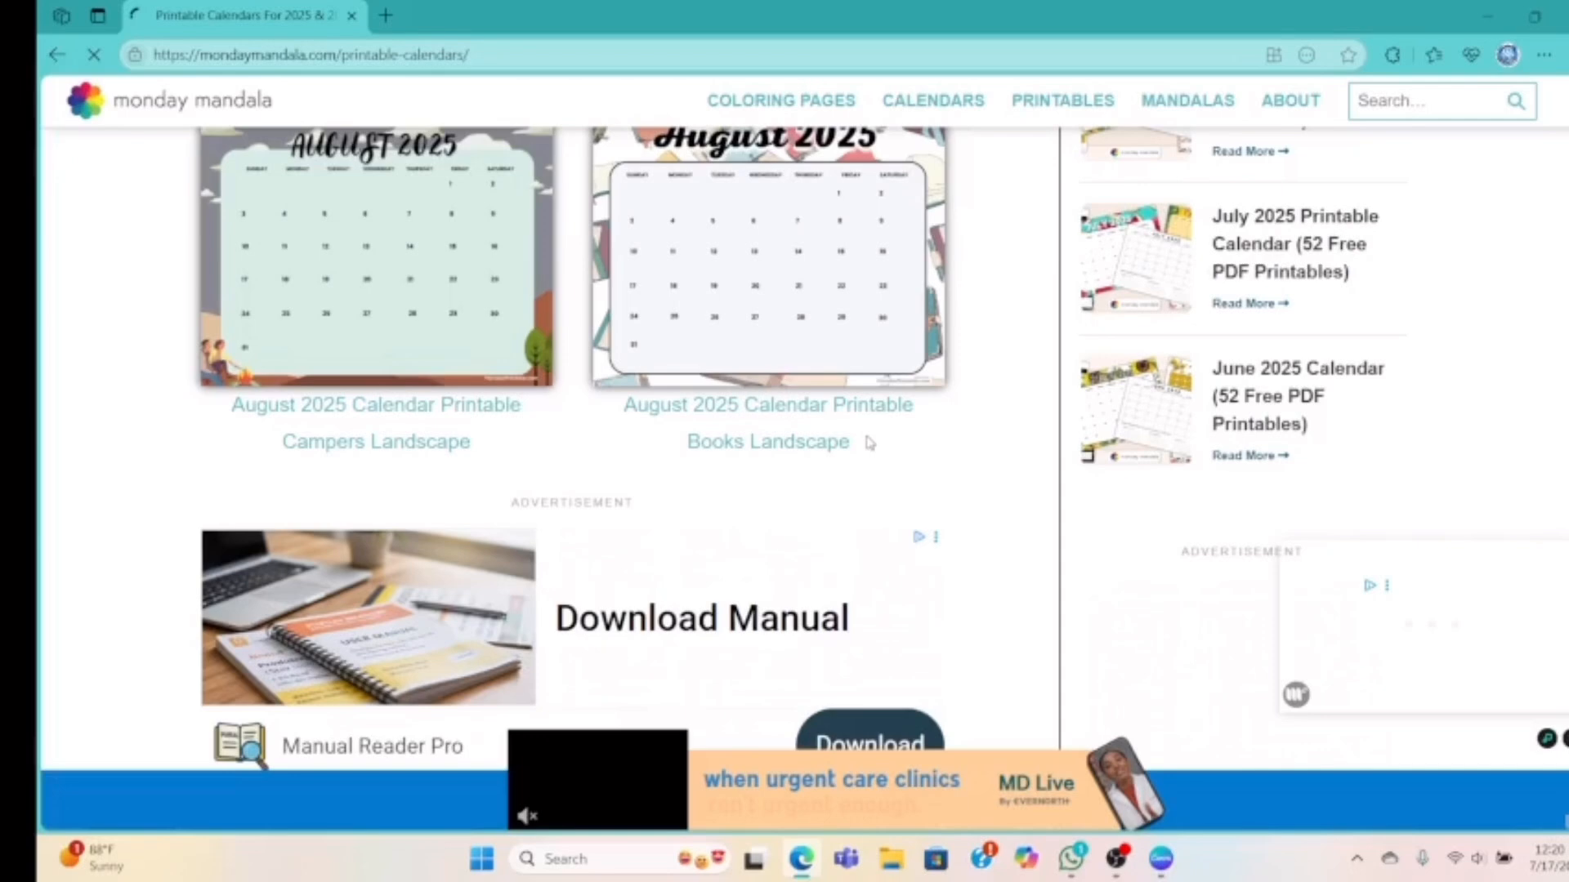
pyautogui.scroll(10, 870, 442)
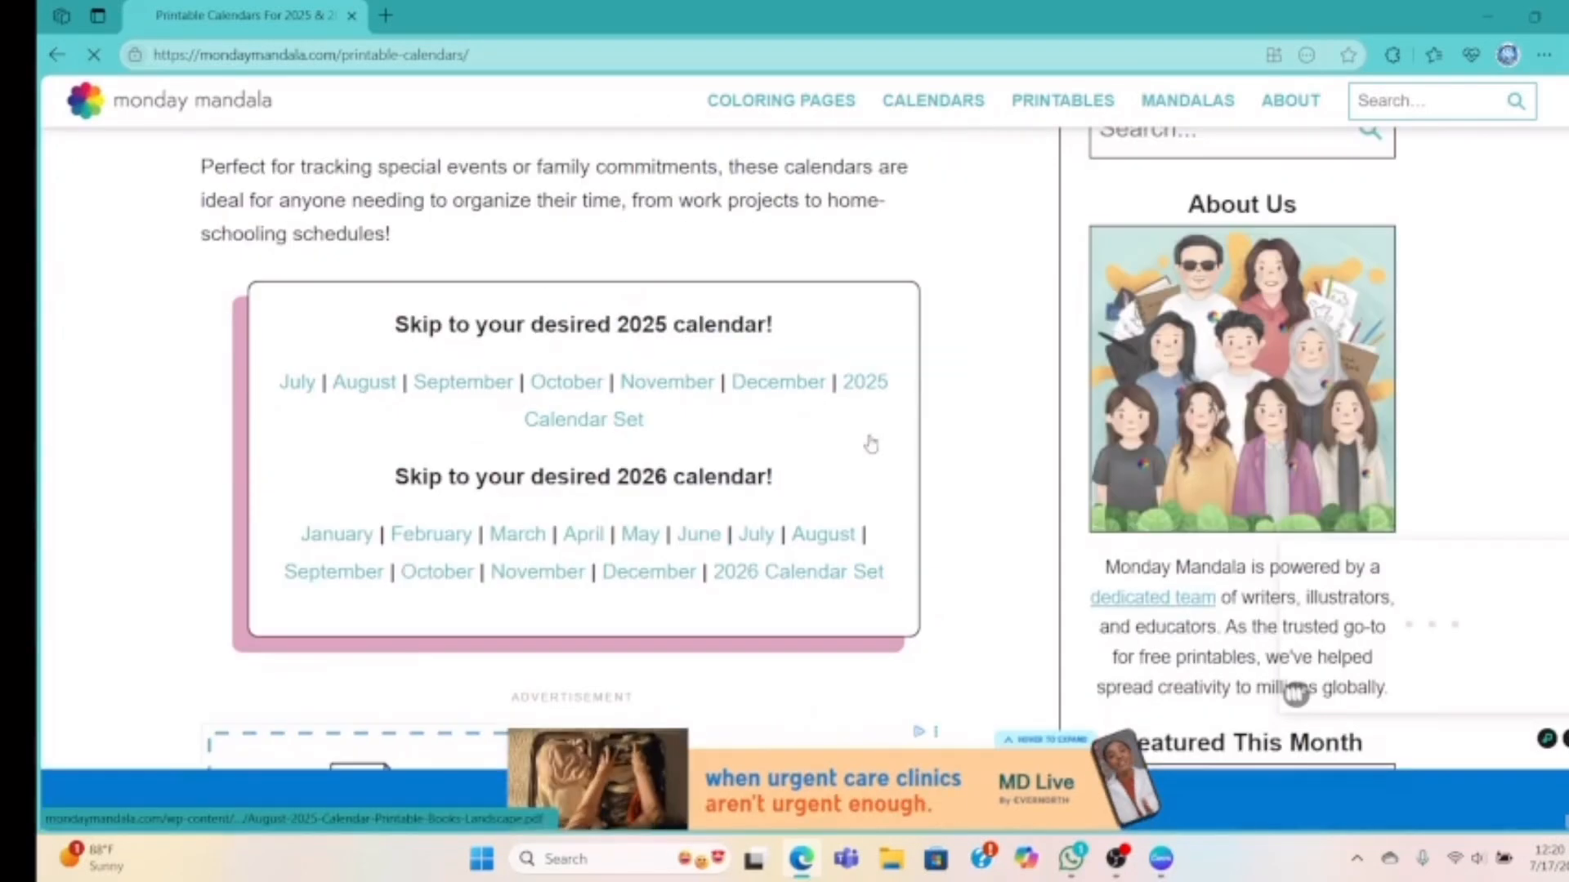
pyautogui.scroll(4, 871, 443)
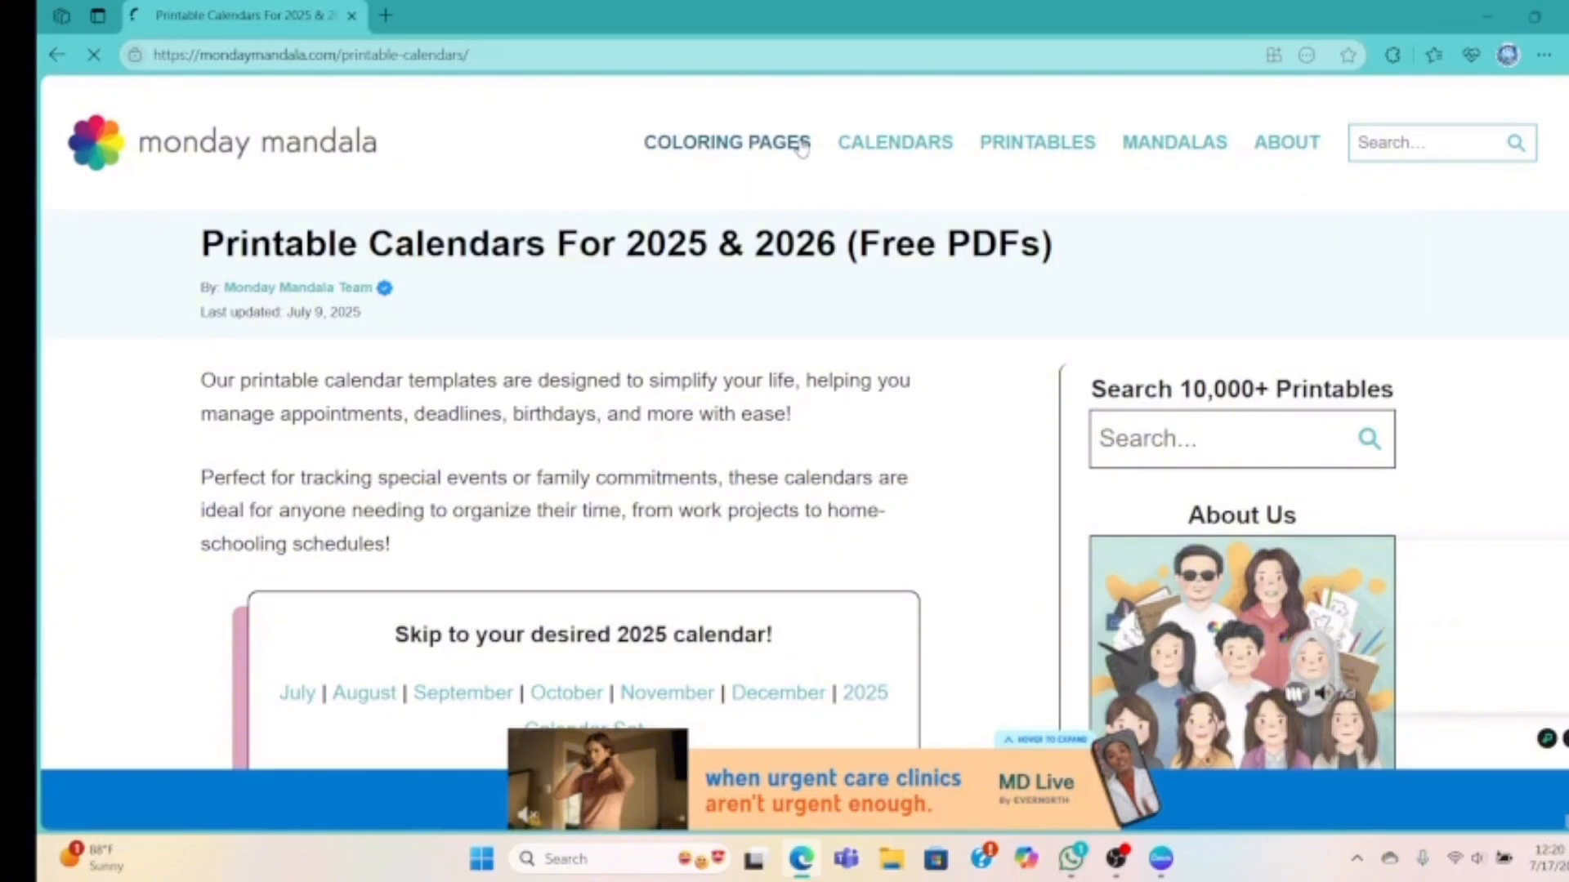
pyautogui.scroll(-3, 850, 384)
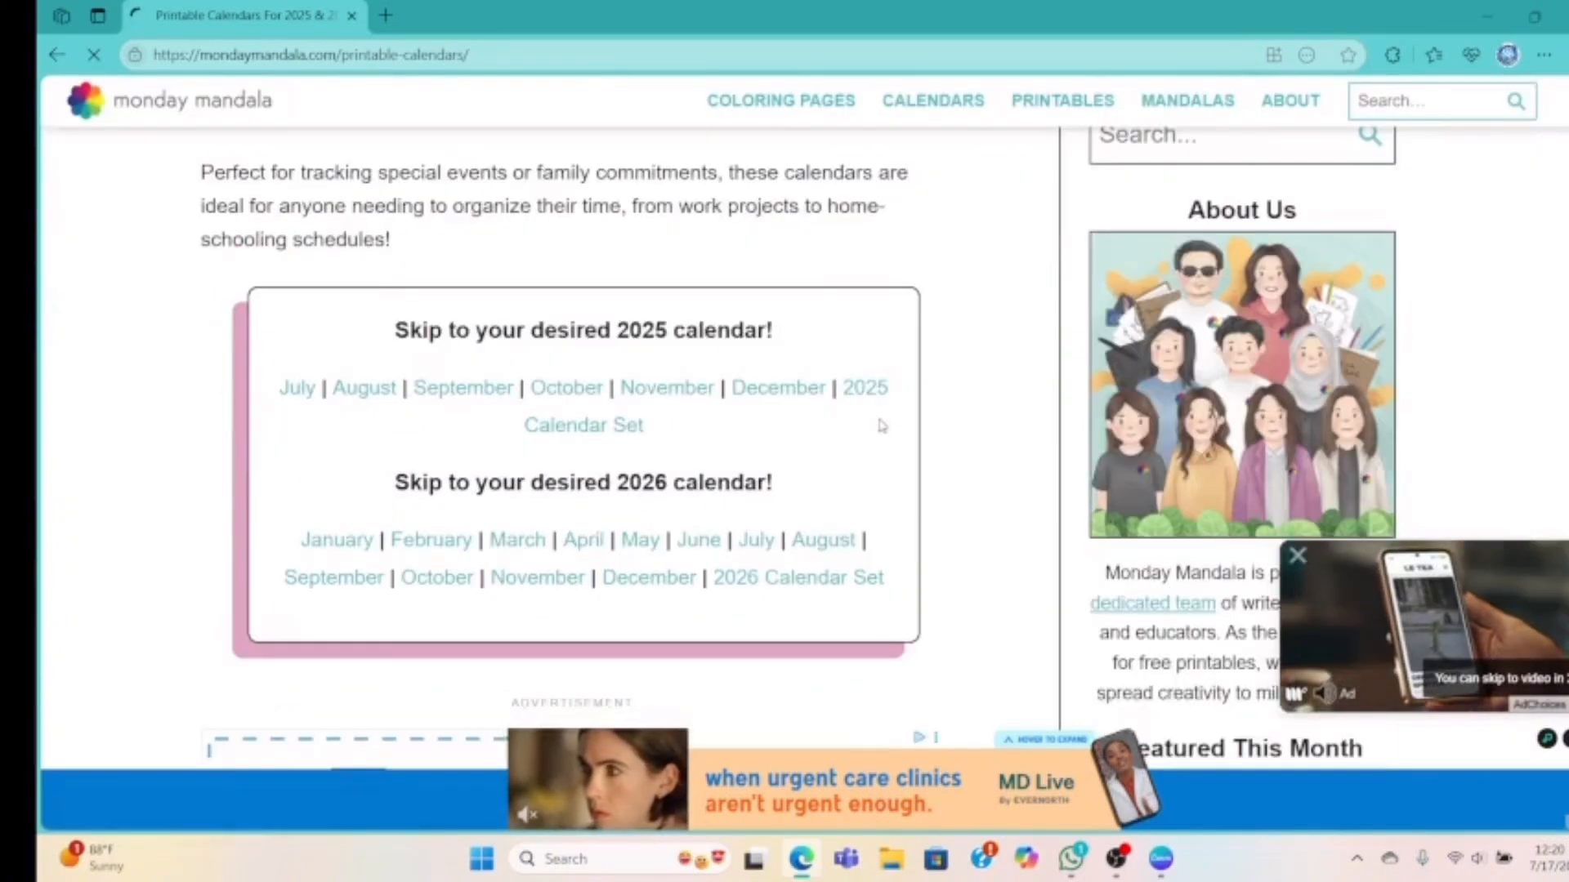
pyautogui.scroll(-5, 880, 404)
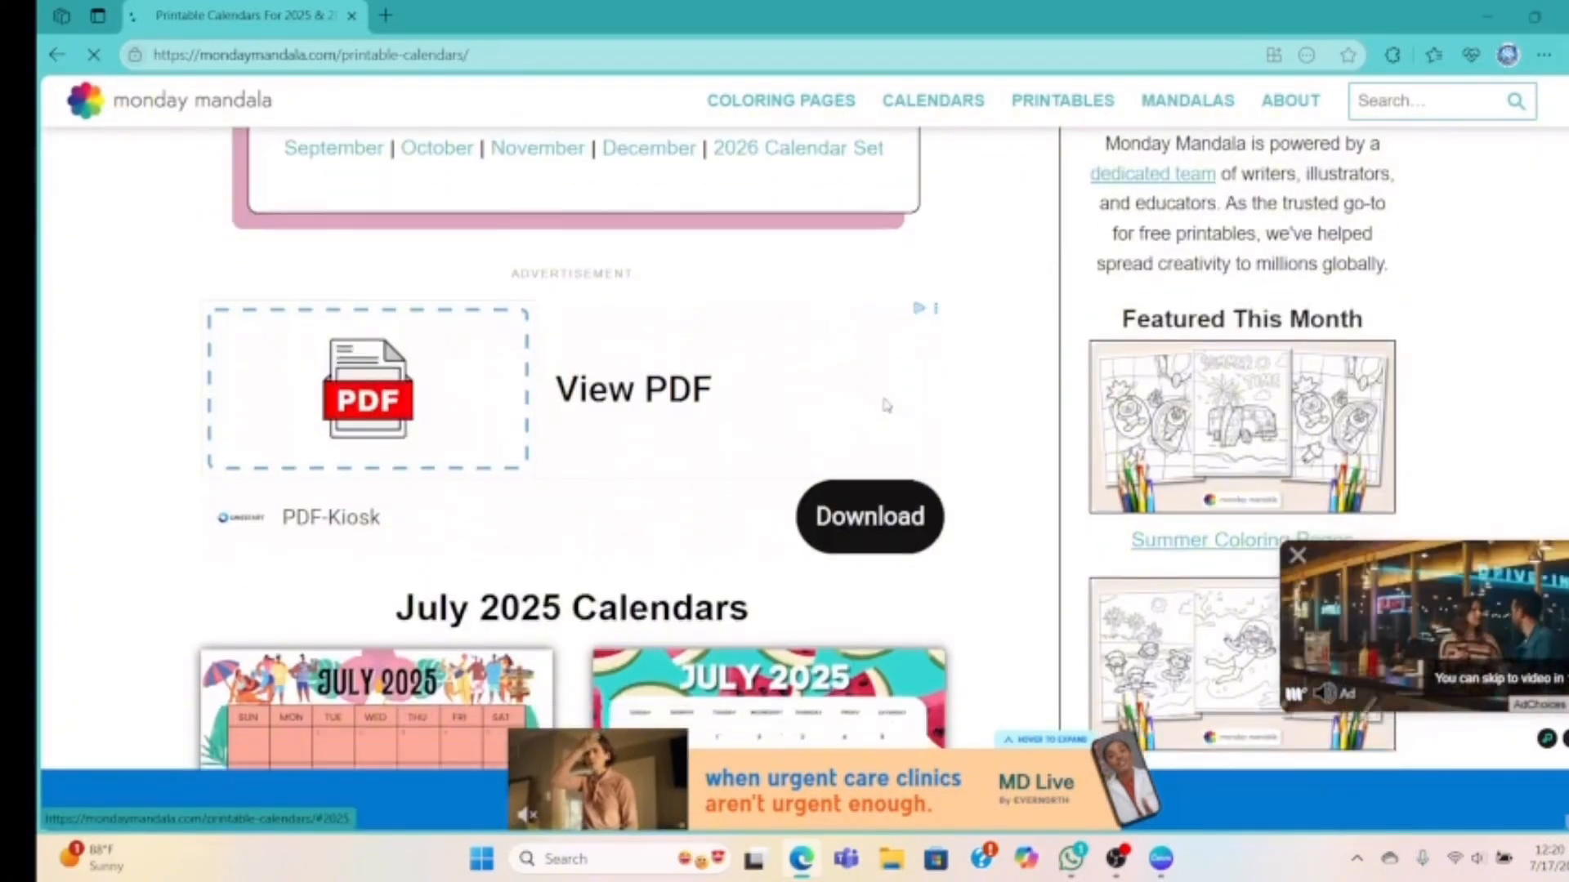
pyautogui.scroll(-10, 887, 404)
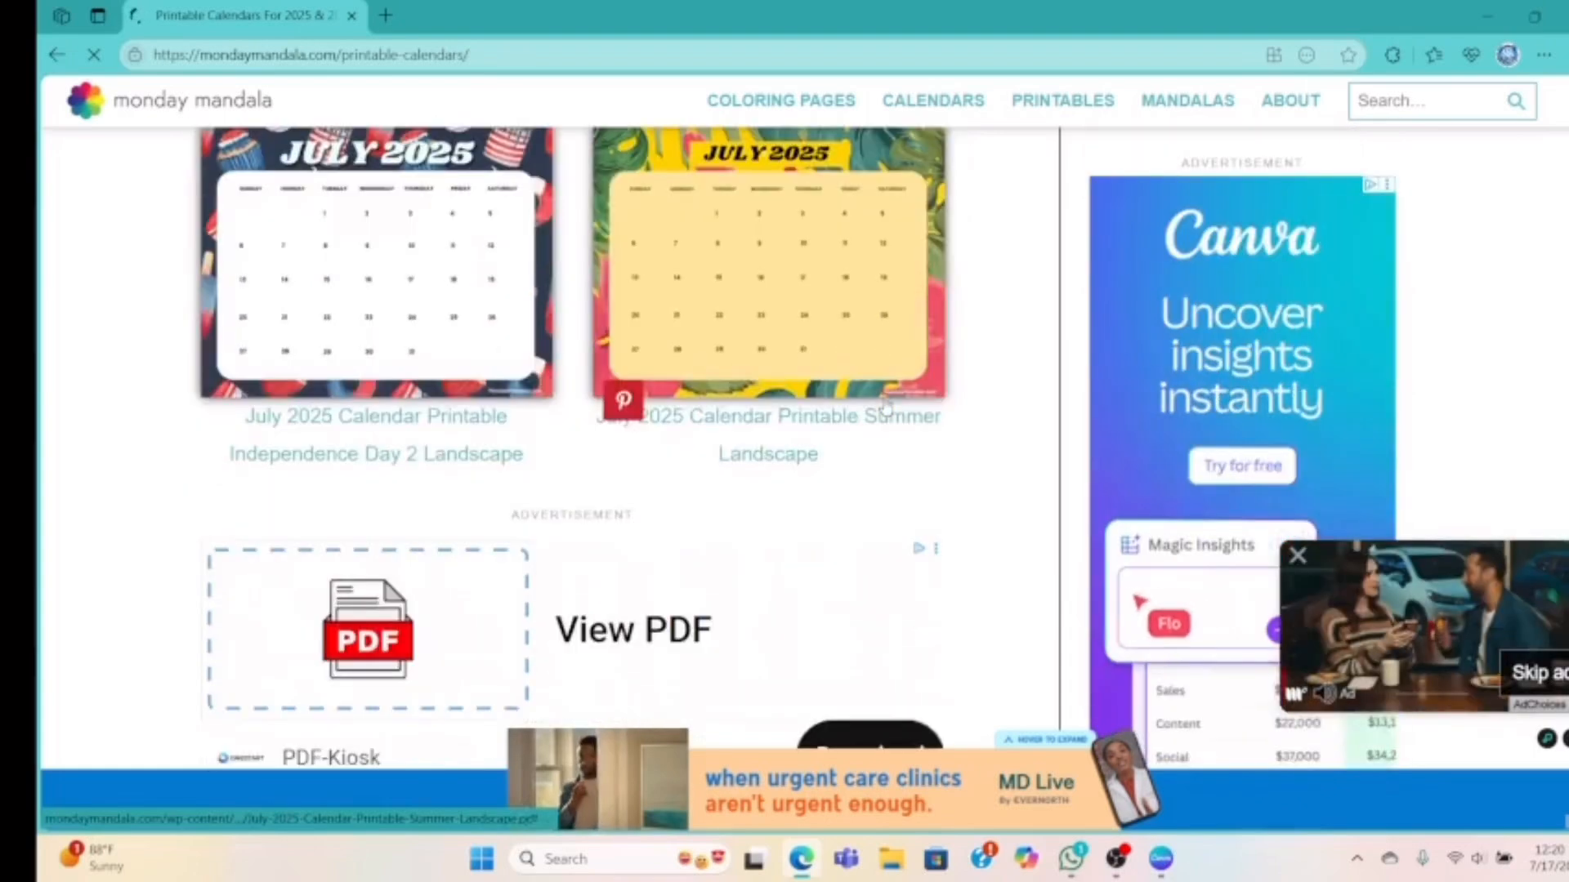
pyautogui.scroll(-10, 887, 406)
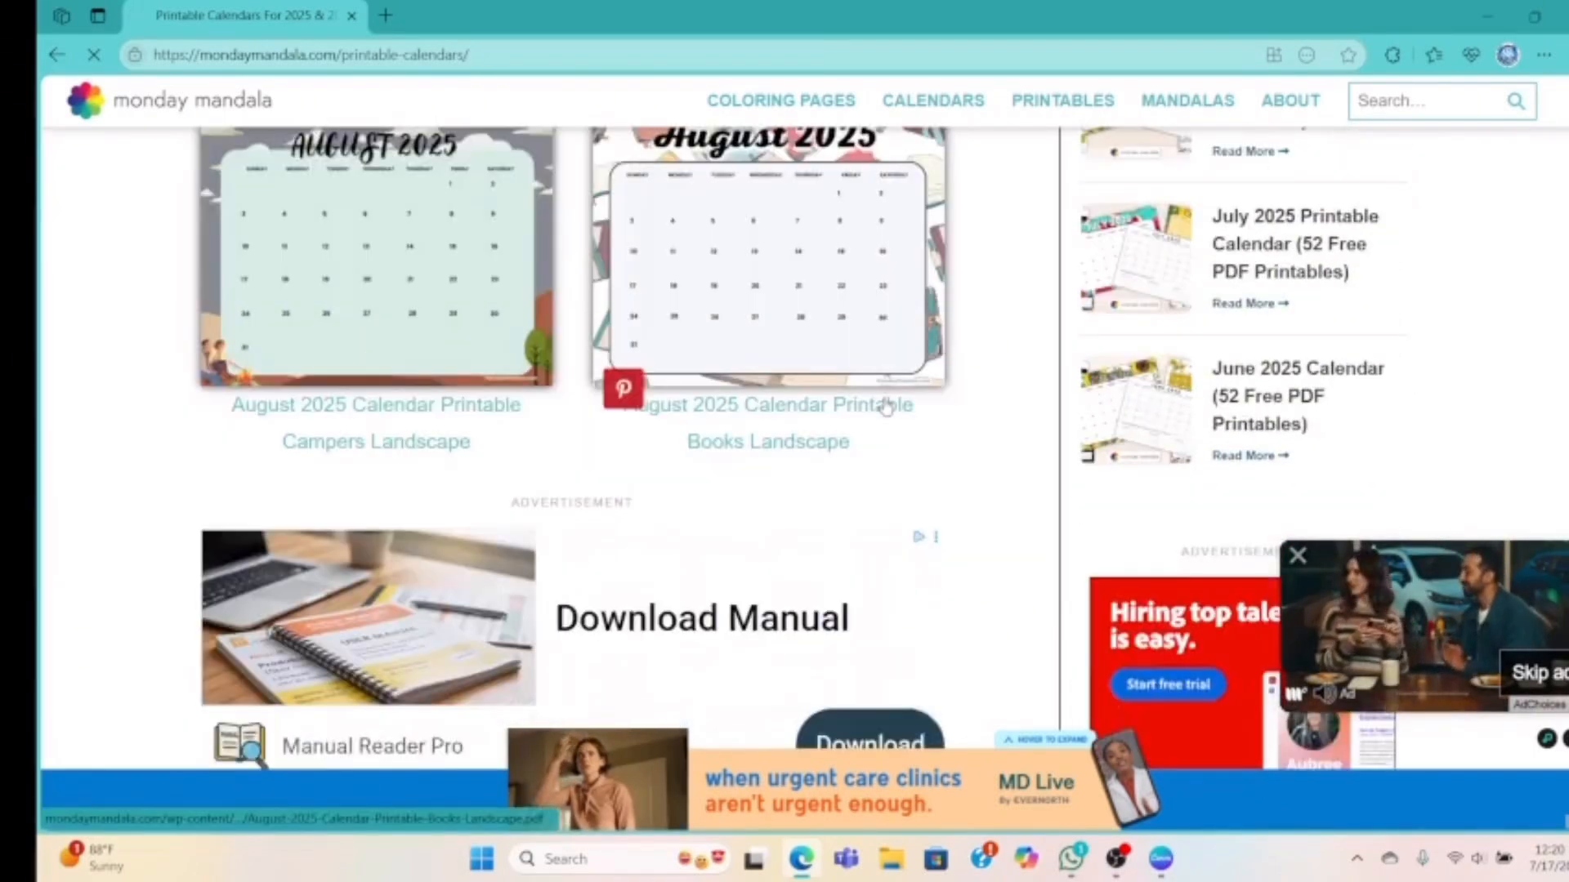
pyautogui.scroll(-10, 886, 406)
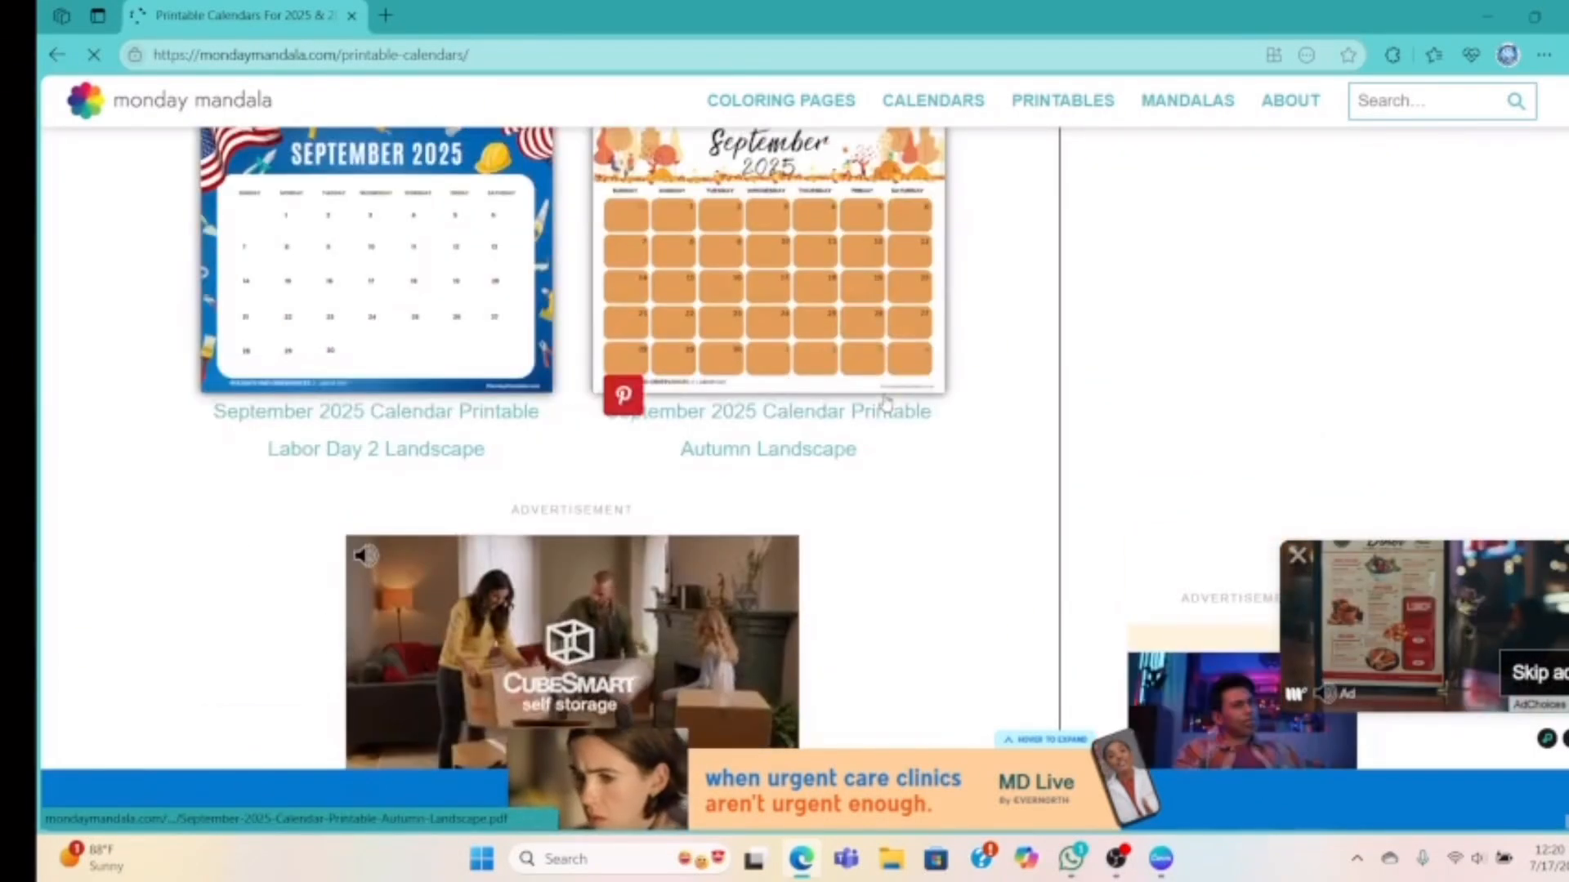
pyautogui.scroll(-8, 887, 400)
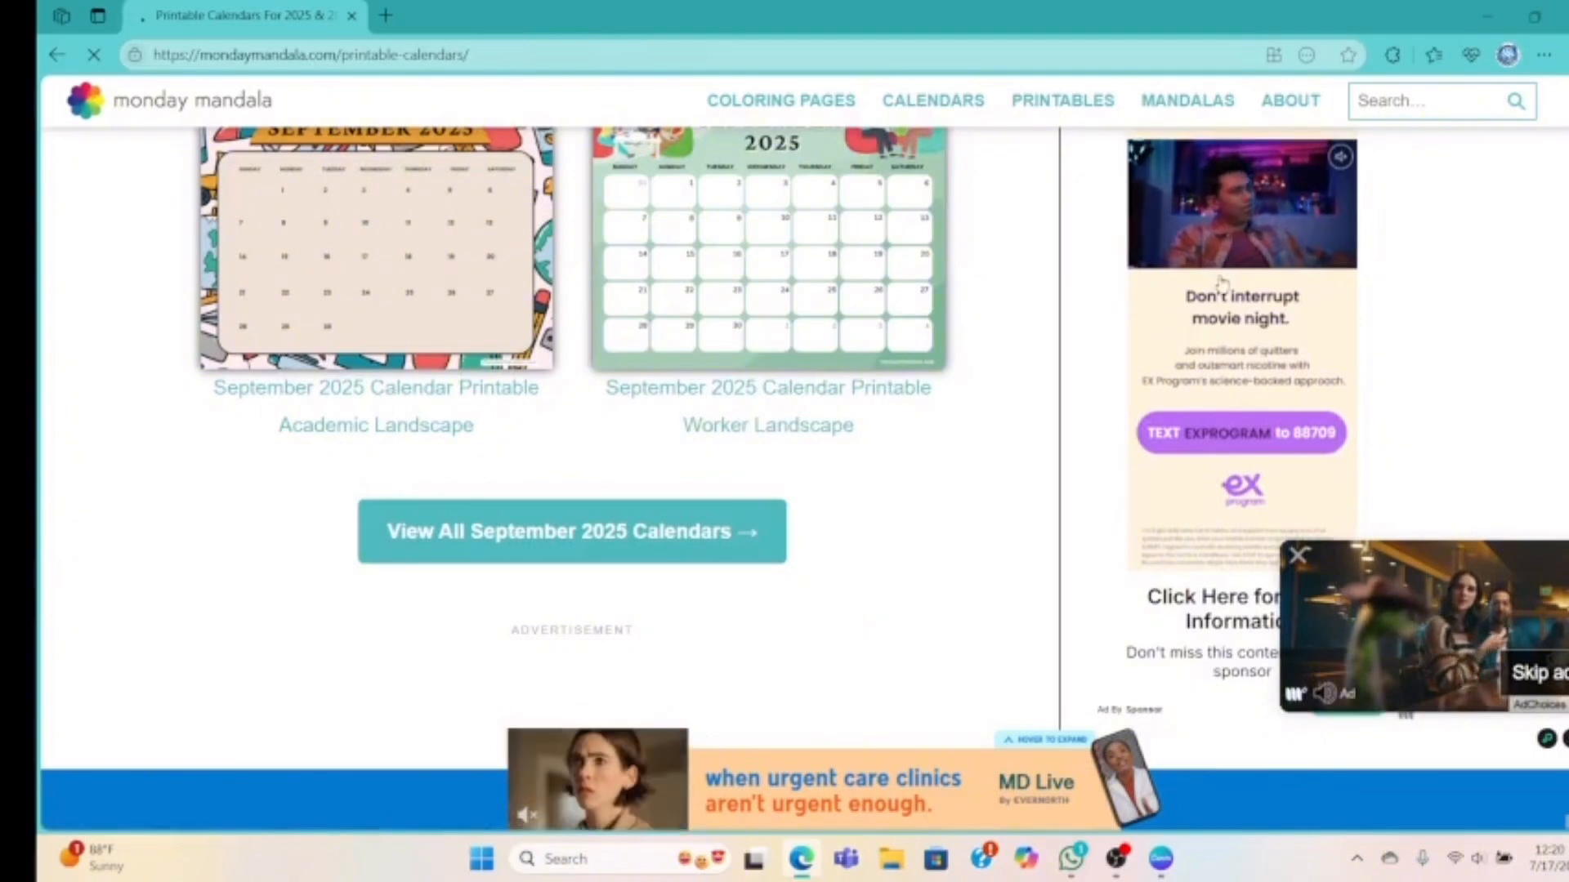
pyautogui.scroll(20, 887, 406)
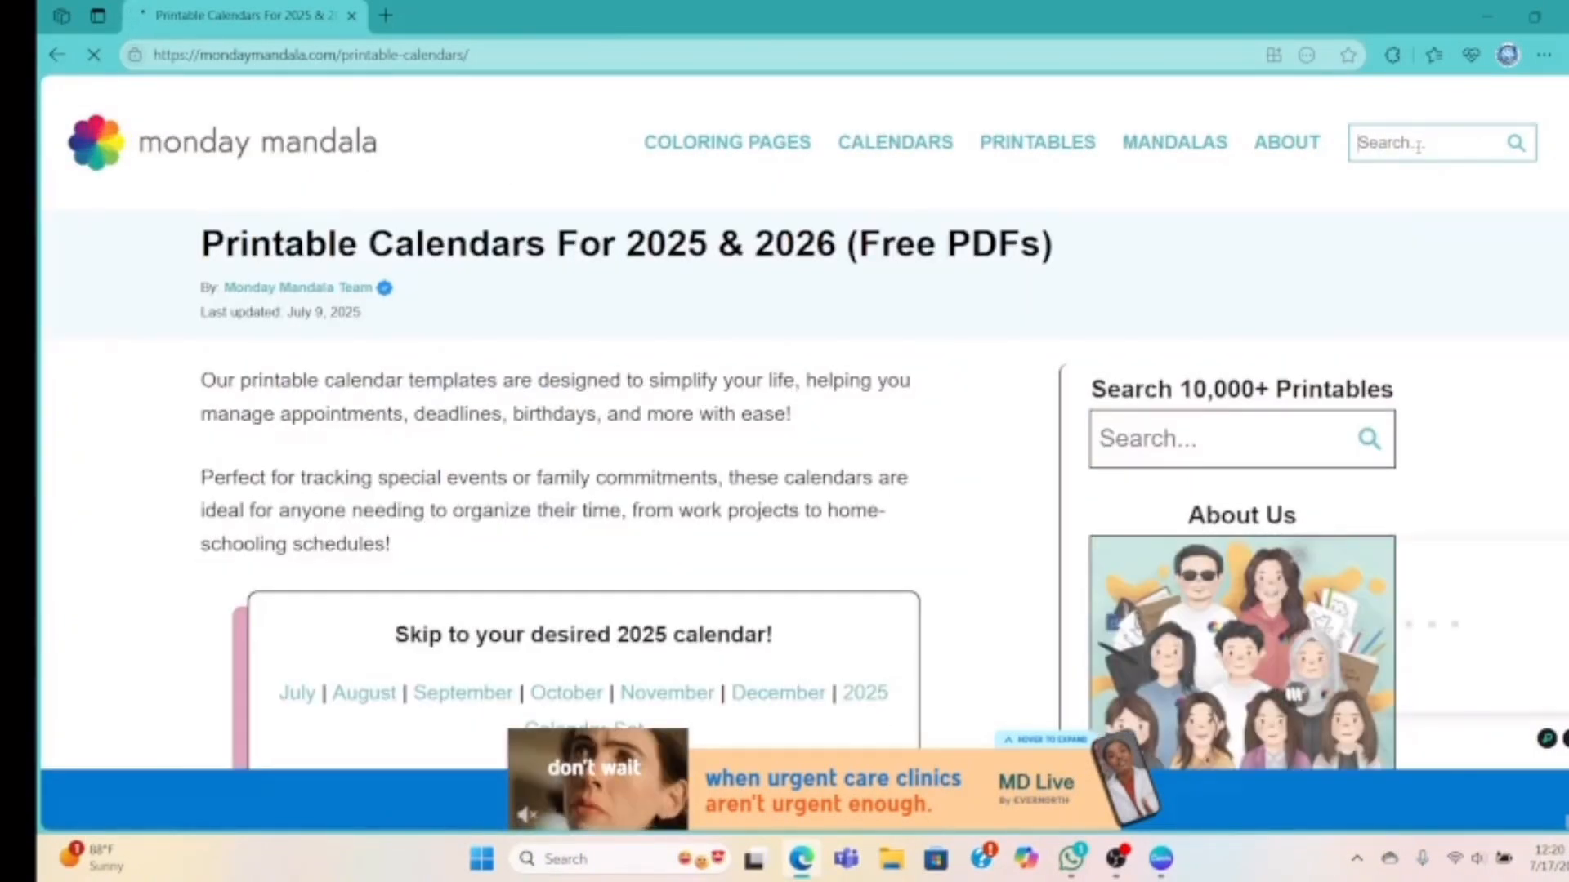
# Search the site for ADULT and scroll through the resulting coloring-page listings
pyautogui.write('ADULT')
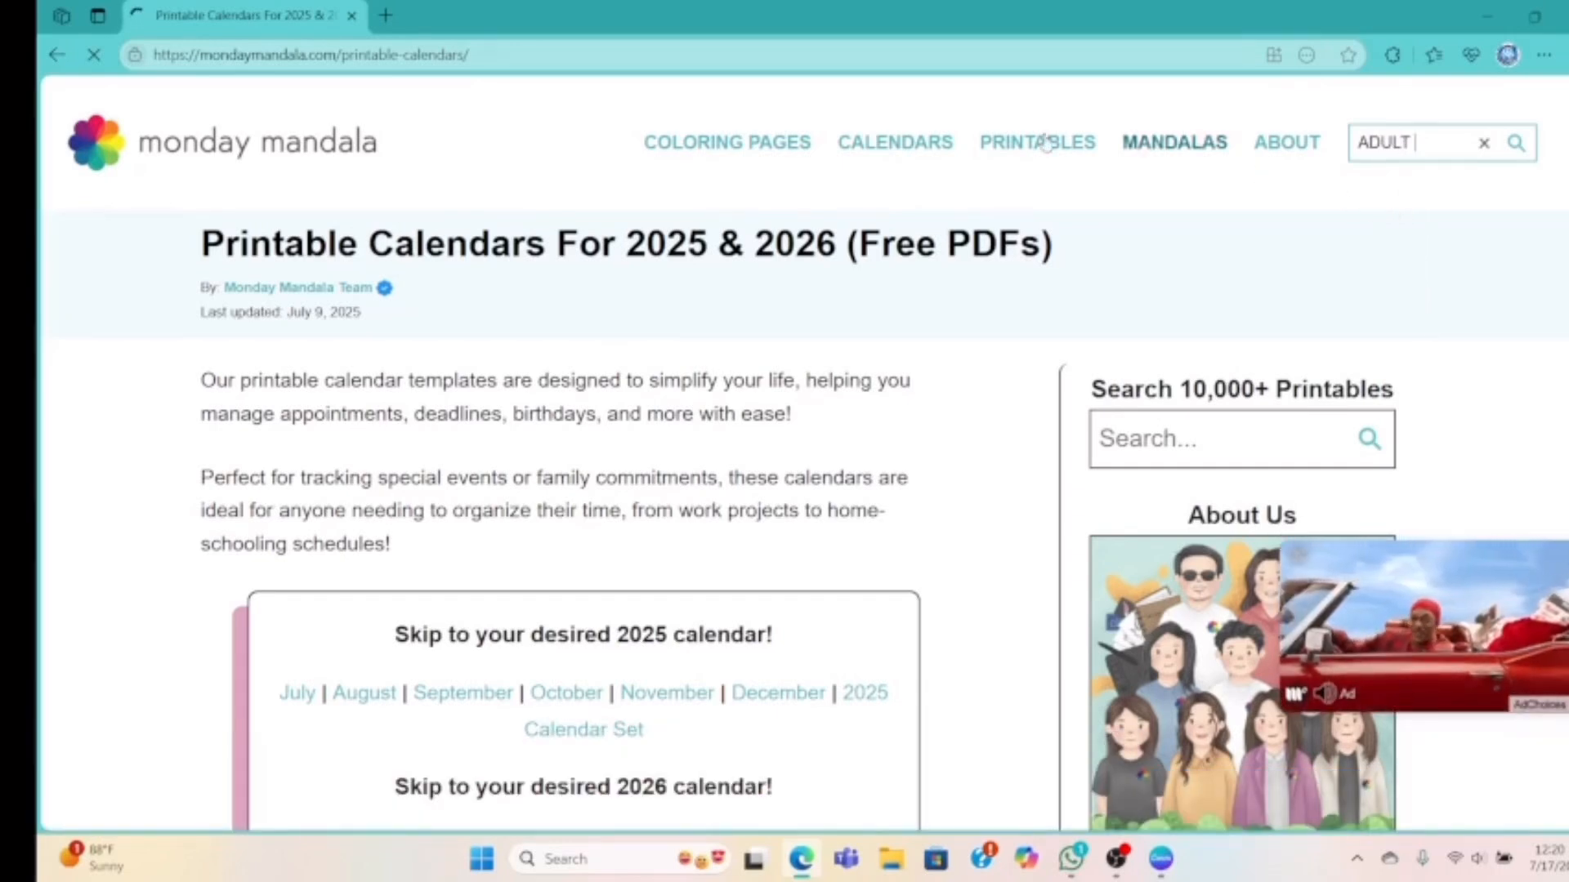
pyautogui.scroll(-1, 794, 321)
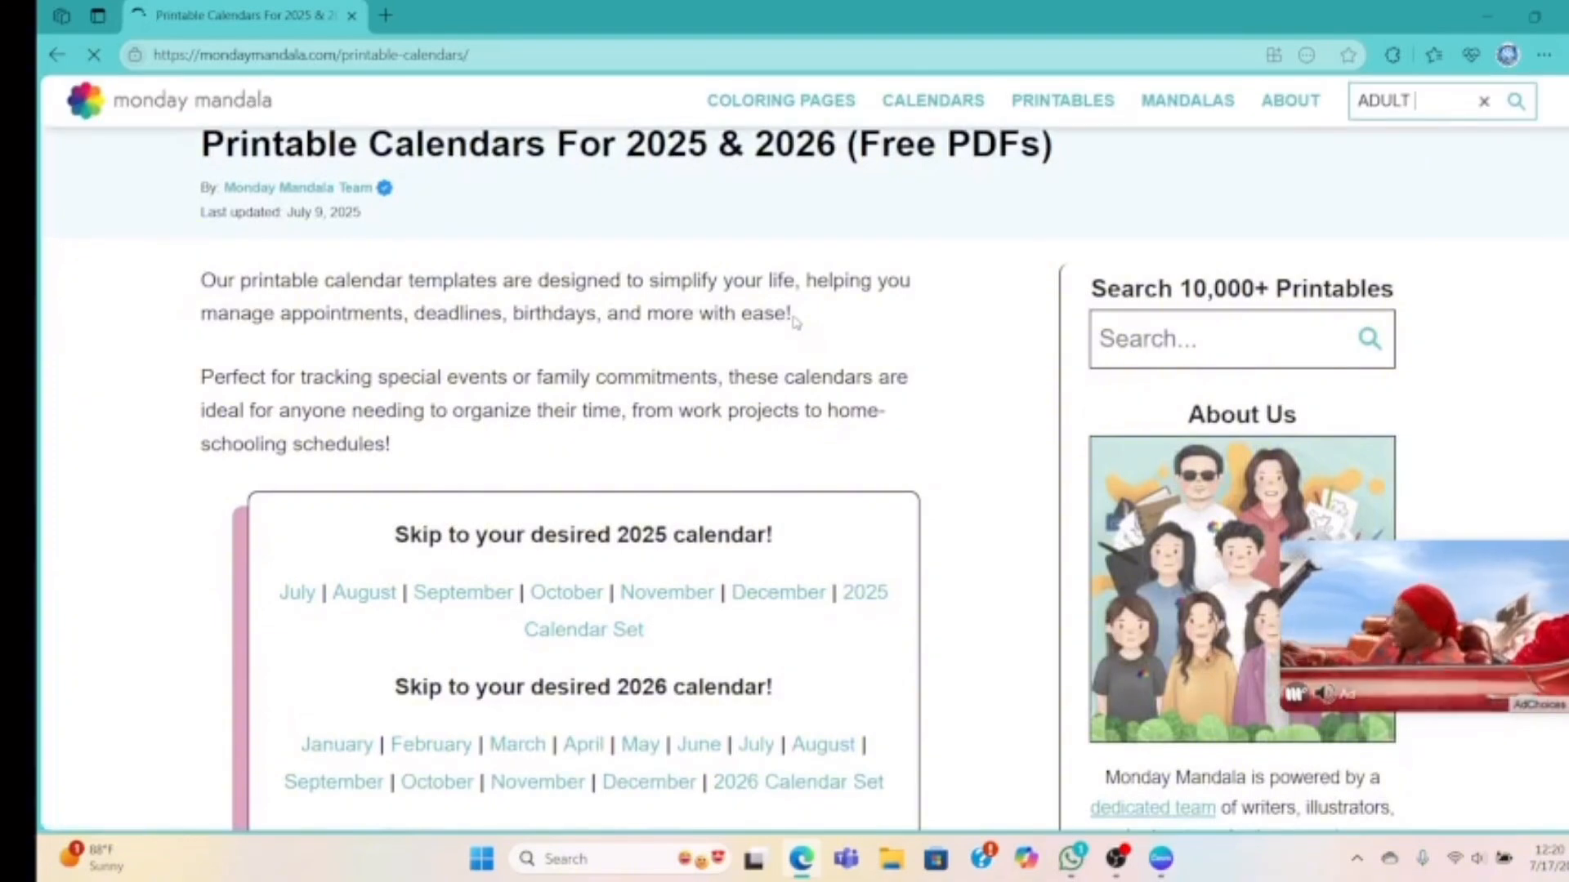
pyautogui.scroll(-2, 792, 322)
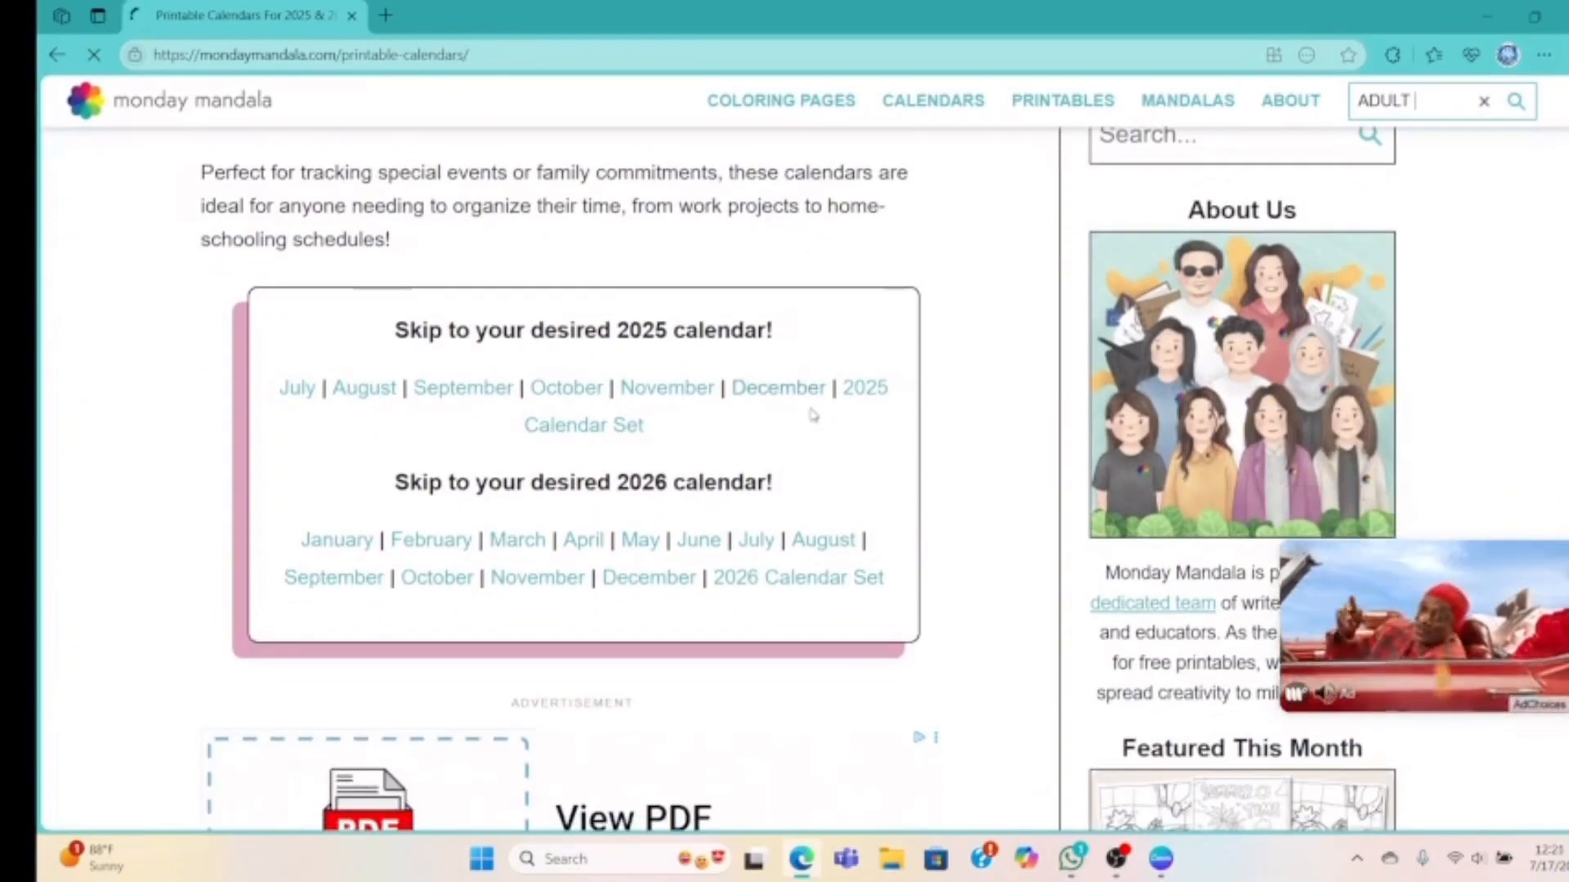
pyautogui.scroll(-10, 823, 409)
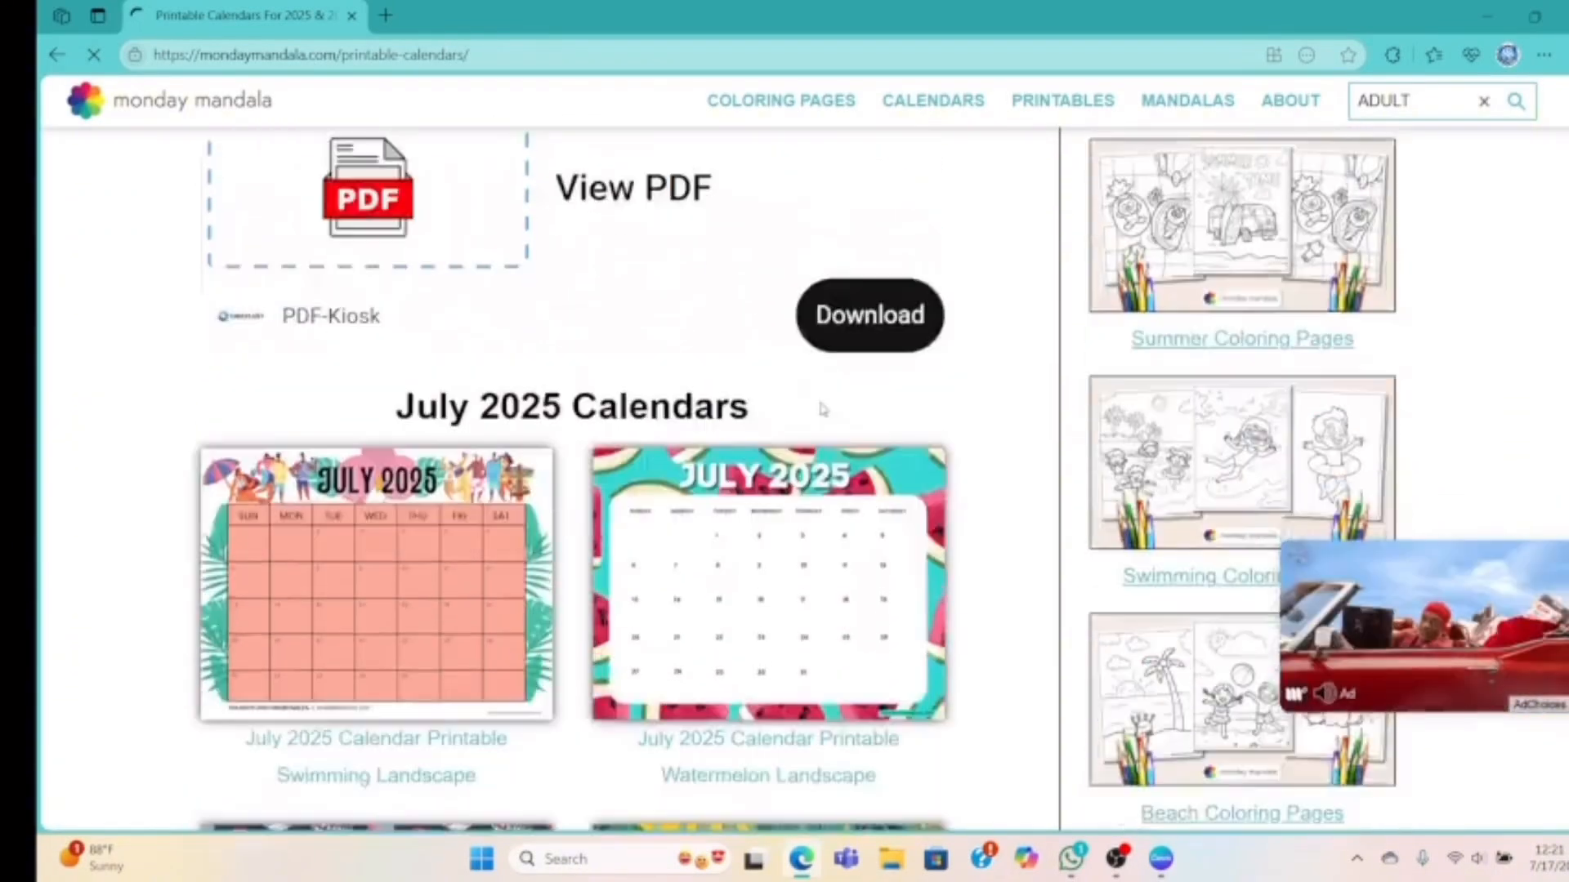
pyautogui.scroll(-18, 823, 408)
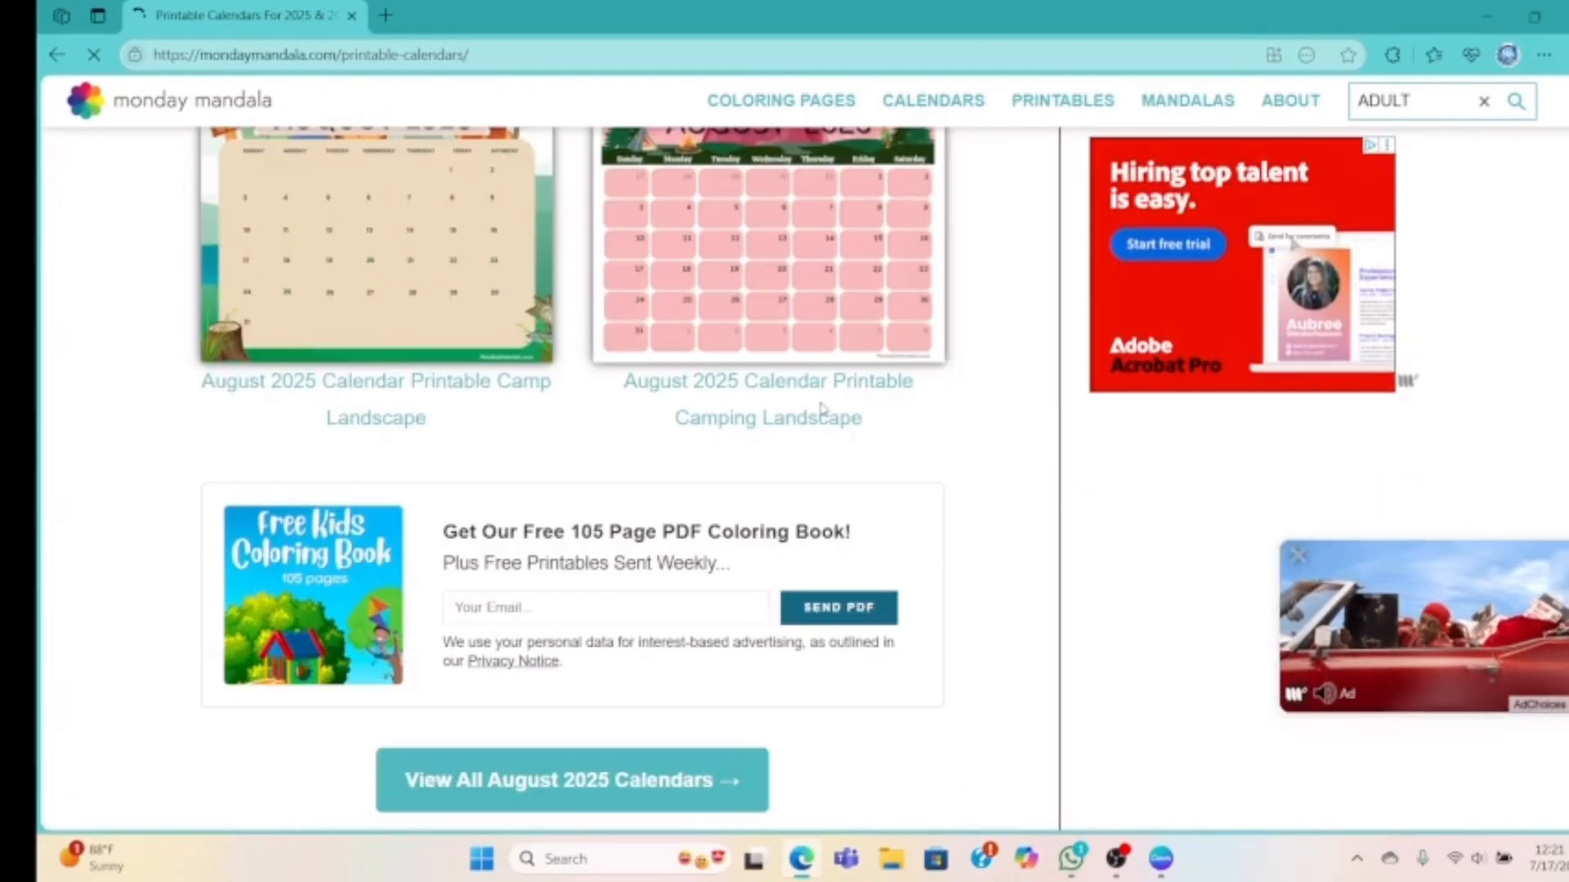
pyautogui.scroll(-3, 821, 408)
pyautogui.scroll(-6, 832, 429)
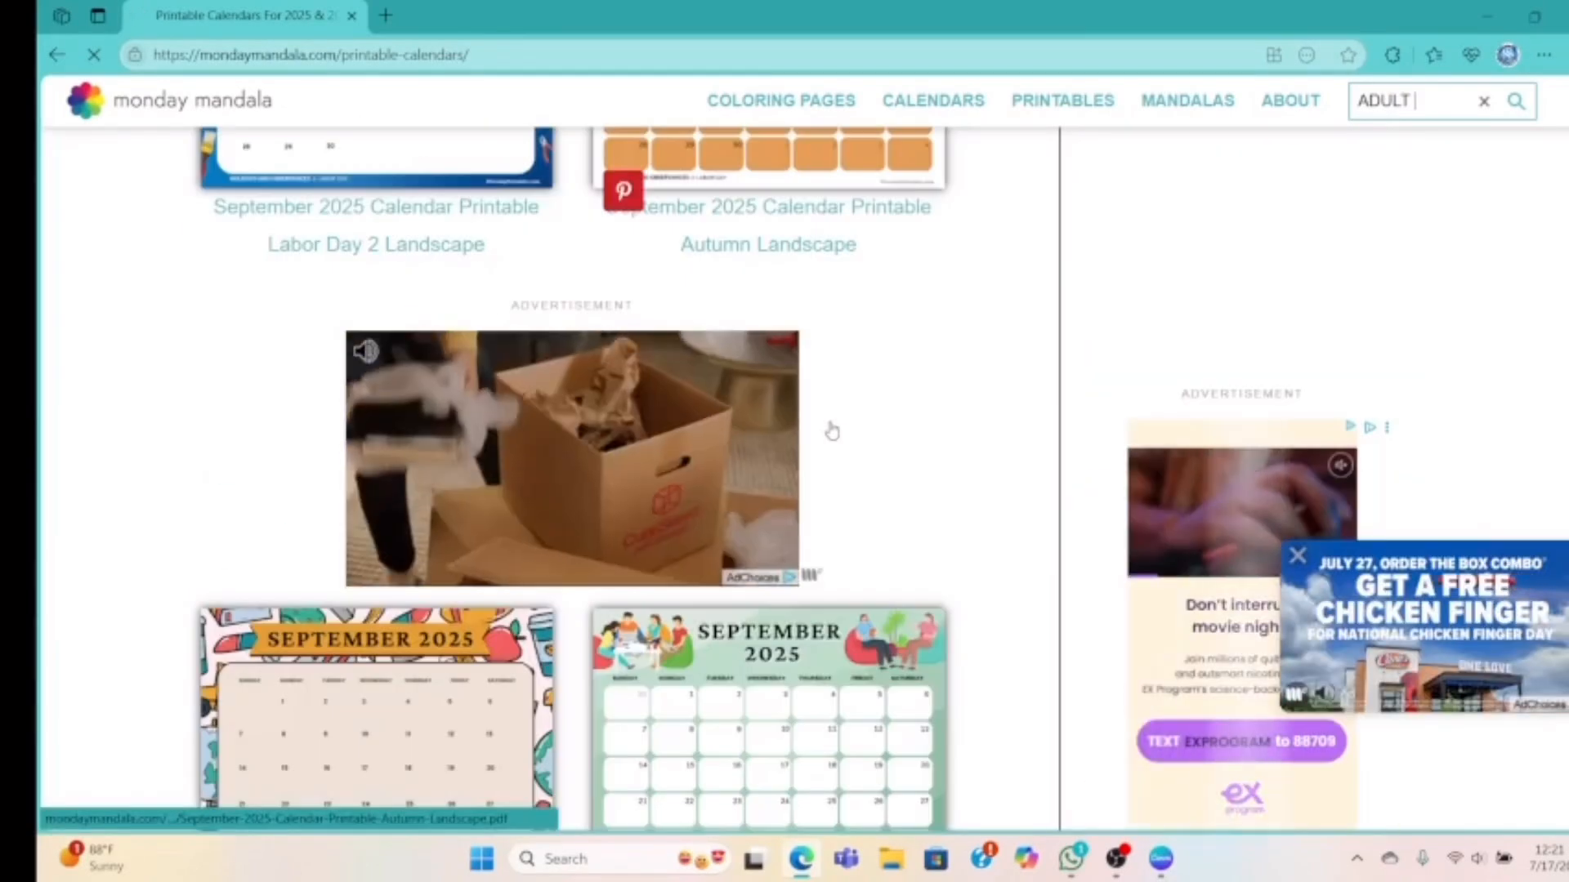
pyautogui.scroll(-3, 832, 431)
pyautogui.scroll(-4, 832, 430)
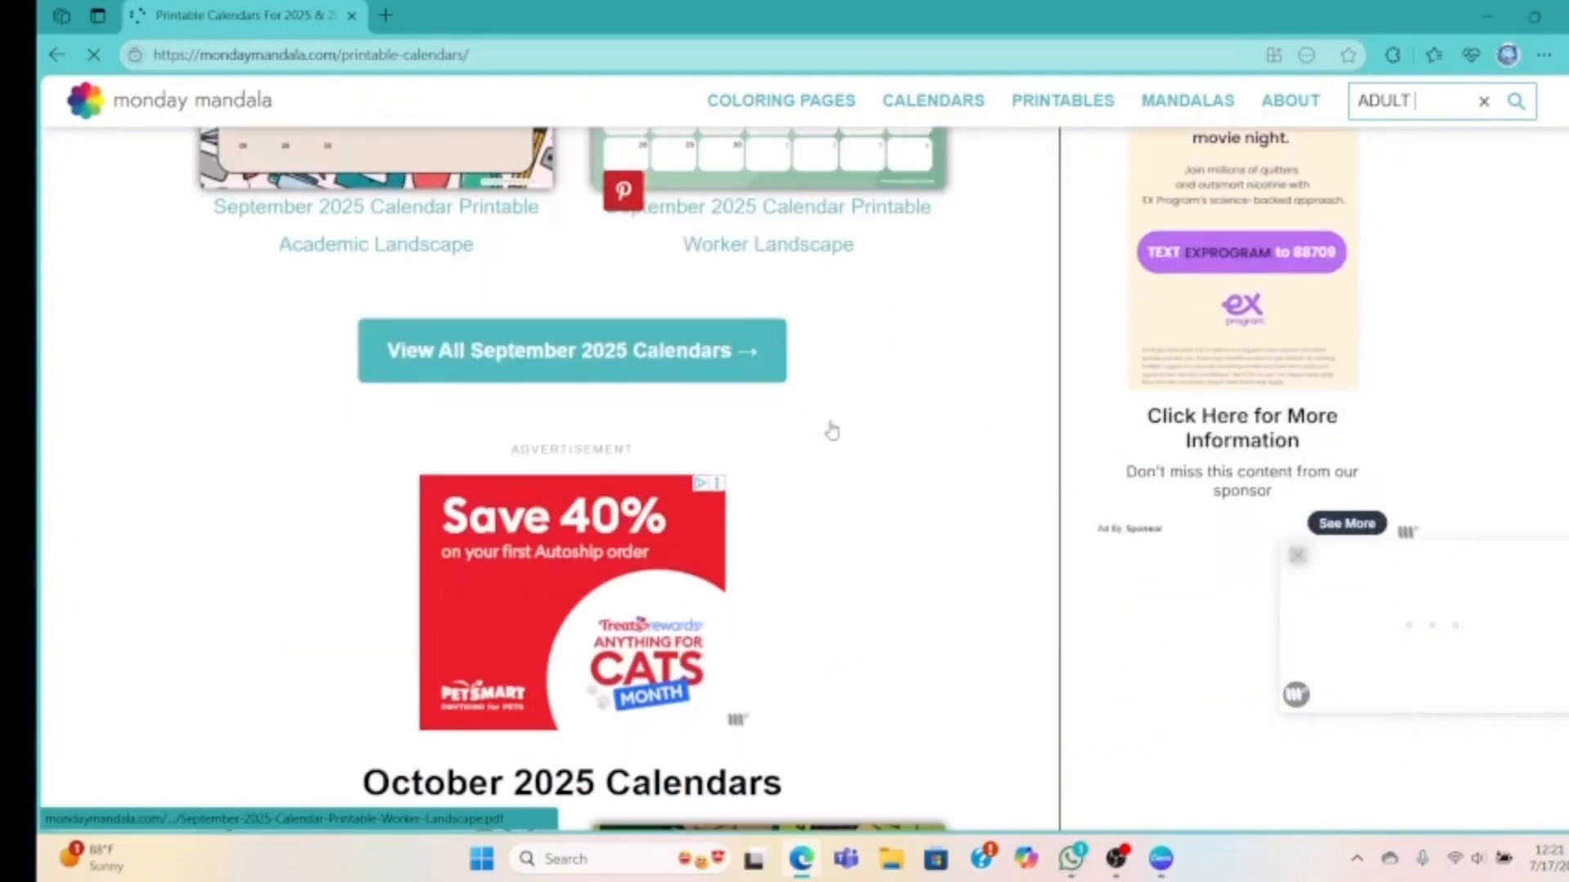
pyautogui.scroll(-2, 834, 427)
pyautogui.scroll(5, 817, 392)
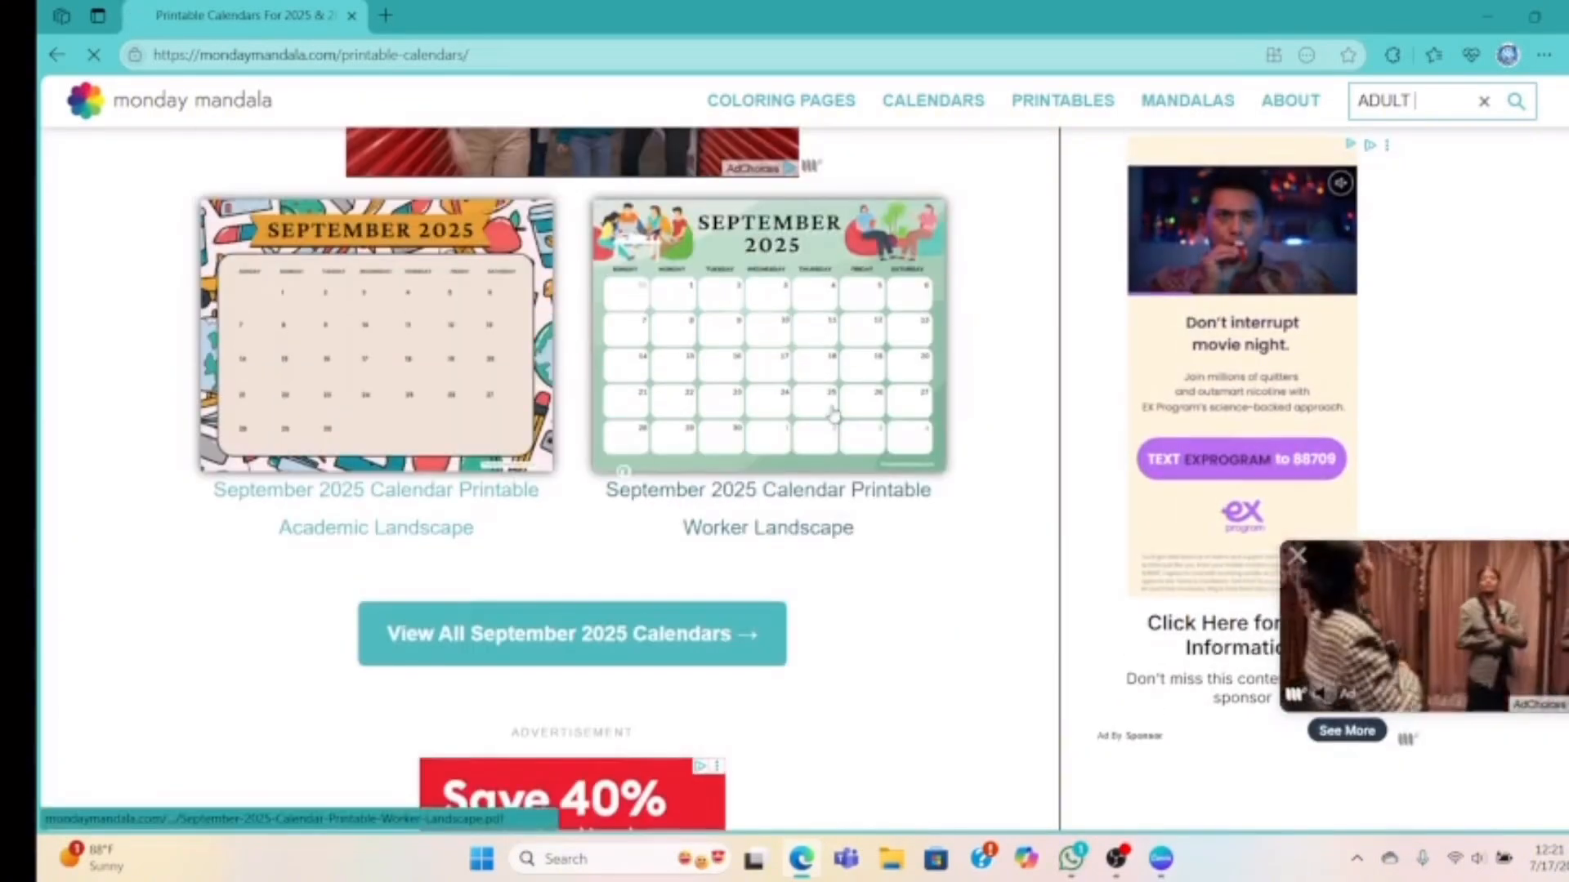
pyautogui.scroll(-5, 801, 474)
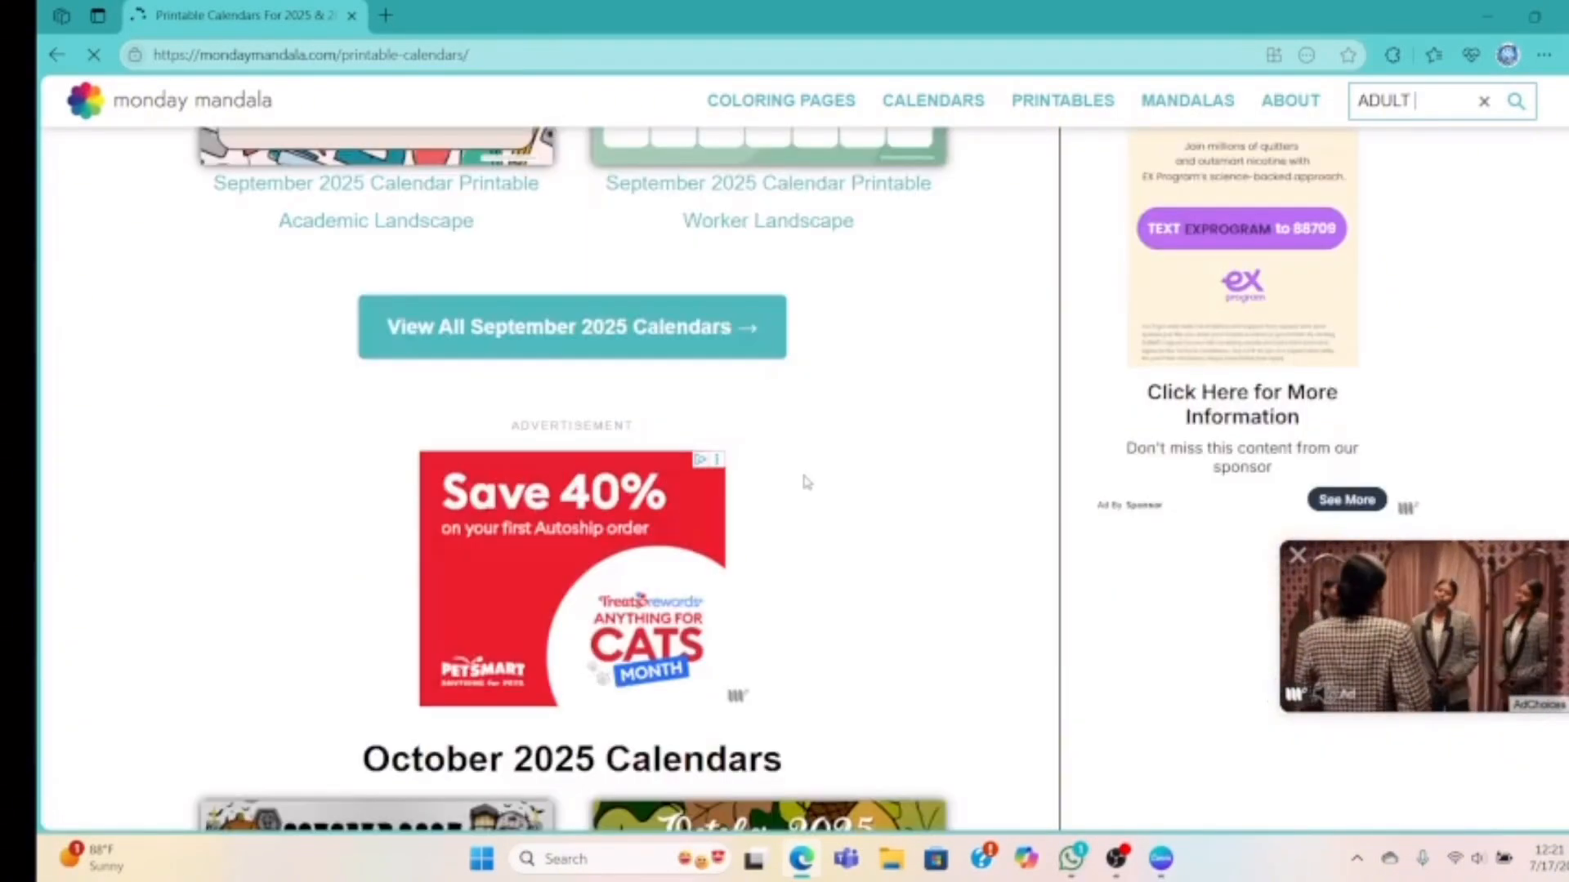
pyautogui.scroll(-7, 805, 482)
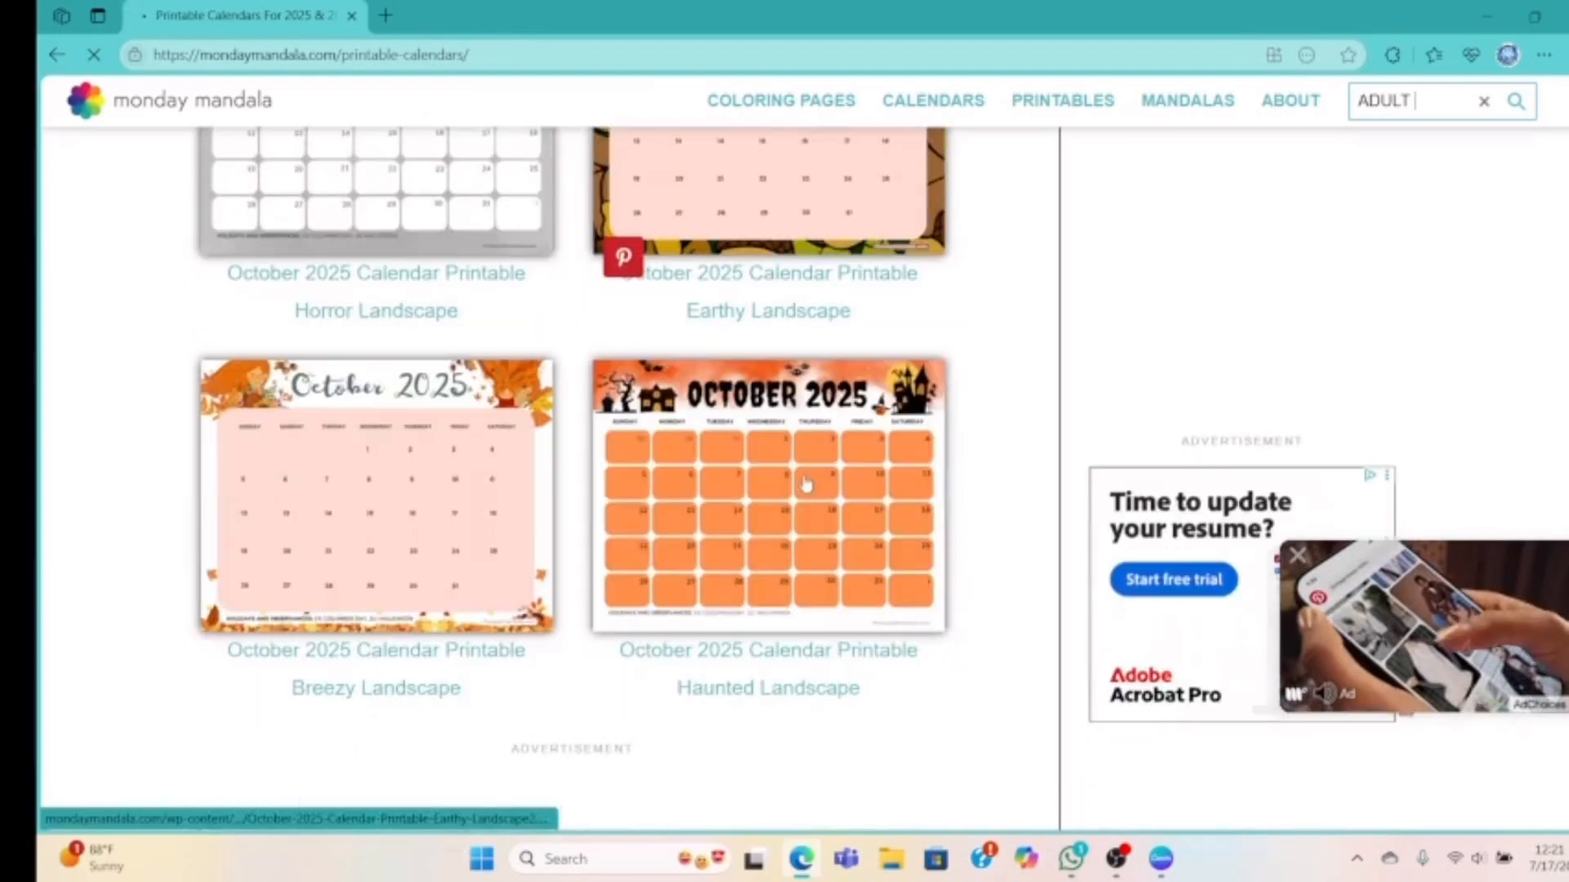
pyautogui.scroll(-6, 805, 482)
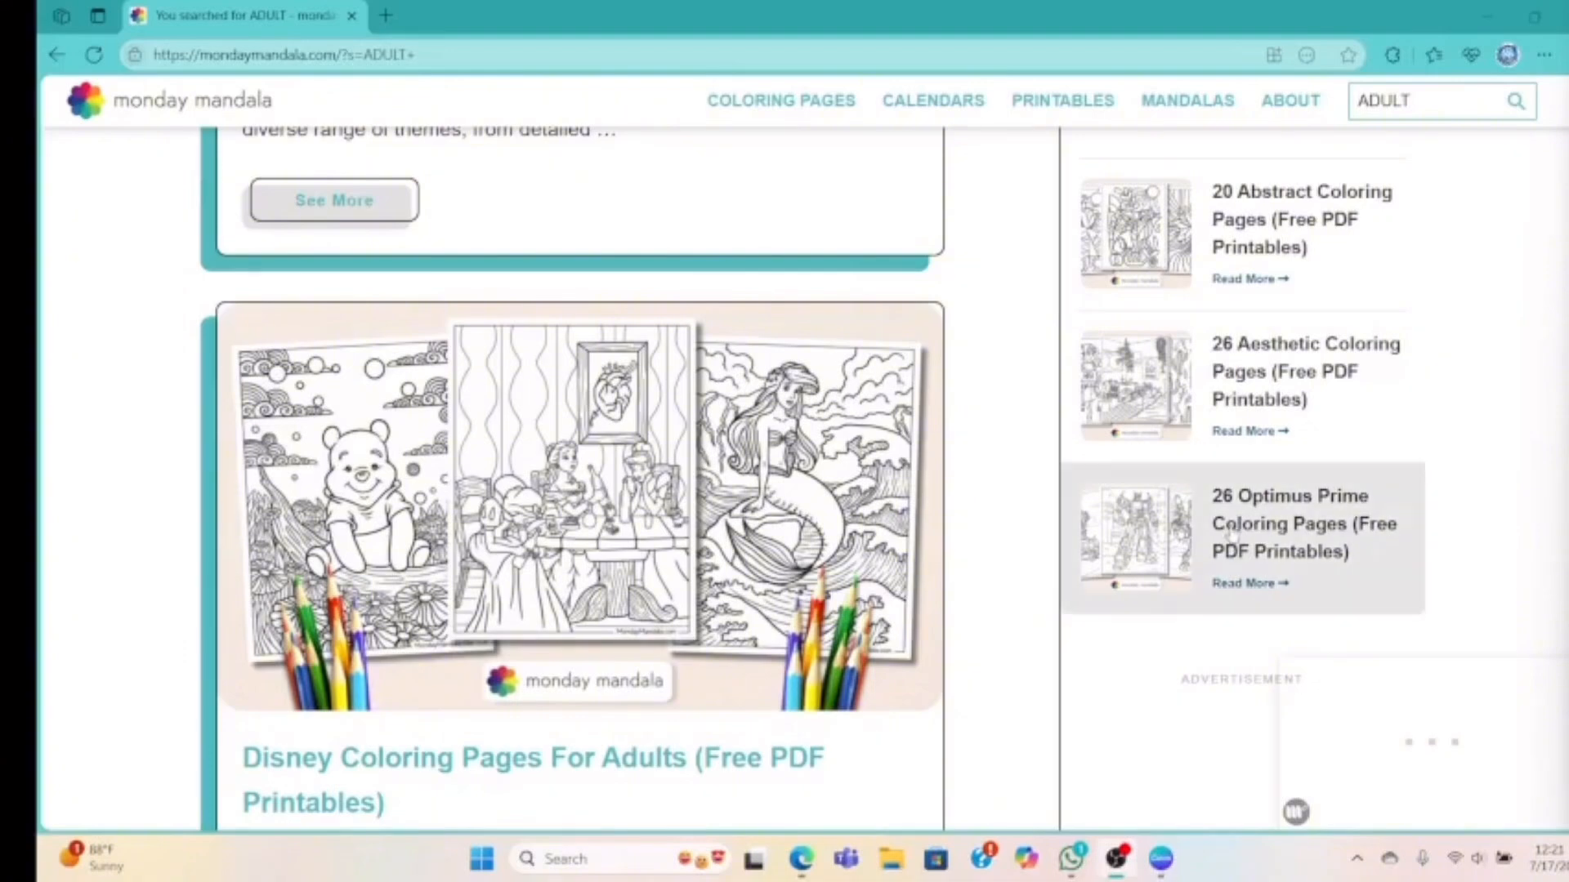
pyautogui.scroll(8, 1242, 523)
pyautogui.scroll(1, 1232, 523)
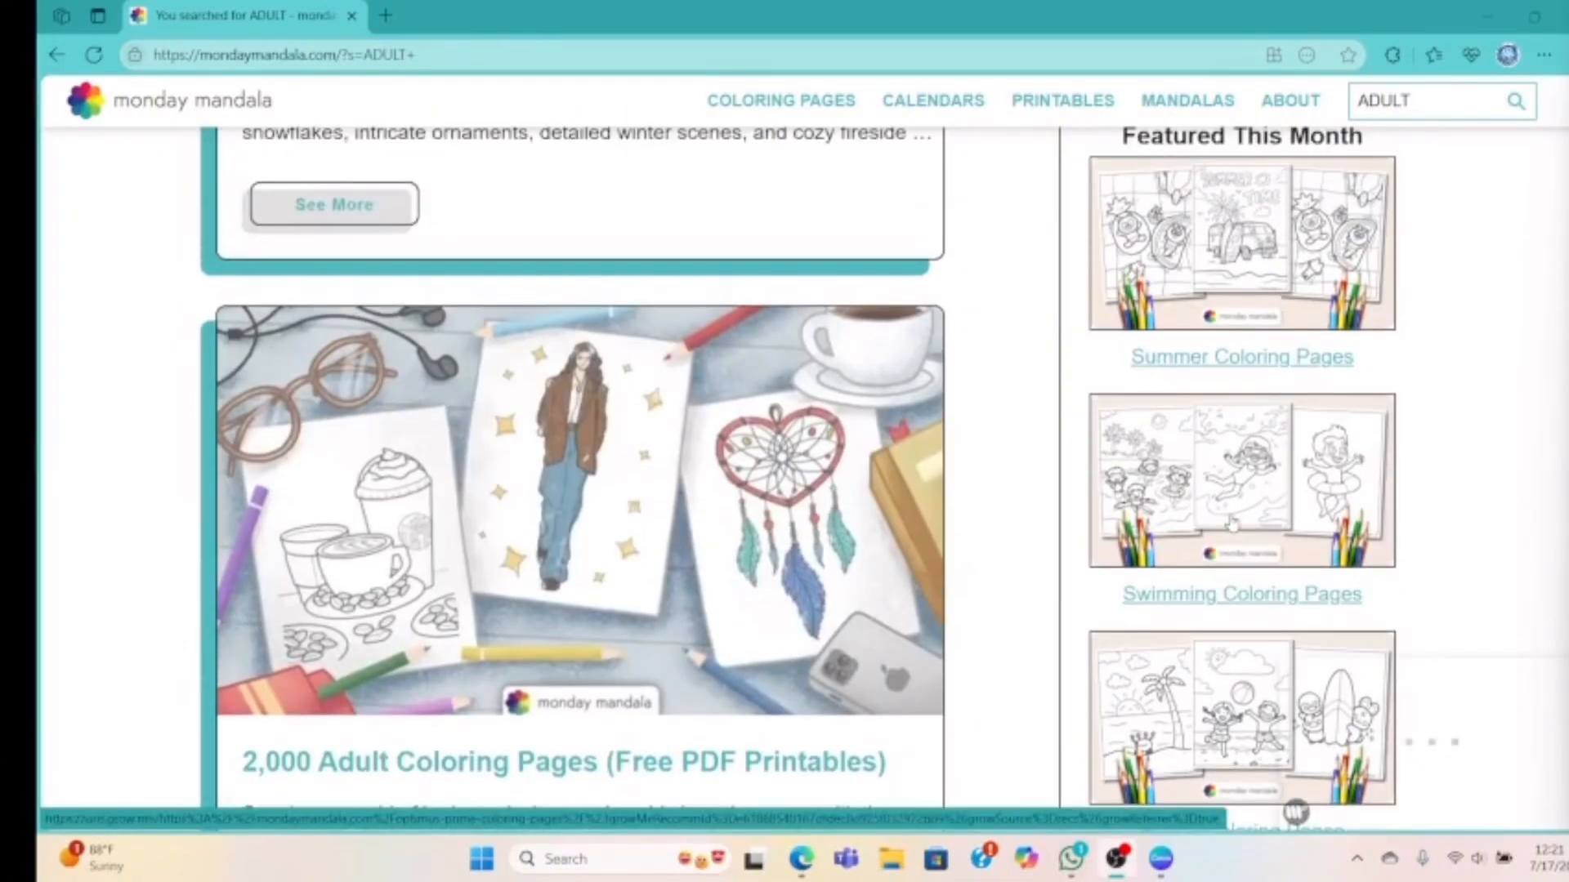
pyautogui.scroll(-4, 1232, 524)
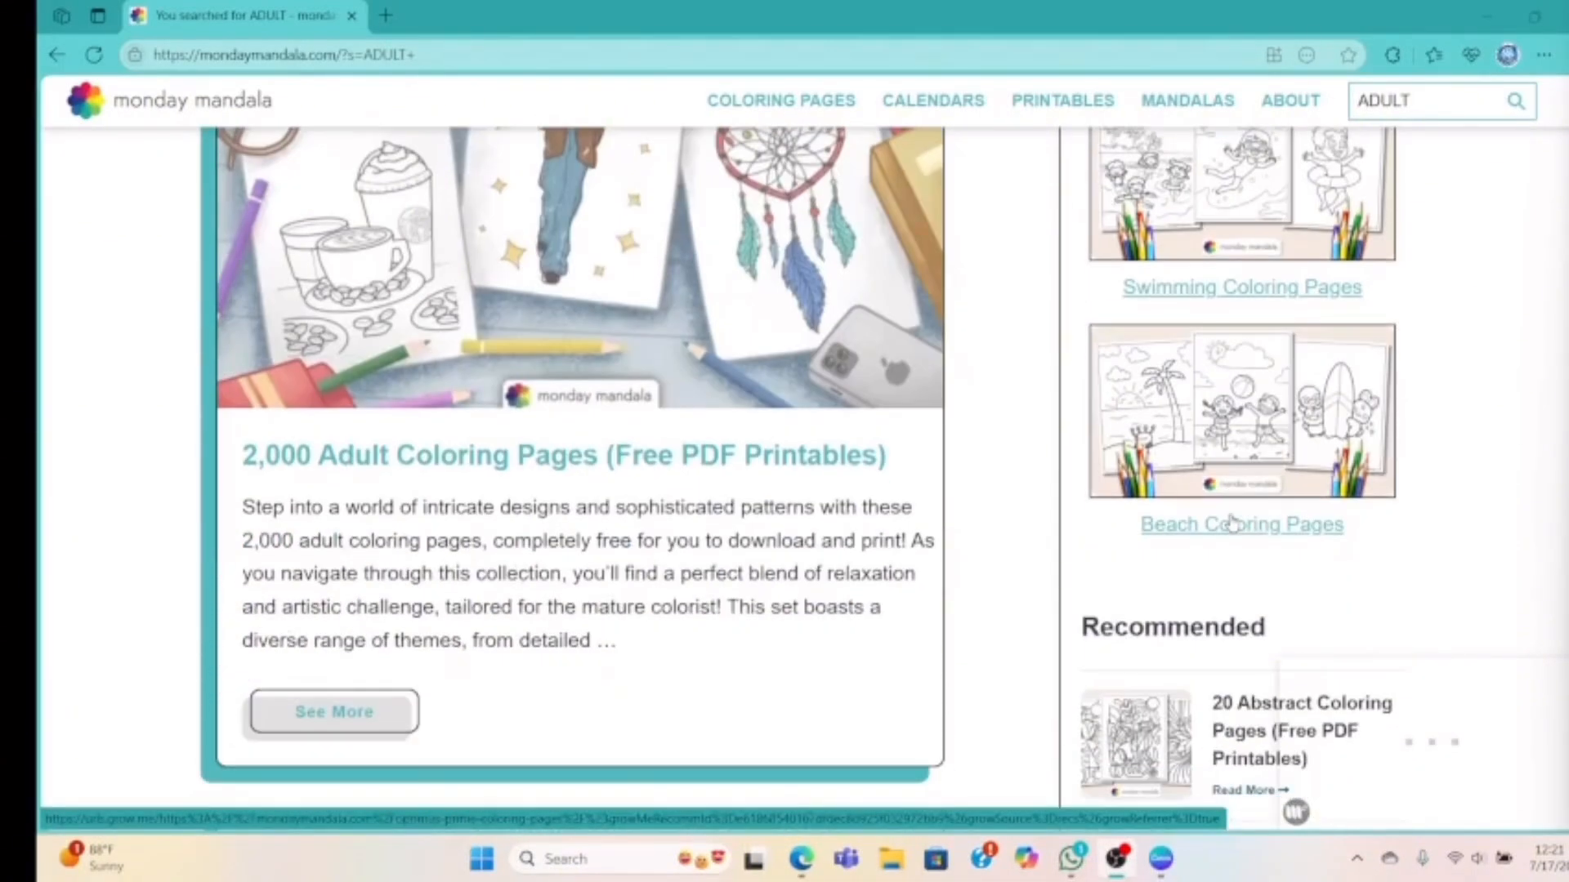
pyautogui.scroll(-9, 935, 624)
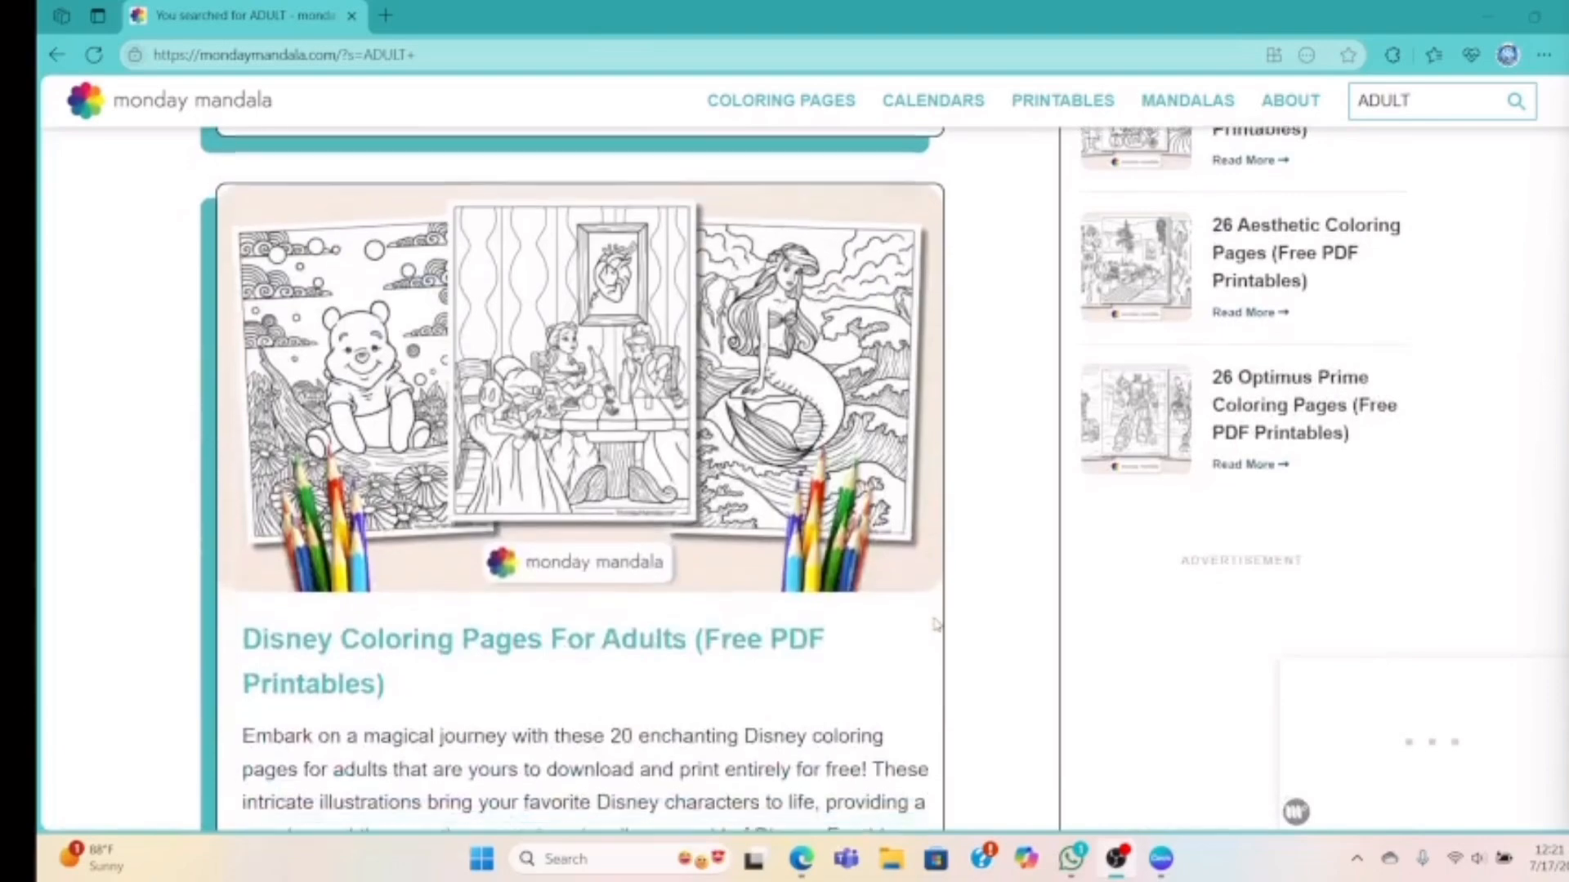
pyautogui.scroll(-12, 935, 624)
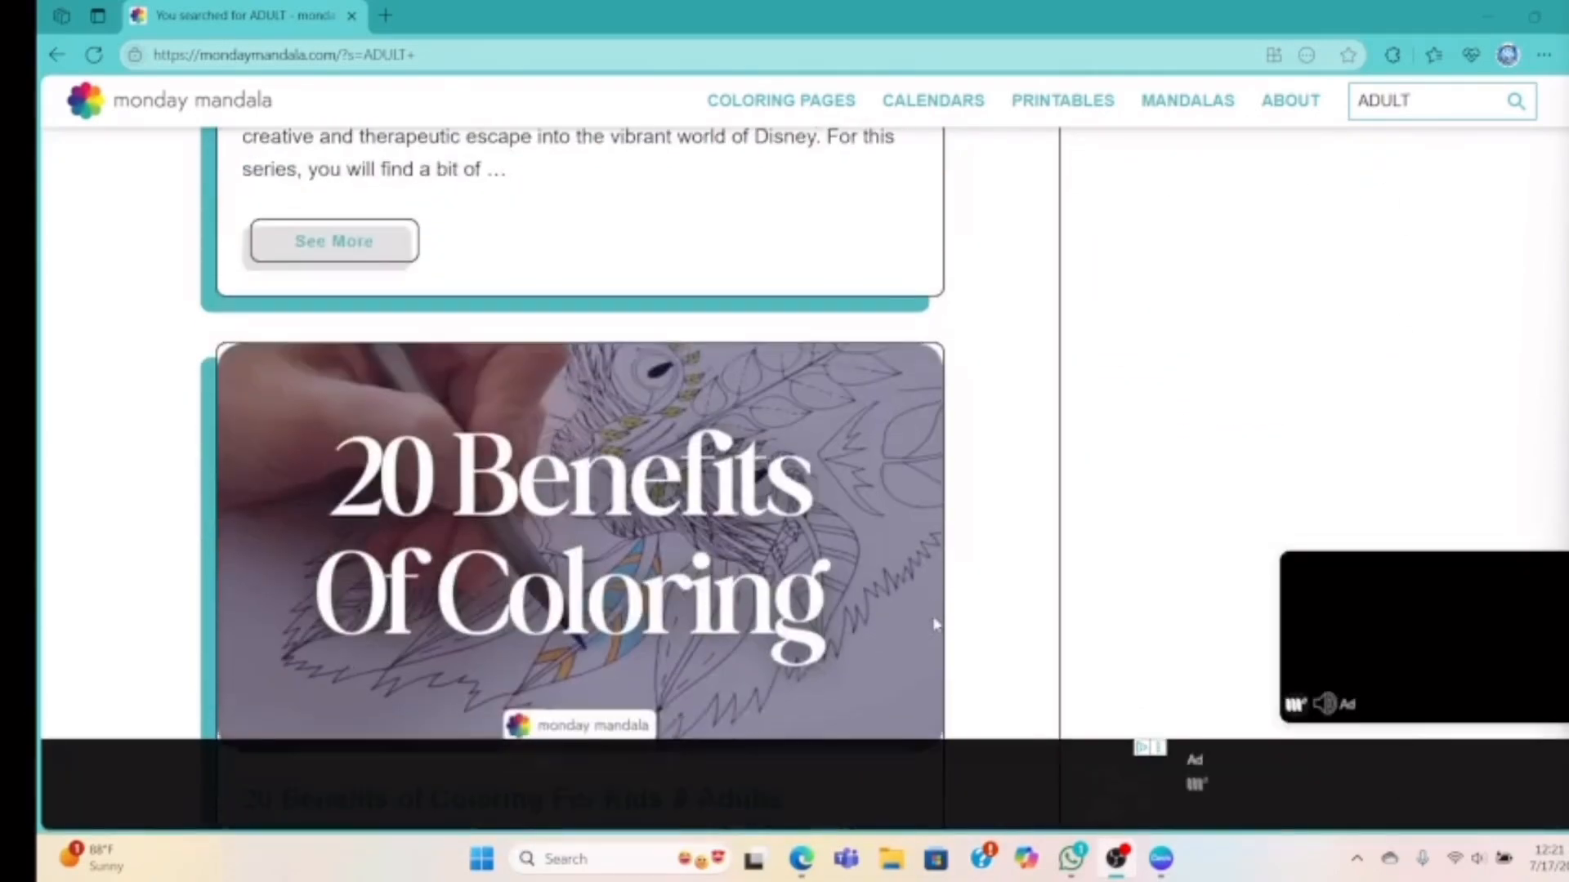
pyautogui.scroll(-1, 935, 624)
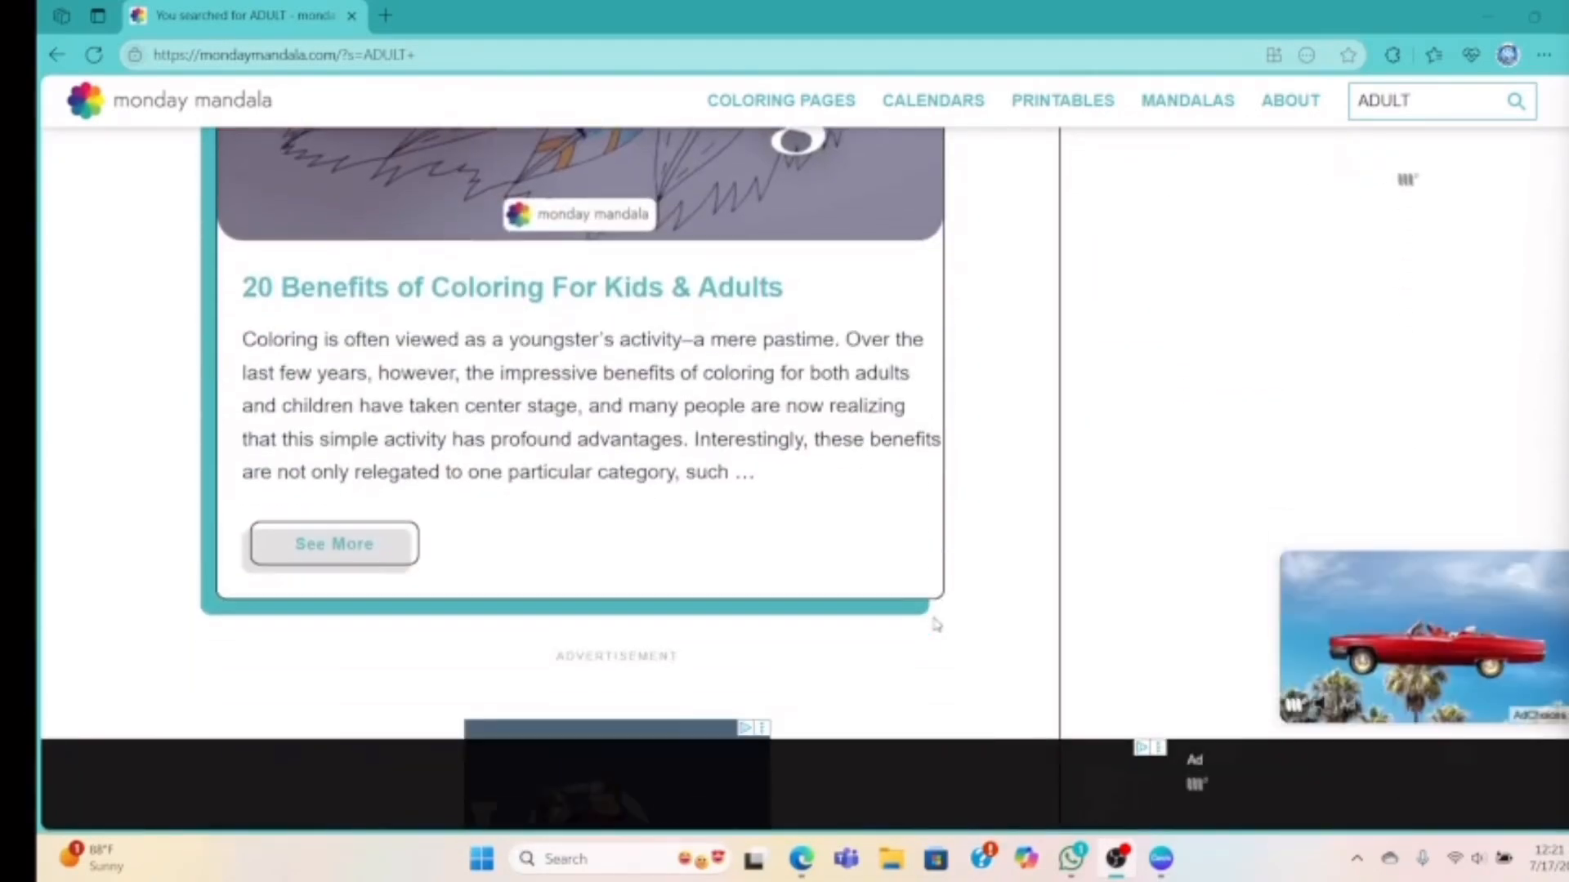
pyautogui.scroll(-14, 936, 624)
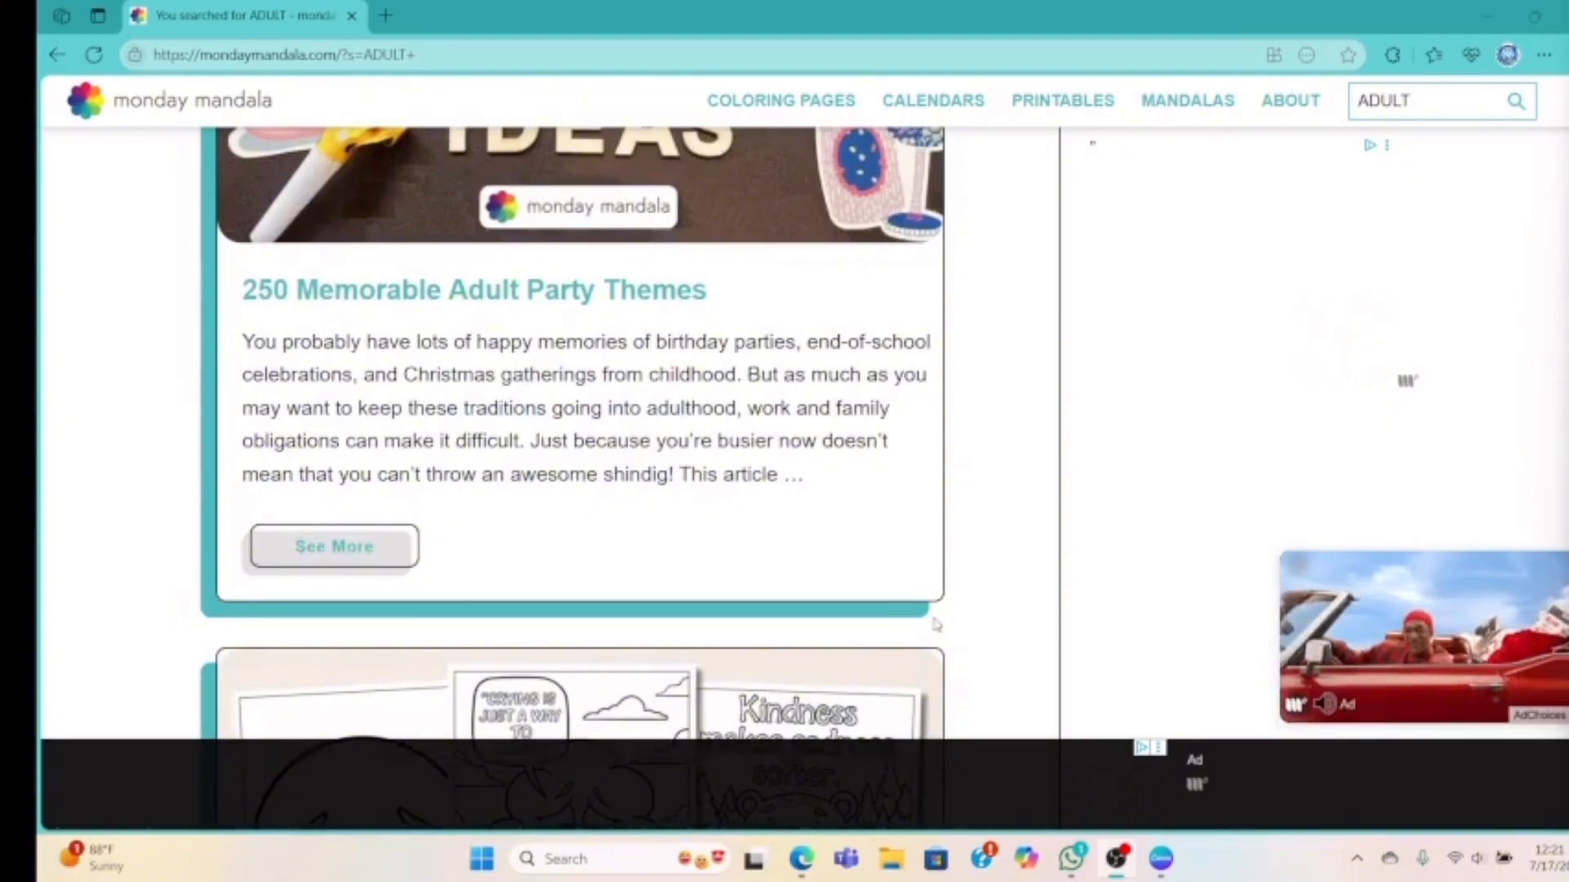
pyautogui.scroll(-5, 936, 624)
pyautogui.scroll(-11, 937, 625)
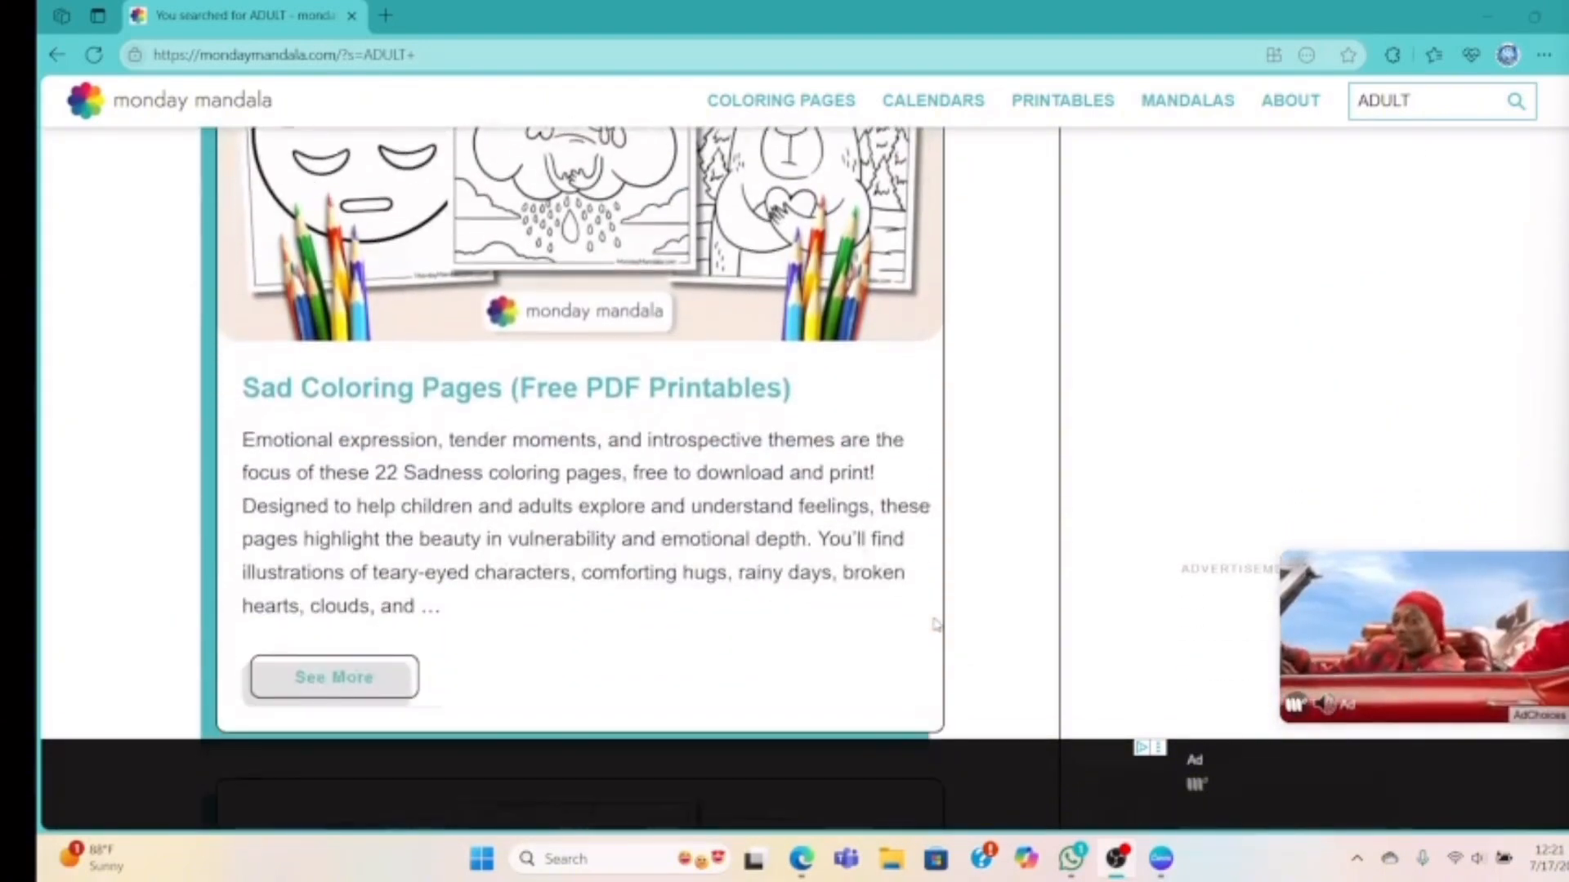
pyautogui.scroll(-11, 936, 624)
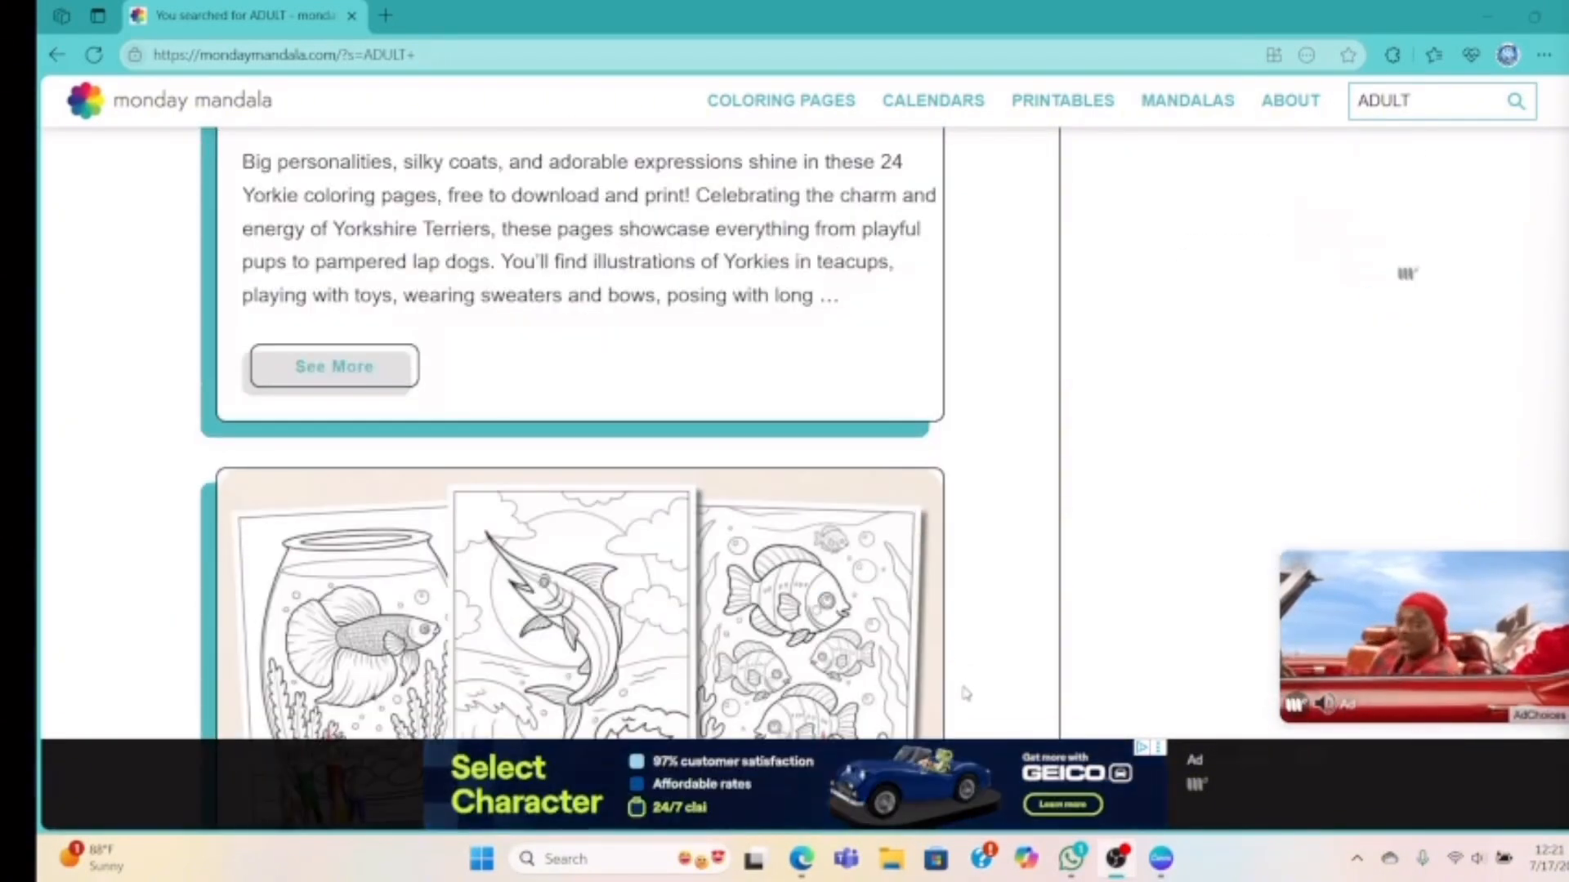
pyautogui.scroll(1, 822, 649)
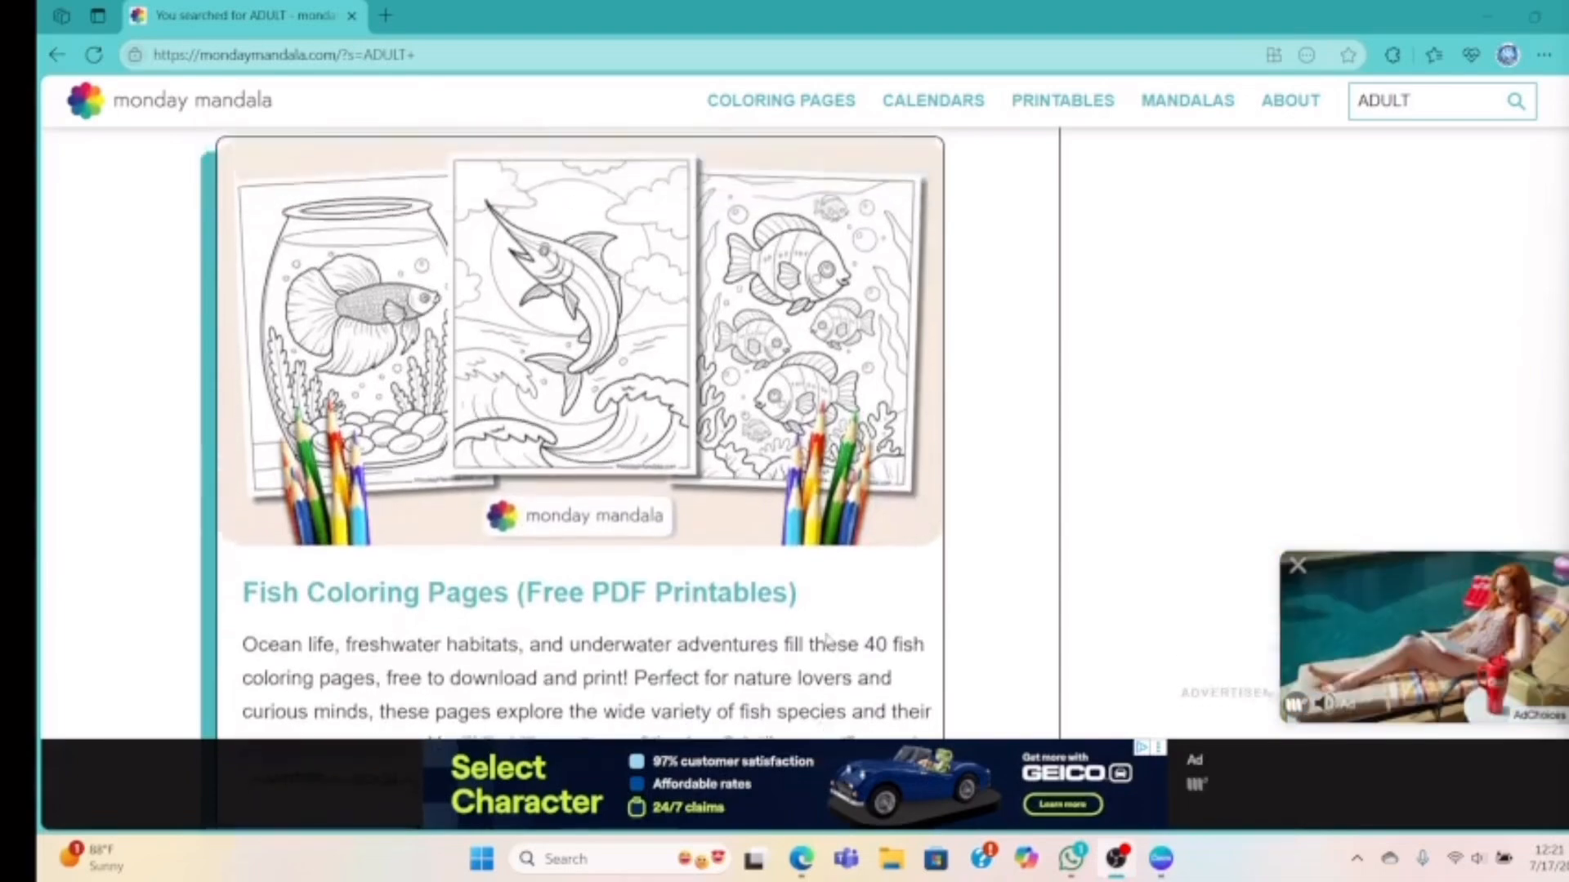
pyautogui.scroll(-15, 825, 646)
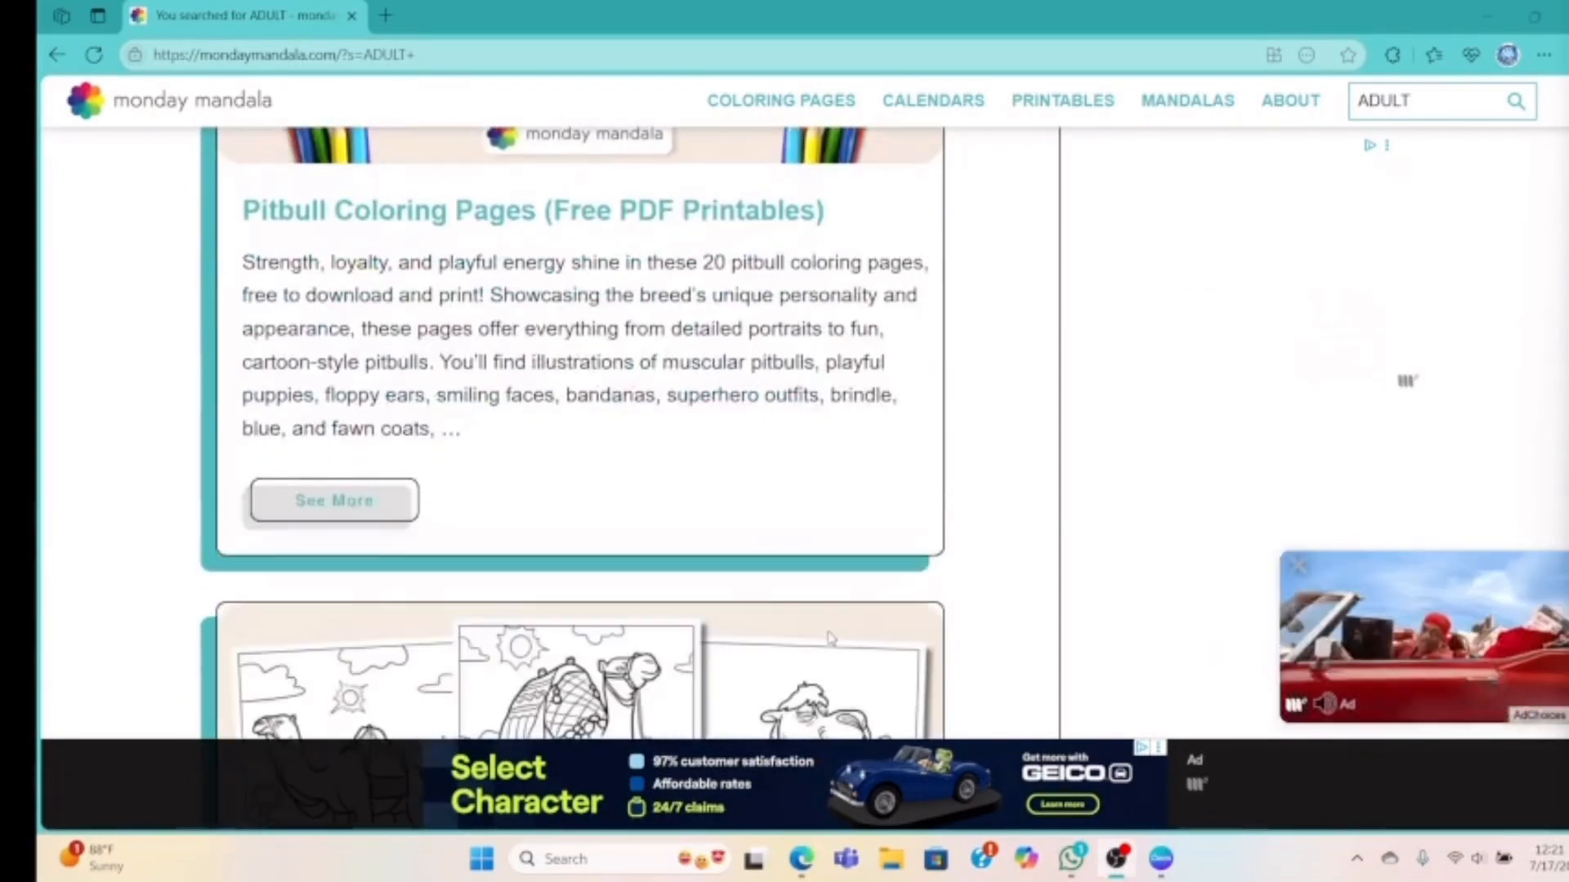
pyautogui.scroll(-3, 829, 637)
pyautogui.scroll(-11, 830, 638)
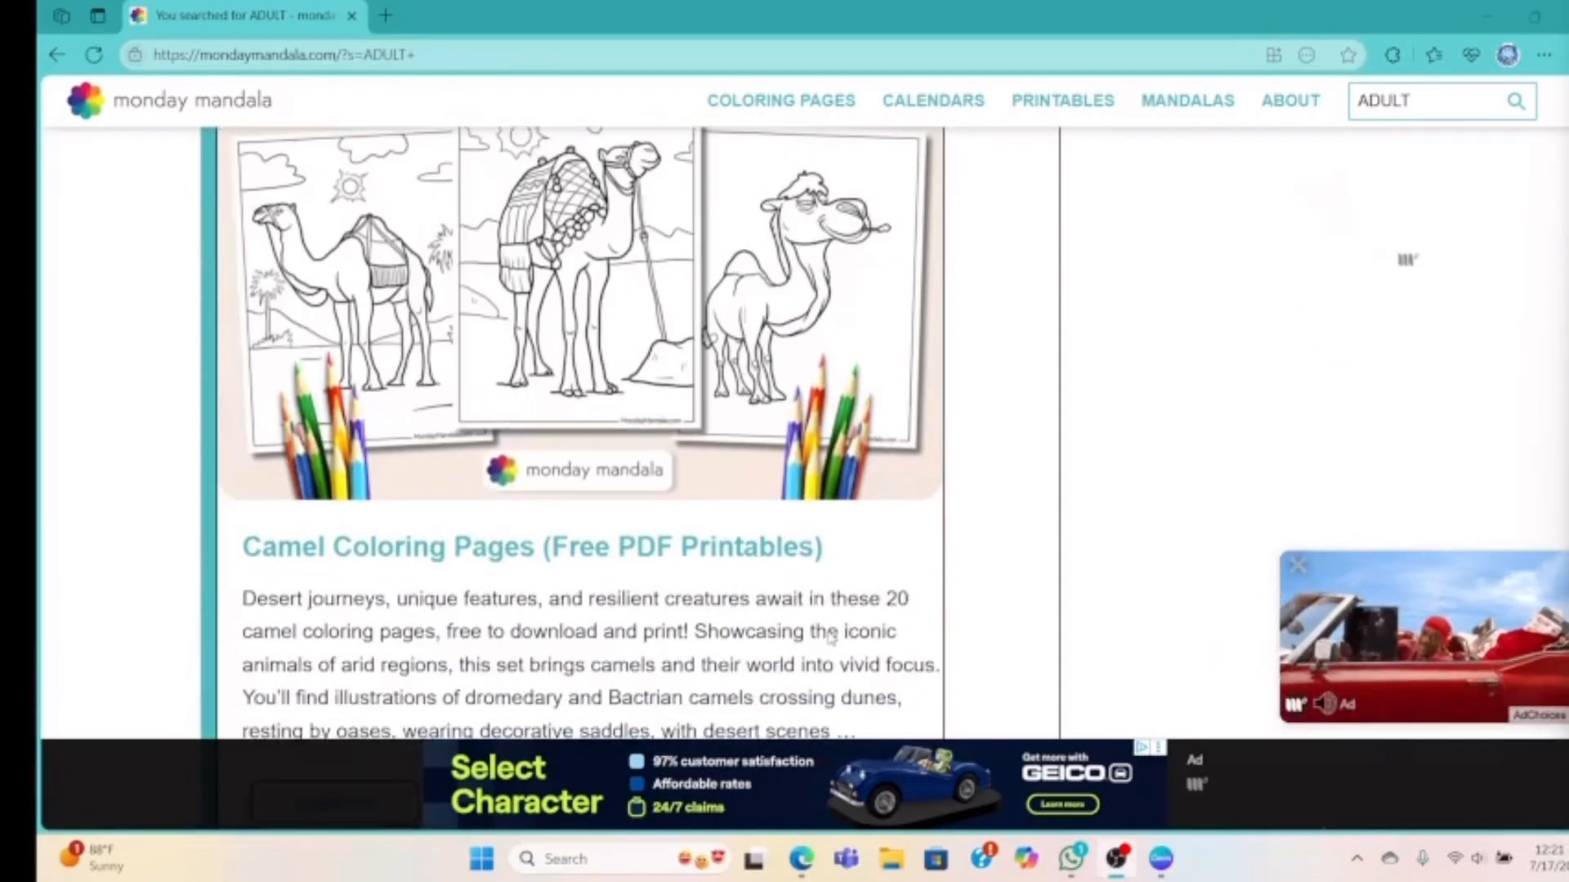
pyautogui.scroll(18, 842, 572)
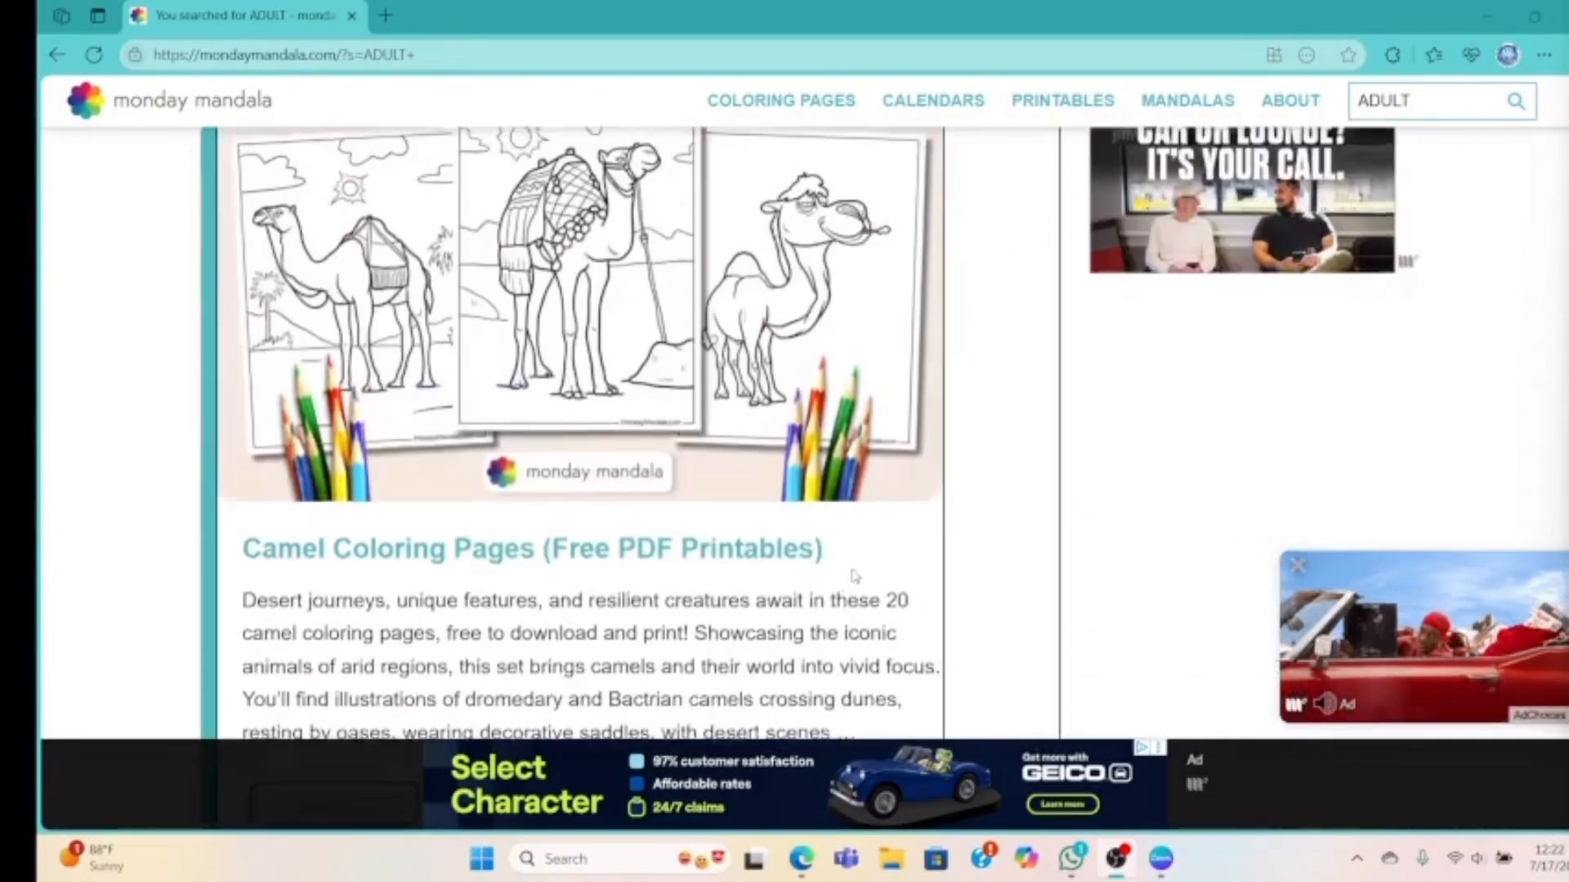
pyautogui.scroll(-14, 855, 580)
pyautogui.scroll(-6, 854, 579)
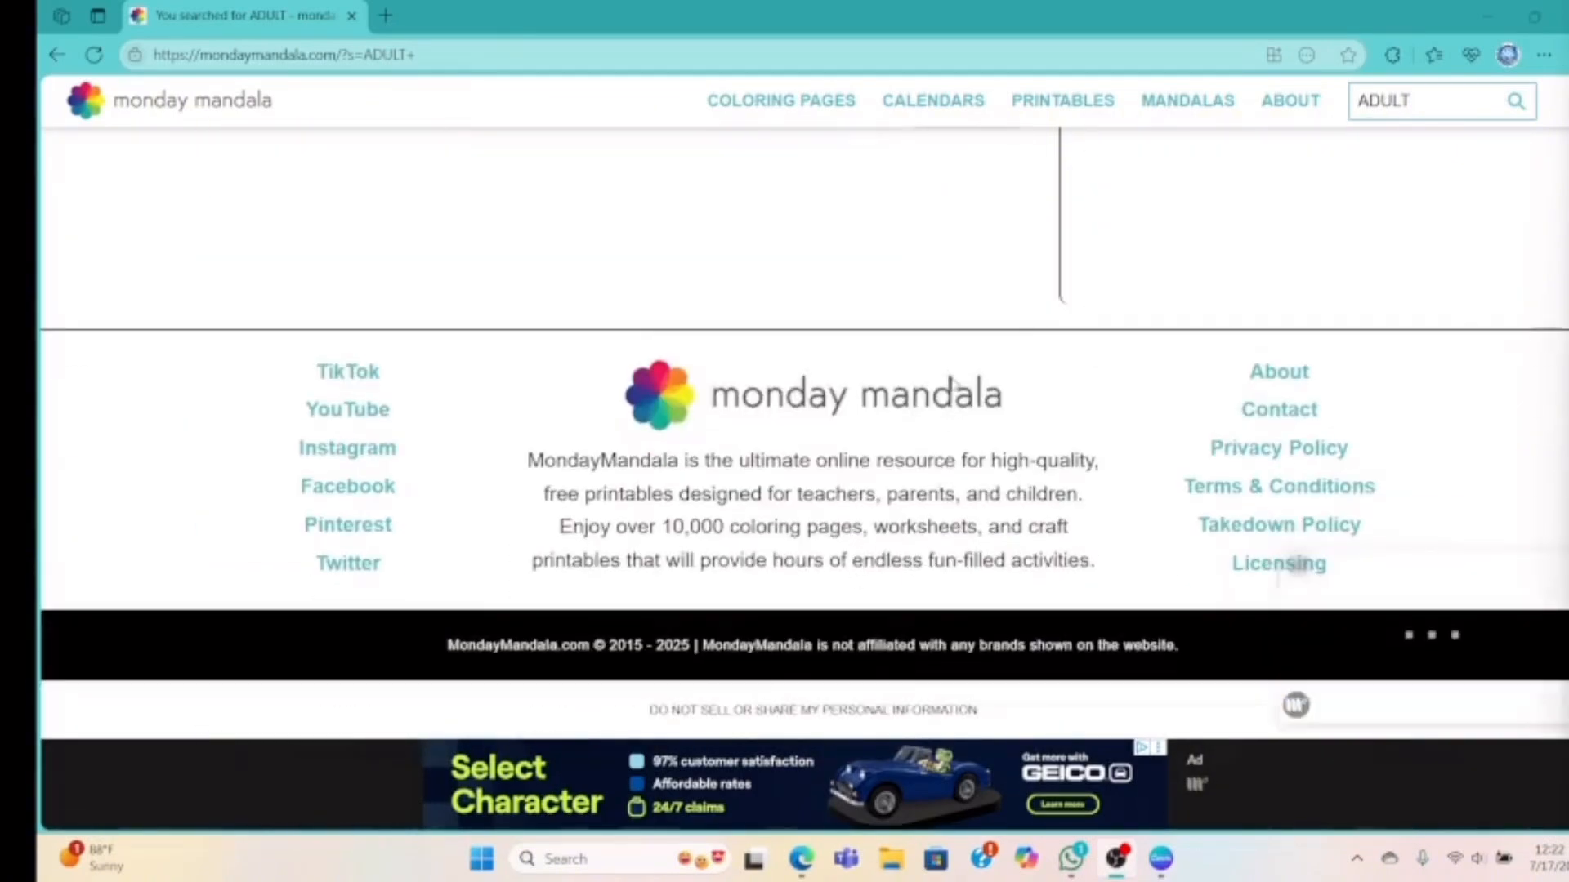
pyautogui.scroll(5, 956, 385)
pyautogui.scroll(15, 908, 400)
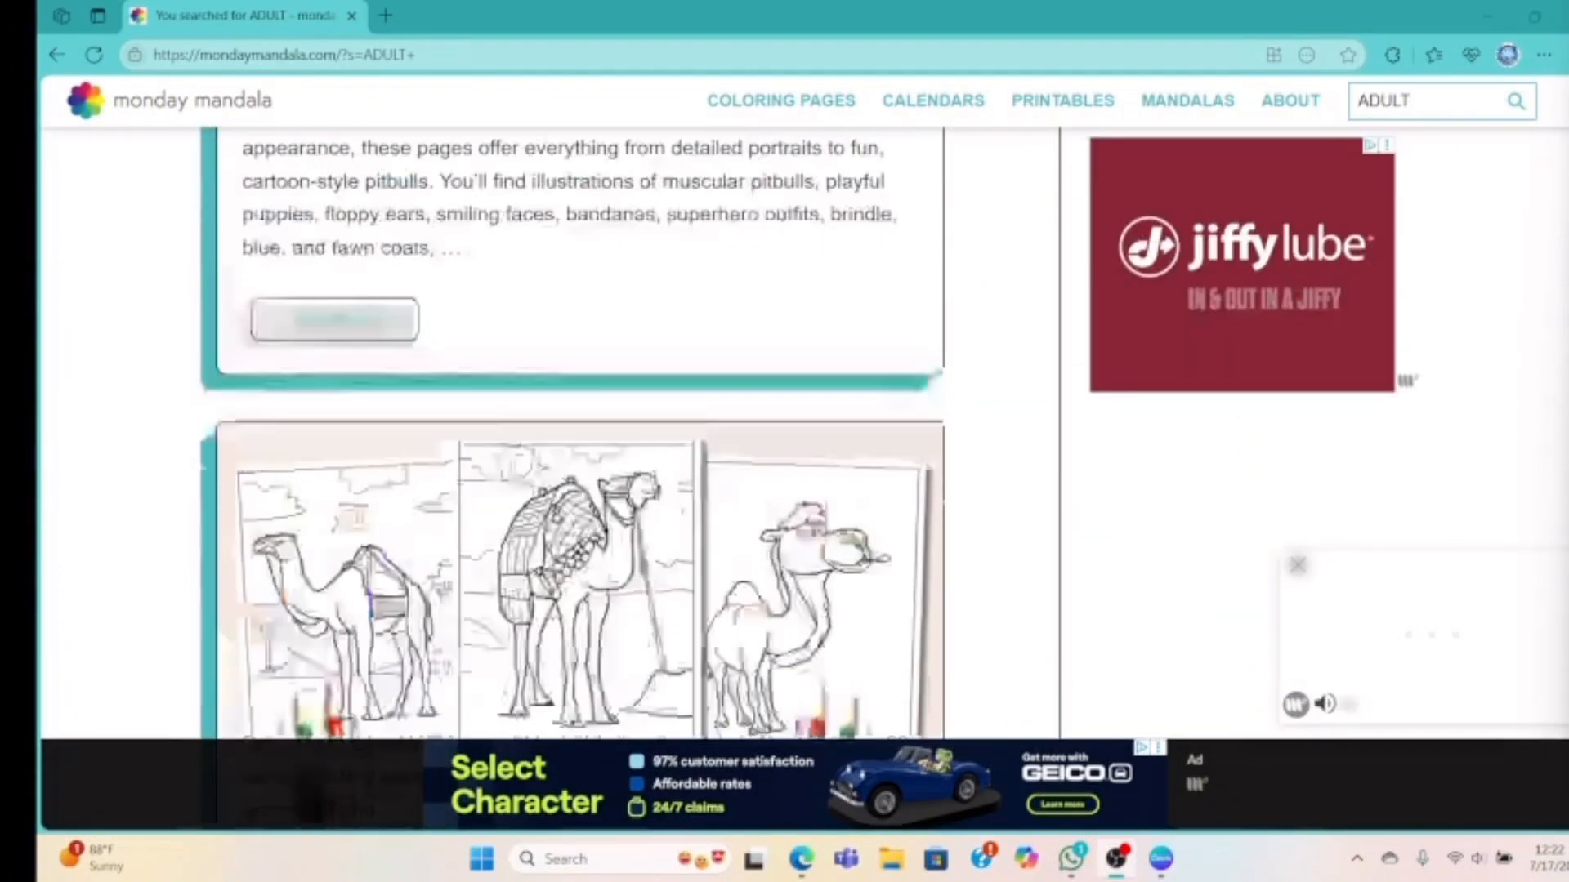
pyautogui.scroll(20, 905, 411)
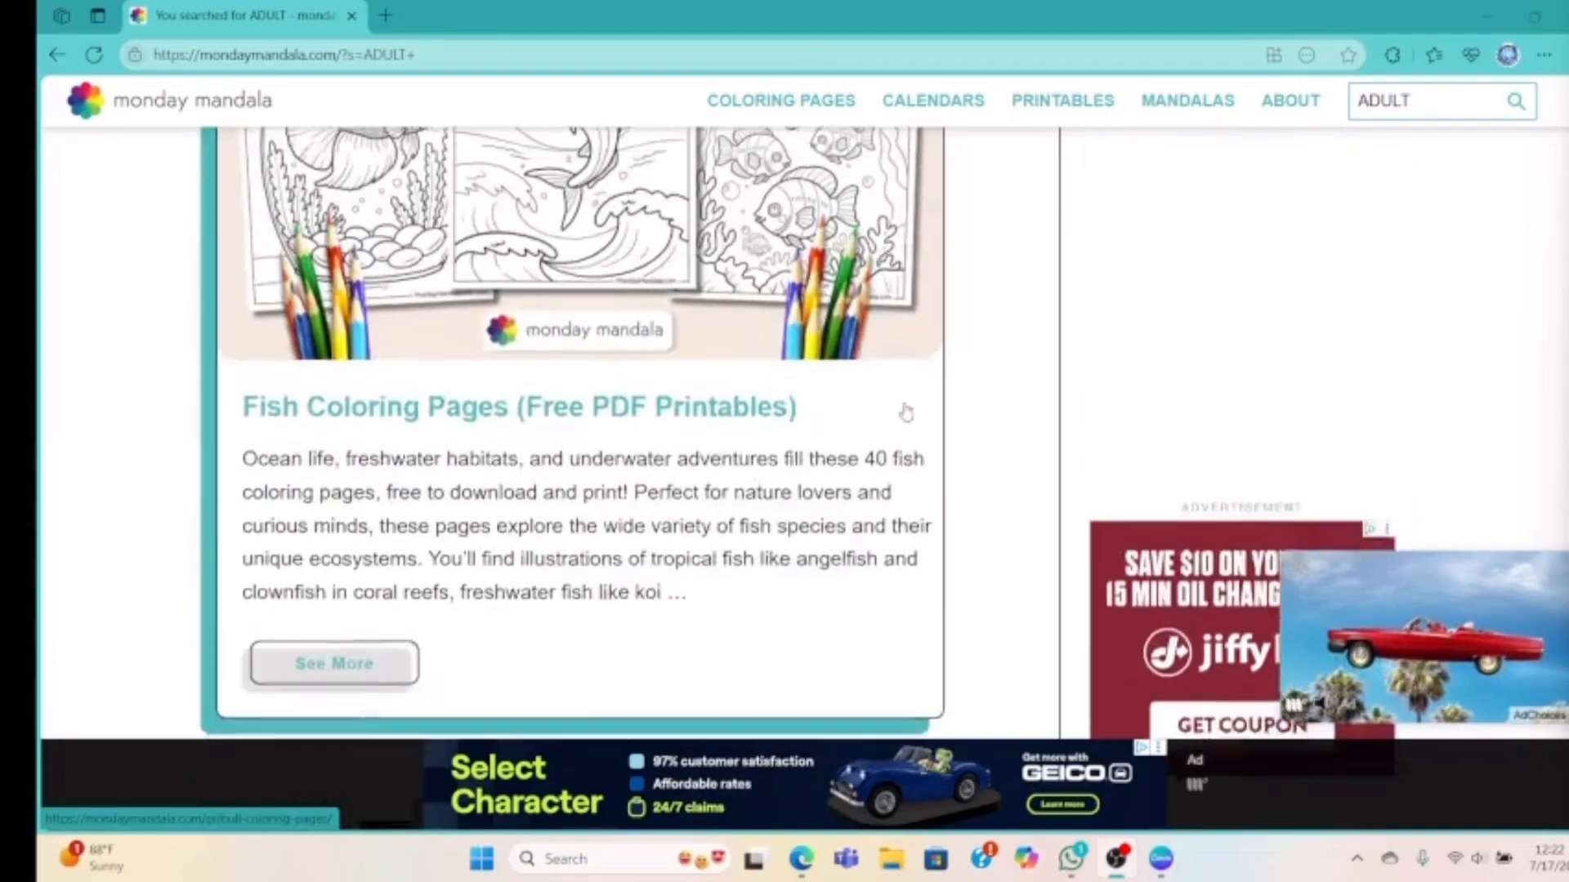
pyautogui.scroll(20, 905, 411)
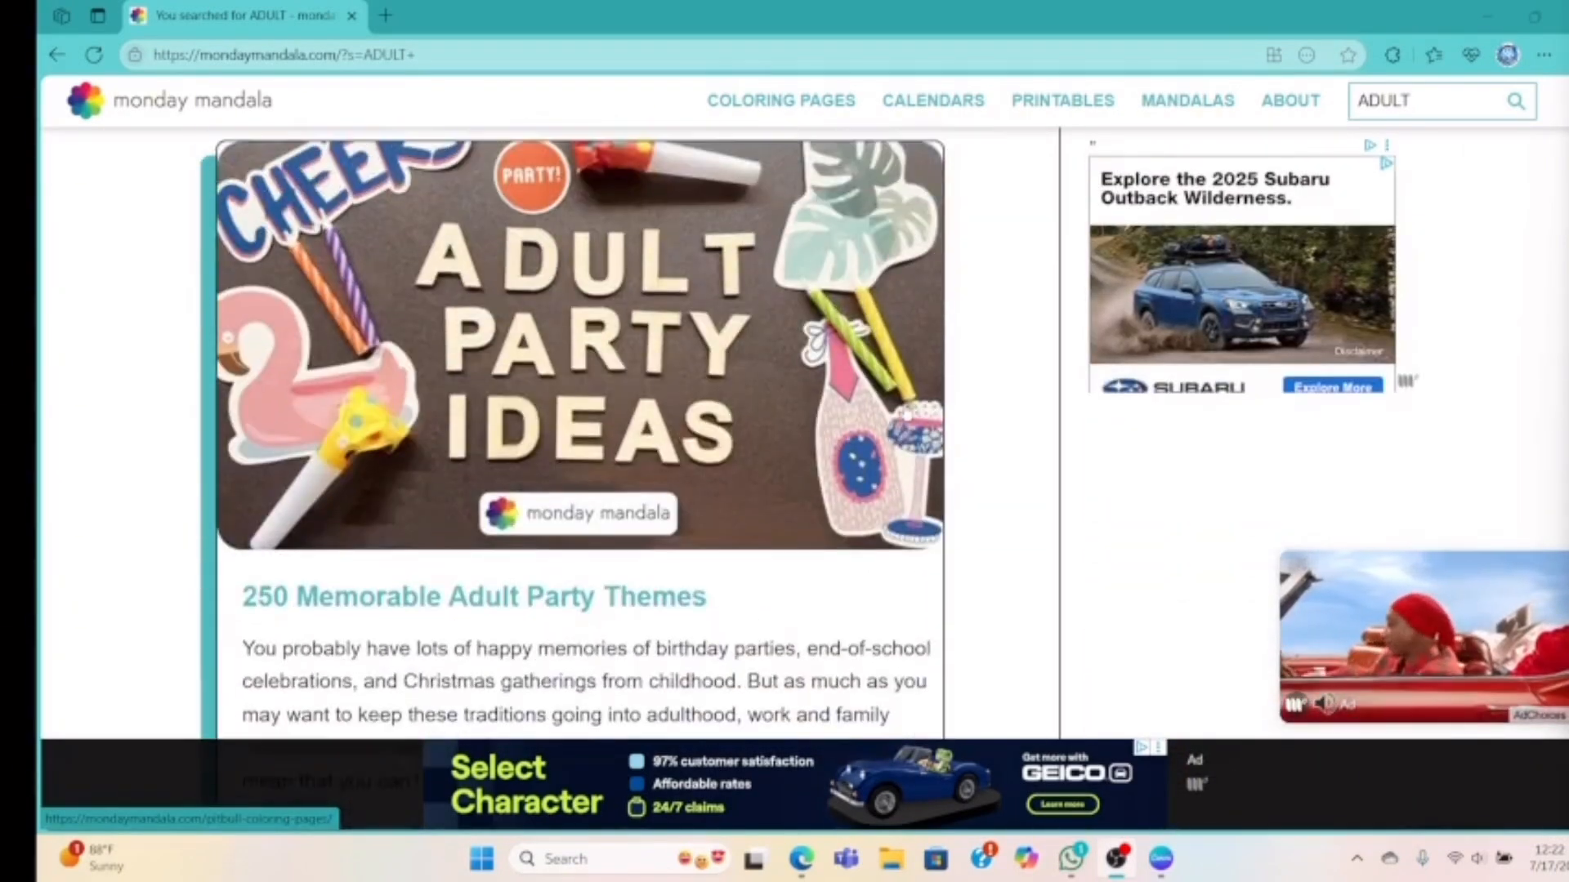
pyautogui.scroll(5, 902, 395)
pyautogui.scroll(15, 901, 396)
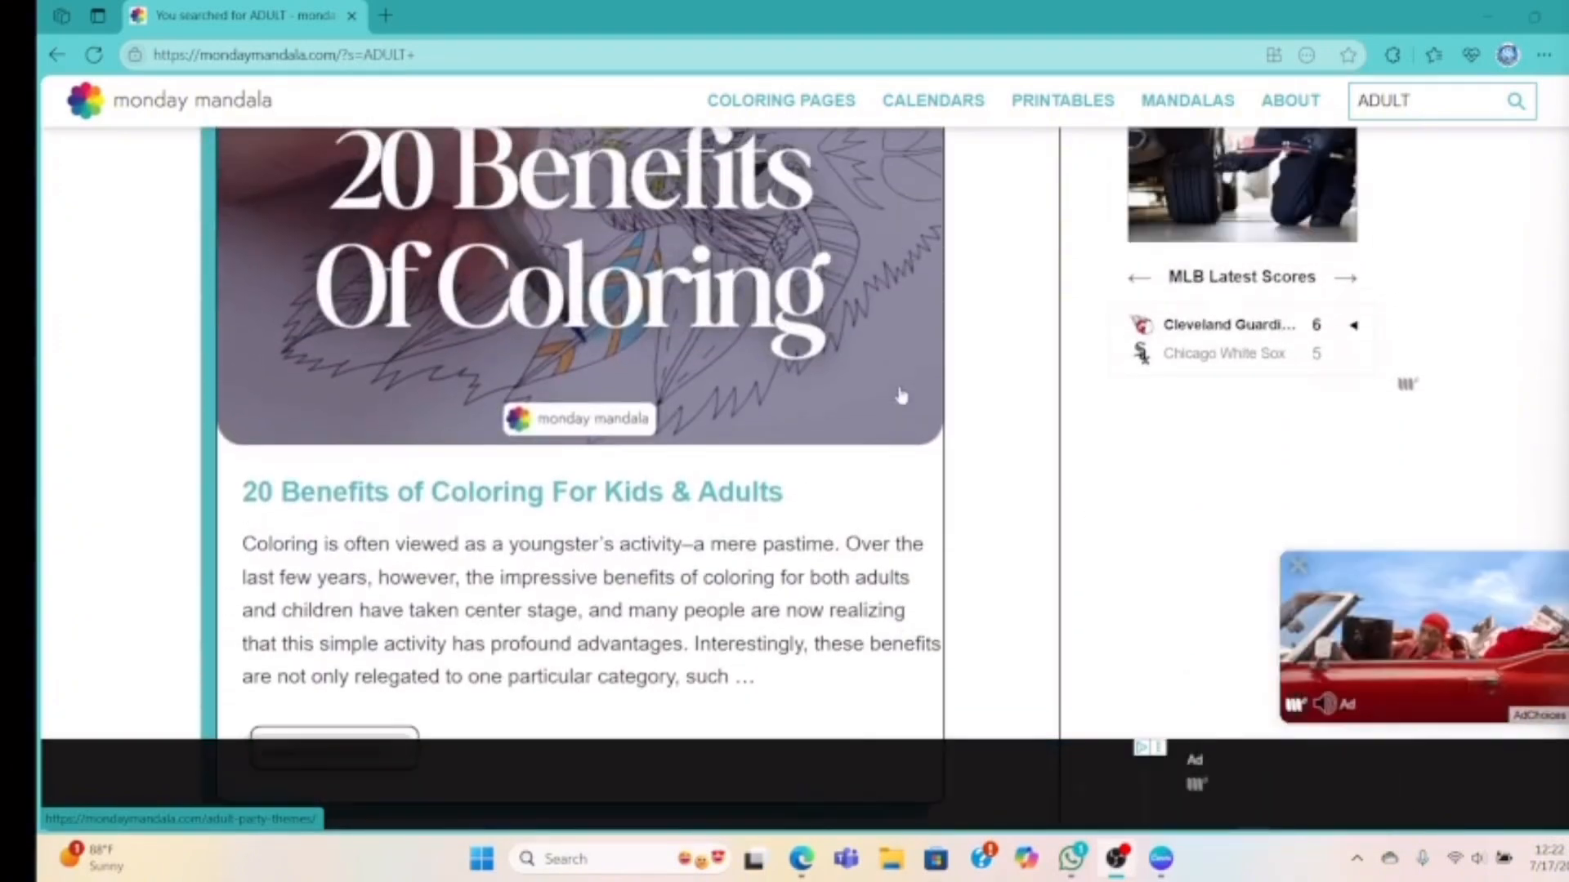
pyautogui.scroll(10, 901, 395)
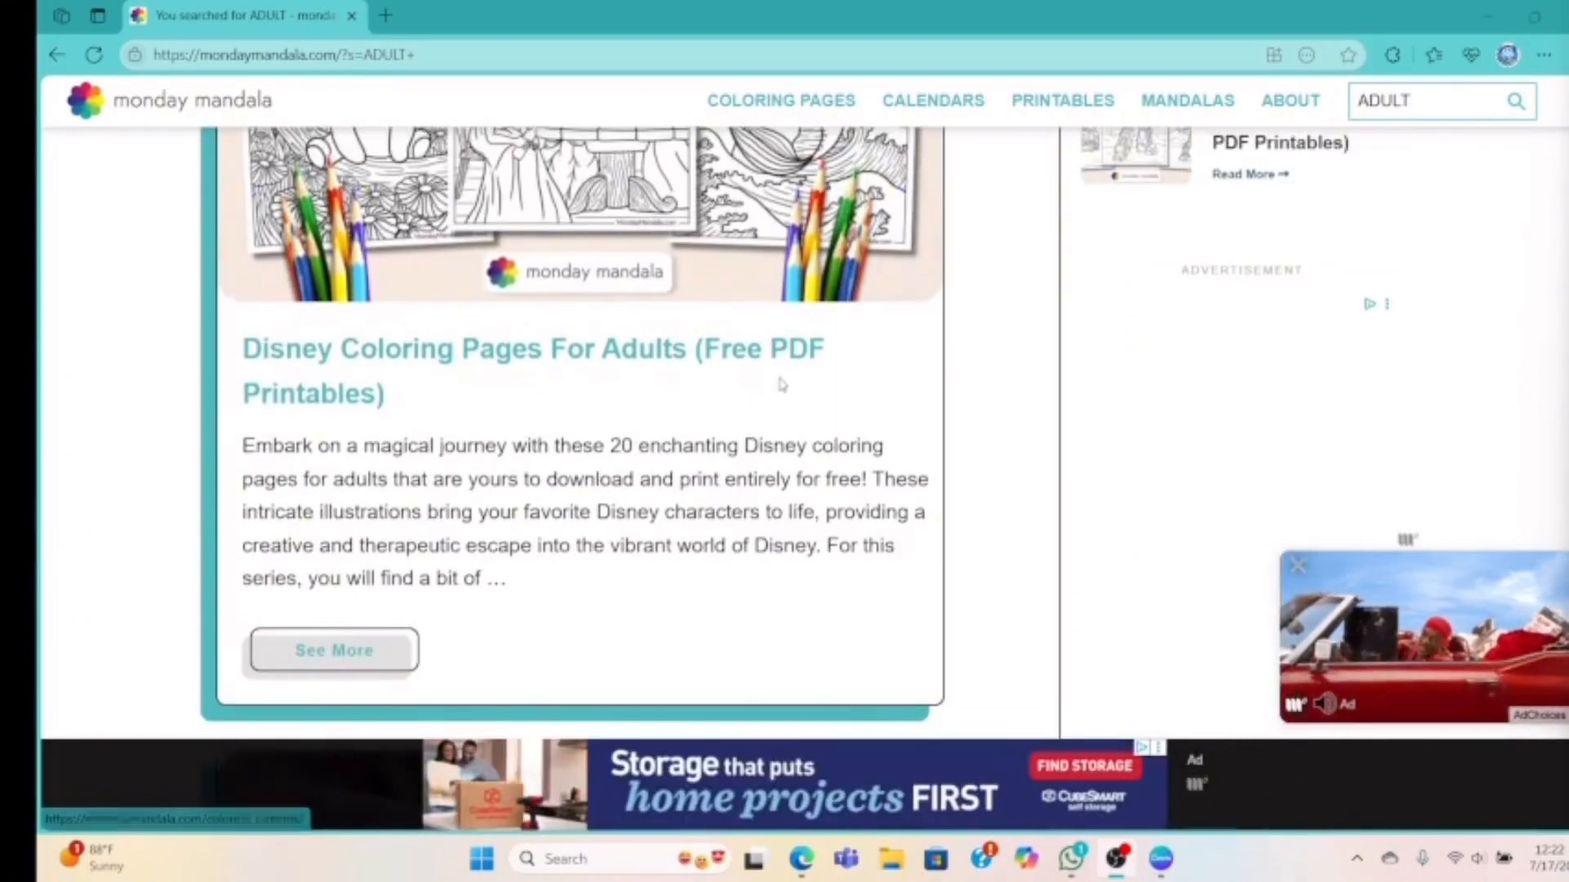
pyautogui.scroll(7, 772, 357)
pyautogui.scroll(4, 772, 358)
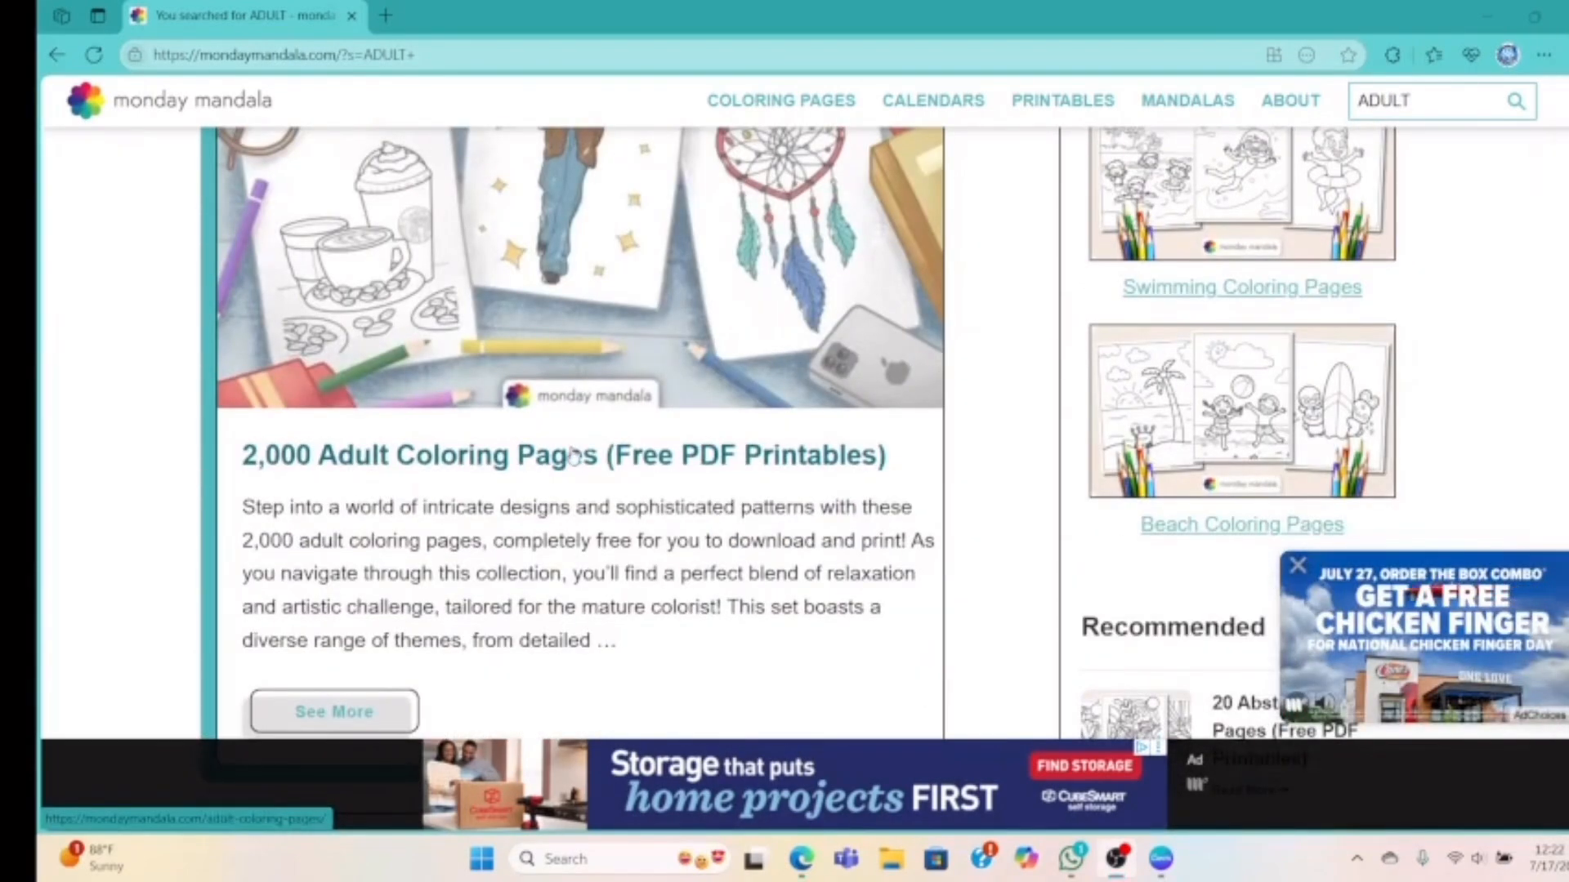
# Open the '2,000 Adult Coloring Pages' result and scroll past its category cards to Coffee and Boho
pyautogui.click(572, 451)
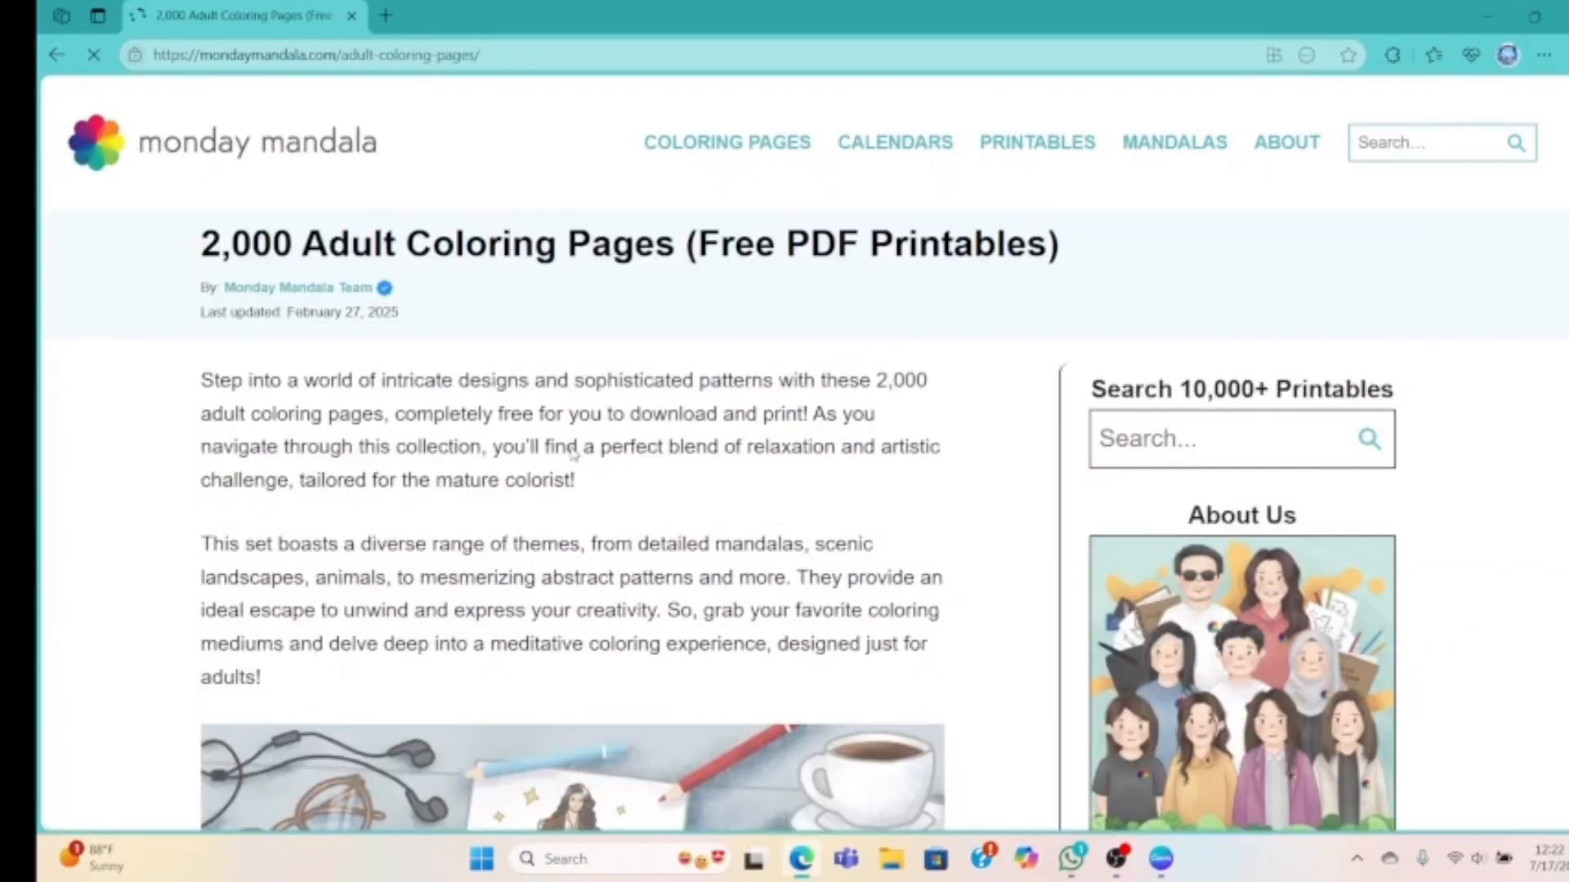
pyautogui.scroll(-10, 768, 523)
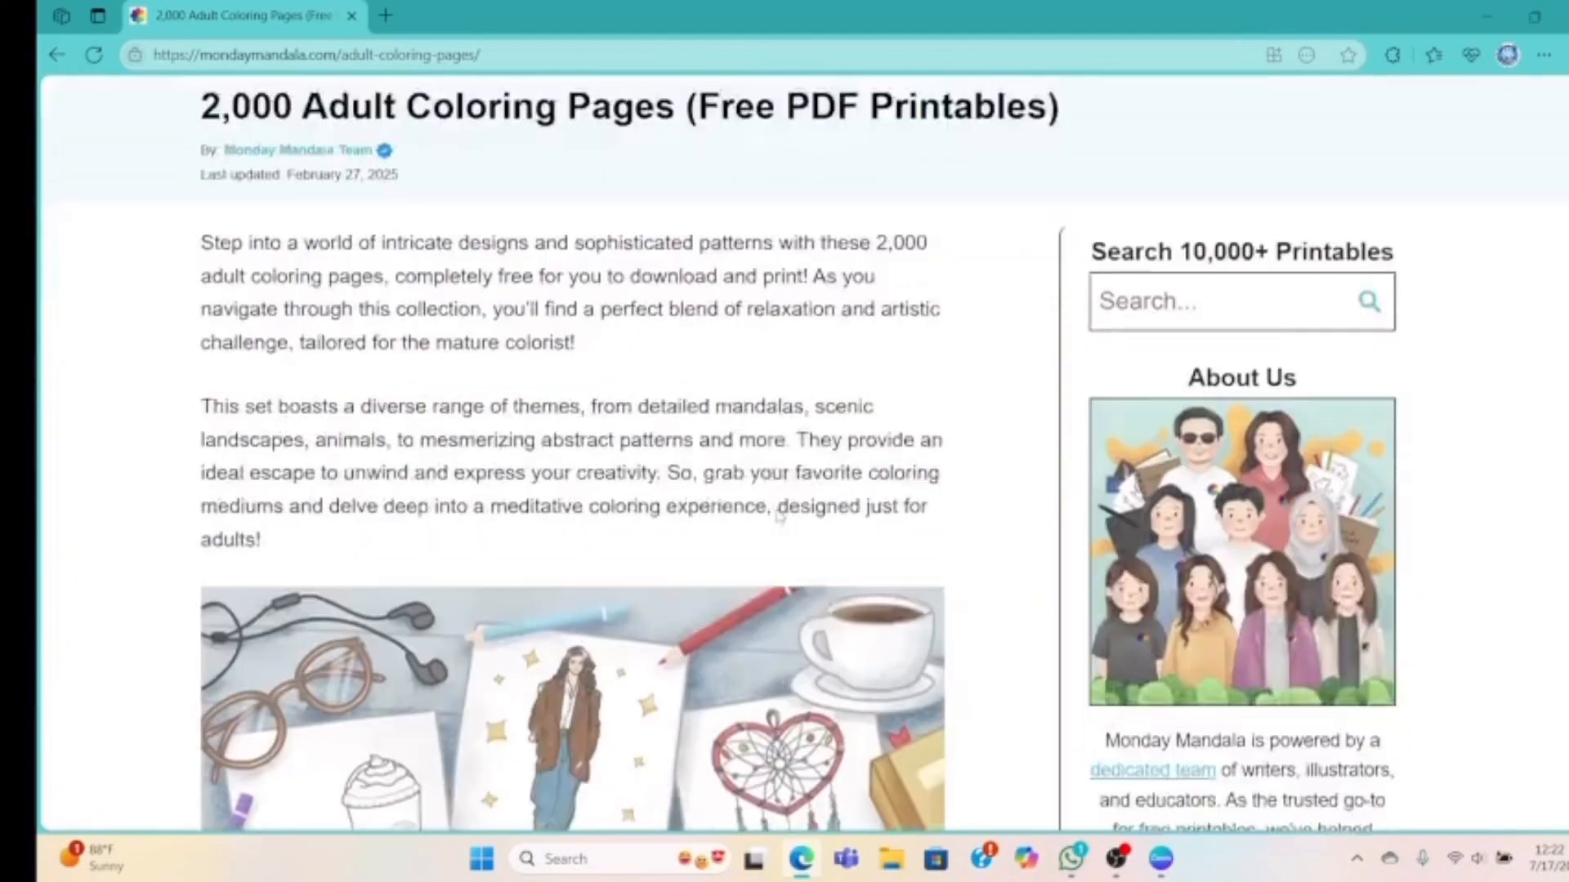
pyautogui.scroll(-5, 778, 515)
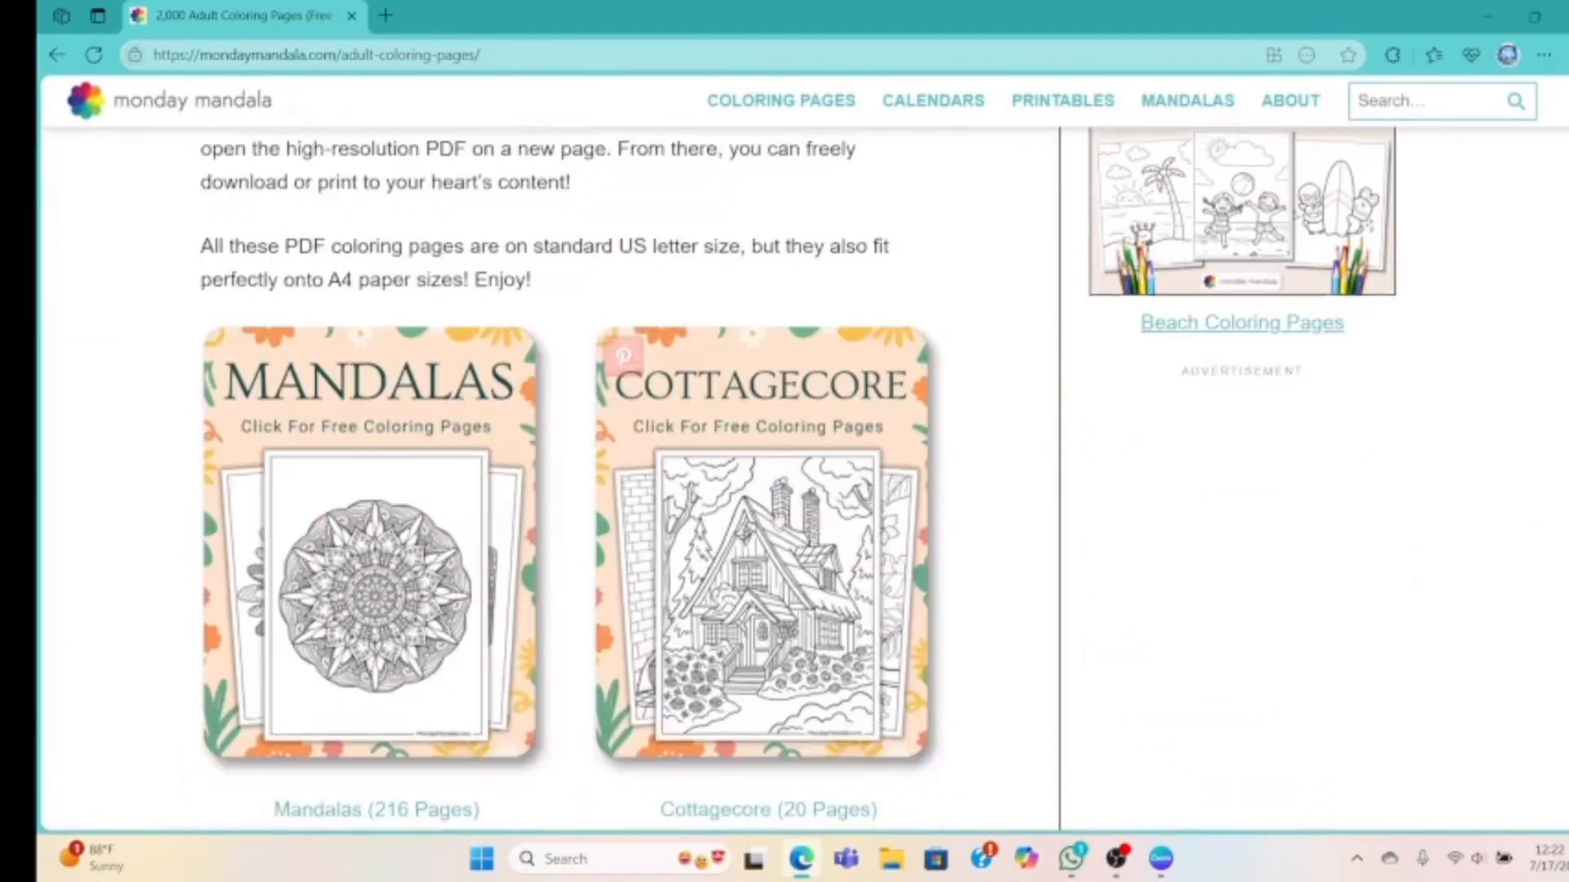
pyautogui.scroll(-1, 776, 518)
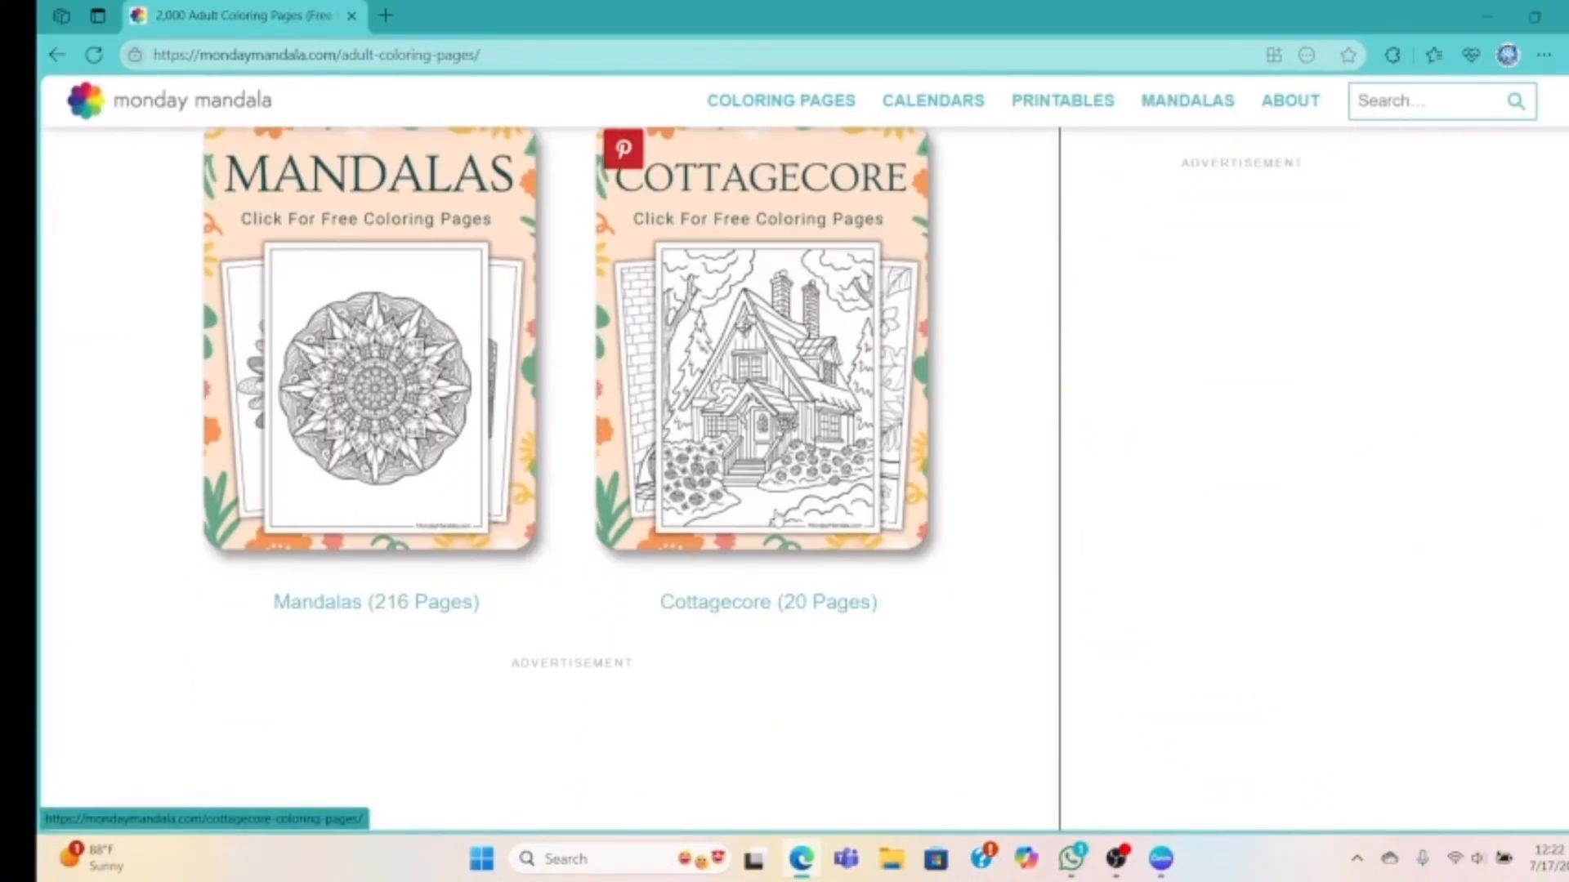
pyautogui.scroll(-8, 775, 517)
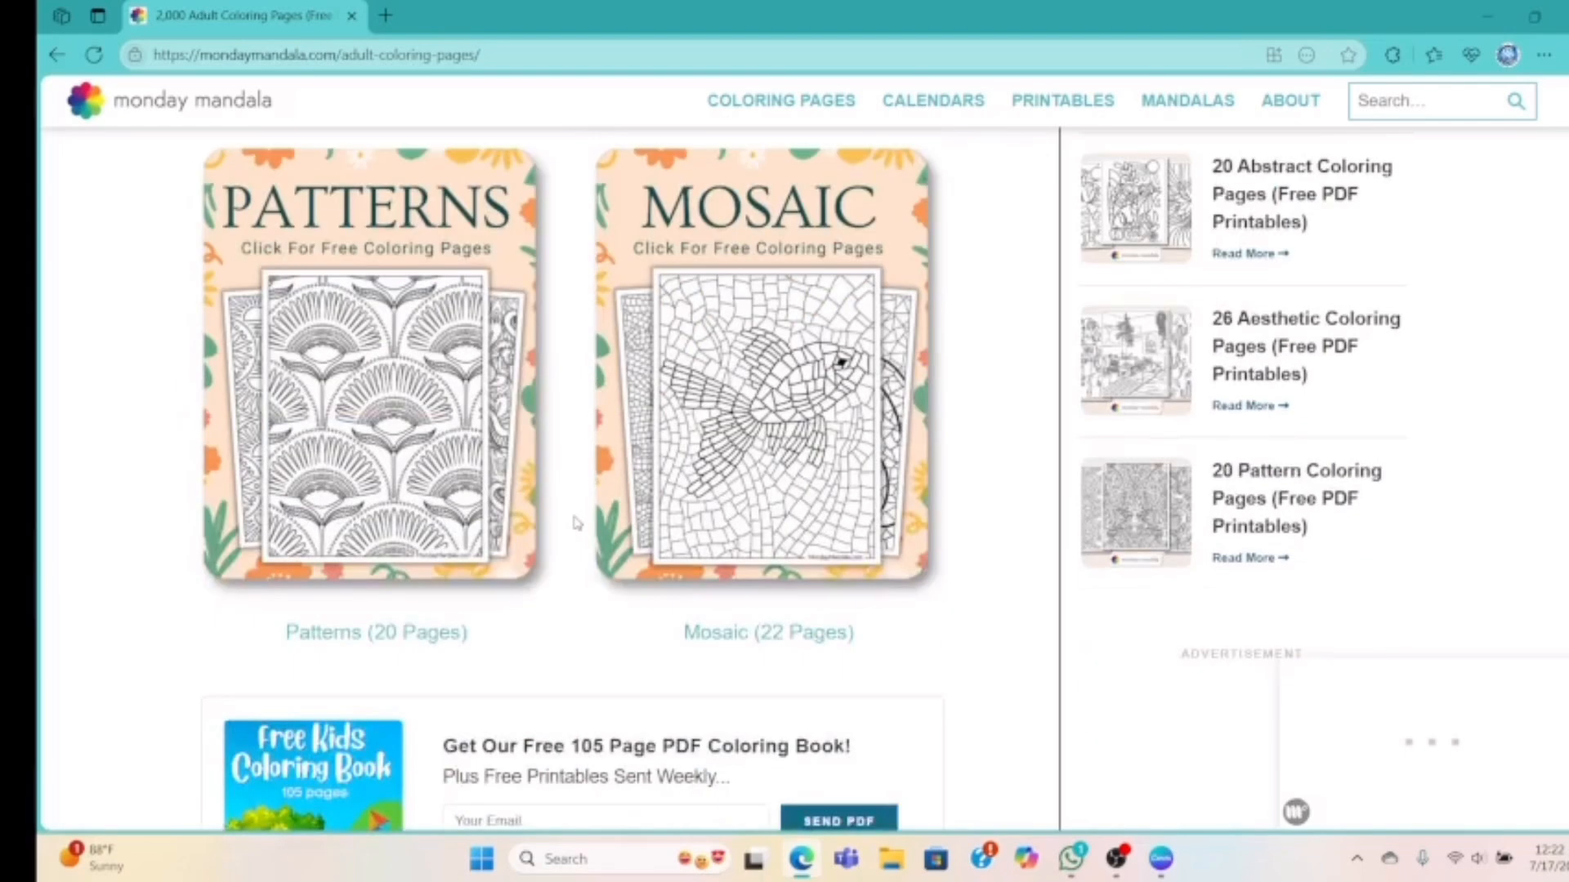
pyautogui.scroll(-3, 576, 523)
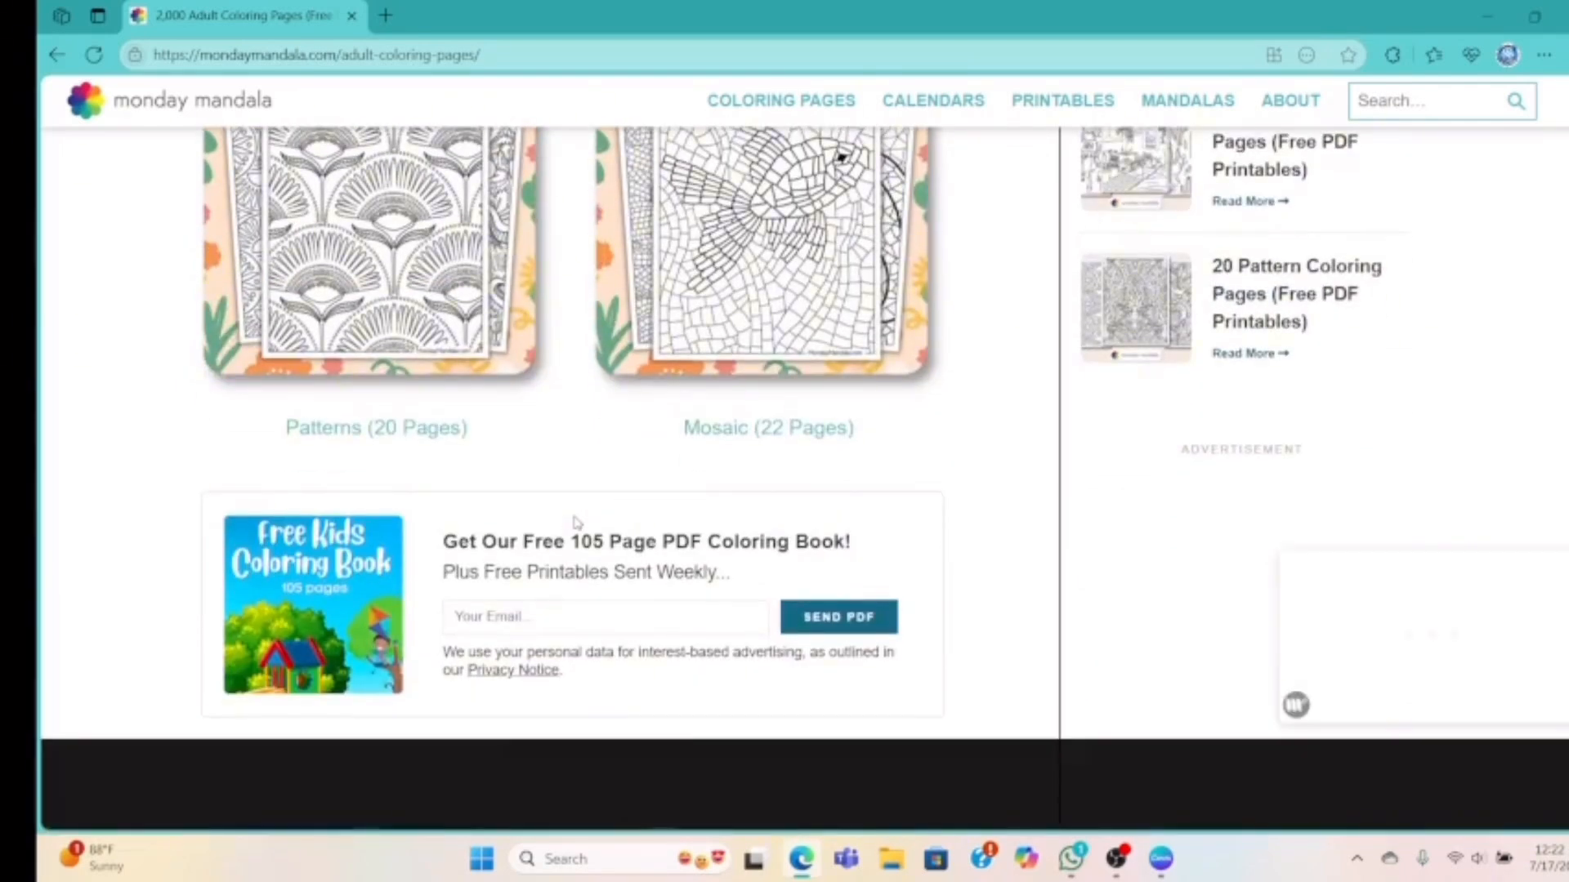
pyautogui.scroll(-1, 576, 523)
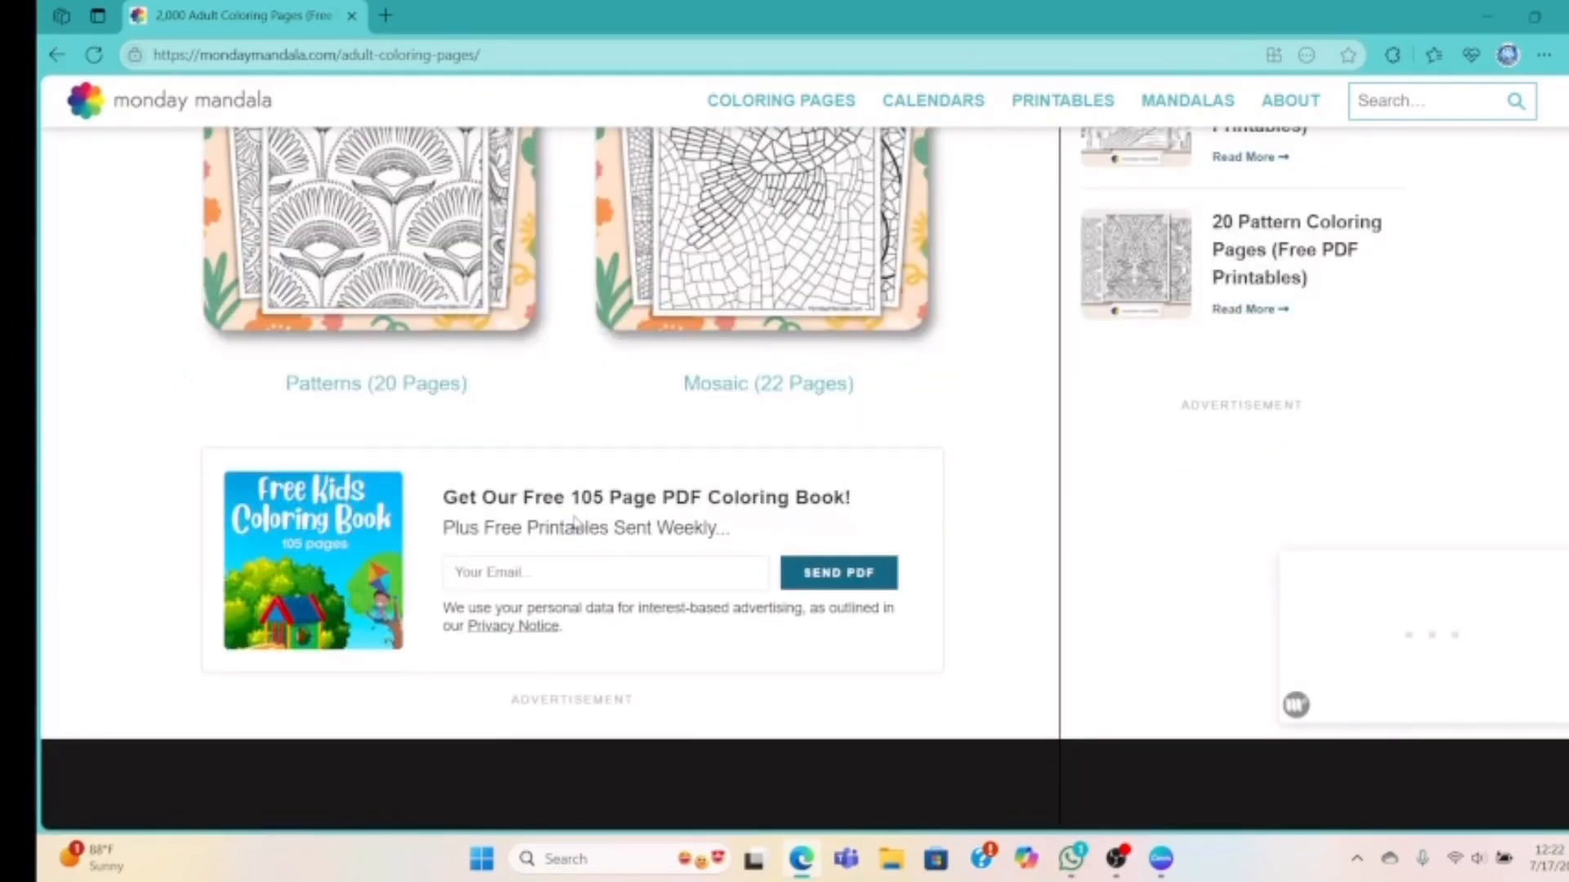
pyautogui.scroll(-8, 576, 523)
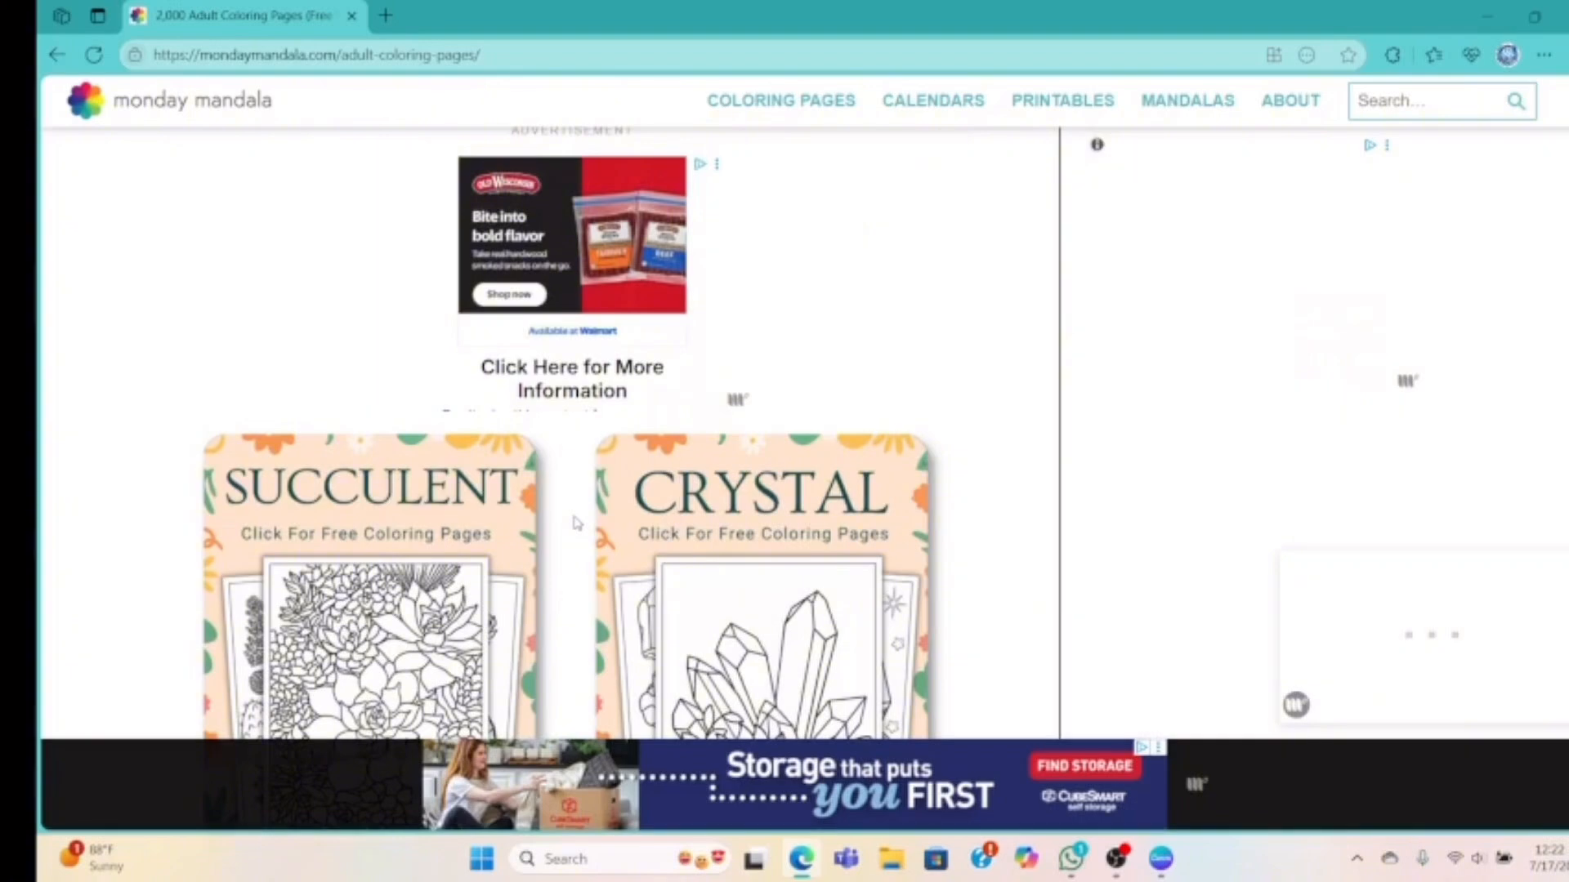
pyautogui.scroll(-5, 576, 523)
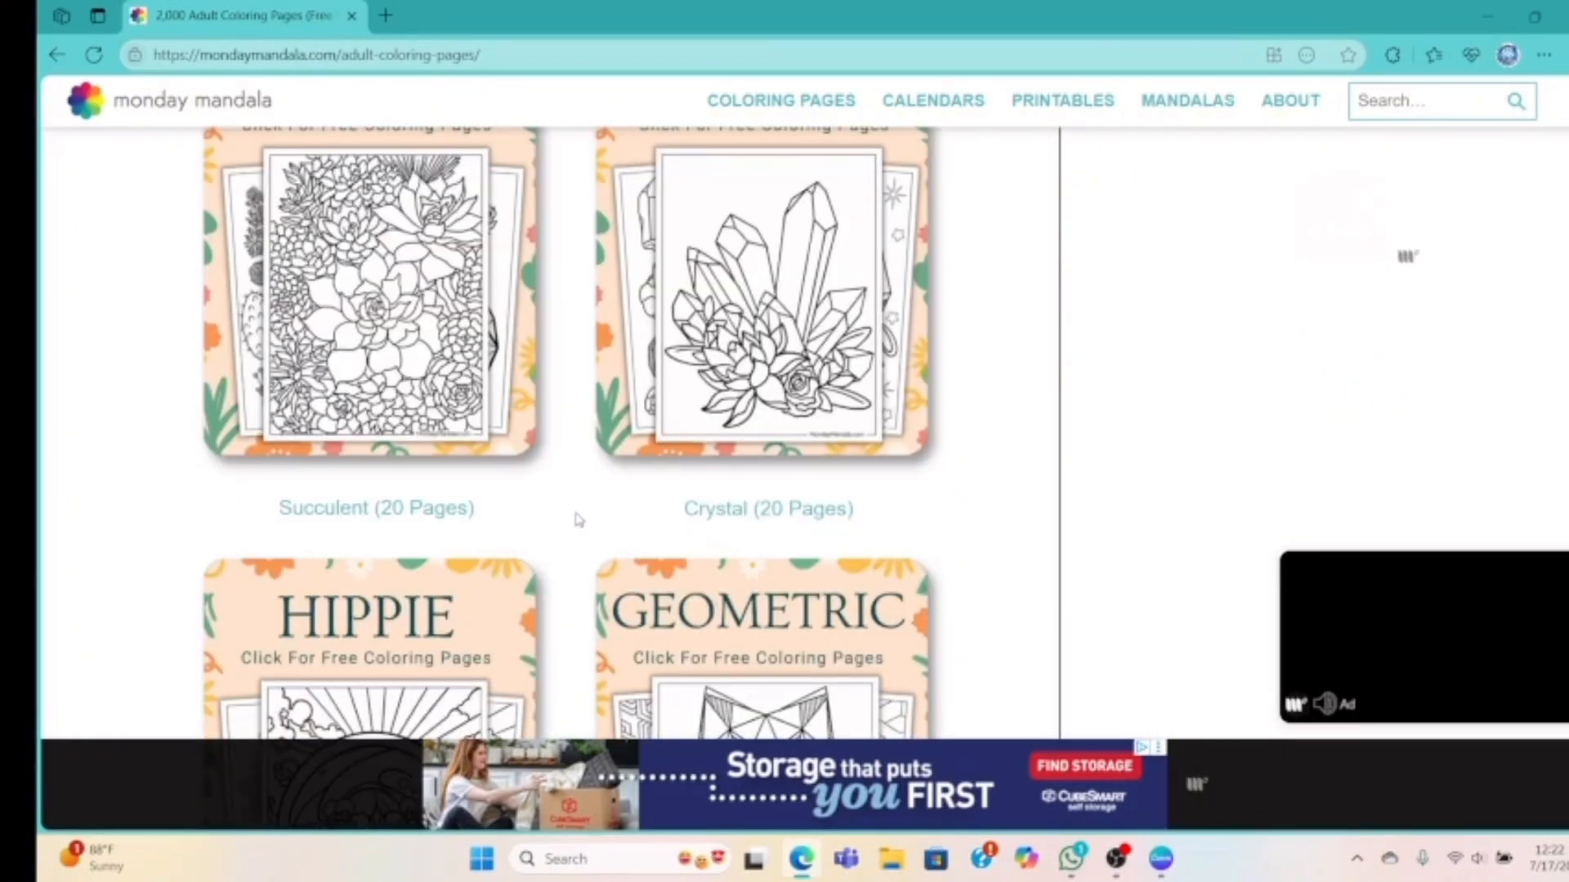
pyautogui.scroll(-10, 579, 519)
pyautogui.scroll(-3, 598, 535)
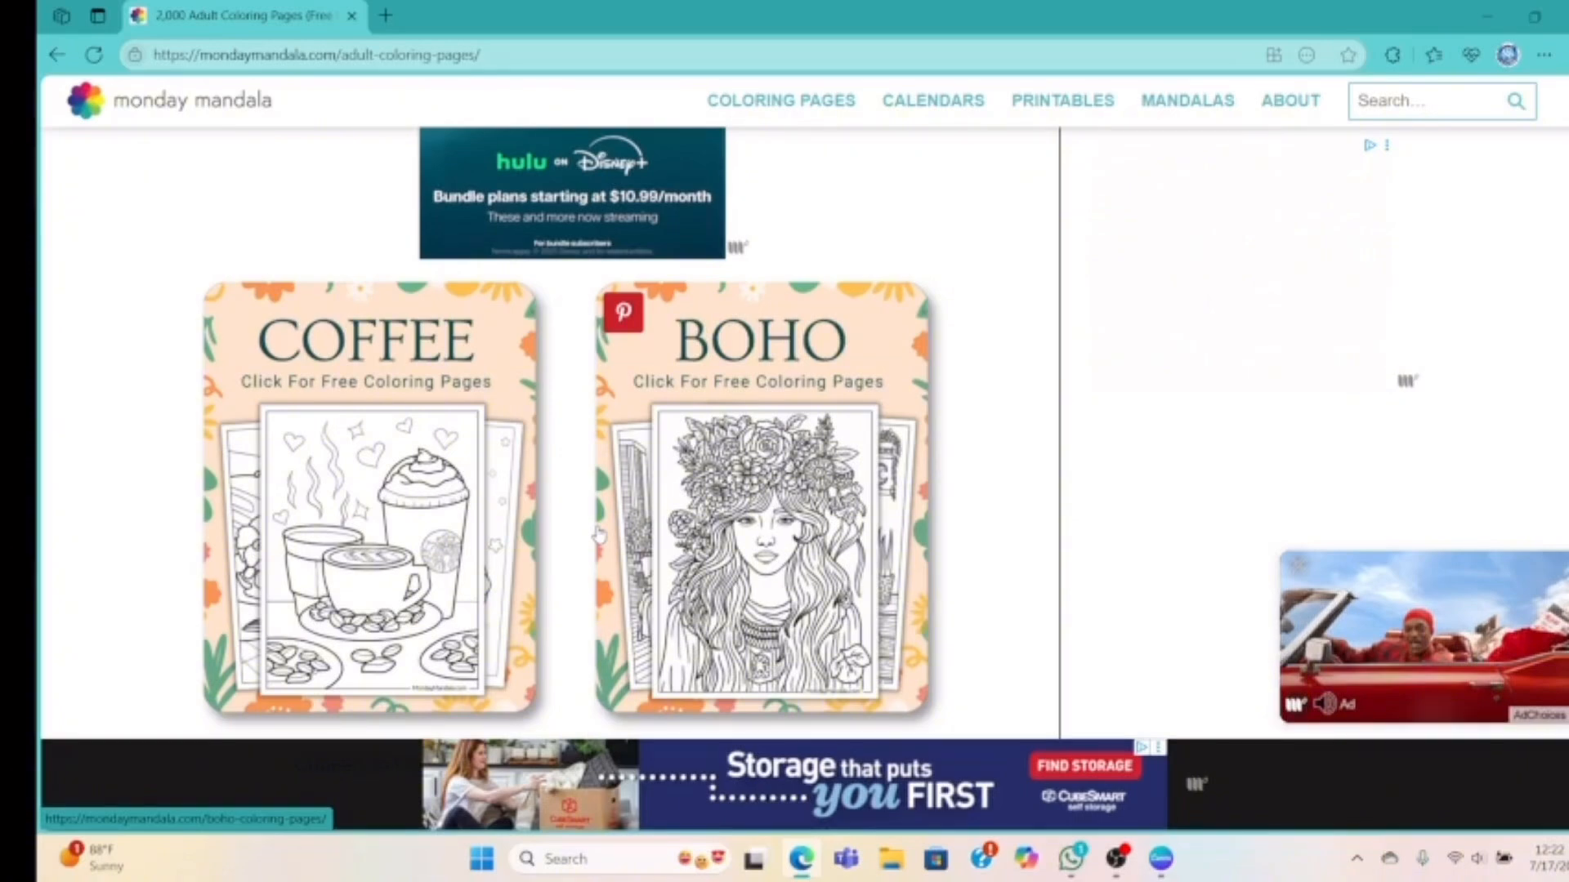
# Scroll the adult coloring pages list down until the Fashion (22 Pages) card shows
pyautogui.scroll(-5, 599, 535)
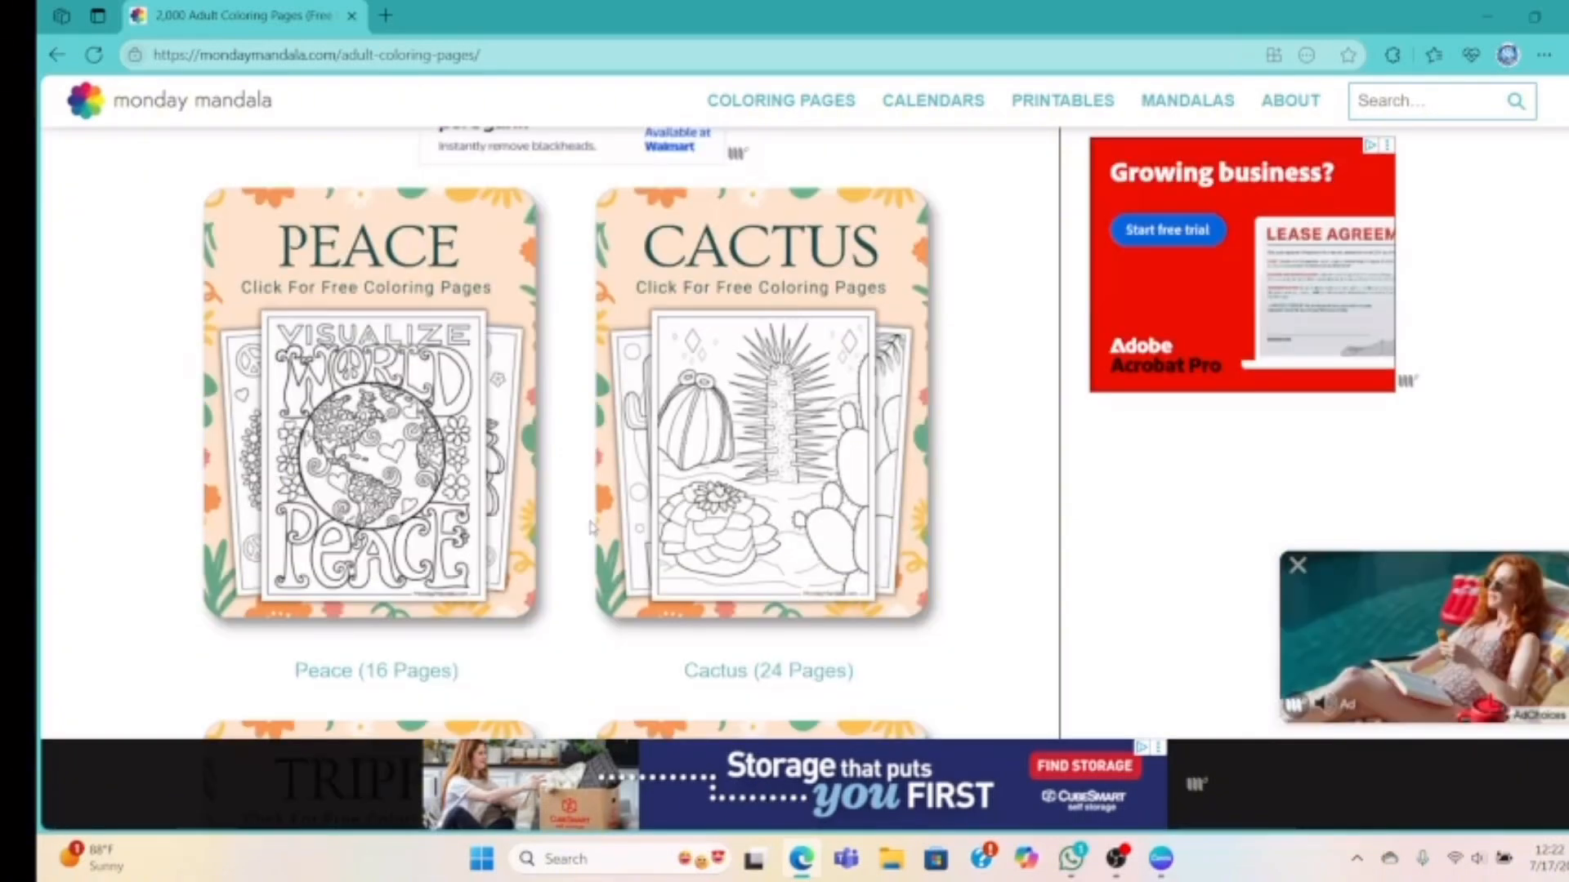
pyautogui.scroll(-5, 591, 527)
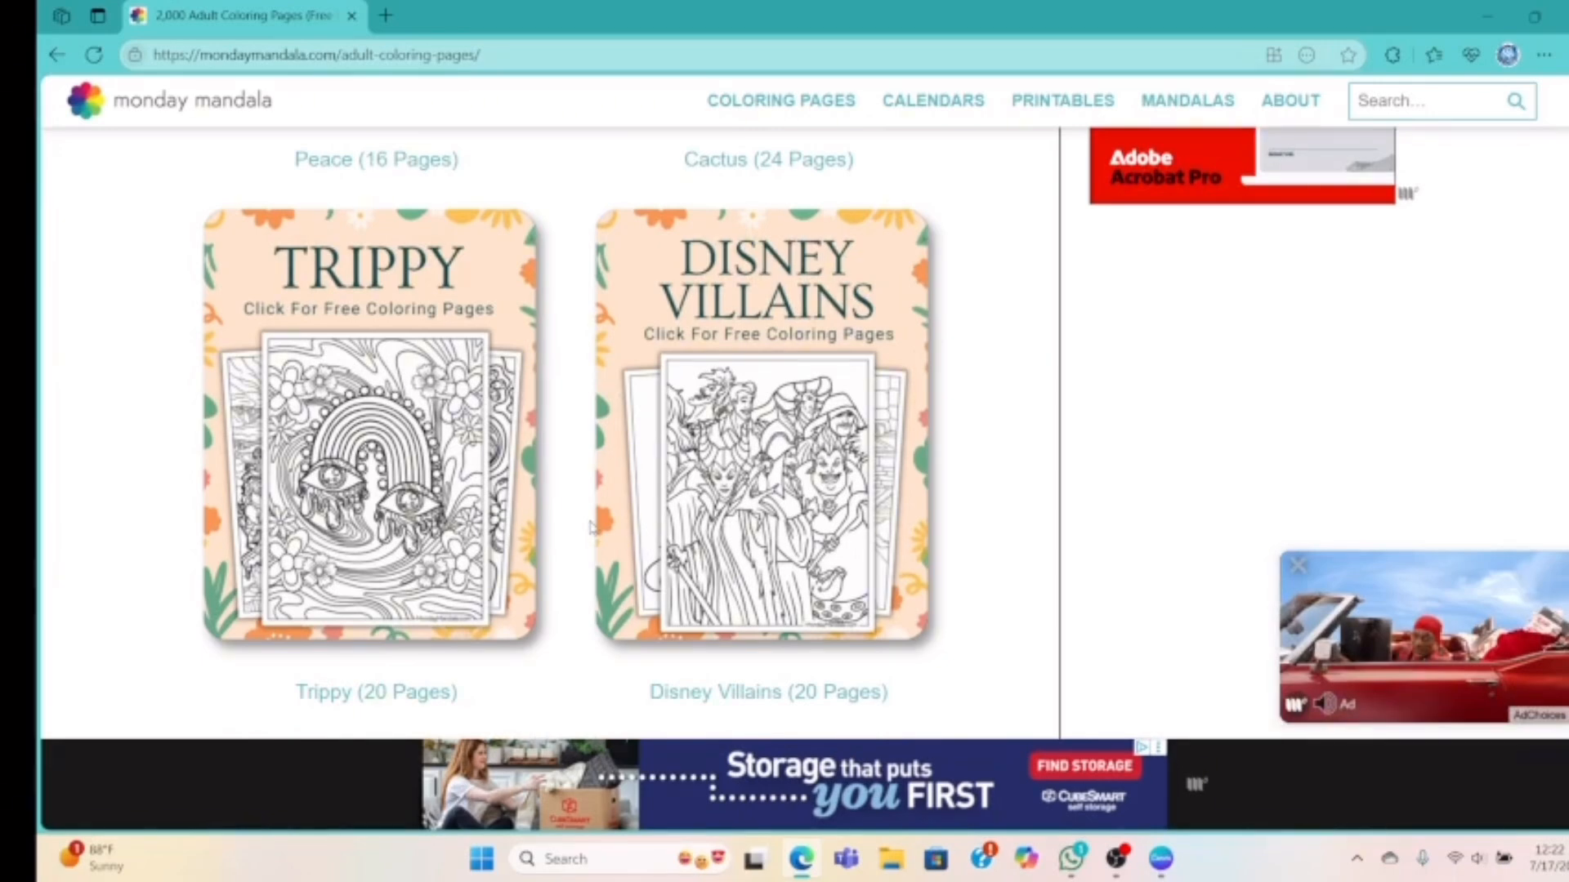
pyautogui.scroll(-7, 592, 527)
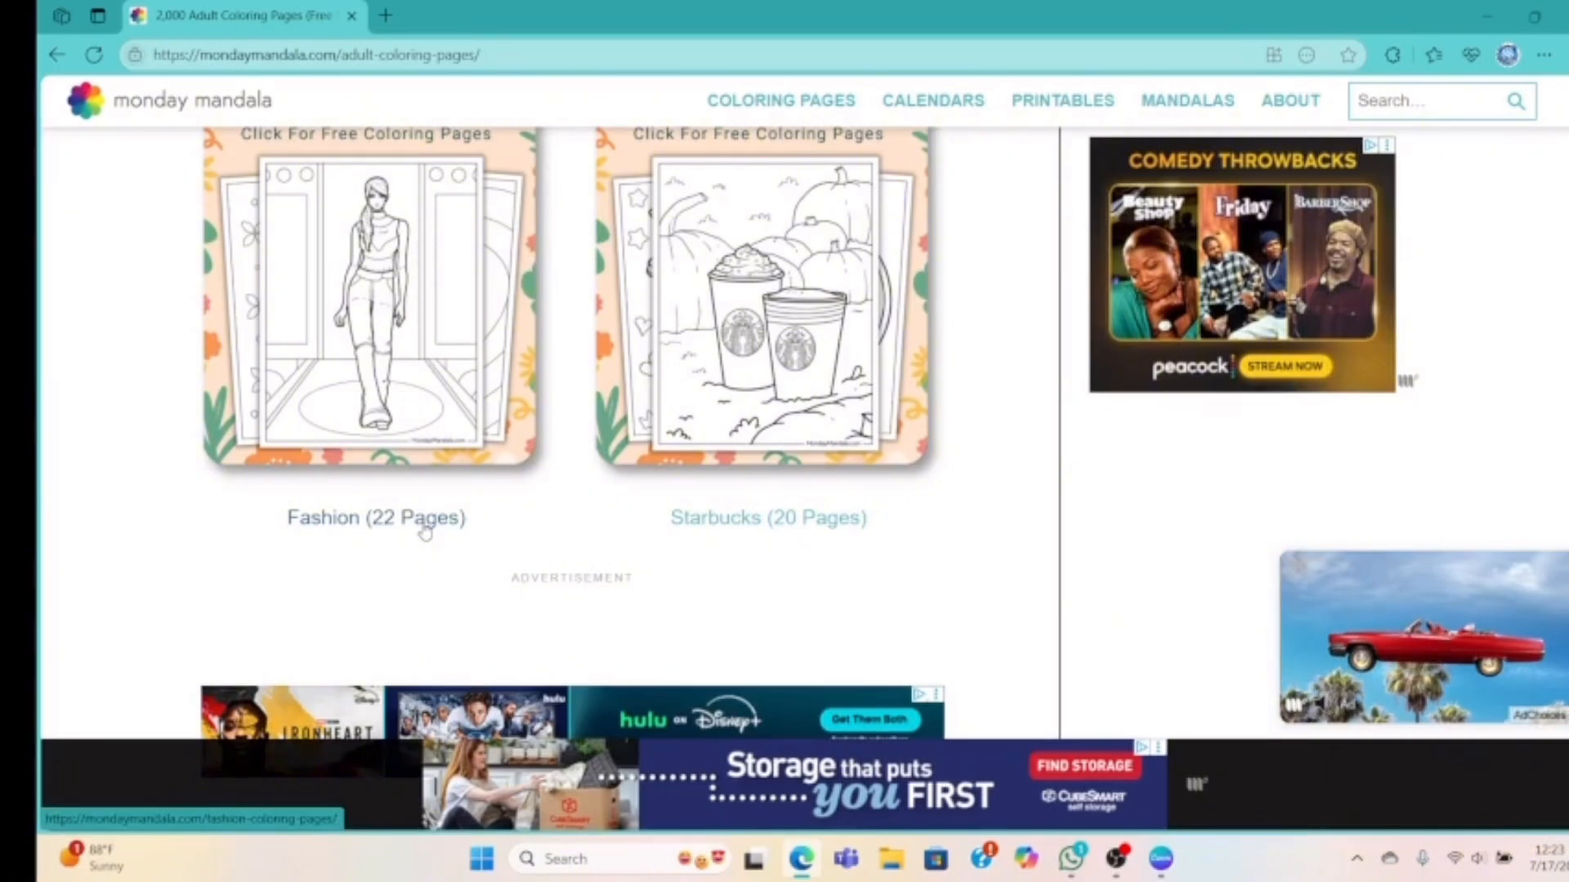
# Open the Fashion collection and copy the Fashionista In Large Hat drawing
pyautogui.click(425, 520)
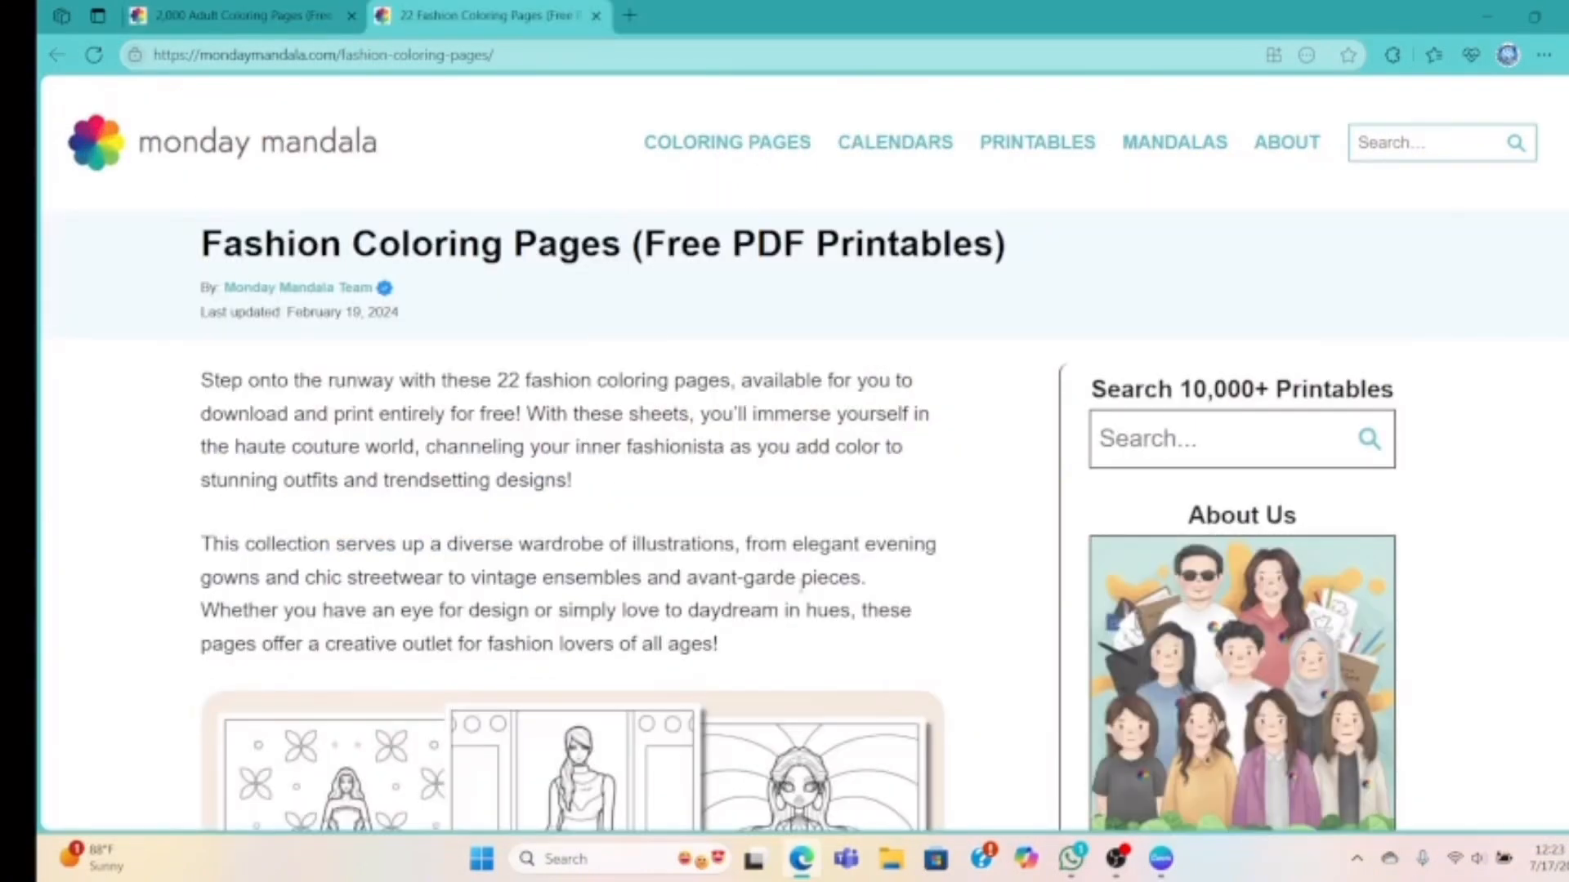
pyautogui.scroll(-10, 801, 584)
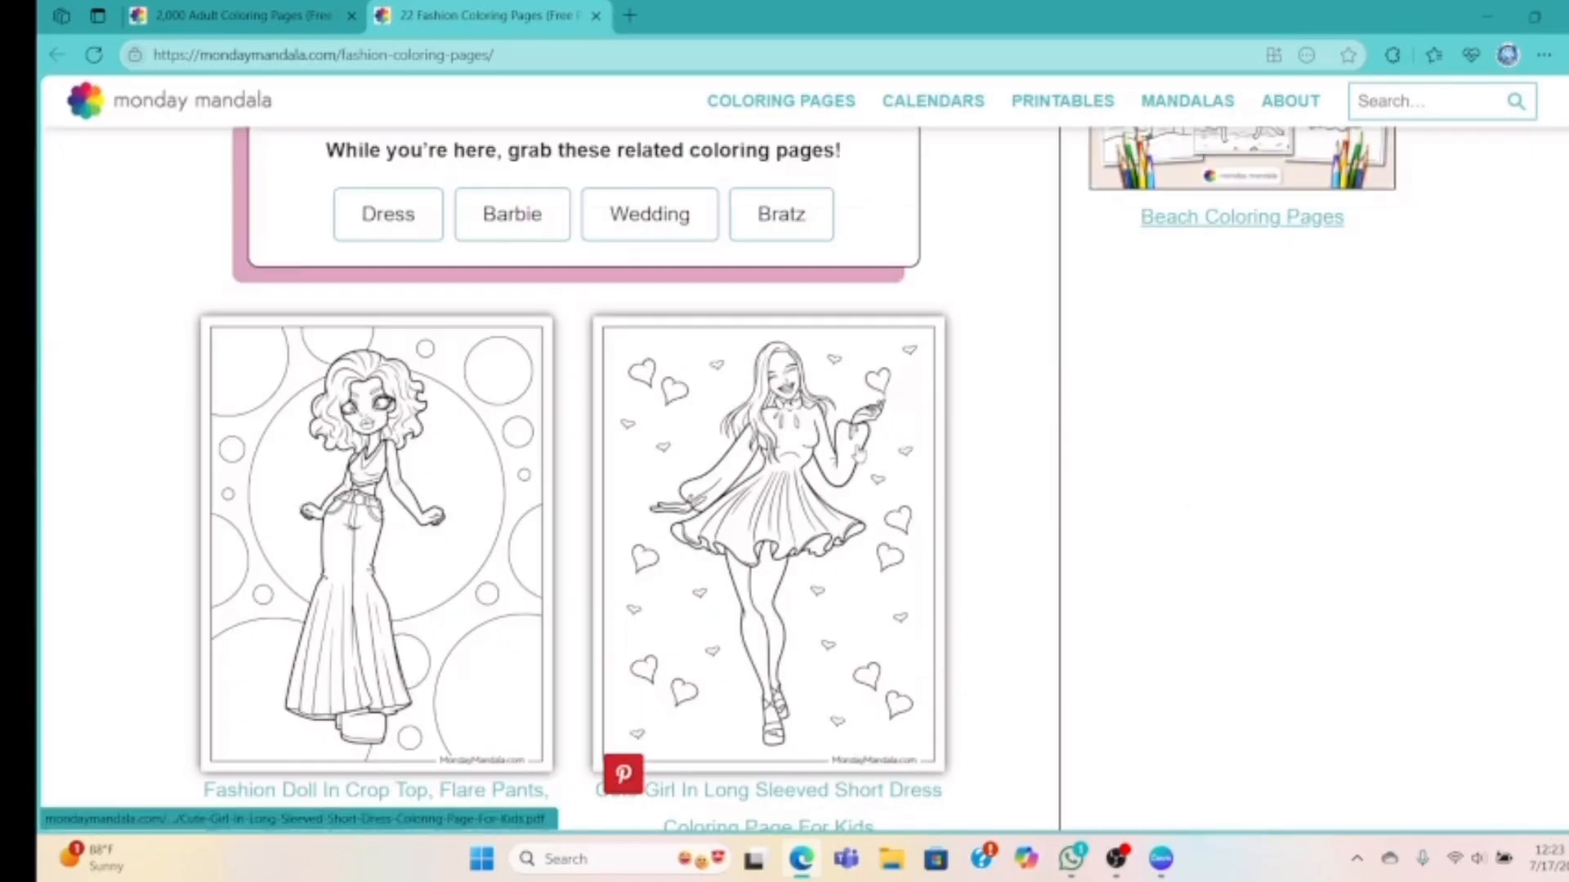
pyautogui.scroll(-3, 860, 451)
pyautogui.scroll(-8, 858, 454)
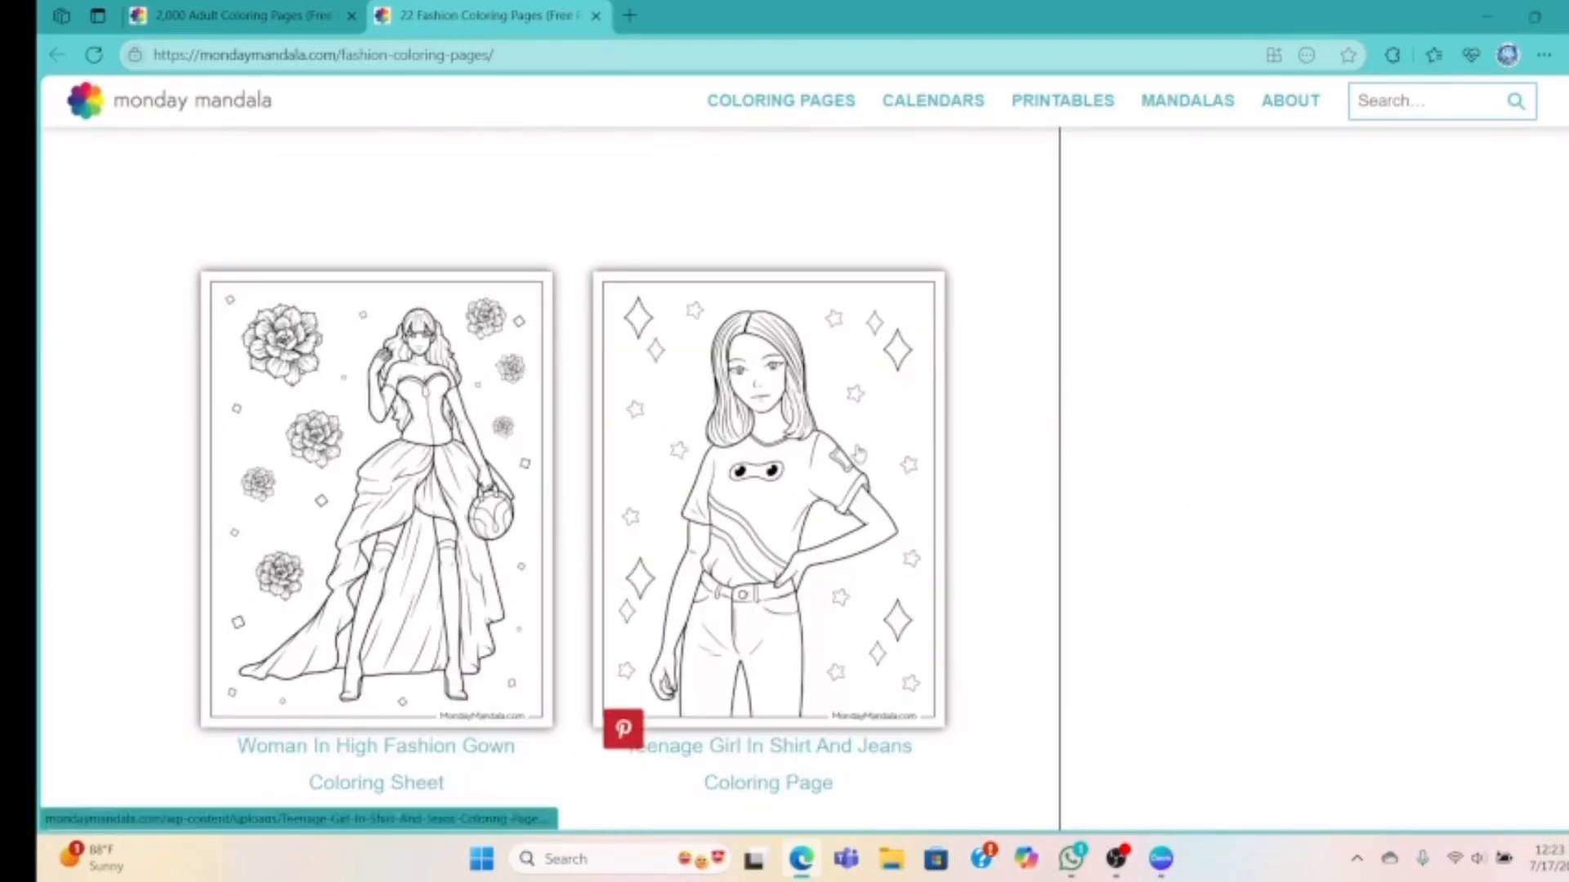
pyautogui.scroll(-5, 858, 452)
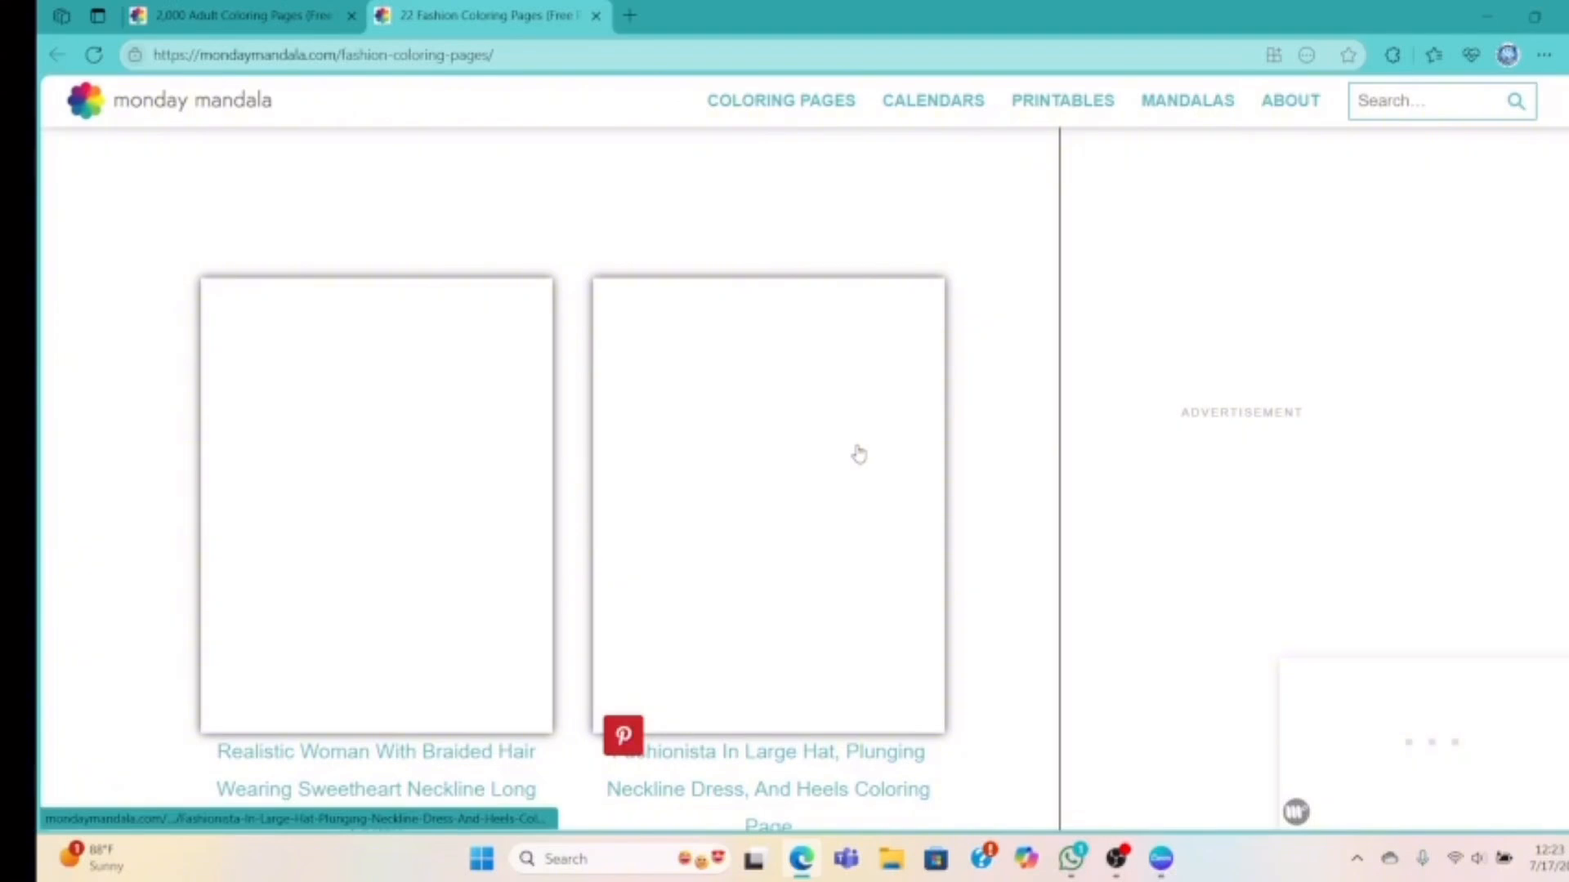
pyautogui.scroll(-1, 858, 454)
pyautogui.scroll(-3, 859, 454)
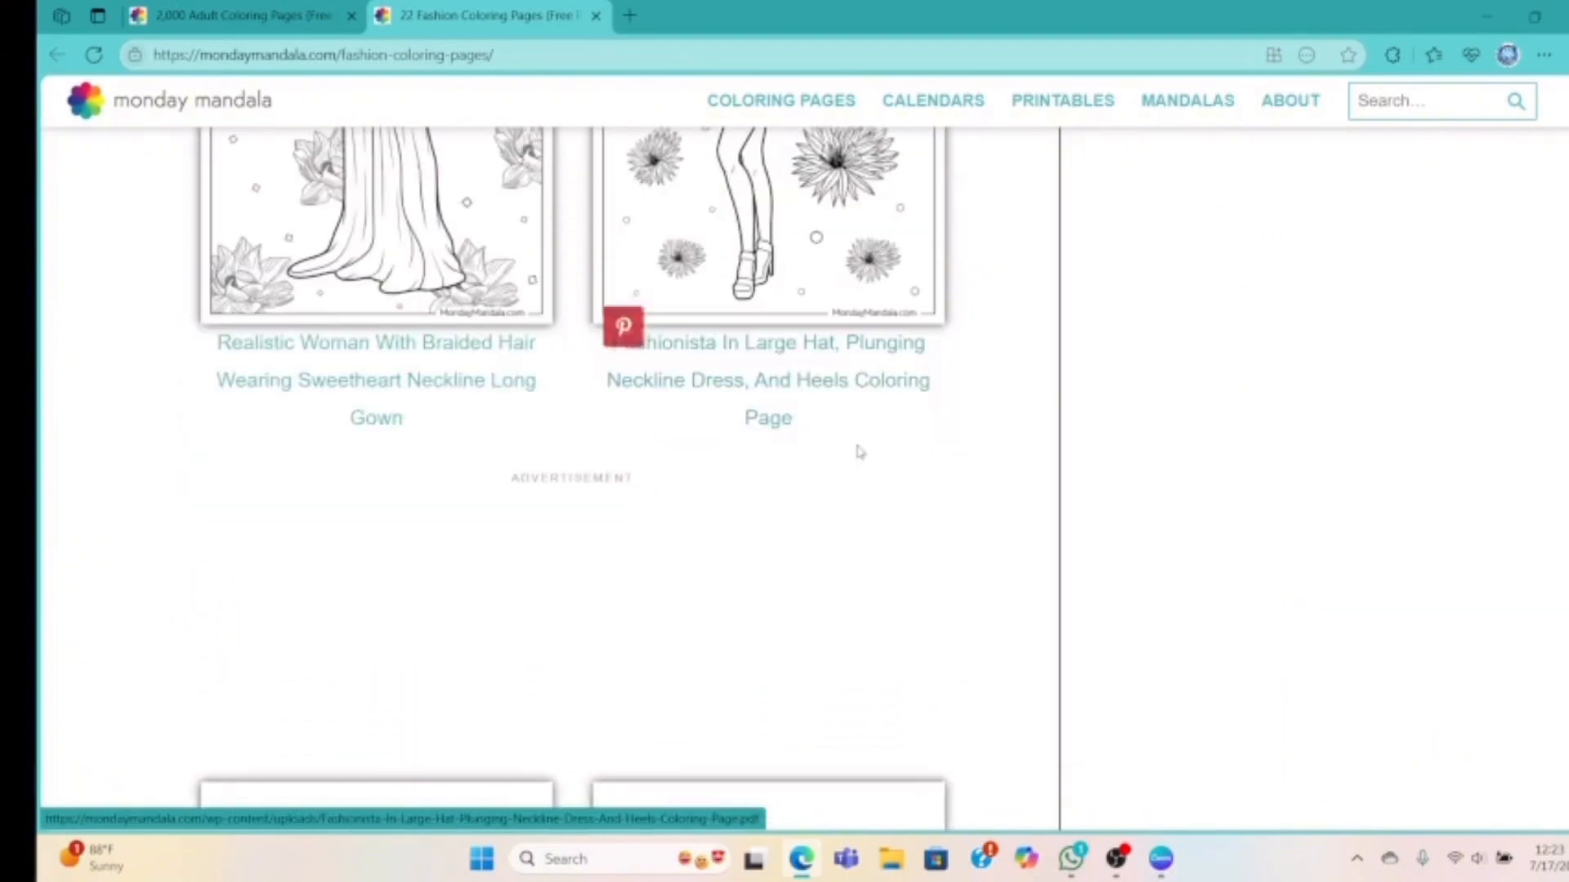
pyautogui.scroll(4, 865, 453)
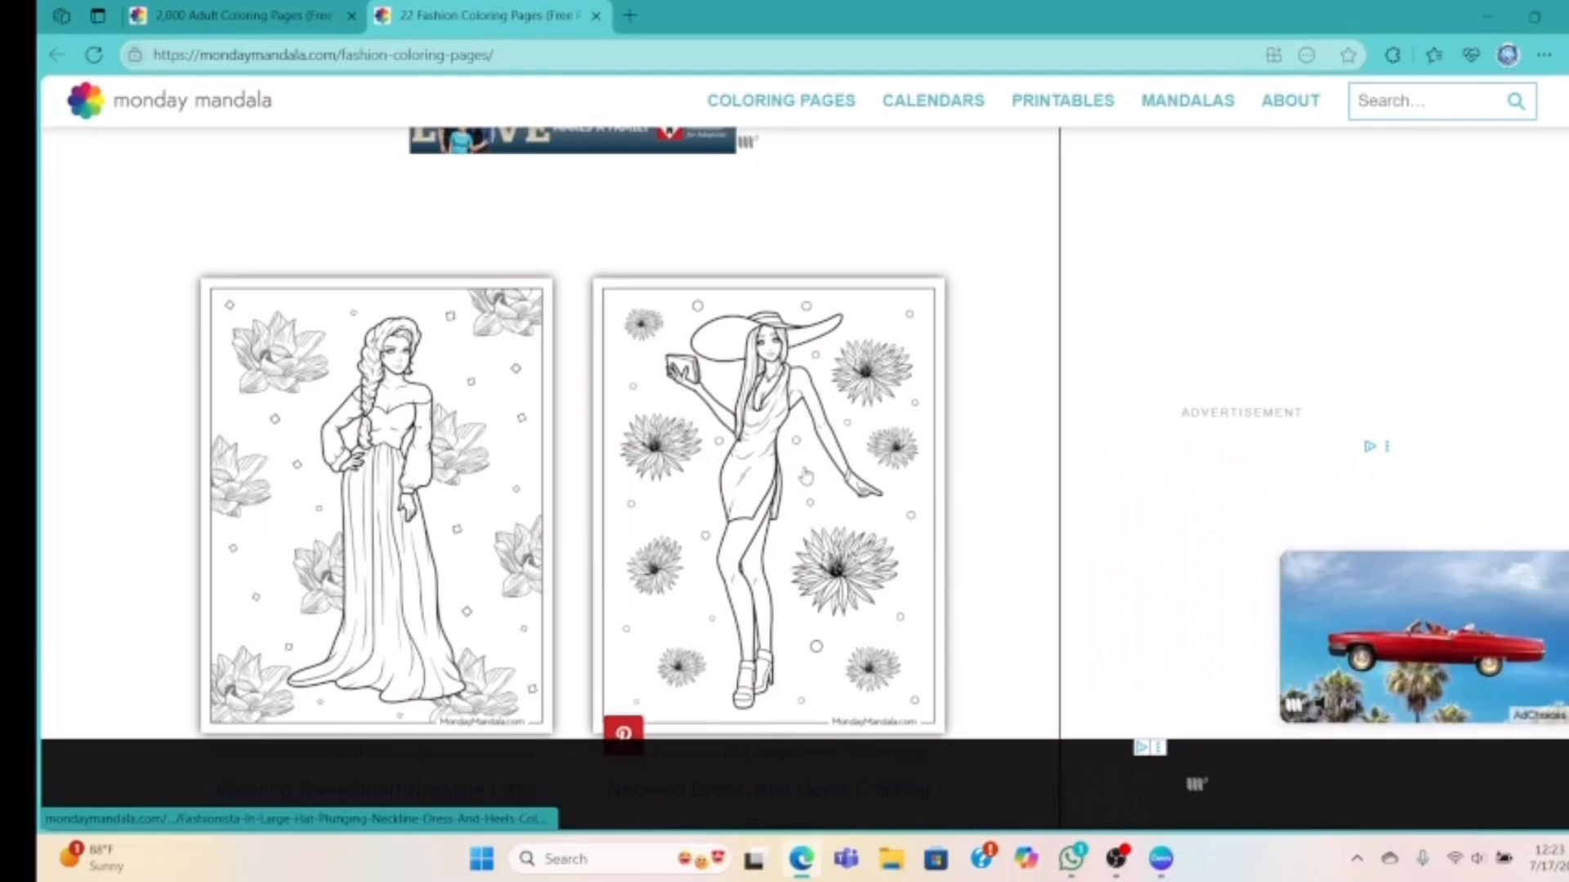
pyautogui.rightClick(804, 472)
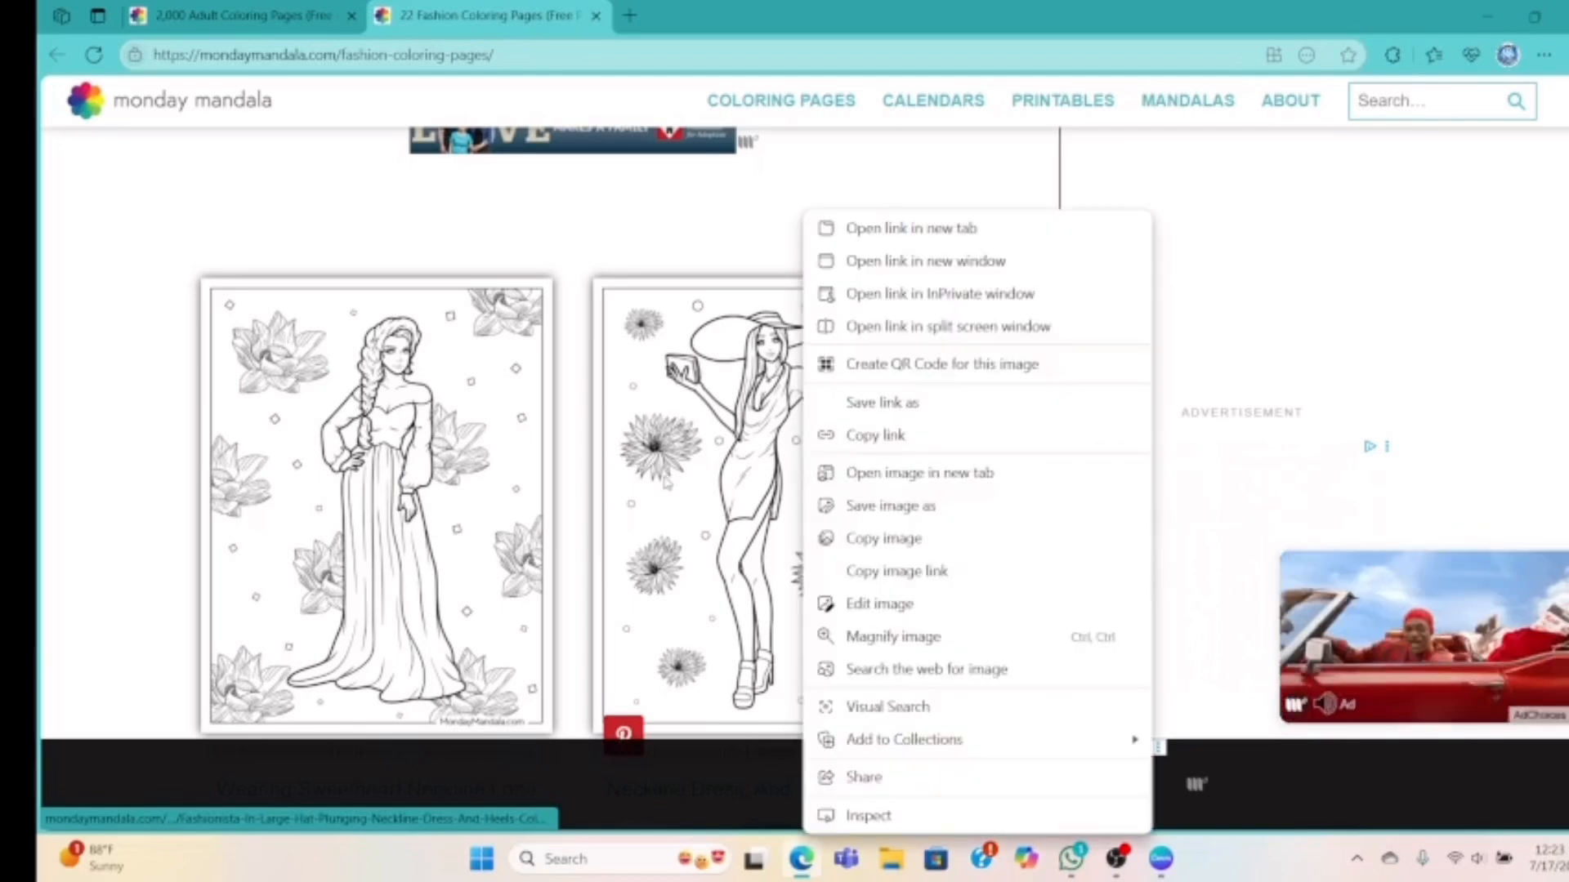
pyautogui.click(858, 538)
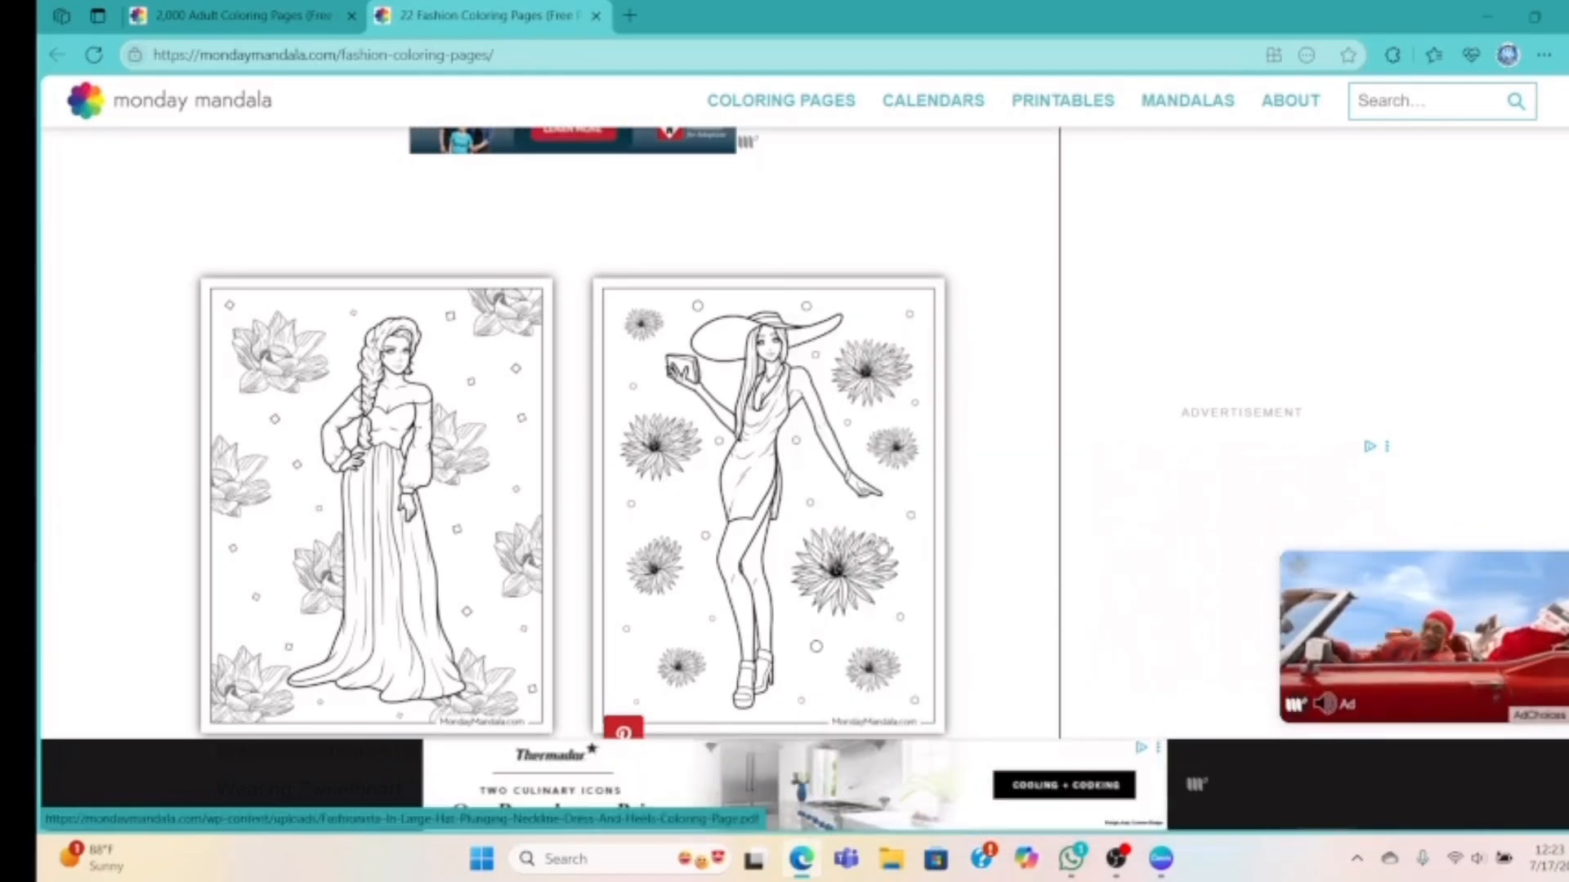
# Paste the hat fashionista drawing onto page 2, keeping the navy rectangle on the left half
pyautogui.click(1162, 859)
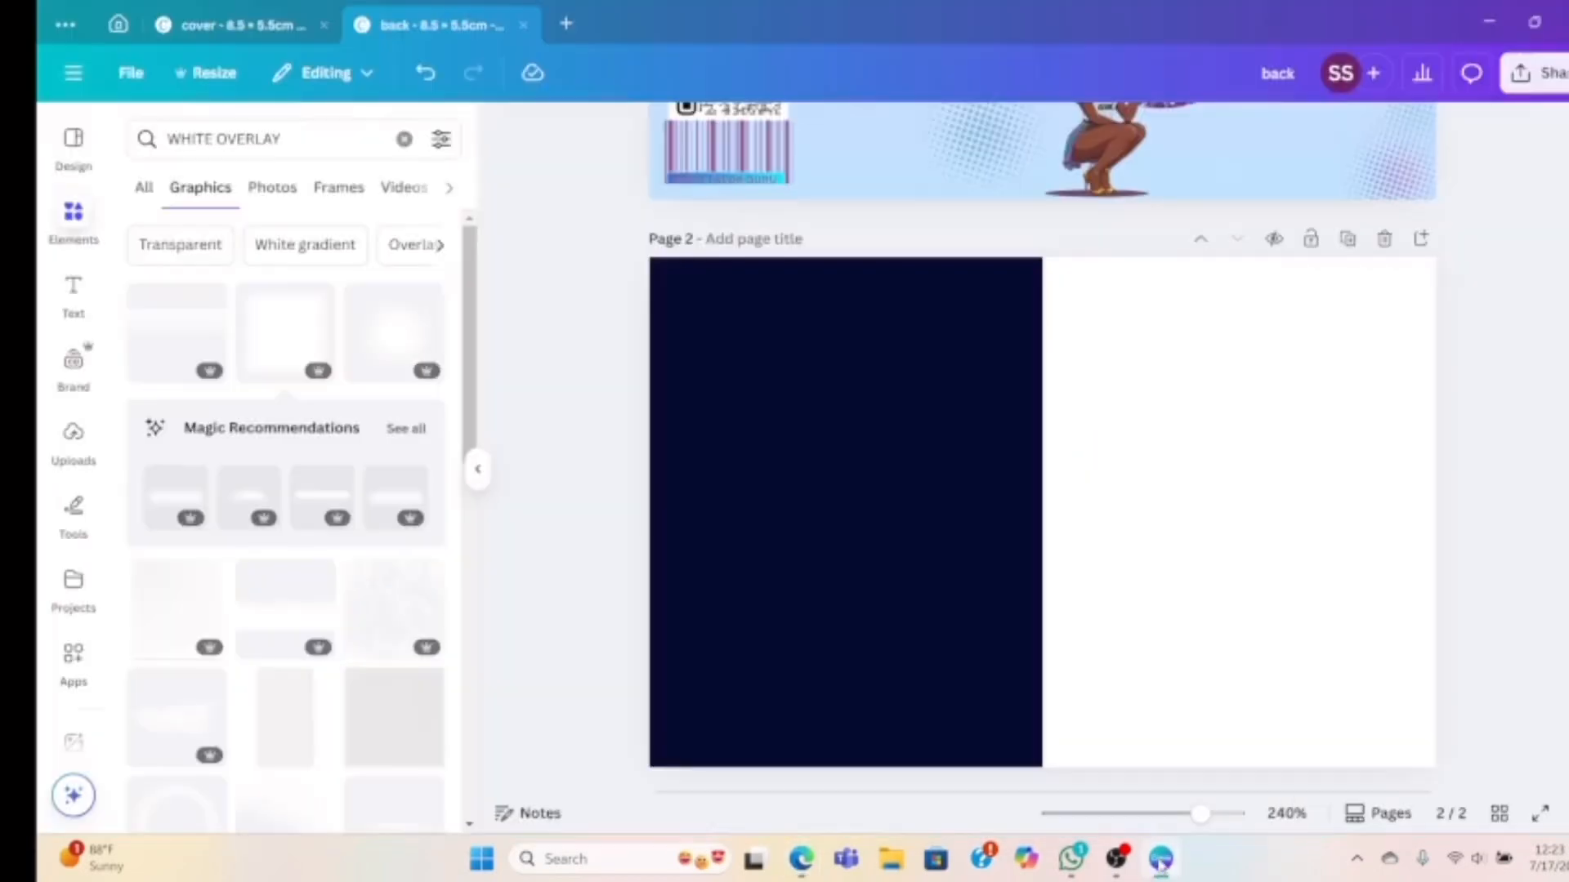
pyautogui.rightClick(1111, 532)
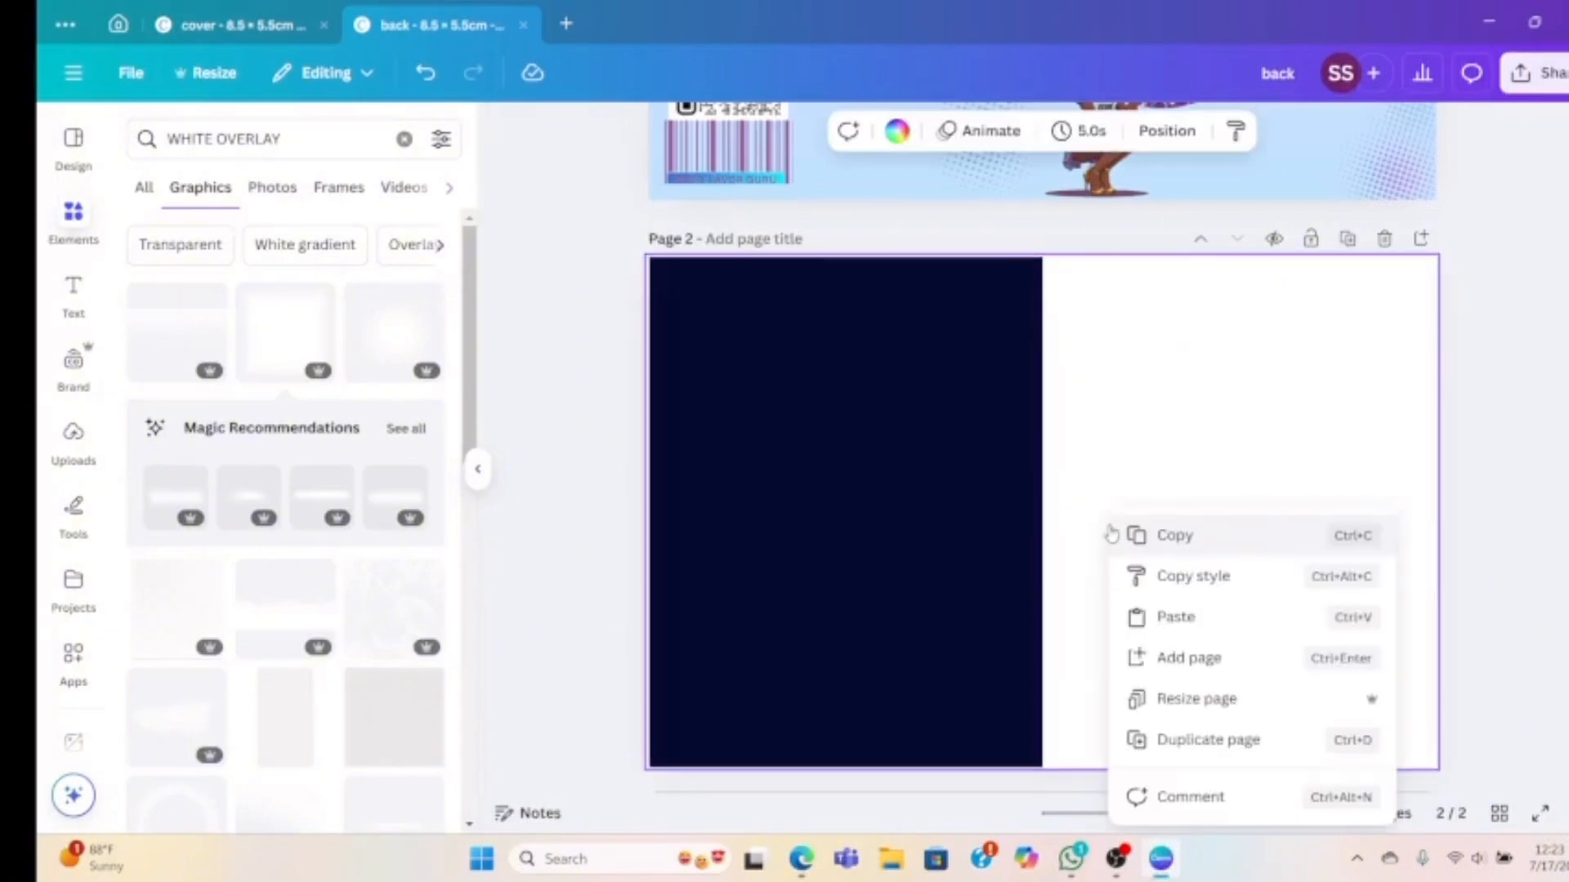
pyautogui.click(1162, 616)
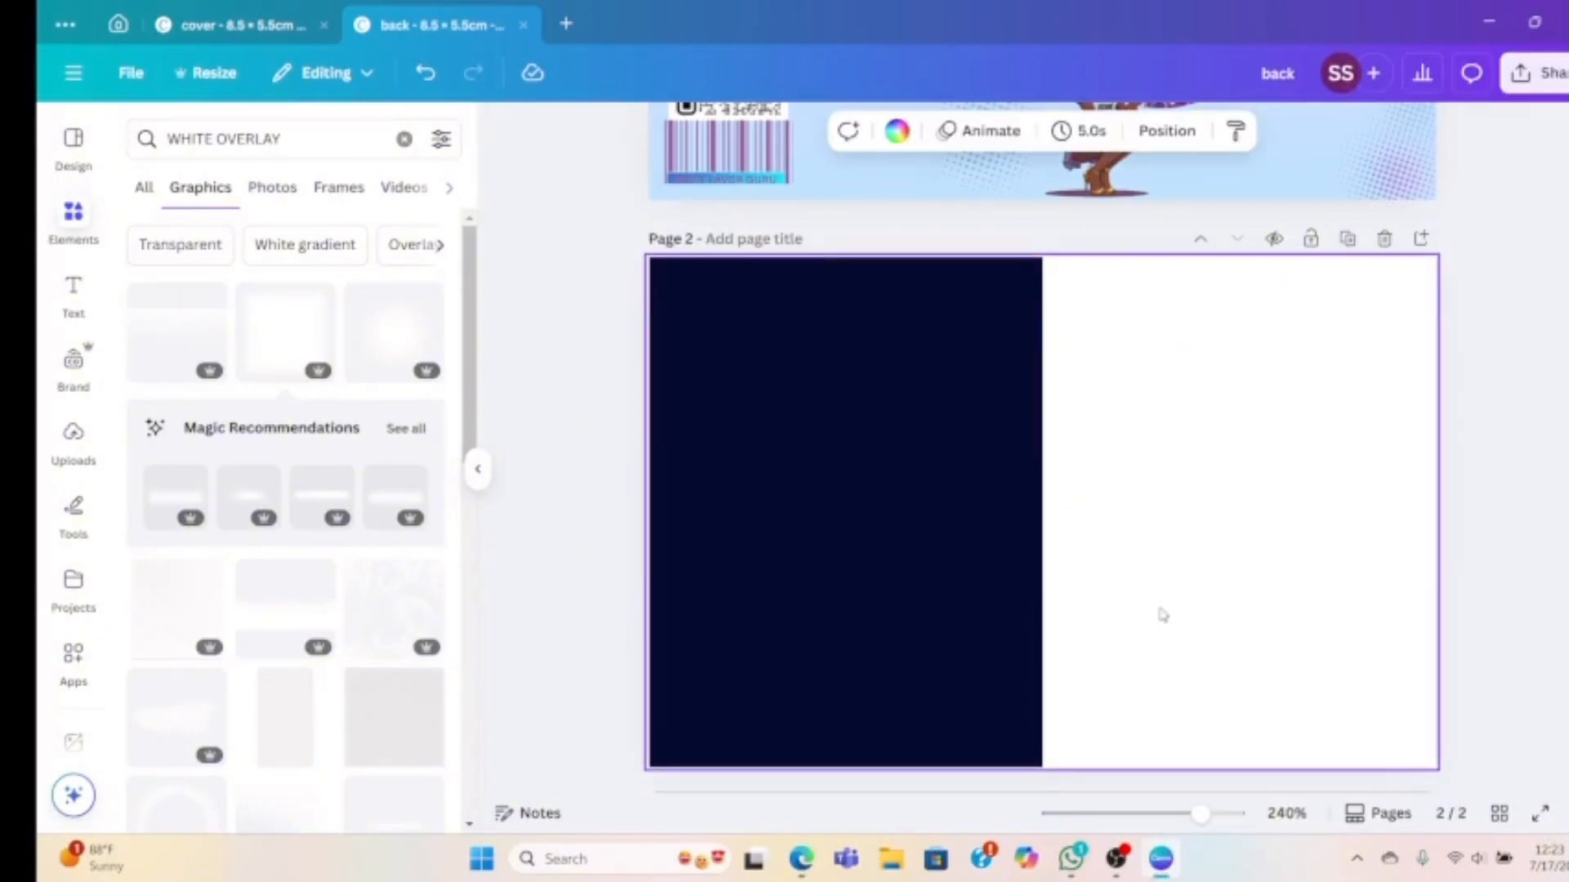
pyautogui.click(892, 544)
pyautogui.moveTo(893, 544); pyautogui.dragTo(951, 544)
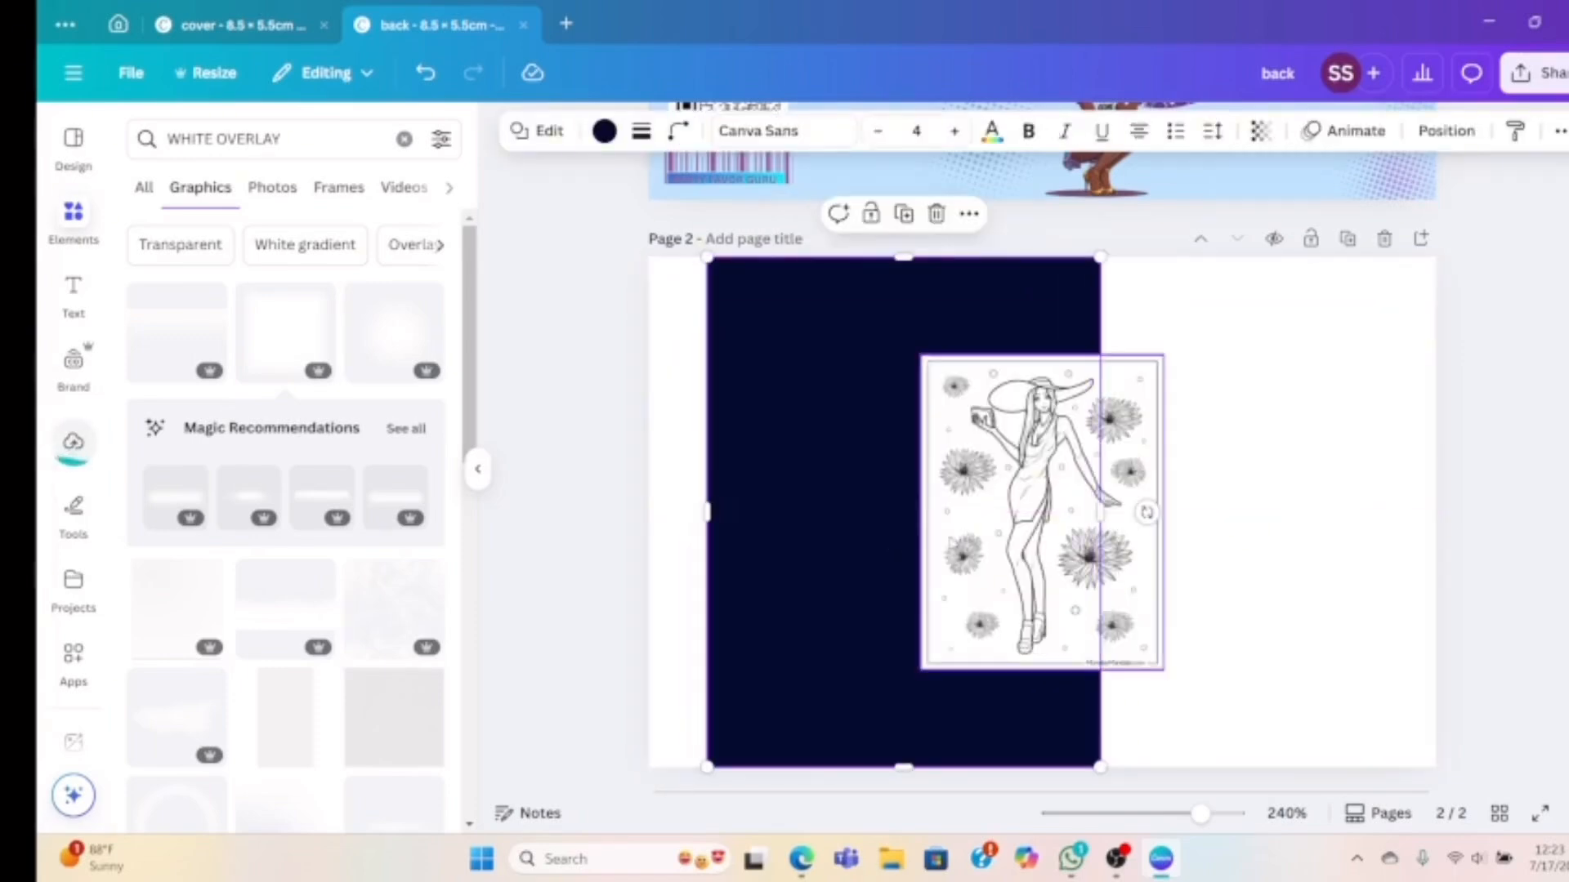
pyautogui.moveTo(841, 540); pyautogui.dragTo(784, 531)
# Move and enlarge the hat drawing so it fills page 2's right half
pyautogui.click(1023, 547)
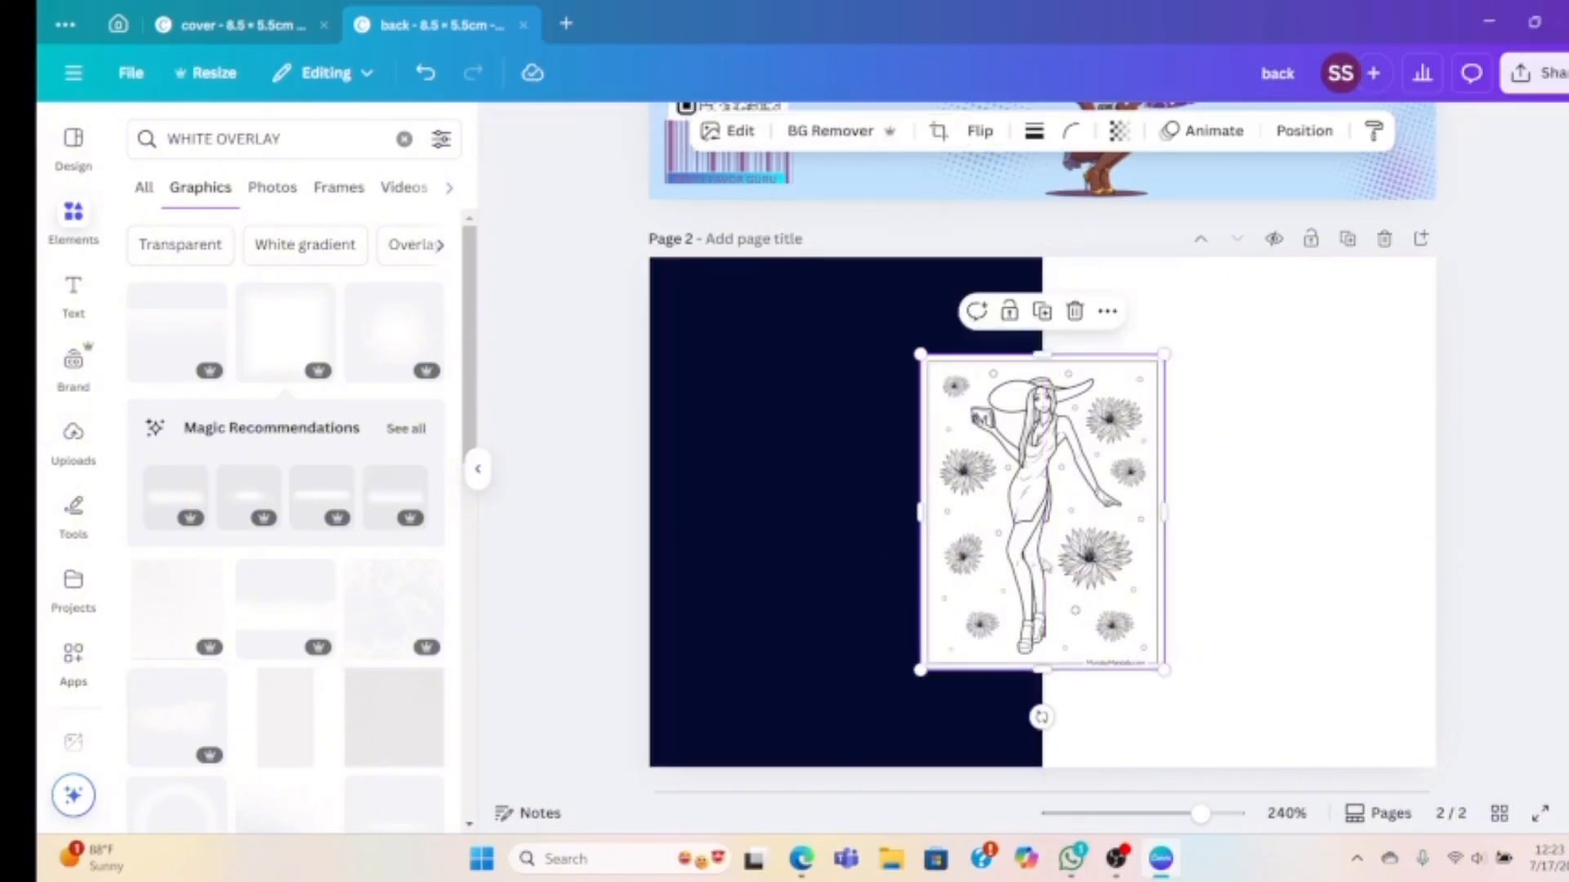
pyautogui.moveTo(1049, 566); pyautogui.dragTo(1169, 468)
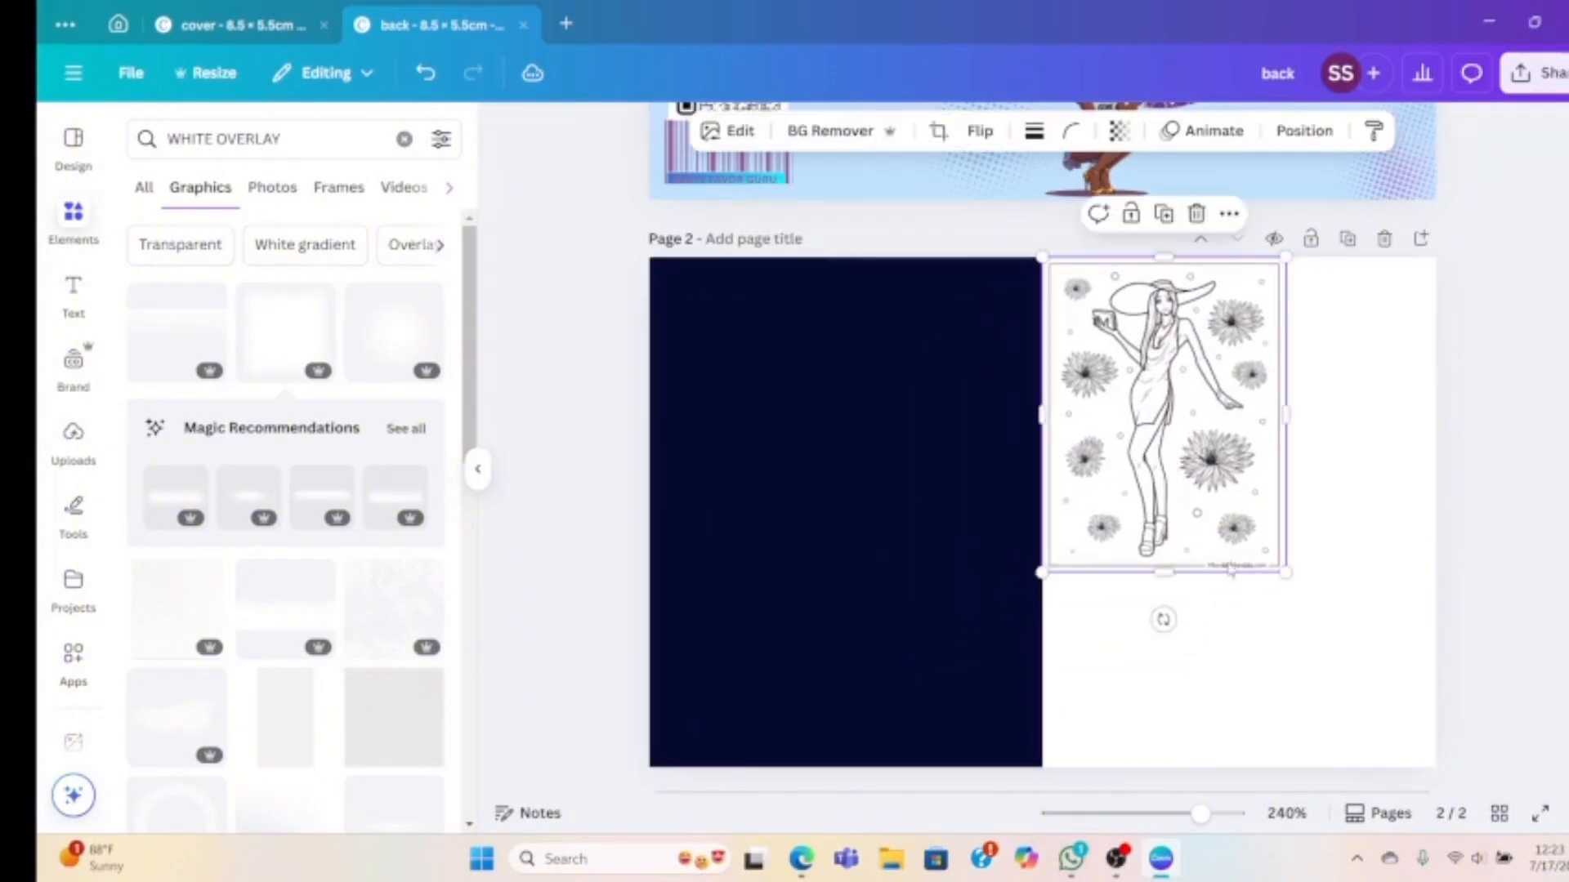
pyautogui.moveTo(1284, 572); pyautogui.dragTo(1408, 801)
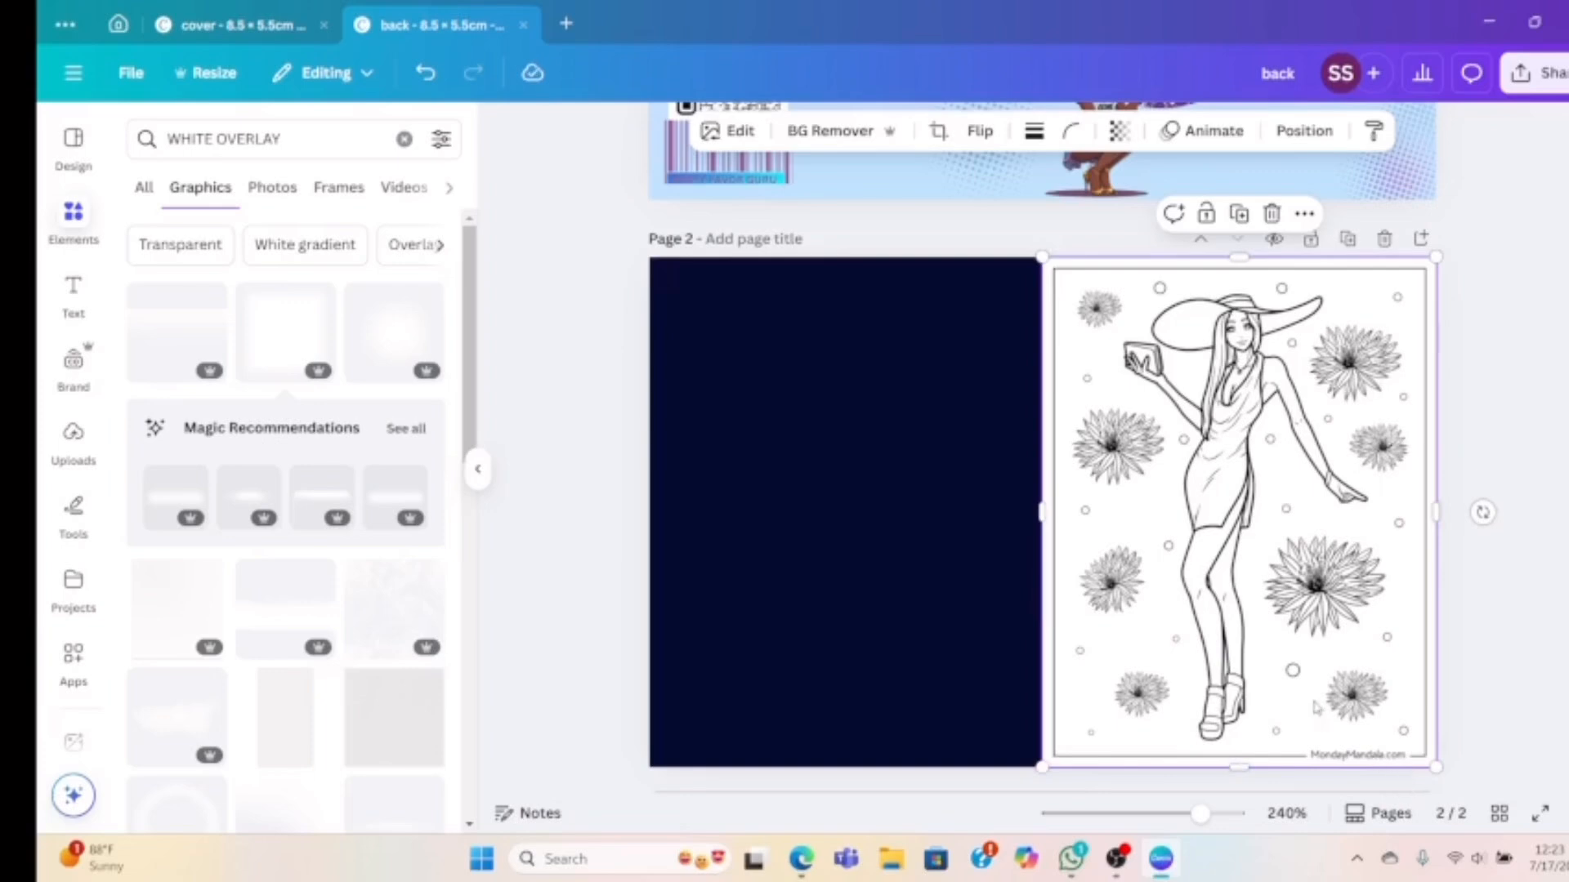
pyautogui.click(801, 858)
# Copy the Model In One Shoulder Top And High Slit Skirt coloring sheet image
pyautogui.scroll(-10, 701, 508)
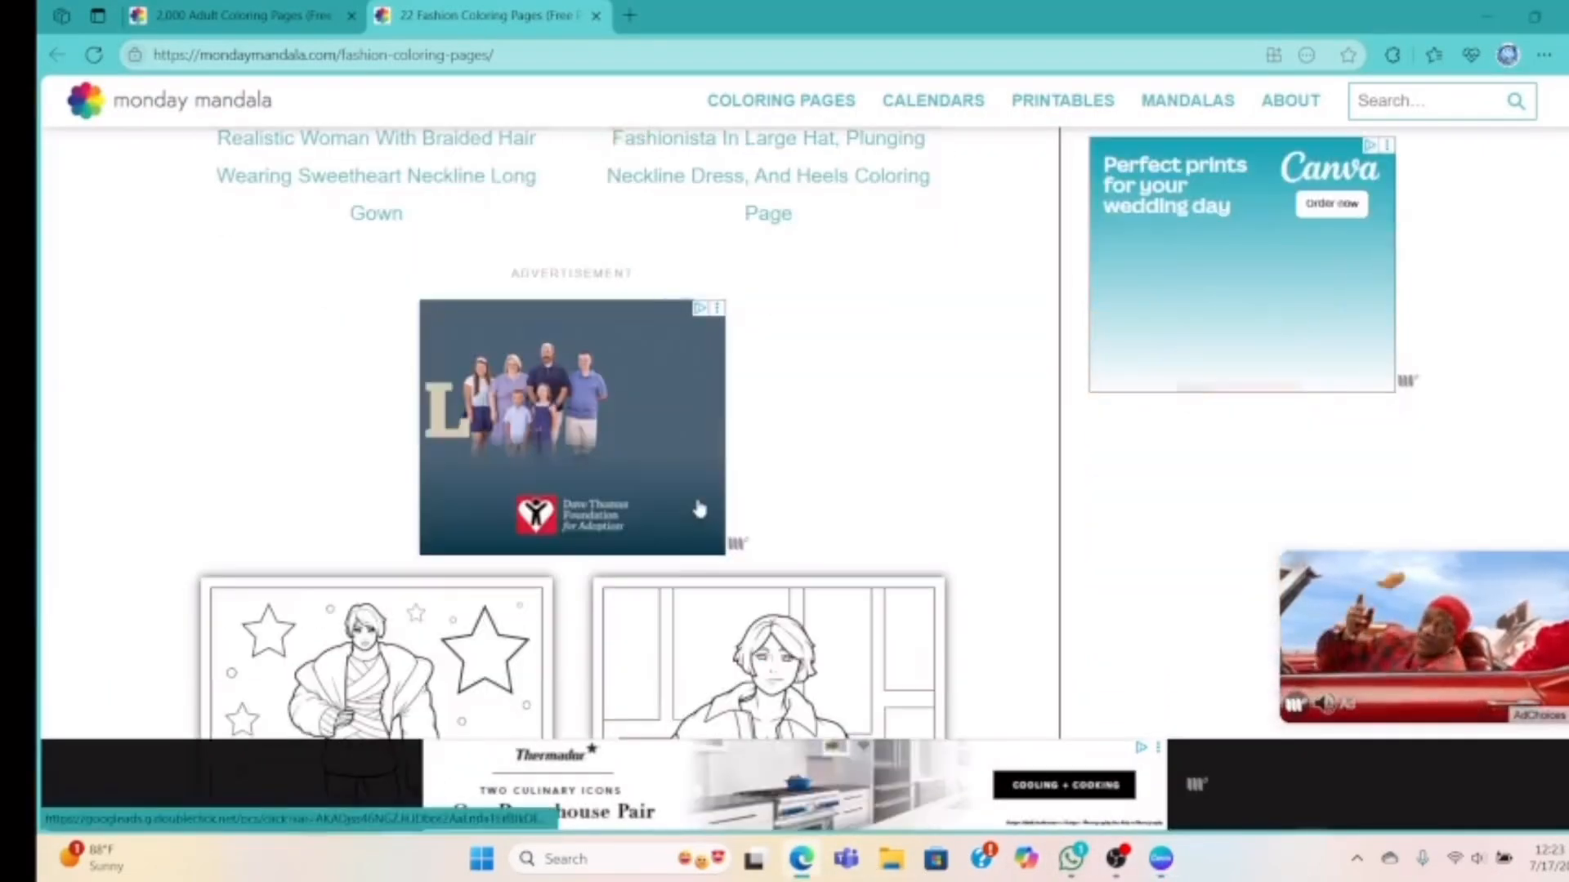
pyautogui.scroll(-5, 699, 510)
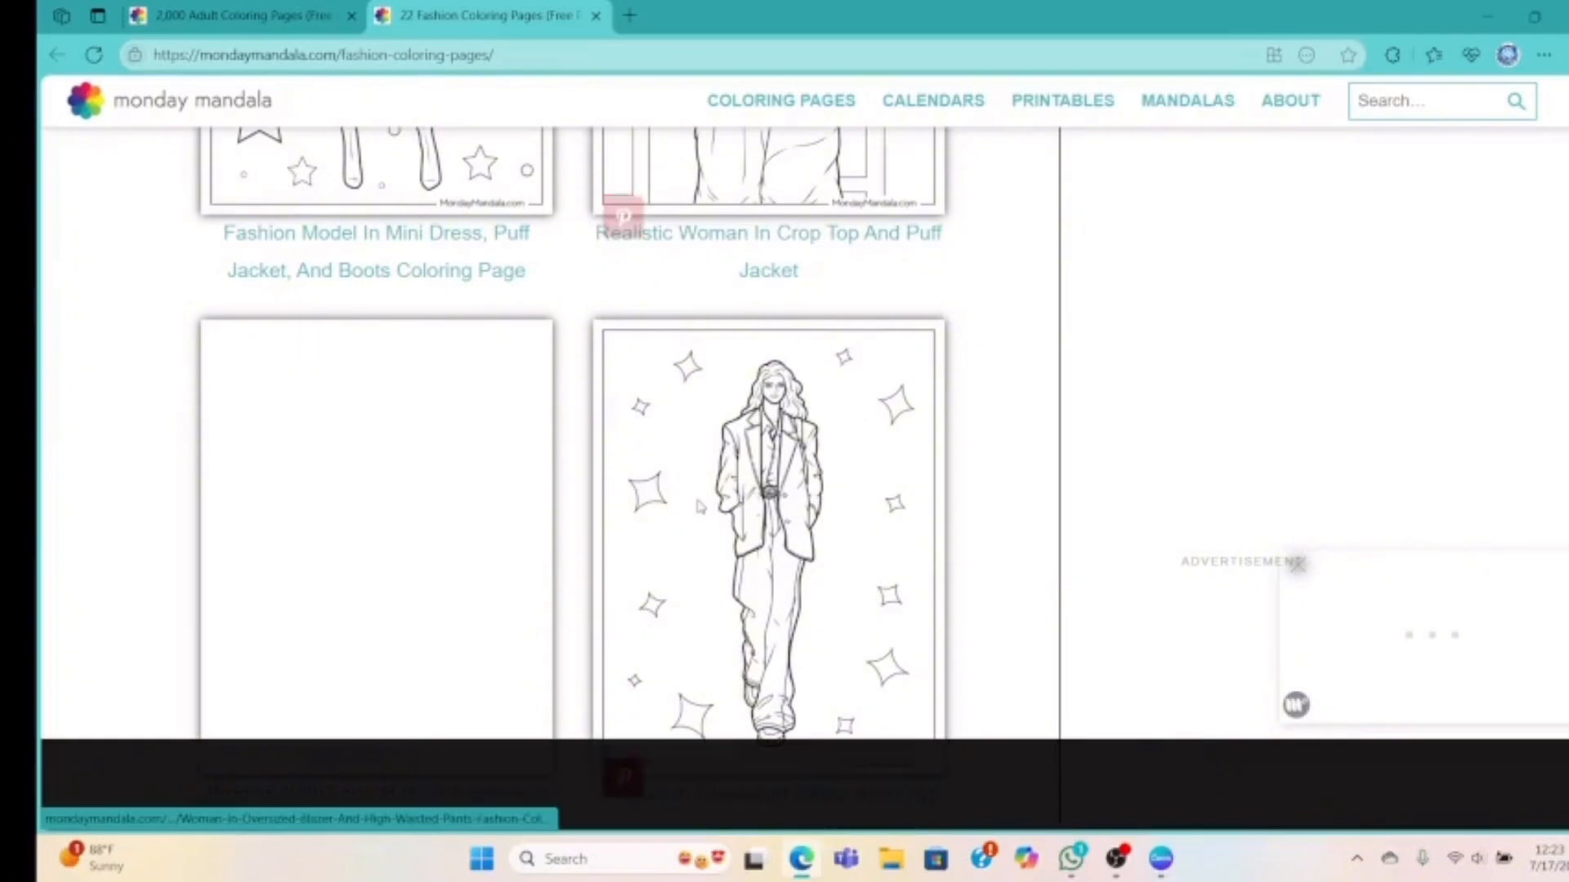
pyautogui.scroll(-7, 701, 508)
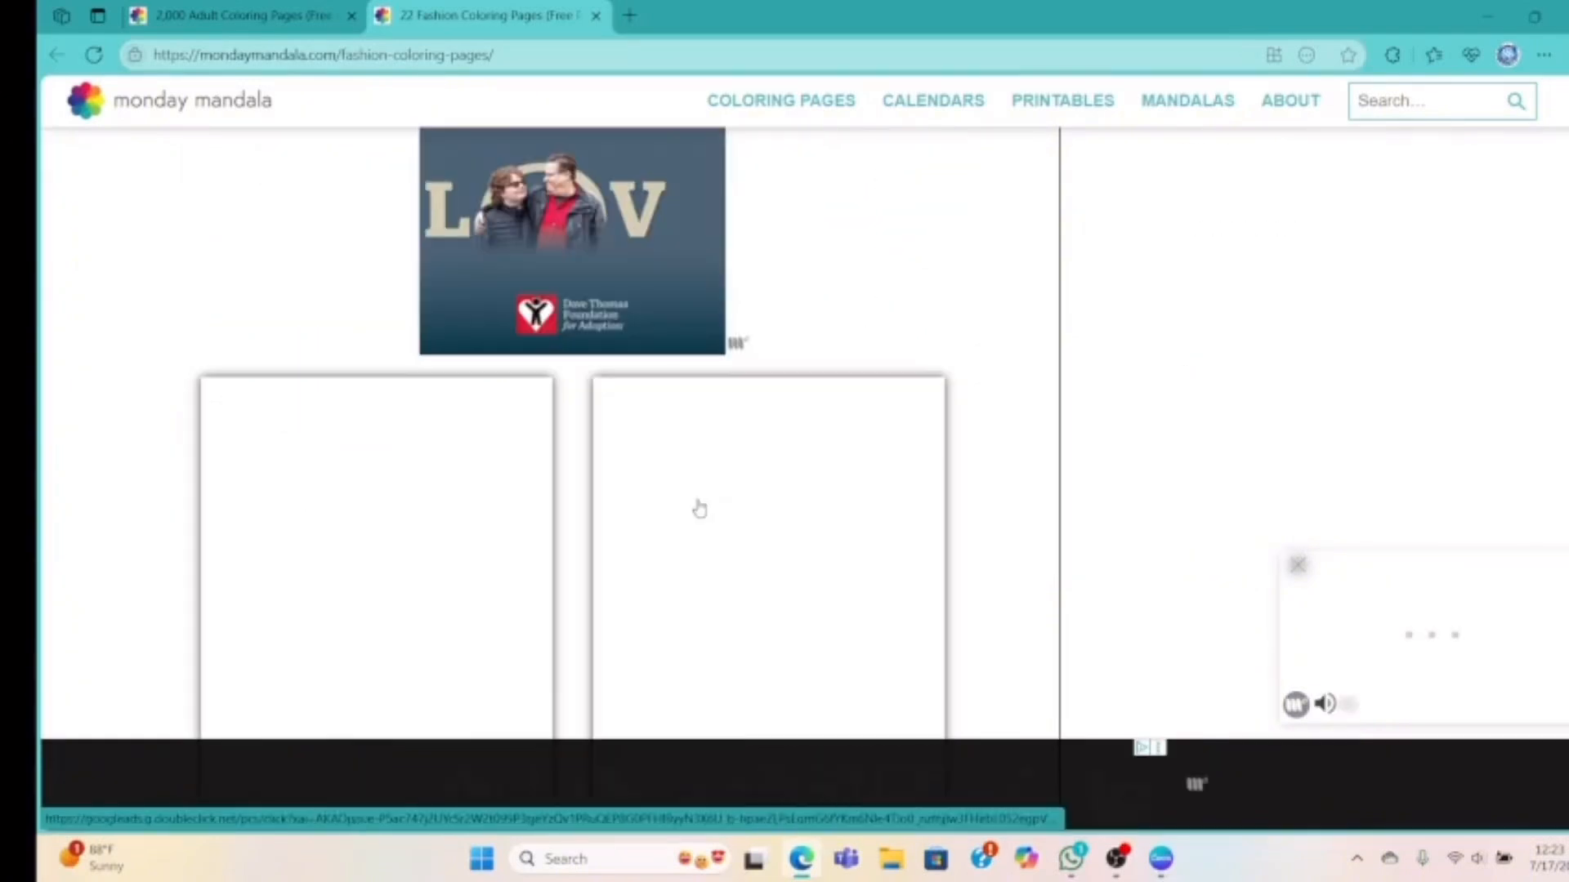
pyautogui.scroll(-2, 700, 509)
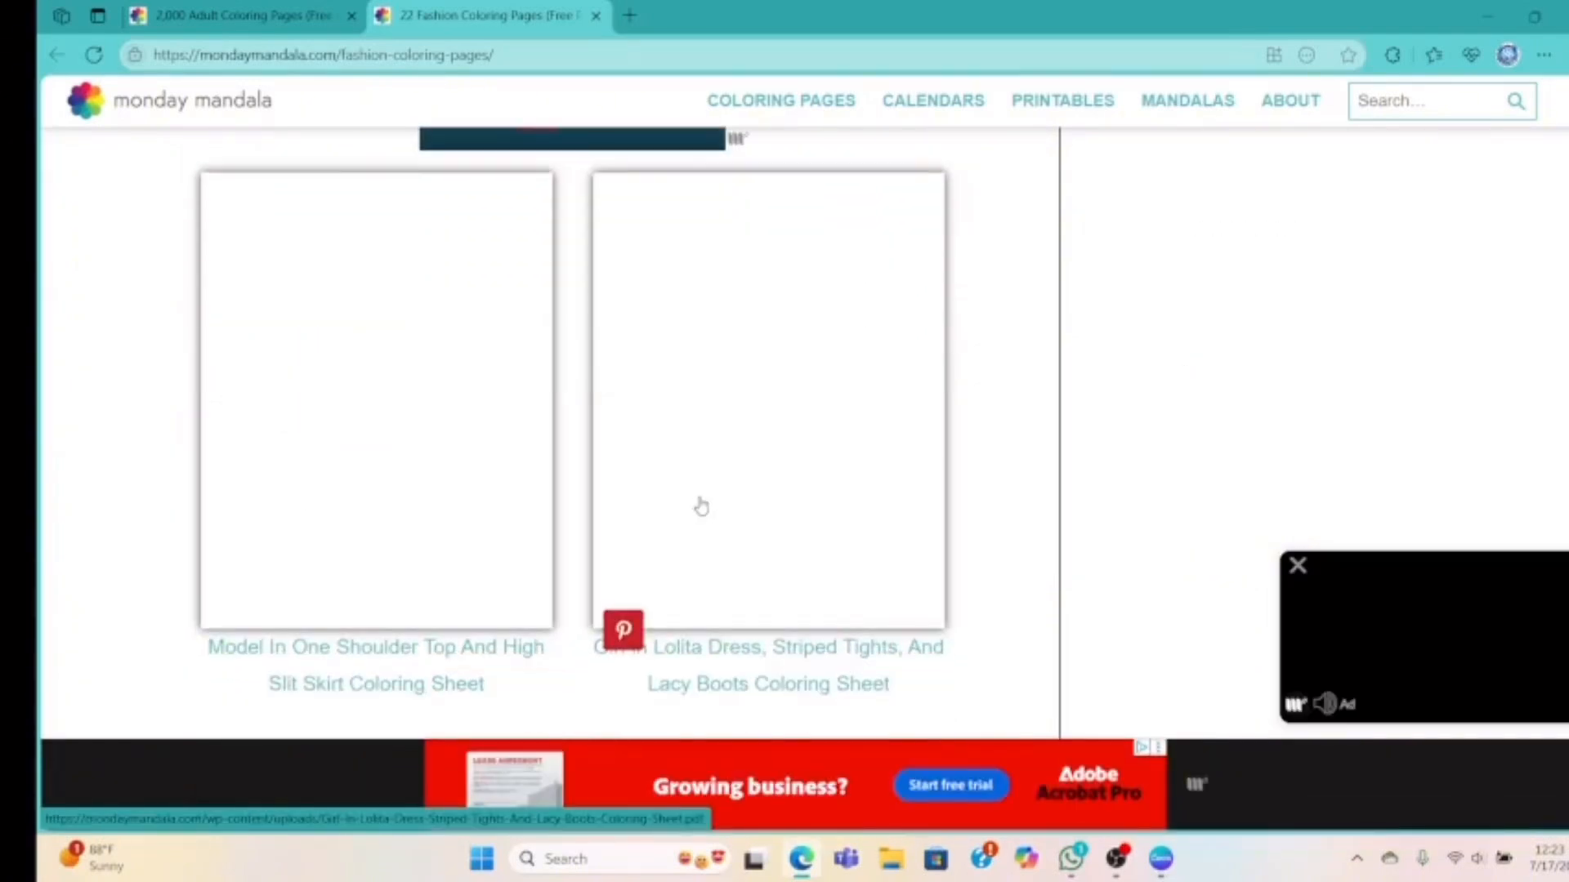
pyautogui.scroll(10, 700, 509)
pyautogui.scroll(1, 700, 507)
pyautogui.scroll(-2, 703, 504)
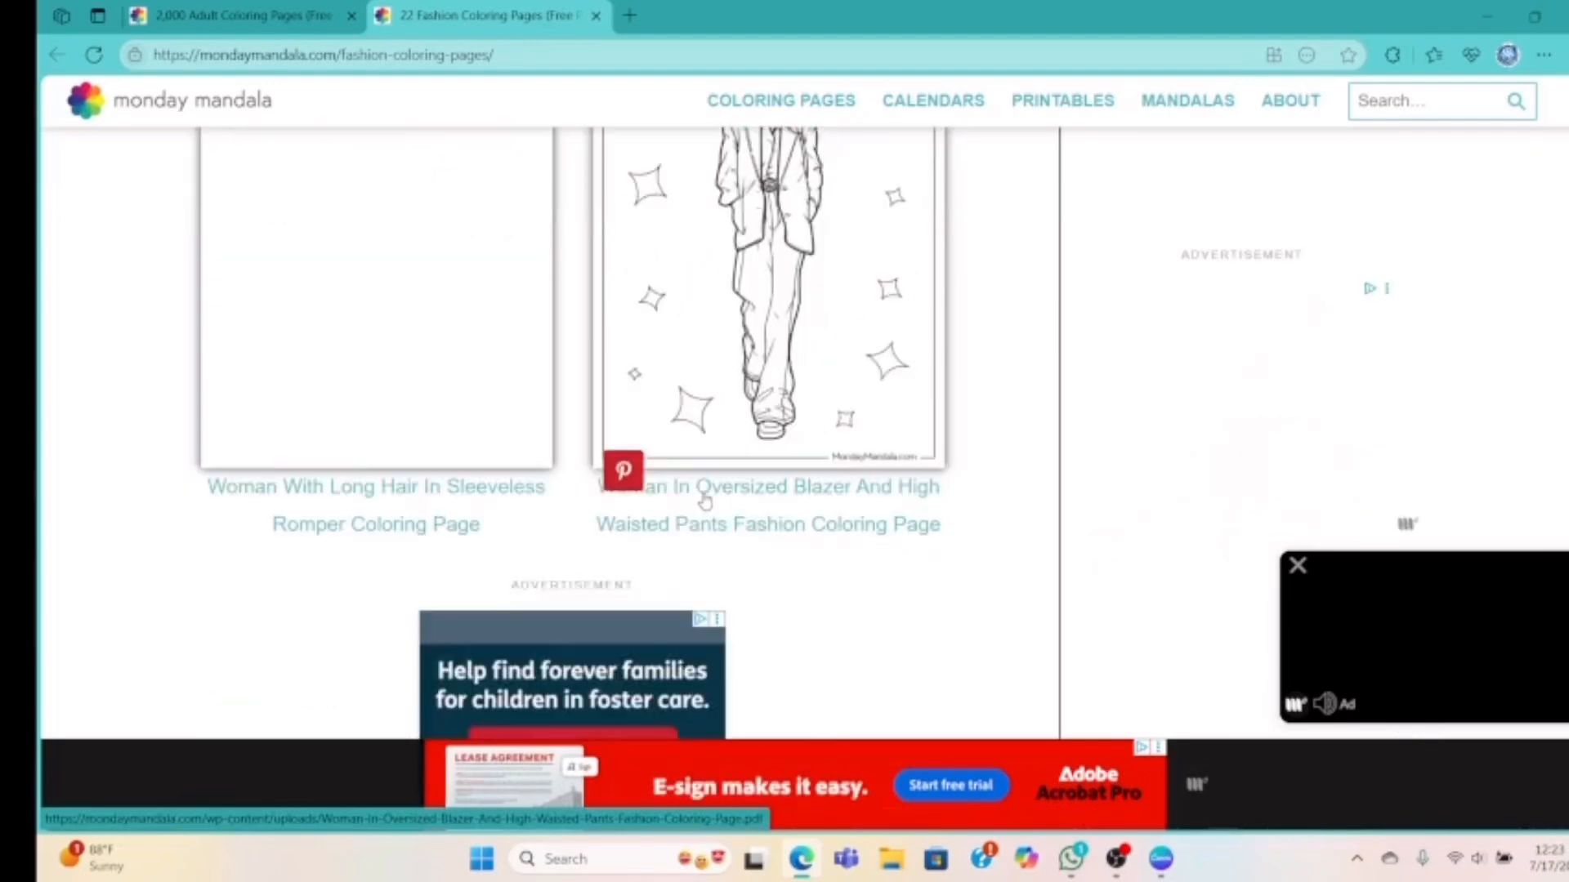
pyautogui.scroll(2, 704, 501)
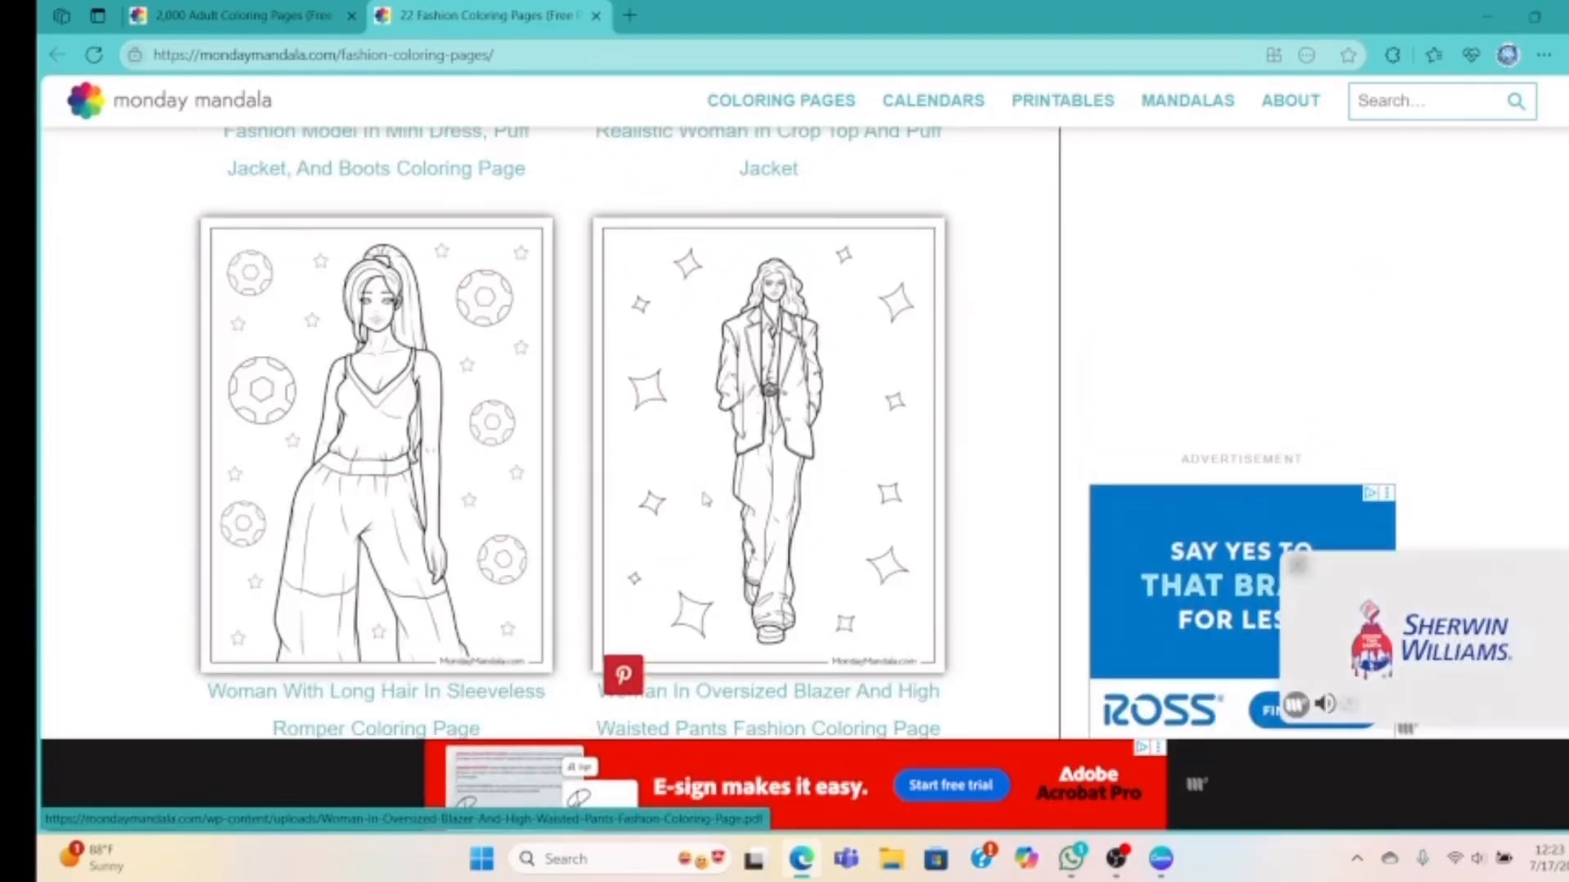
pyautogui.scroll(-3, 705, 499)
pyautogui.scroll(-1, 704, 500)
pyautogui.scroll(1, 704, 501)
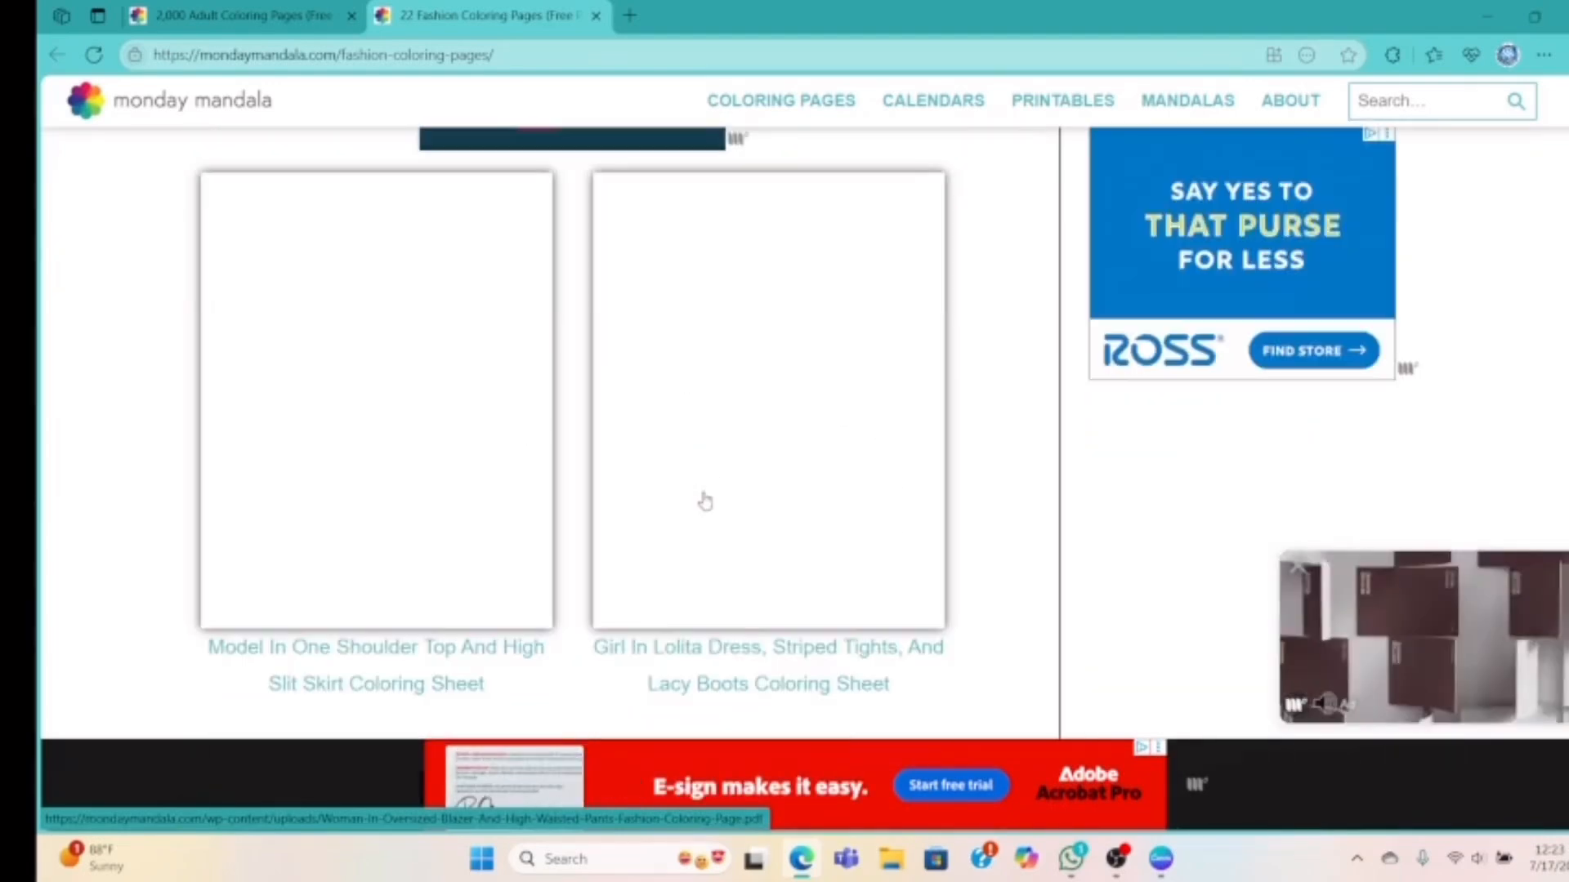
pyautogui.scroll(5, 705, 500)
pyautogui.scroll(-4, 707, 499)
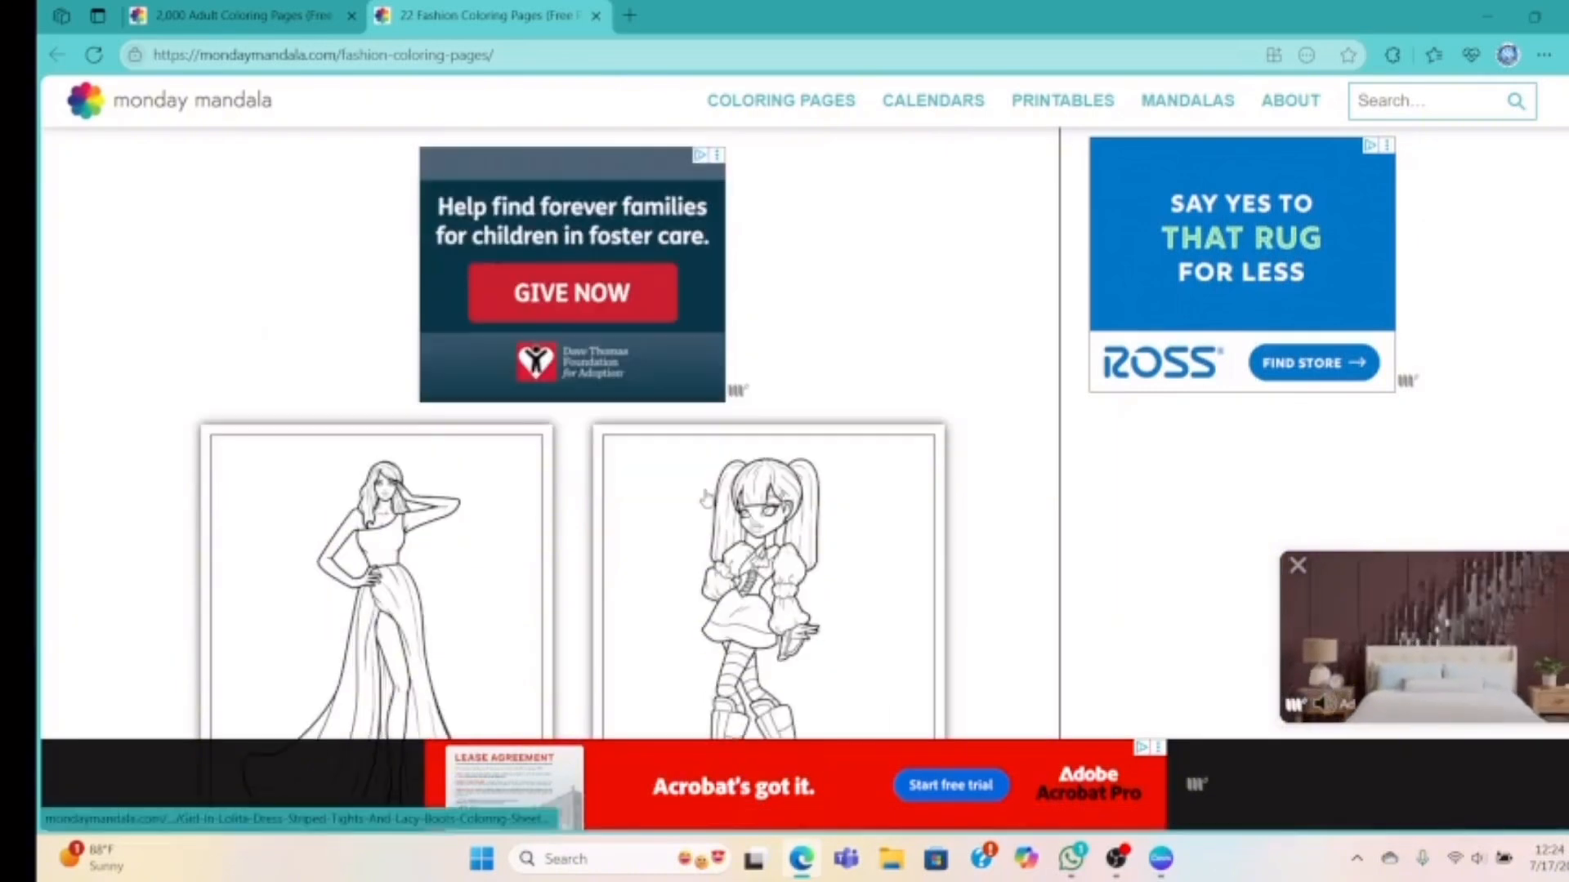
pyautogui.scroll(-3, 707, 499)
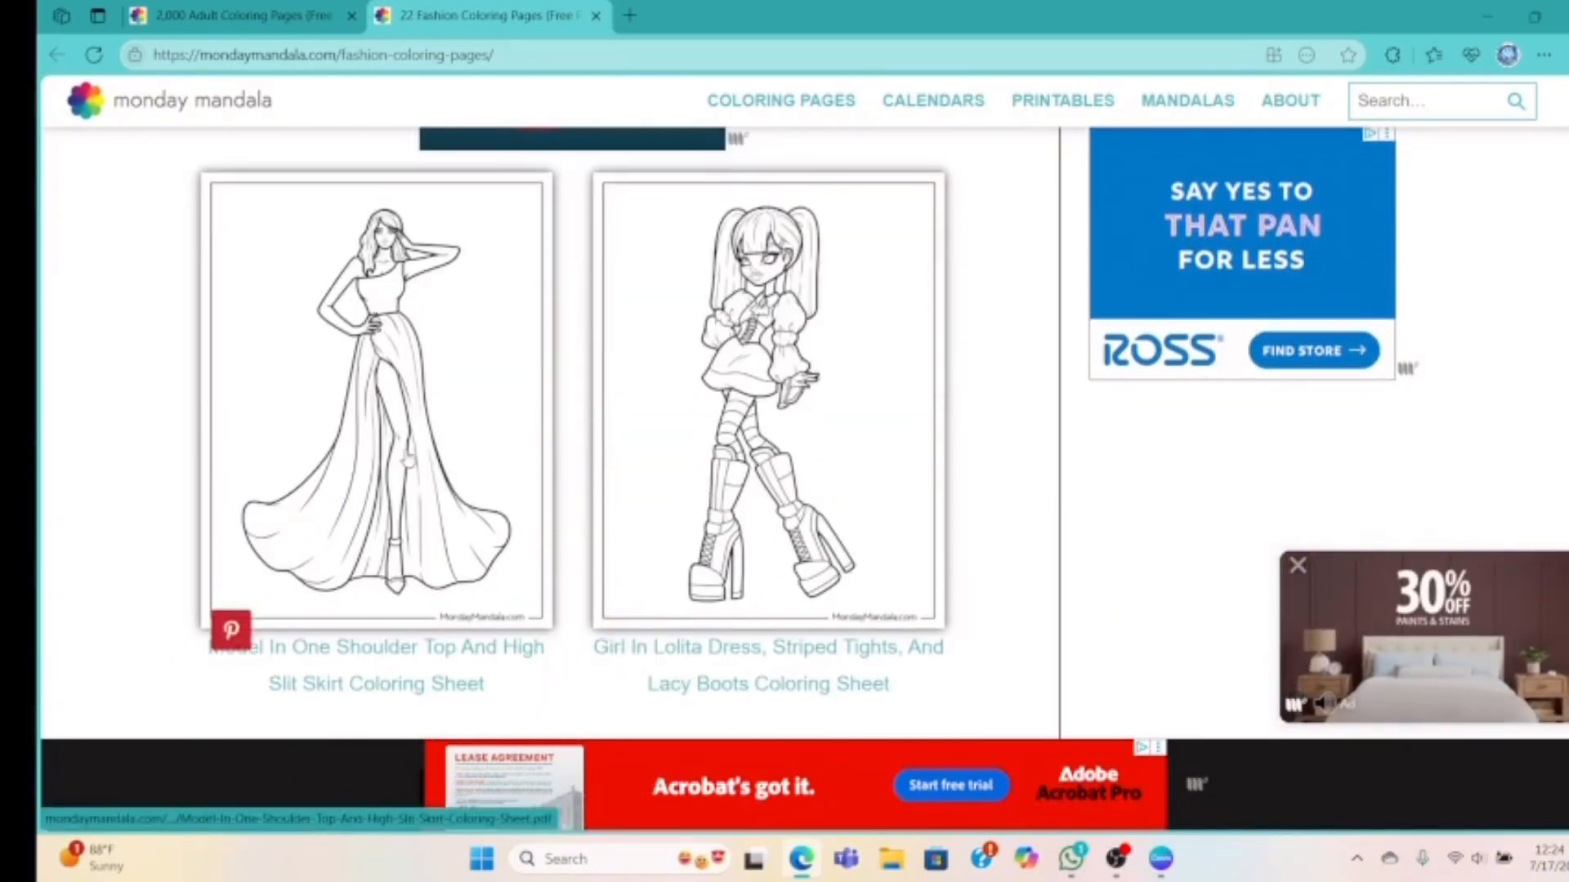
pyautogui.rightClick(408, 458)
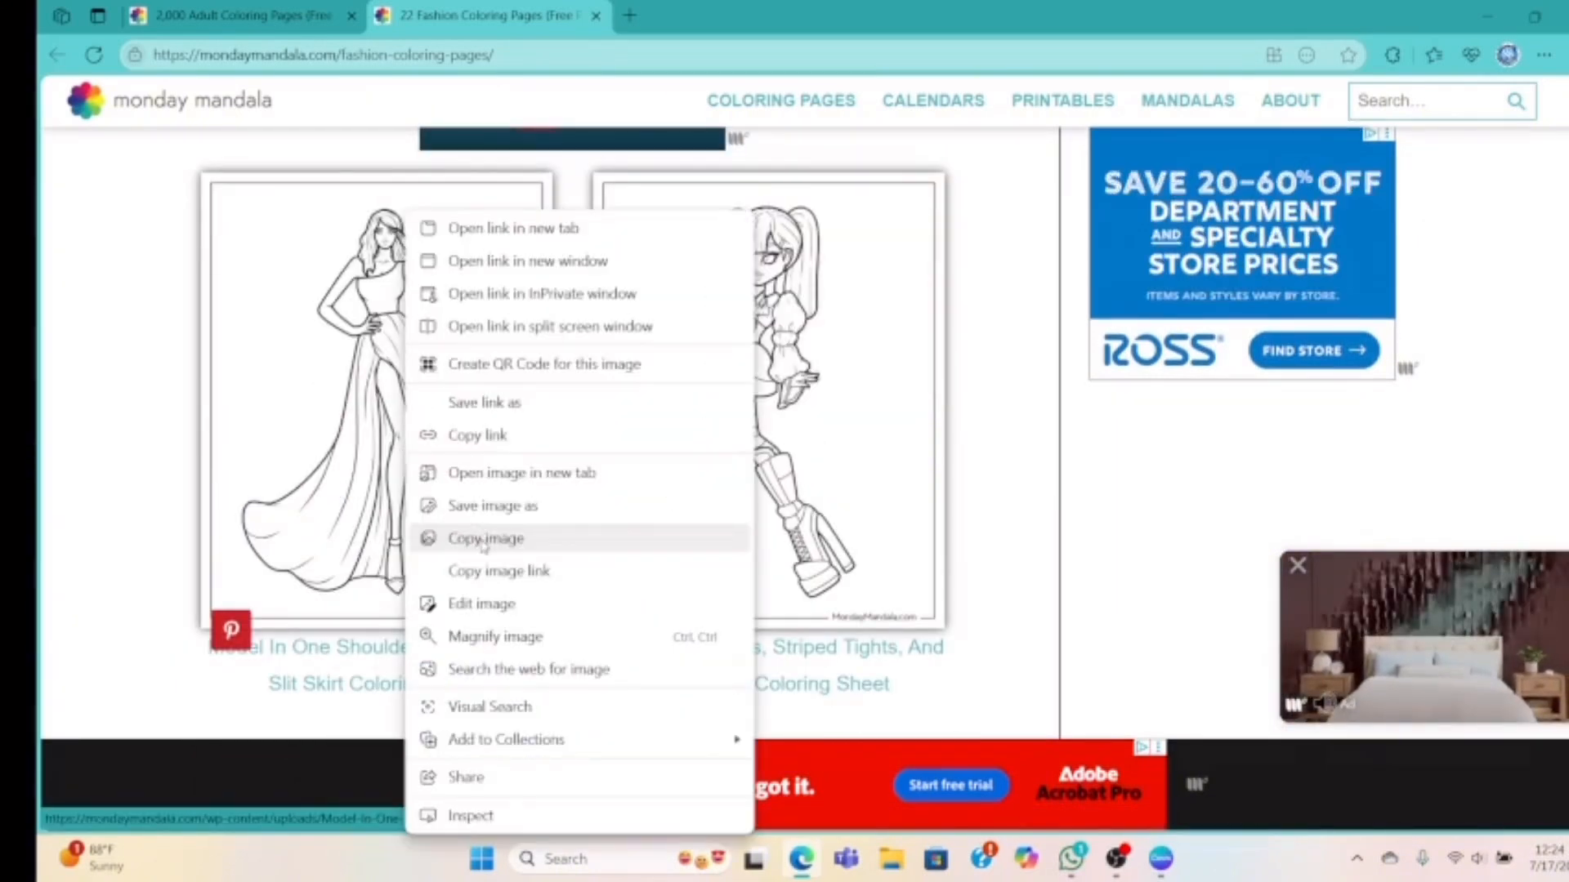
pyautogui.click(485, 546)
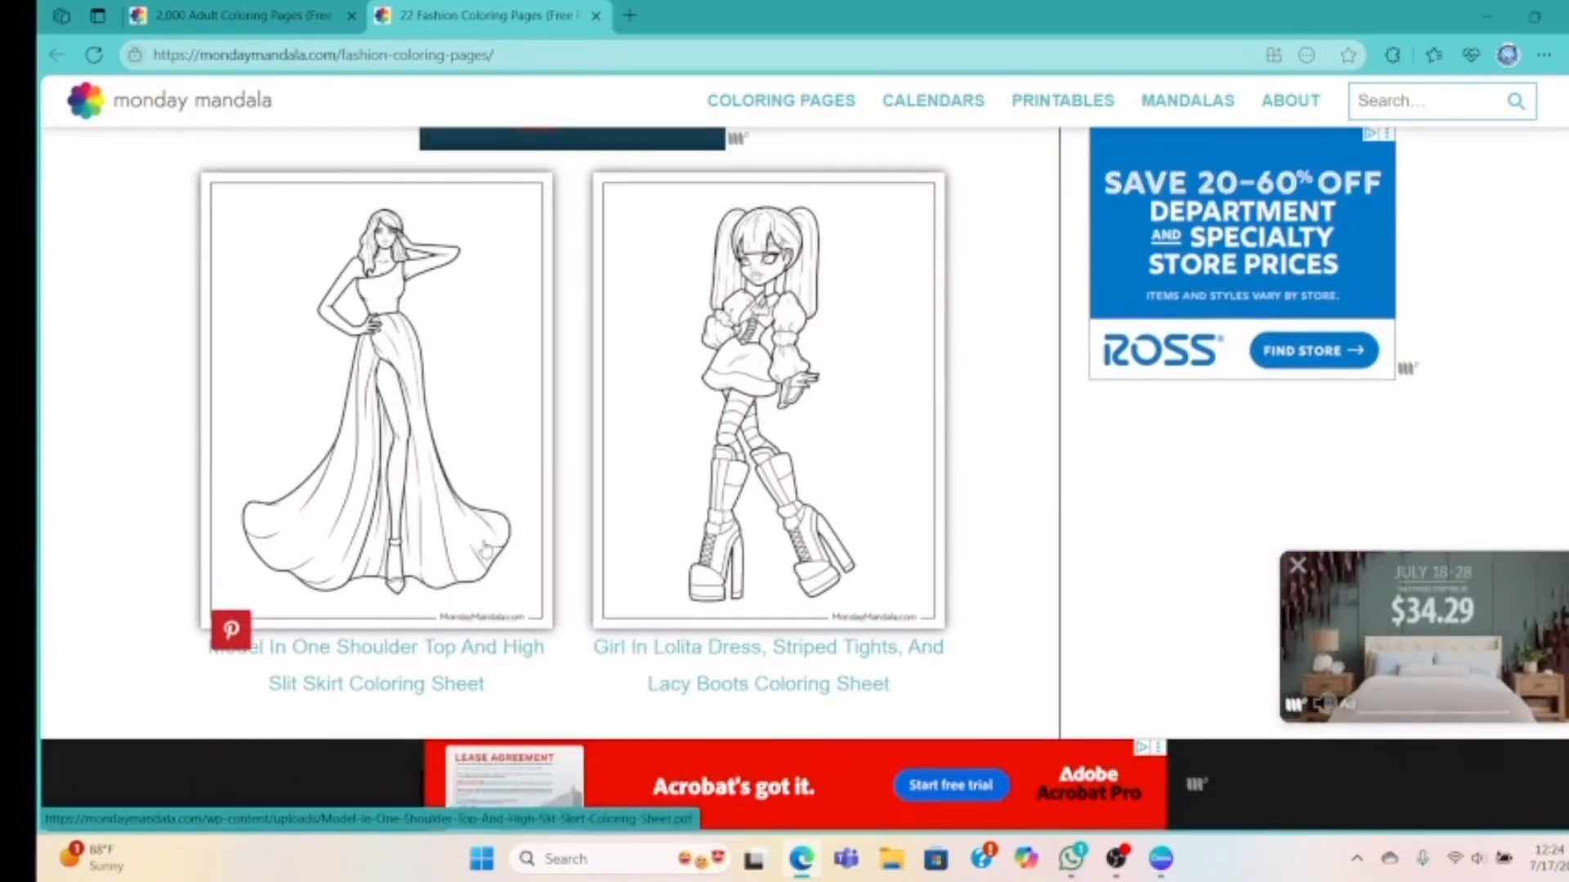
pyautogui.click(1160, 861)
# Paste the one-shoulder model drawing and size it to fill page 2's left half
pyautogui.rightClick(803, 459)
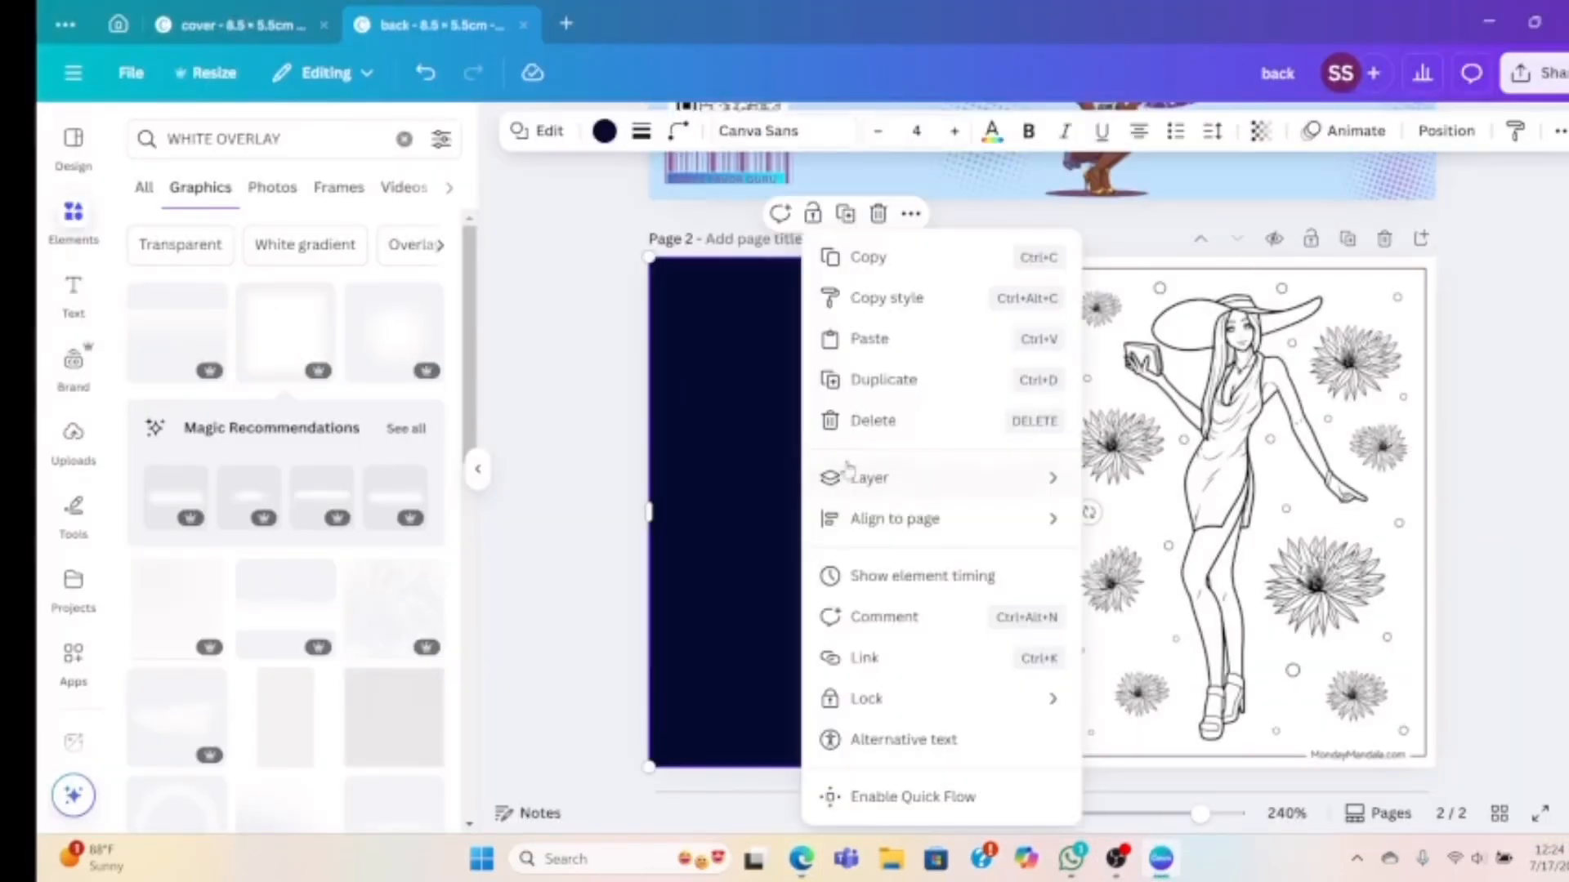
pyautogui.click(873, 337)
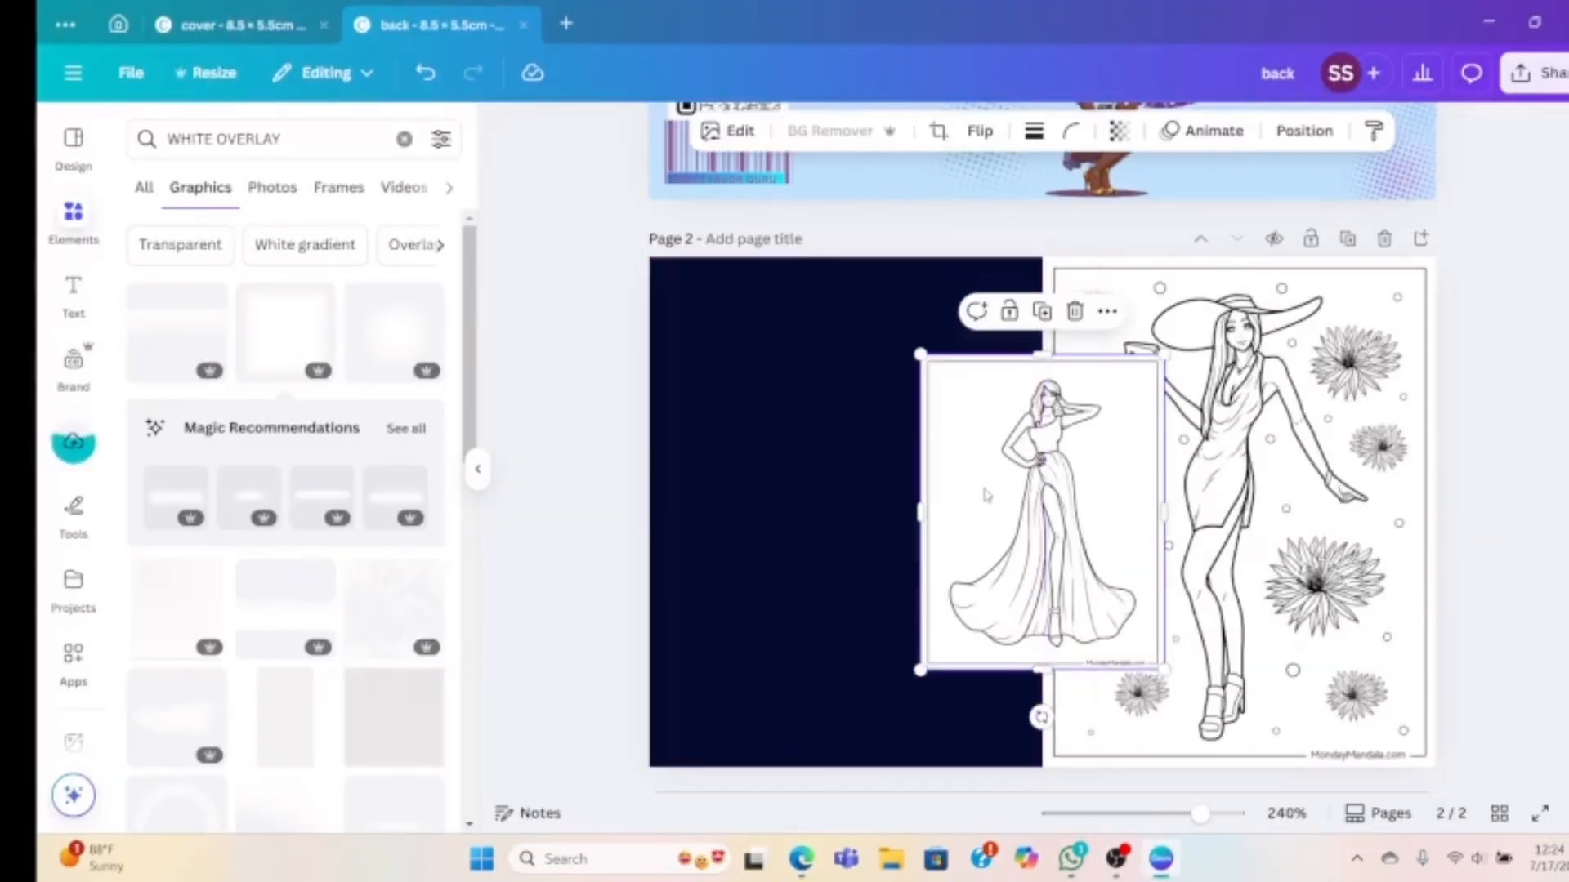
pyautogui.moveTo(997, 509); pyautogui.dragTo(724, 412)
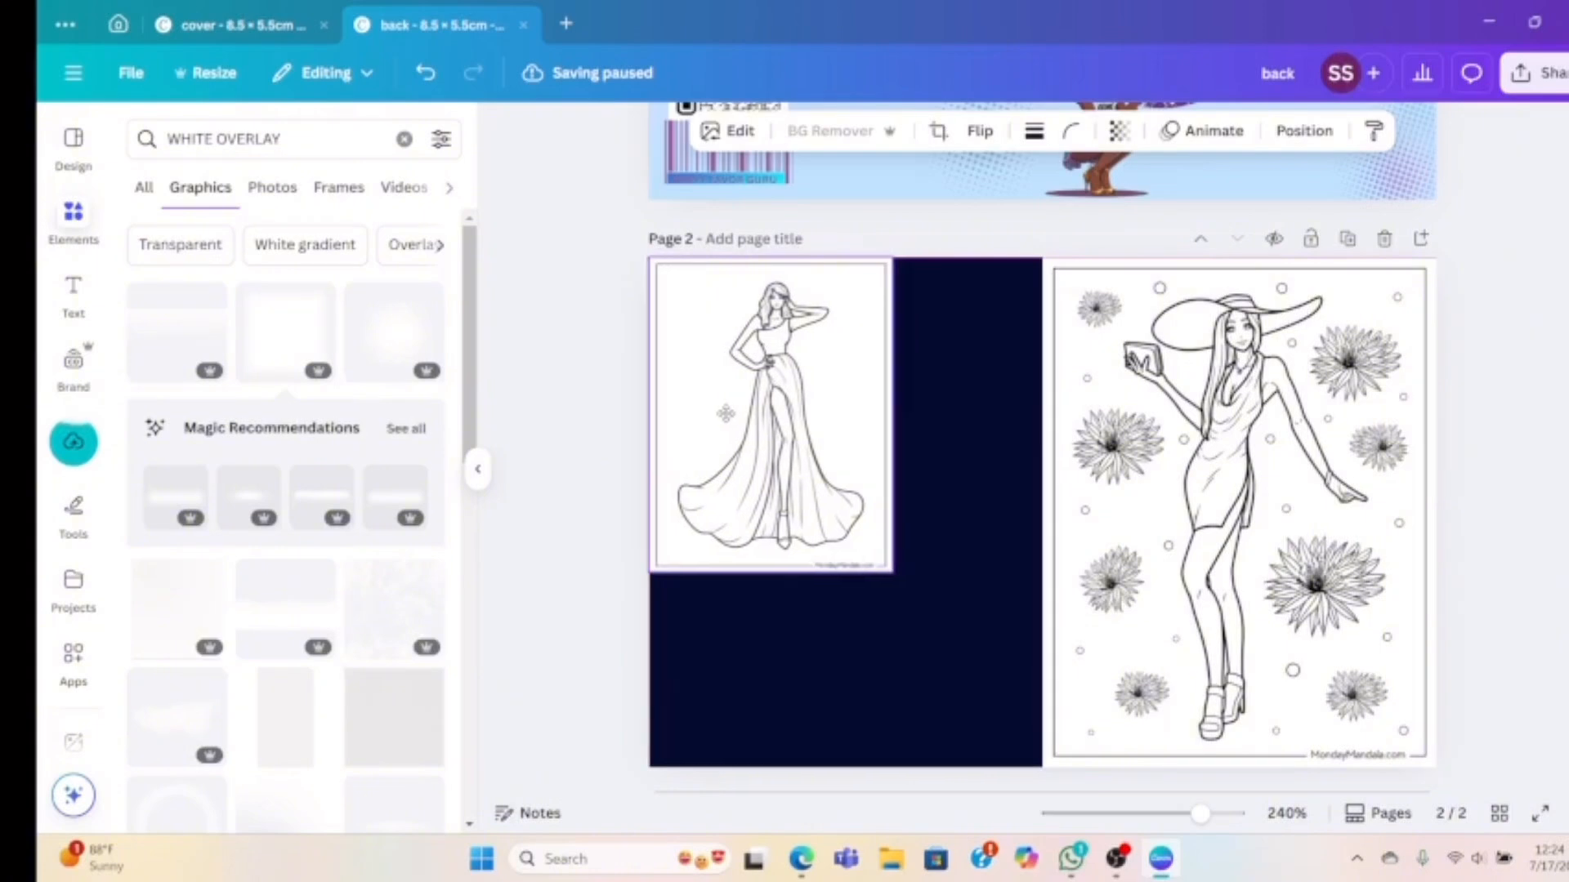
pyautogui.moveTo(892, 584); pyautogui.dragTo(1028, 769)
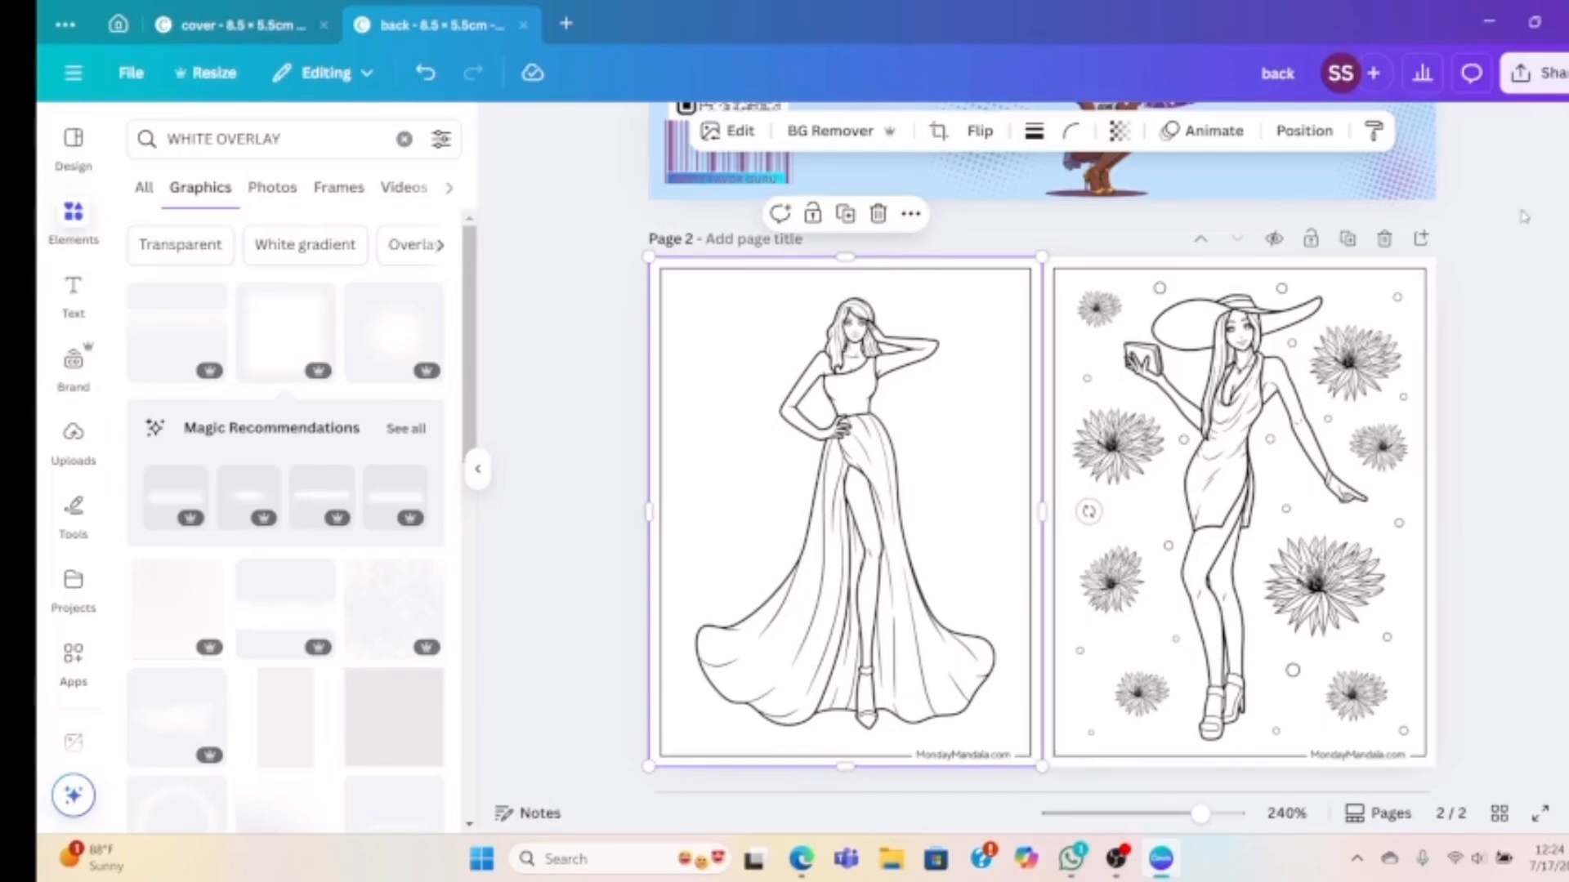
# Delete the dark navy rectangle layer from page 2
pyautogui.click(1305, 132)
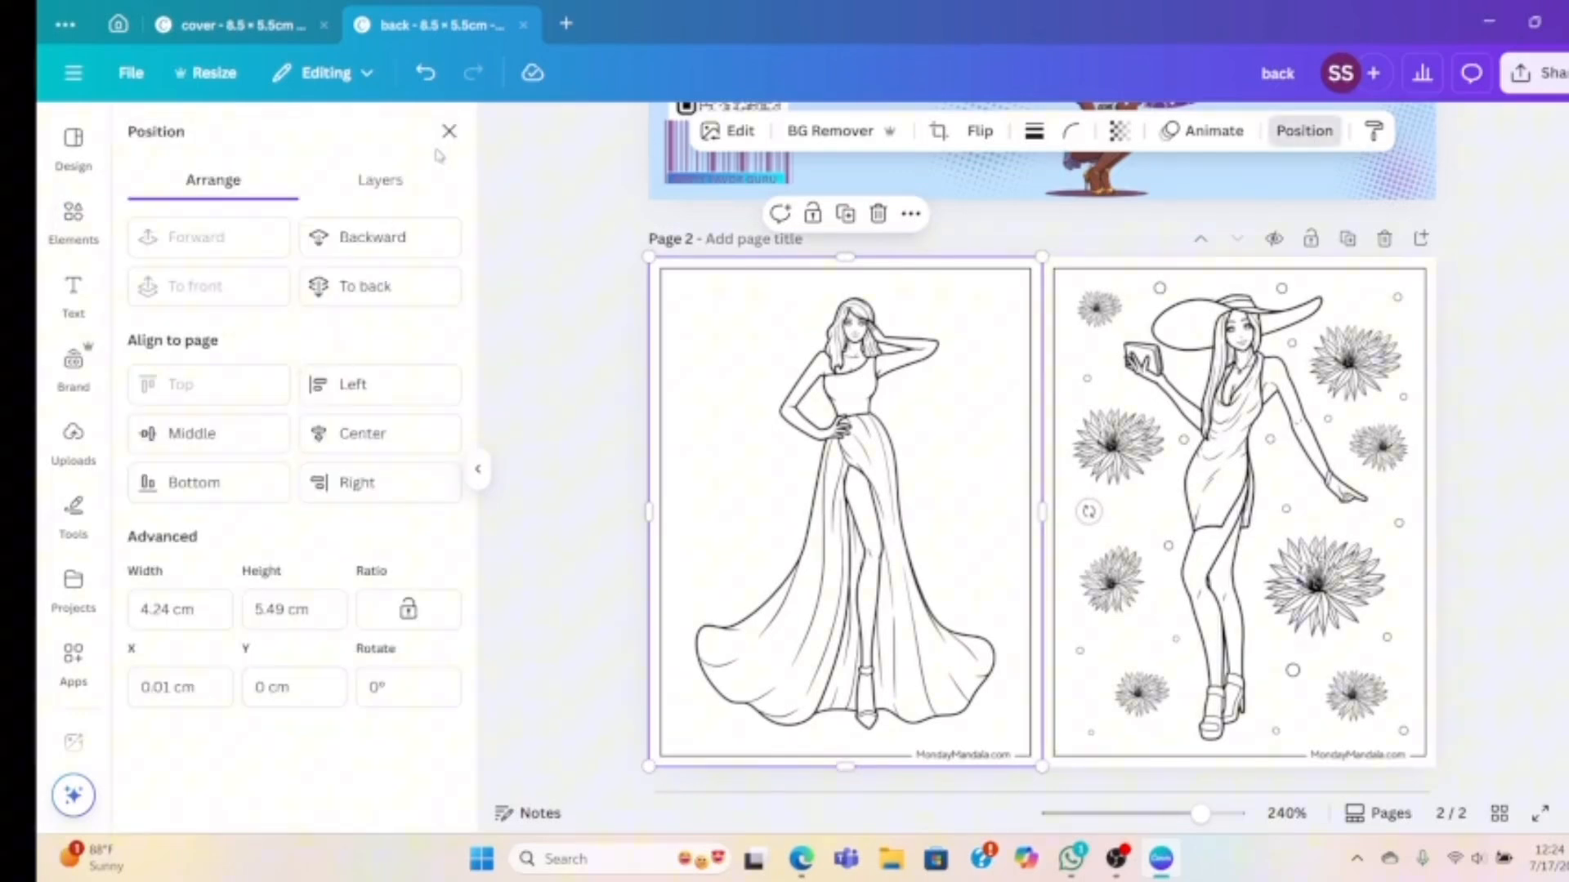
pyautogui.click(380, 181)
pyautogui.click(357, 443)
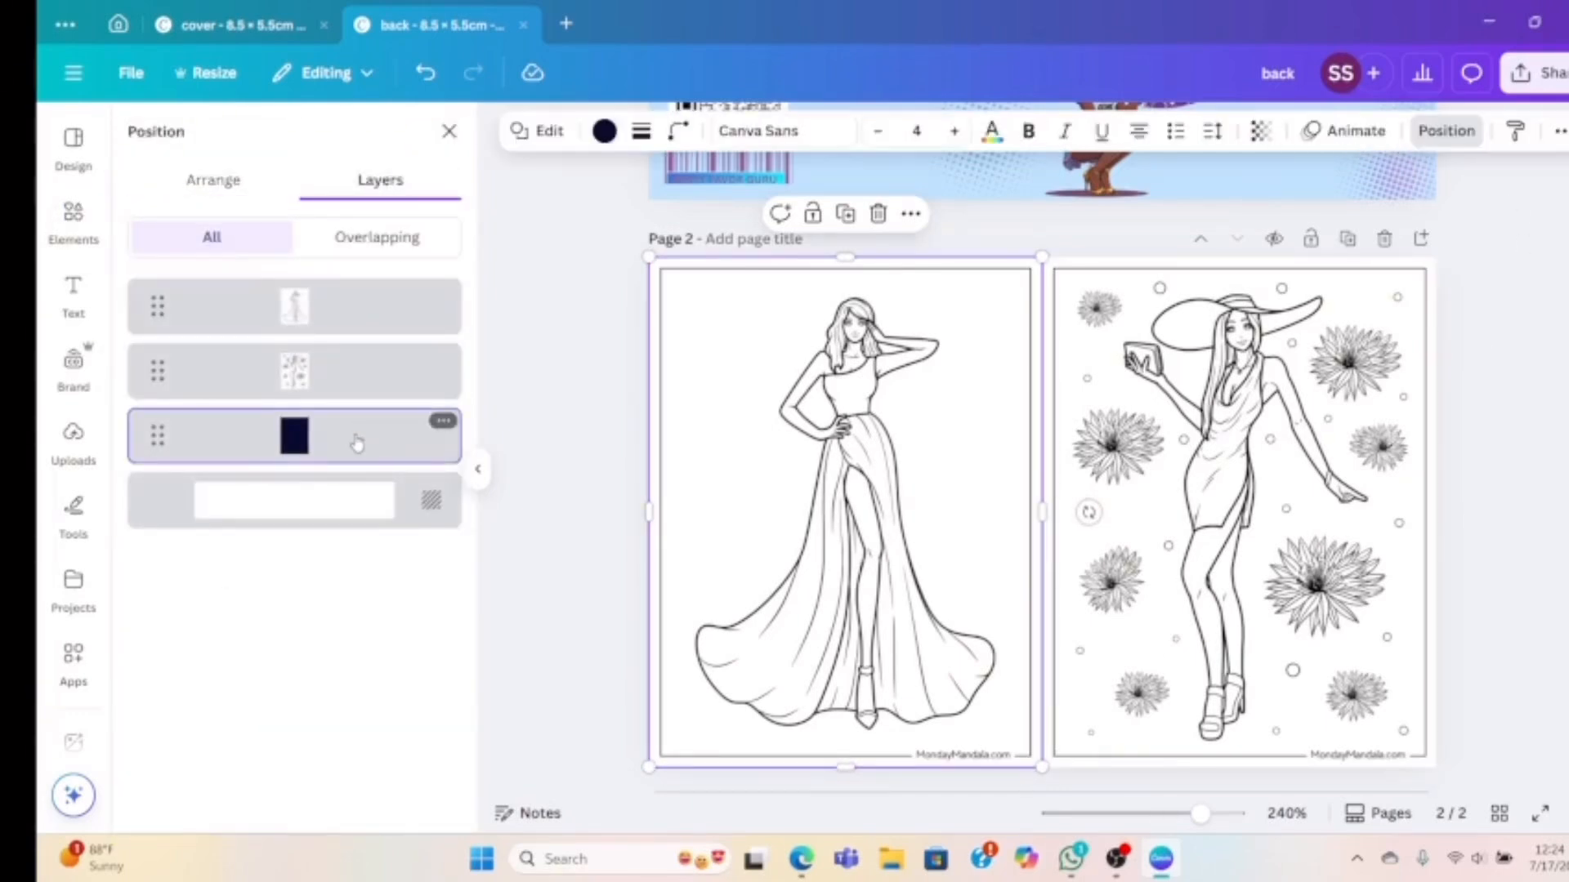
pyautogui.press('Delete')
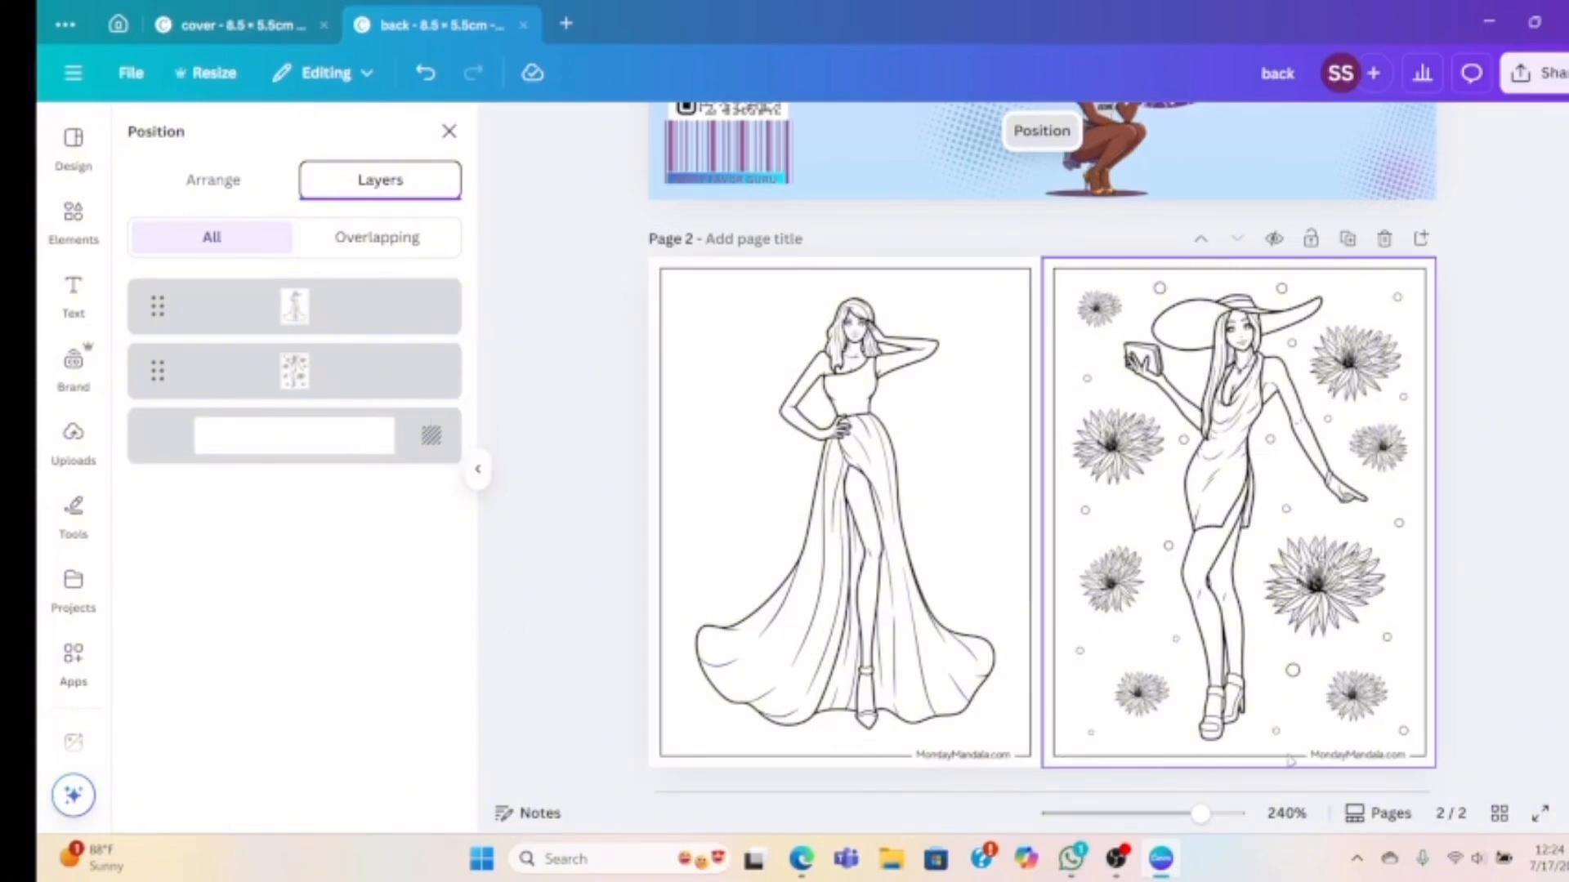
# Add a text box containing the contact e-mail address in capitals to page 2
pyautogui.scroll(-1, 1152, 584)
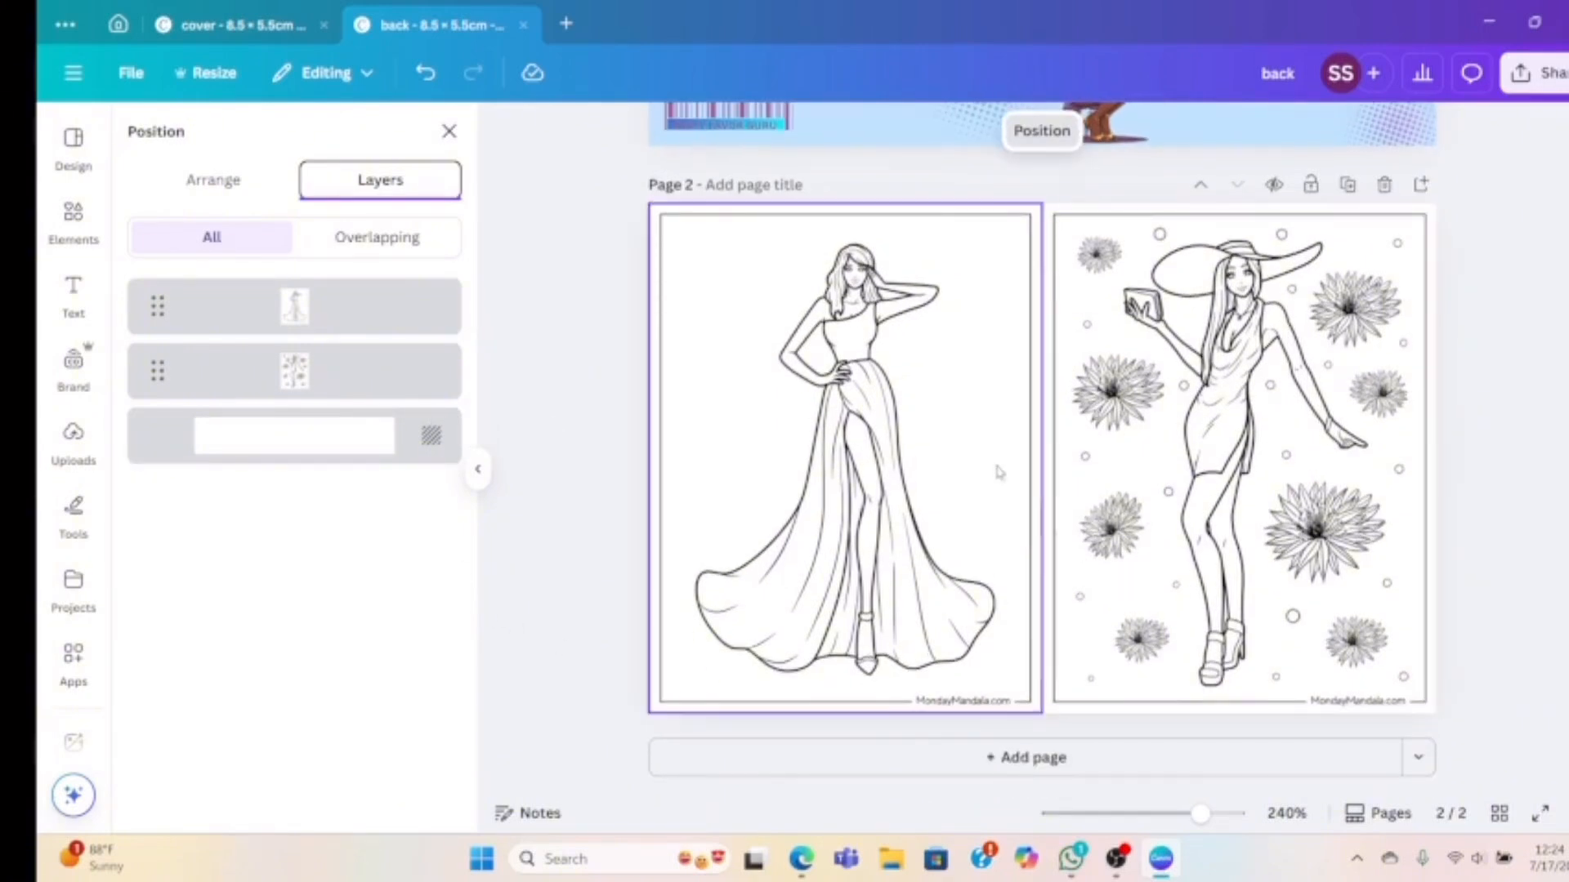
pyautogui.scroll(2, 972, 422)
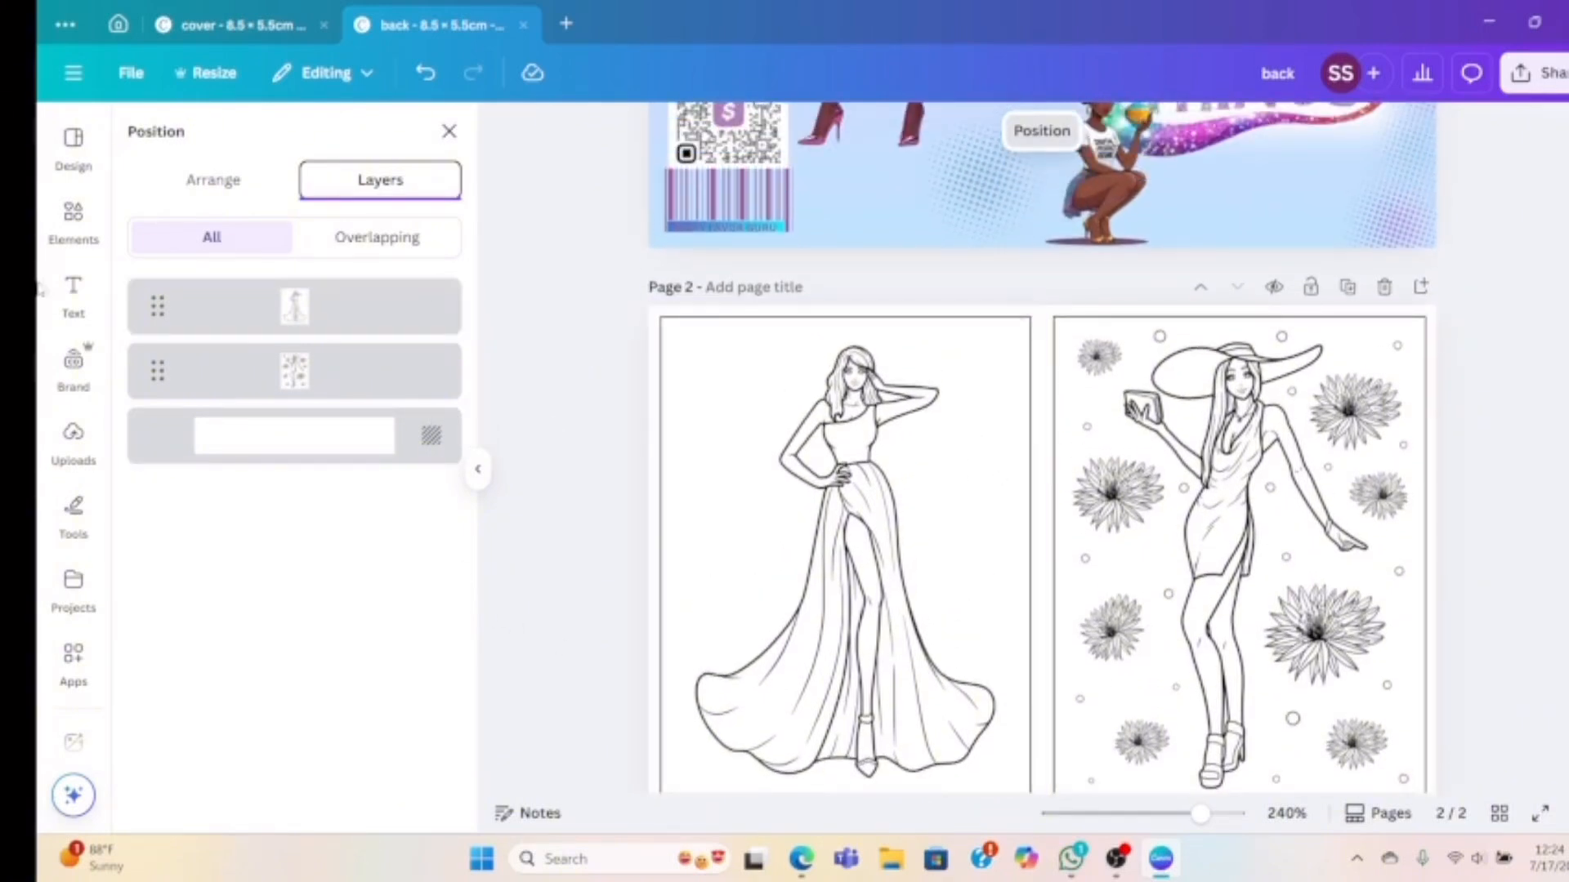
pyautogui.click(72, 310)
pyautogui.click(222, 204)
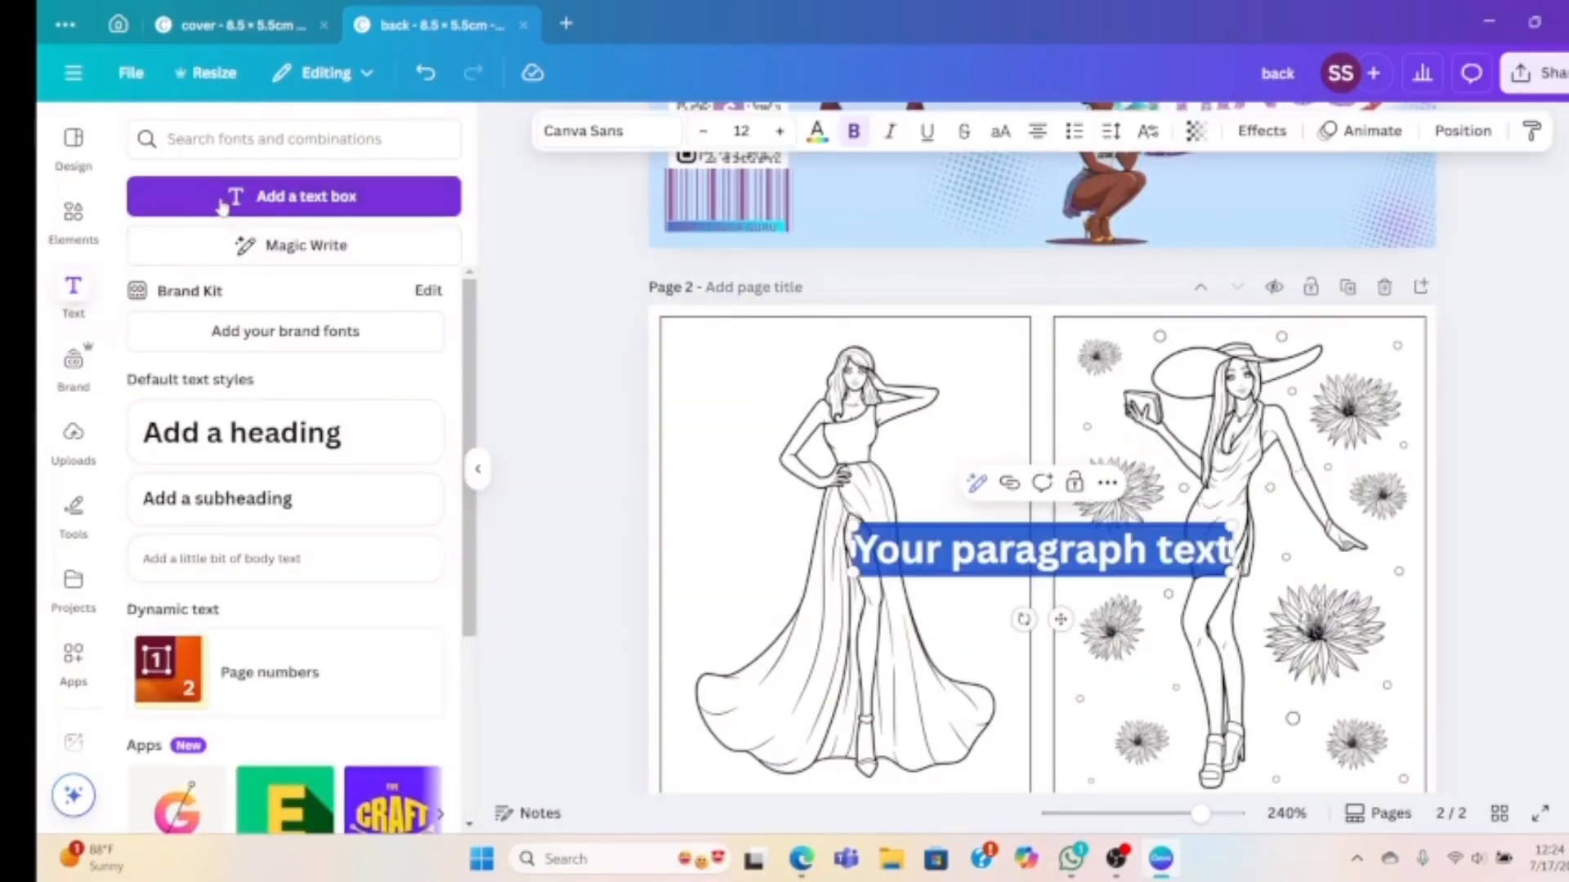
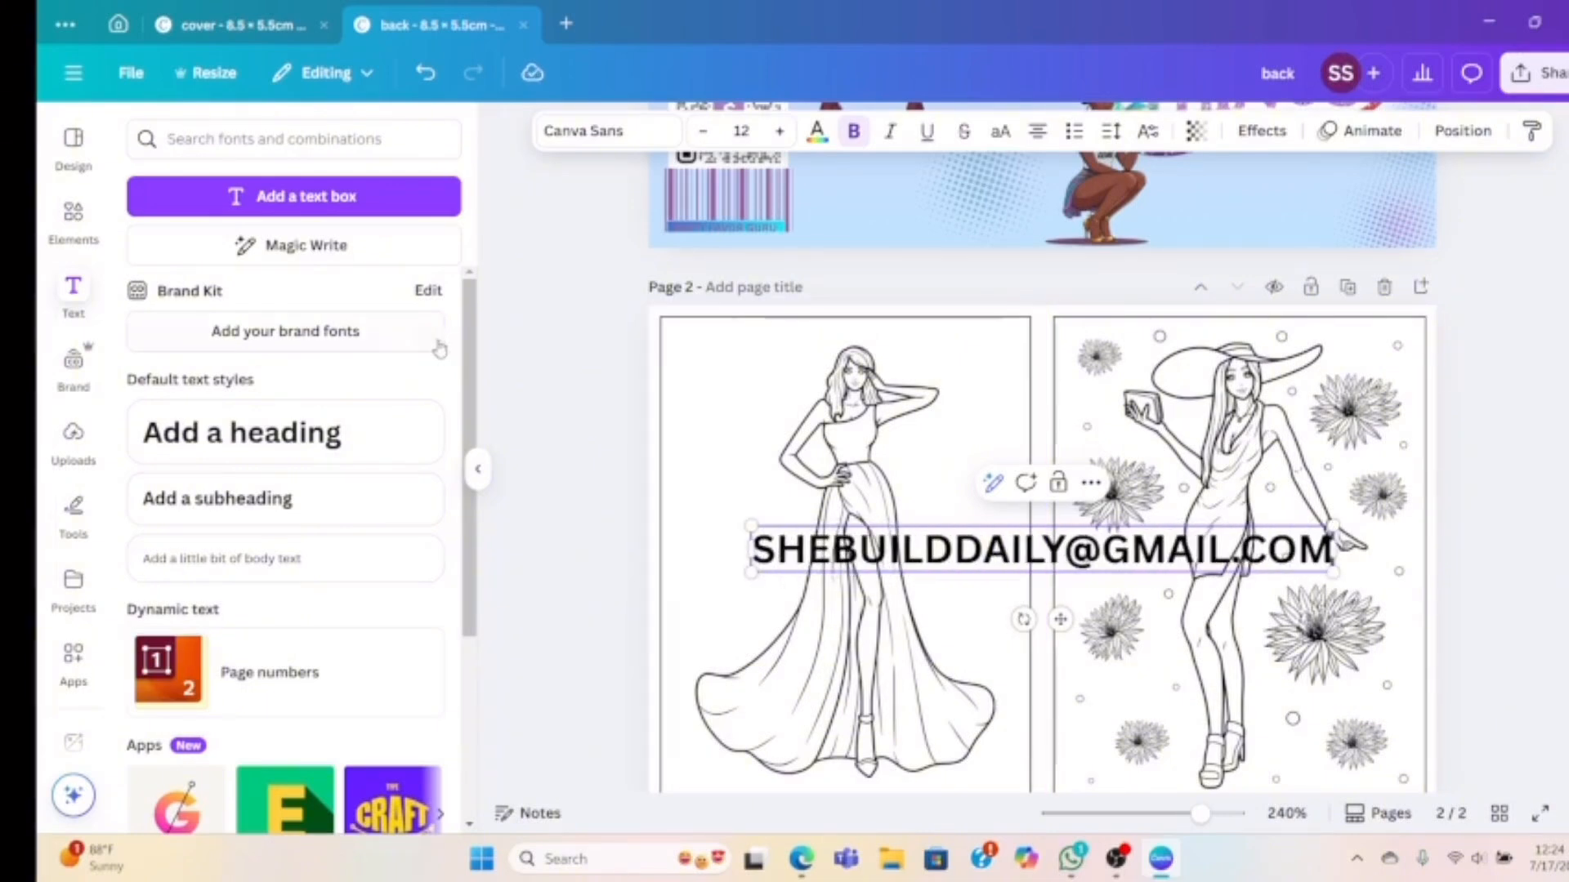
# Clear the WHITE OVERLAY element search, then add and remove a square shape
pyautogui.click(73, 213)
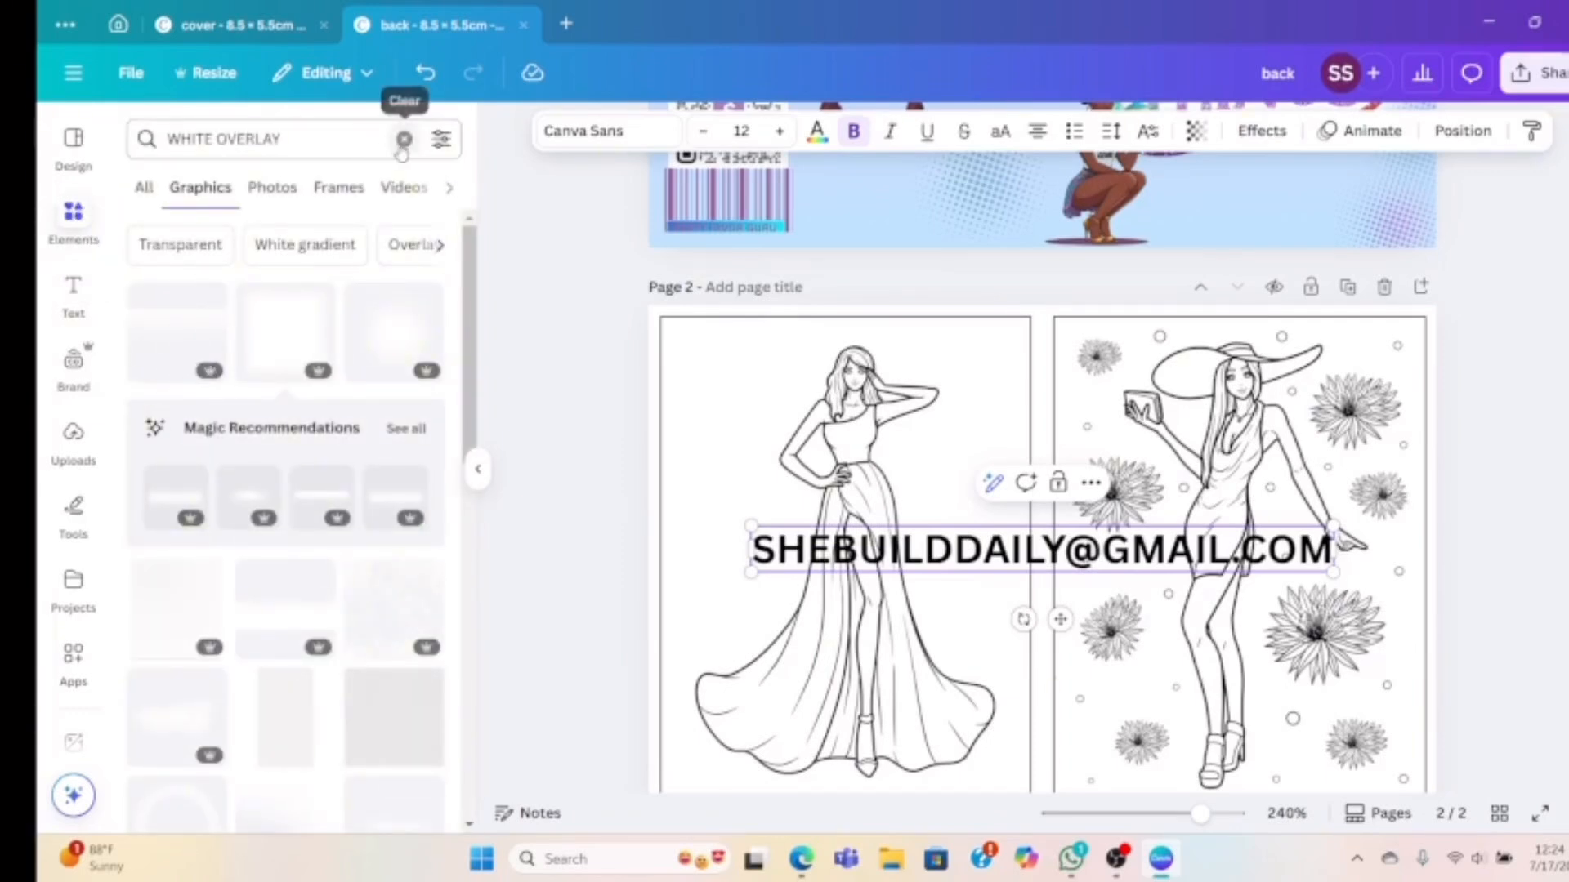
pyautogui.click(404, 139)
pyautogui.click(173, 446)
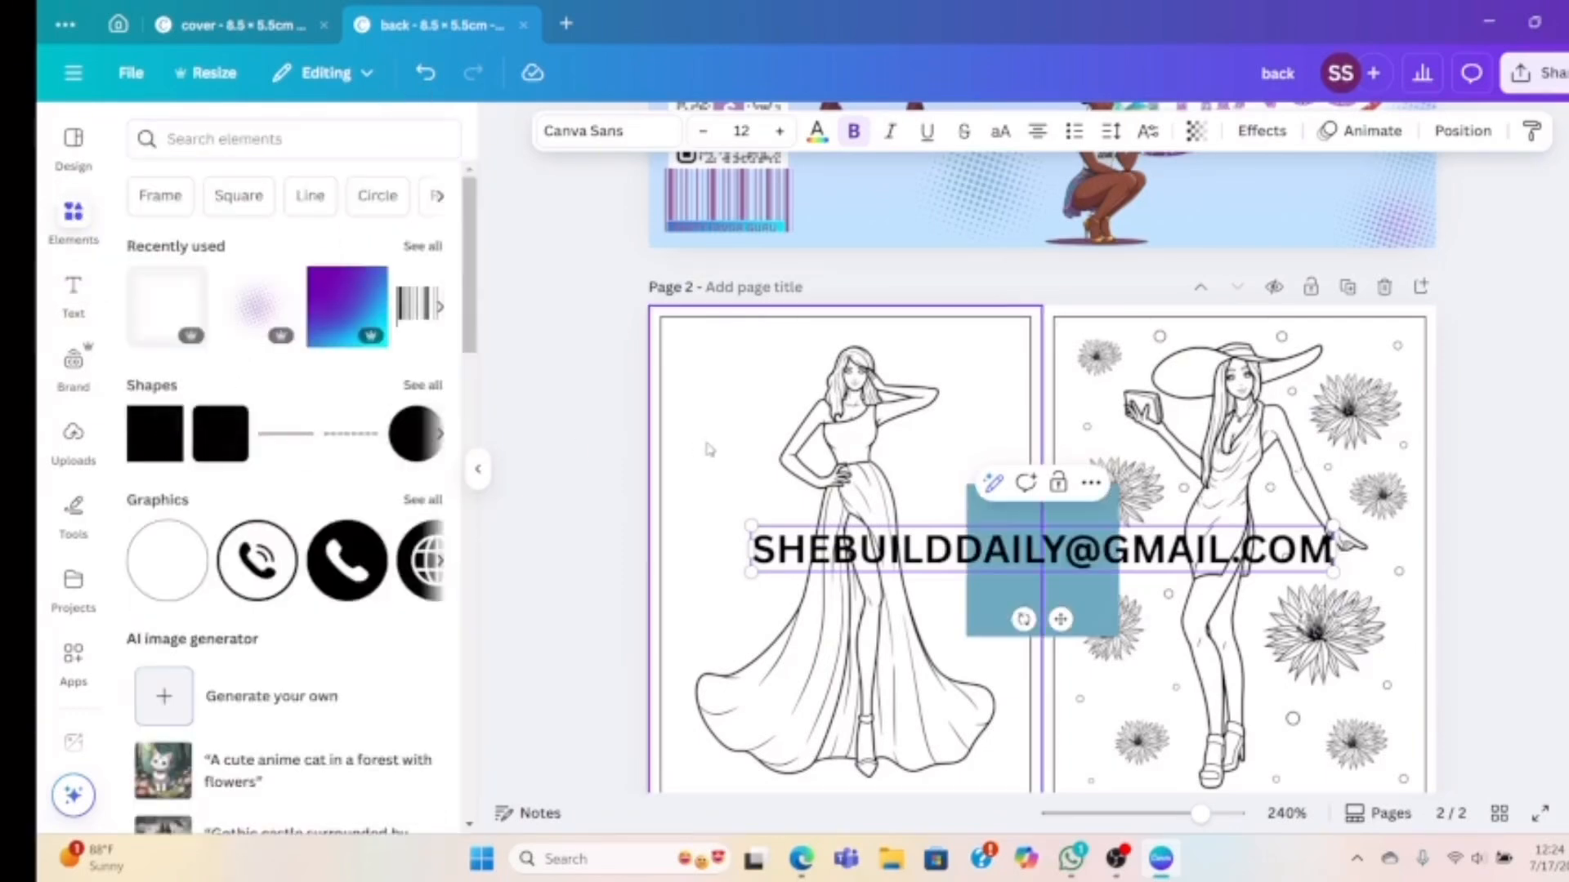
pyautogui.click(1102, 523)
pyautogui.press('Delete')
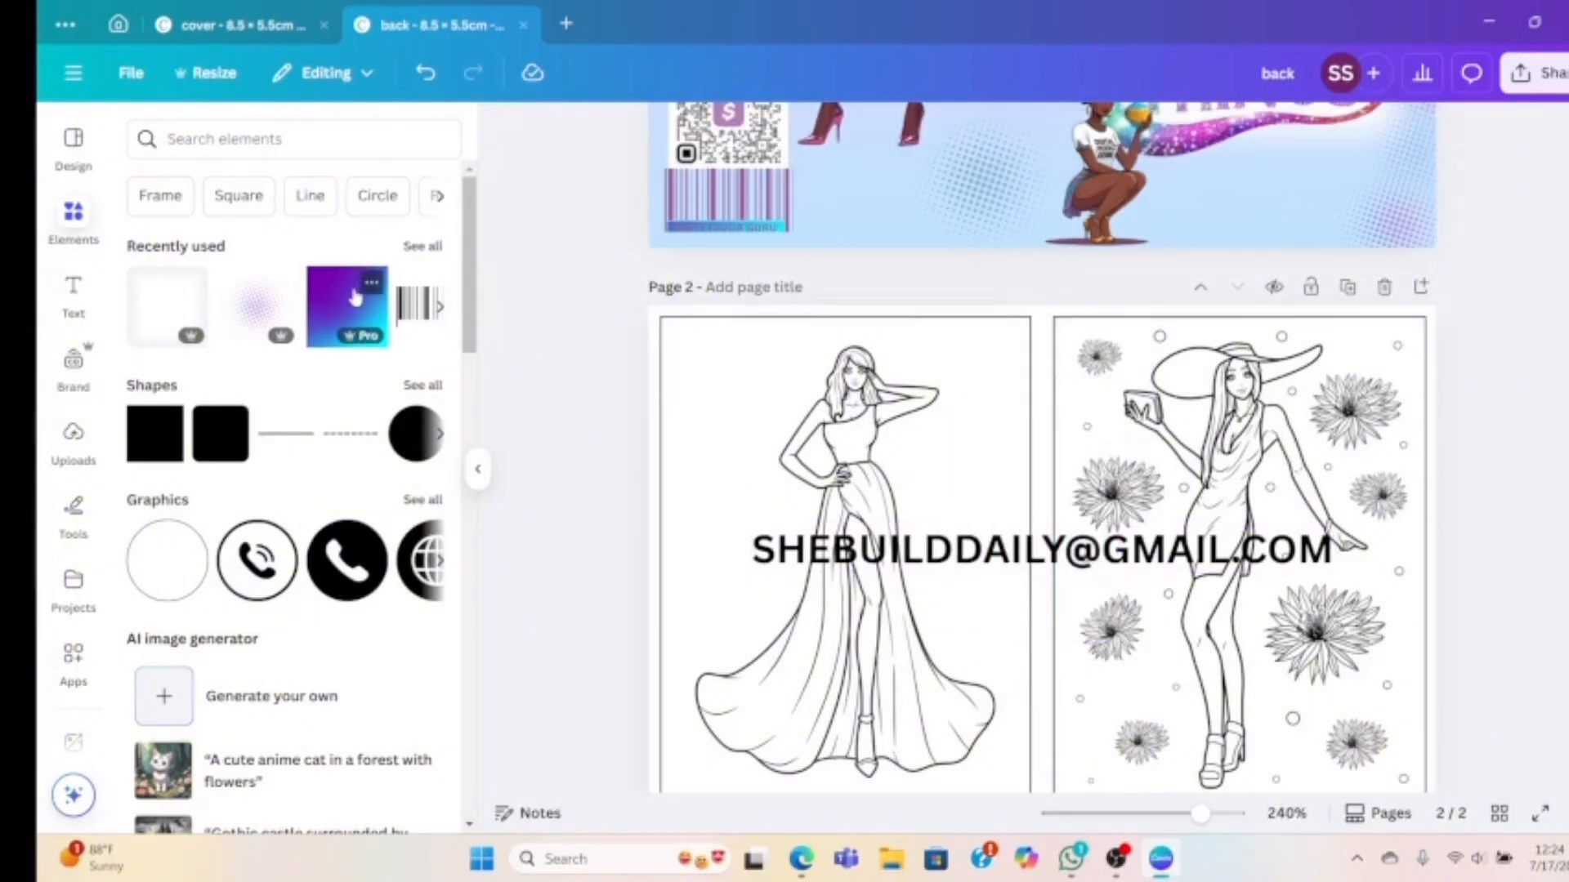
# Stretch a purple-to-cyan gradient square into a bar behind the e-mail and group them
pyautogui.click(356, 297)
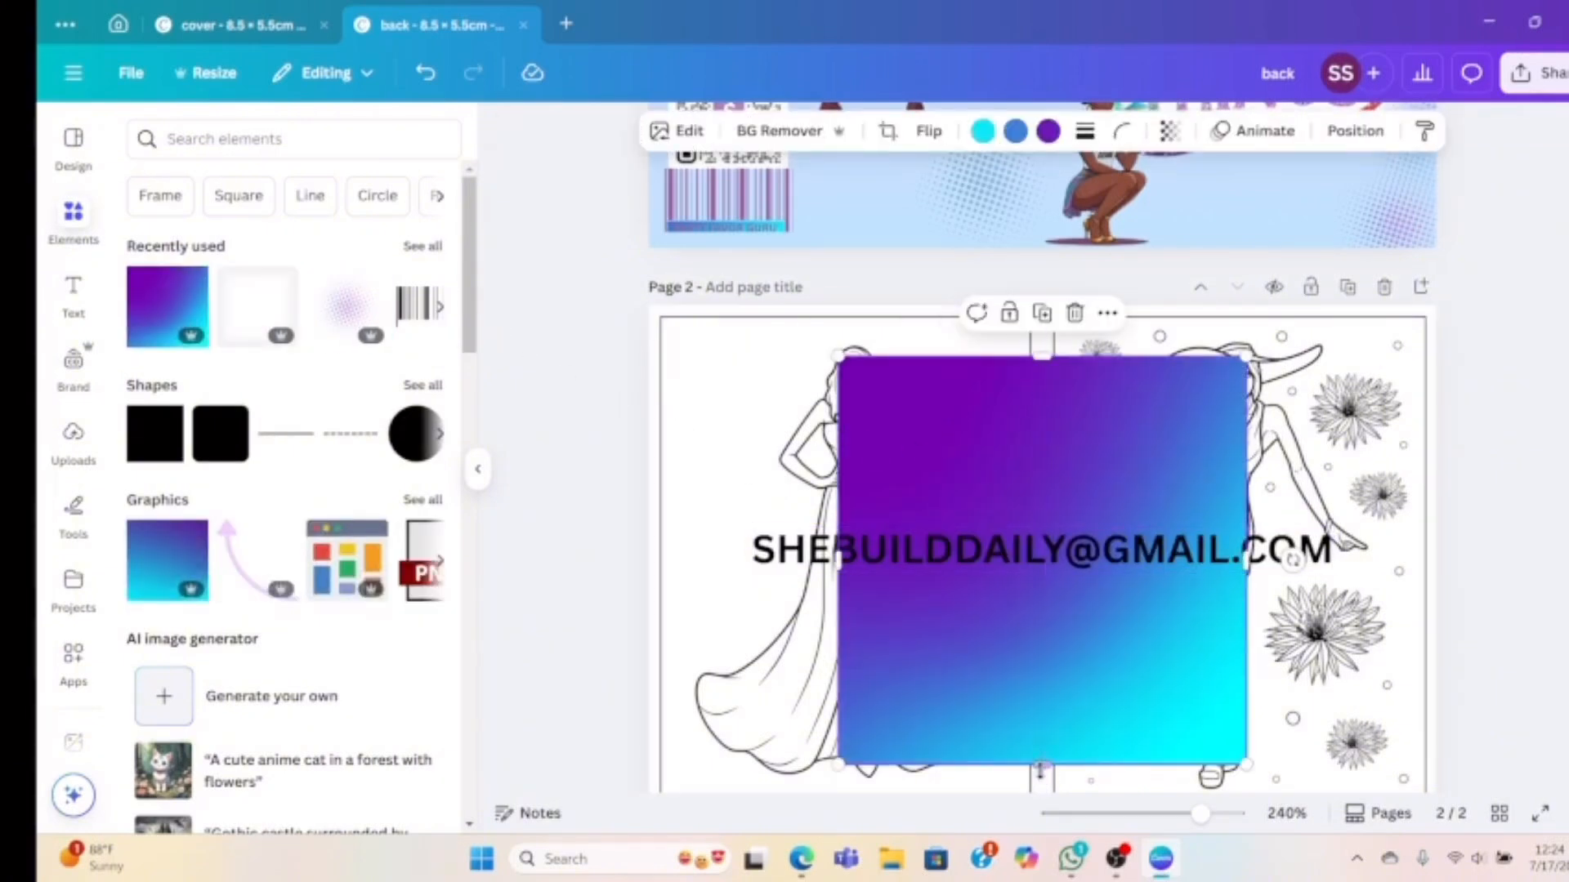
pyautogui.moveTo(1040, 764); pyautogui.dragTo(999, 549)
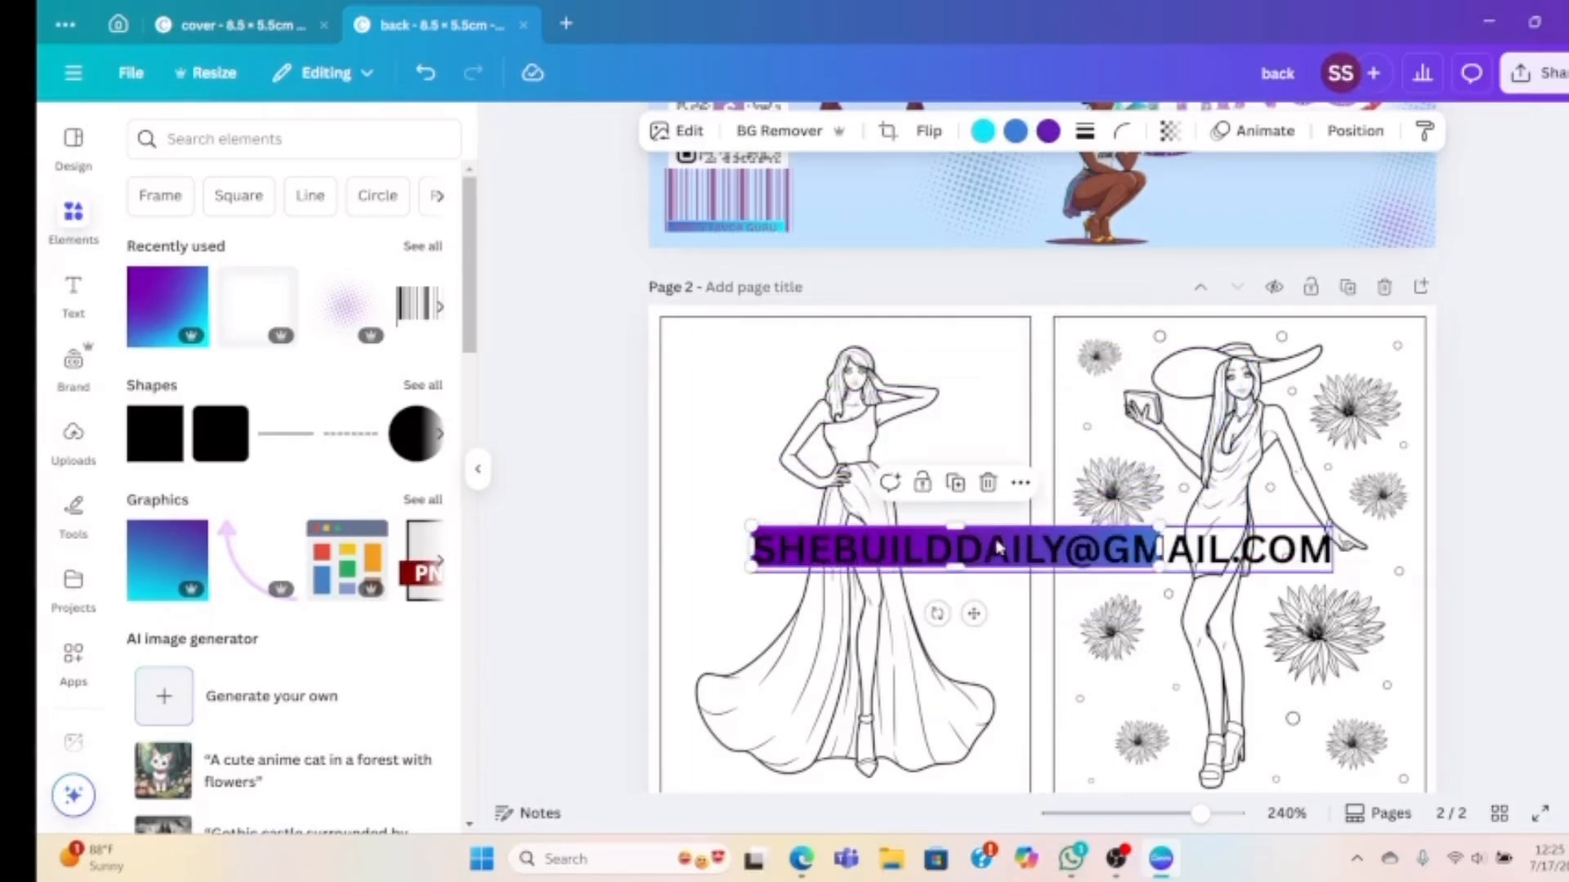
pyautogui.moveTo(1160, 549); pyautogui.dragTo(1333, 552)
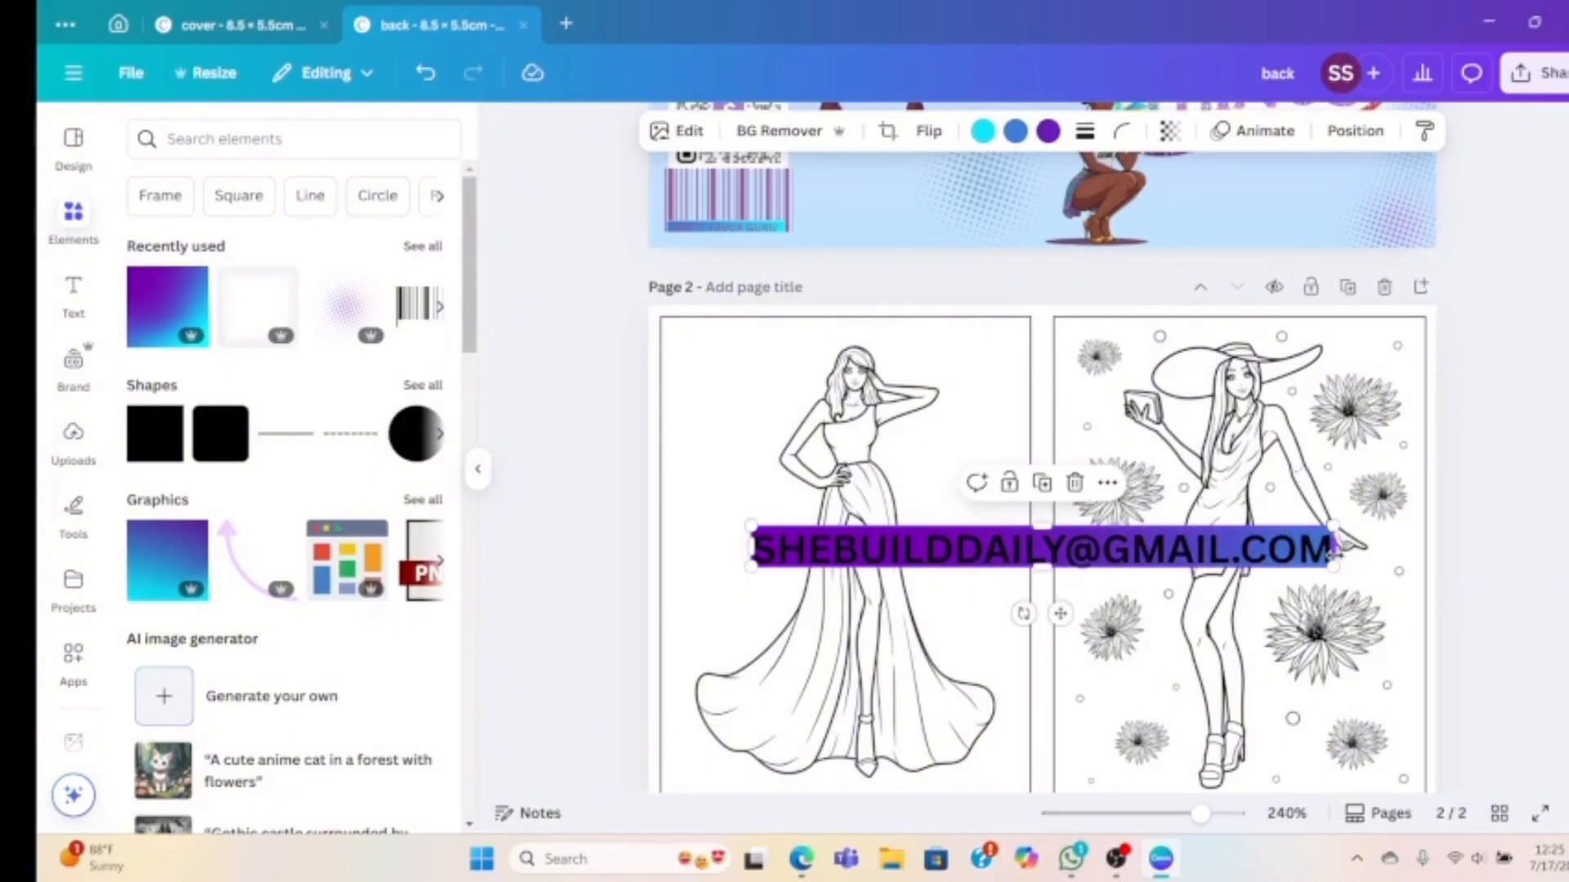
pyautogui.click(1066, 552)
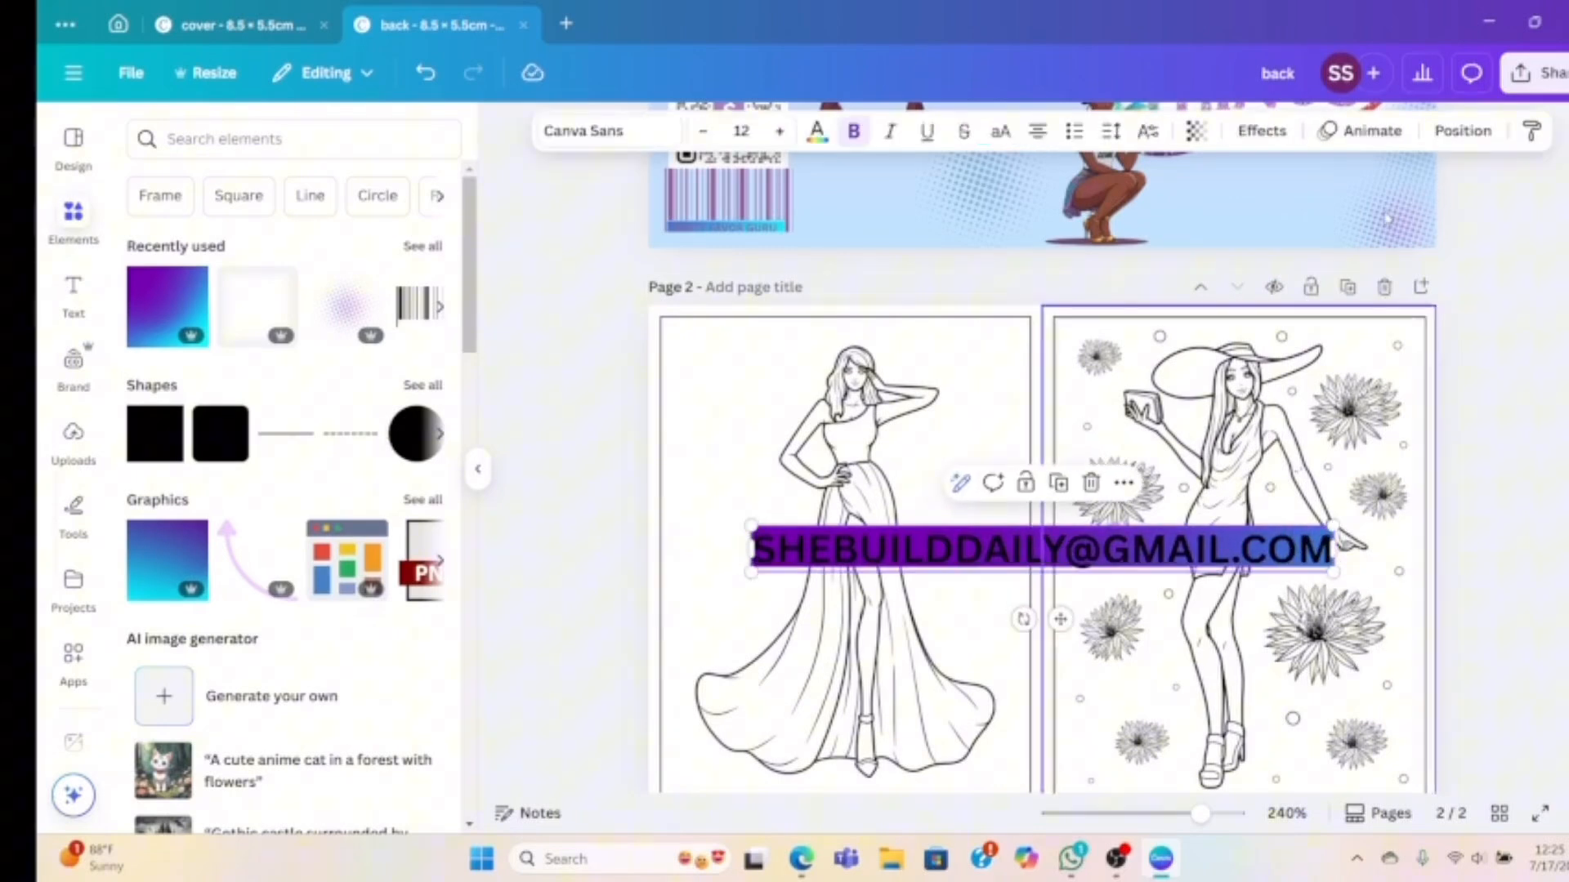
pyautogui.click(1463, 131)
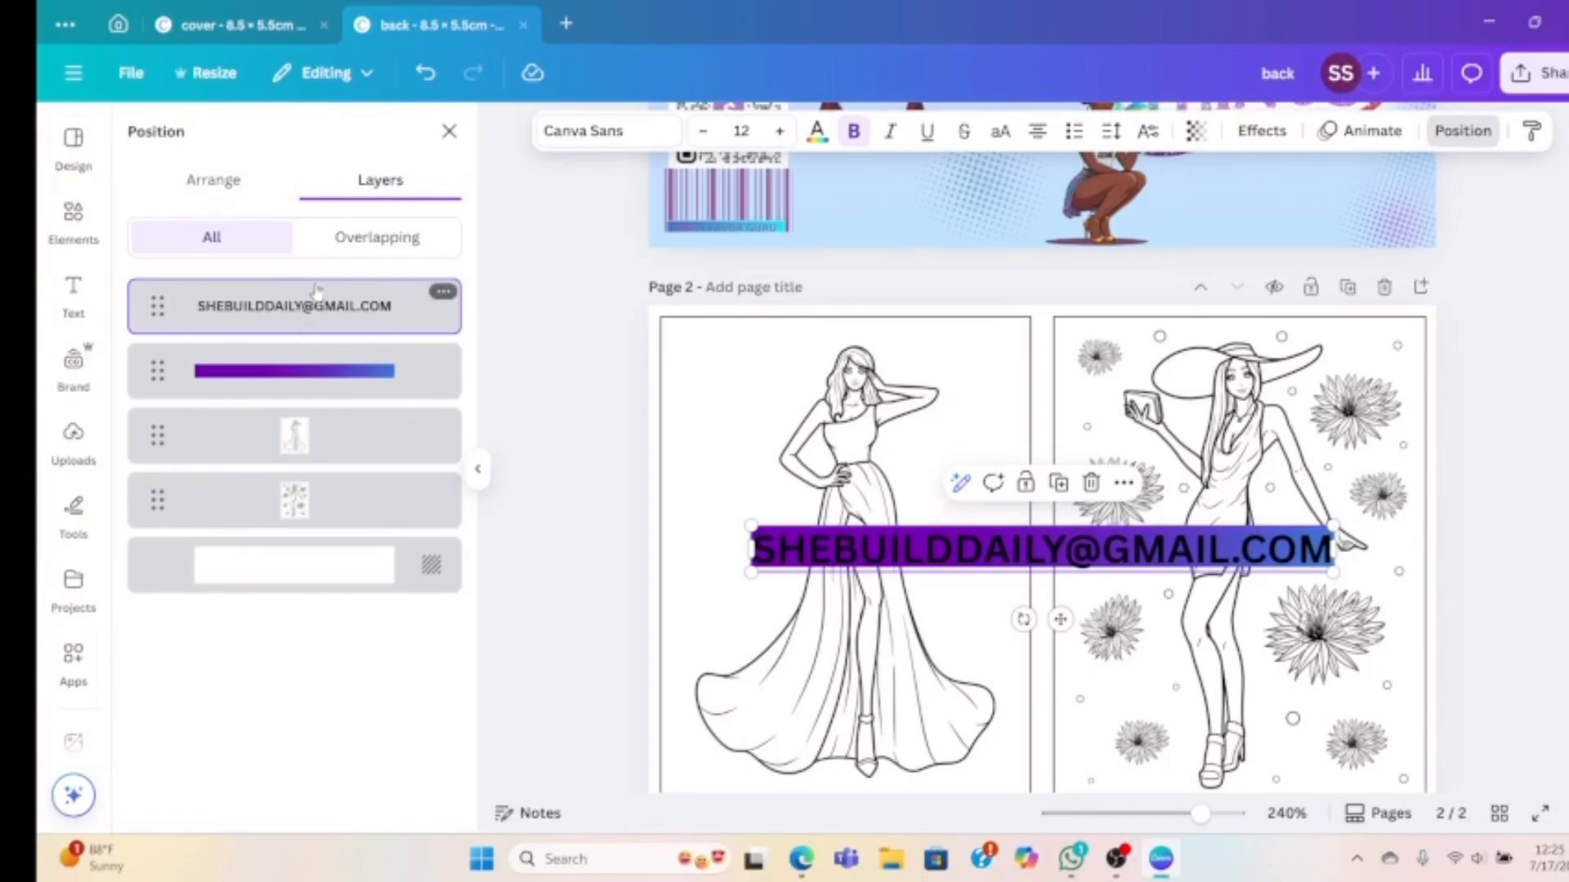
pyautogui.keyDown('shift'); pyautogui.click(319, 372); pyautogui.keyUp('shift')
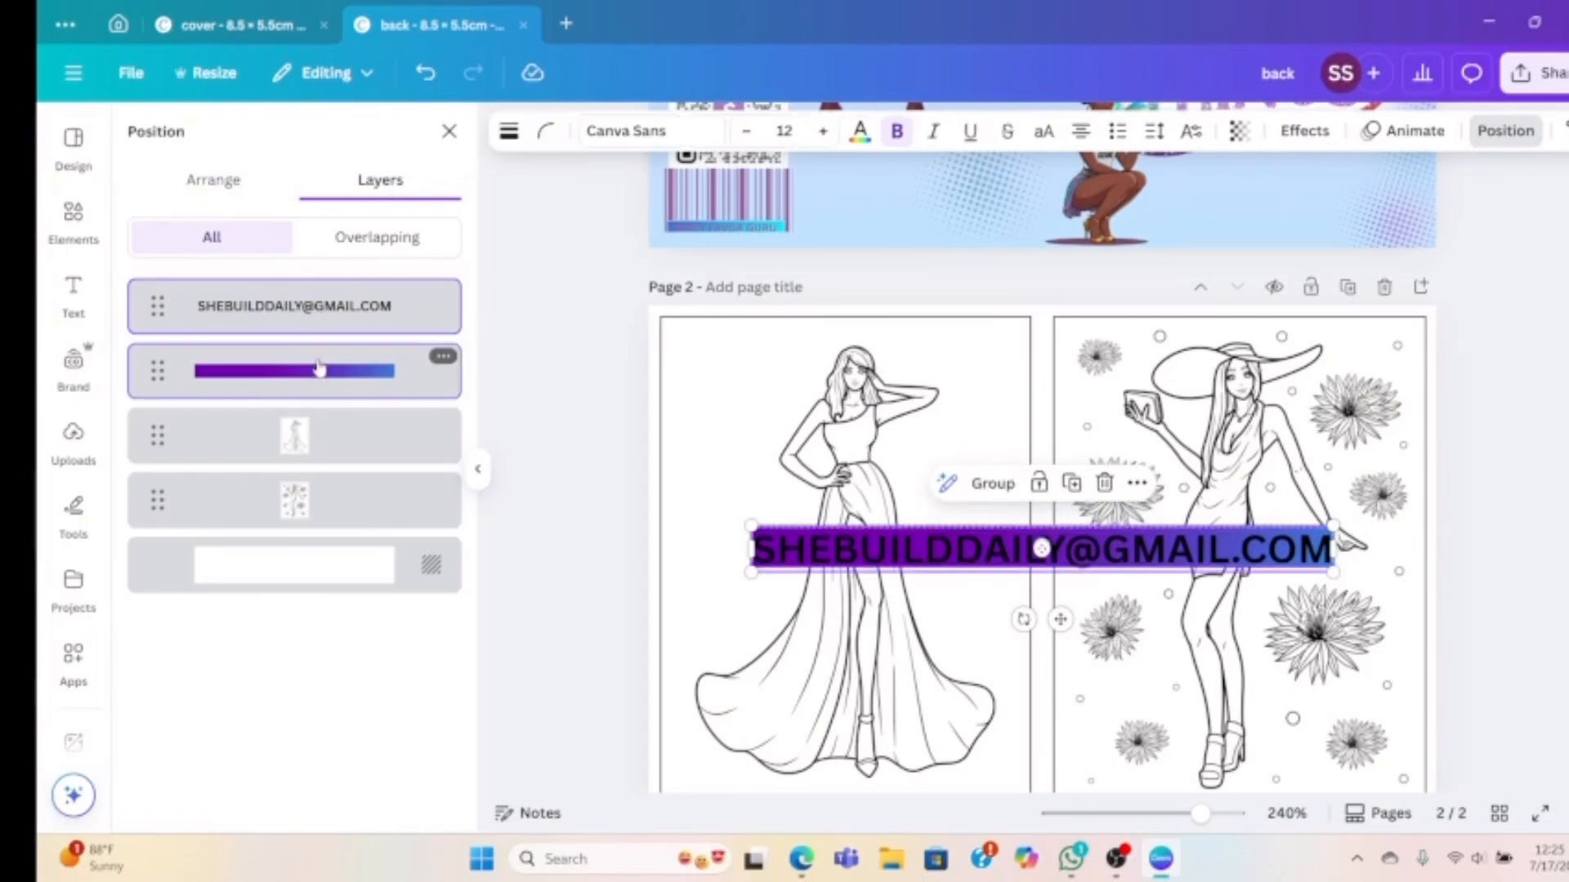
pyautogui.click(985, 483)
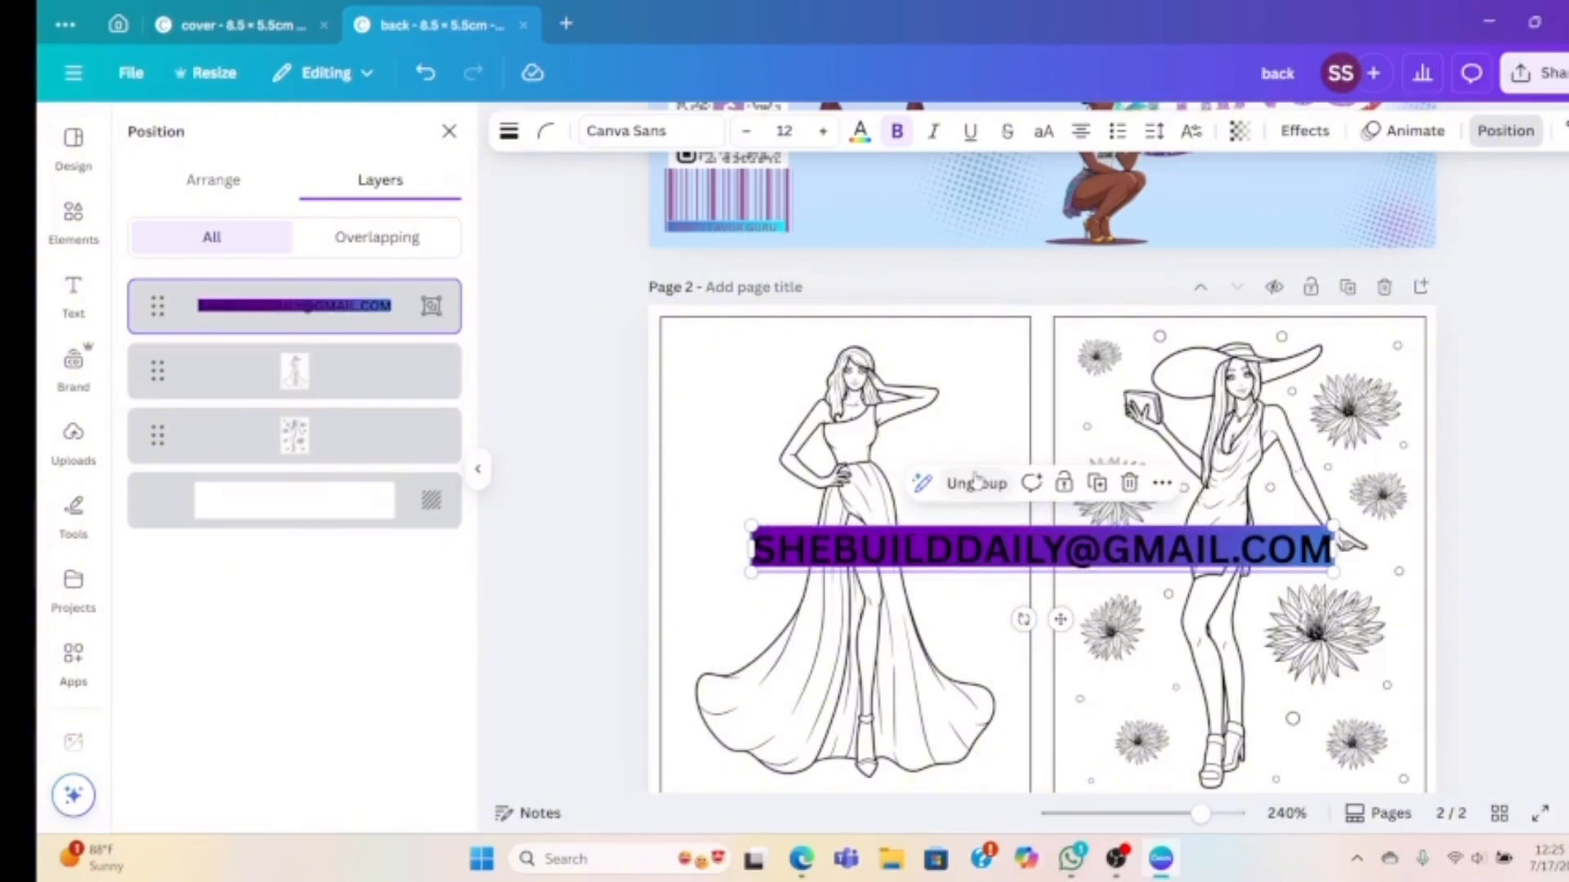
# Reduce the e-mail text's font size to 4
pyautogui.click(746, 131)
pyautogui.click(746, 132)
pyautogui.click(746, 131)
pyautogui.click(746, 132)
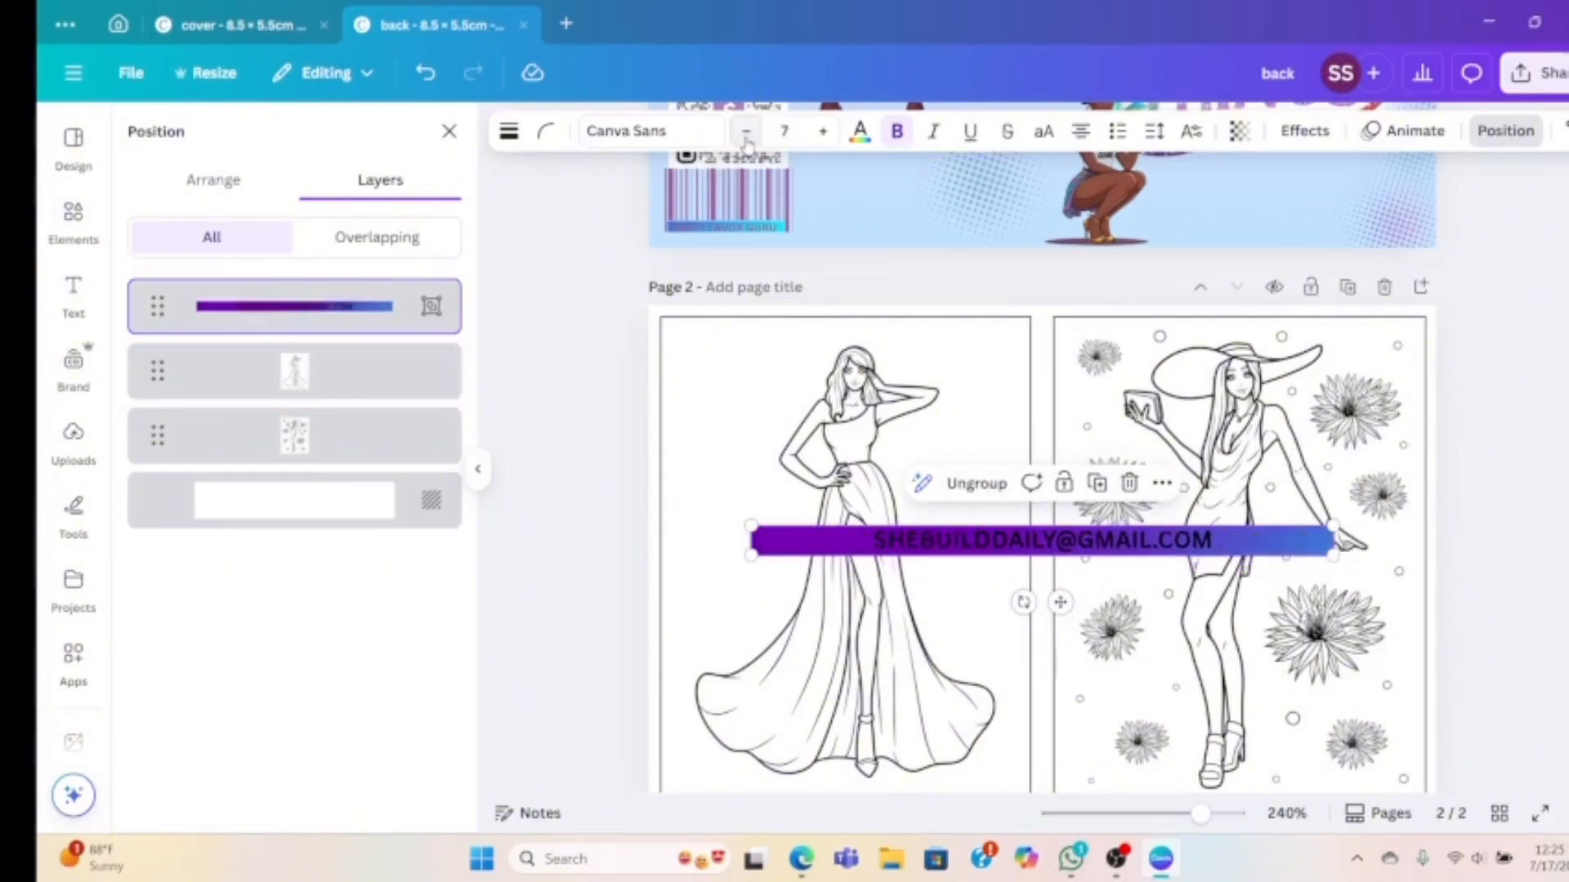
pyautogui.click(746, 132)
pyautogui.click(746, 131)
pyautogui.click(746, 131)
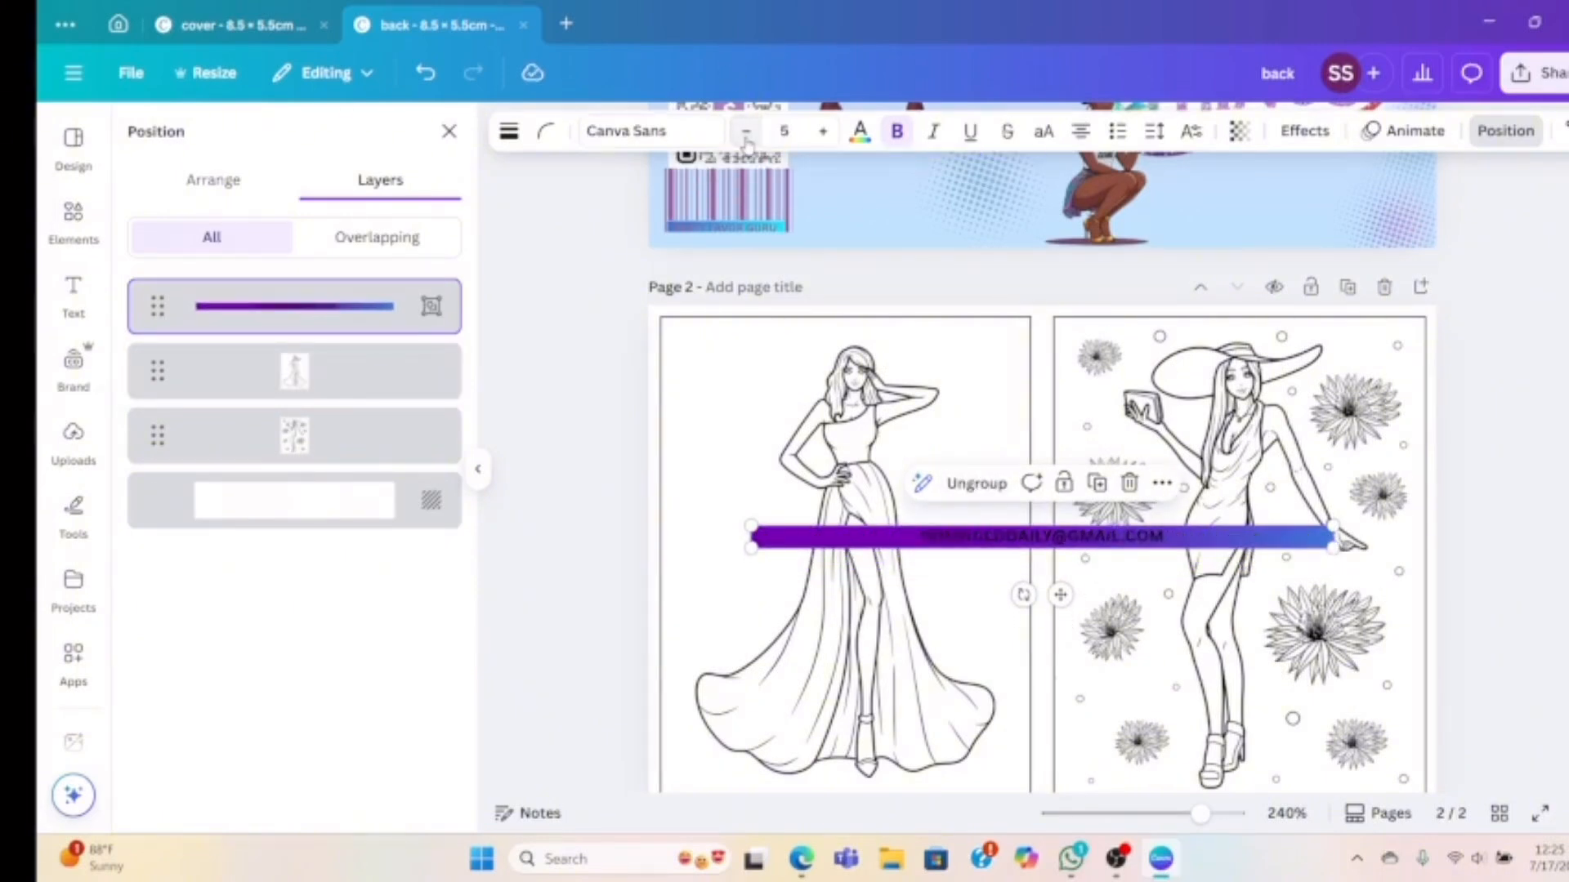
pyautogui.click(746, 131)
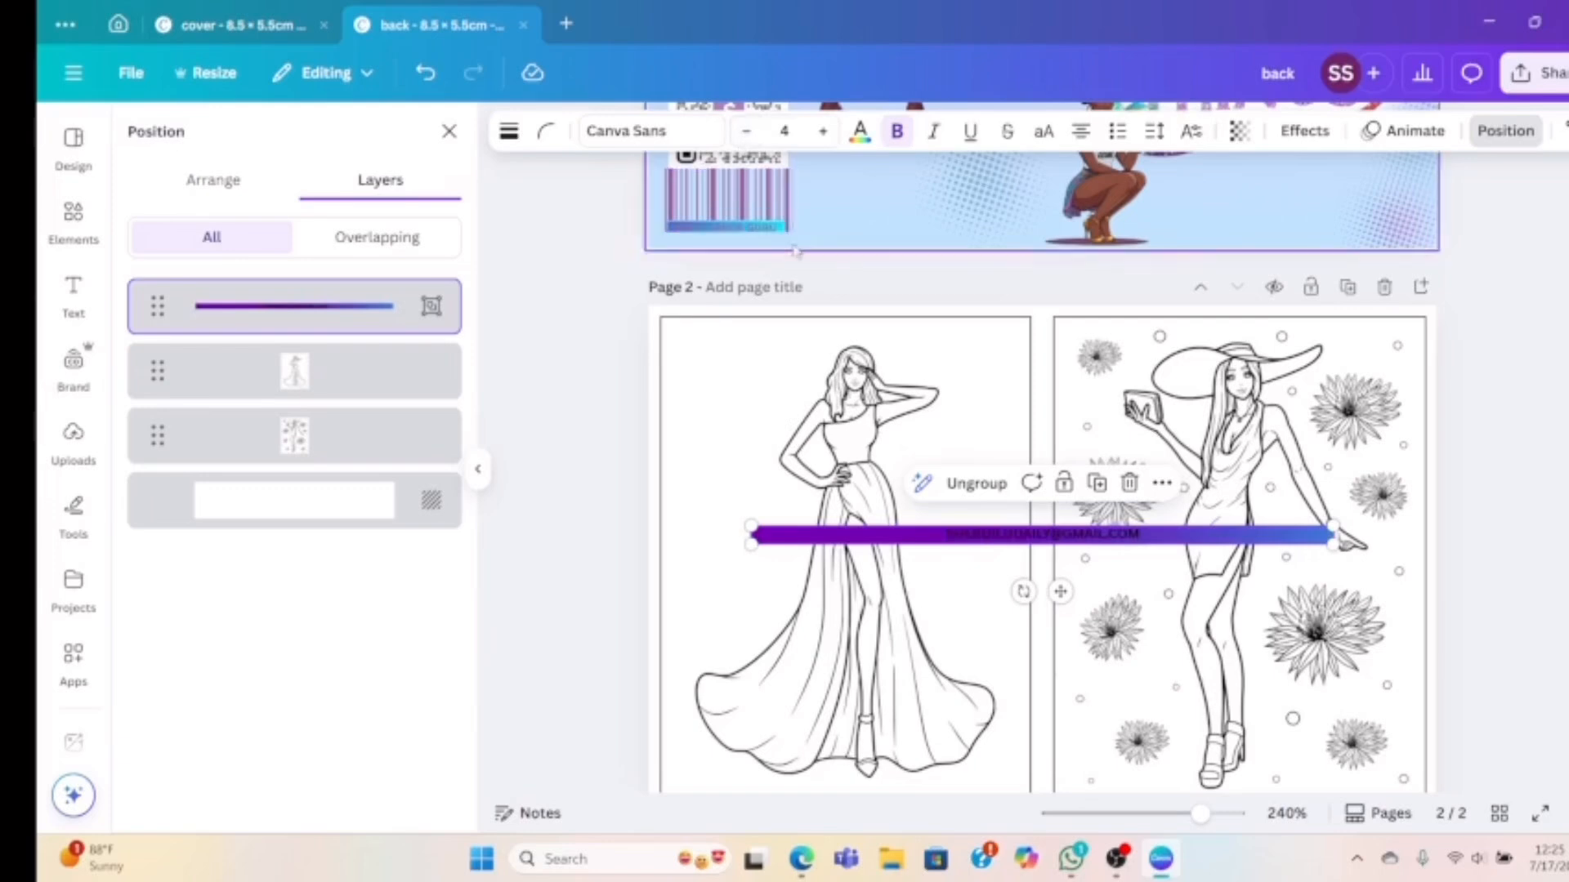
# Ungroup the text and gradient bar, then shorten the bar from both ends
pyautogui.click(949, 486)
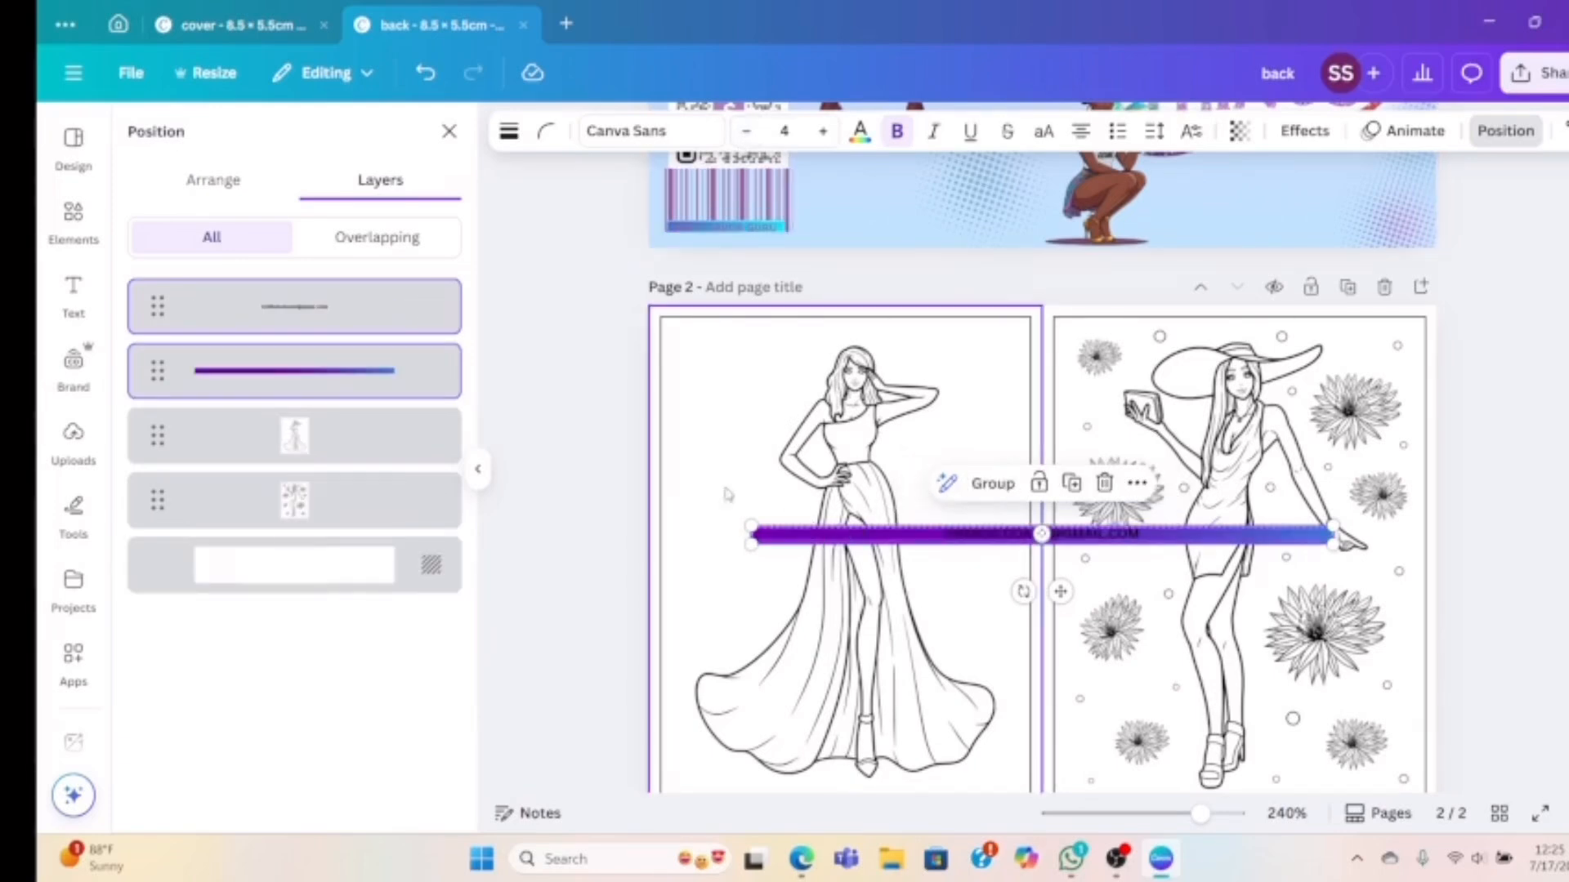
pyautogui.click(367, 374)
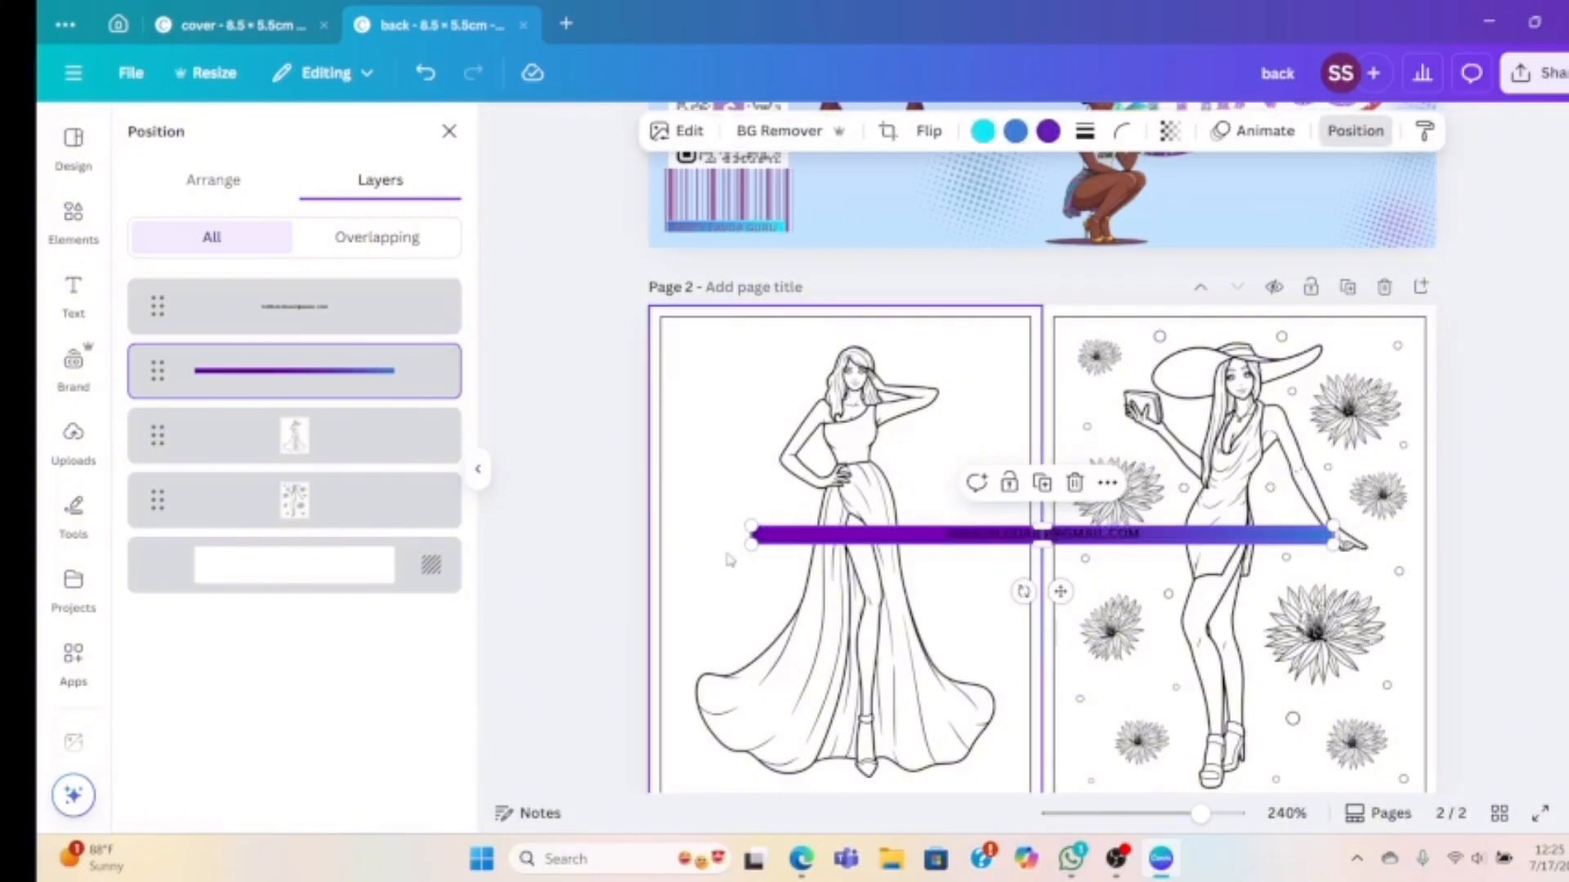
pyautogui.moveTo(751, 536); pyautogui.dragTo(921, 544)
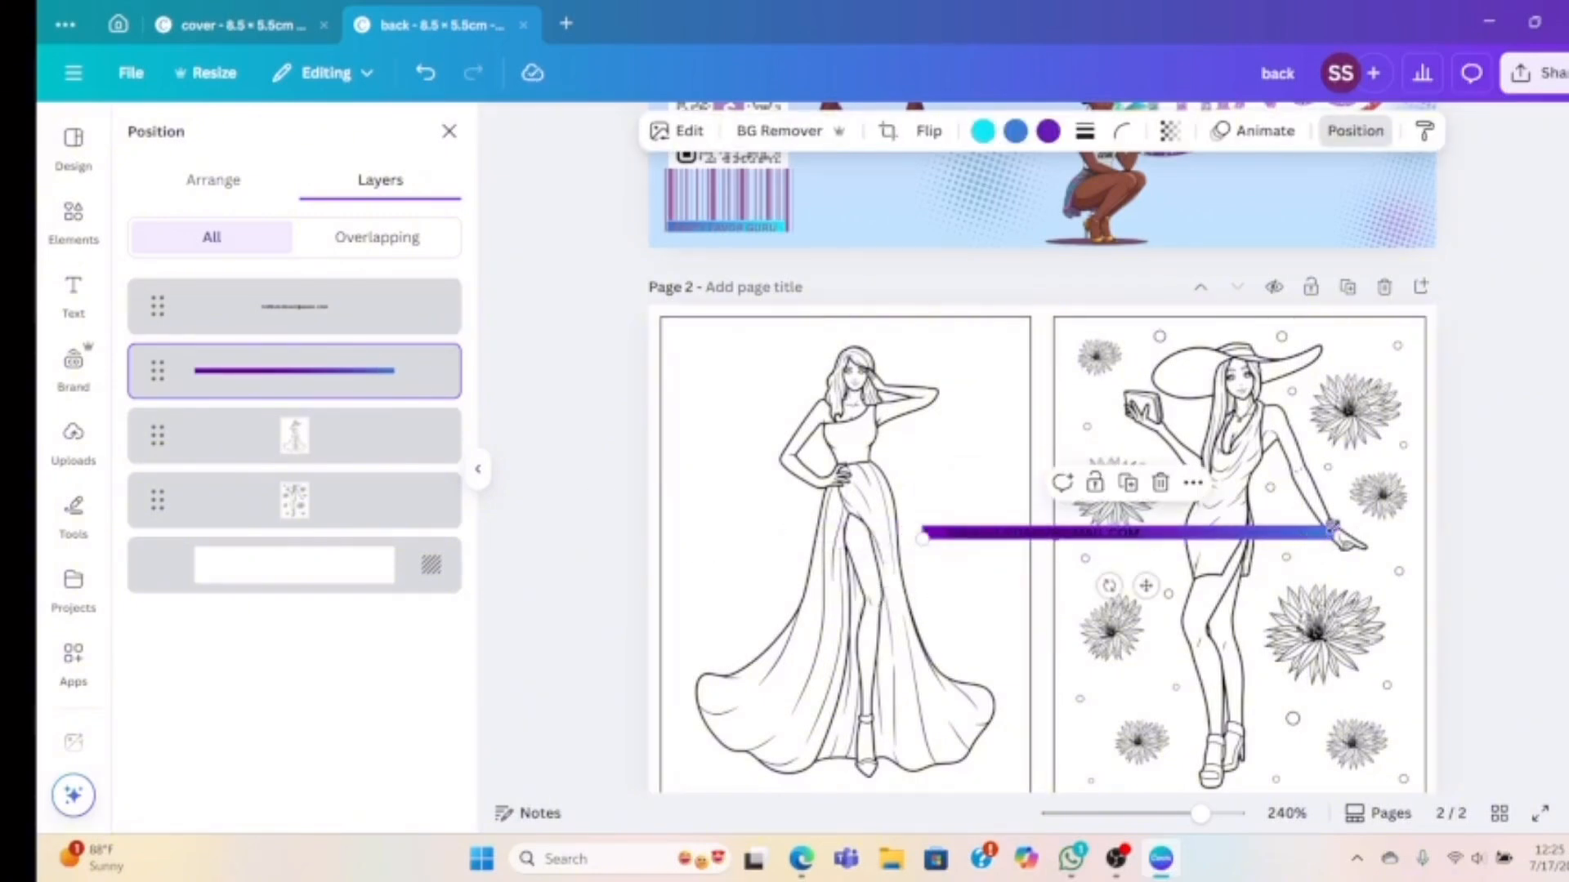
pyautogui.moveTo(1318, 529); pyautogui.dragTo(1170, 529)
# Replace the gradient bar with a new gradient square reshaped into a thin, narrow strip
pyautogui.press('Delete')
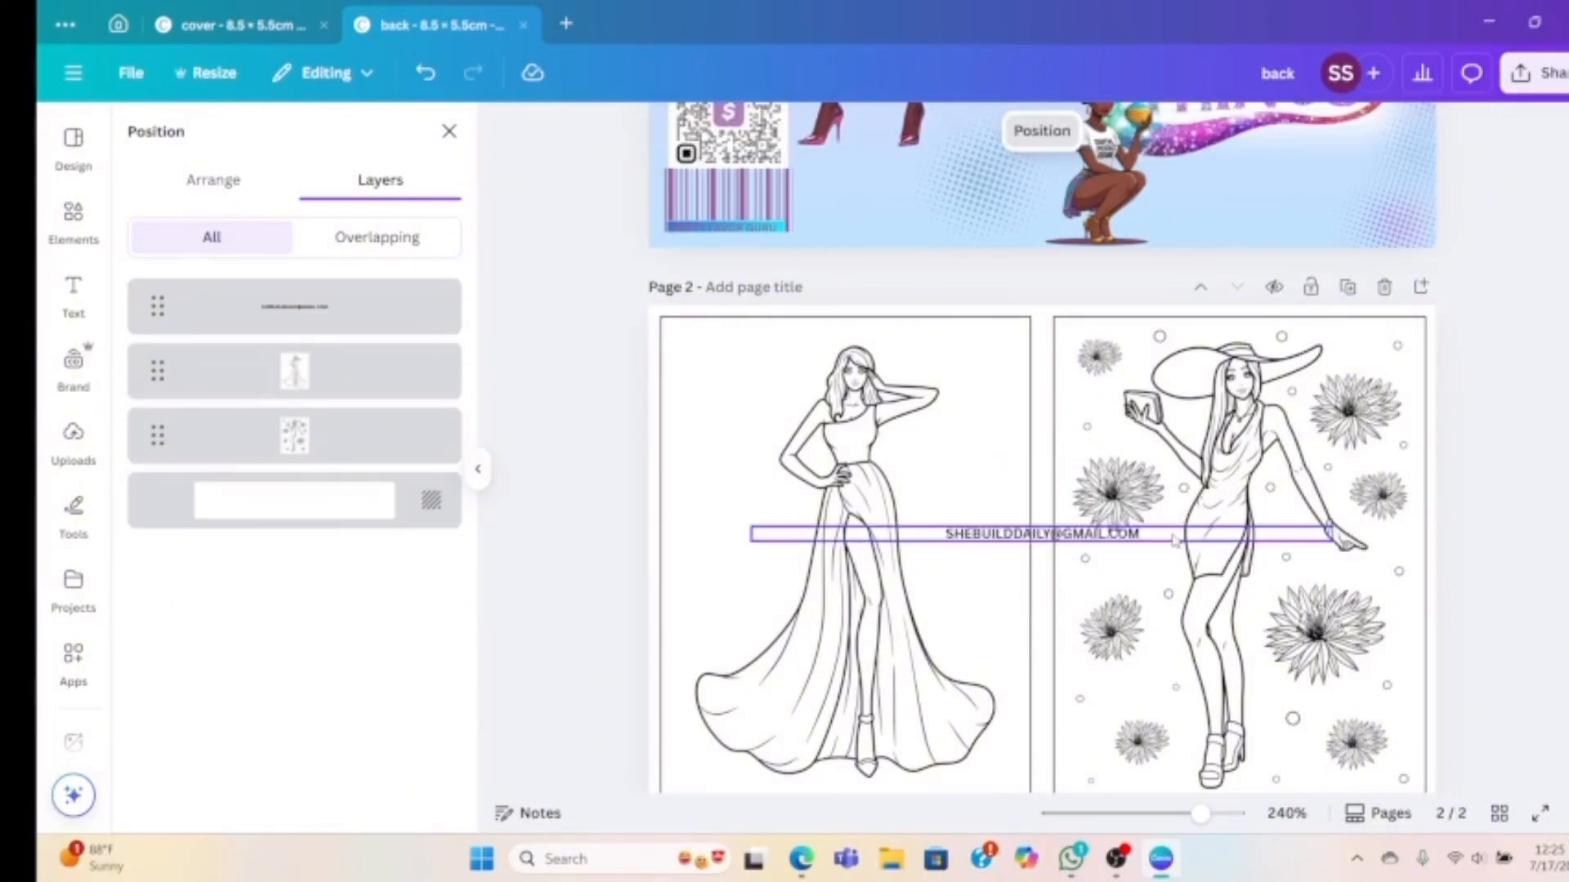
pyautogui.click(74, 216)
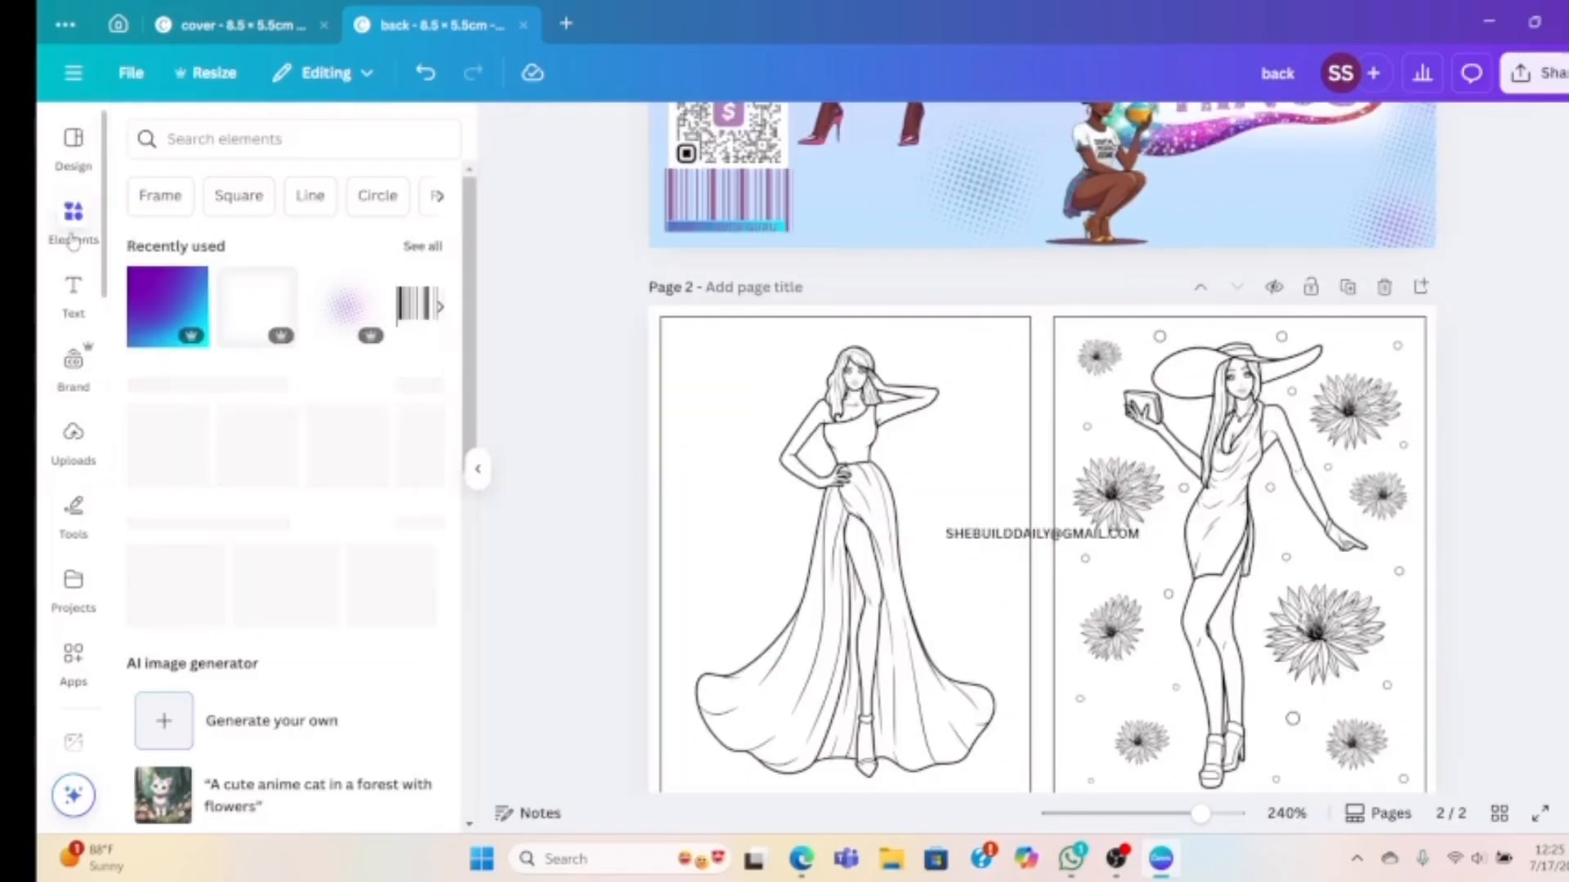
pyautogui.click(157, 299)
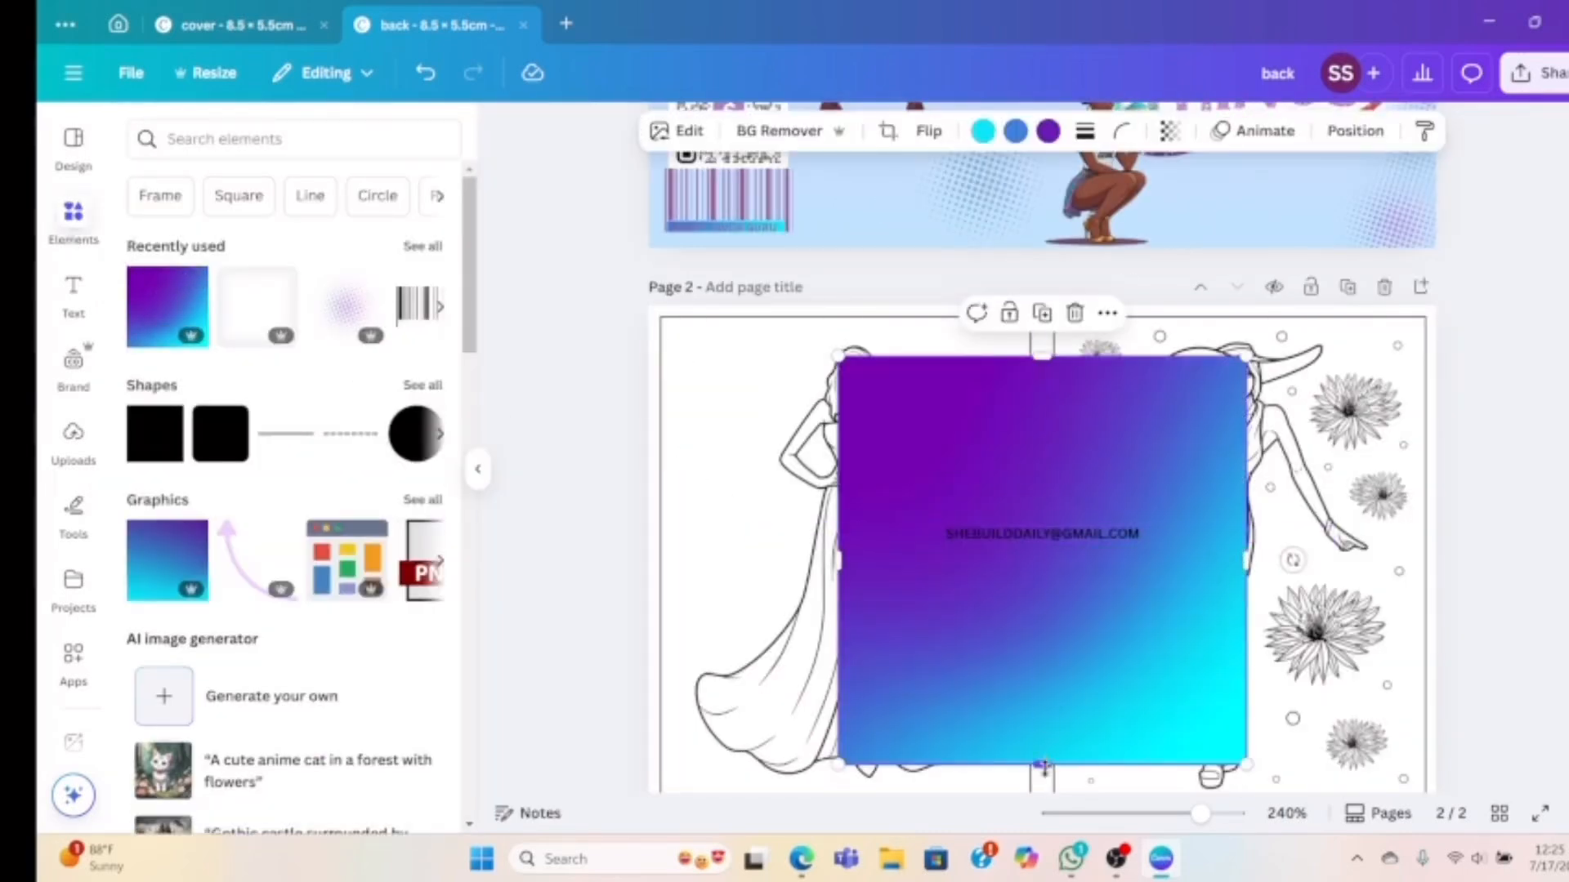
pyautogui.moveTo(1043, 765); pyautogui.dragTo(1042, 548)
pyautogui.moveTo(841, 451); pyautogui.dragTo(937, 461)
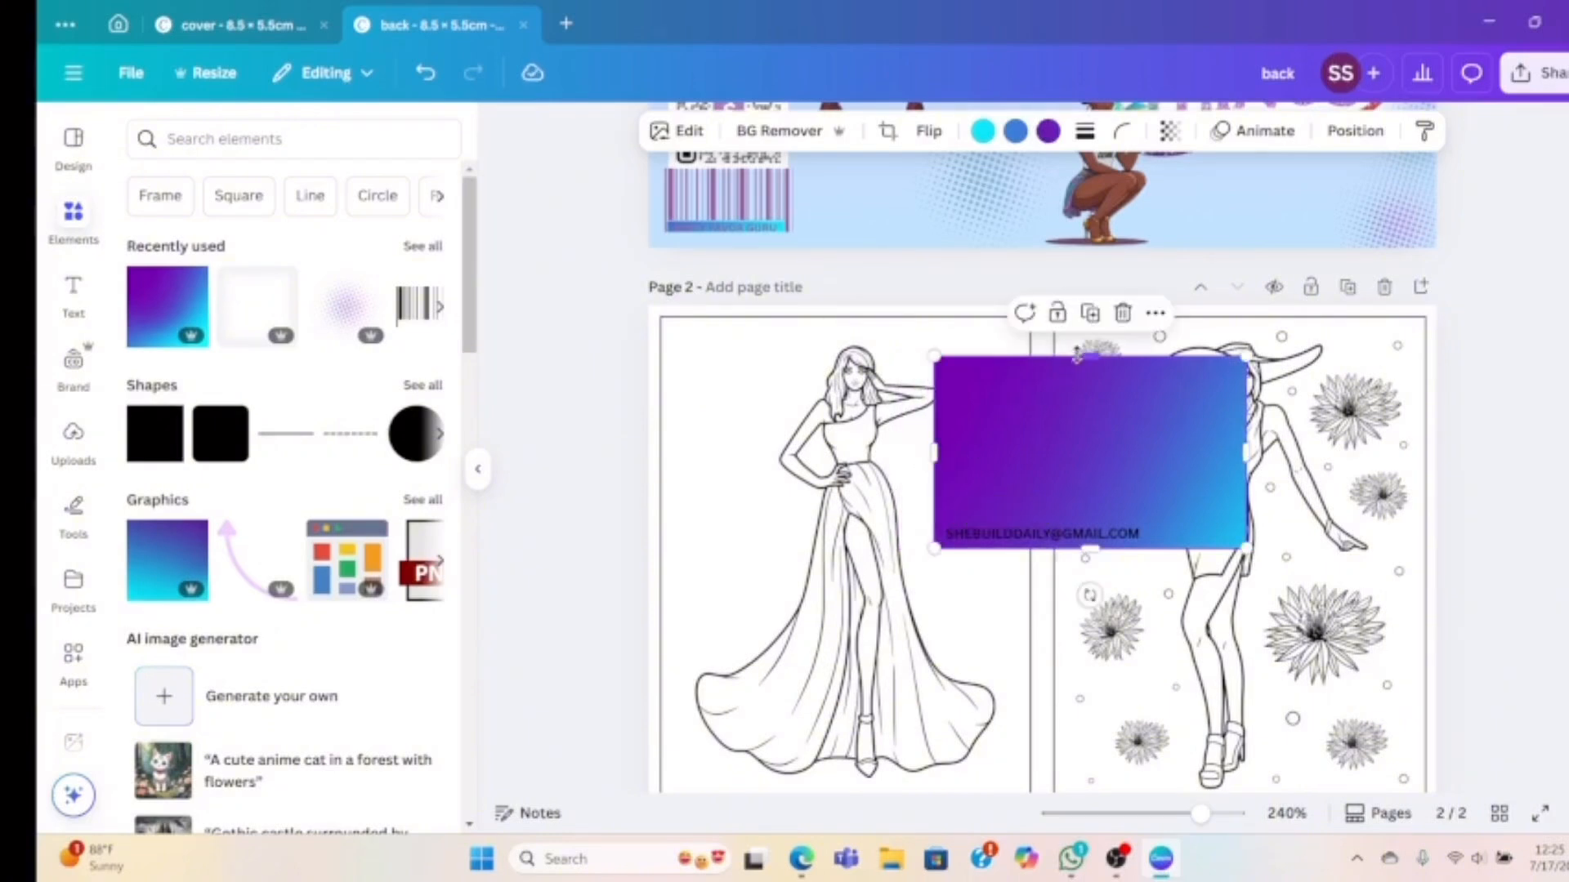
pyautogui.moveTo(1089, 360); pyautogui.dragTo(1092, 524)
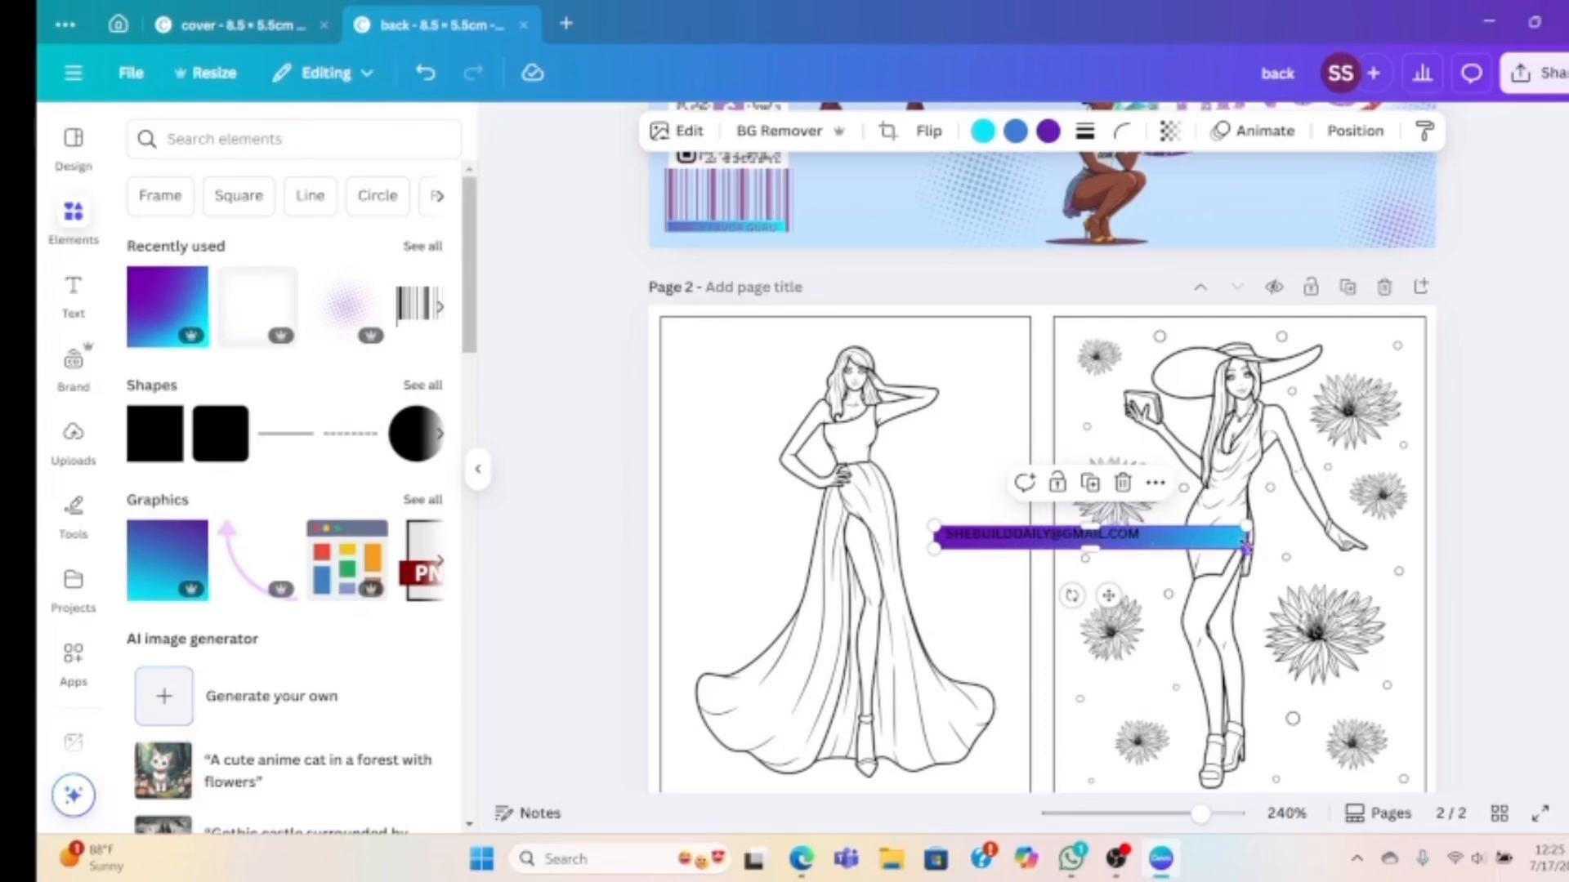
pyautogui.moveTo(1246, 546); pyautogui.dragTo(1153, 543)
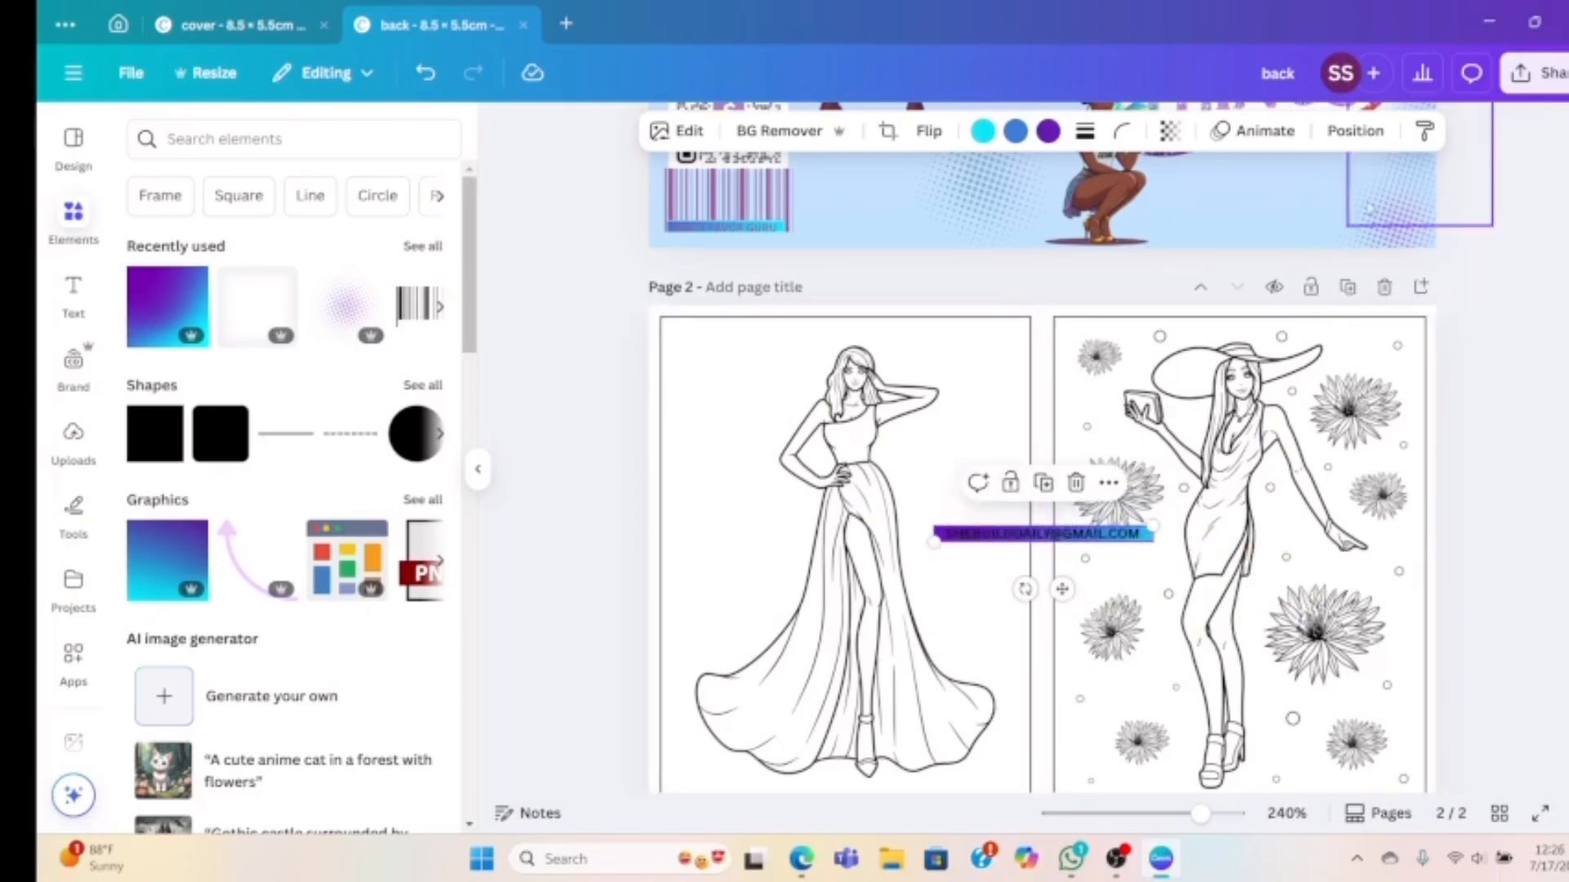
# Place the gradient strip and e-mail text together along the left drawing's bottom edge
pyautogui.click(1347, 125)
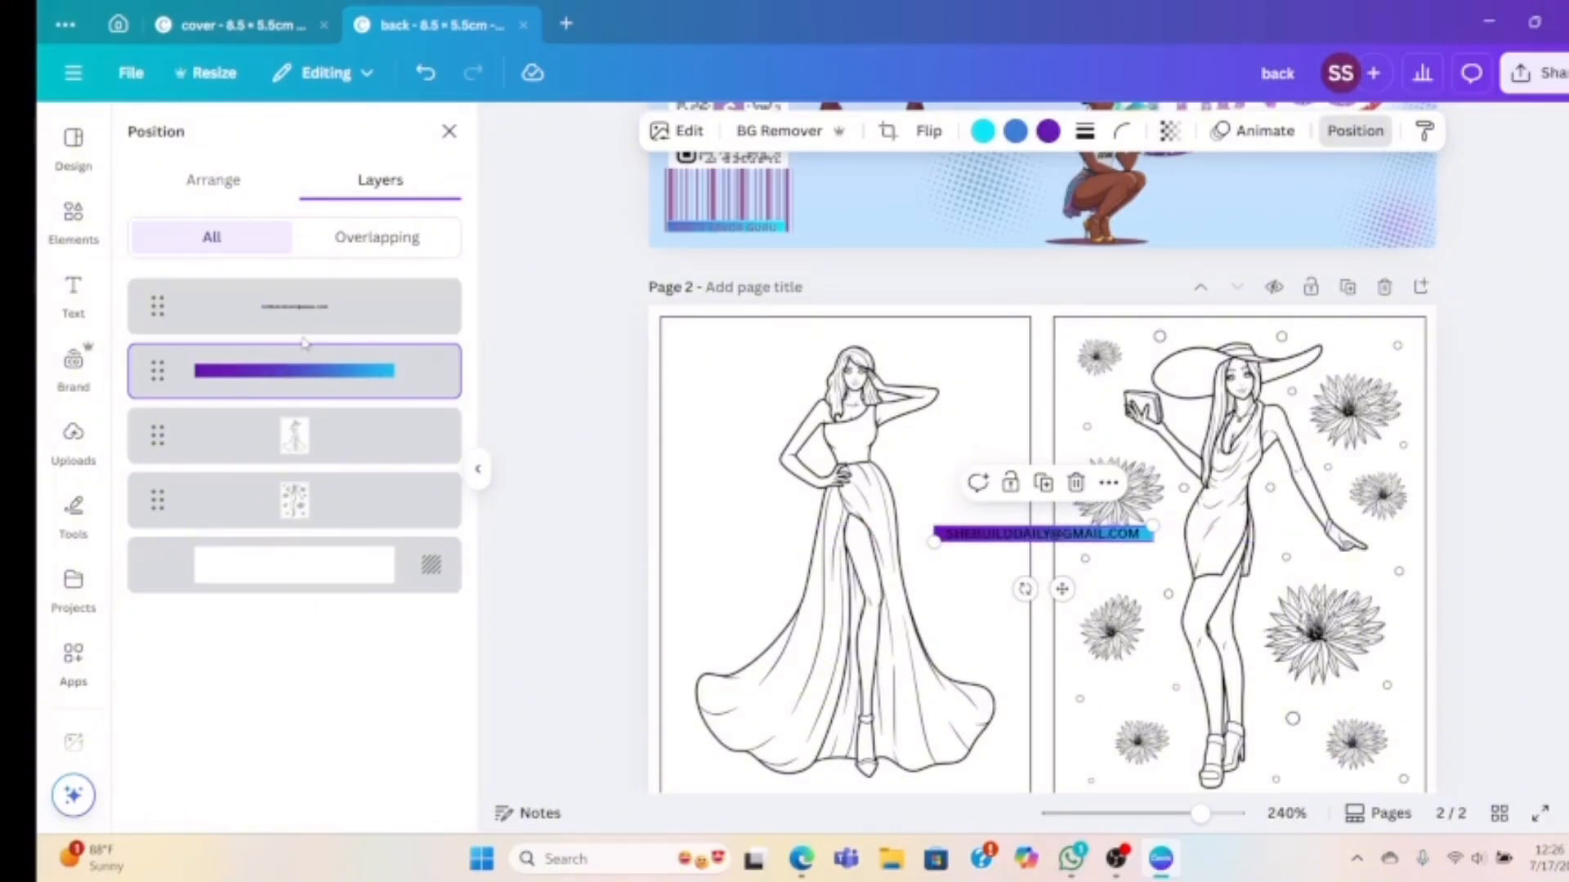
pyautogui.keyDown('shift'); pyautogui.click(319, 306); pyautogui.keyUp('shift')
pyautogui.click(928, 666)
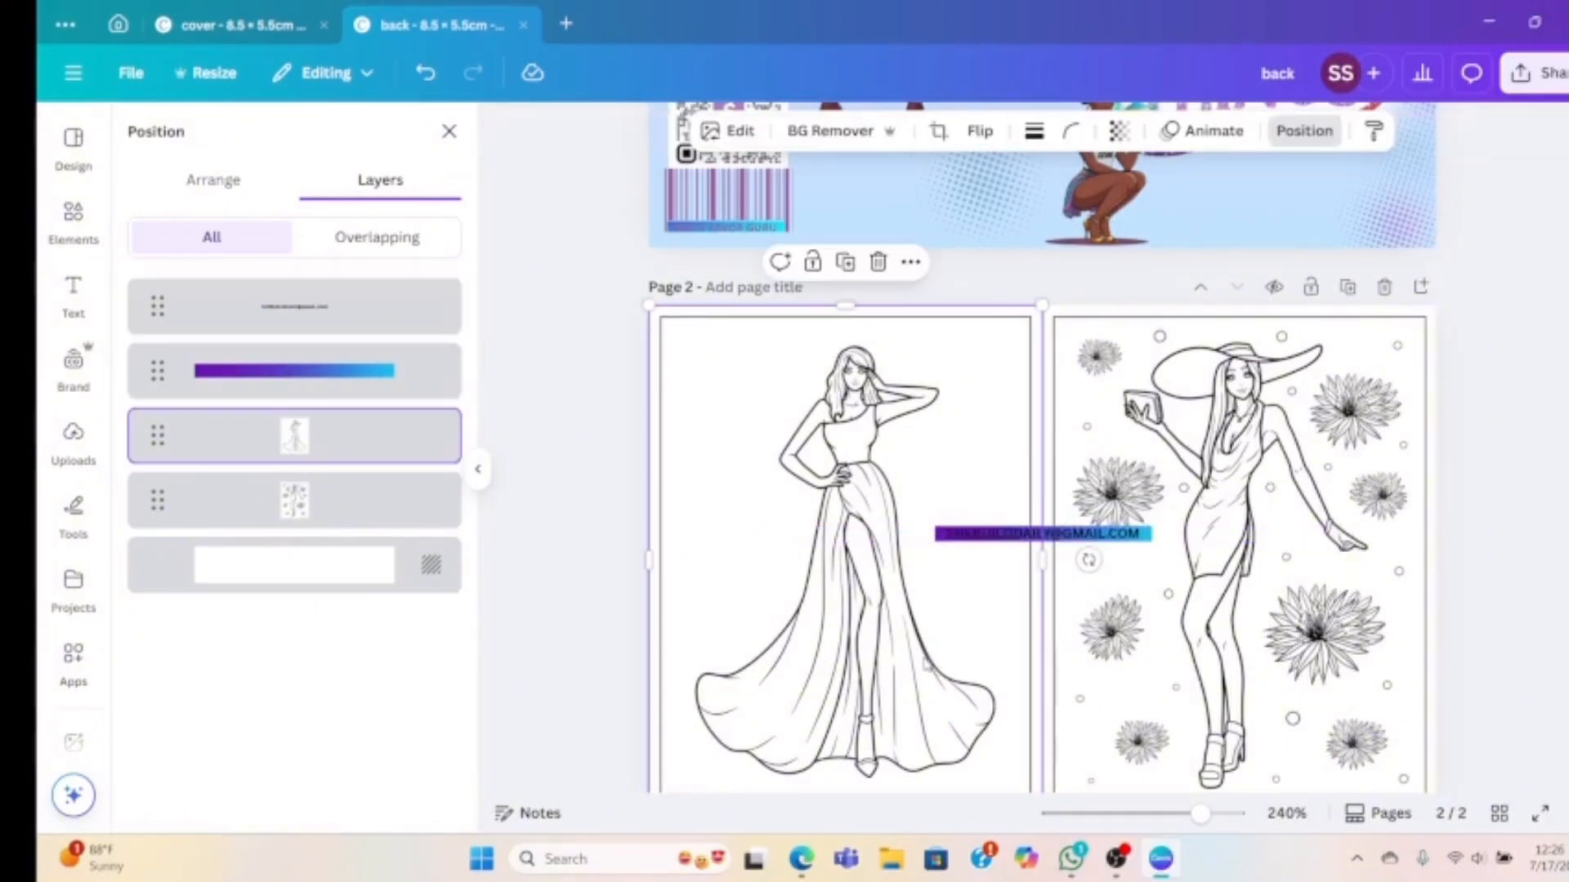
pyautogui.scroll(-1, 927, 665)
pyautogui.moveTo(1027, 440); pyautogui.dragTo(1007, 513)
pyautogui.click(424, 73)
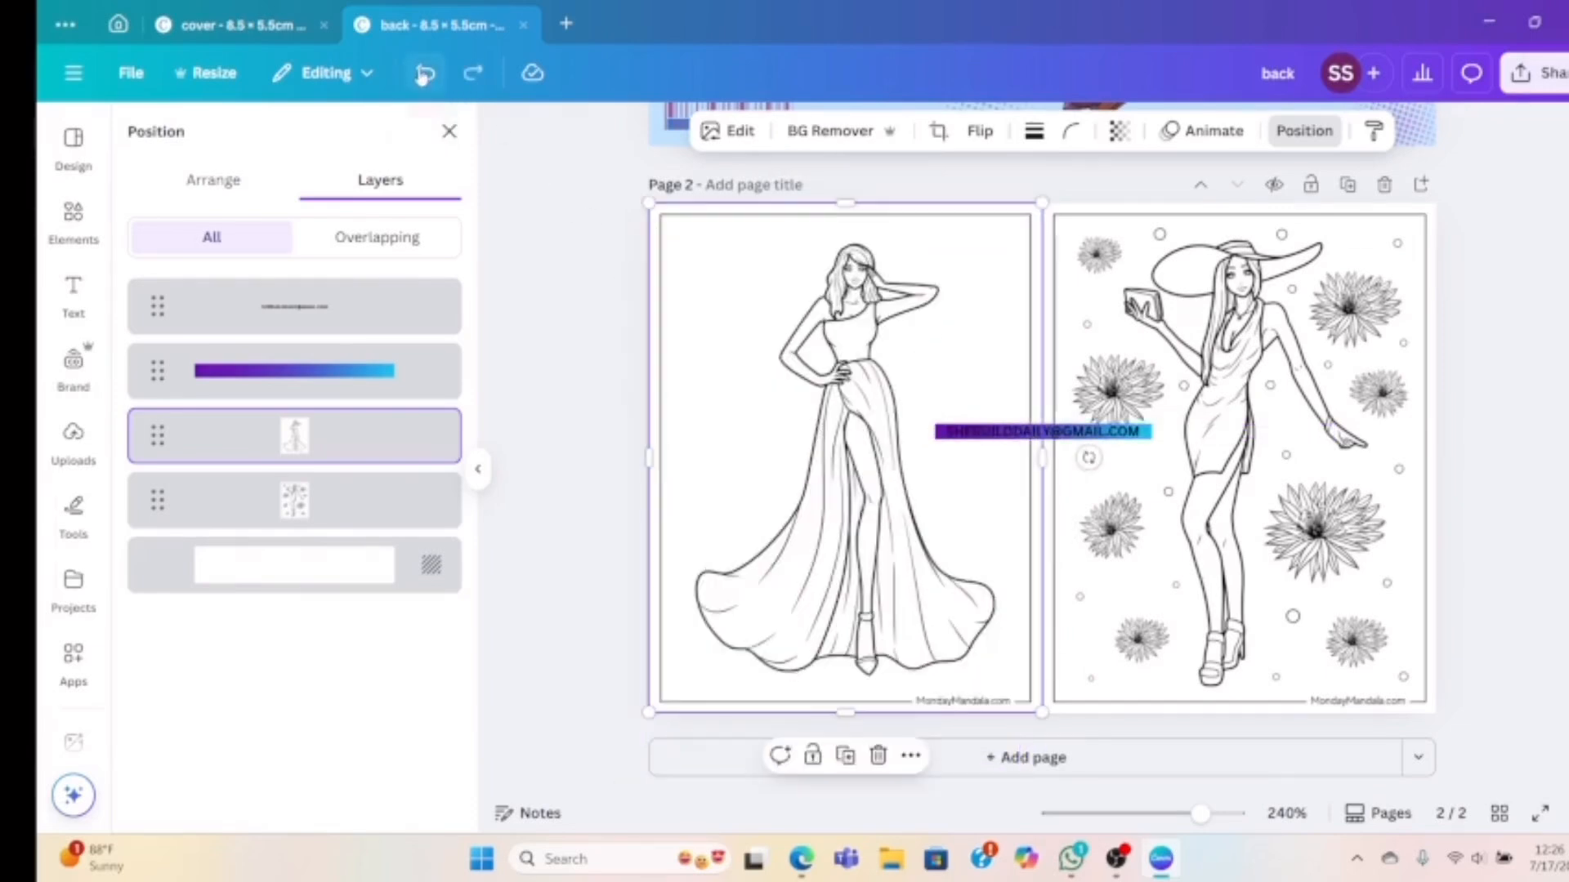
pyautogui.click(964, 432)
pyautogui.moveTo(965, 432); pyautogui.dragTo(959, 561)
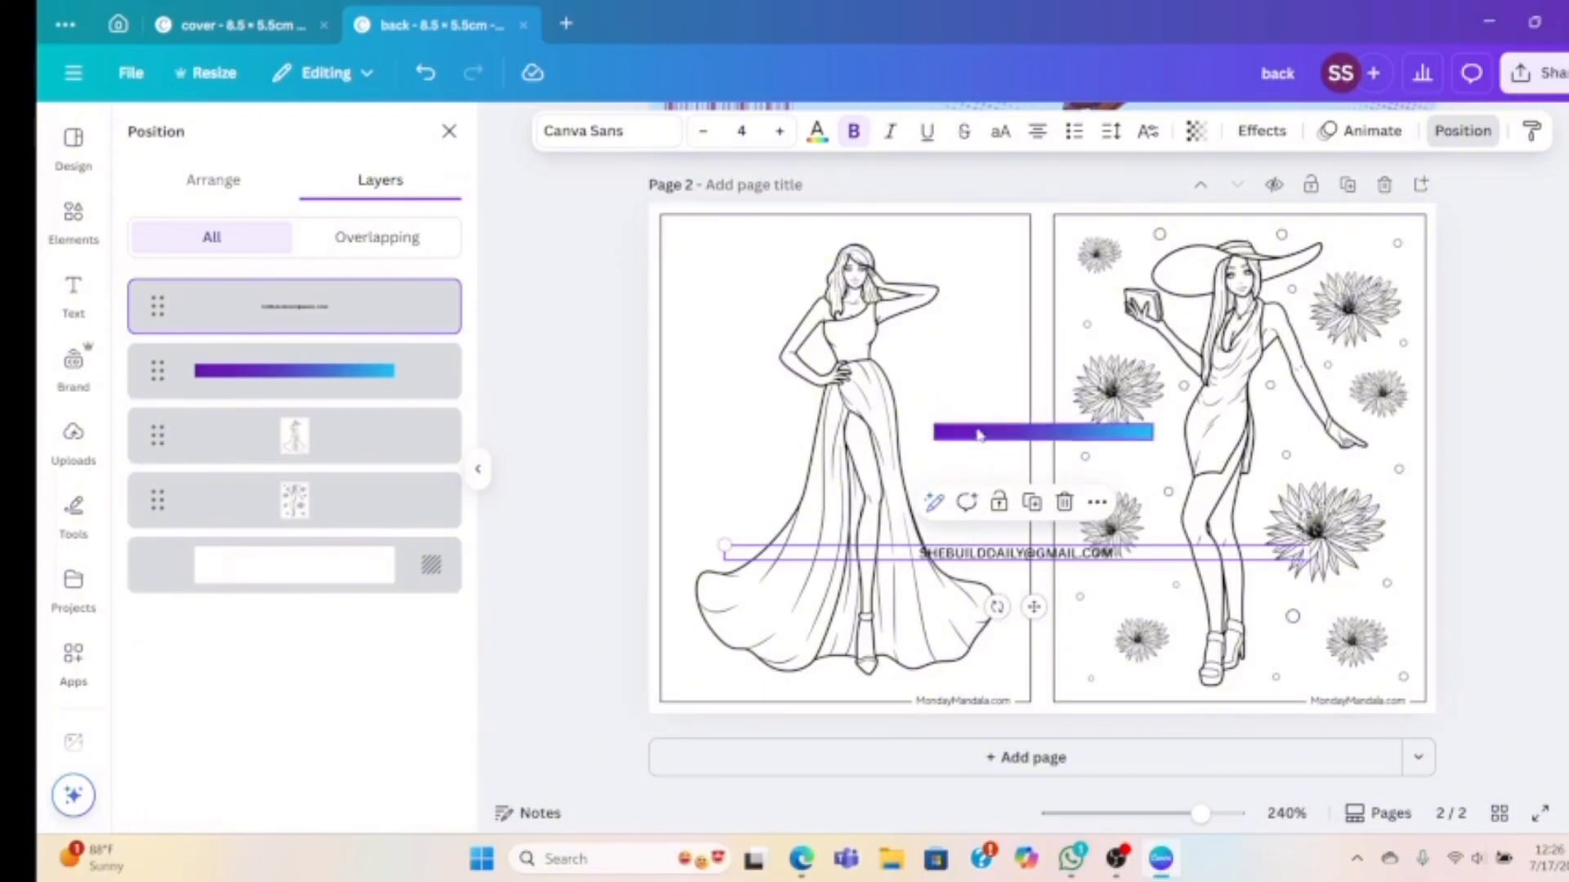
pyautogui.moveTo(980, 439); pyautogui.dragTo(856, 704)
pyautogui.moveTo(978, 554); pyautogui.dragTo(896, 703)
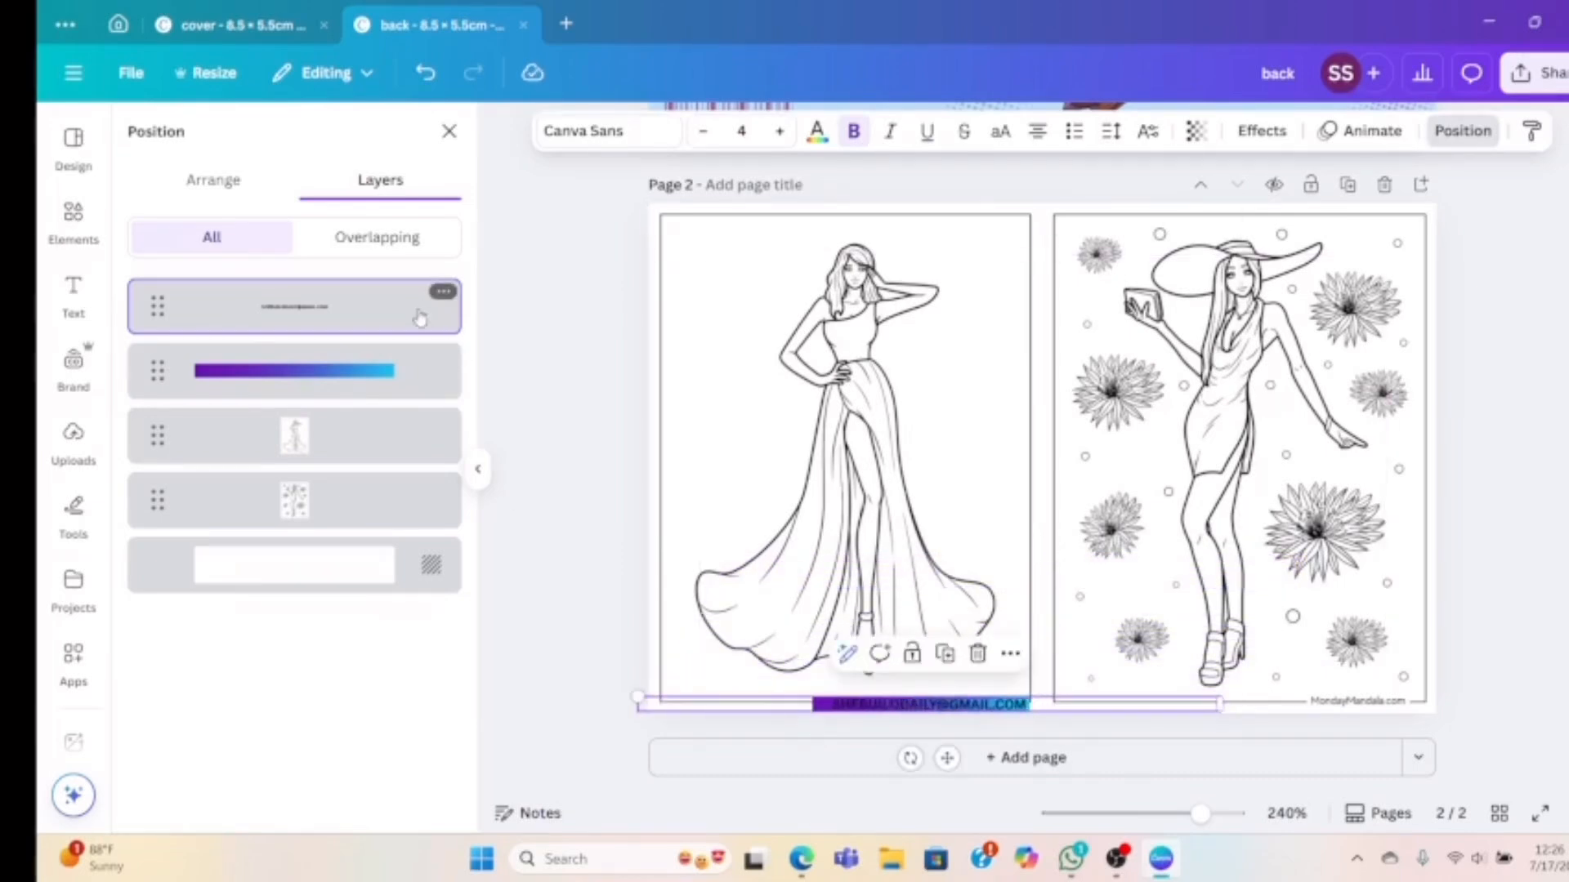
# Group the e-mail text and gradient strip into a single label
pyautogui.keyDown('shift'); pyautogui.click(413, 374); pyautogui.keyUp('shift')
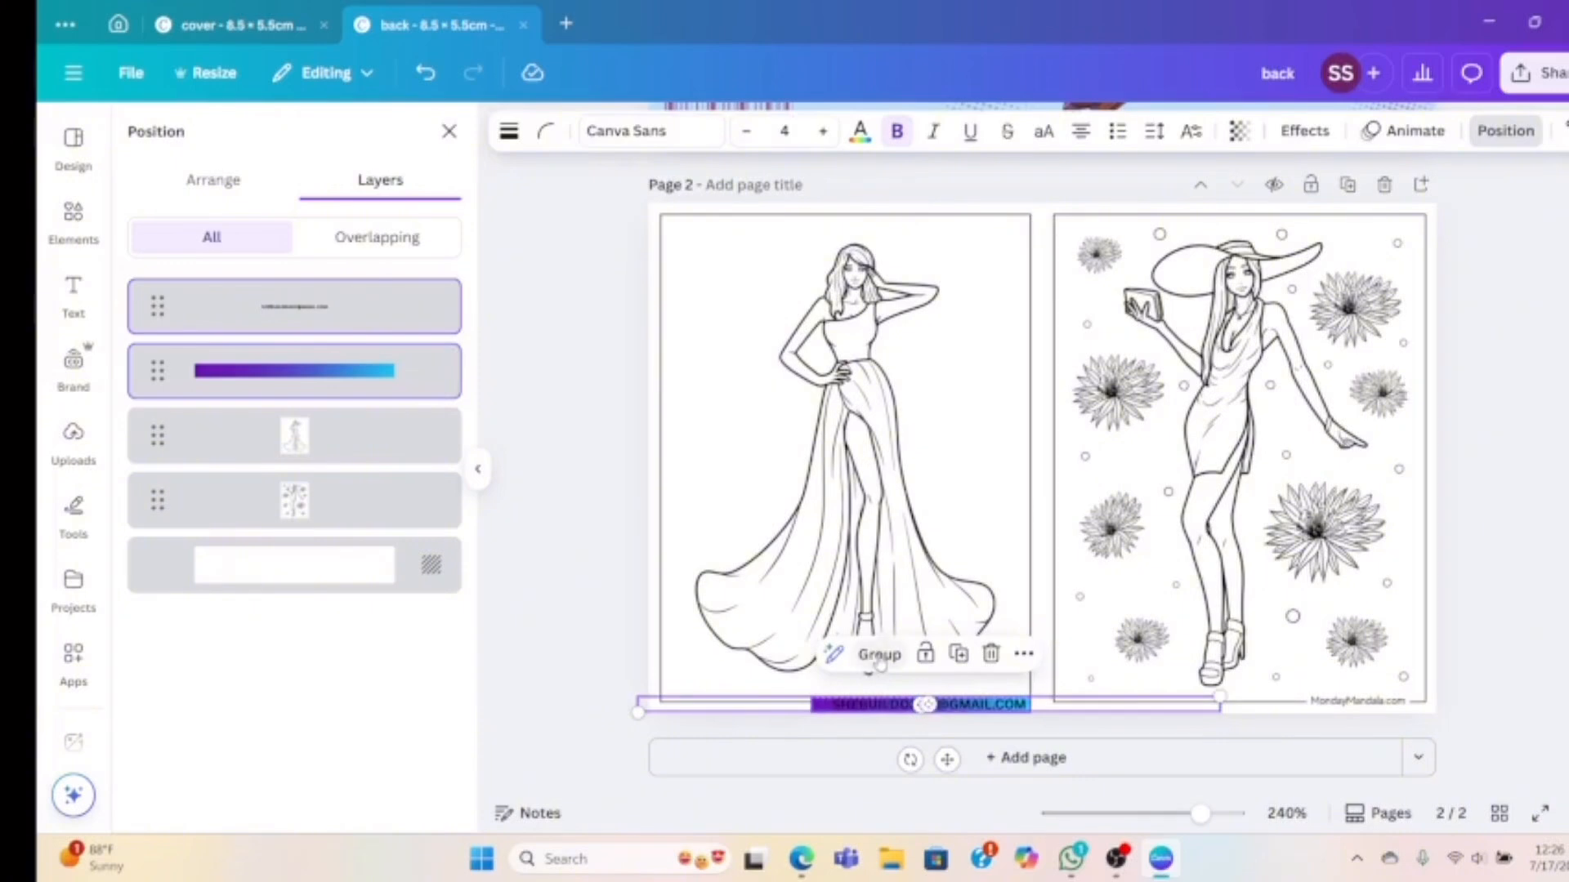
pyautogui.click(879, 655)
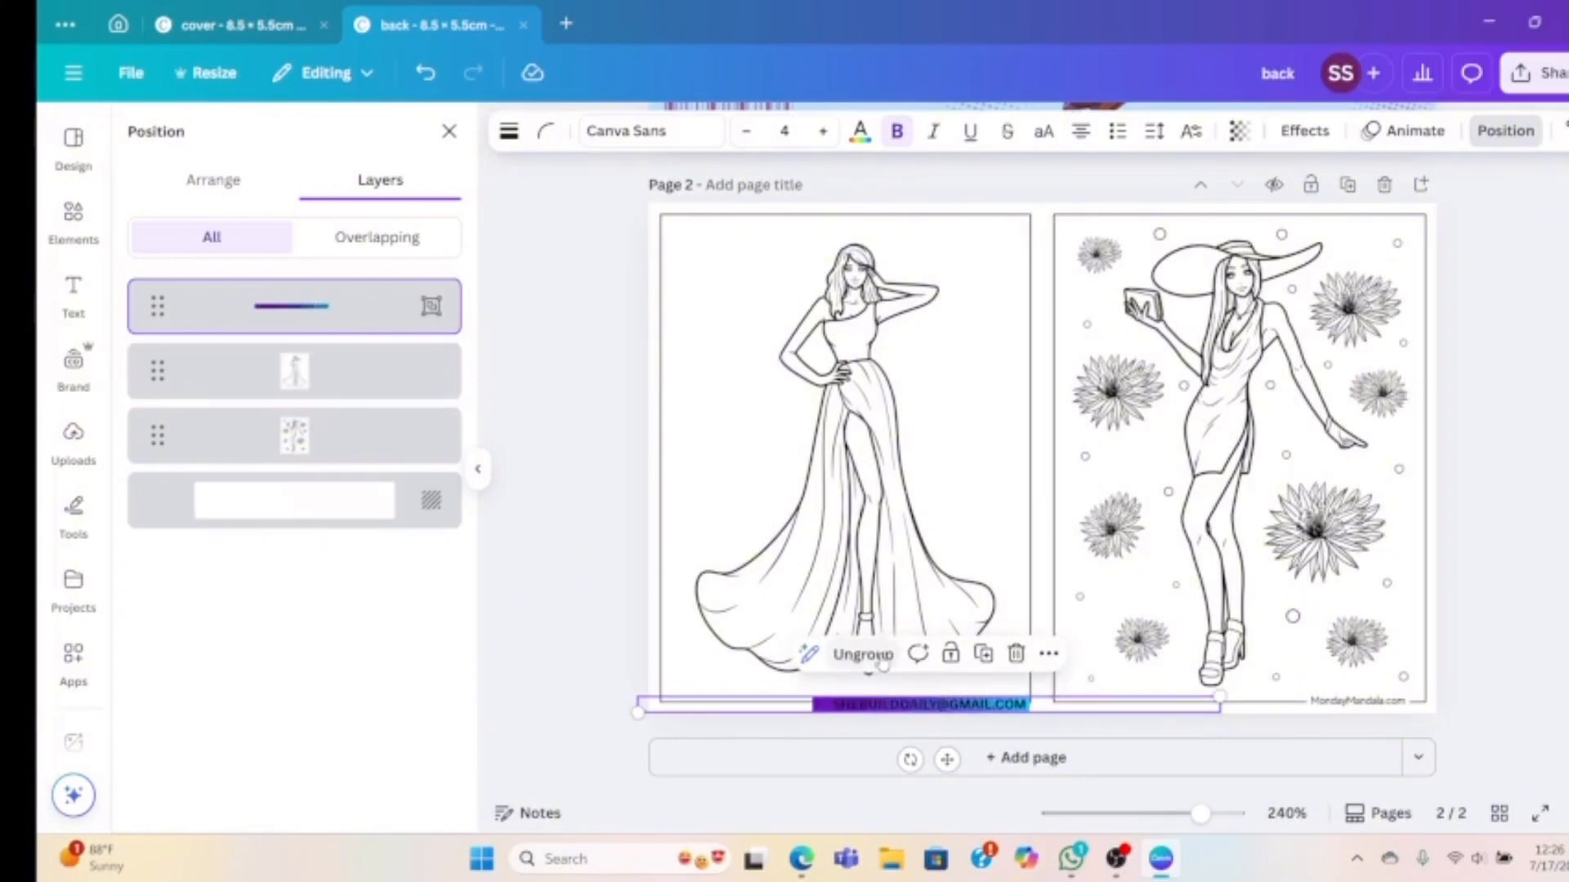
pyautogui.click(983, 653)
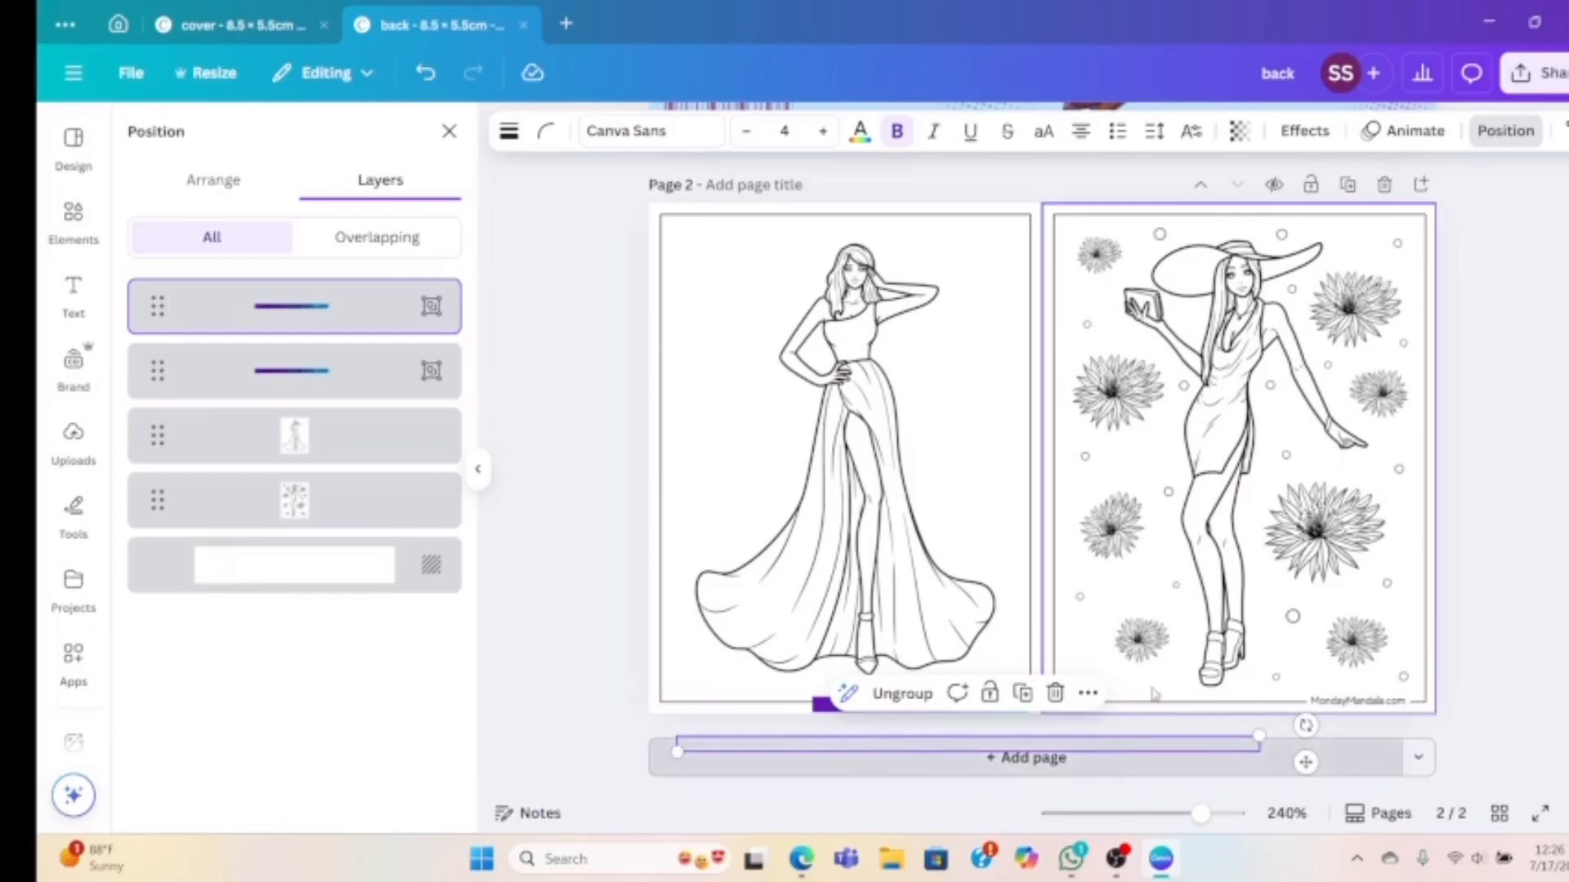
pyautogui.click(1181, 752)
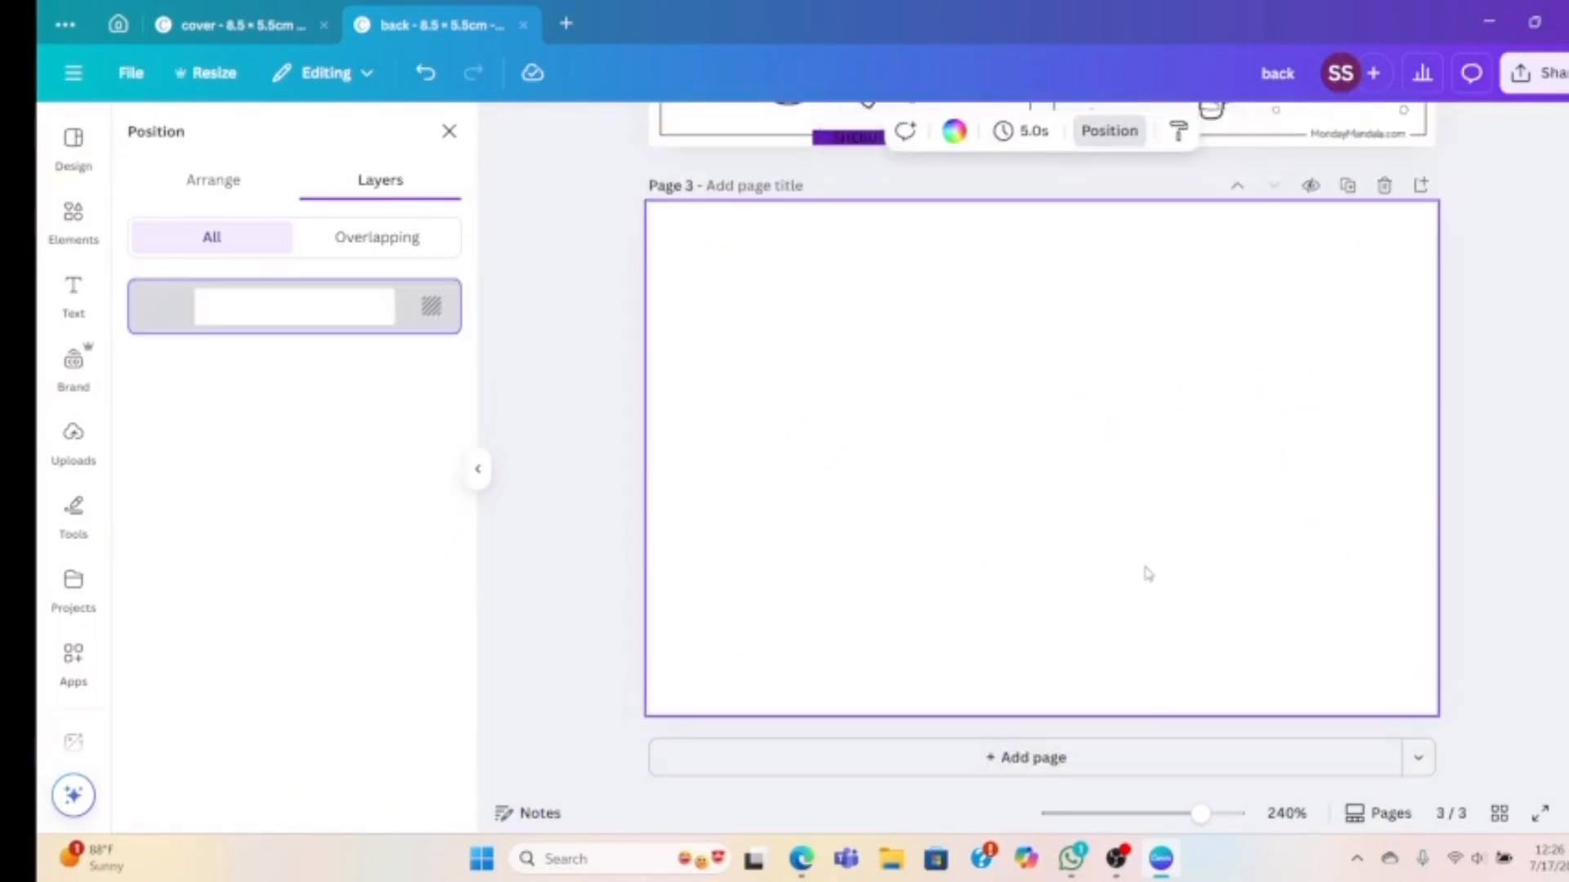
pyautogui.scroll(5, 1144, 570)
# Duplicate the e-mail label and set the copy under the right-hand drawing
pyautogui.click(982, 661)
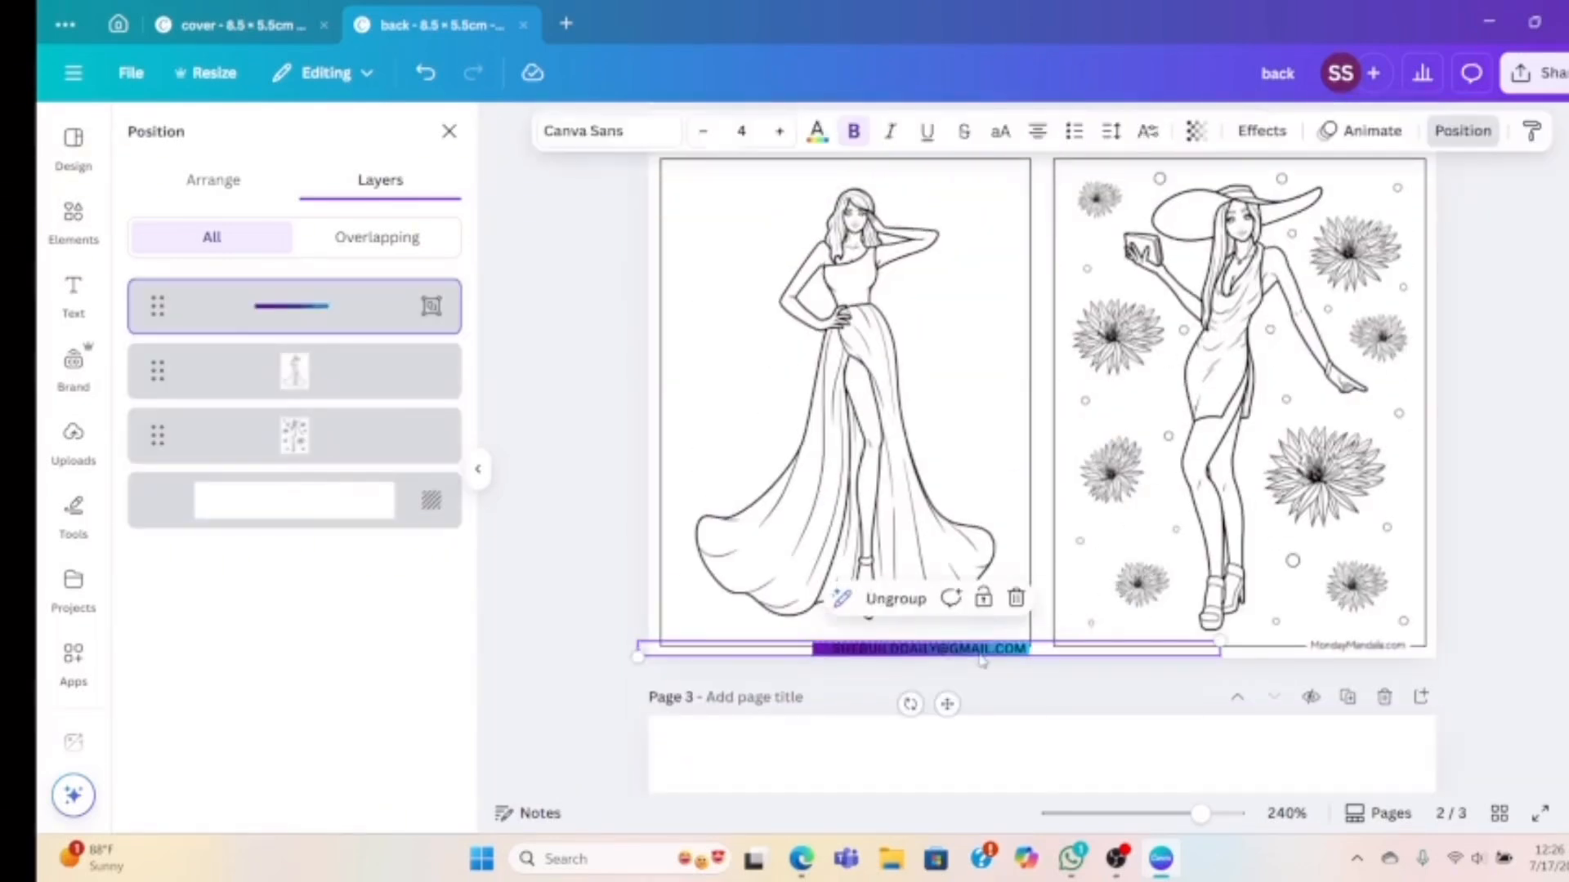
pyautogui.rightClick(926, 649)
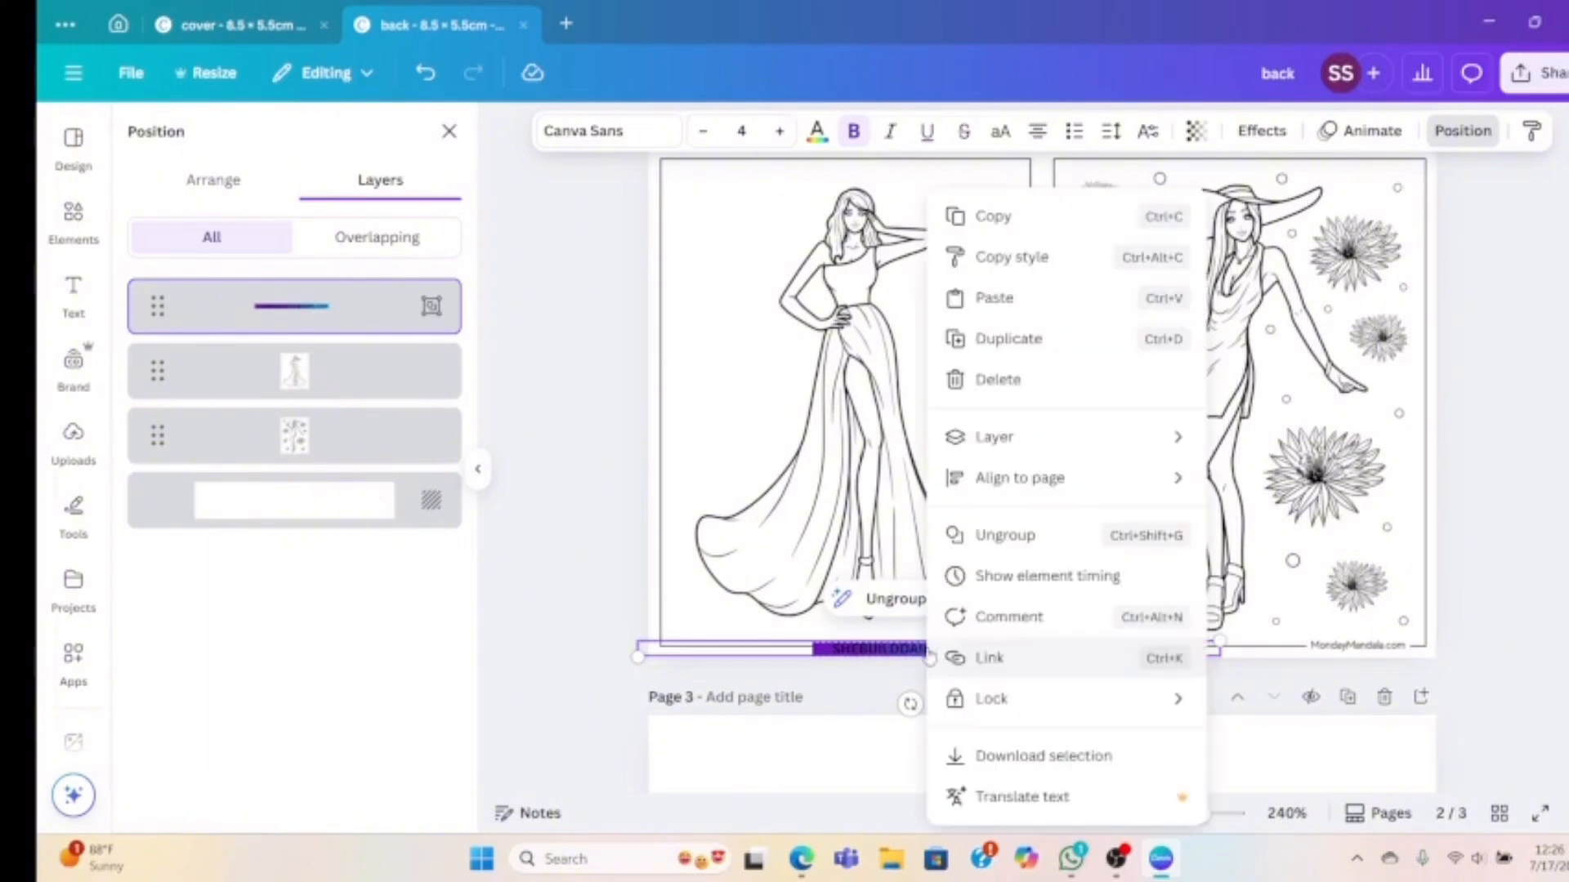
pyautogui.click(1008, 339)
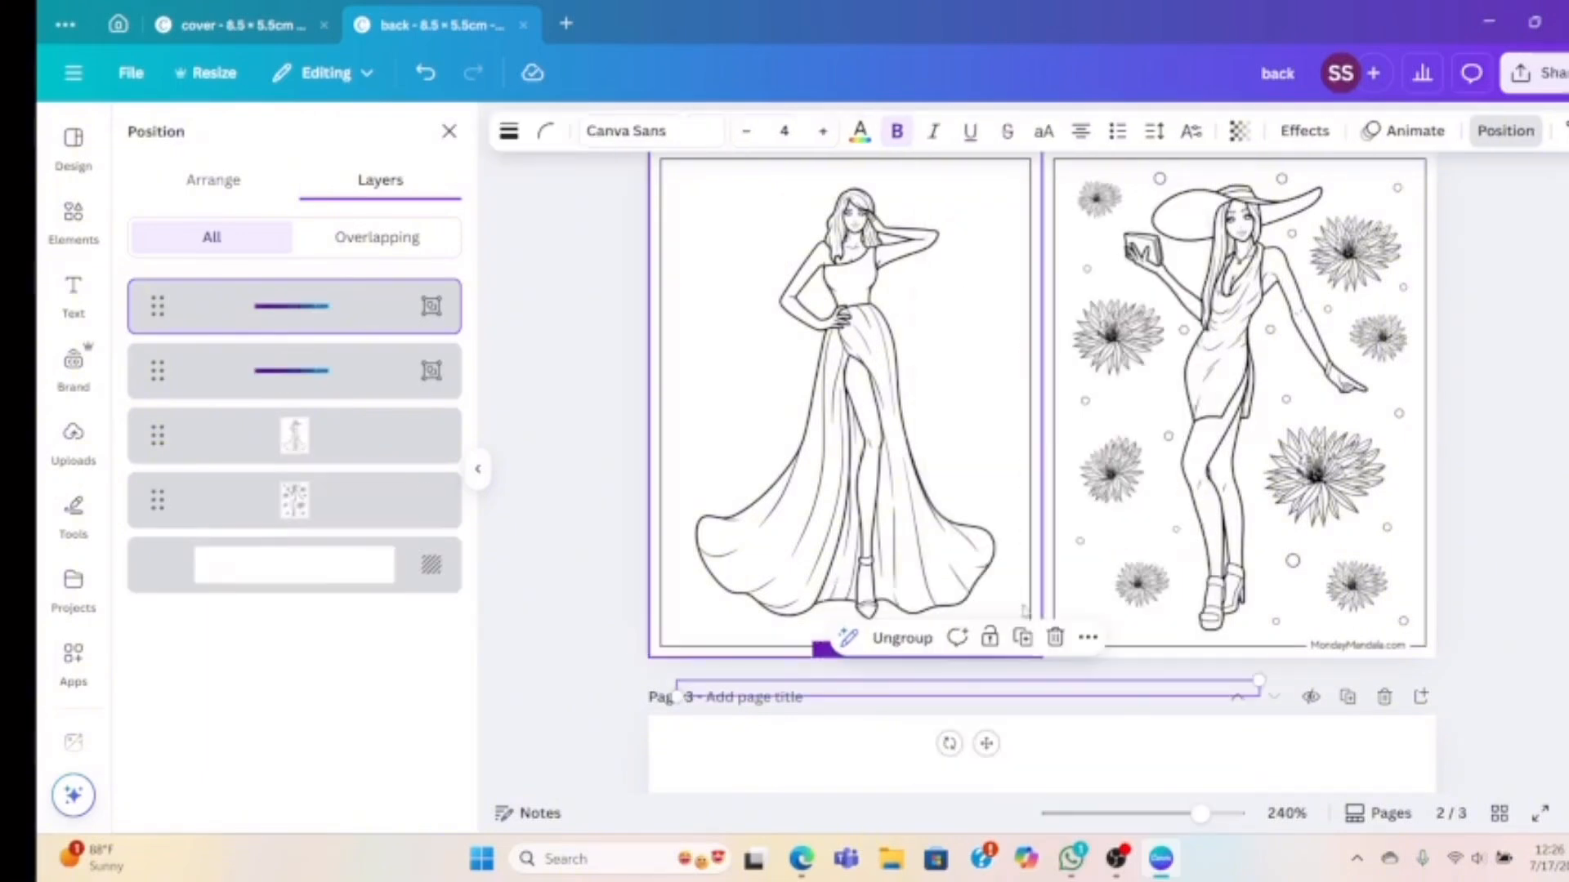
pyautogui.moveTo(1032, 691); pyautogui.dragTo(1387, 643)
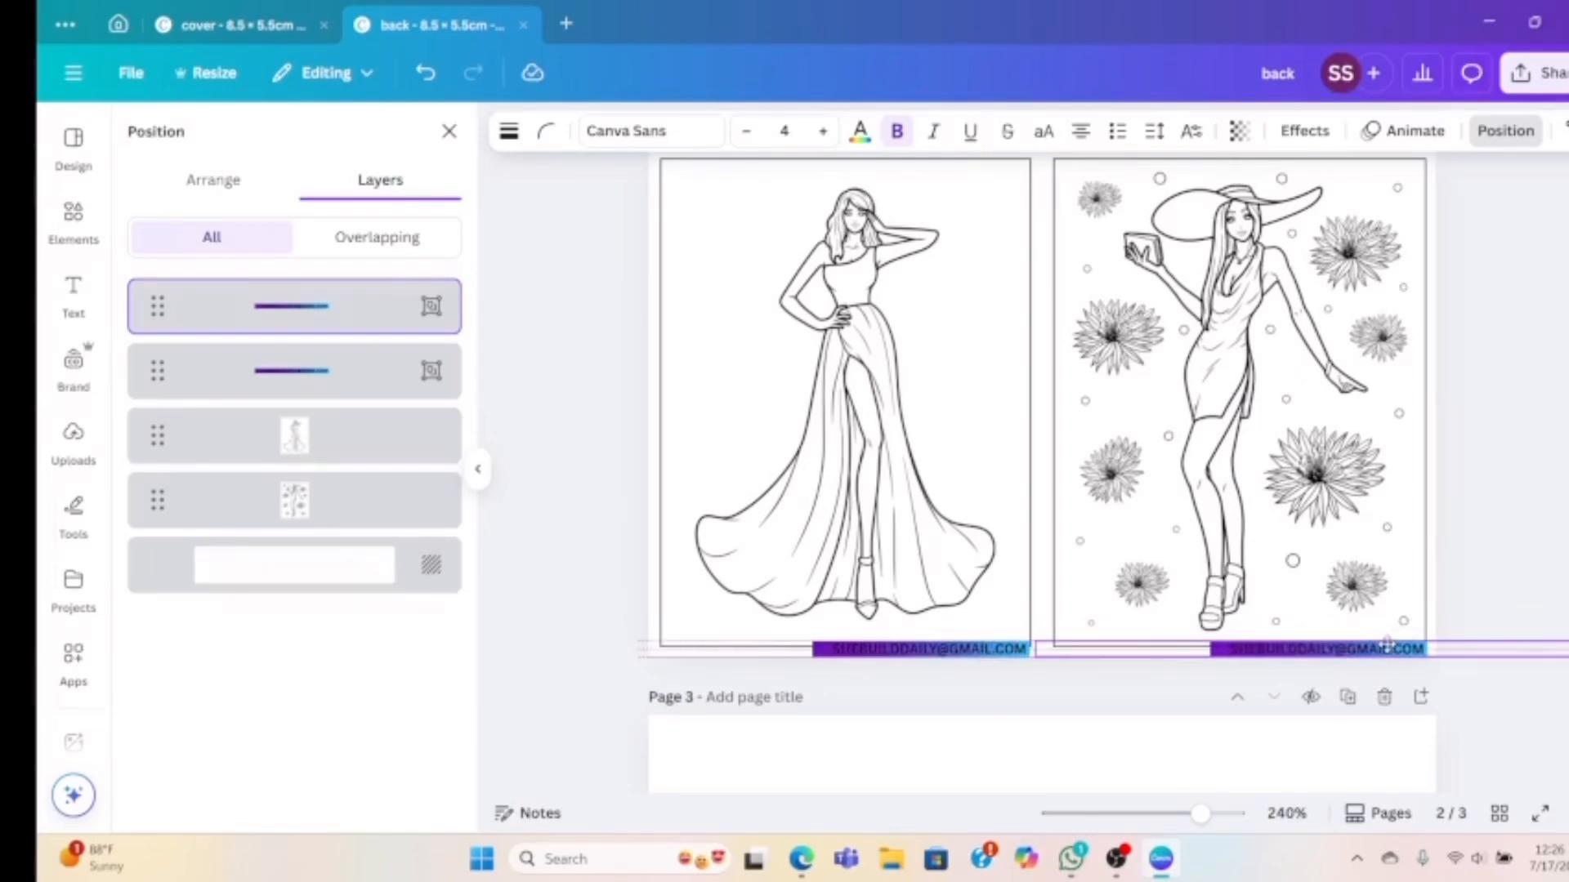
pyautogui.moveTo(1386, 643); pyautogui.dragTo(1388, 643)
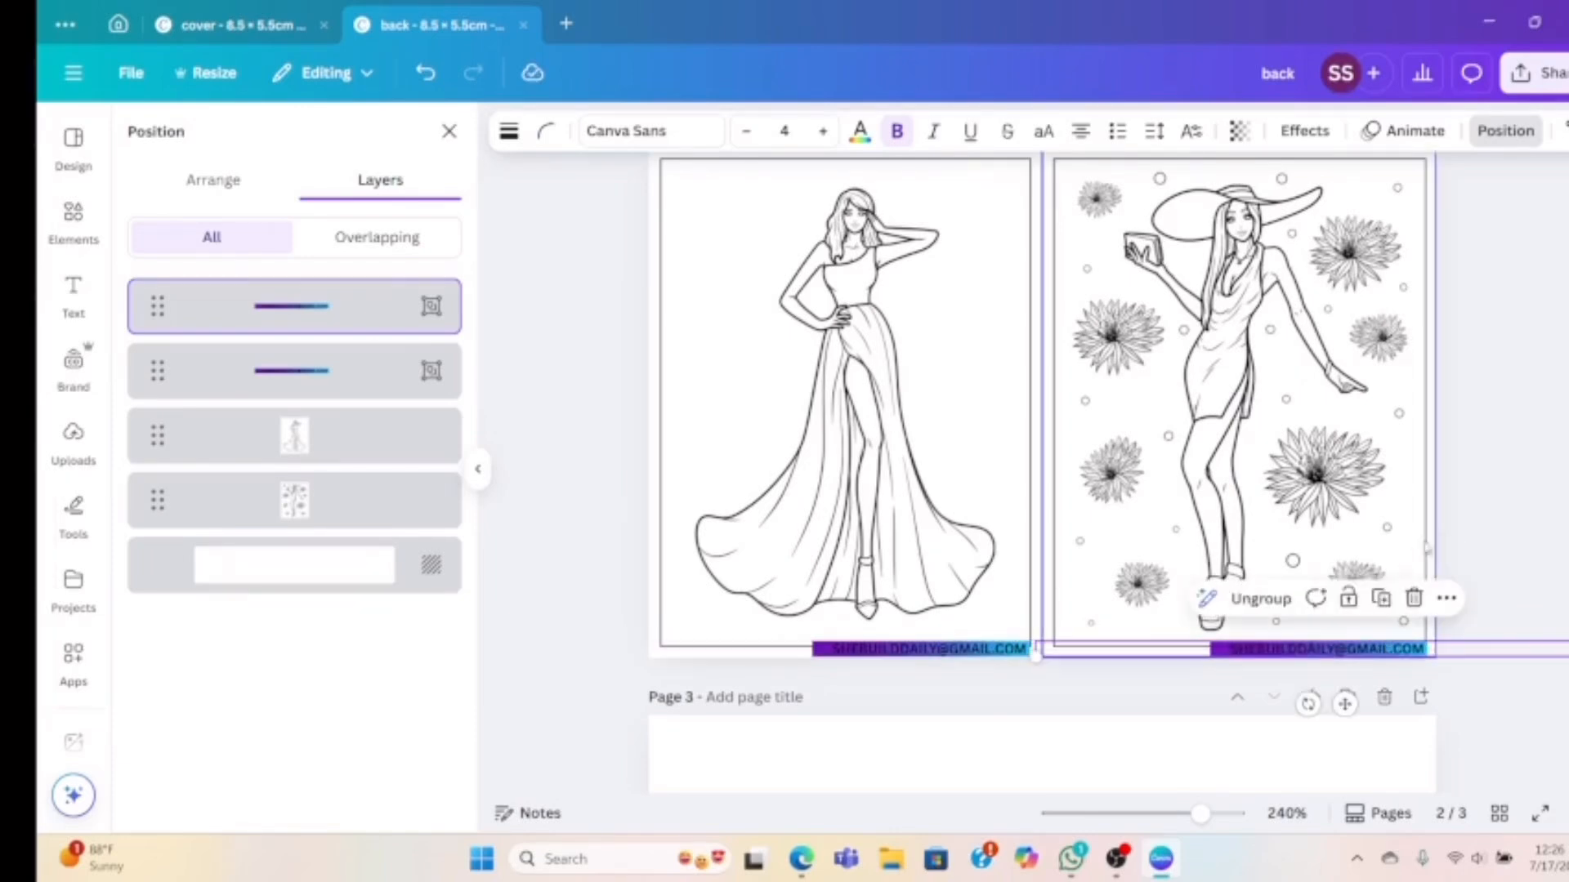
# Duplicate page 2 as page 3 and delete the hat-wearing woman from the copy
pyautogui.click(1478, 512)
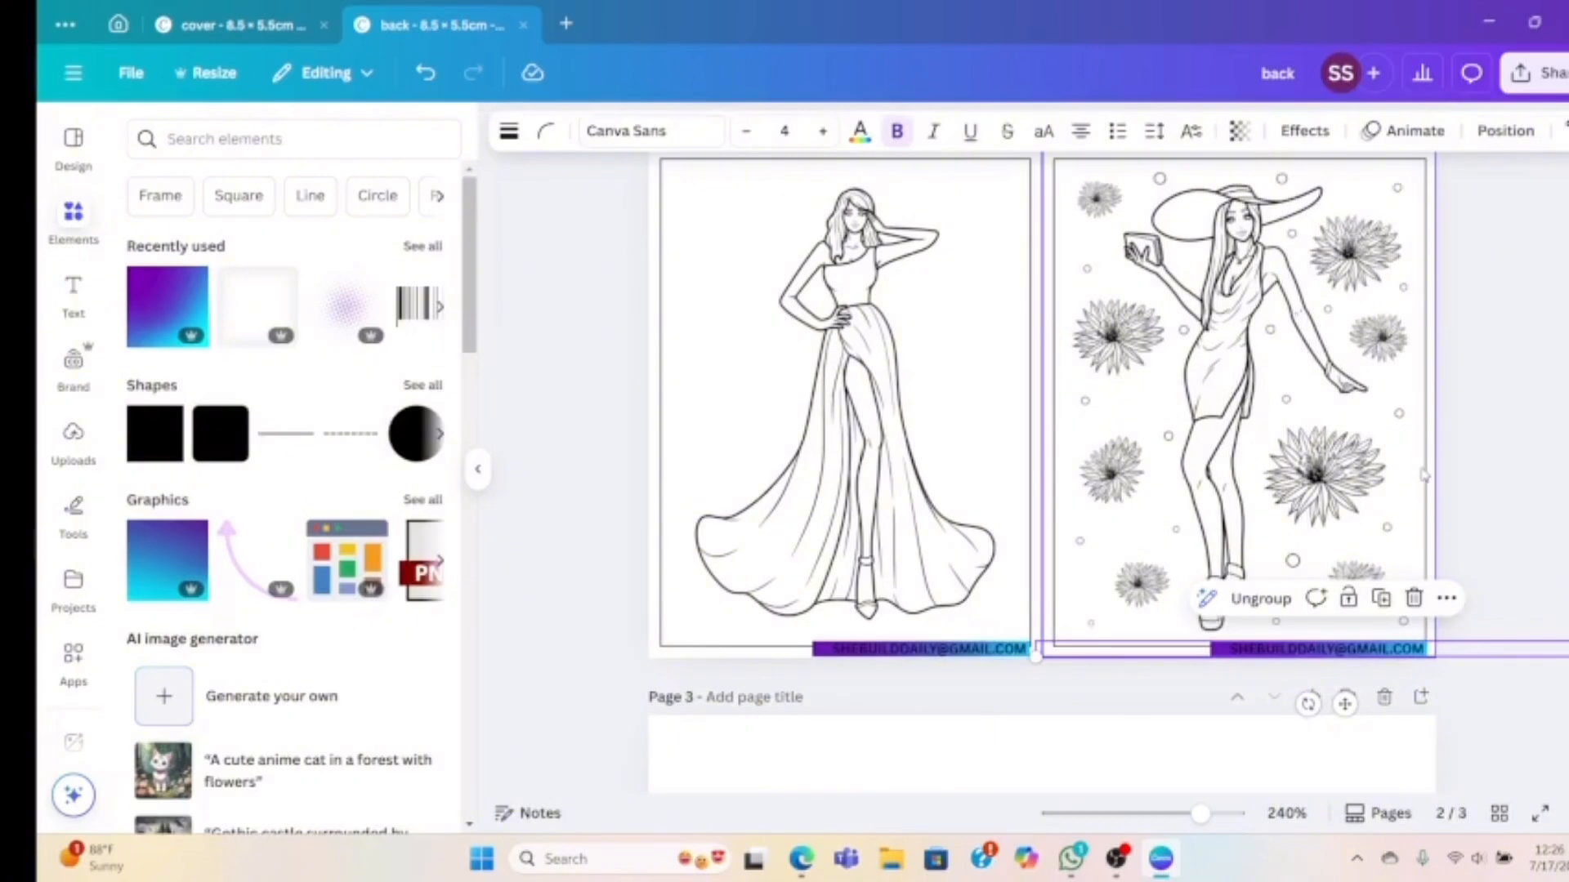
pyautogui.click(1420, 470)
pyautogui.scroll(5, 1489, 452)
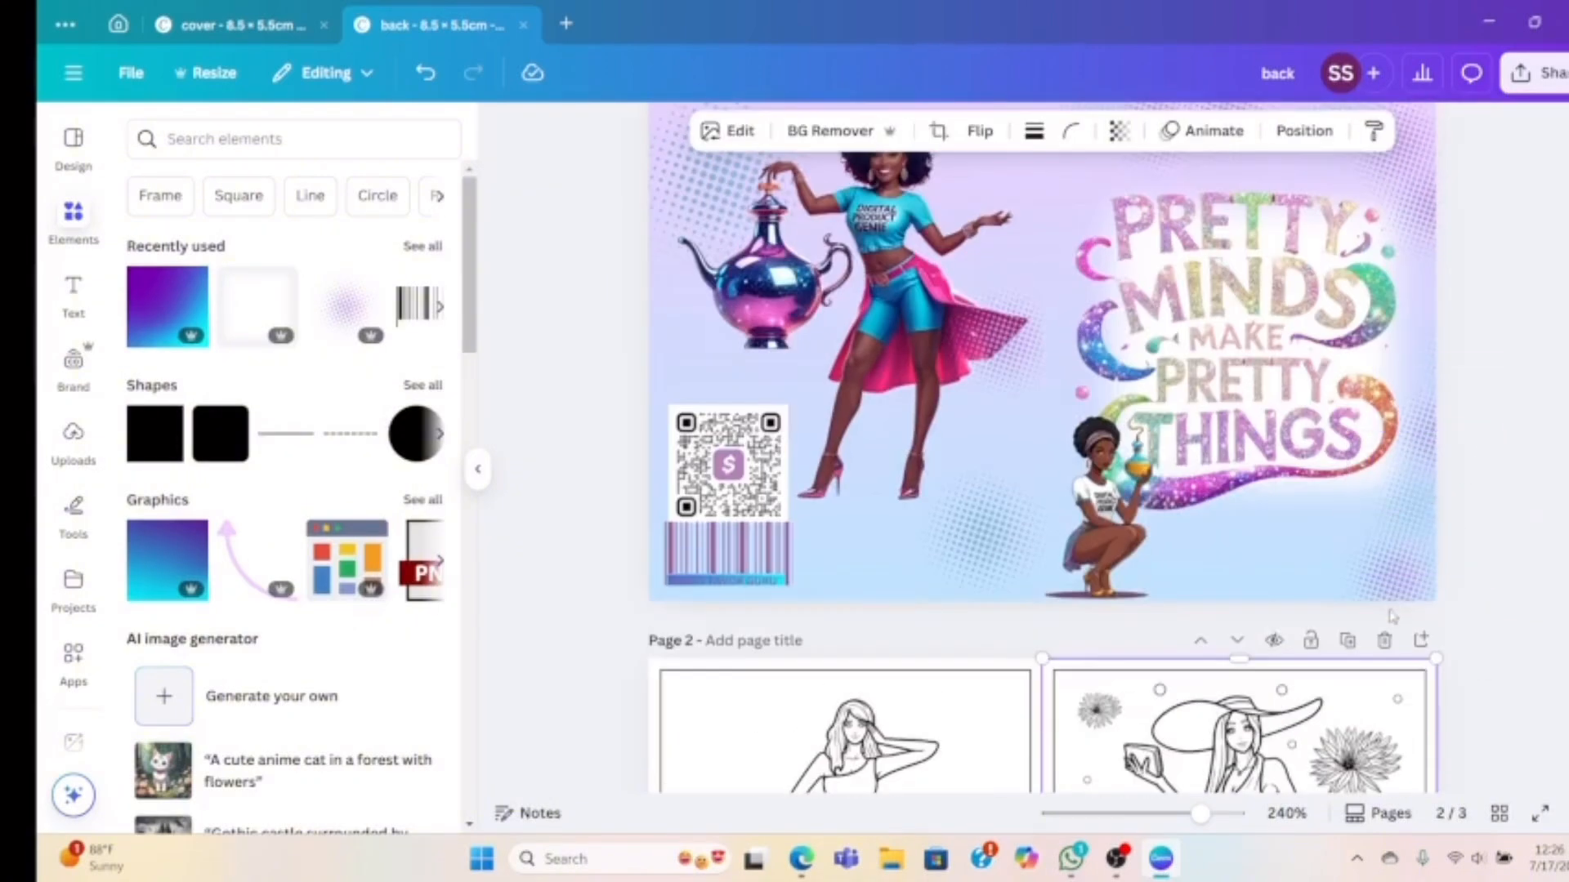
pyautogui.scroll(-7, 1392, 617)
pyautogui.scroll(5, 1394, 595)
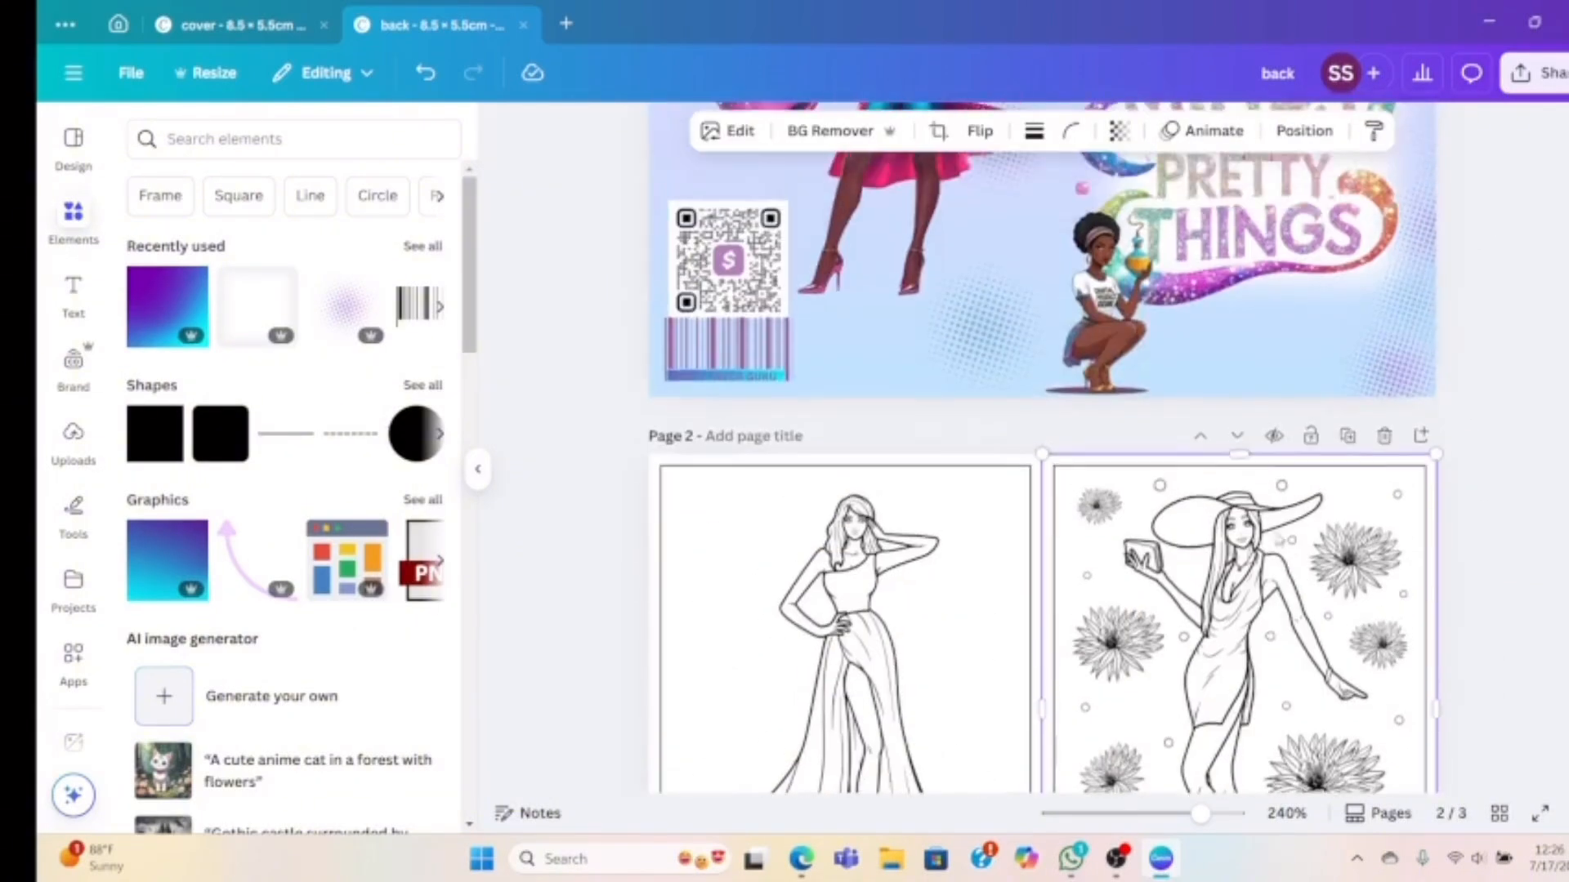
pyautogui.click(1347, 436)
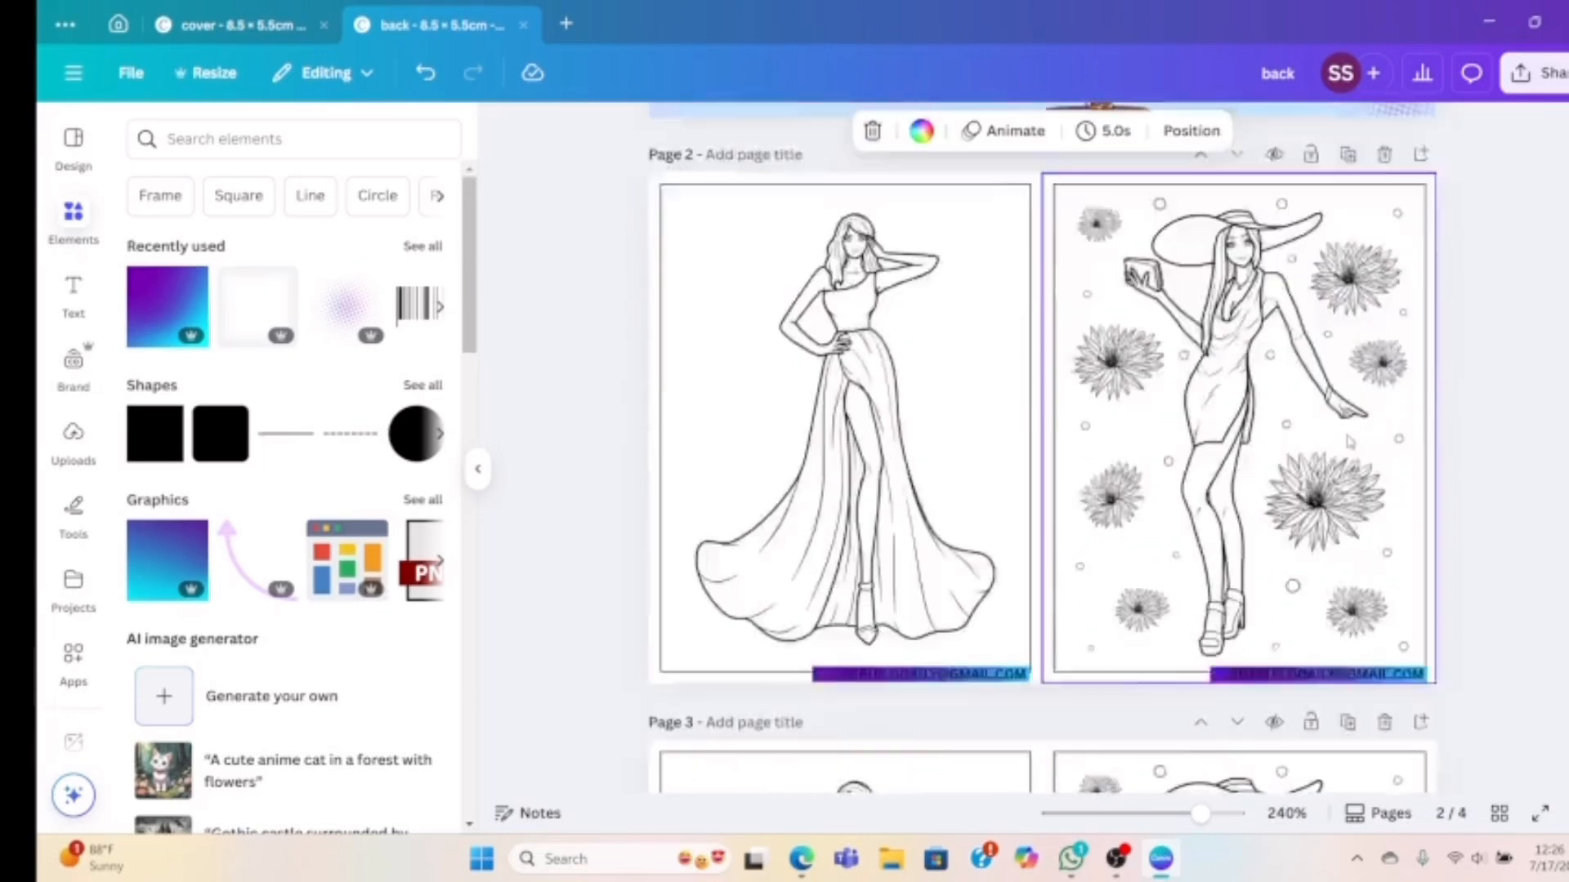
pyautogui.click(1280, 623)
pyautogui.press('Delete')
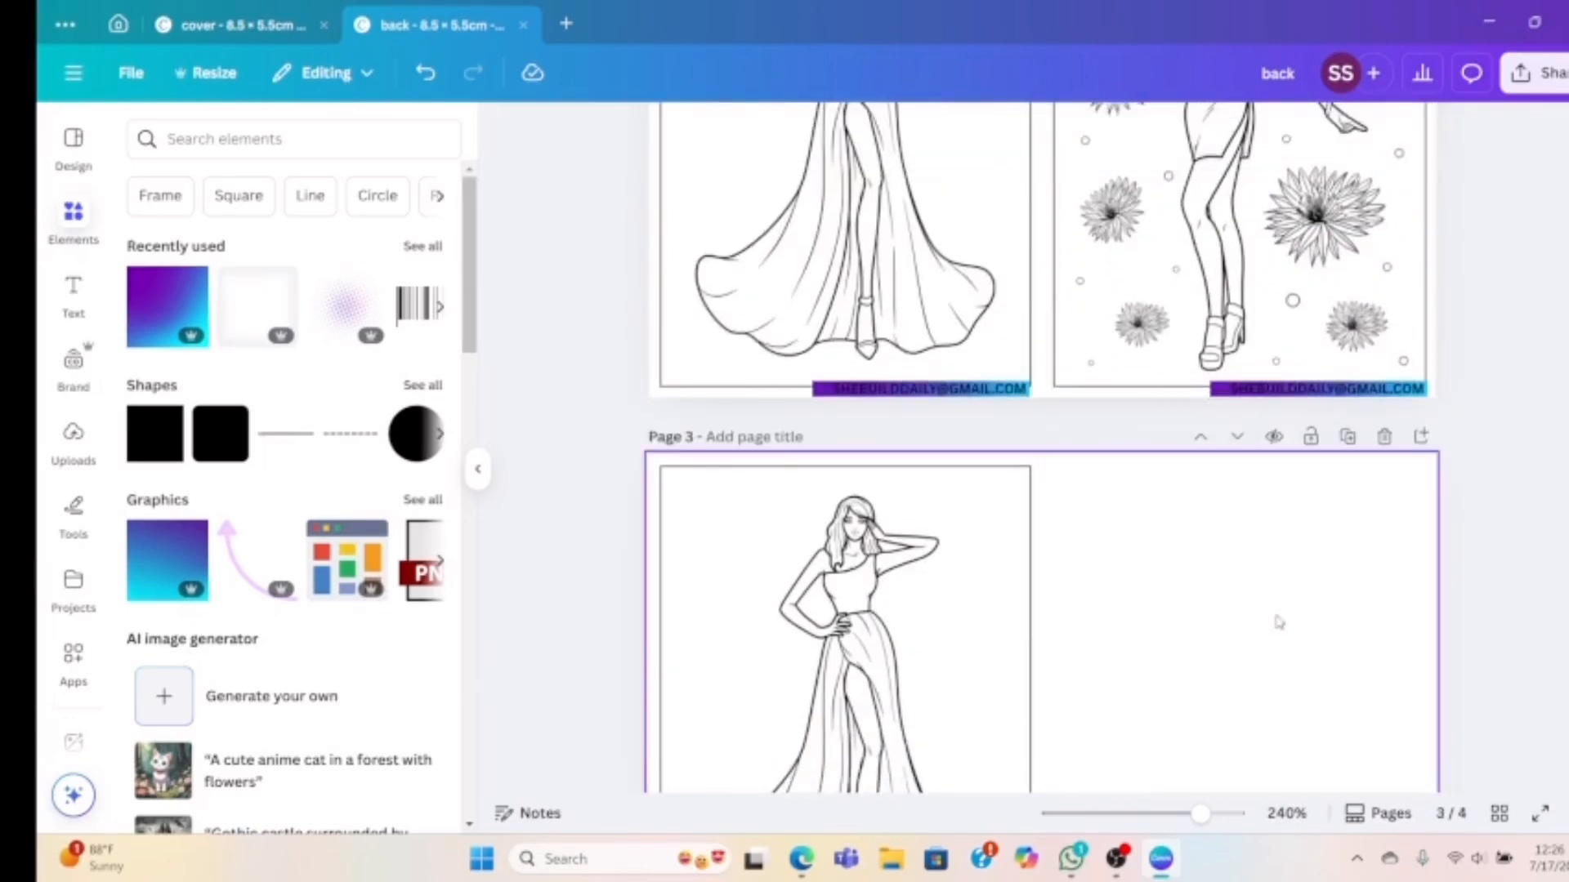
pyautogui.scroll(-5, 1230, 654)
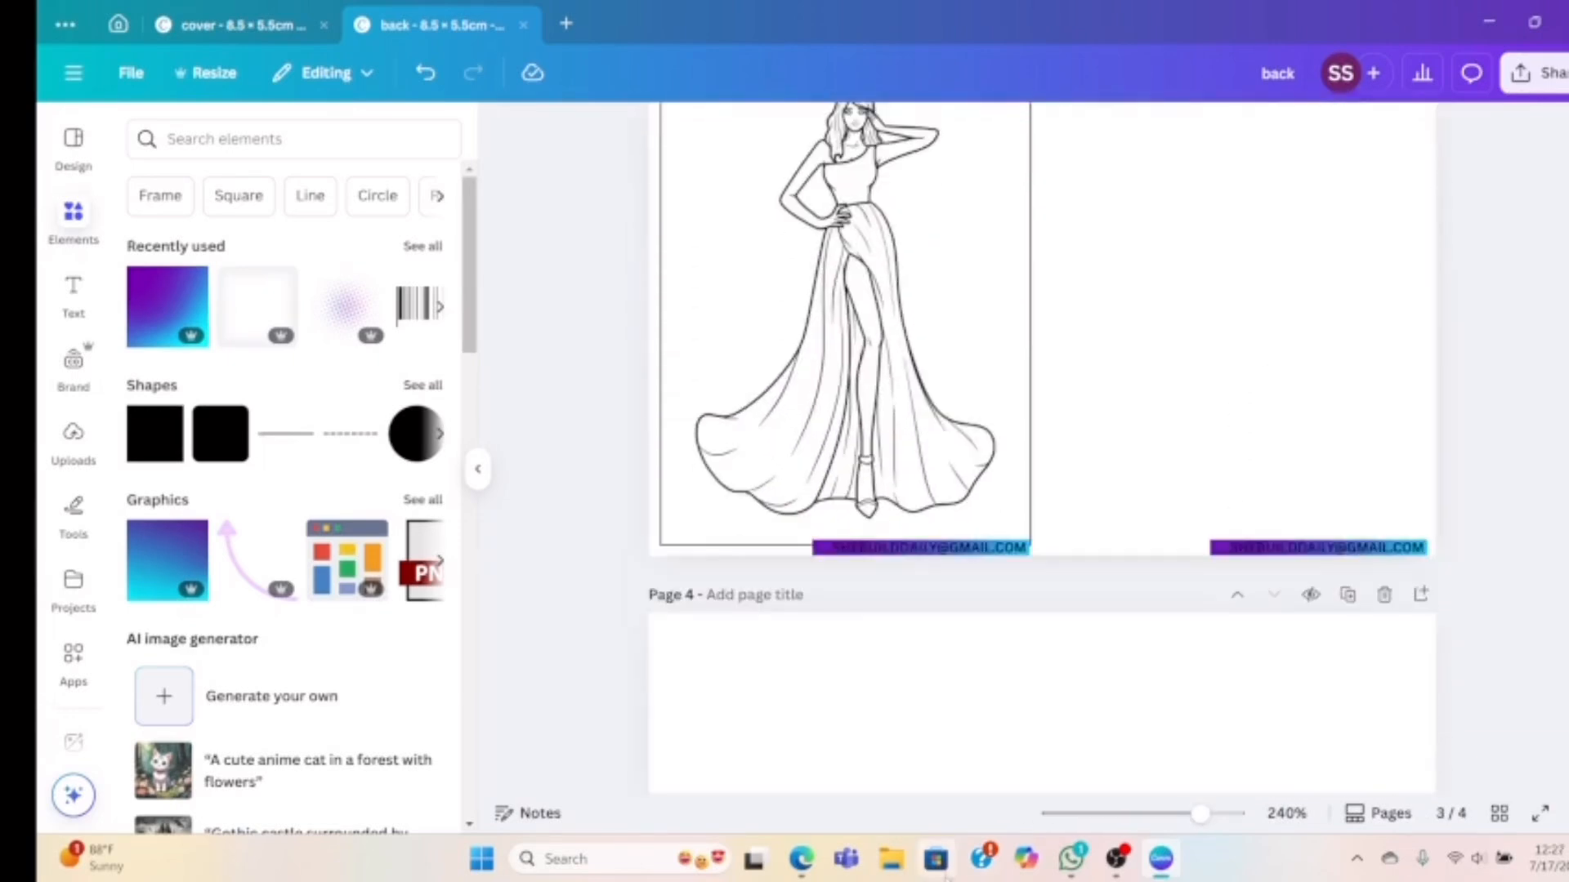
# Copy the Fashion Model In Mini Dress, Puff Jacket, And Boots image from Monday Mandala
pyautogui.click(802, 859)
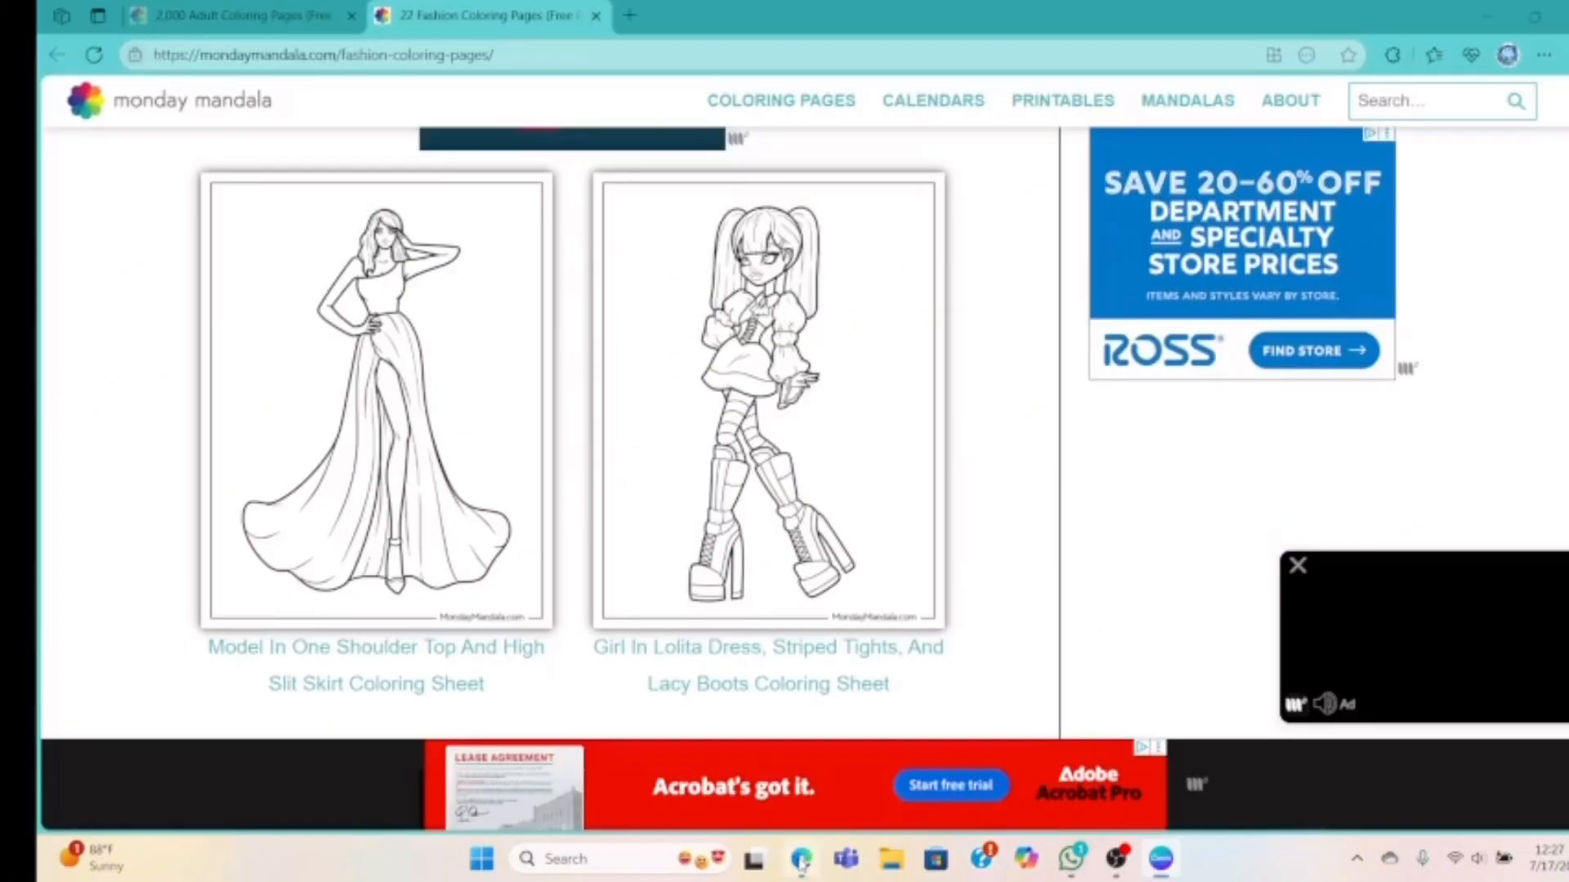
pyautogui.scroll(-8, 750, 449)
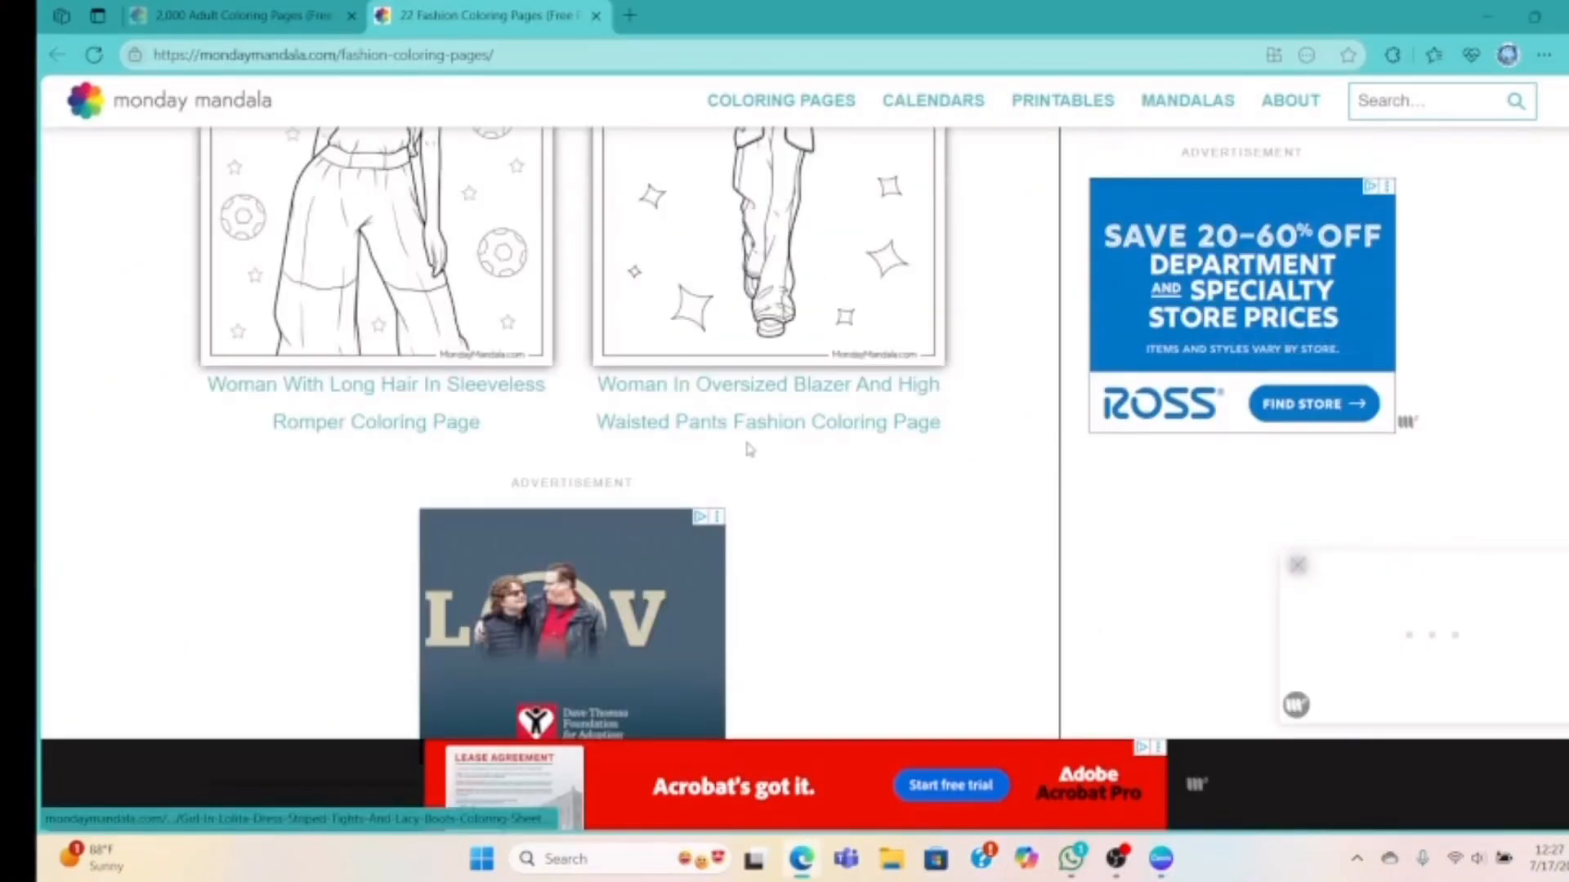
pyautogui.scroll(-5, 750, 449)
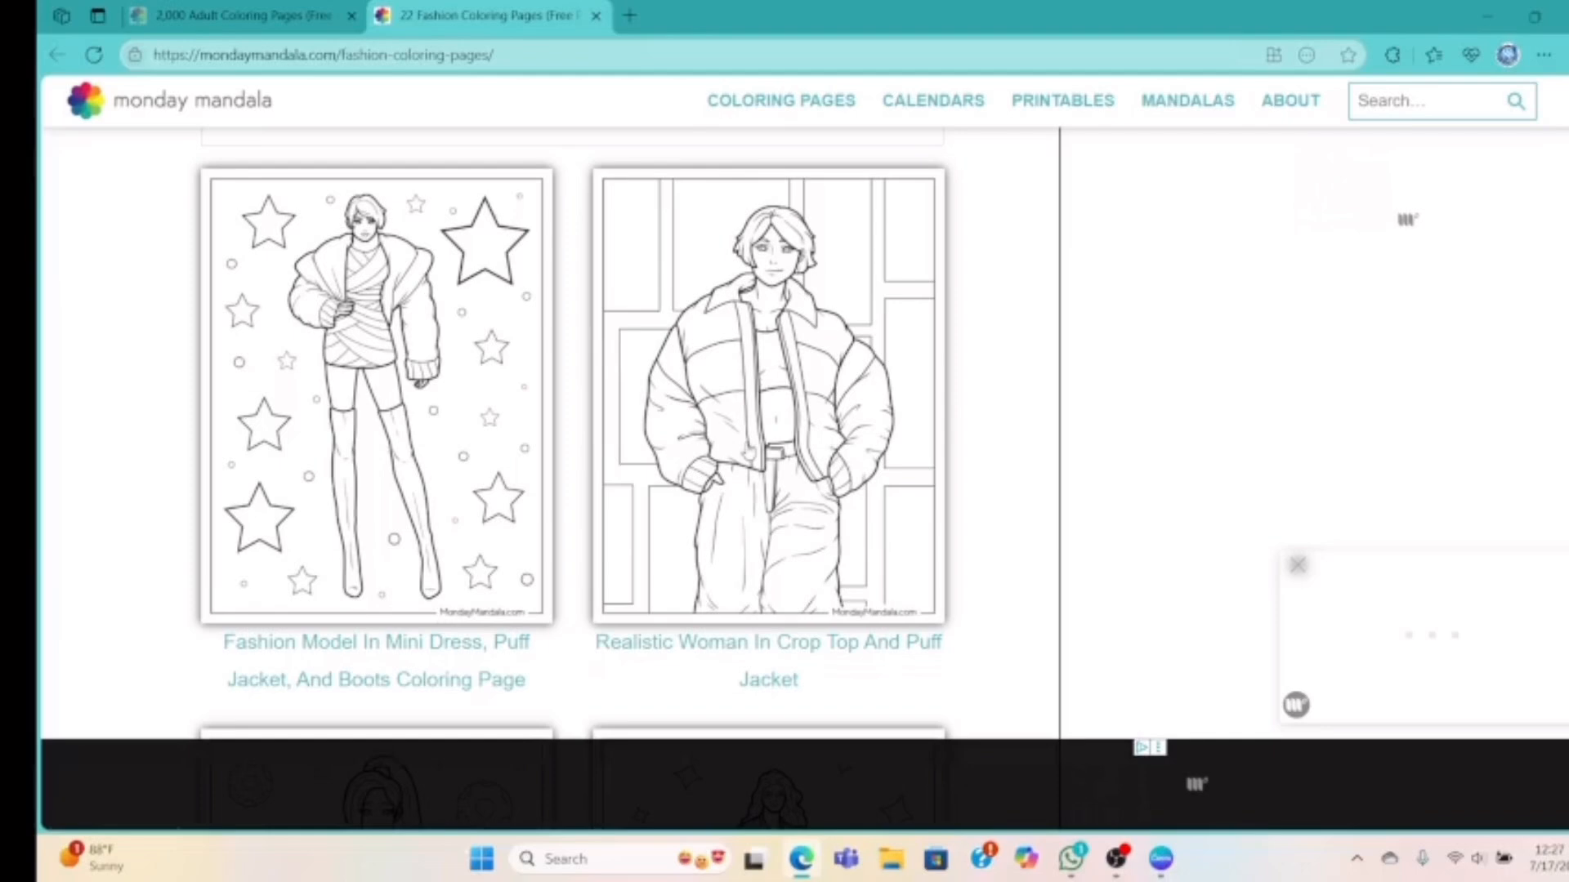
pyautogui.scroll(-1, 420, 199)
pyautogui.rightClick(420, 200)
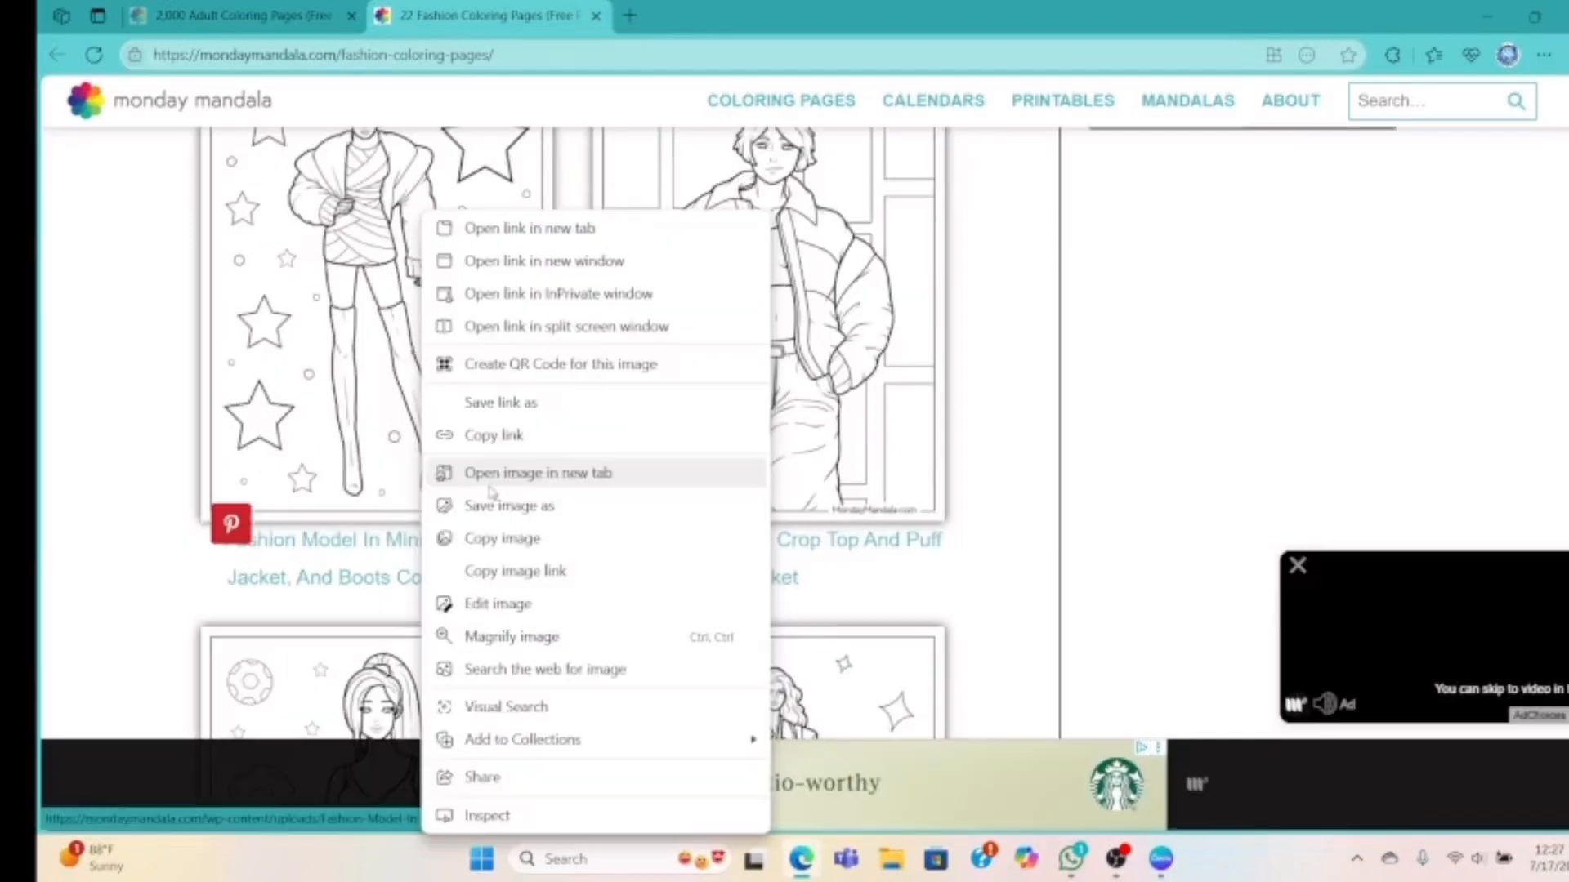
pyautogui.click(490, 535)
# Paste the mini-dress drawing onto Page 3 and enlarge it to fill the right half
pyautogui.click(1161, 859)
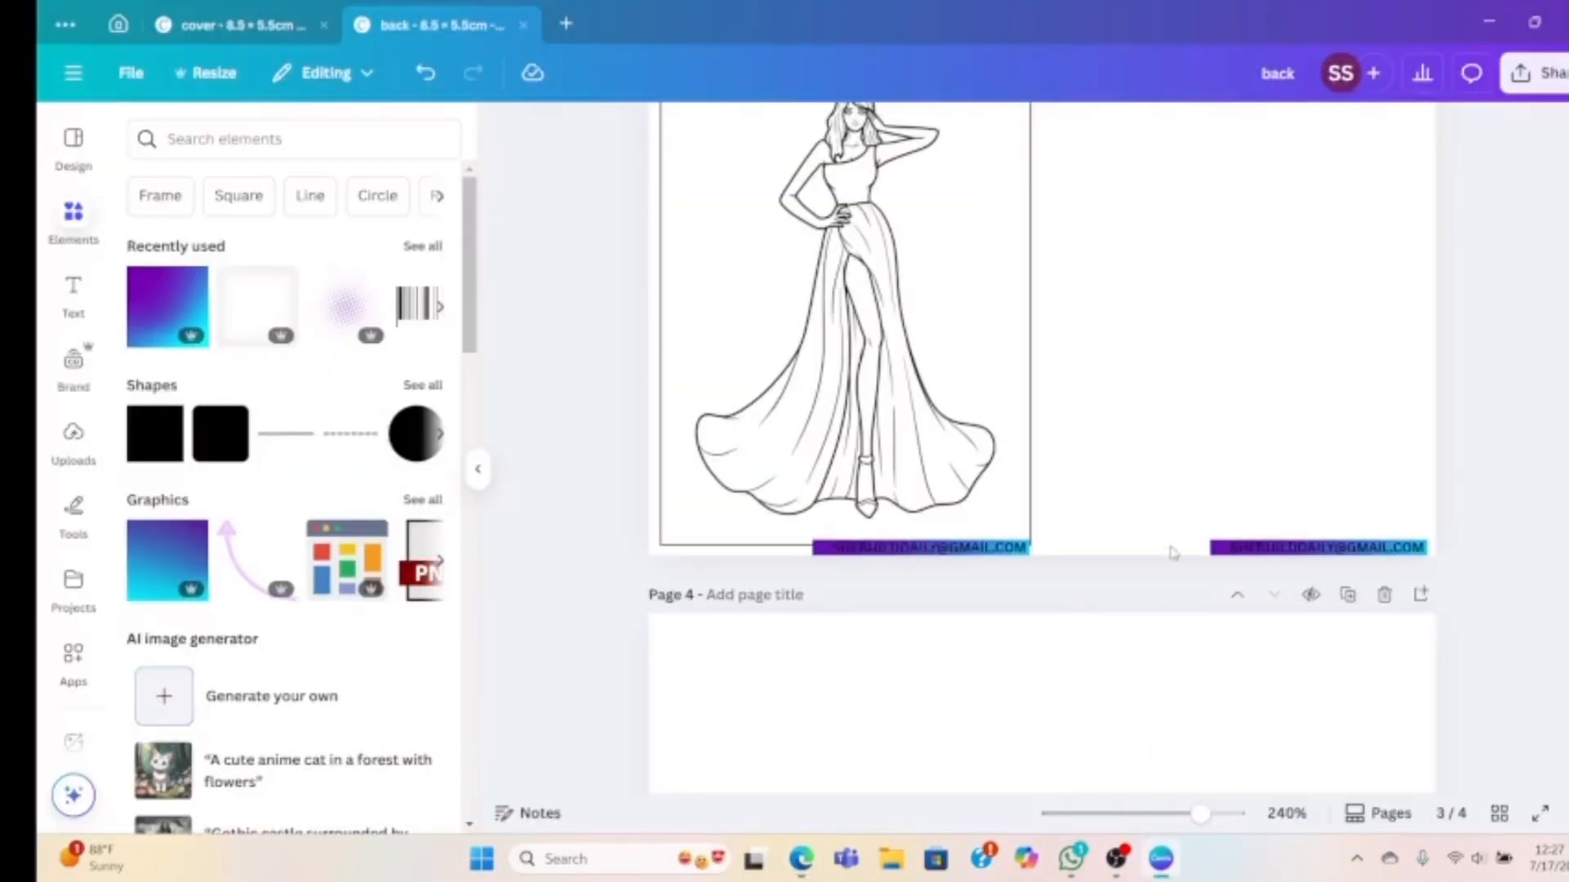
pyautogui.rightClick(1169, 353)
pyautogui.click(1221, 470)
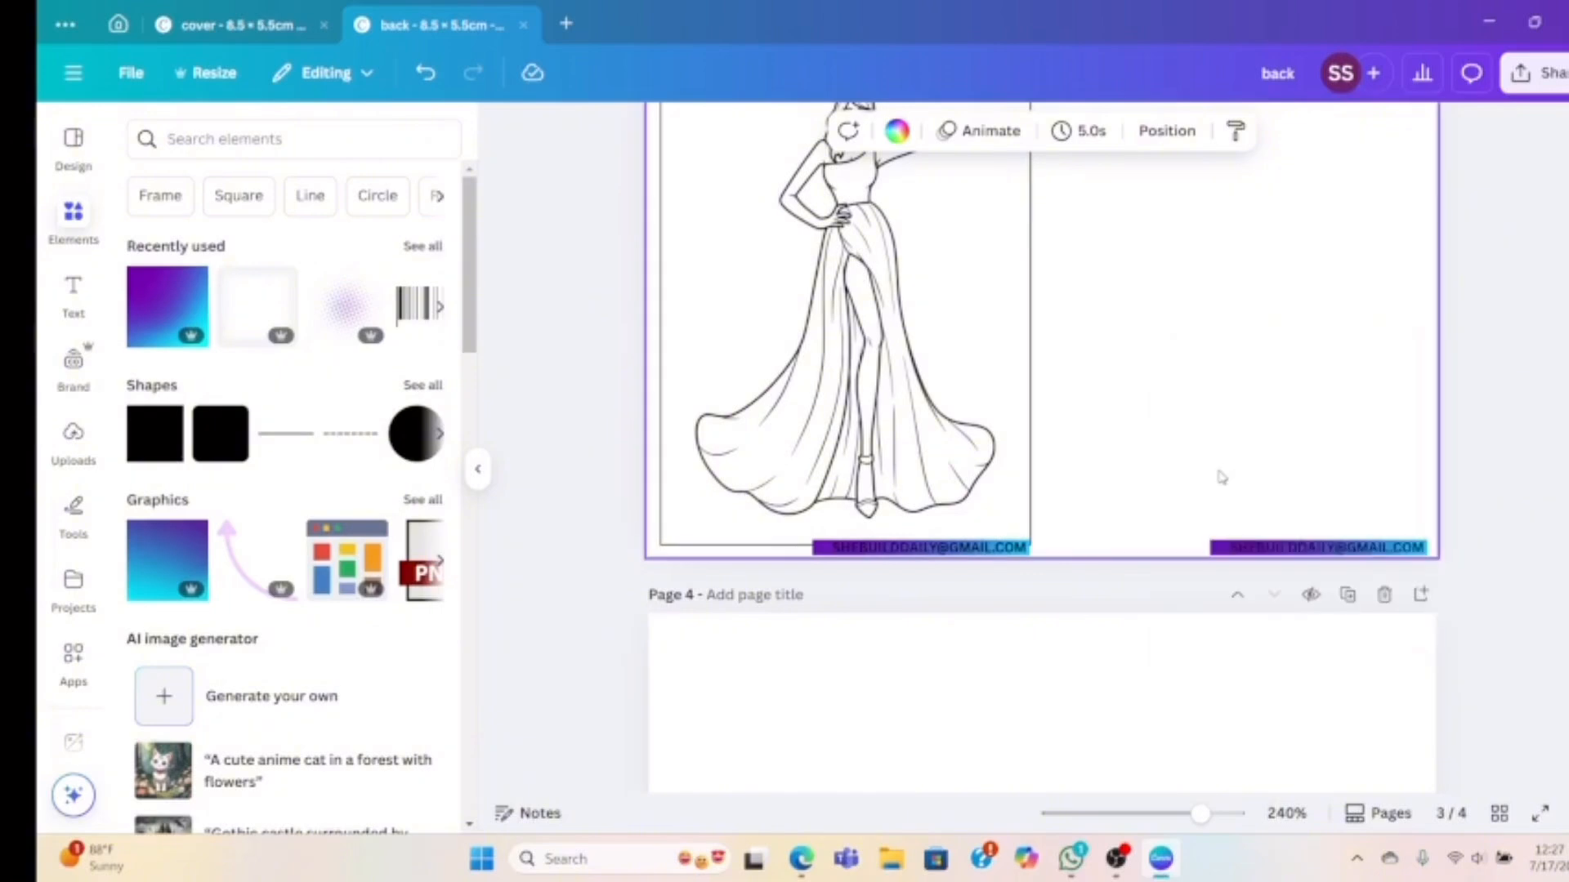
pyautogui.scroll(1, 1133, 397)
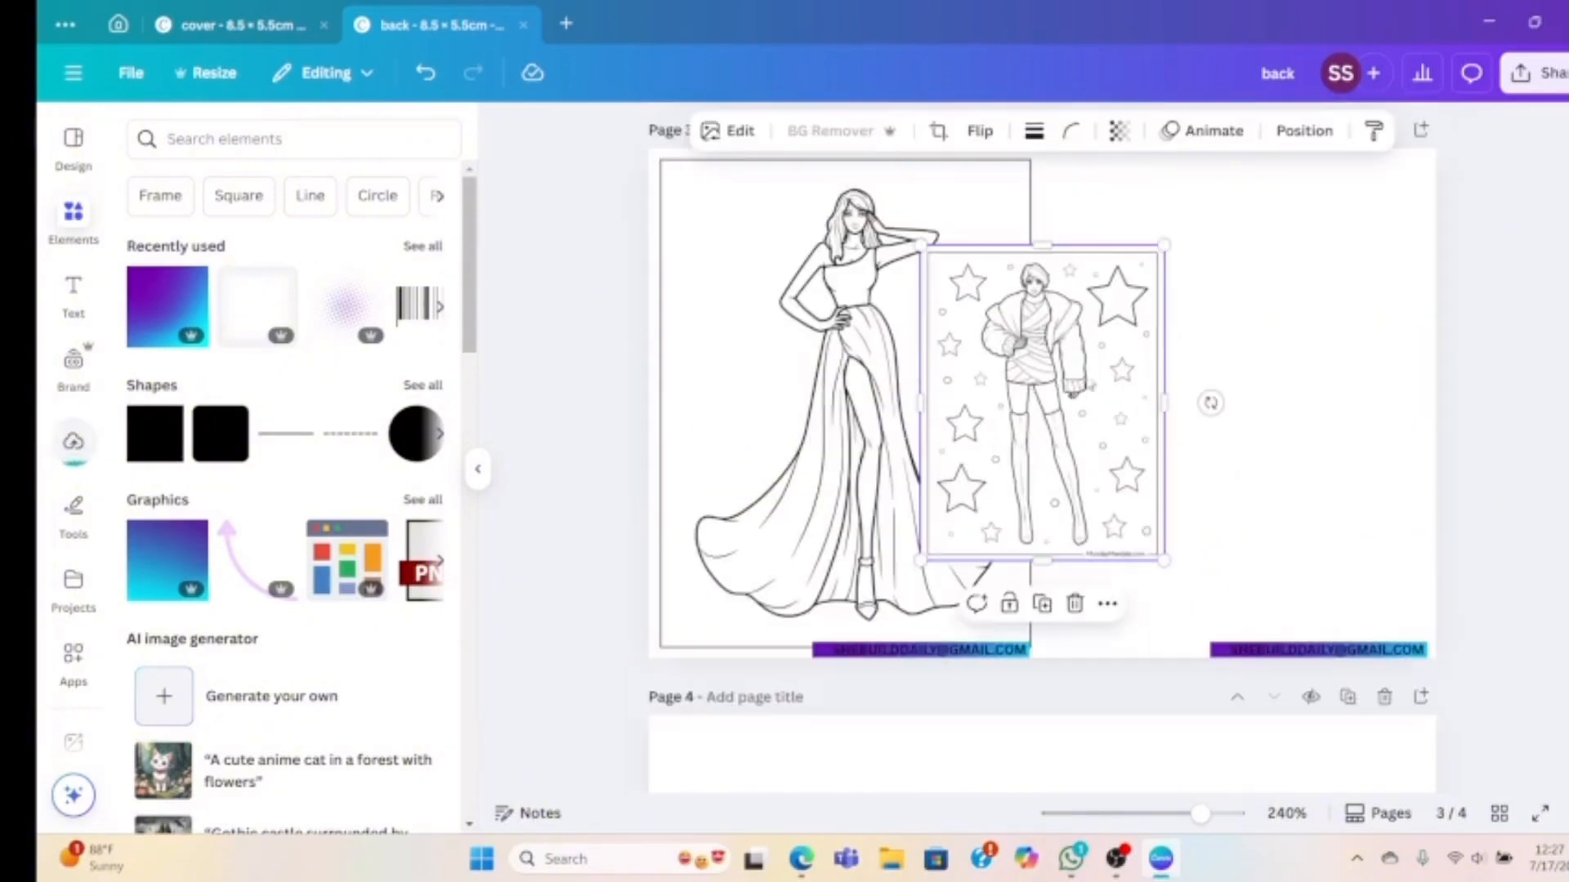
pyautogui.moveTo(1028, 402); pyautogui.dragTo(1146, 322)
pyautogui.scroll(1, 1145, 322)
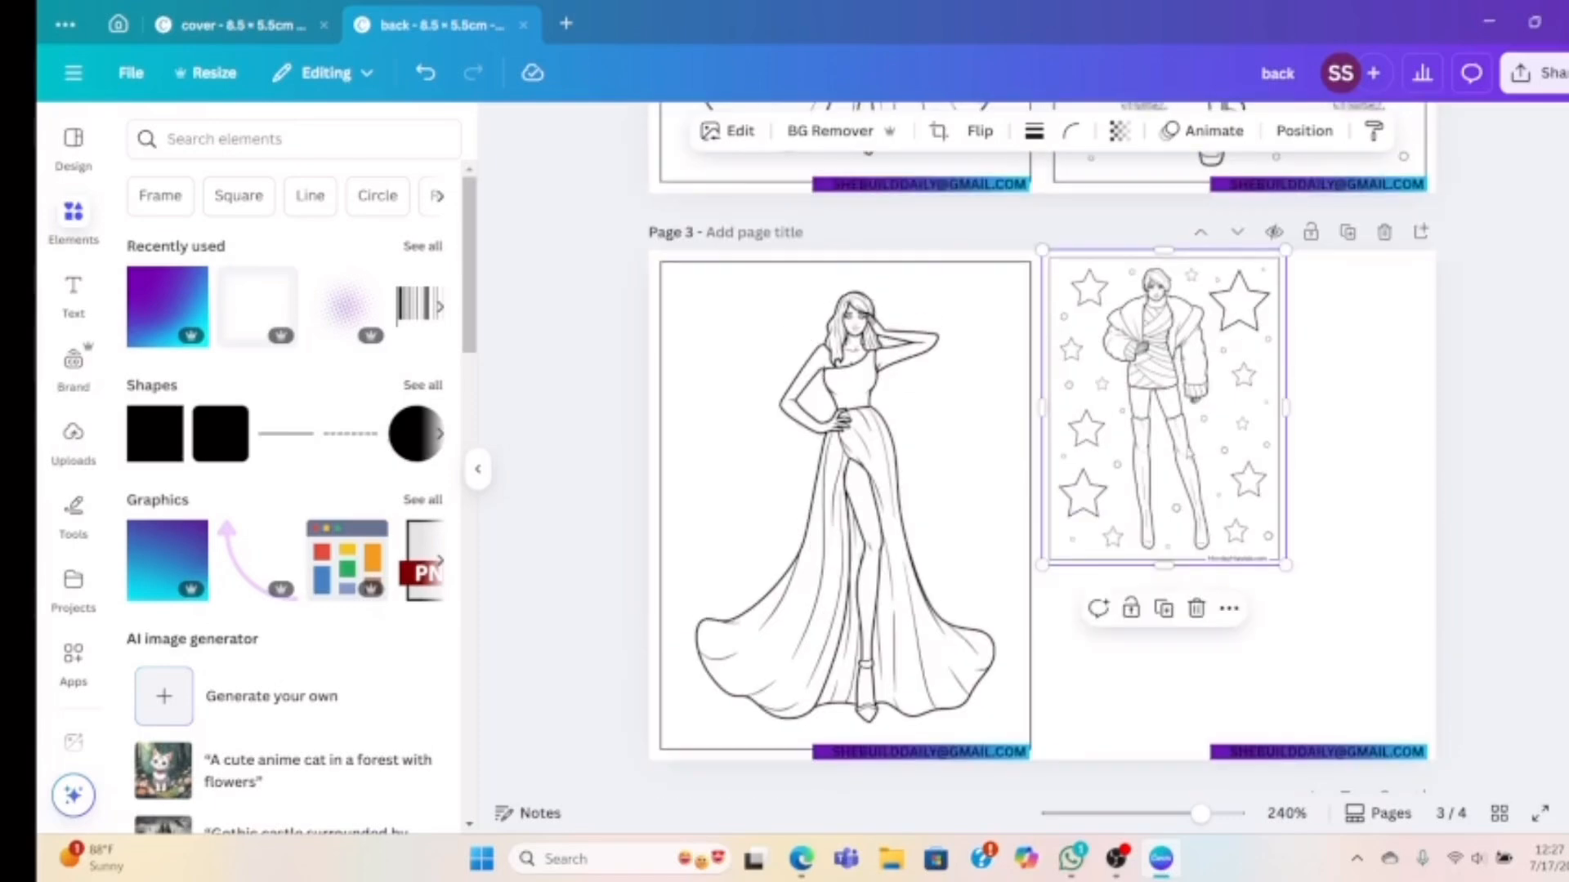
pyautogui.moveTo(1160, 456)
pyautogui.mouseDown()
pyautogui.moveTo(1176, 448)
pyautogui.moveTo(1154, 448)
pyautogui.mouseUp()
pyautogui.moveTo(1279, 559); pyautogui.dragTo(1406, 773)
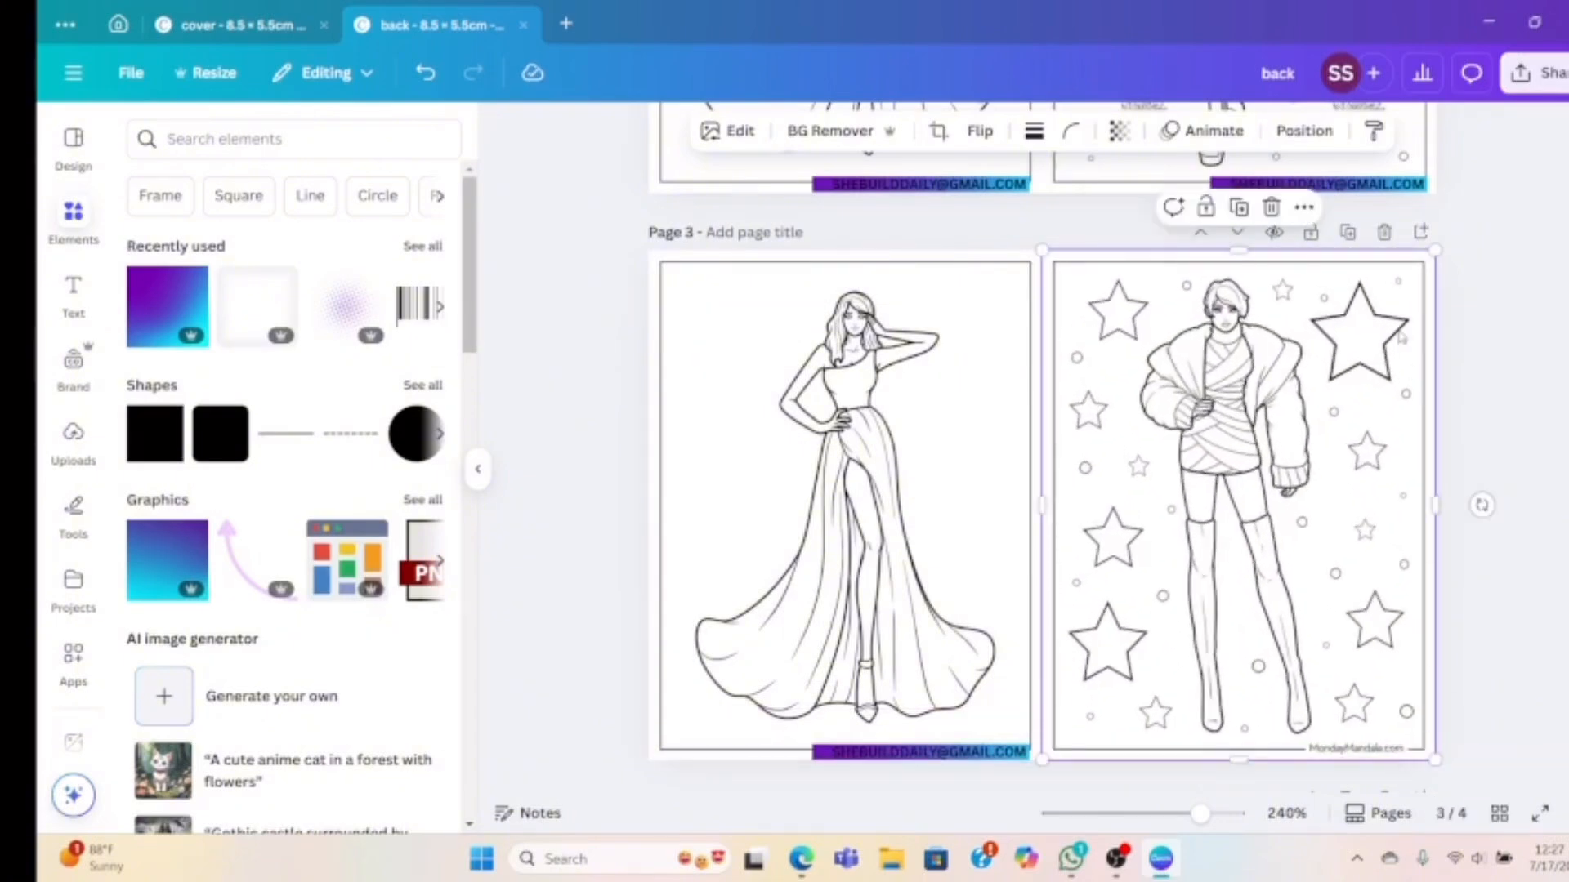
# Send the drawing to the back so the gradient email label shows at its bottom
pyautogui.click(1305, 133)
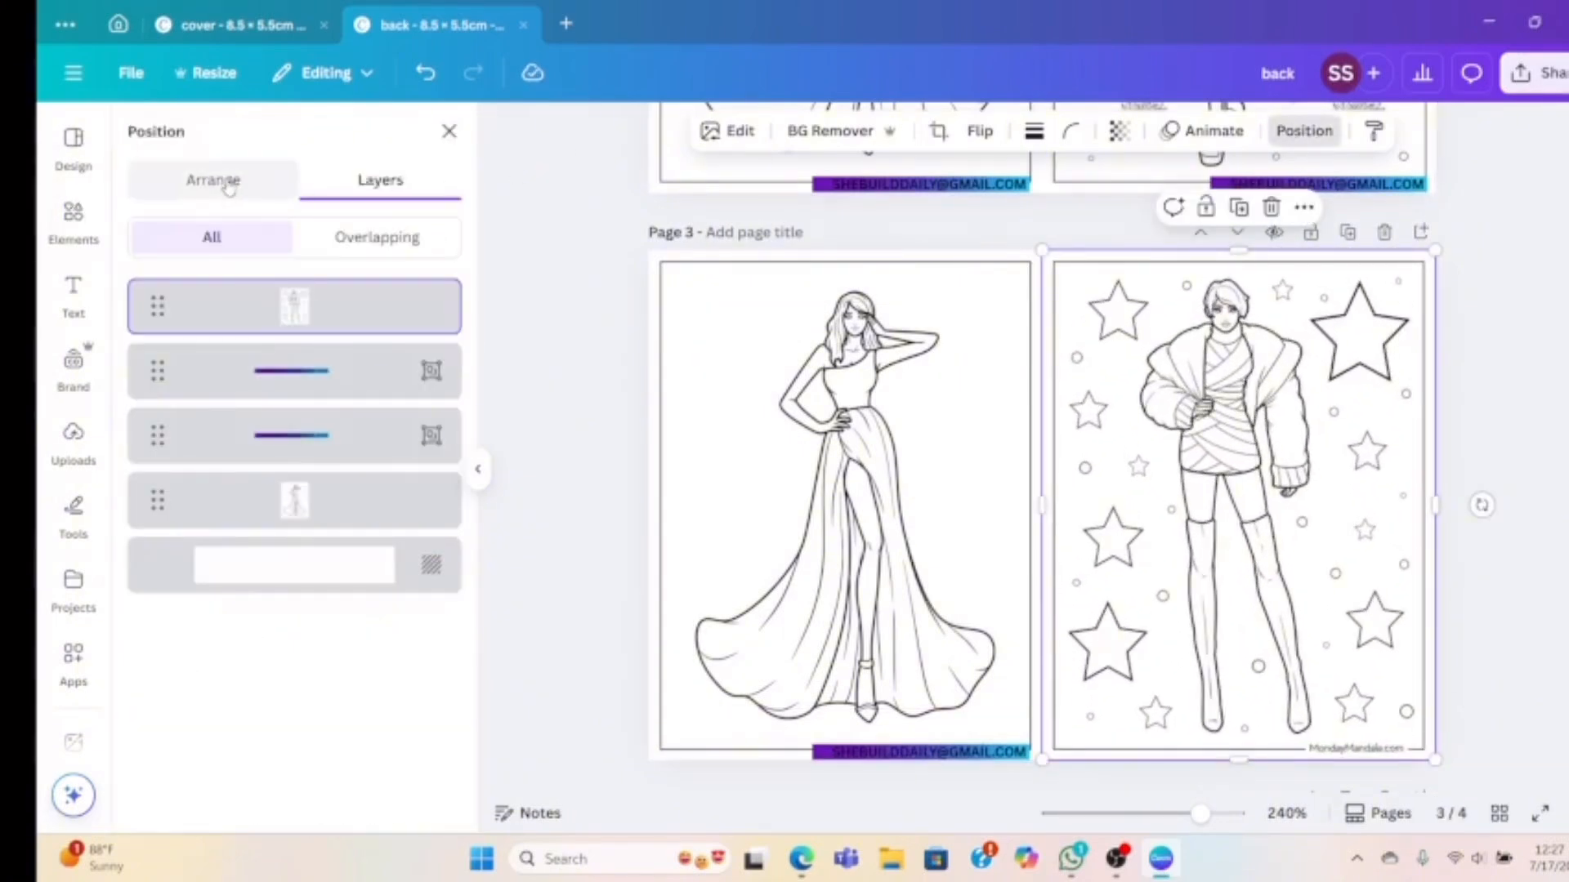
pyautogui.click(245, 181)
pyautogui.click(360, 303)
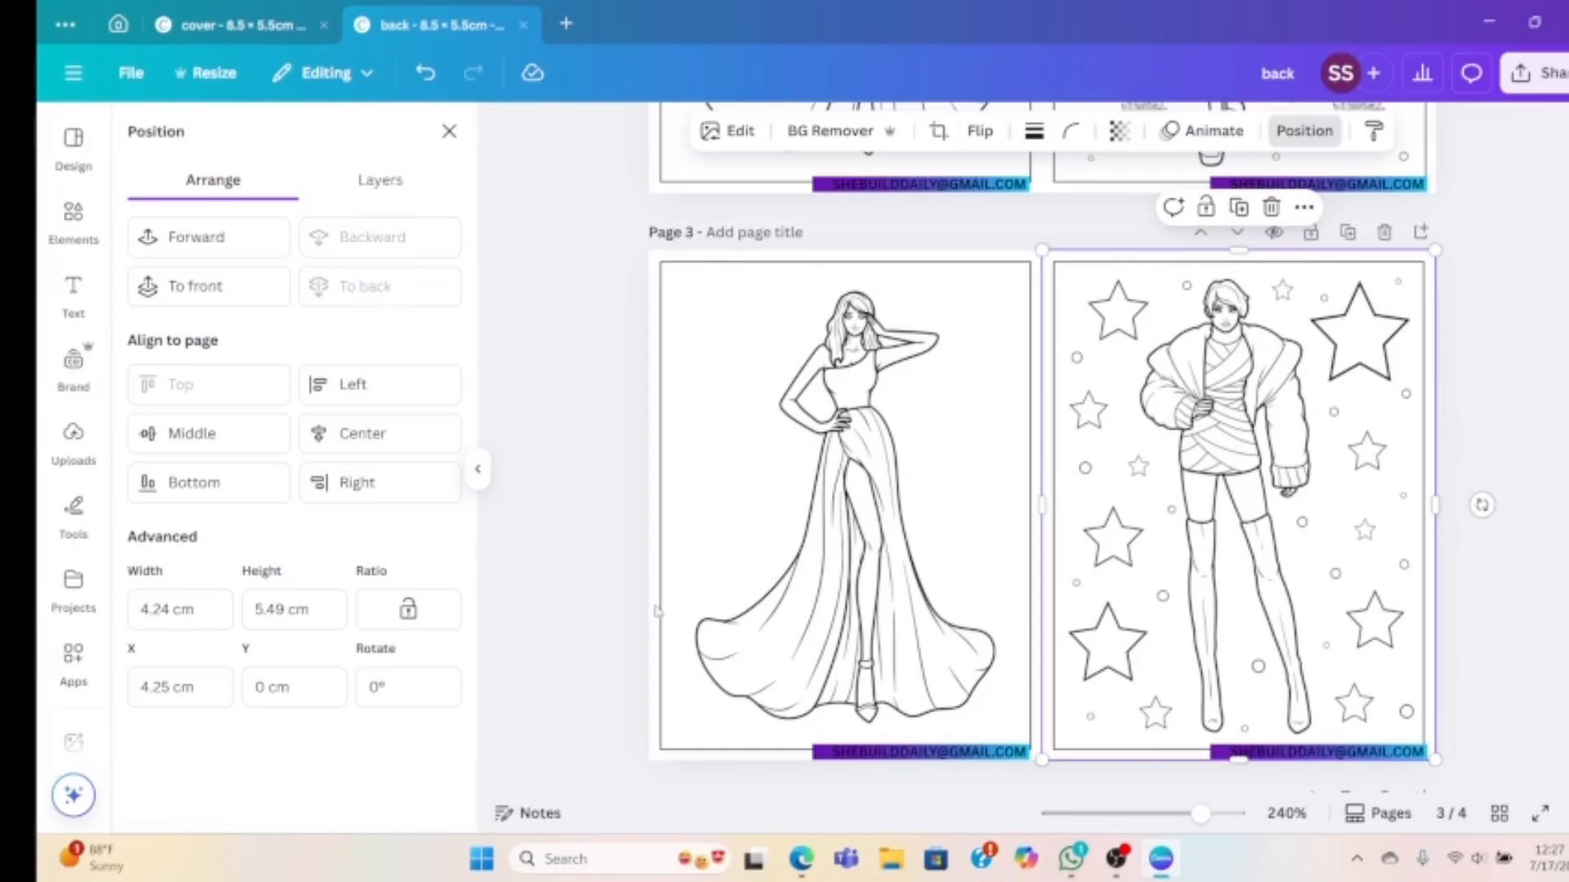
pyautogui.click(800, 858)
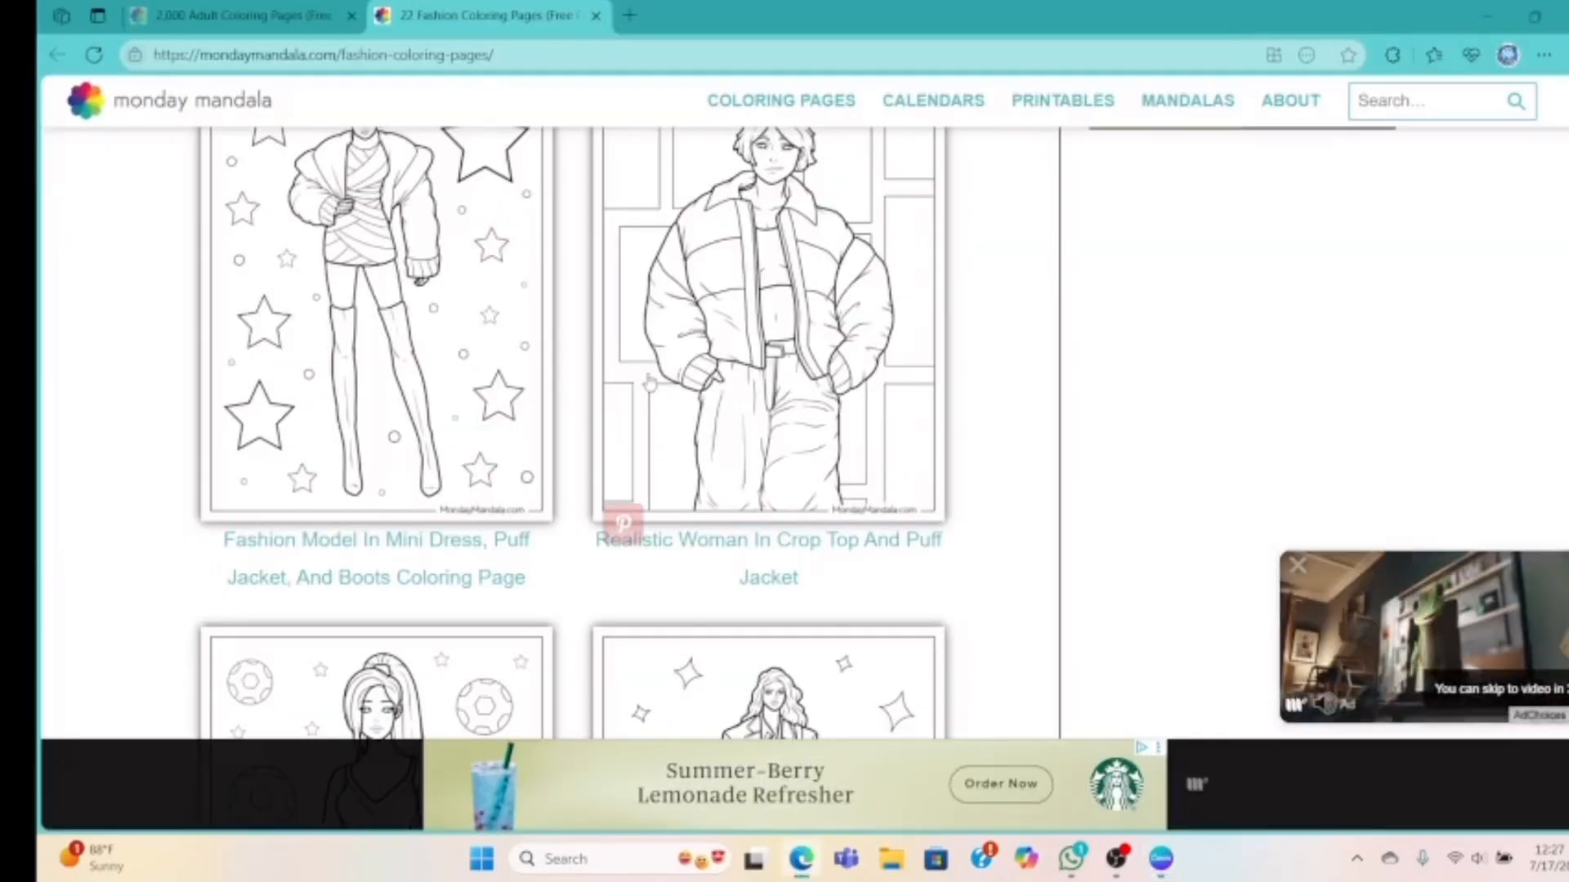
# Find the coloring page of the braided-hair woman among flowers and copy it
pyautogui.scroll(-10, 650, 382)
pyautogui.scroll(3, 658, 311)
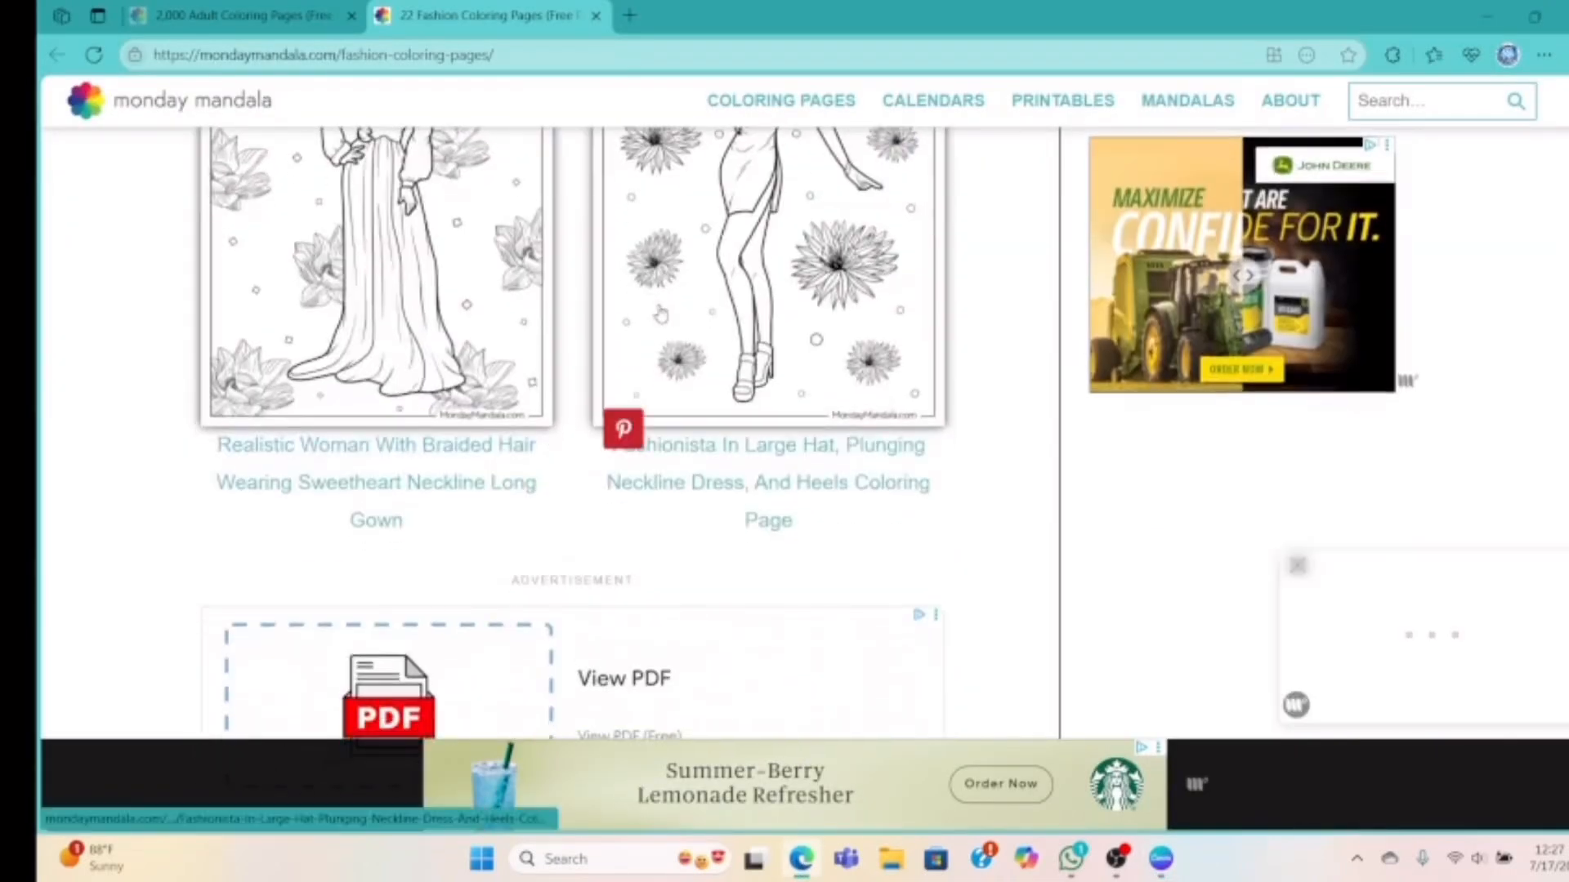
pyautogui.scroll(2, 660, 313)
pyautogui.scroll(3, 662, 291)
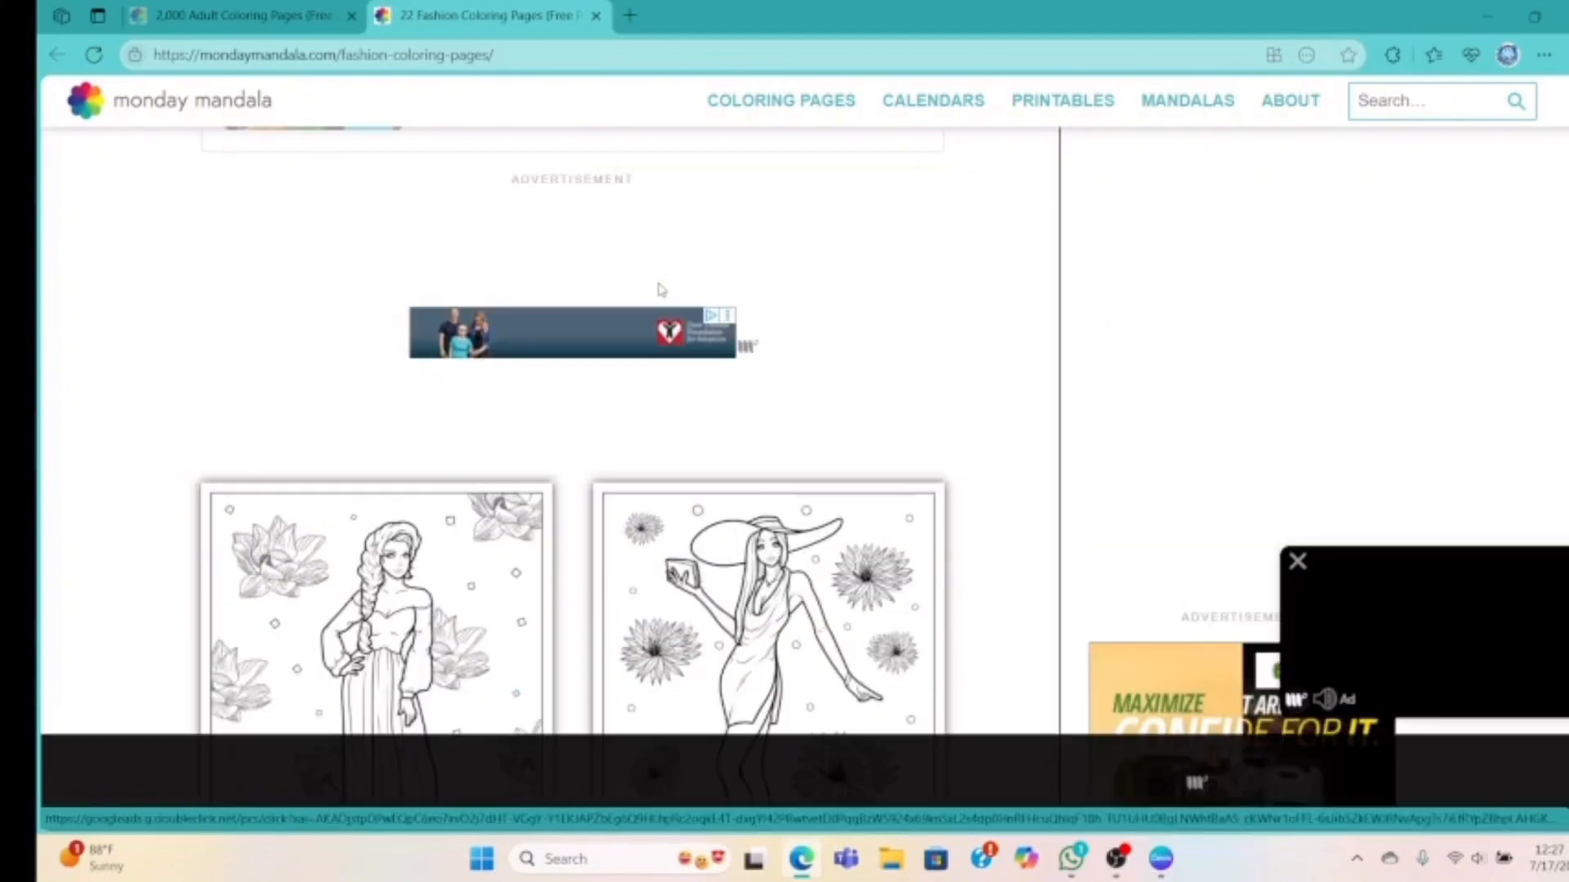
pyautogui.scroll(-1, 661, 290)
pyautogui.rightClick(359, 515)
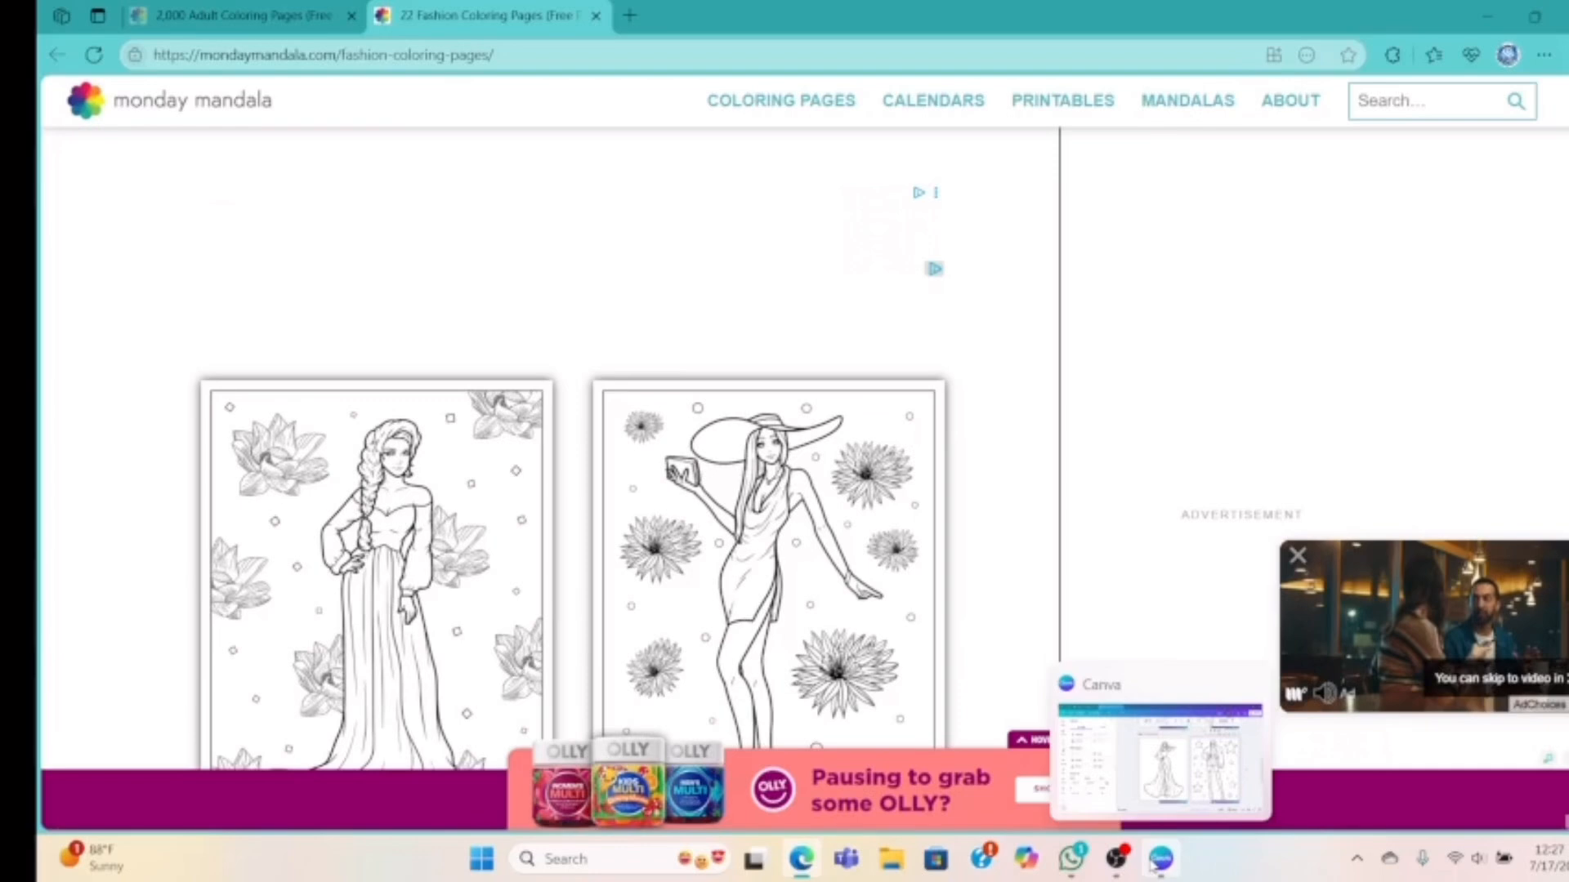
# Delete the flowing-gown drawing from the left half of Page 3
pyautogui.click(1156, 862)
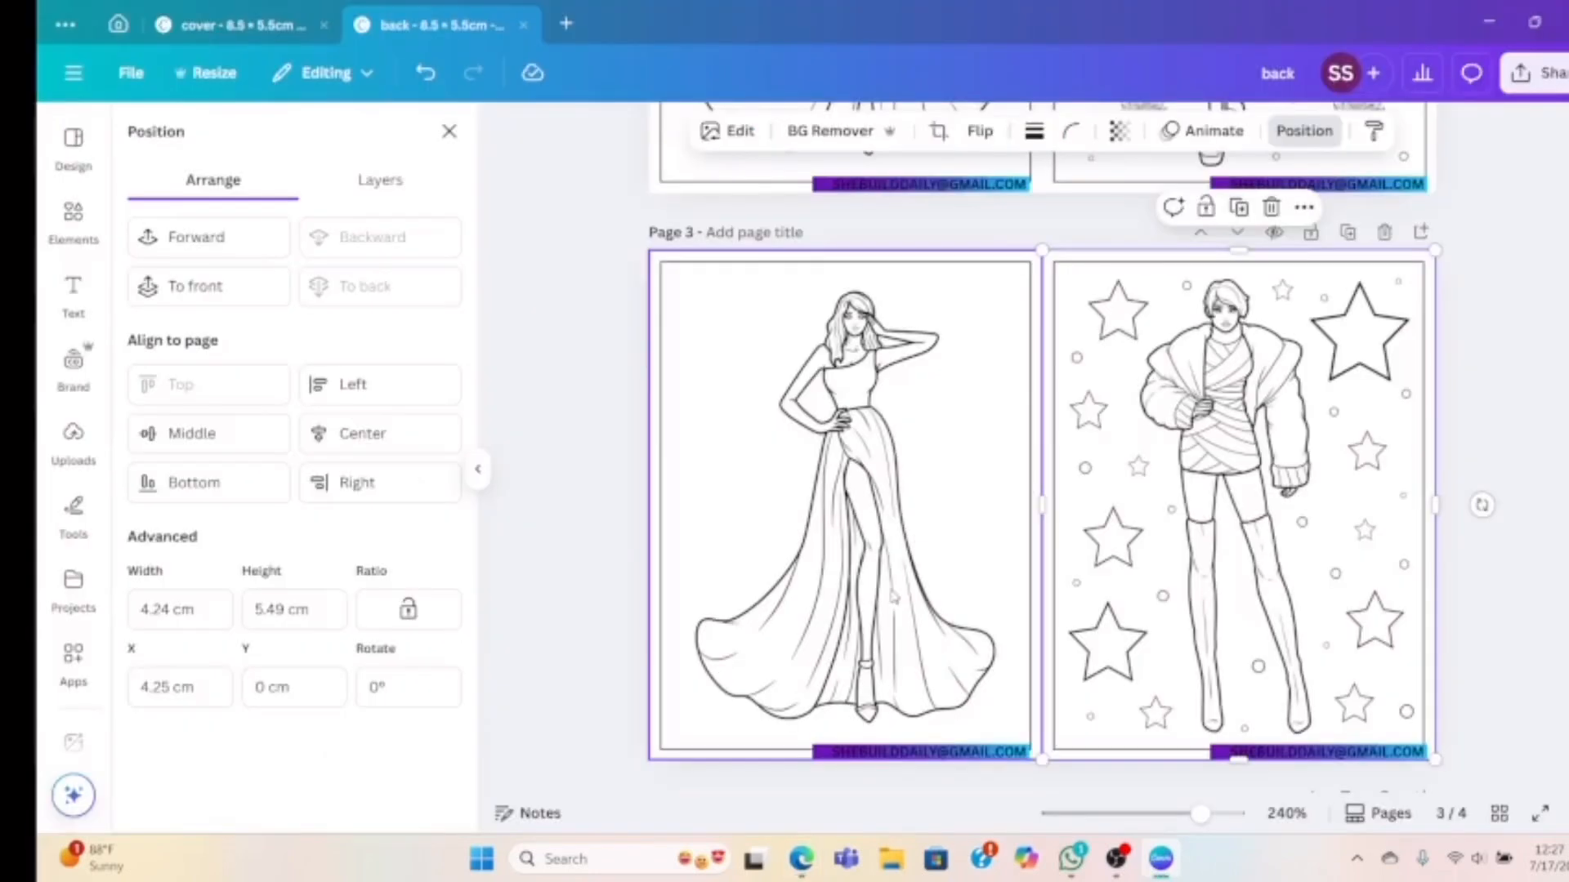
pyautogui.press('Delete')
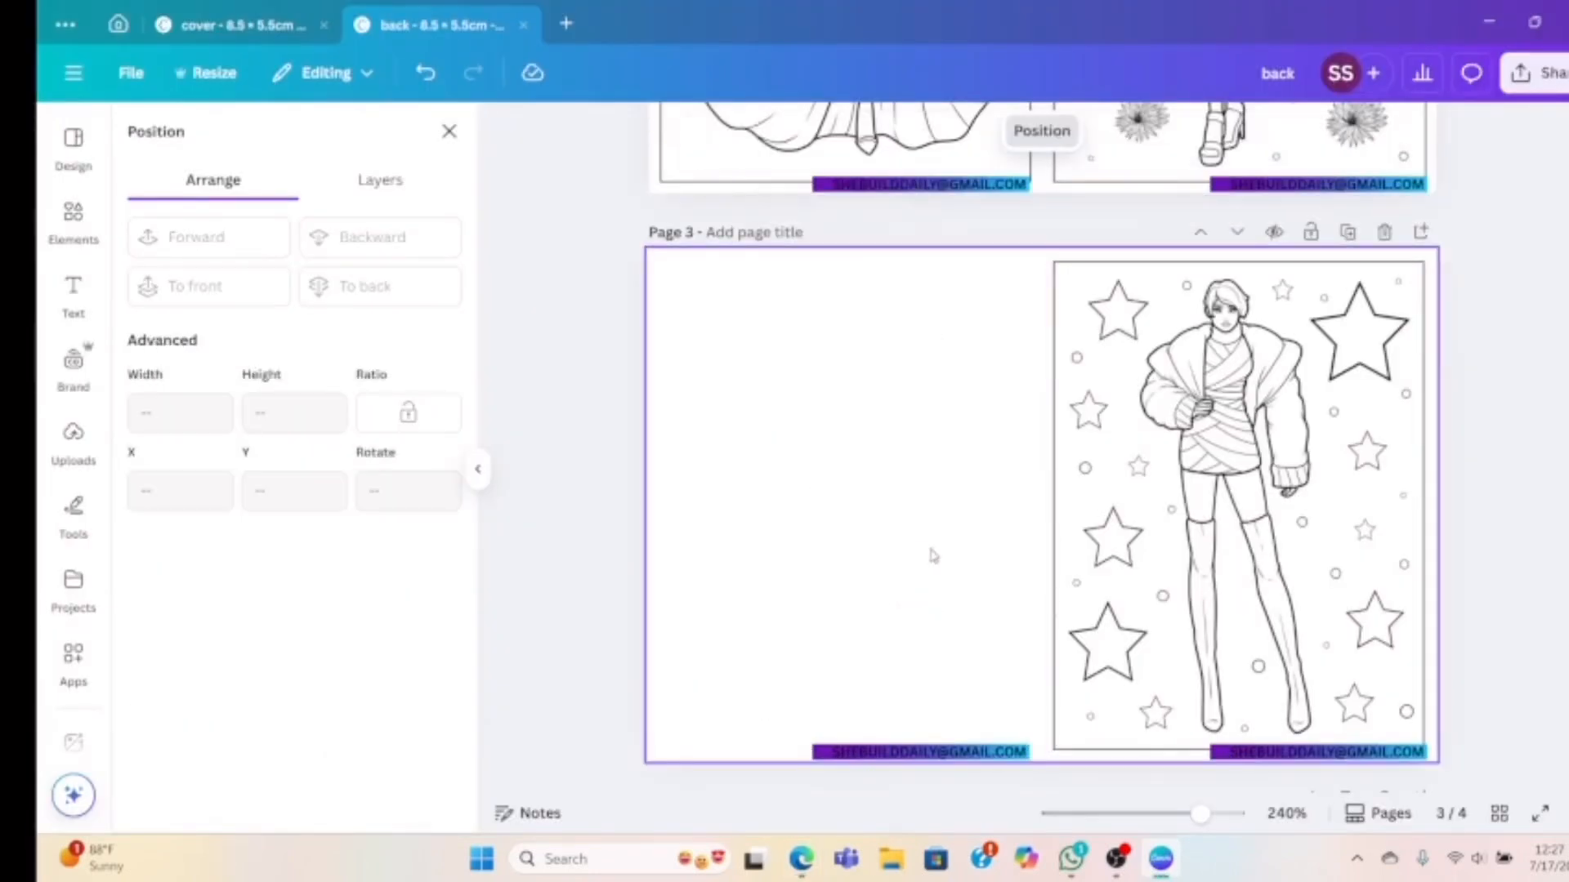
pyautogui.scroll(5, 988, 487)
pyautogui.scroll(-4, 991, 491)
pyautogui.scroll(-1, 992, 491)
# Paste the braided-hair drawing at 4.24×5.49 cm in the top-left, behind the email label
pyautogui.rightClick(776, 468)
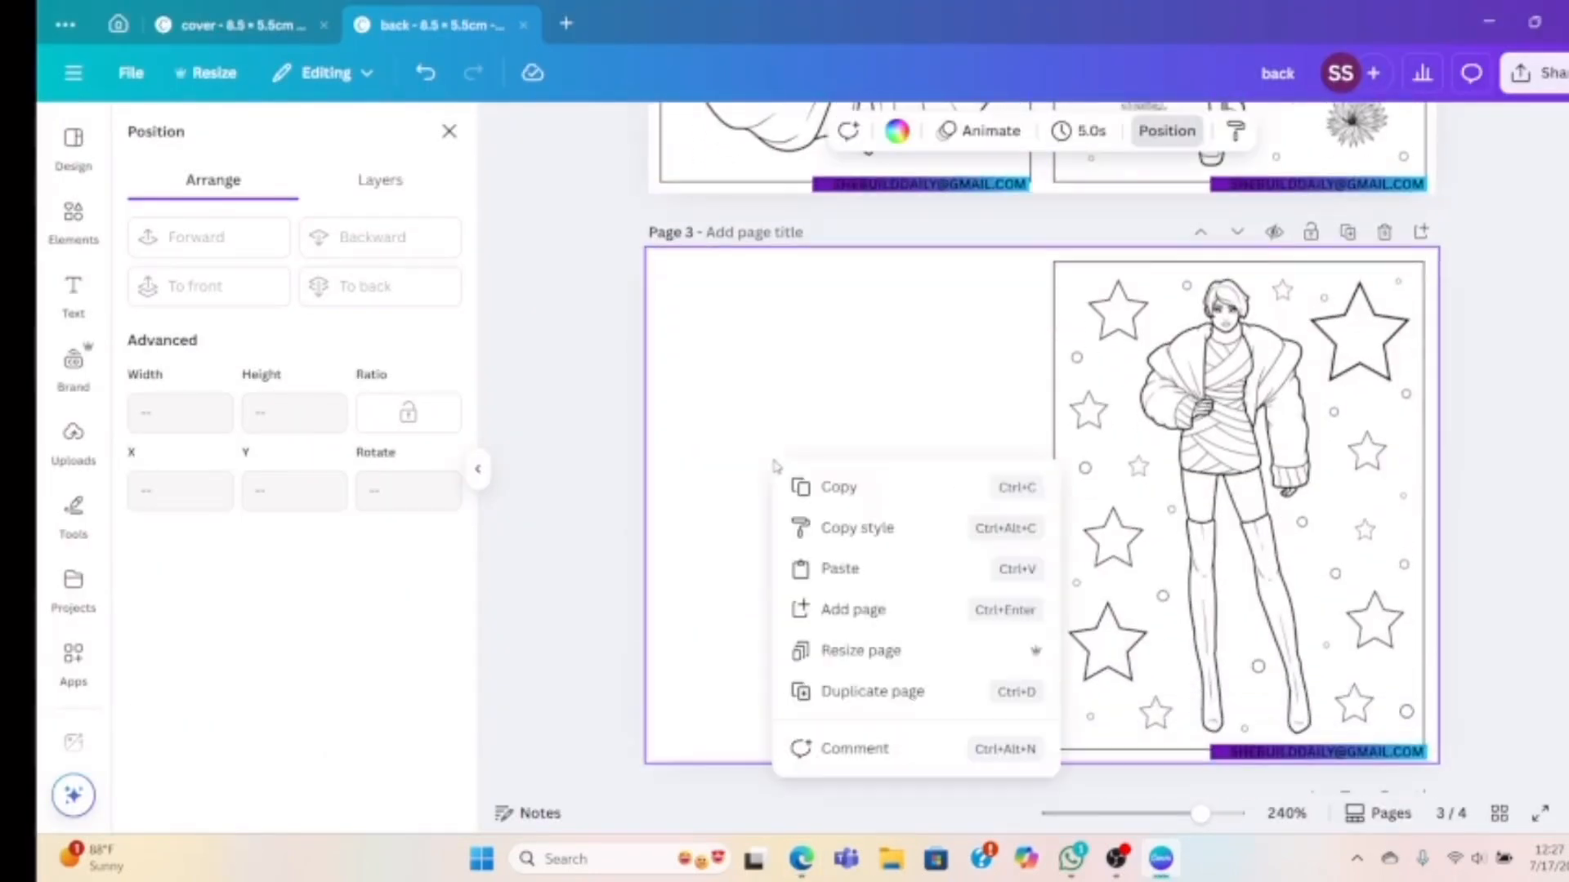
pyautogui.click(809, 566)
pyautogui.moveTo(985, 568); pyautogui.dragTo(724, 479)
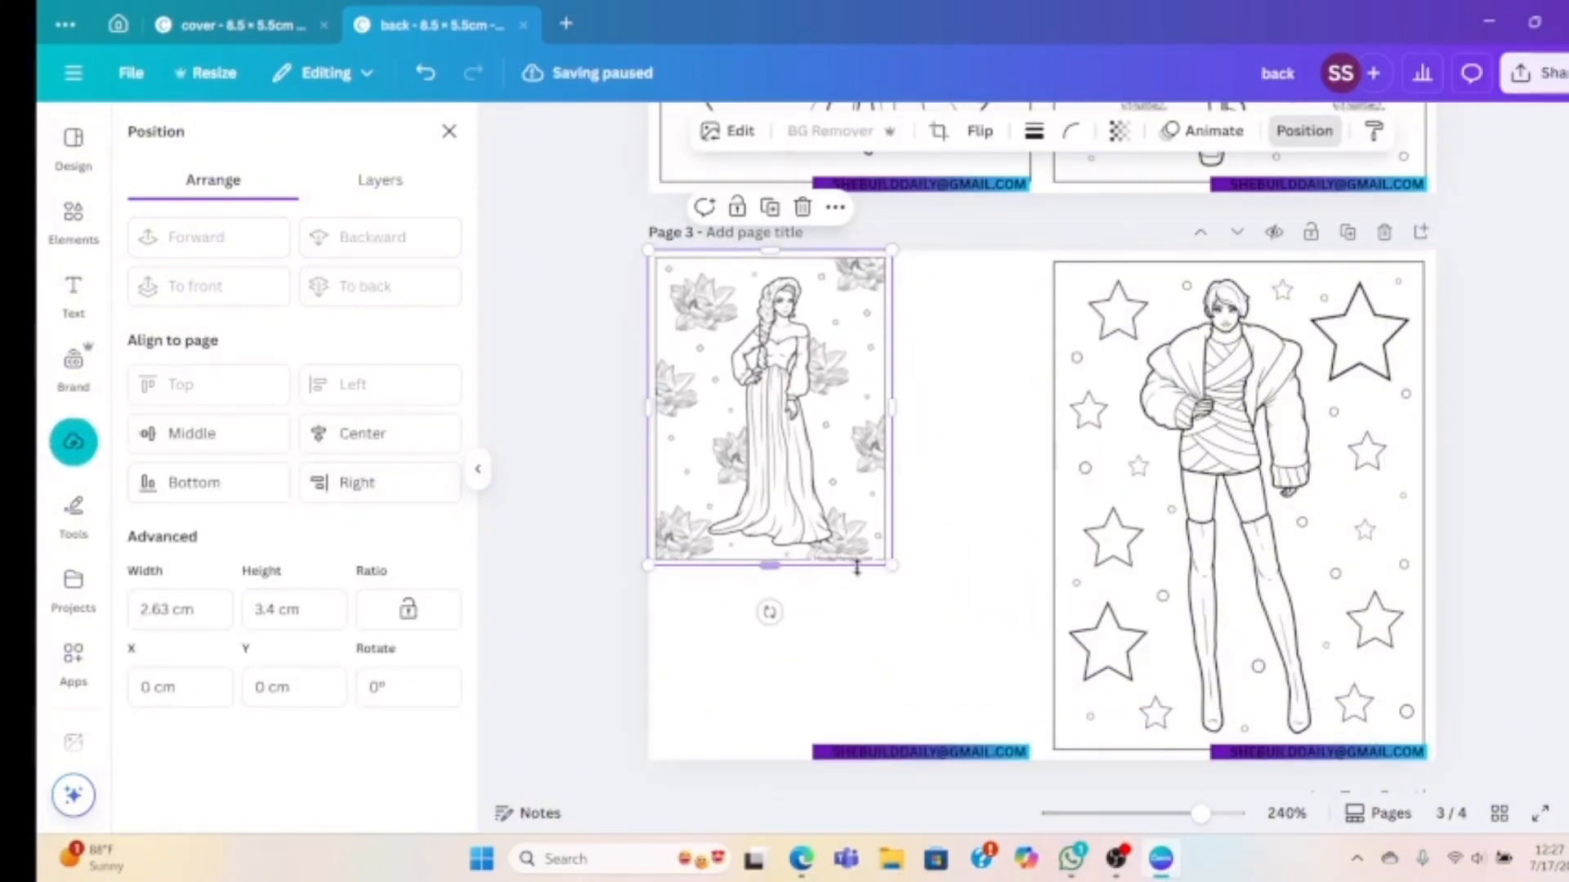
pyautogui.moveTo(891, 564); pyautogui.dragTo(1010, 788)
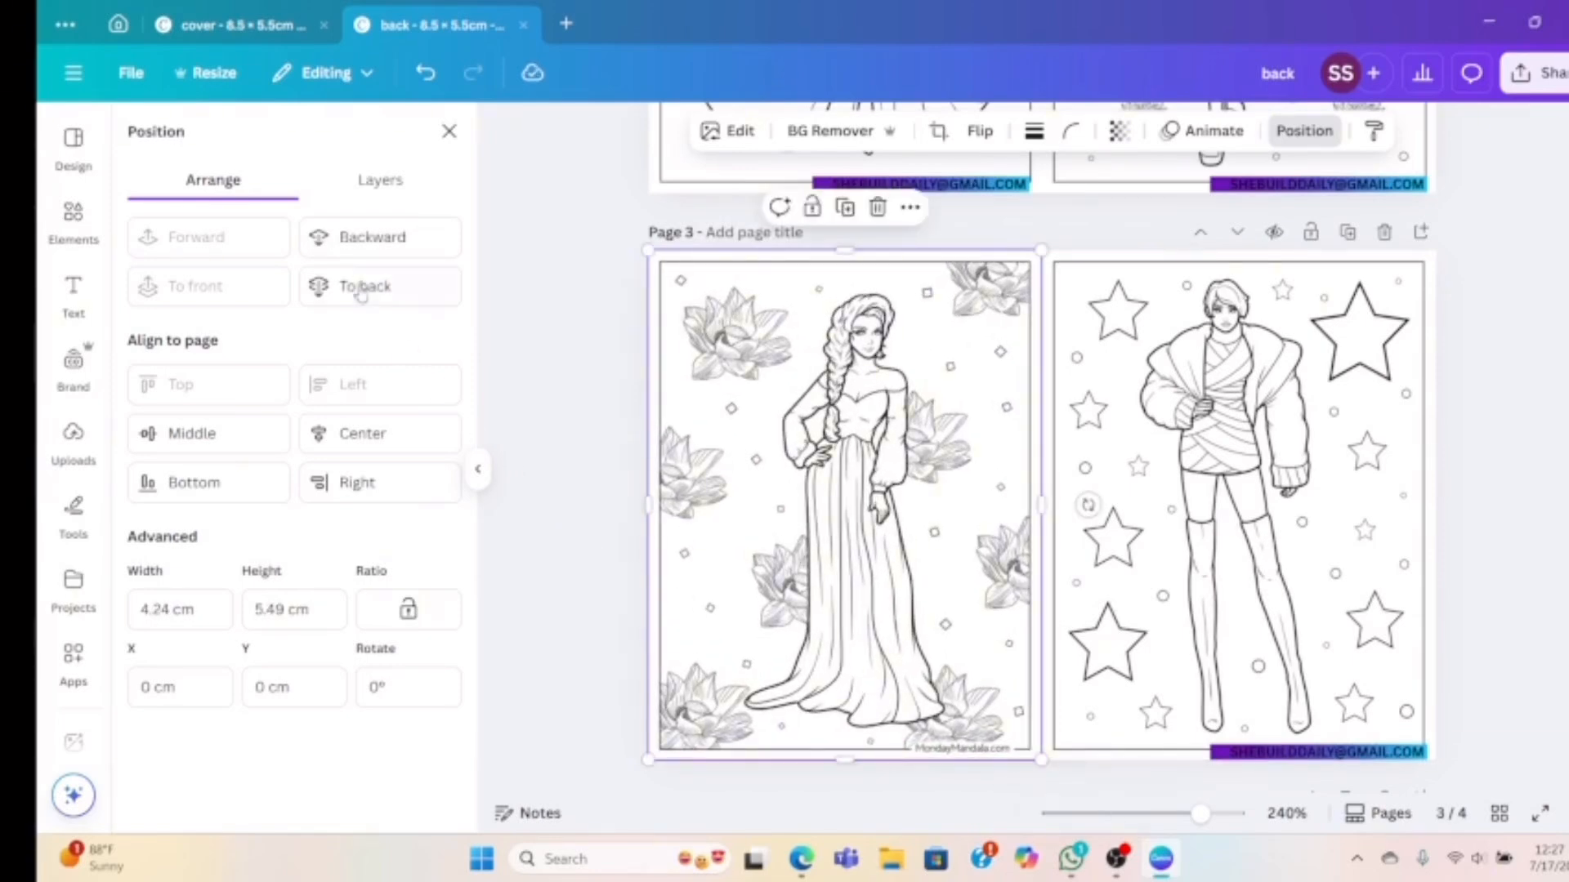
pyautogui.click(344, 252)
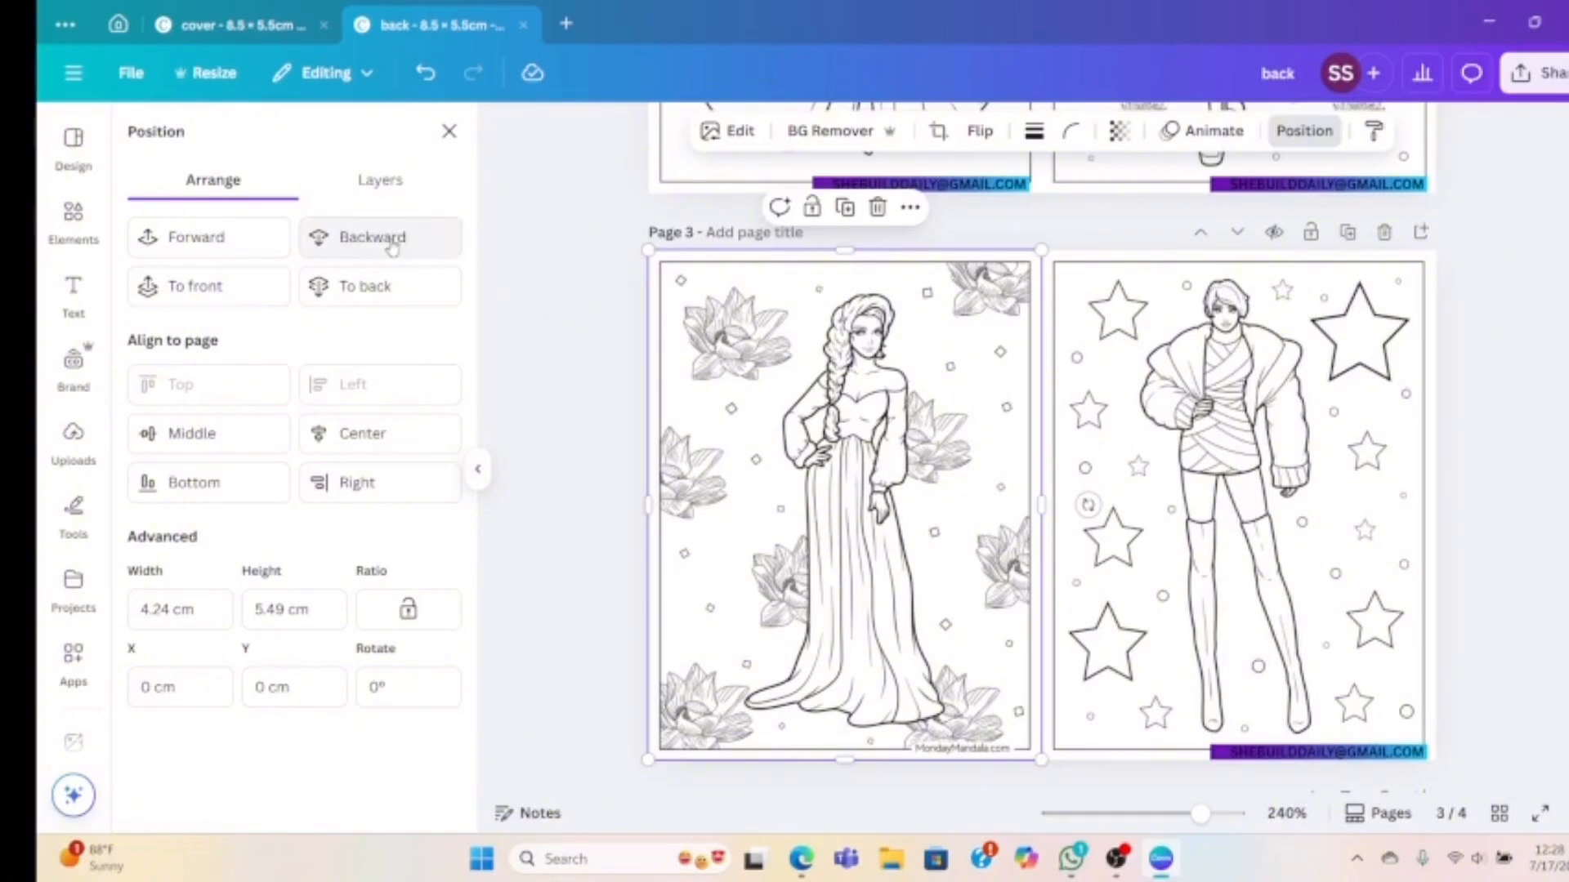
pyautogui.click(359, 237)
pyautogui.click(611, 400)
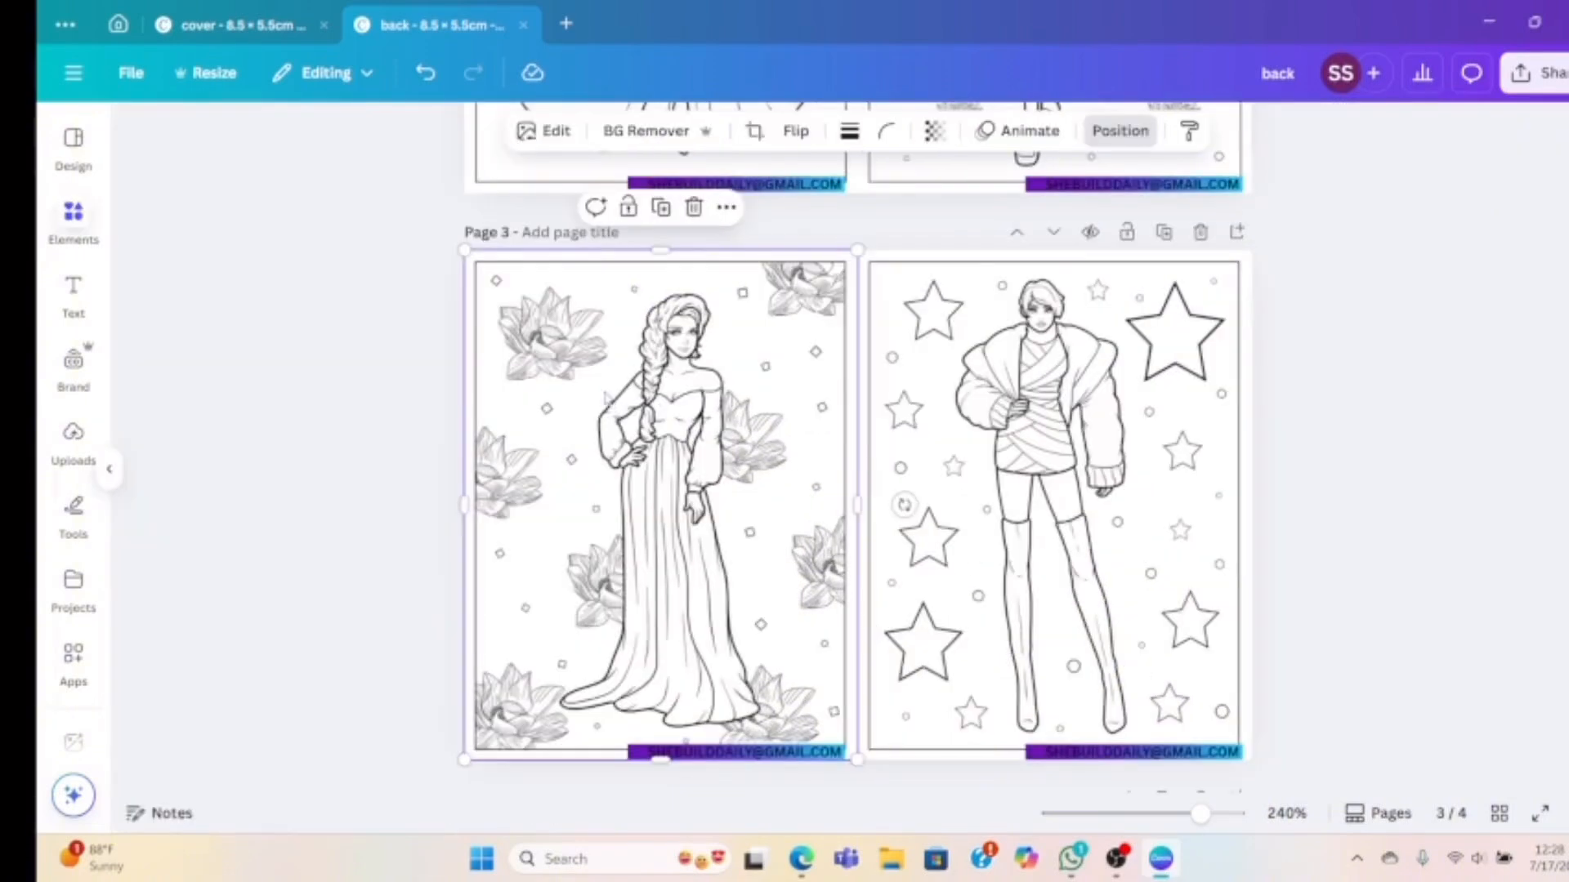
# Review the pages in Grid view, then delete the empty Page 4
pyautogui.scroll(10, 1002, 438)
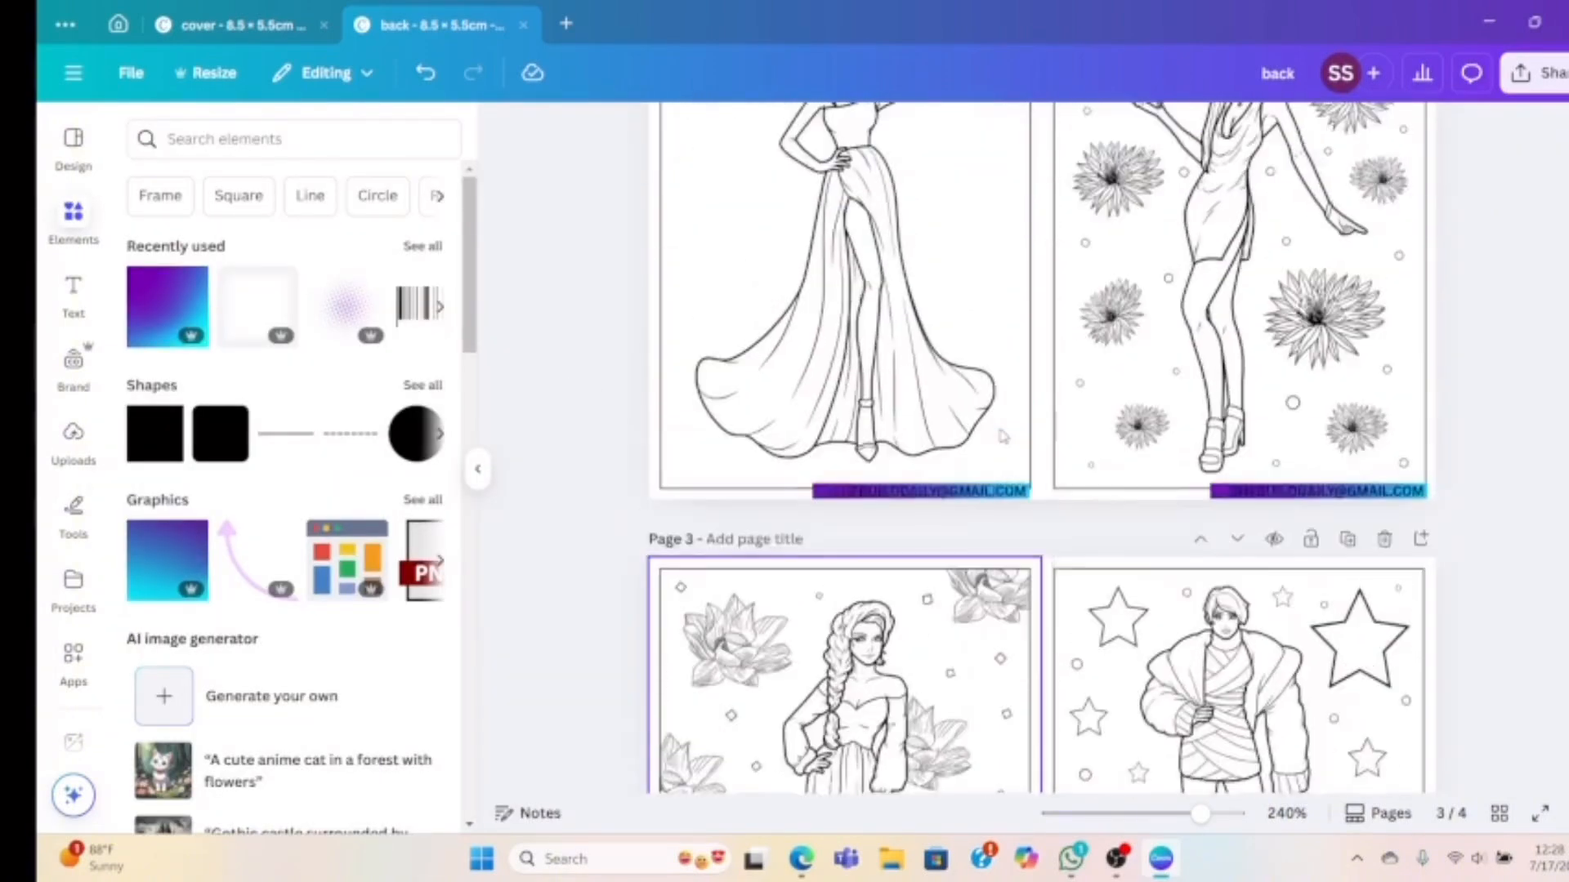
pyautogui.scroll(3, 1005, 438)
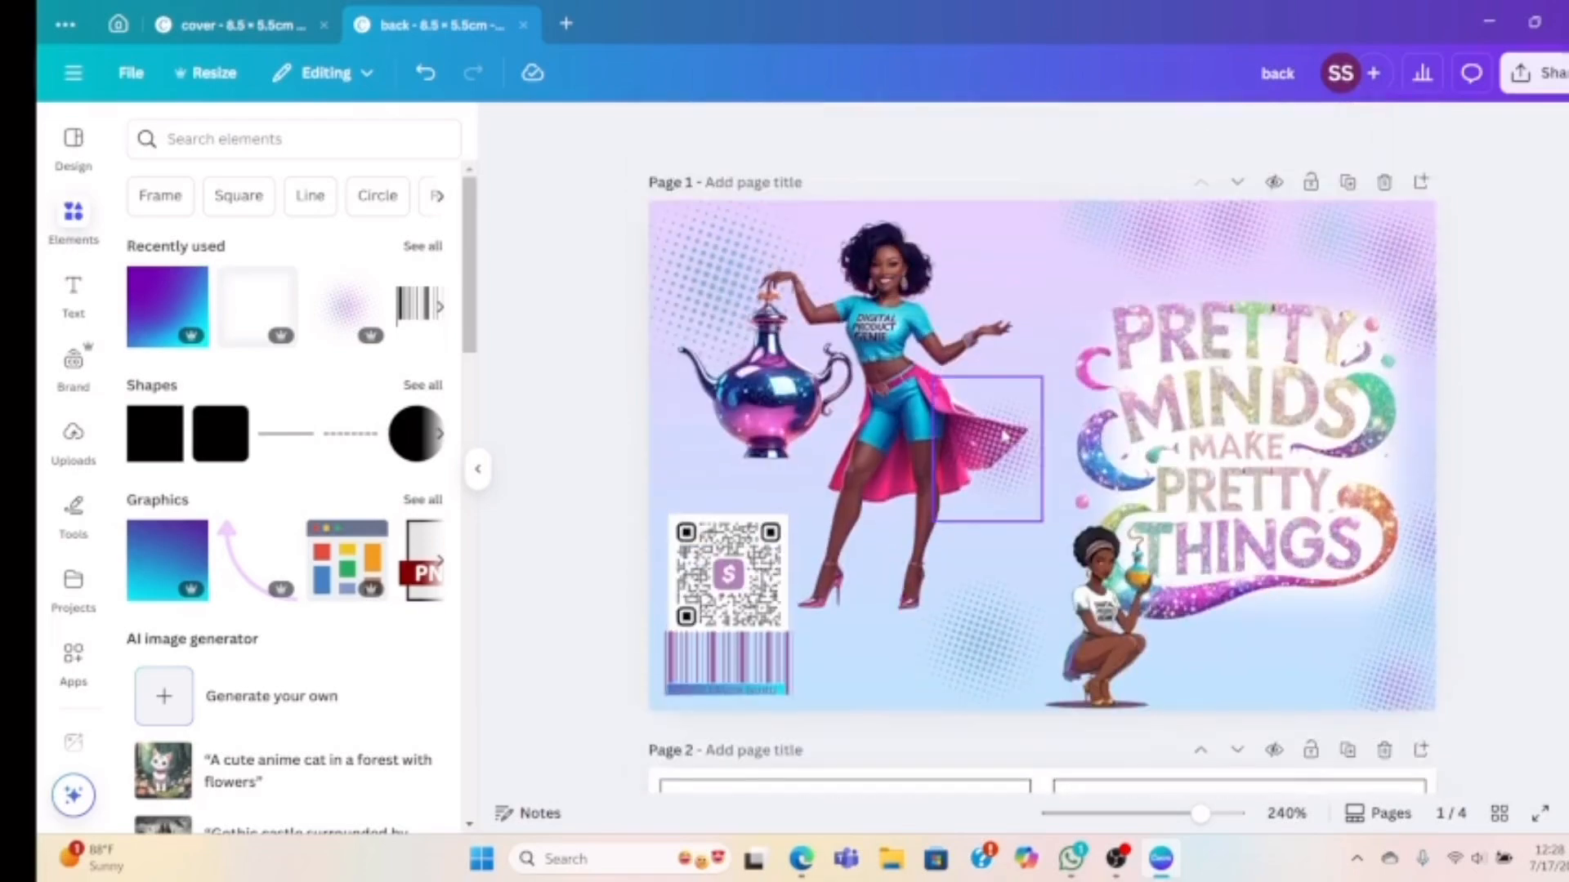
pyautogui.scroll(-7, 1005, 438)
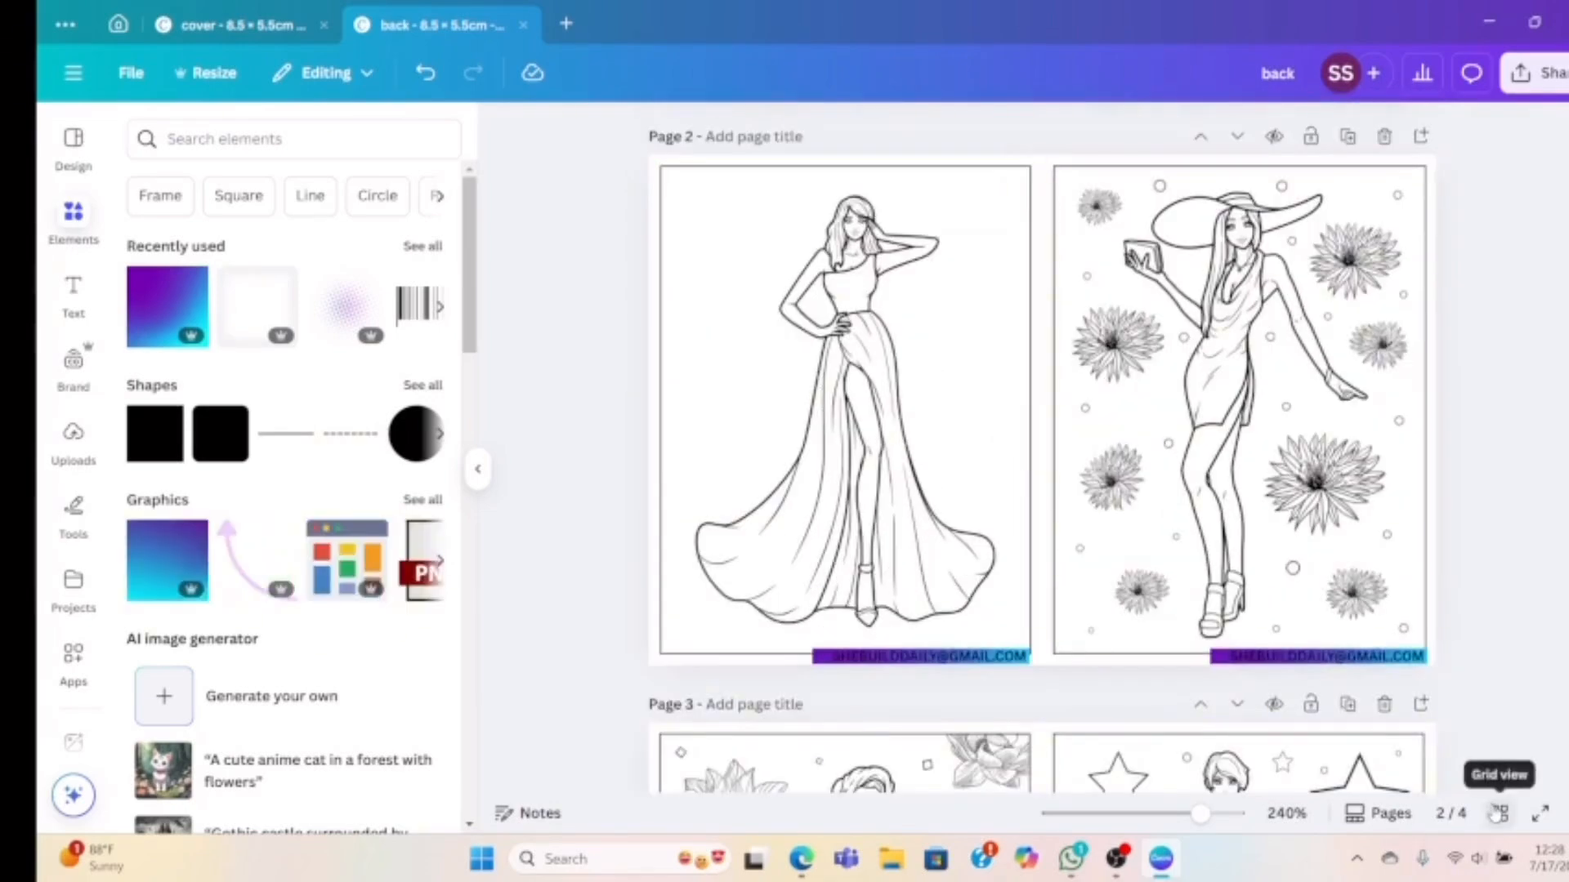
pyautogui.click(1500, 813)
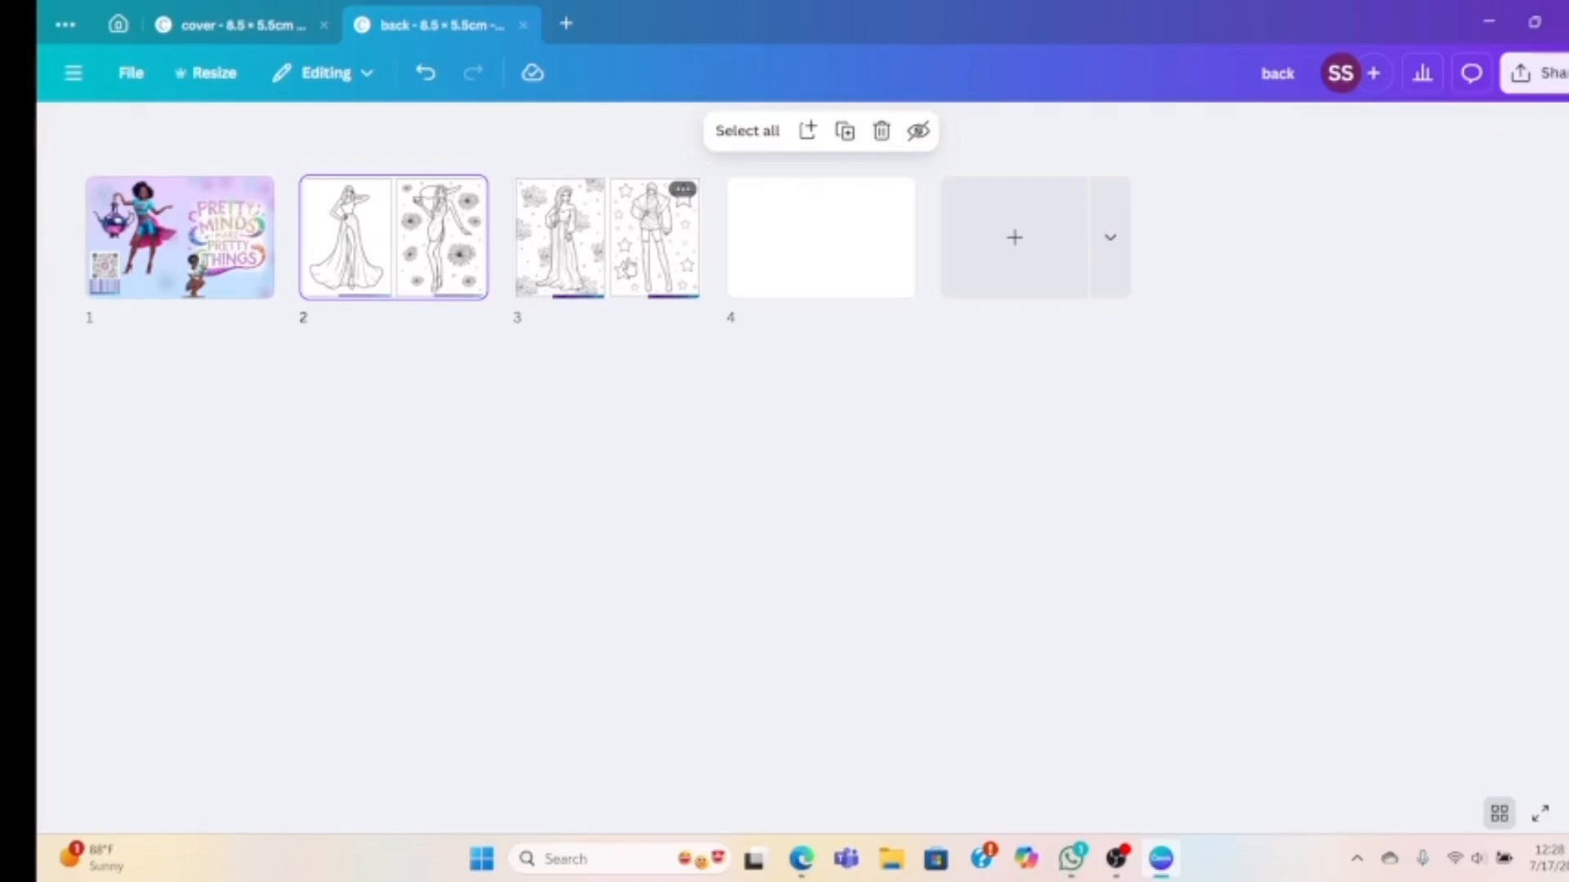
pyautogui.click(1498, 813)
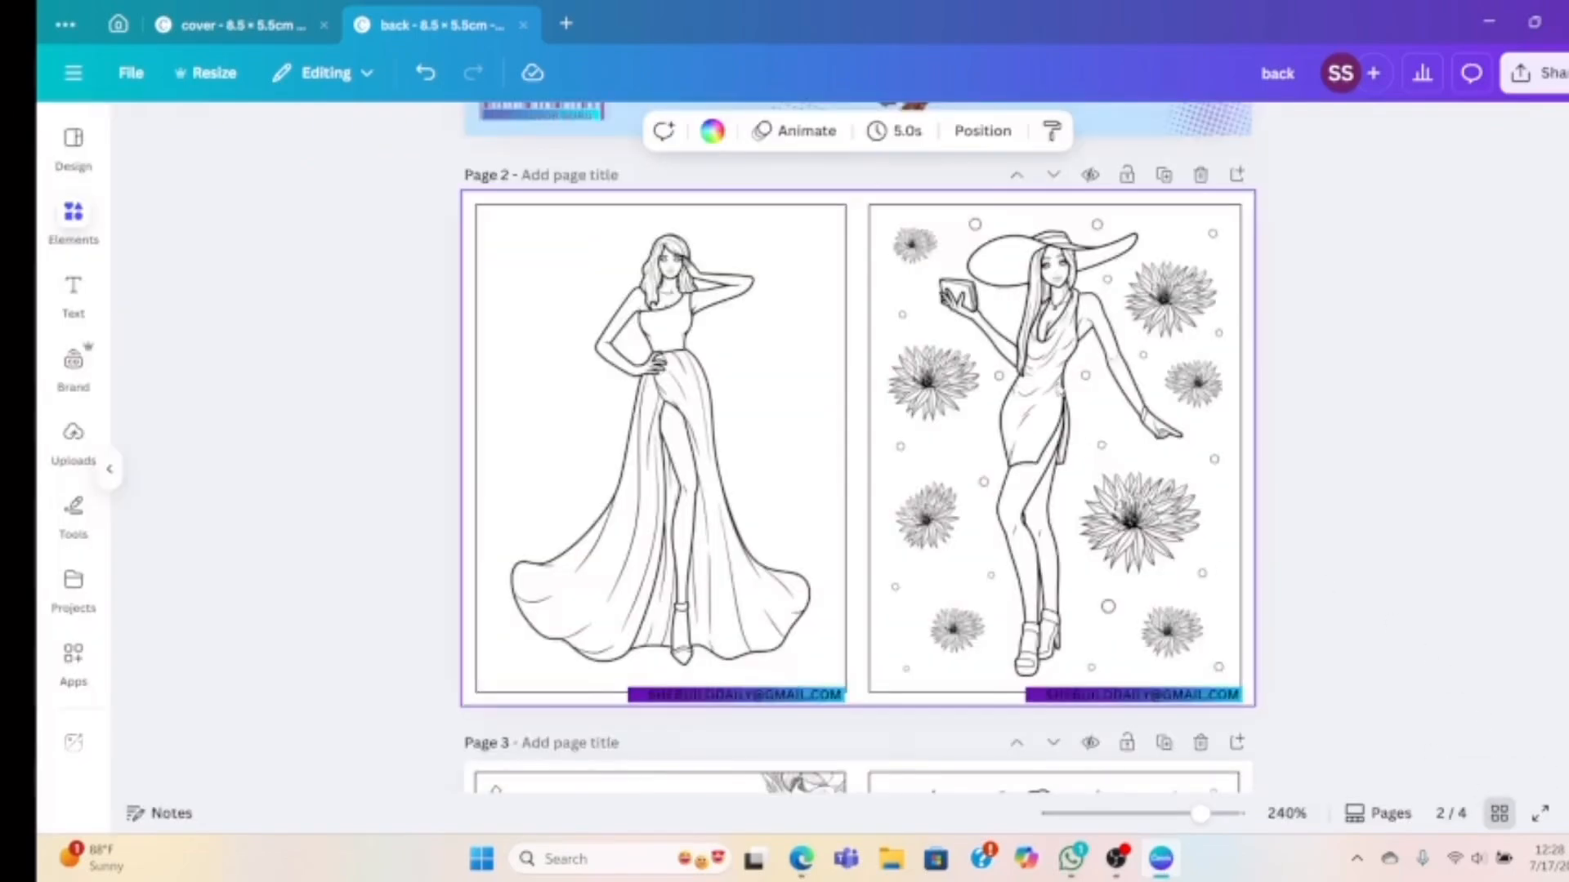
pyautogui.scroll(-5, 1059, 391)
pyautogui.scroll(-3, 1060, 391)
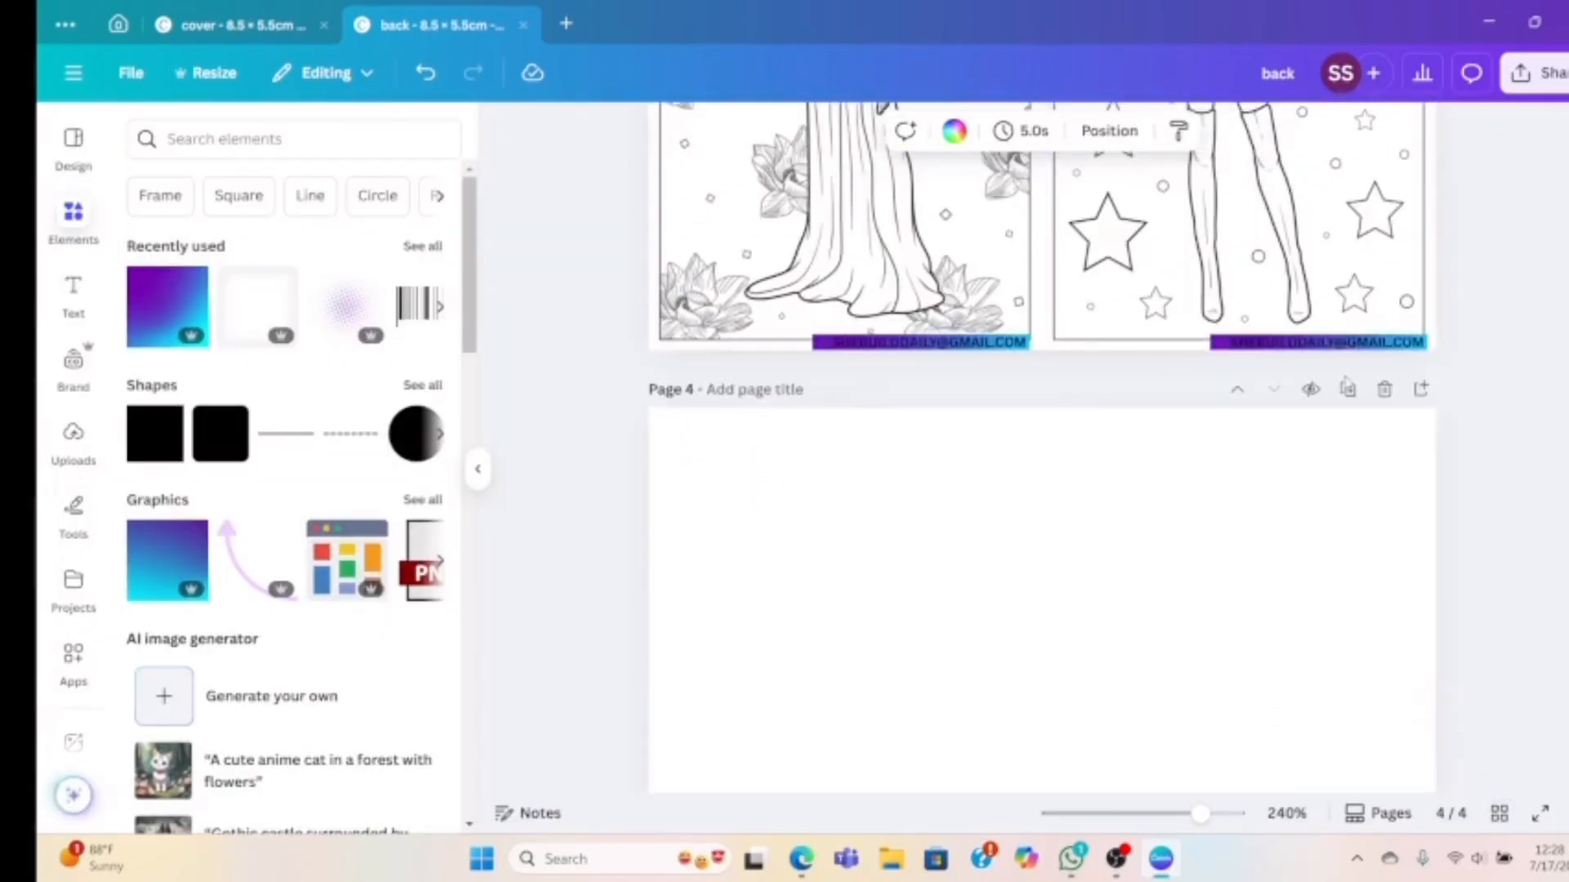
pyautogui.click(1386, 391)
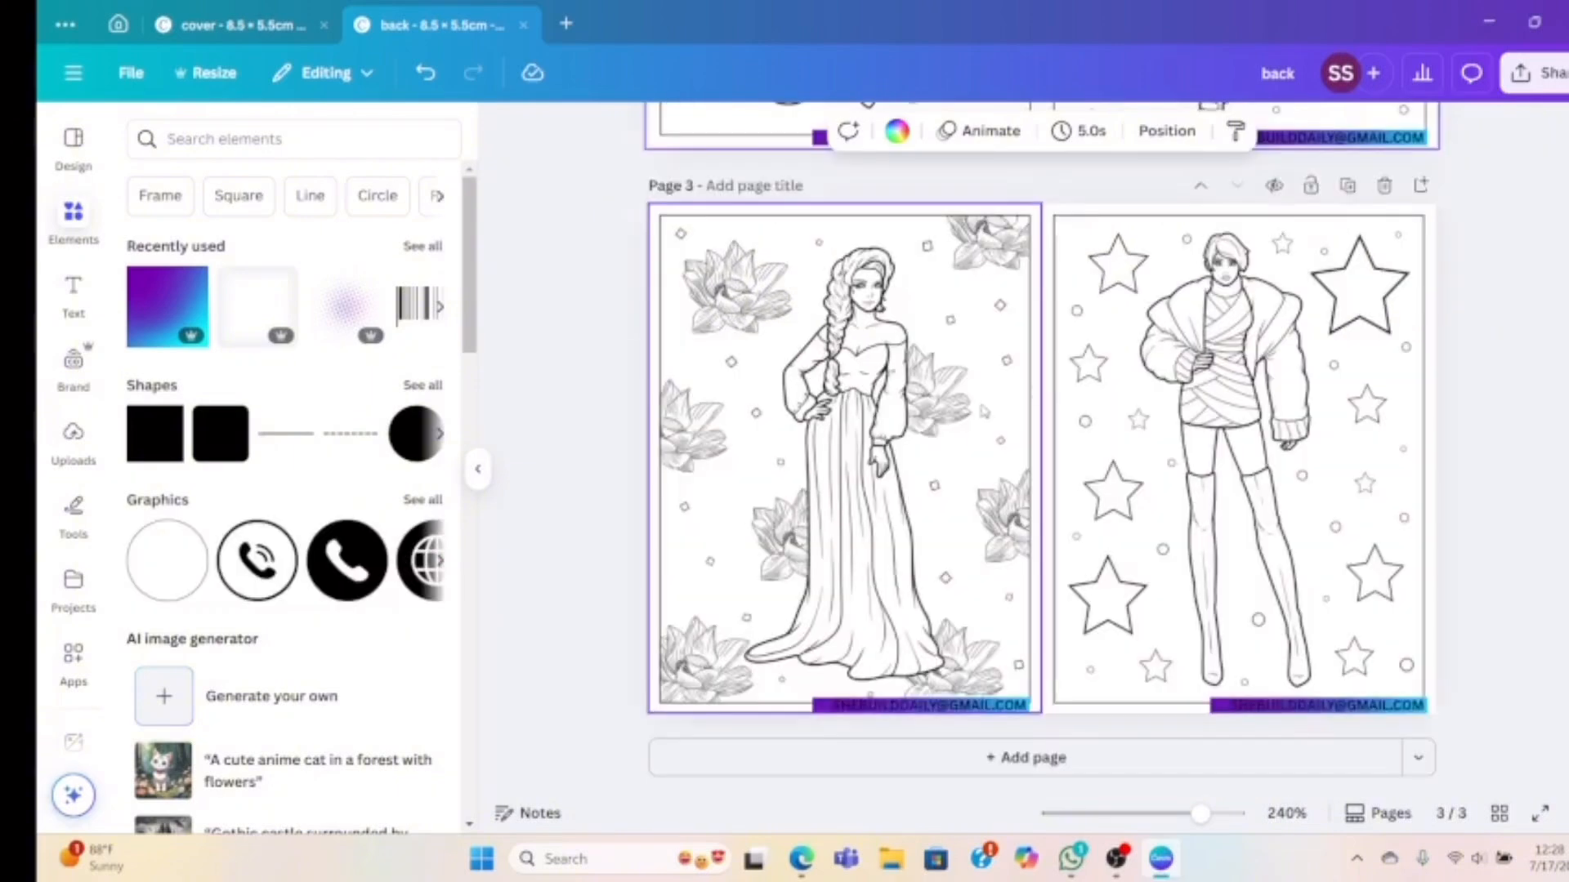
pyautogui.scroll(2, 1473, 331)
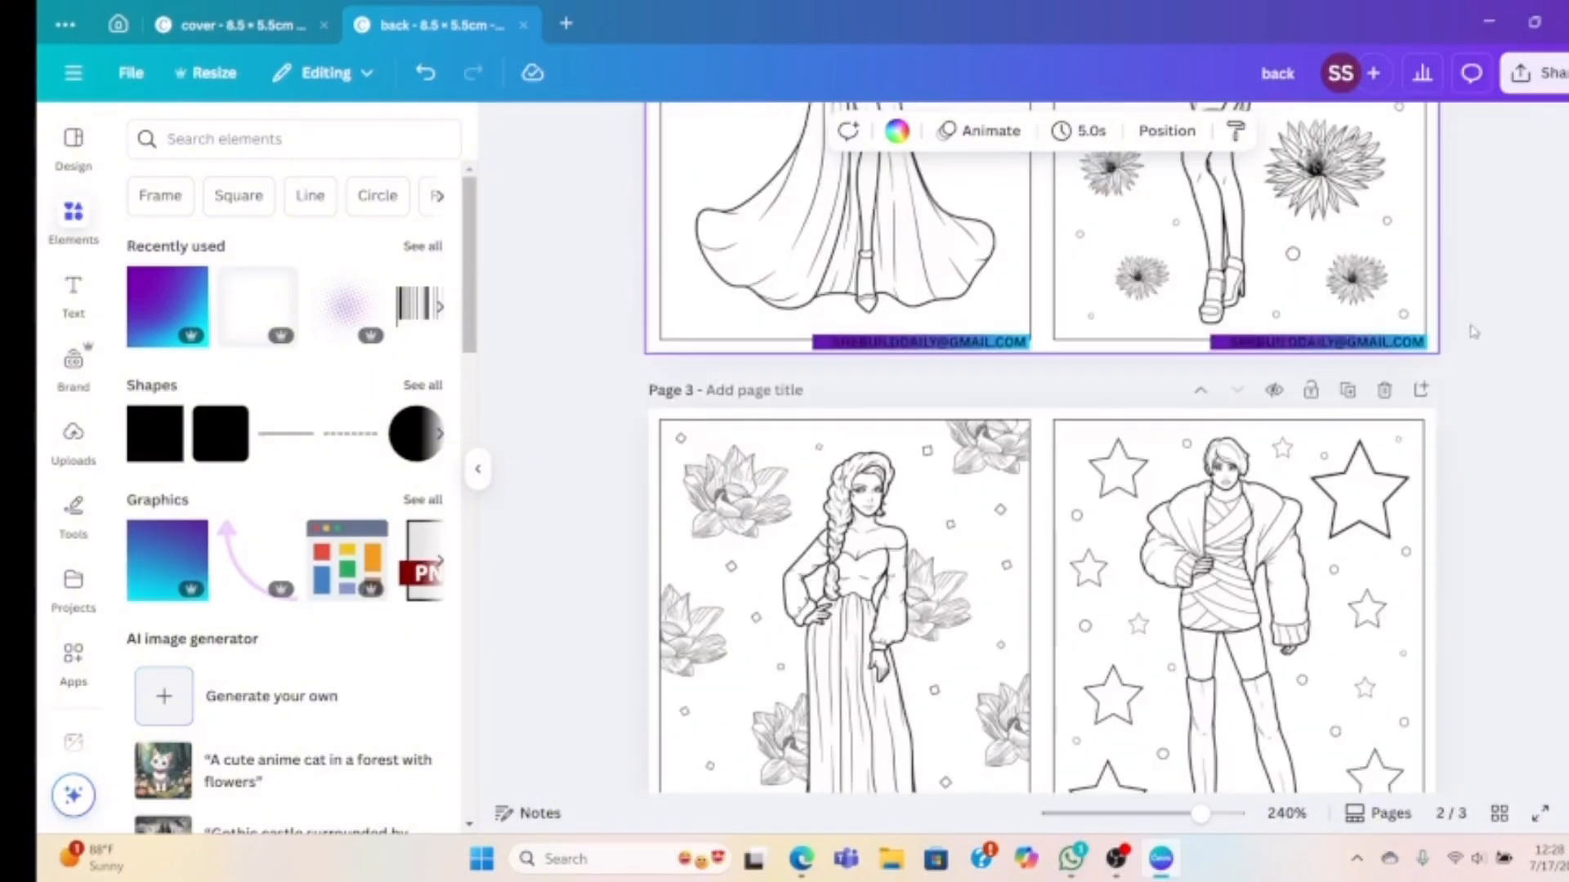
# Prepare a download of pages 1–3 with PDF Print as the file type
pyautogui.click(1543, 74)
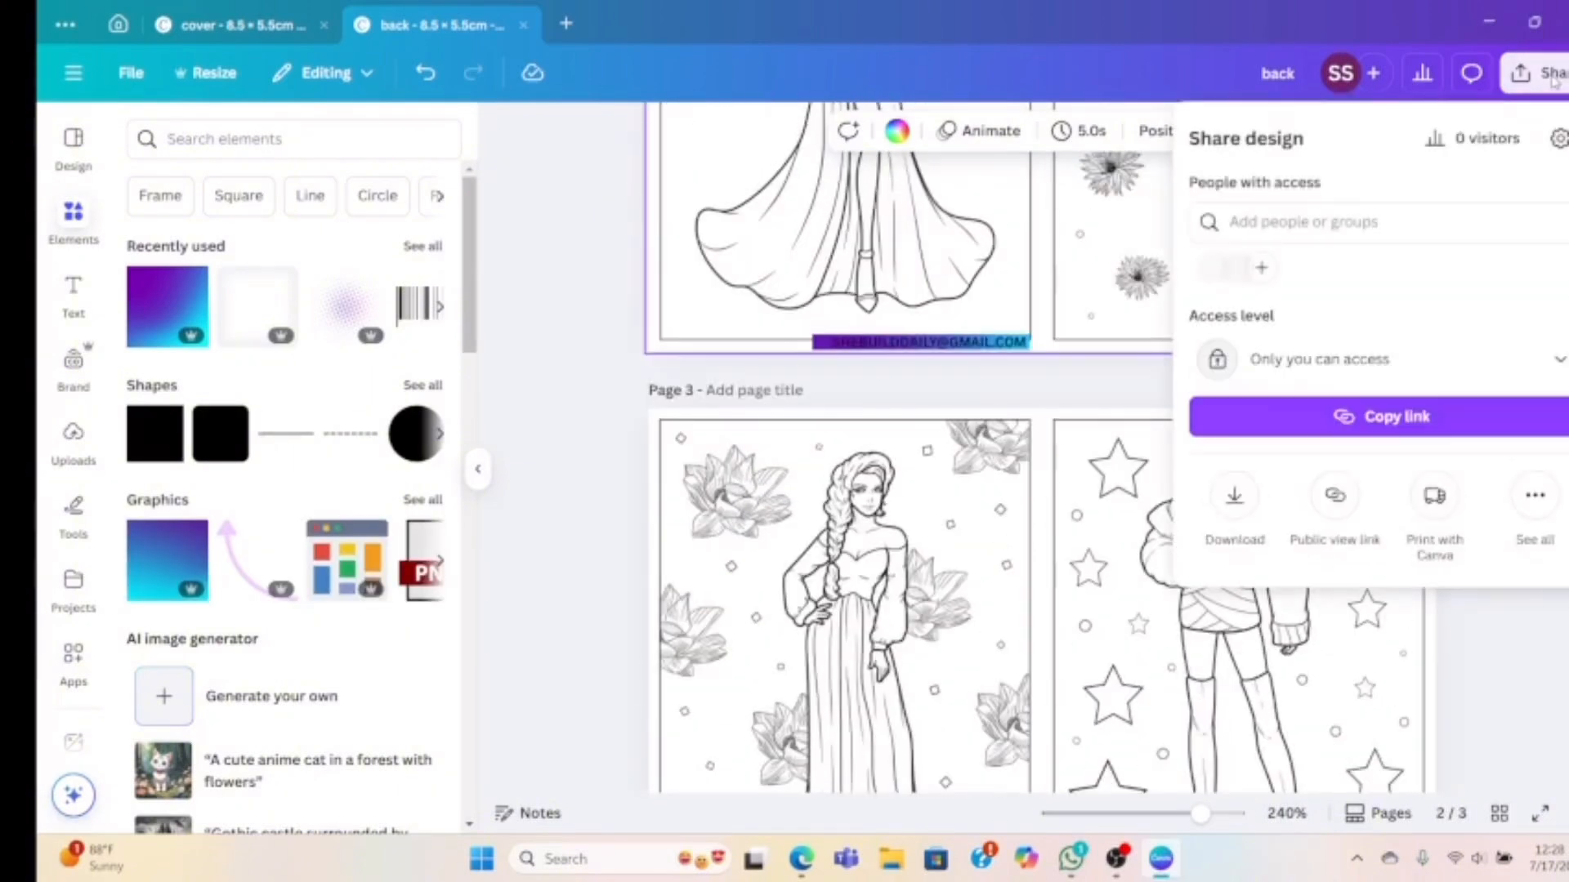
pyautogui.click(1235, 499)
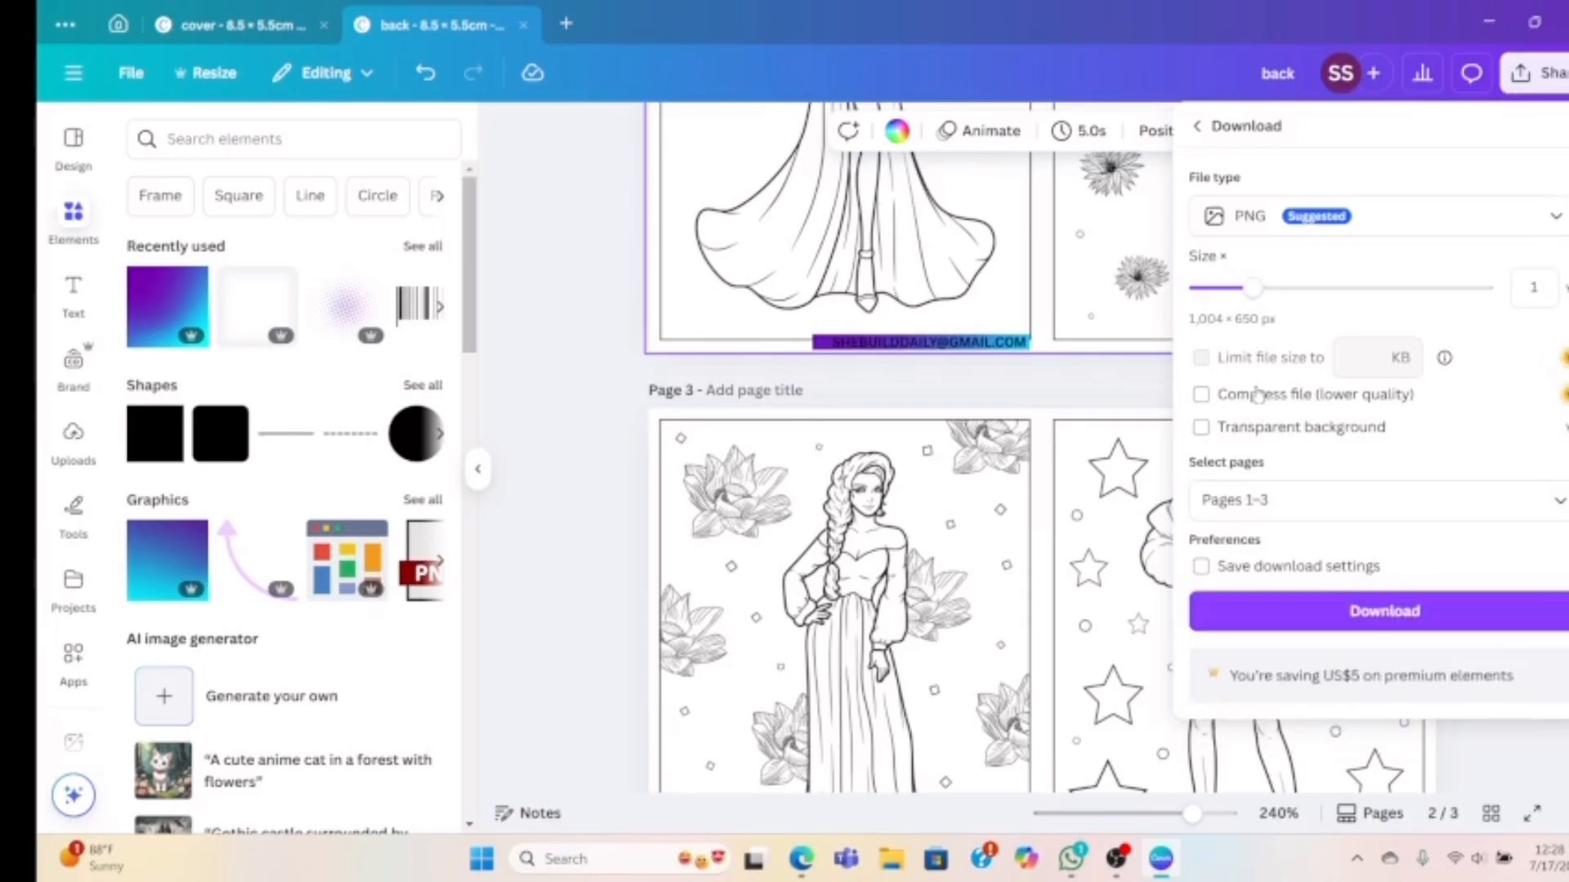
pyautogui.click(1252, 508)
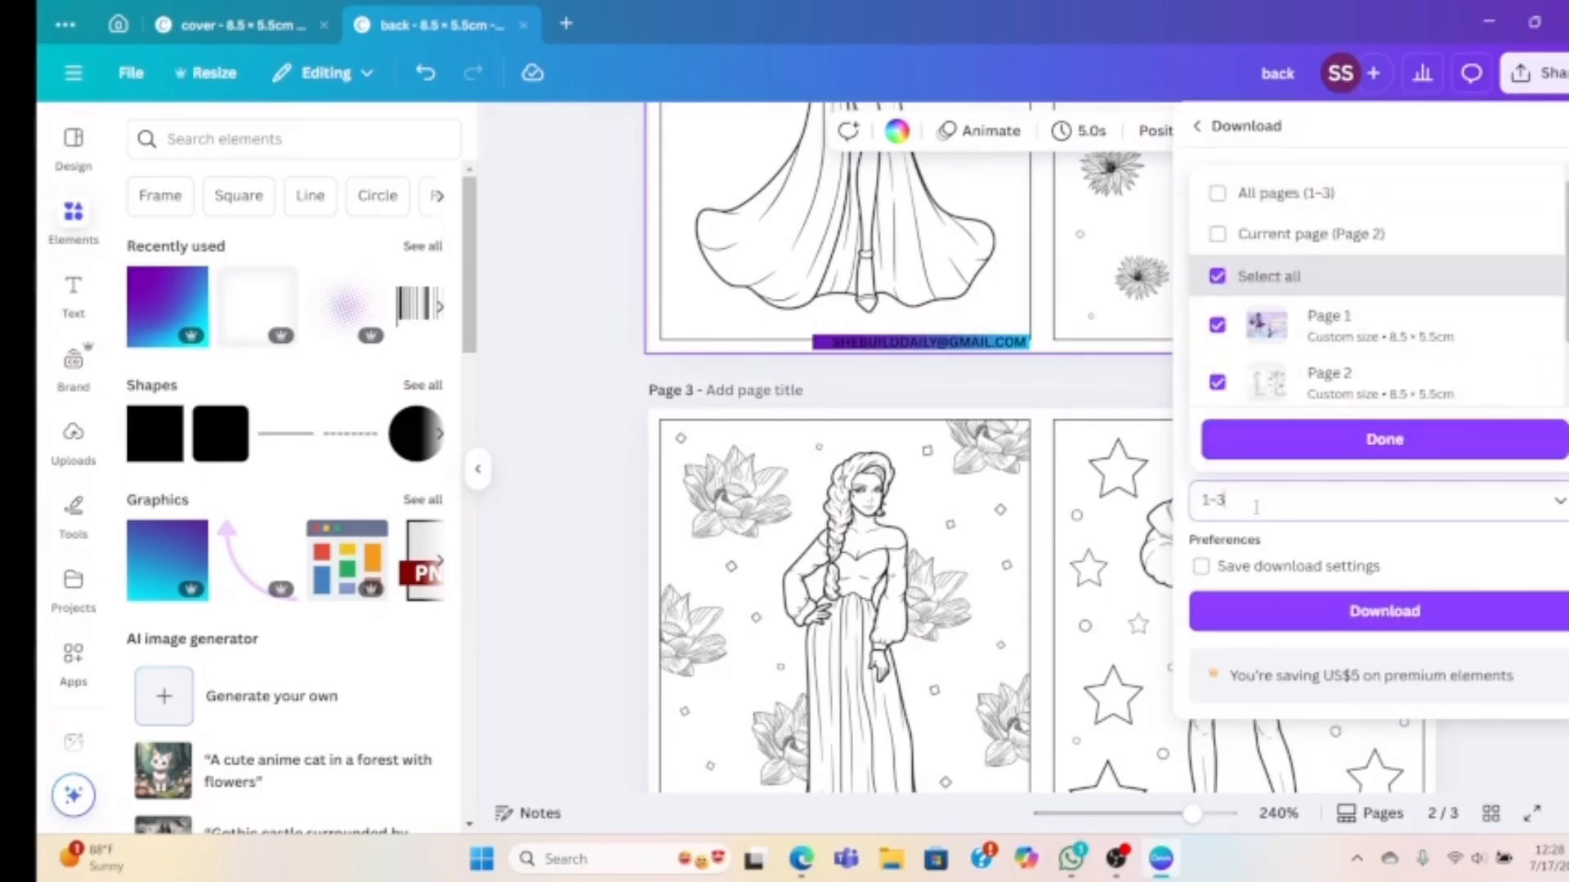
pyautogui.click(1277, 440)
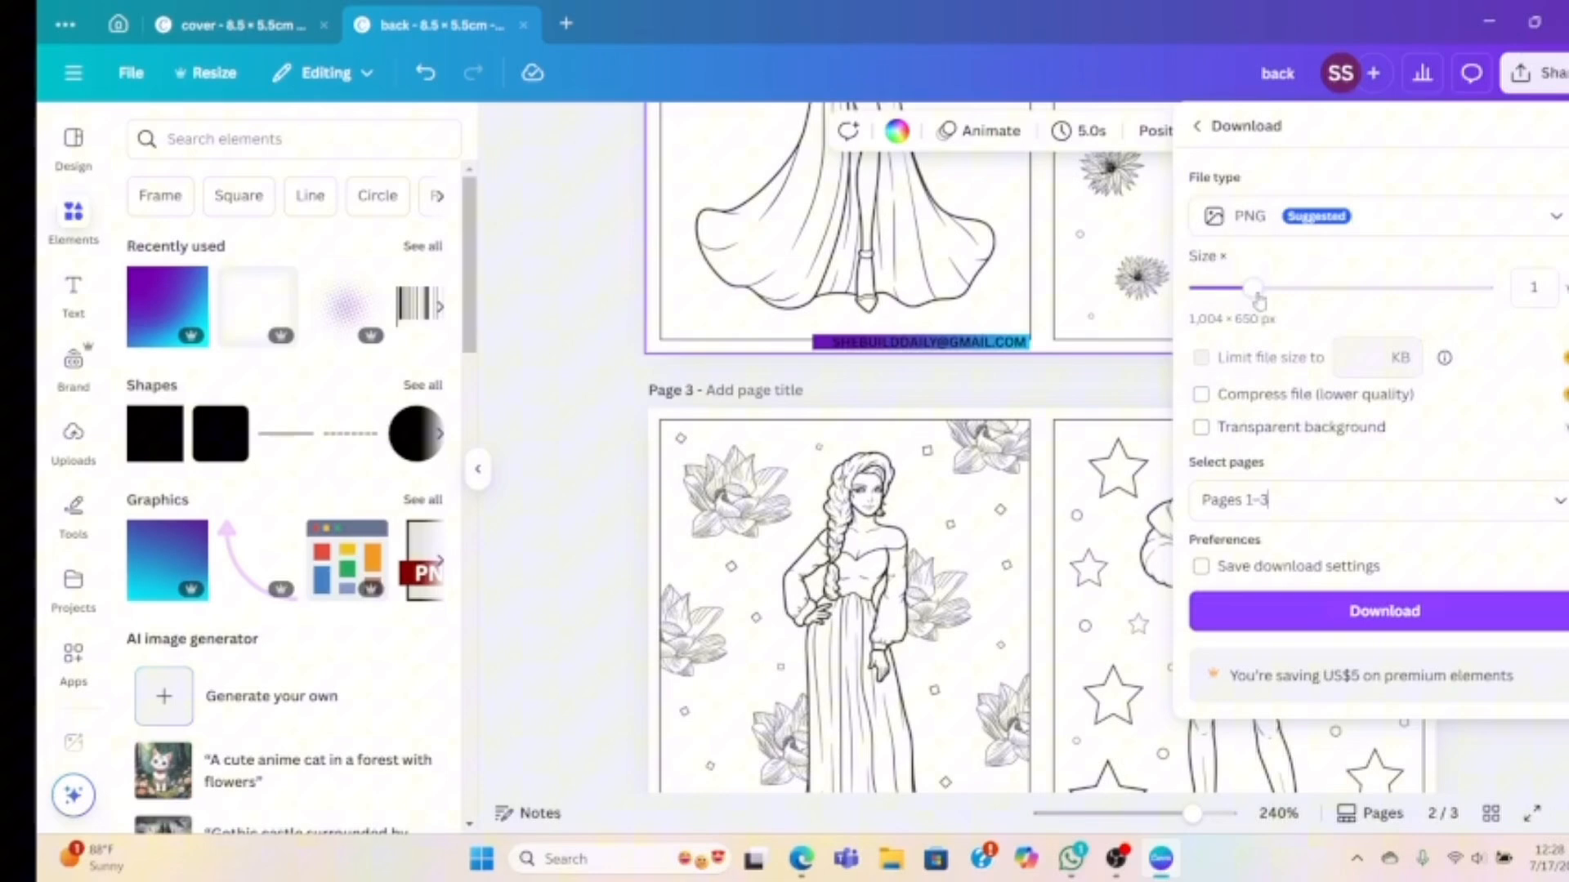
pyautogui.click(1255, 219)
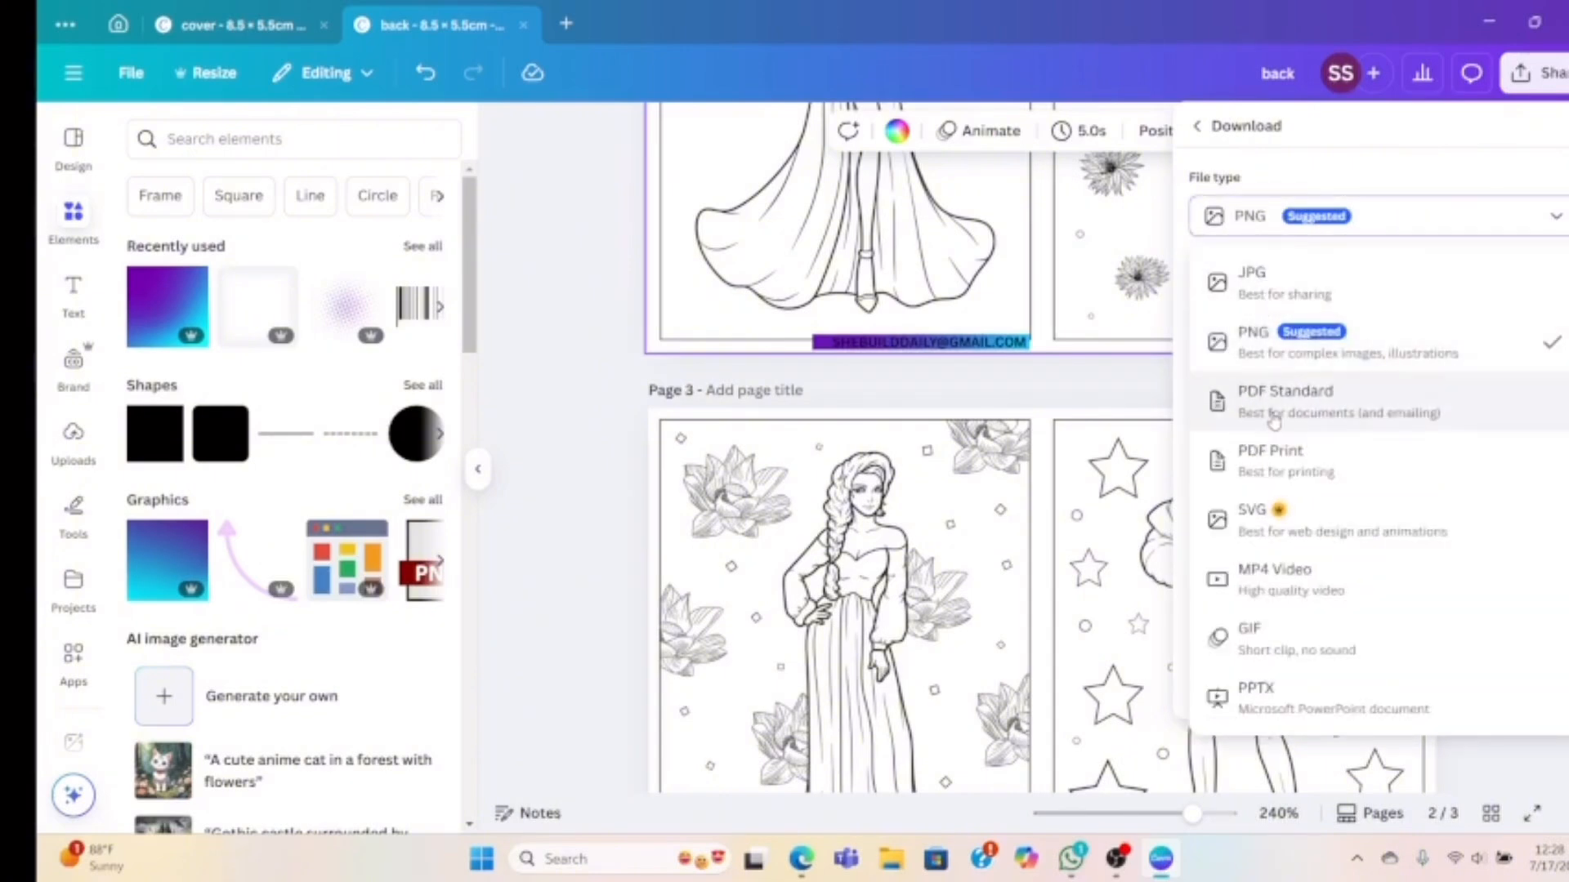
pyautogui.click(1275, 463)
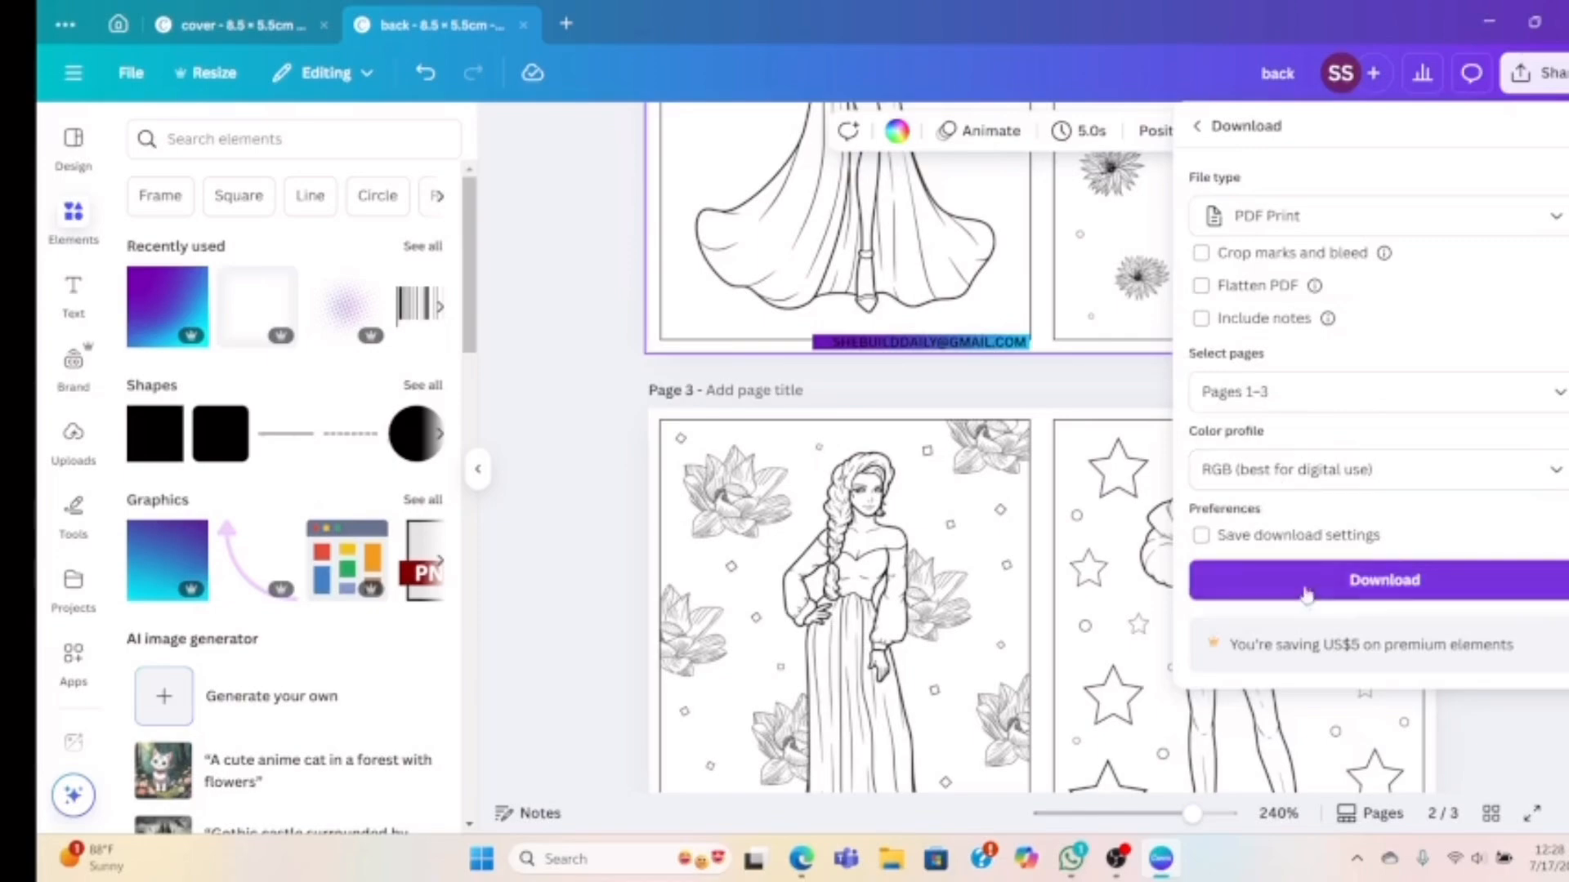